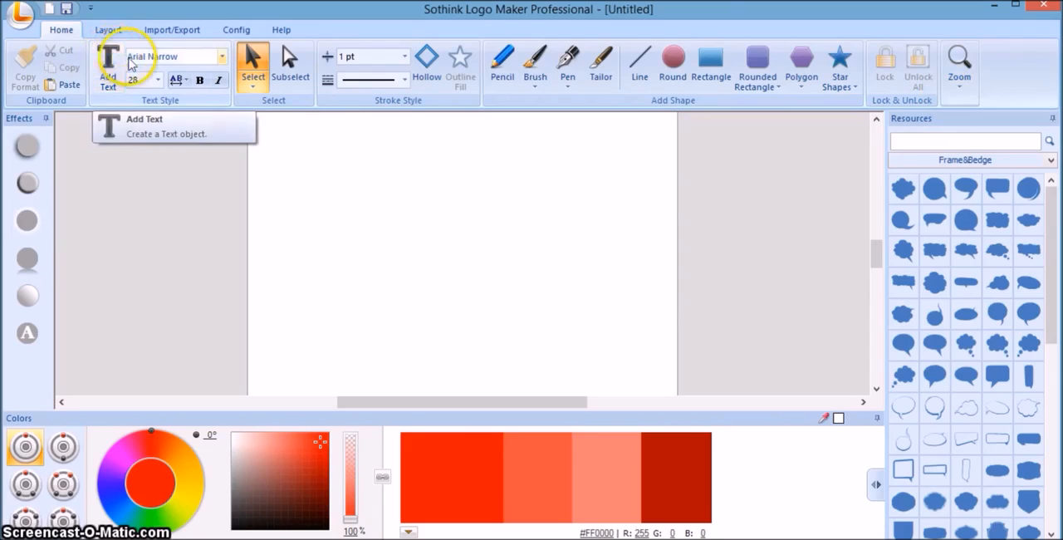
click(223, 58)
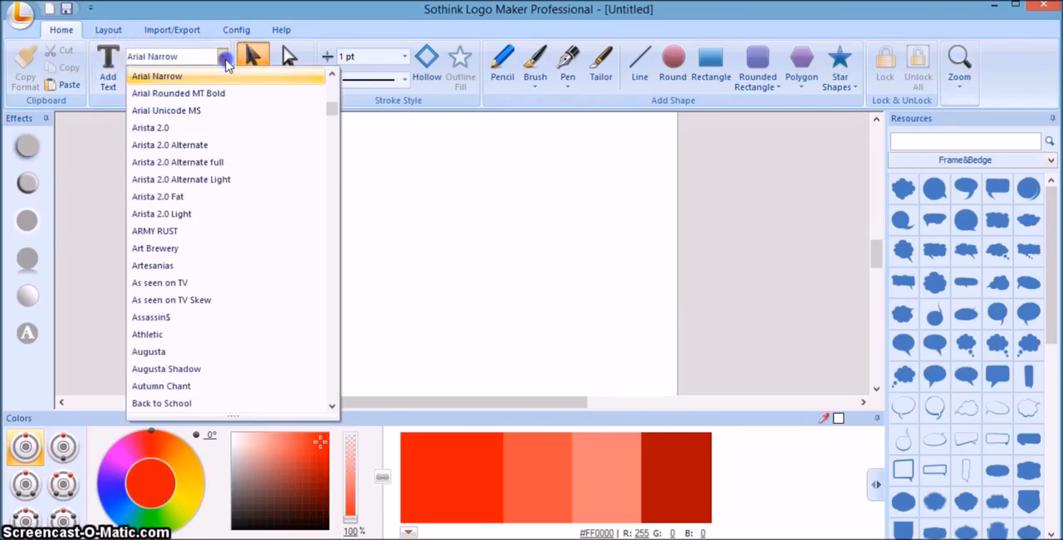
click(429, 195)
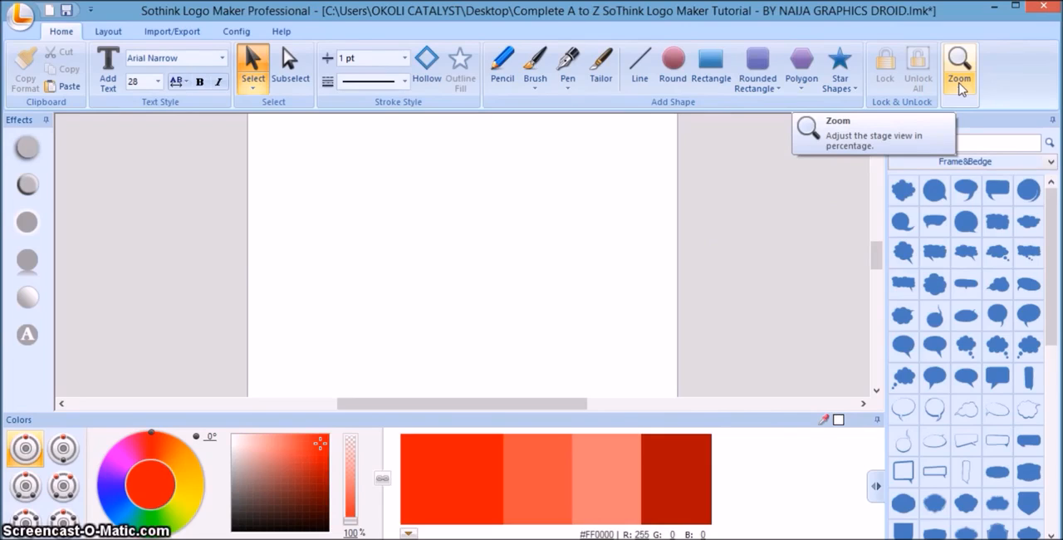
click(743, 172)
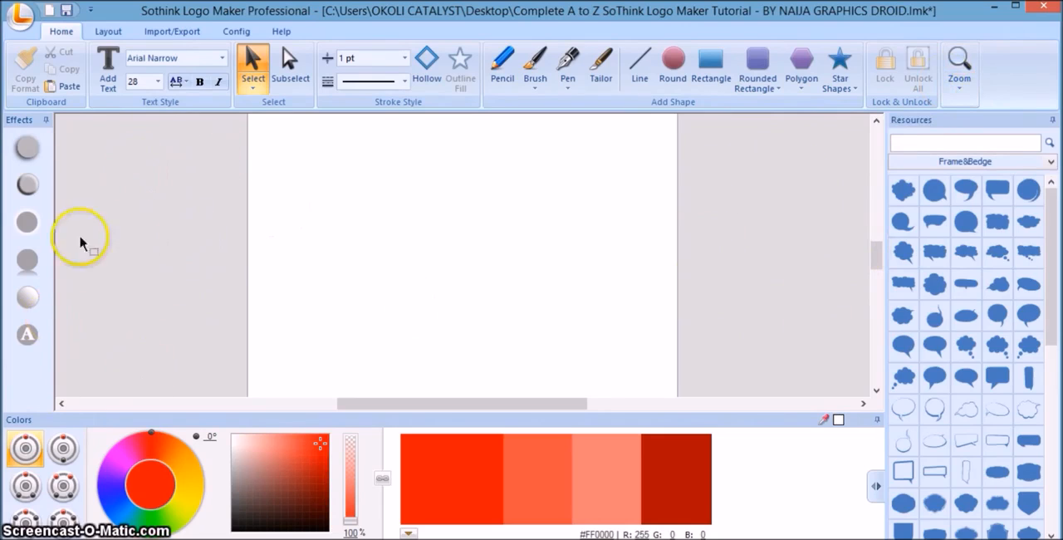
Set the canvas zoom to 80% to fit the whole page in view.
click(876, 121)
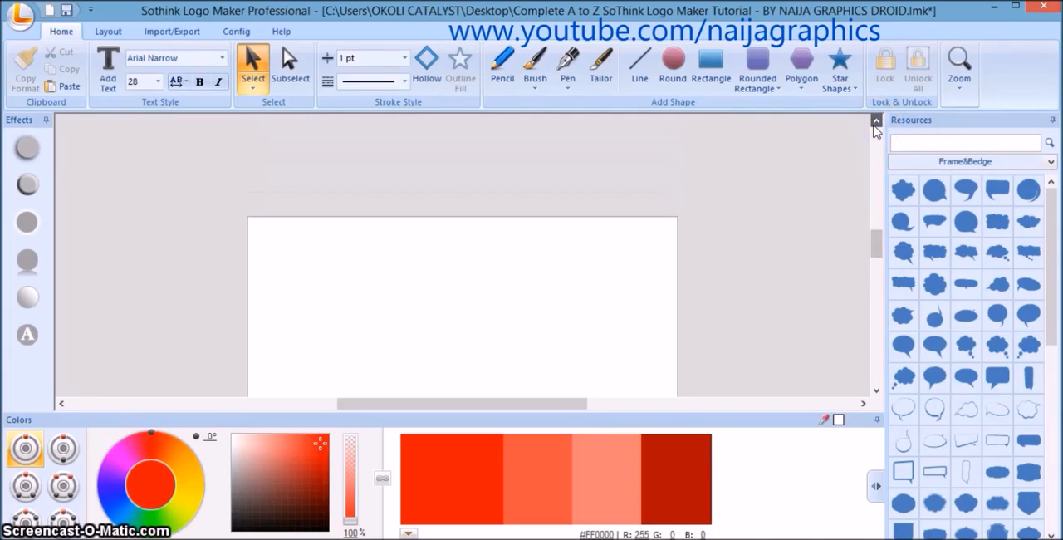
click(877, 390)
click(877, 391)
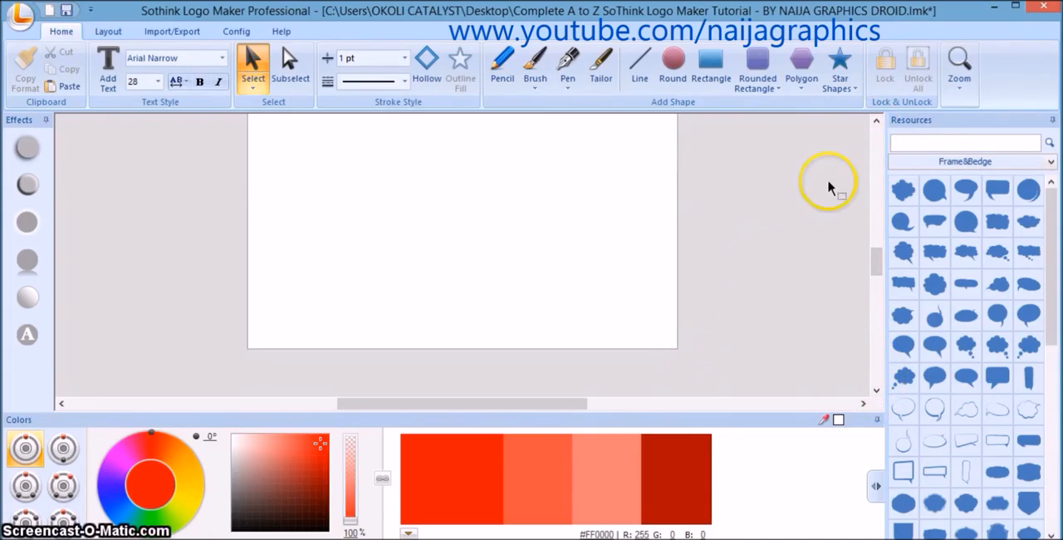
click(876, 120)
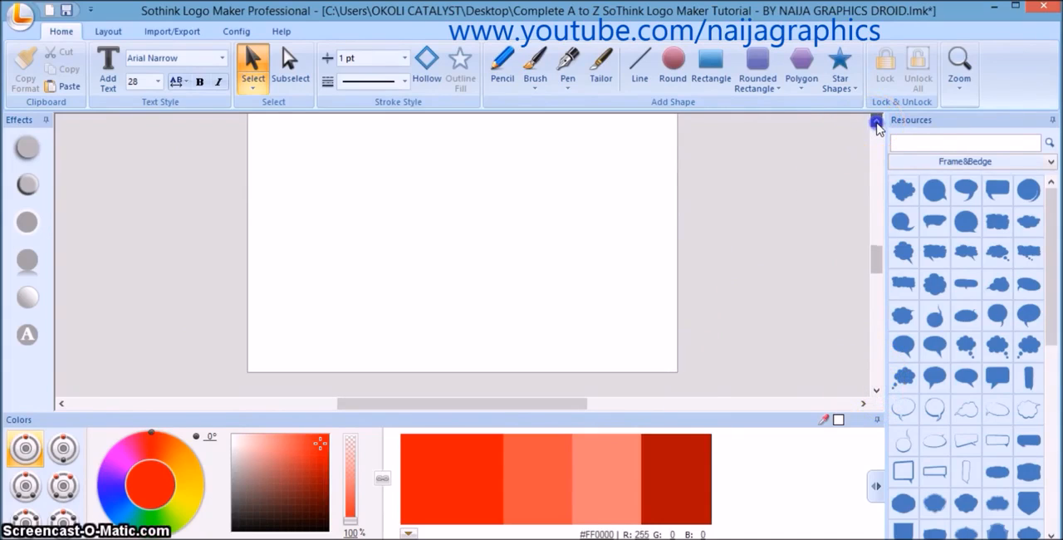
click(876, 122)
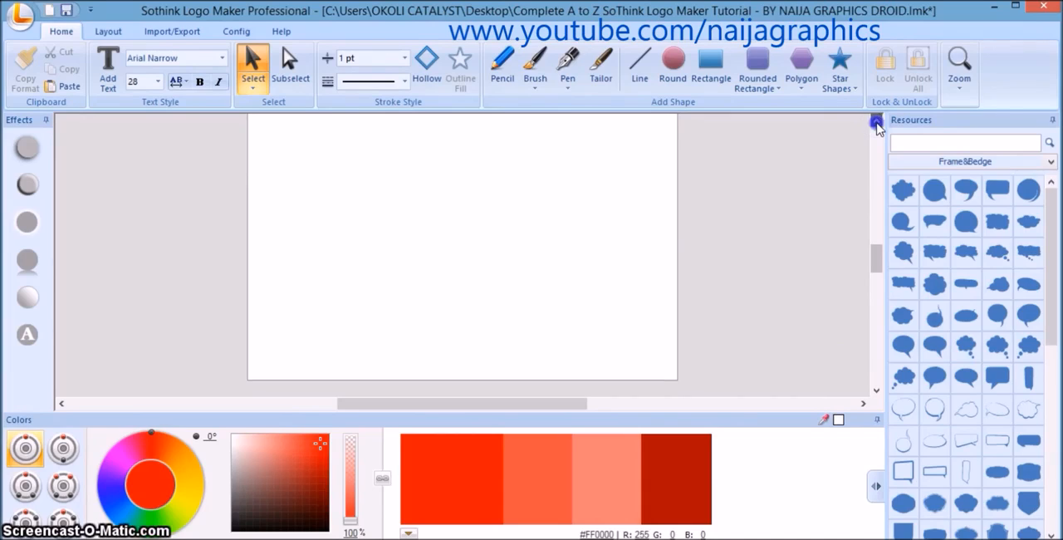
click(961, 93)
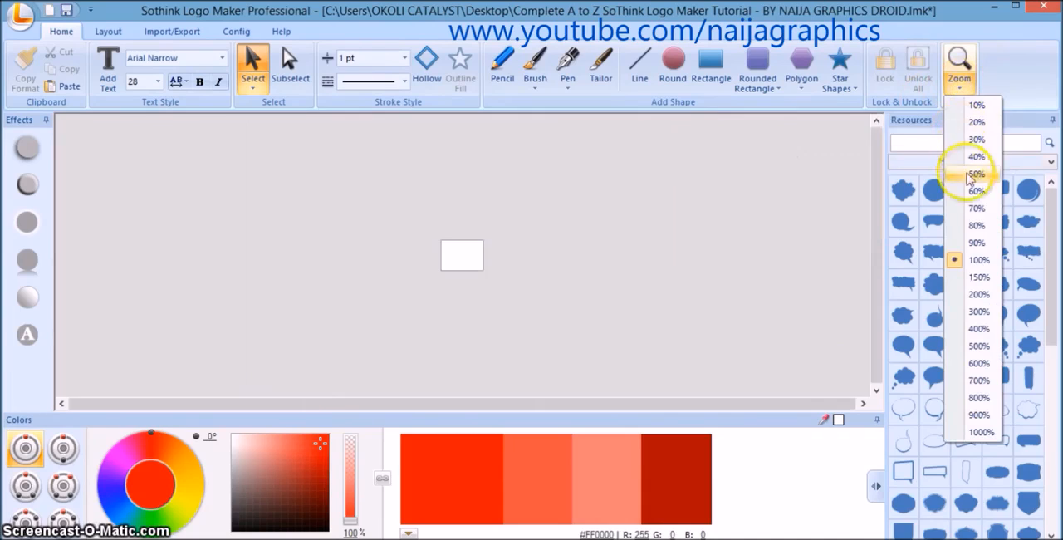
click(977, 226)
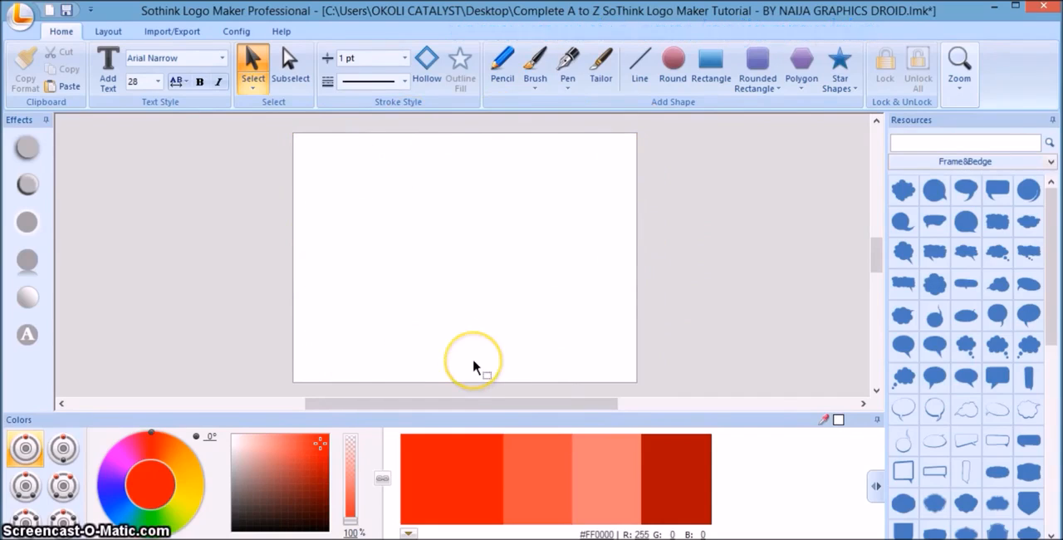
click(714, 307)
Draw a large circle overhanging the page's upper-right corner with the Round tool and set its stroke to No Stroke.
click(672, 70)
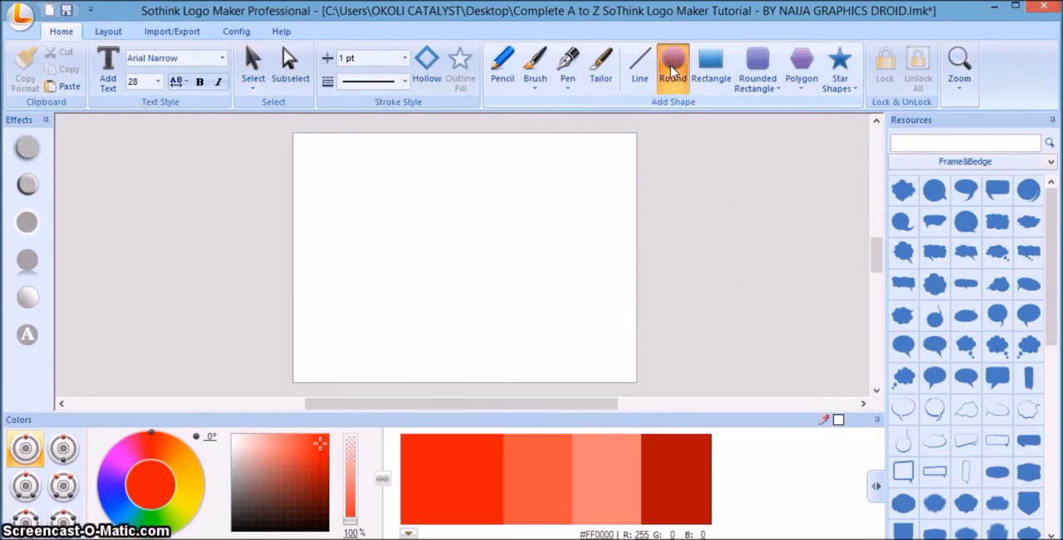
drag(529, 302, 705, 124)
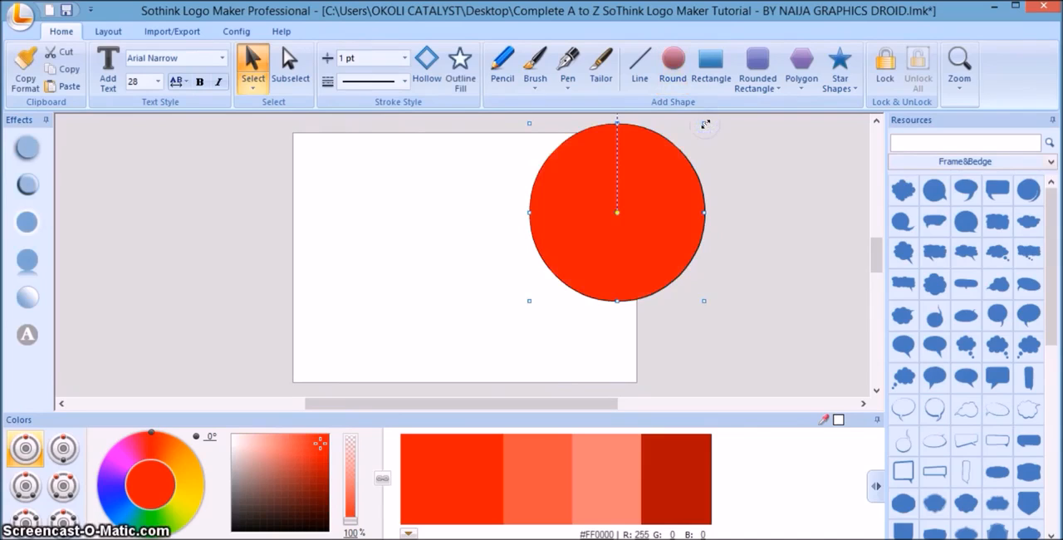
click(404, 57)
click(409, 78)
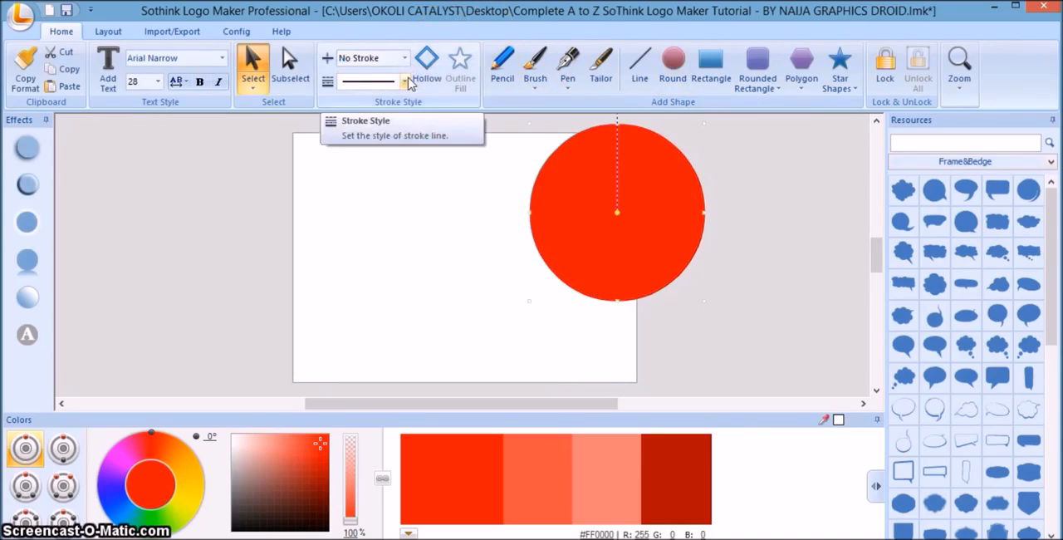
Recolour the circle blue, #133AAC, and deselect it.
click(108, 511)
click(438, 482)
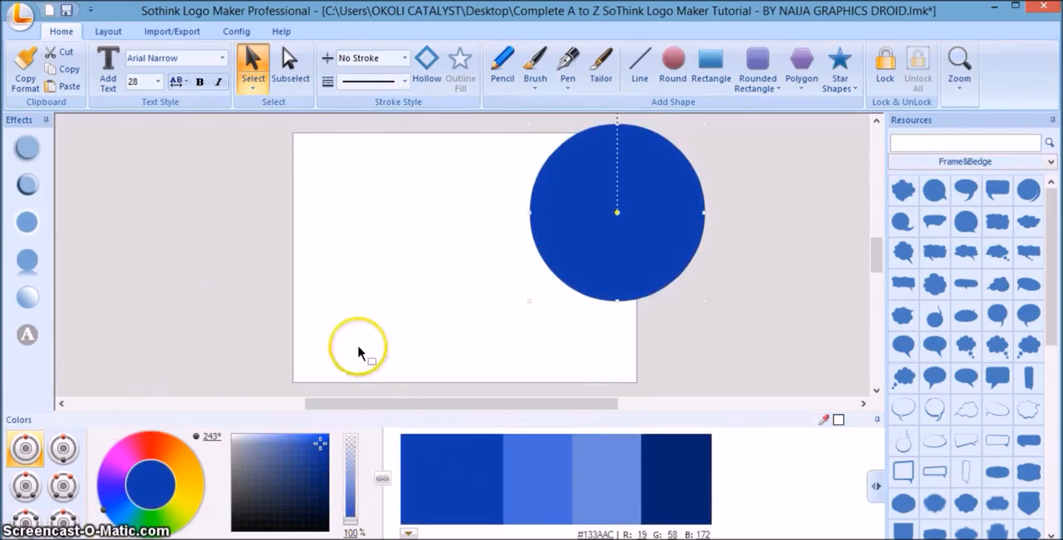
click(340, 282)
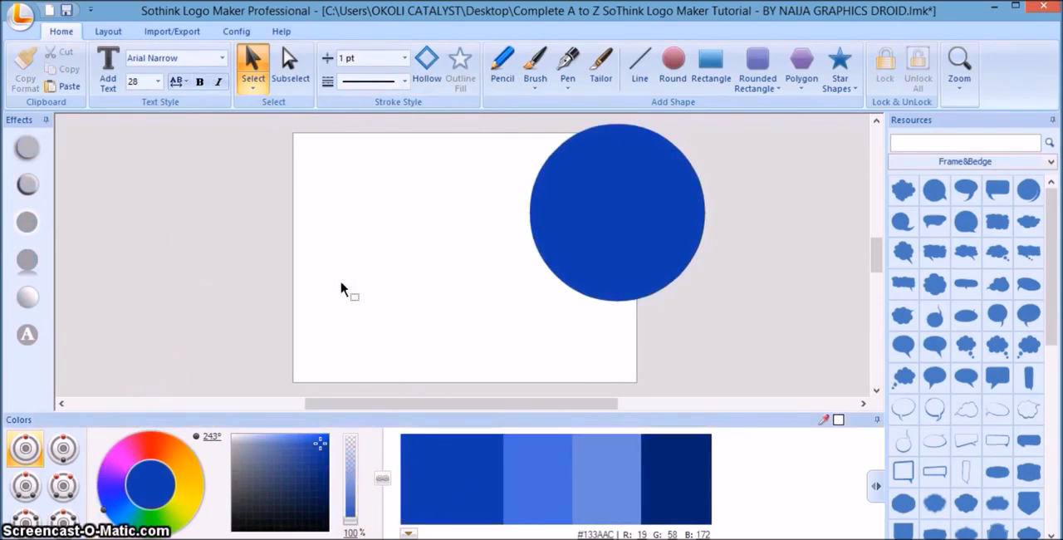
Start an image export for the web and set the image format to JPEG.
click(173, 34)
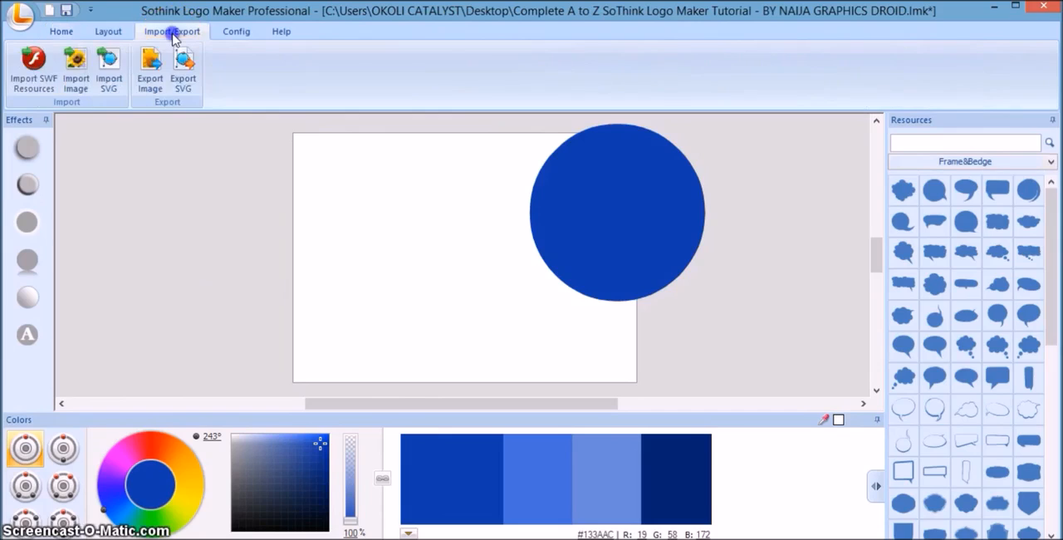
click(152, 75)
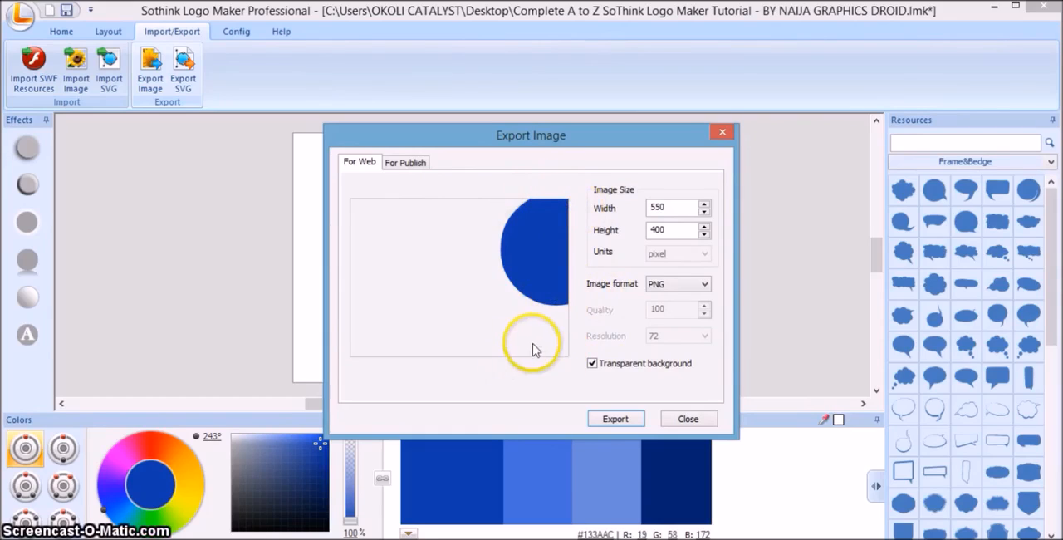
click(674, 286)
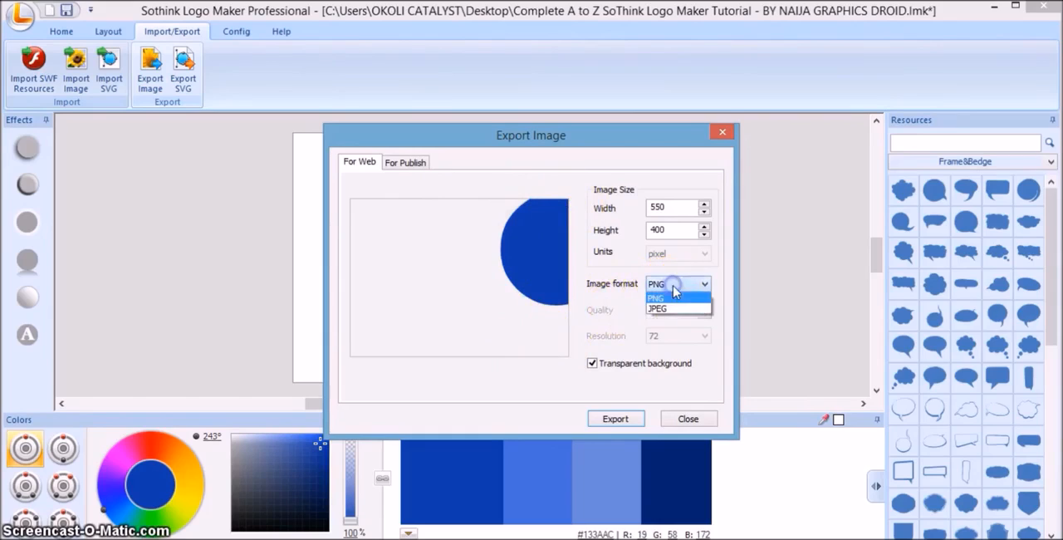
click(680, 306)
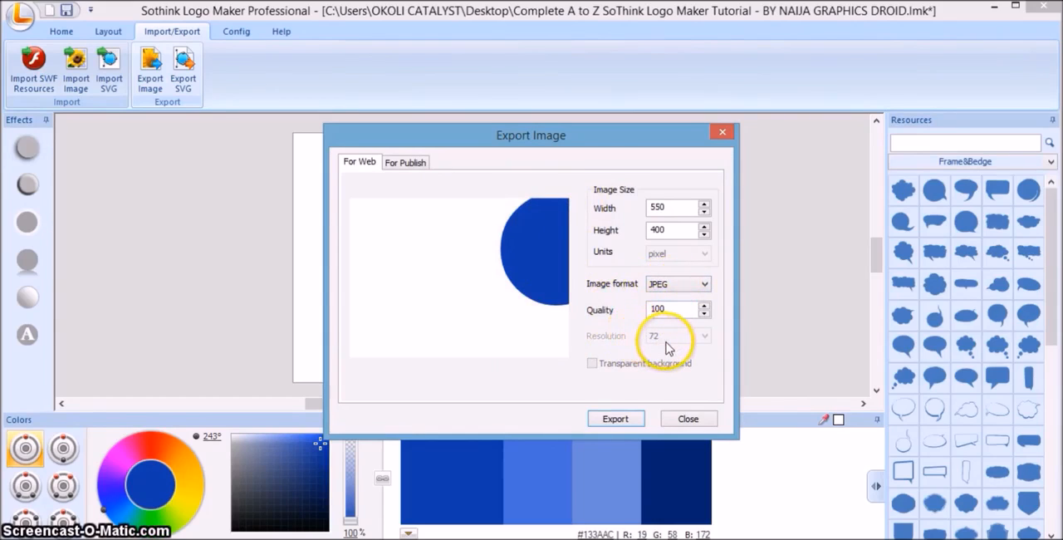
Export the JPEG under its suggested file name to the desktop folder NAIJA GRAPHICS - SOTHINK TUTORIAL.
click(616, 420)
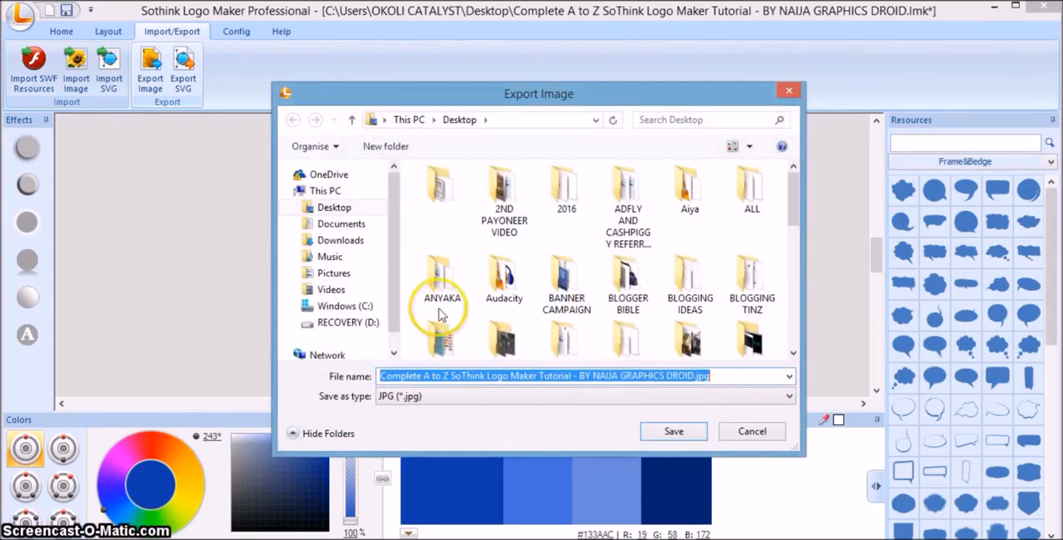
click(332, 209)
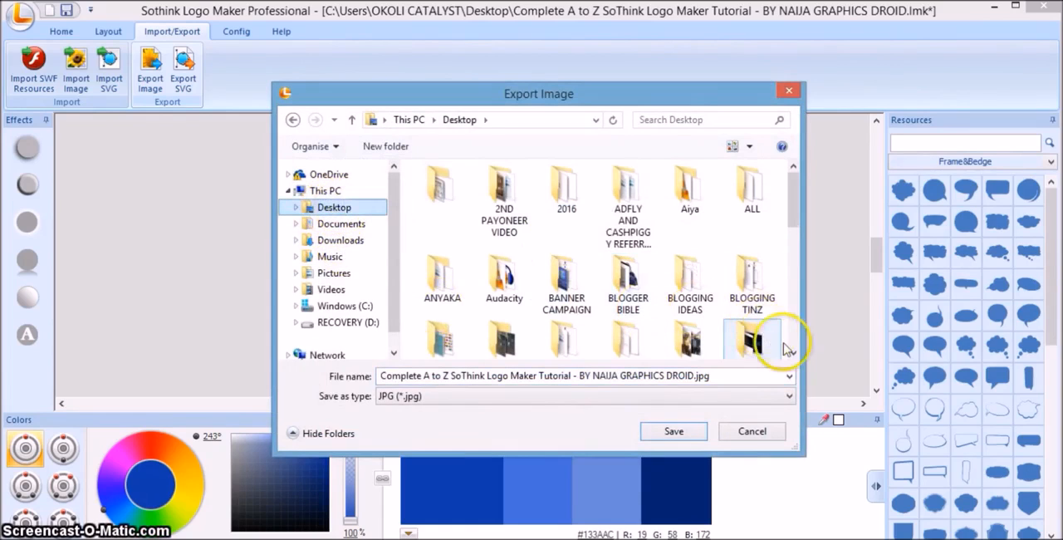
drag(793, 357, 793, 357)
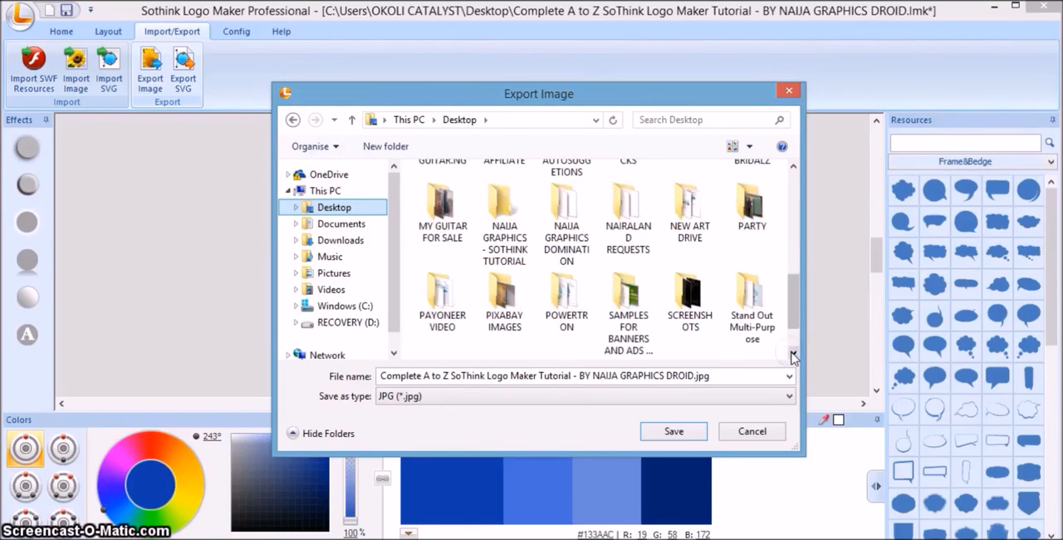
double_click(503, 211)
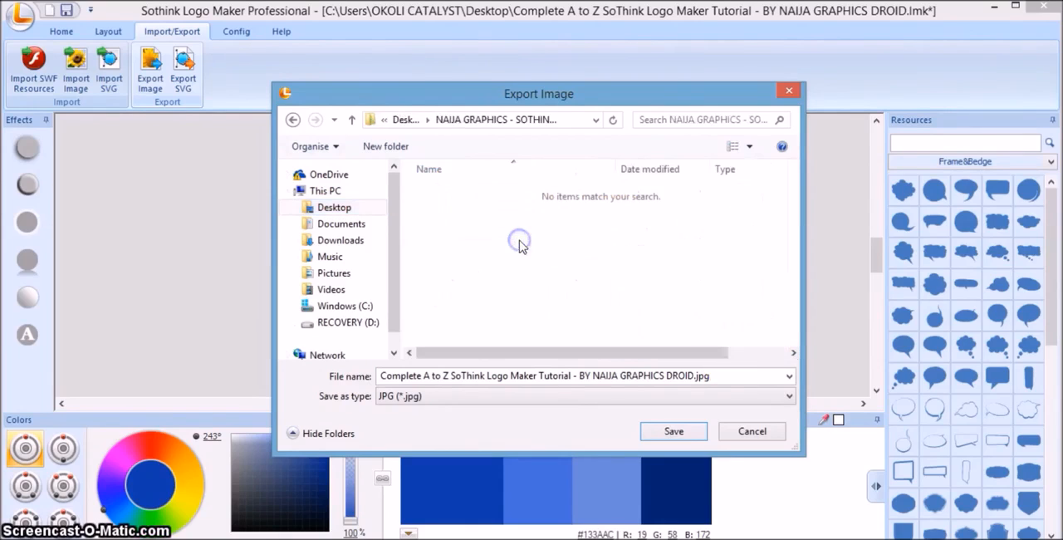
click(603, 395)
click(663, 432)
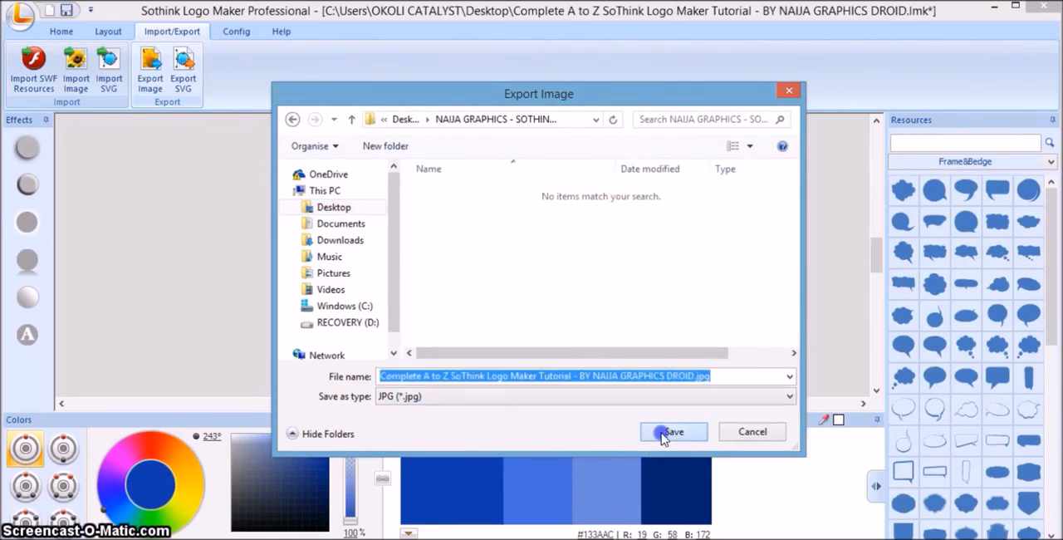
click(665, 432)
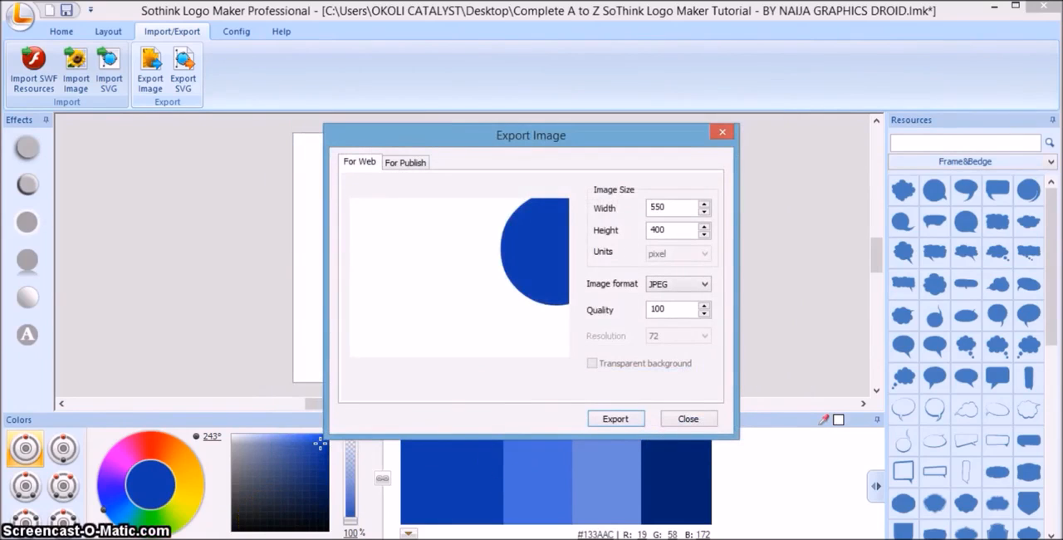
Switch to File Explorer and show the NAIJA GRAPHICS - SOTHINK TUTORIAL folder's contents as medium icons.
click(98, 538)
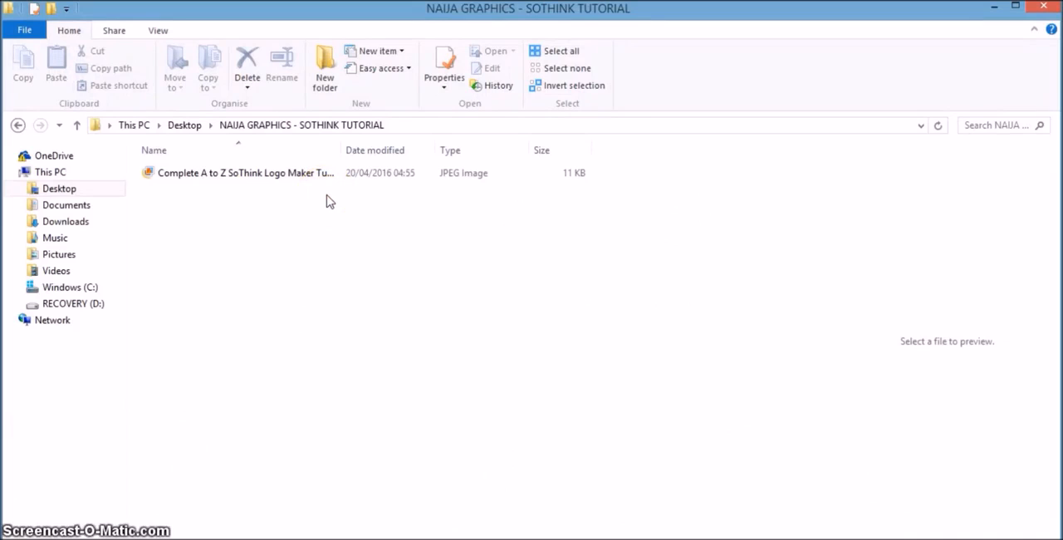
right_click(328, 200)
mouse_move(482, 205)
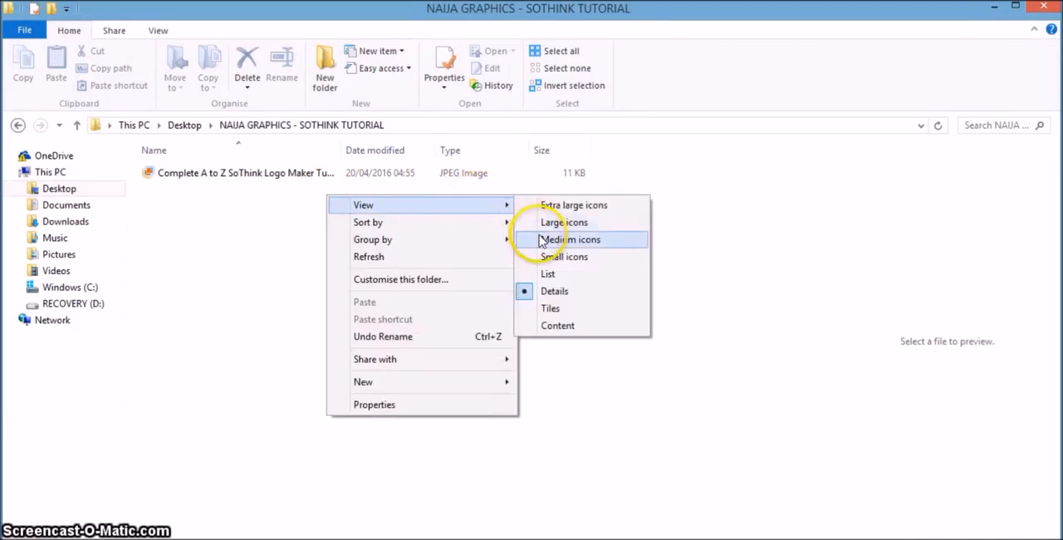
click(570, 240)
Open the exported JPEG to check how the circle is cropped, and close the image viewer.
double_click(176, 188)
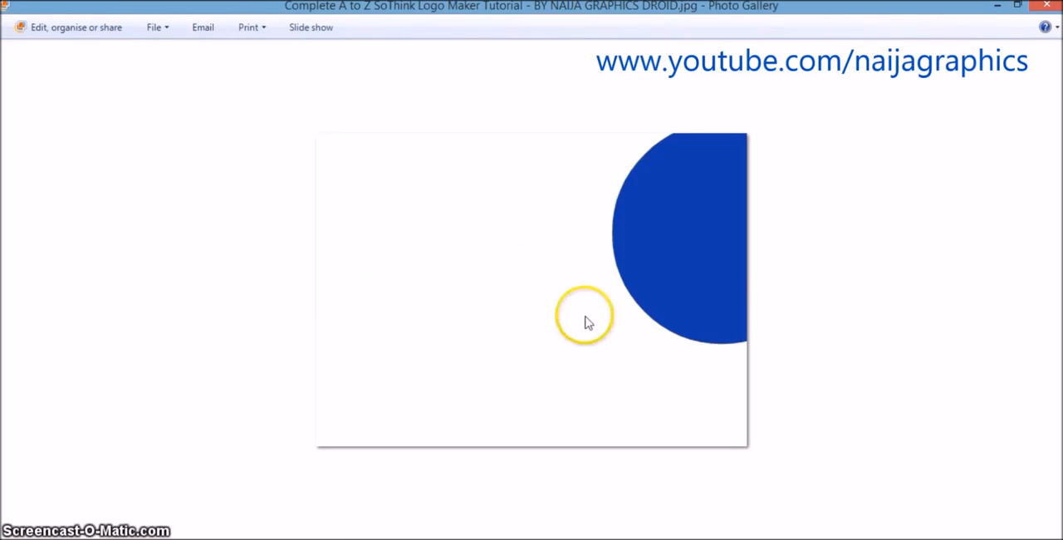
click(1045, 9)
click(657, 221)
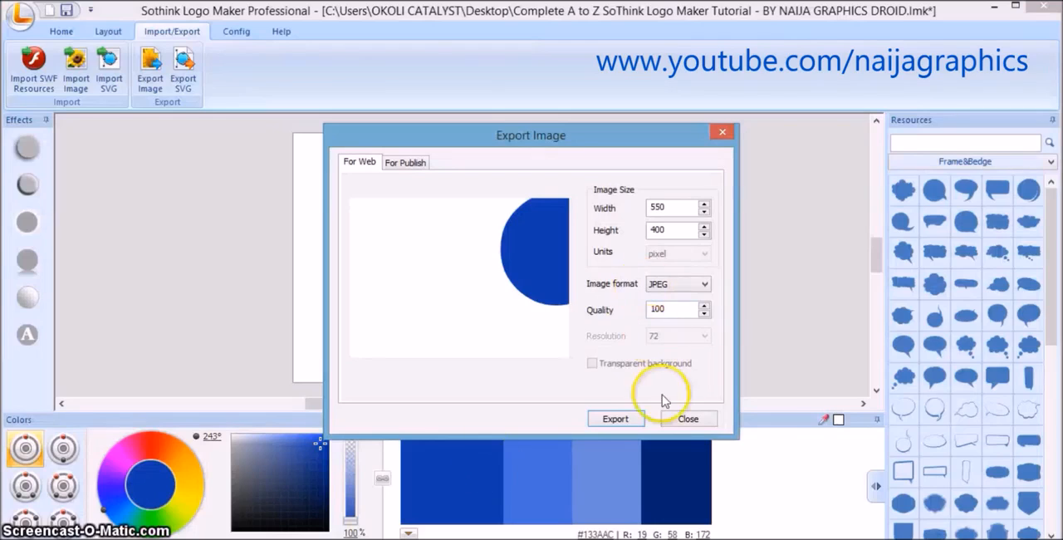
Return to Sothink Logo Maker, close the image export dialog and delete the blue circle from the canvas.
click(686, 418)
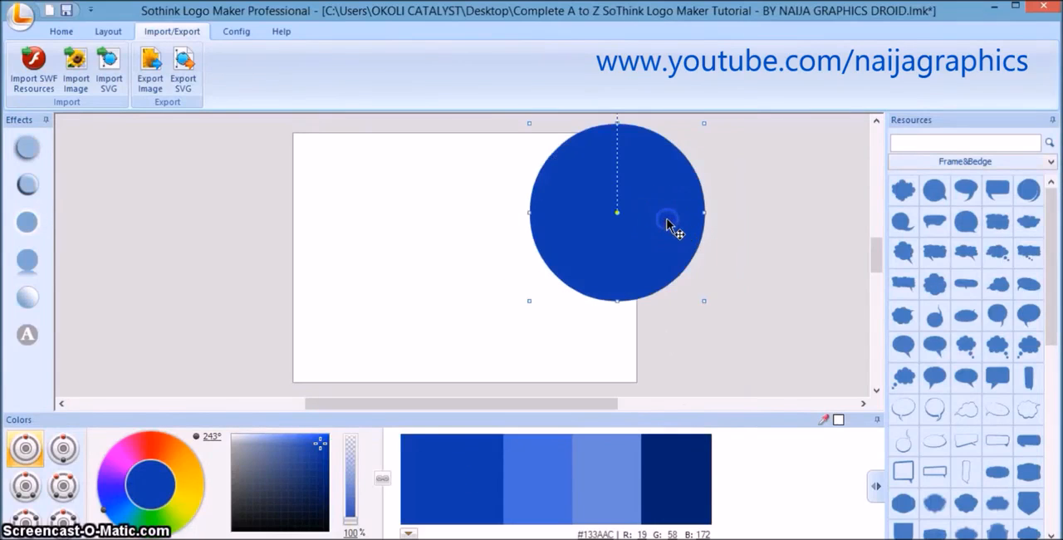
right_click(668, 220)
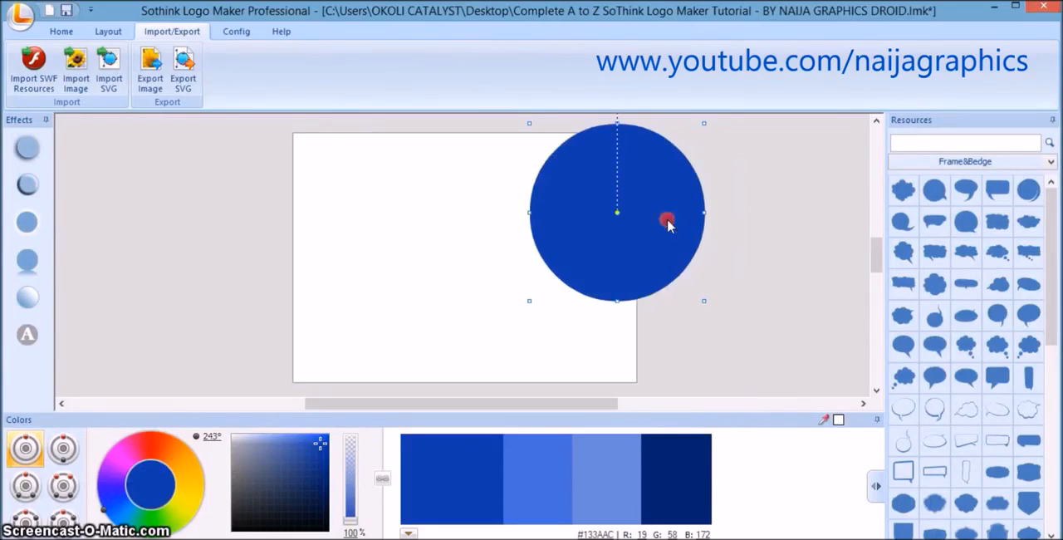
click(703, 265)
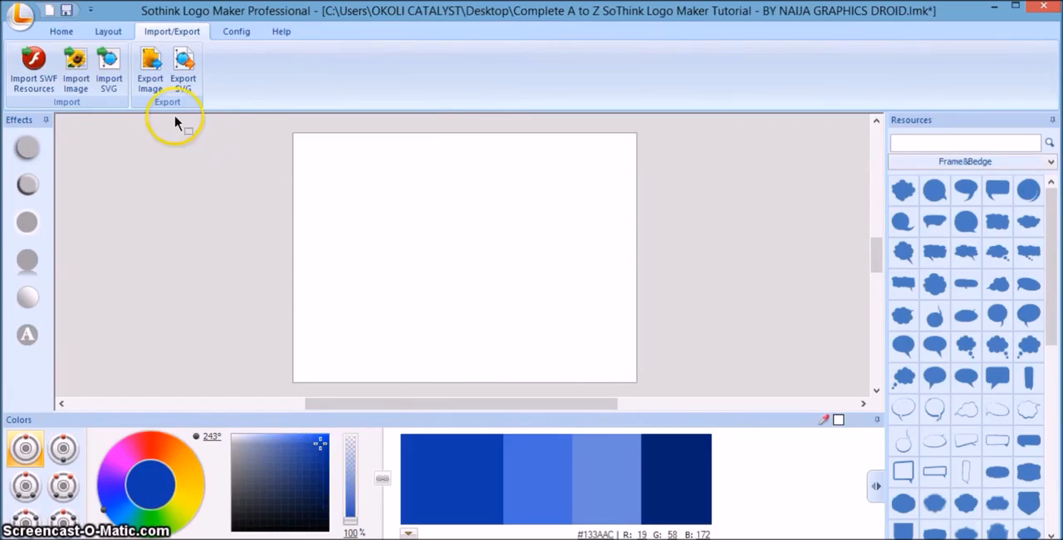
Set the canvas zoom to 100%.
click(62, 31)
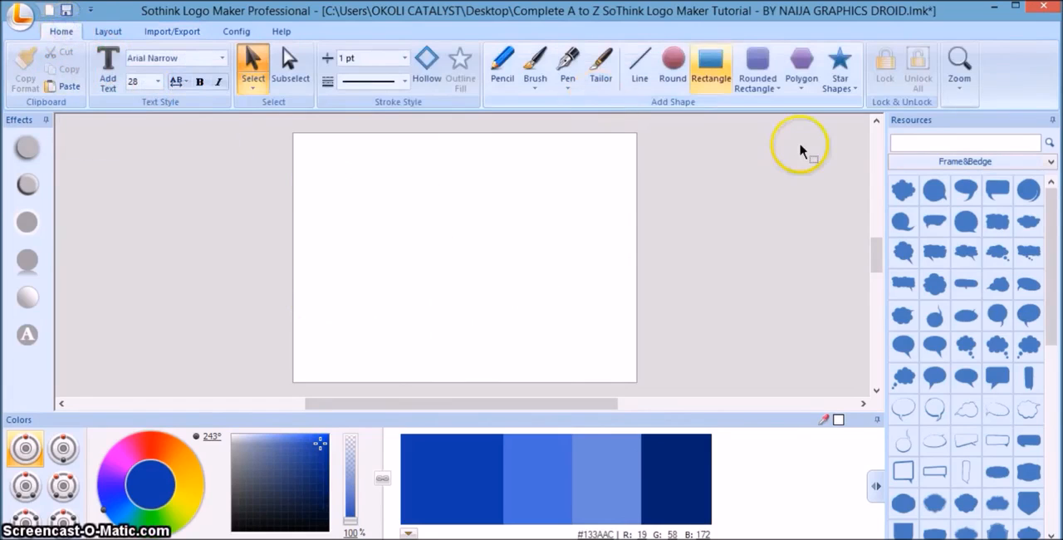
click(960, 62)
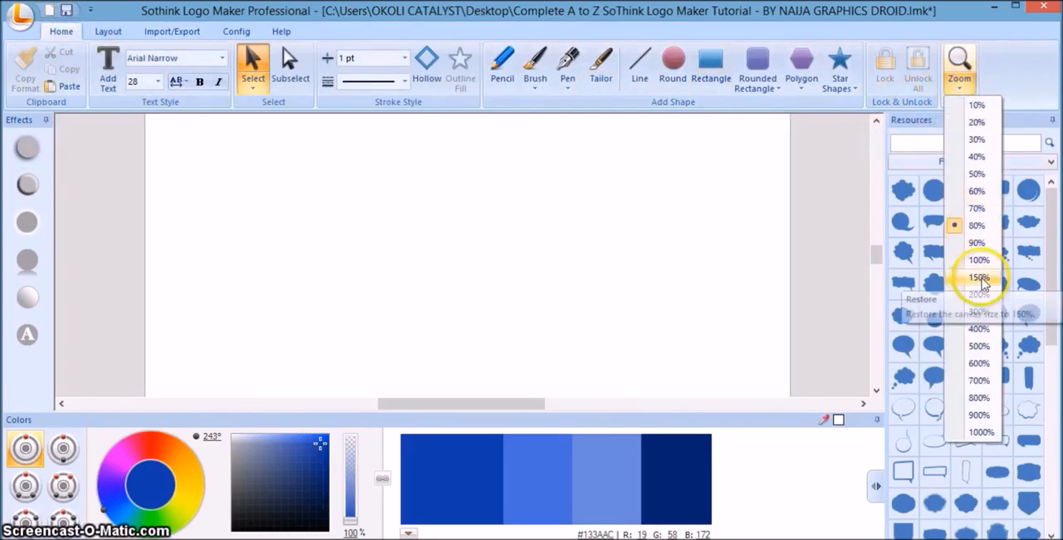
click(978, 263)
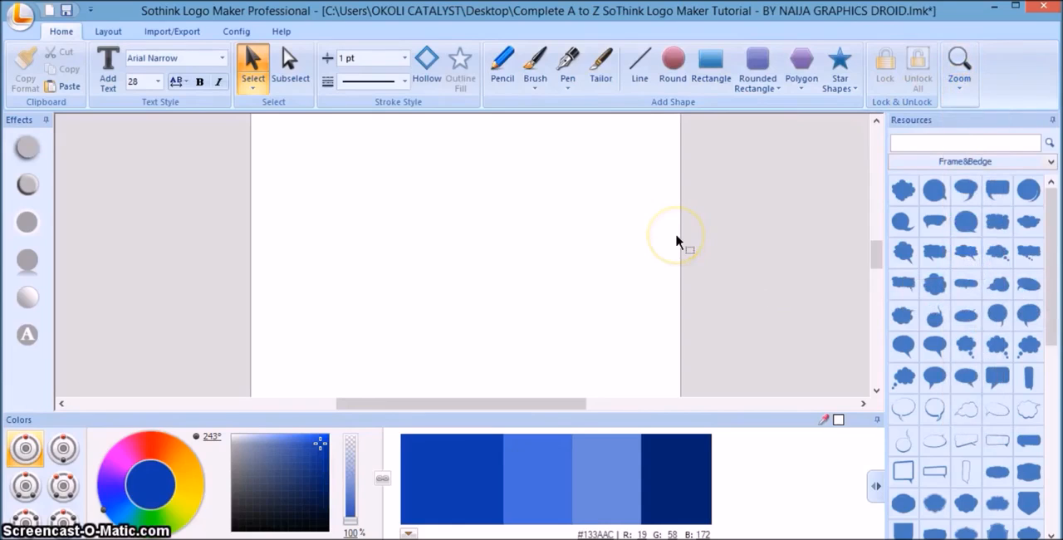
Increase the canvas width to 706 in the canvas settings.
click(391, 269)
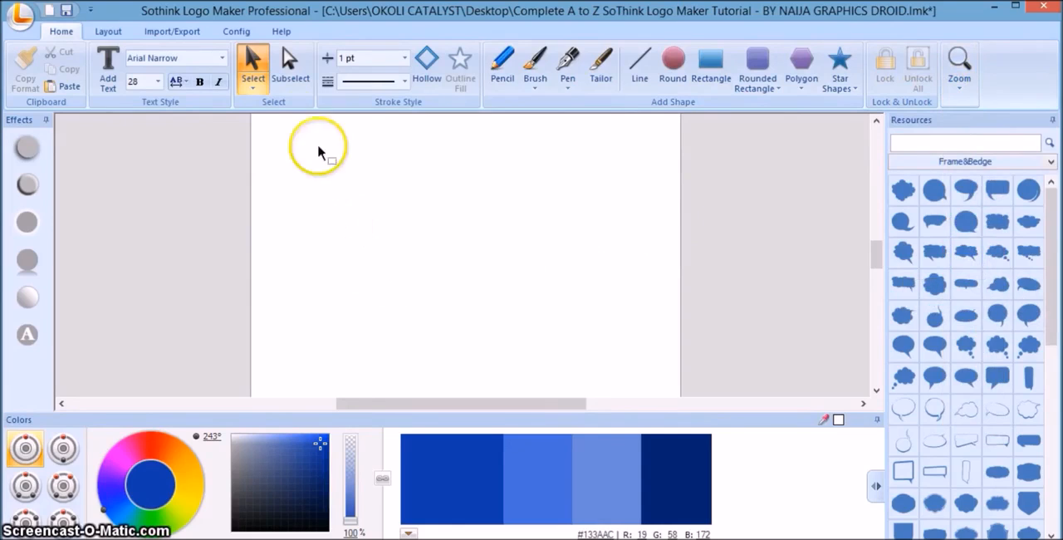
click(237, 31)
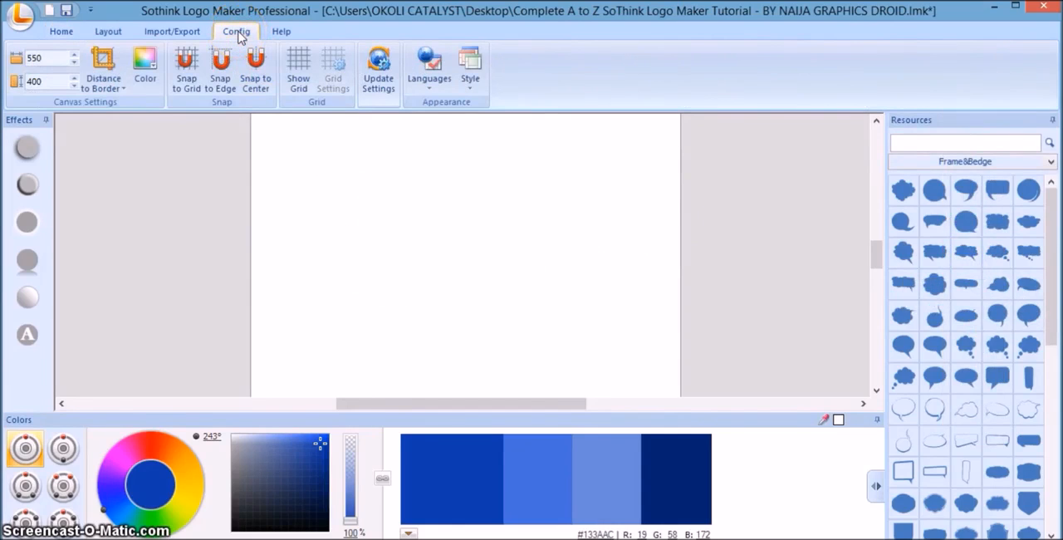
click(55, 58)
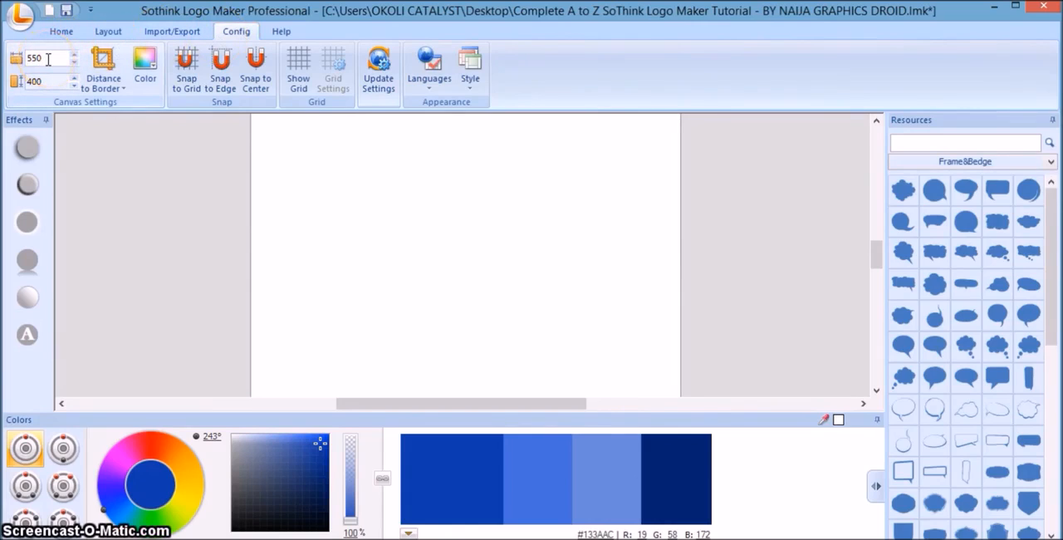
click(49, 84)
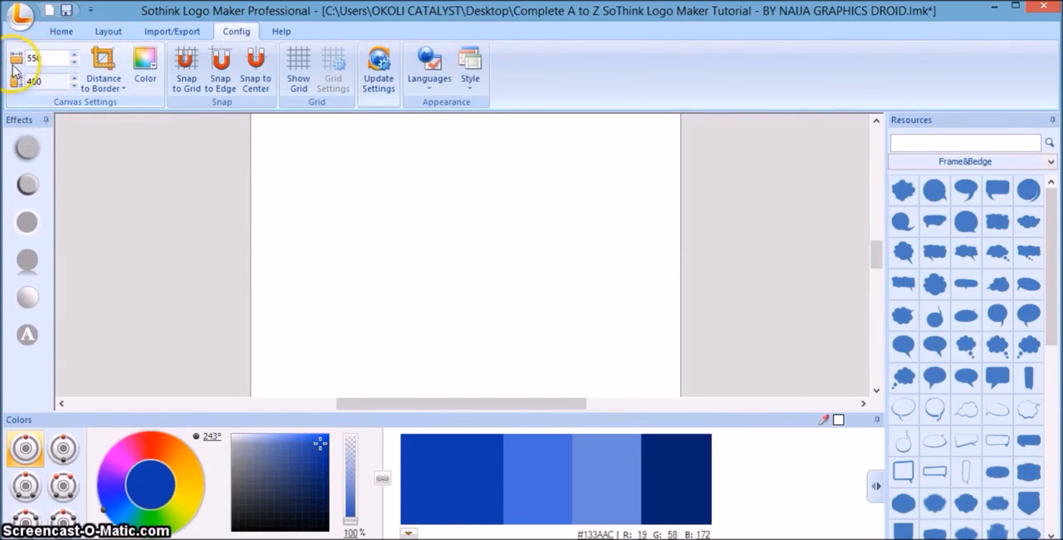
click(44, 59)
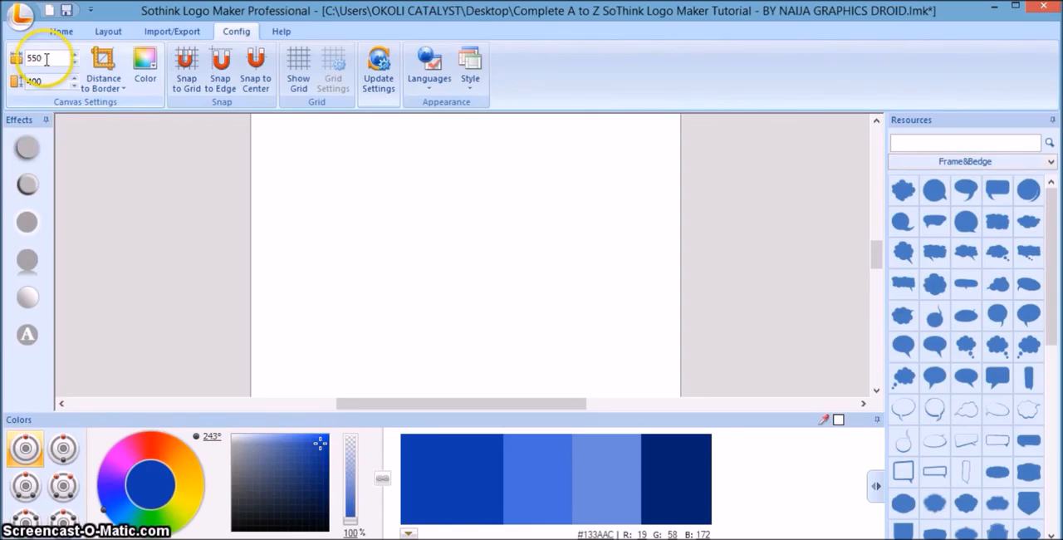
click(46, 84)
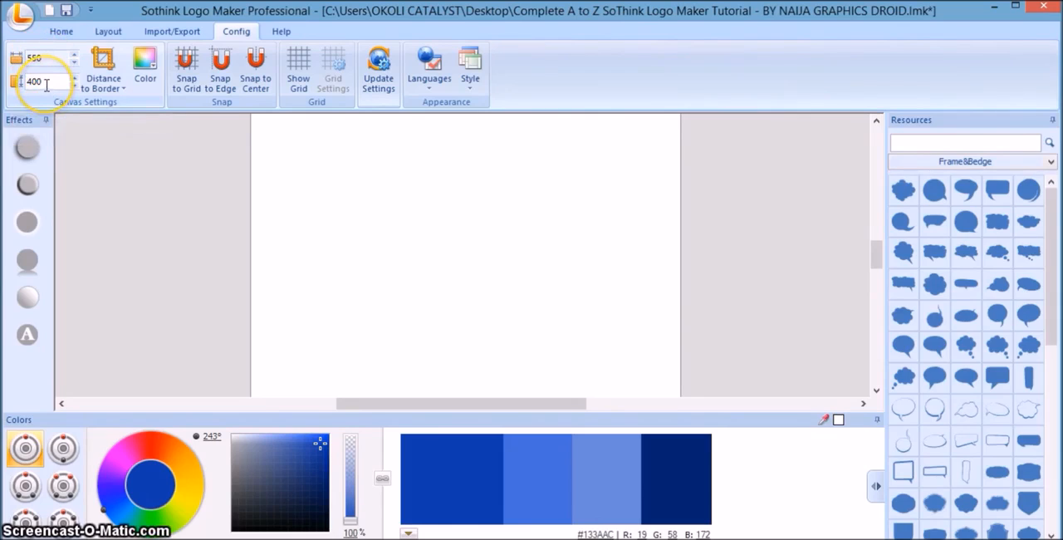
click(75, 55)
click(74, 55)
click(75, 55)
click(75, 55)
drag(74, 55, 75, 54)
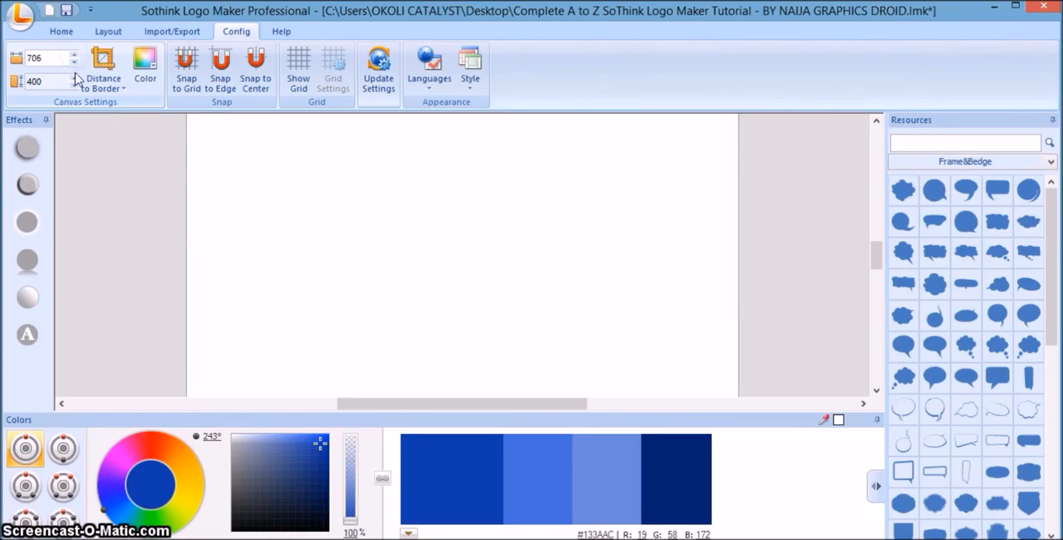
Reduce the canvas height to 160.
click(75, 80)
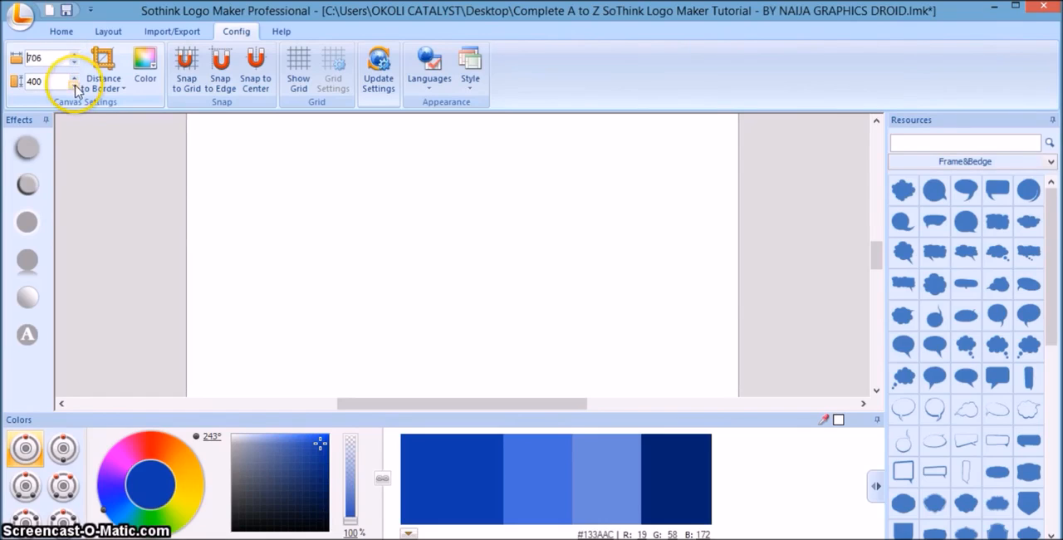
click(73, 79)
click(73, 80)
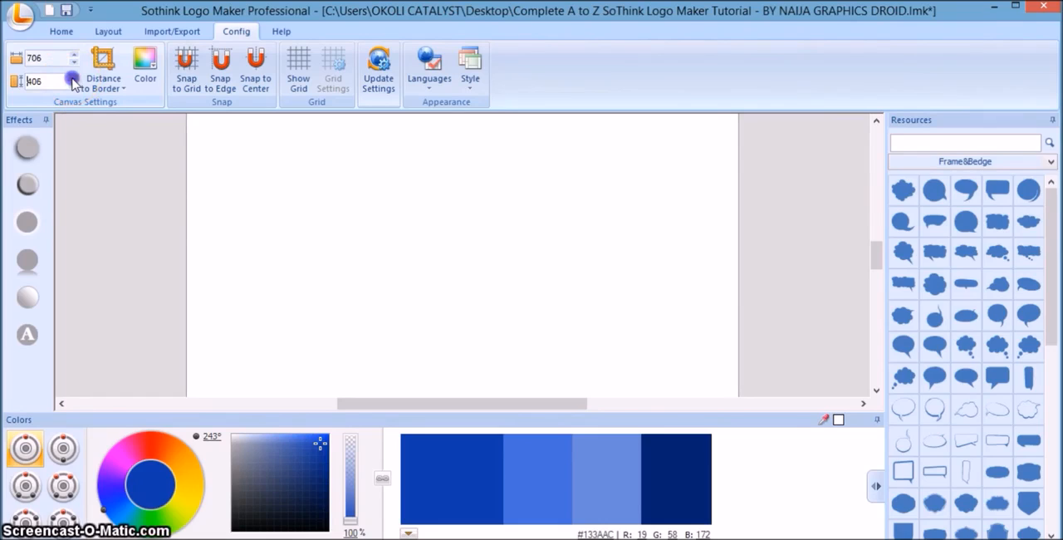
drag(73, 80, 73, 79)
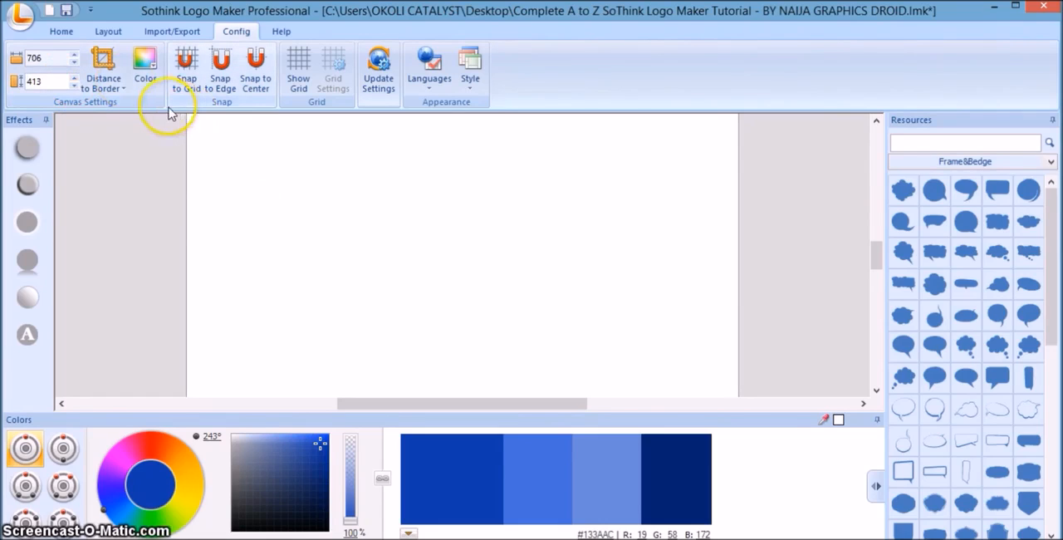
click(74, 86)
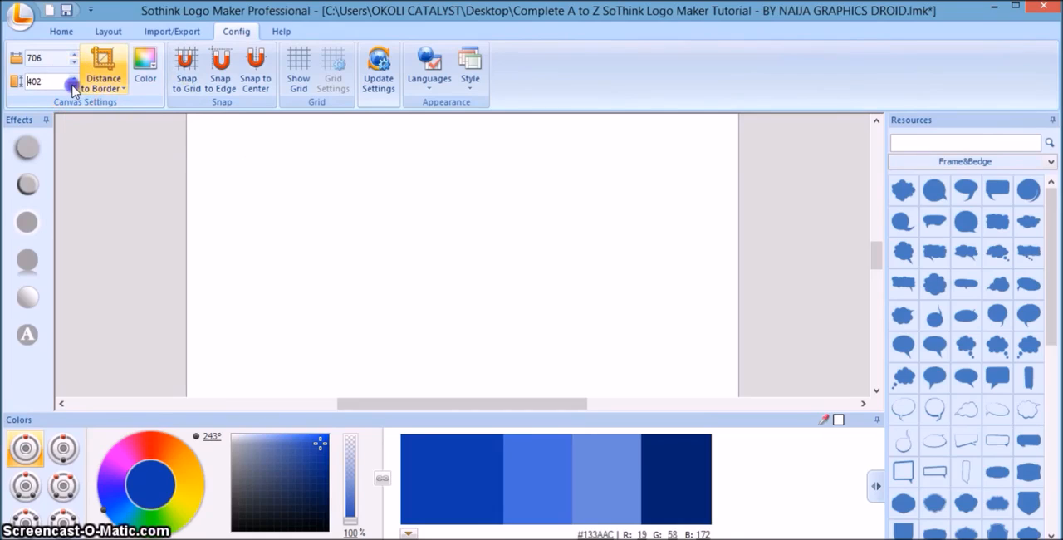
drag(74, 87, 74, 88)
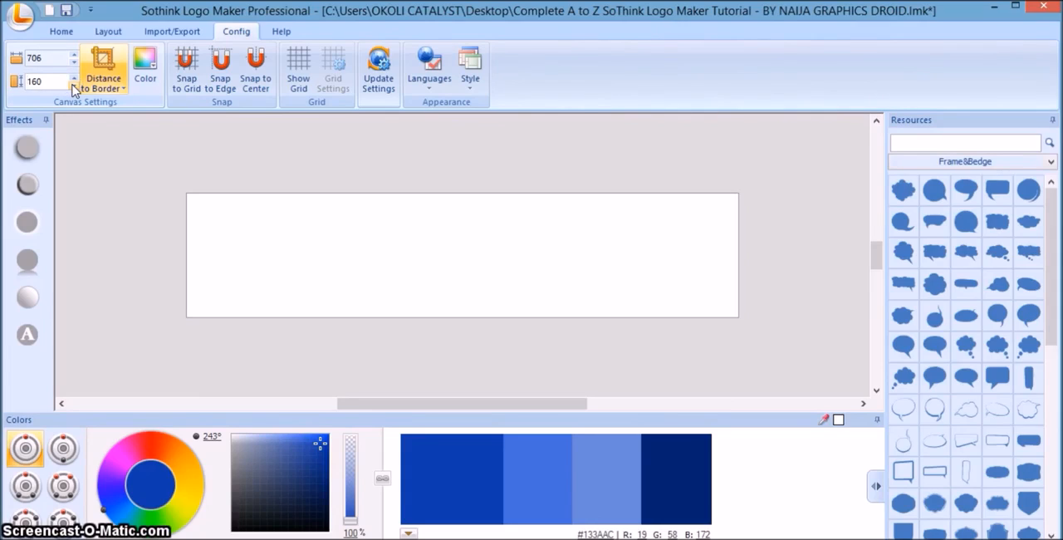
click(100, 138)
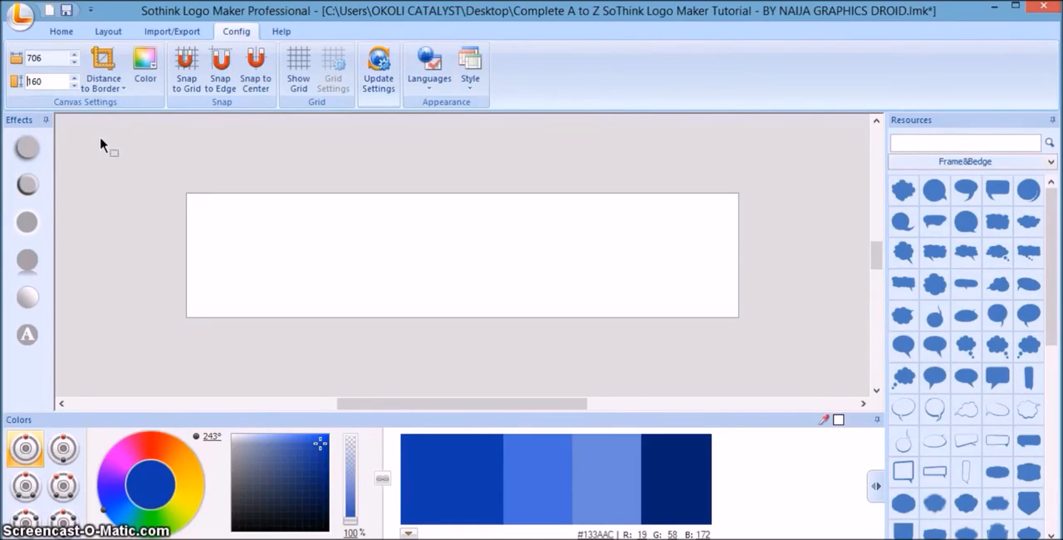
click(151, 137)
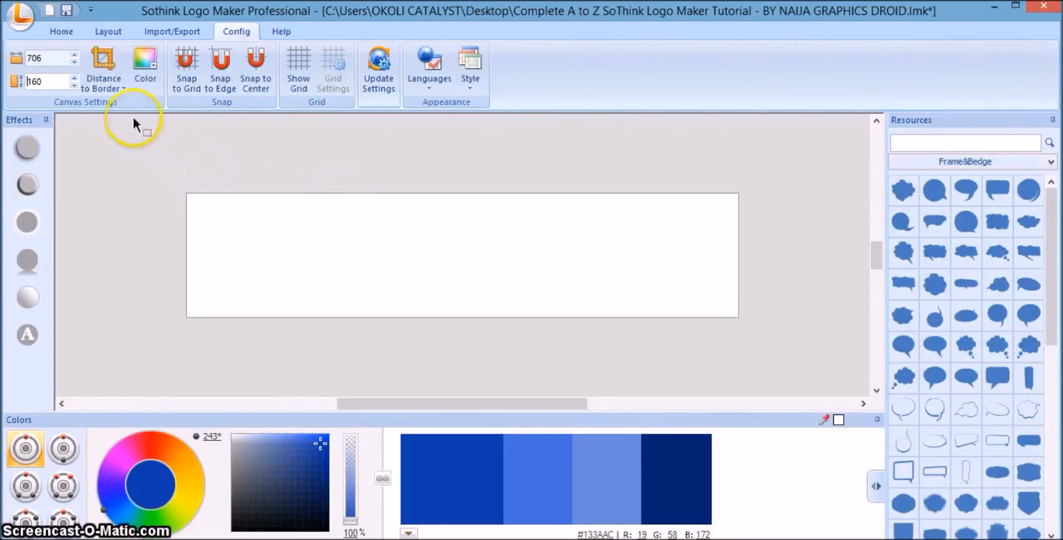
Set the canvas width and height to 16 each.
click(60, 59)
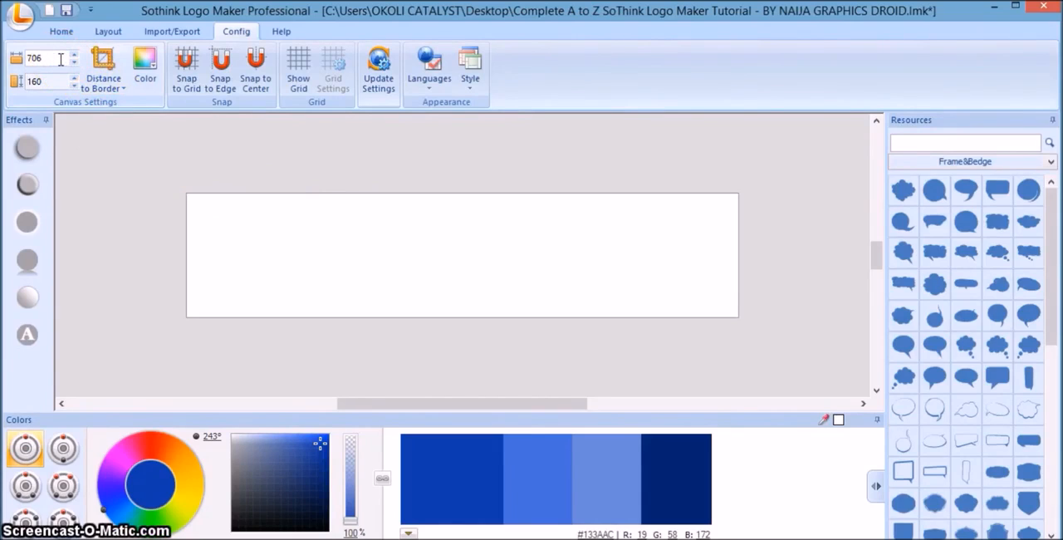
text(16)
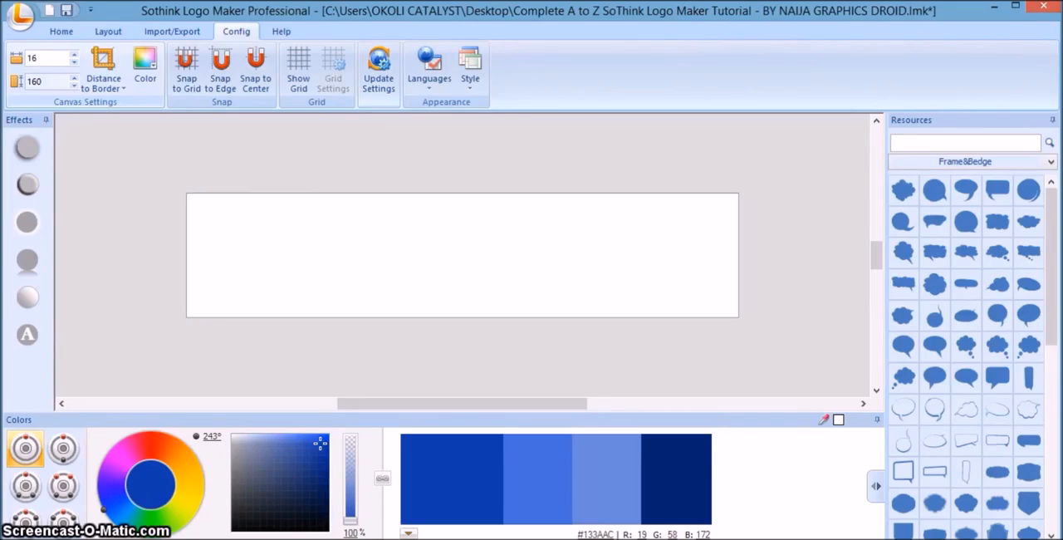
click(58, 81)
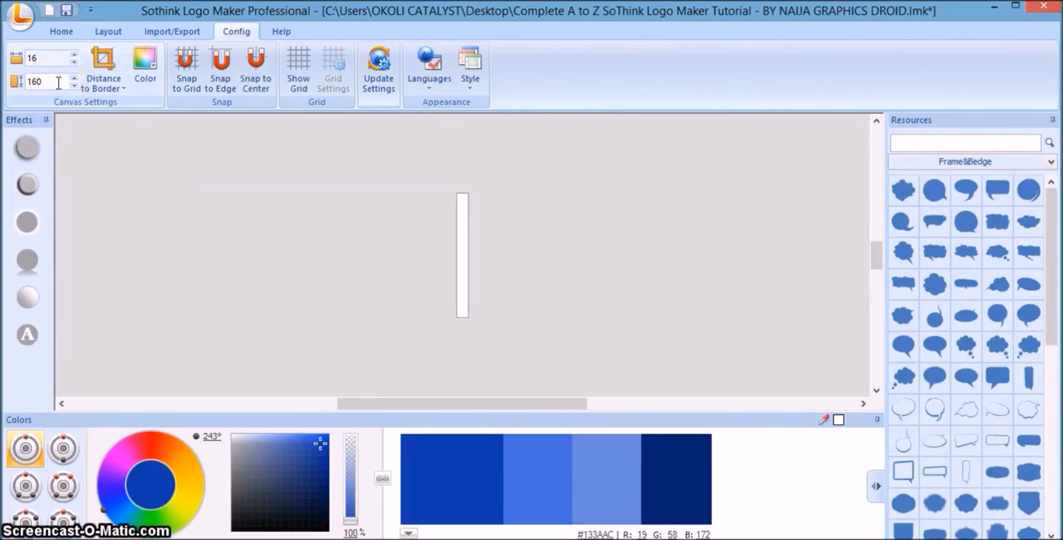
key(BackSpace)
key(BackSpace)
key(BackSpace)
text(16)
click(154, 218)
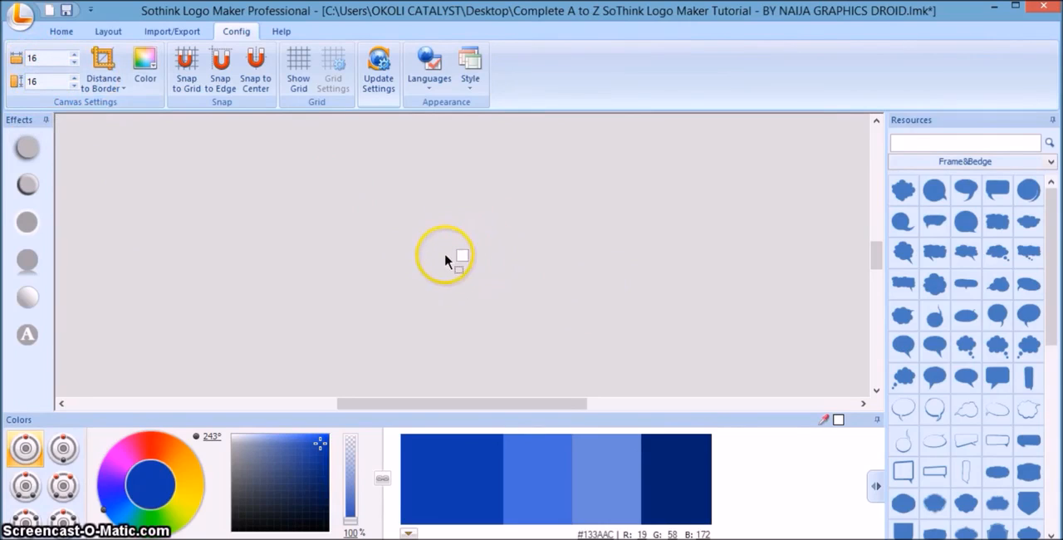
Enlarge the view of the tiny canvas to 900%.
click(66, 31)
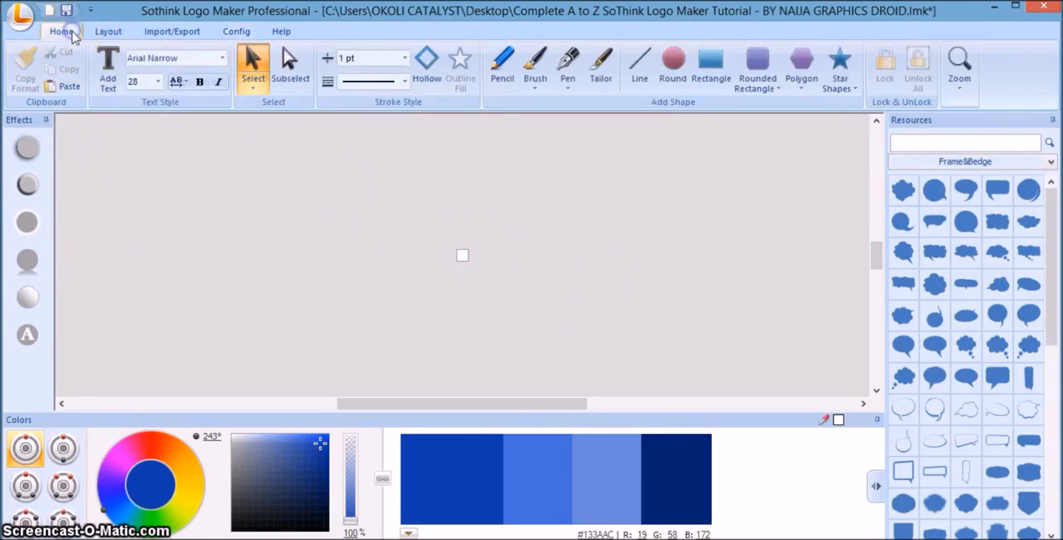
click(955, 83)
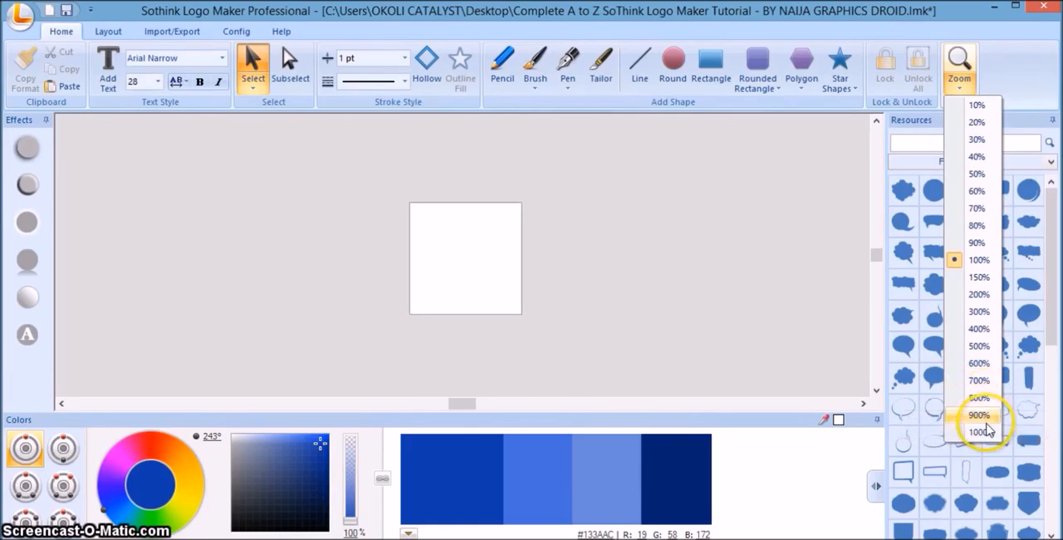
click(986, 400)
drag(985, 422, 772, 338)
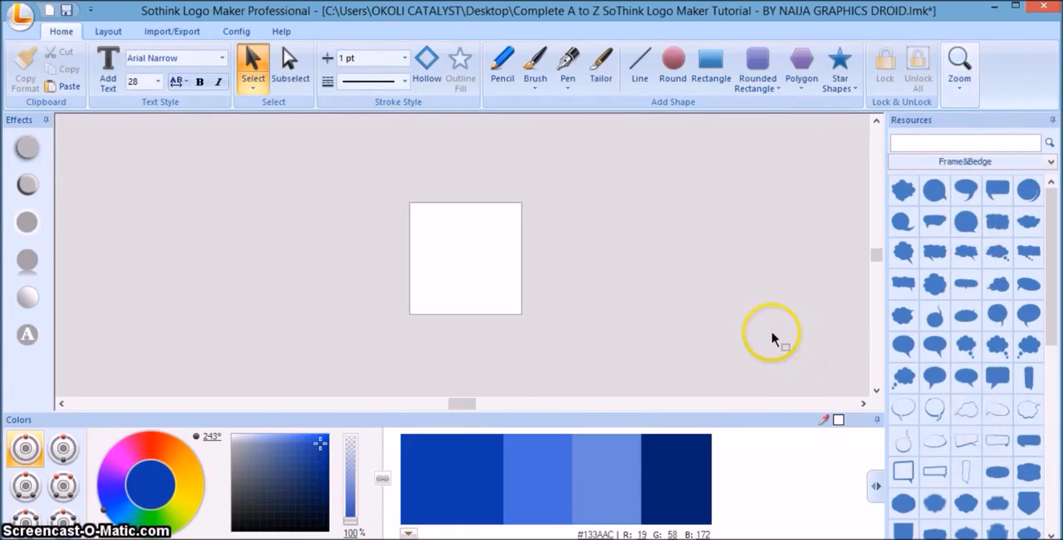
Add the text "CNN" to the canvas.
click(108, 71)
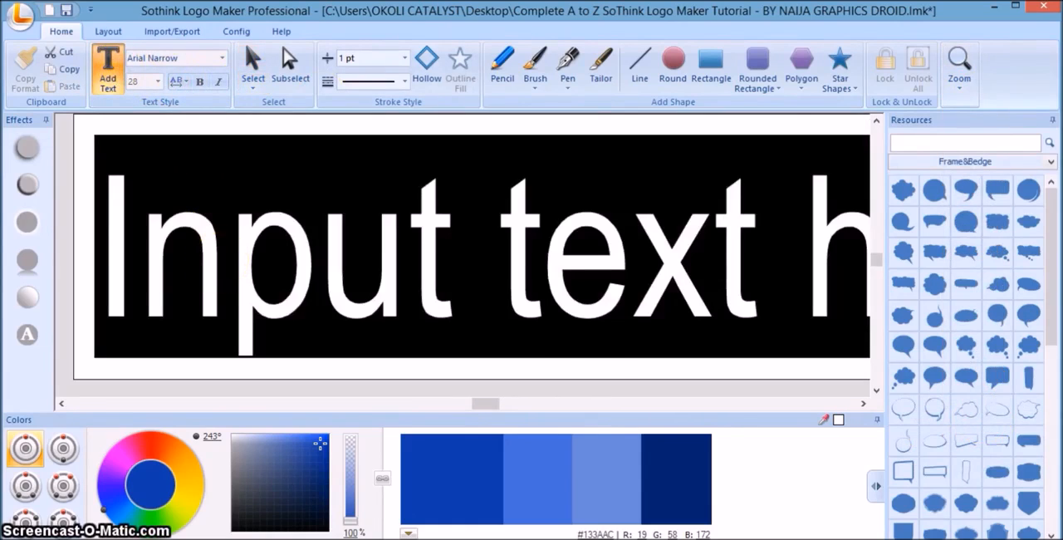
text(CNN)
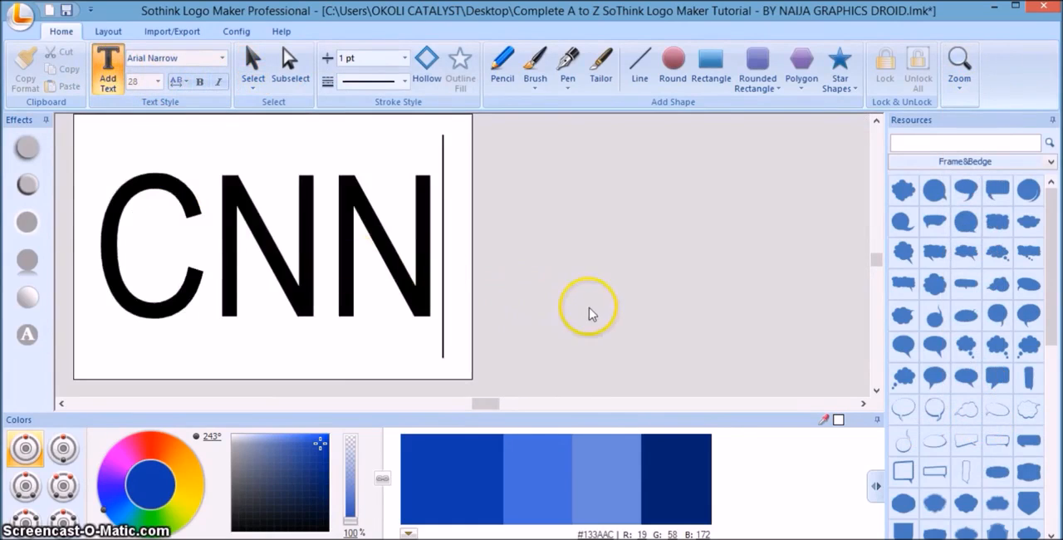
click(590, 313)
click(426, 262)
click(221, 59)
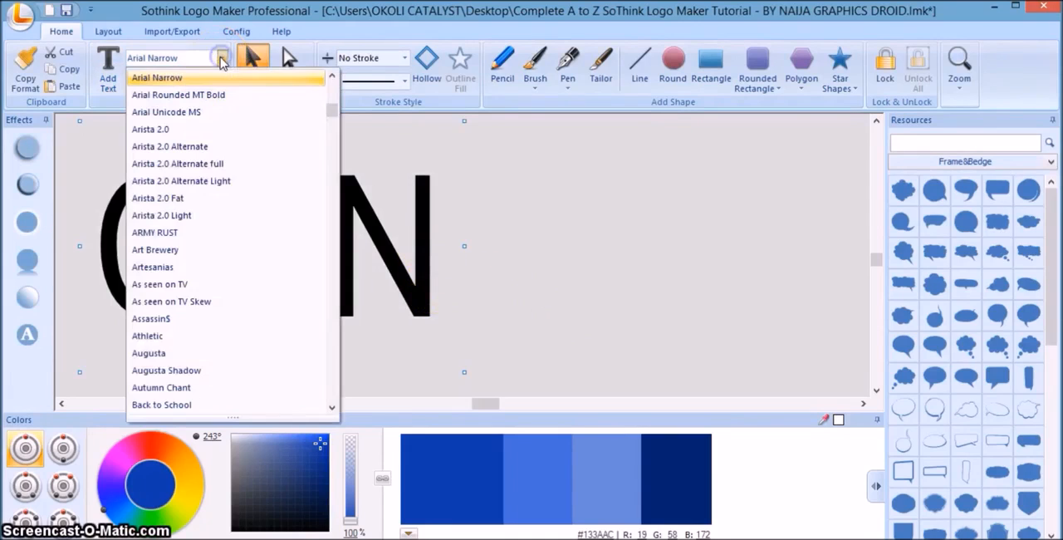
click(530, 198)
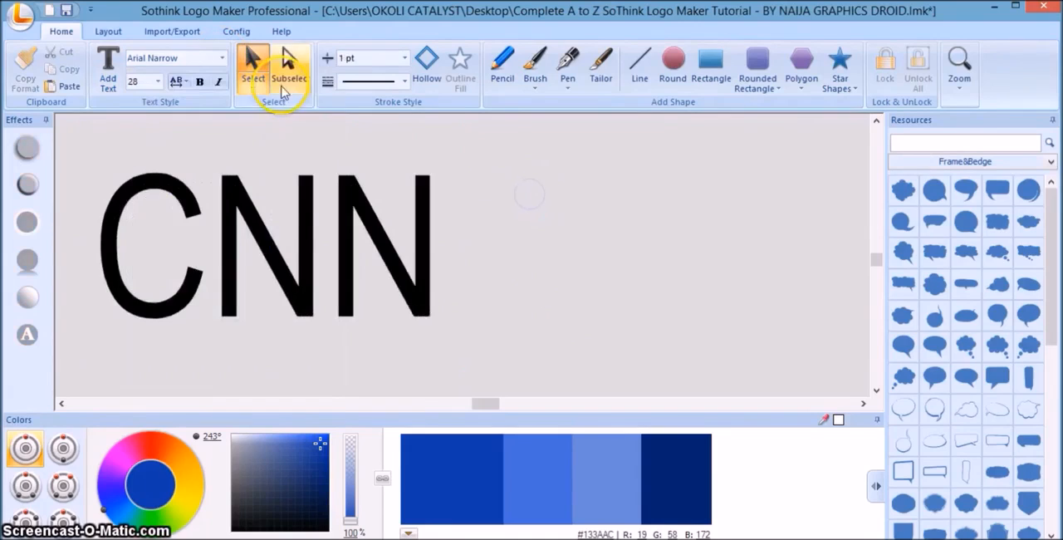
Set the font size of the "CNN" text to 8.
click(356, 205)
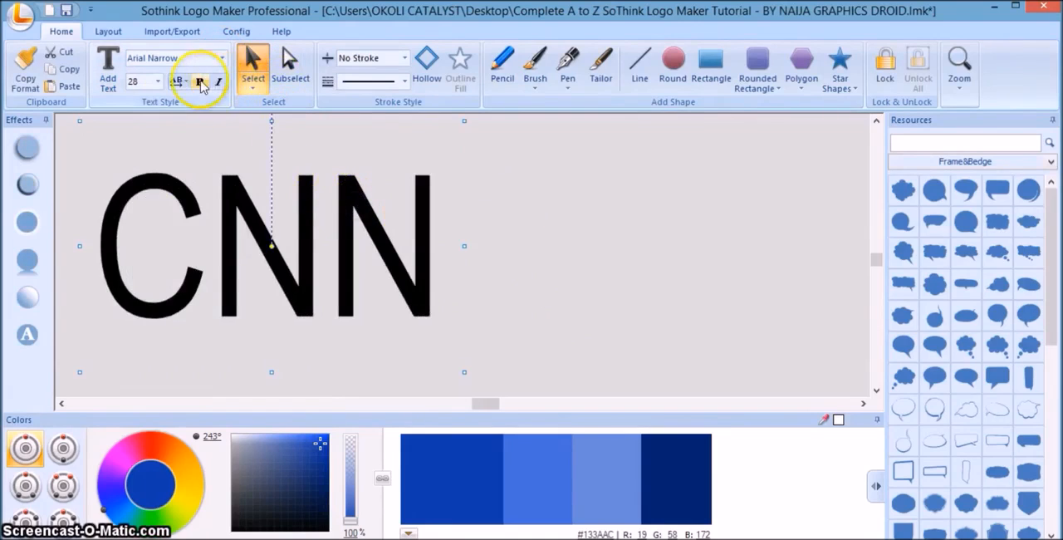
click(157, 81)
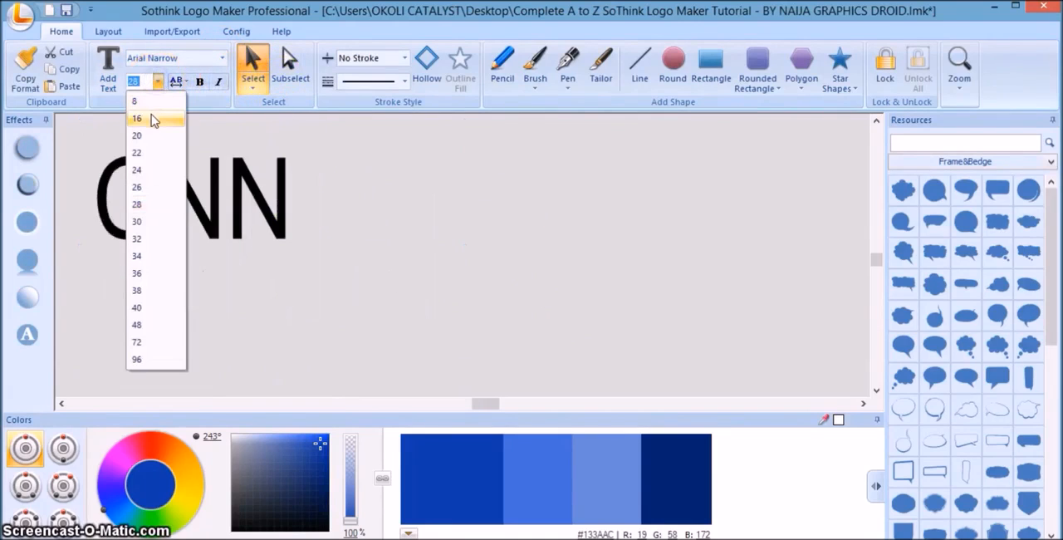
click(145, 102)
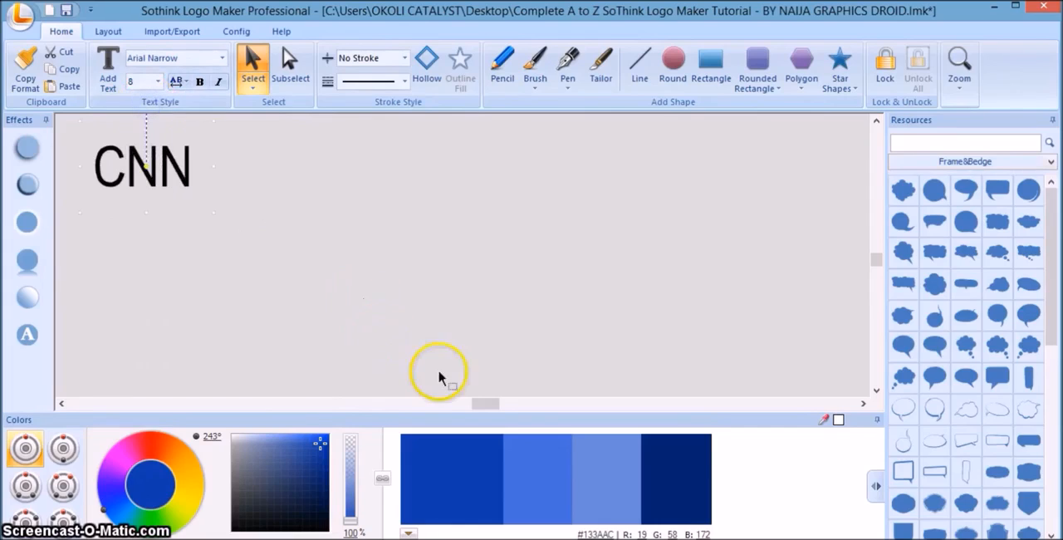
Move the "CNN" text onto the small square canvas at 100% zoom, and zoom in to 600%.
drag(483, 404, 444, 407)
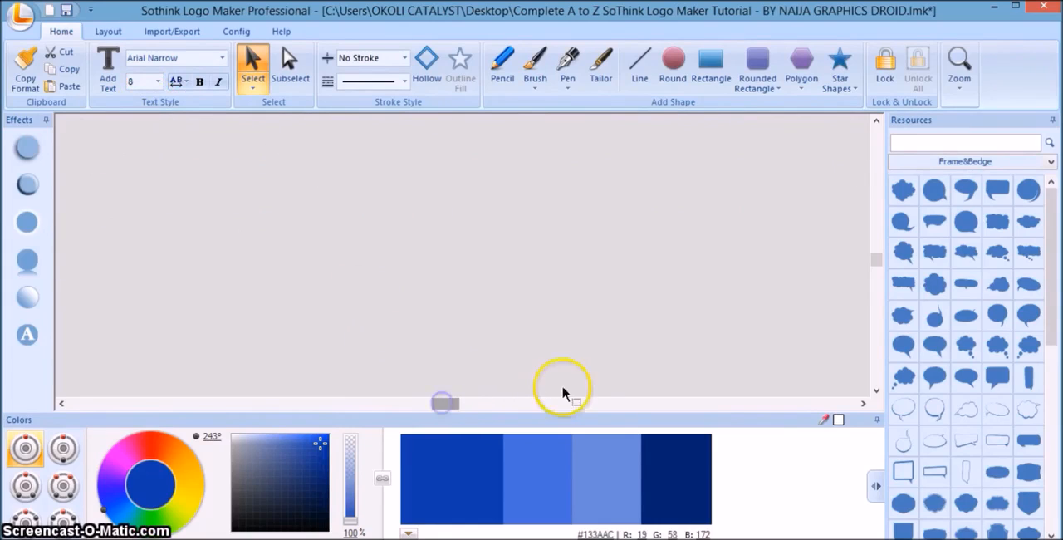
click(958, 83)
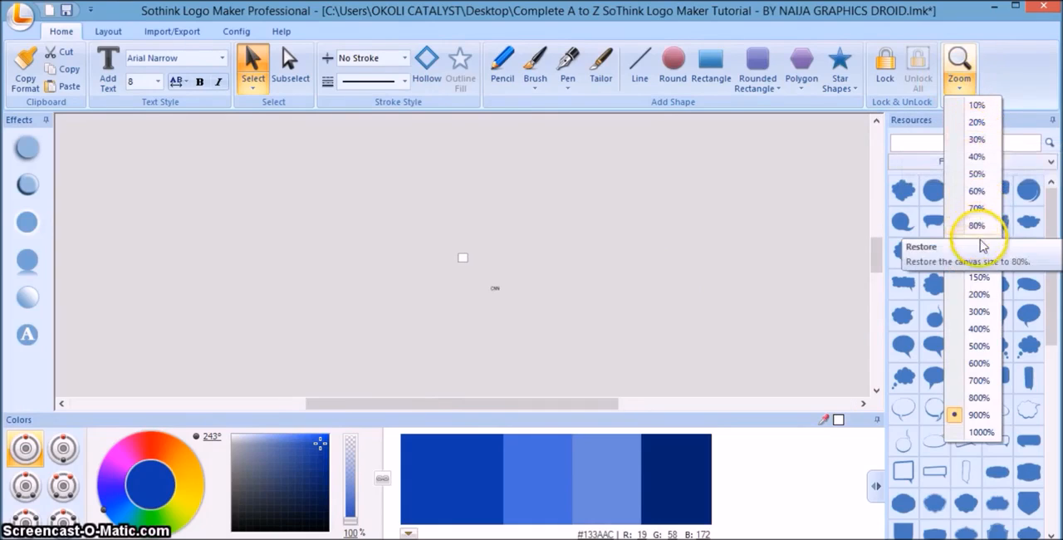
click(979, 259)
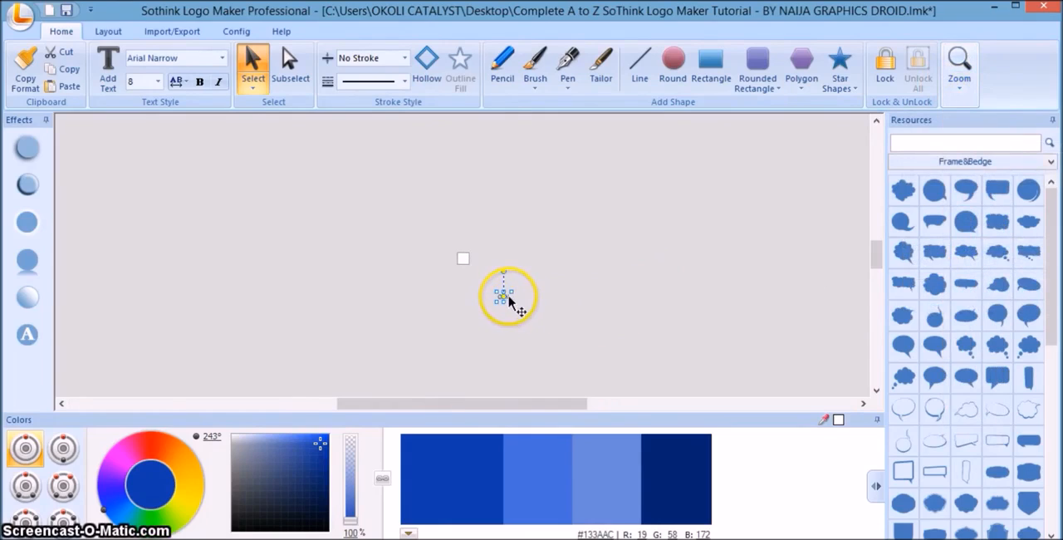
drag(508, 300, 468, 262)
click(961, 92)
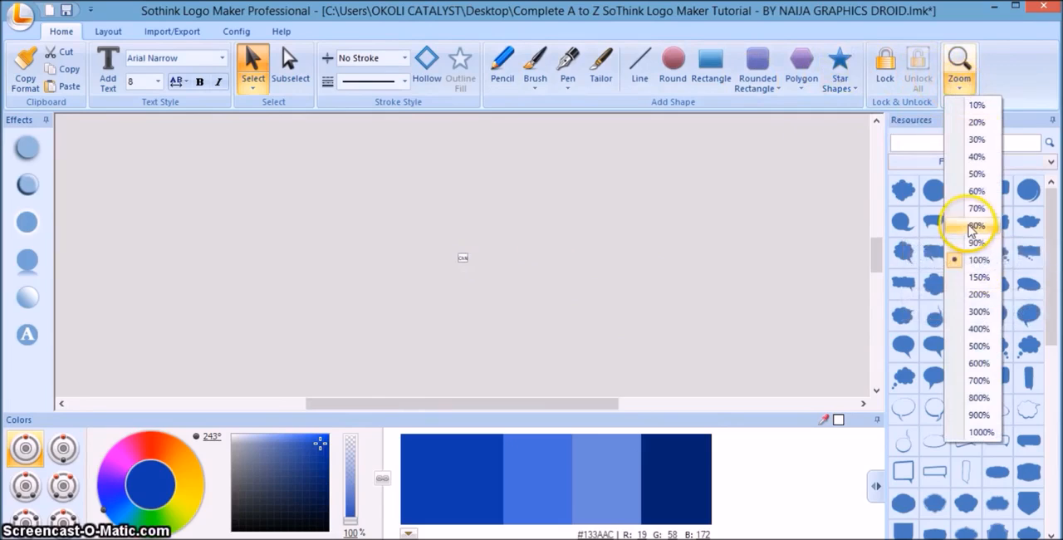
click(980, 363)
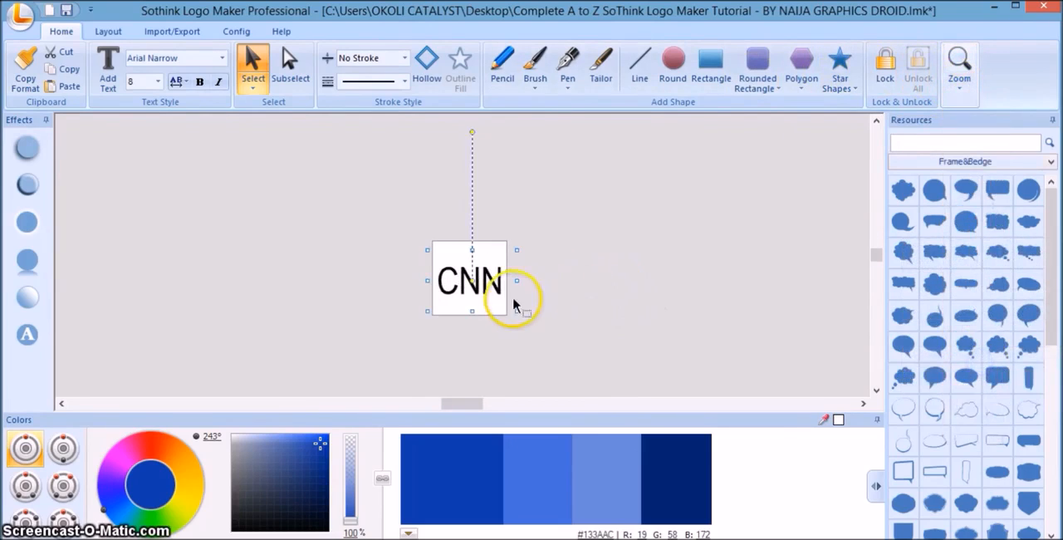
Shift the colour palette to orange-red #FF1300 and delete the "CNN" text from the canvas.
drag(136, 434, 155, 432)
click(449, 472)
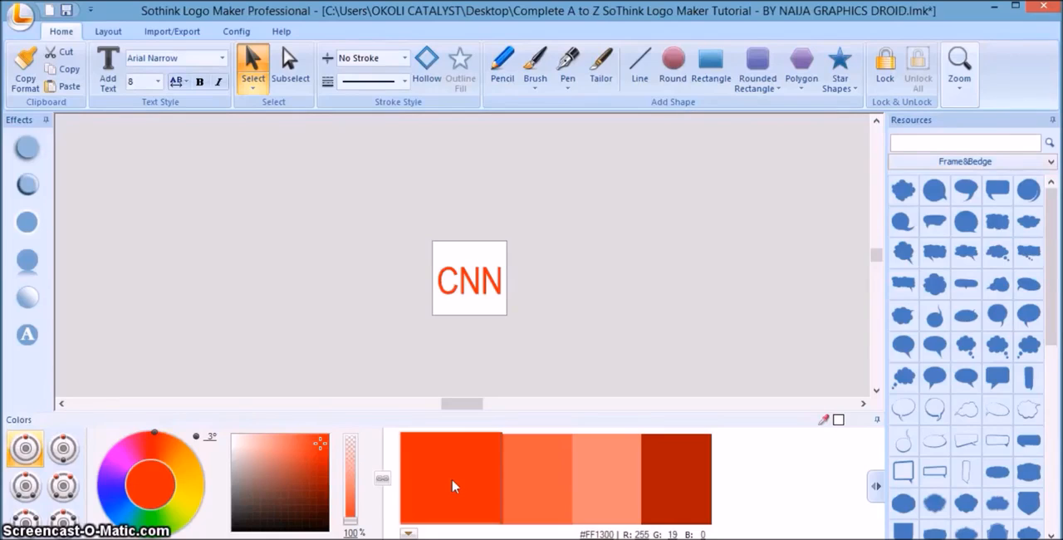
right_click(451, 293)
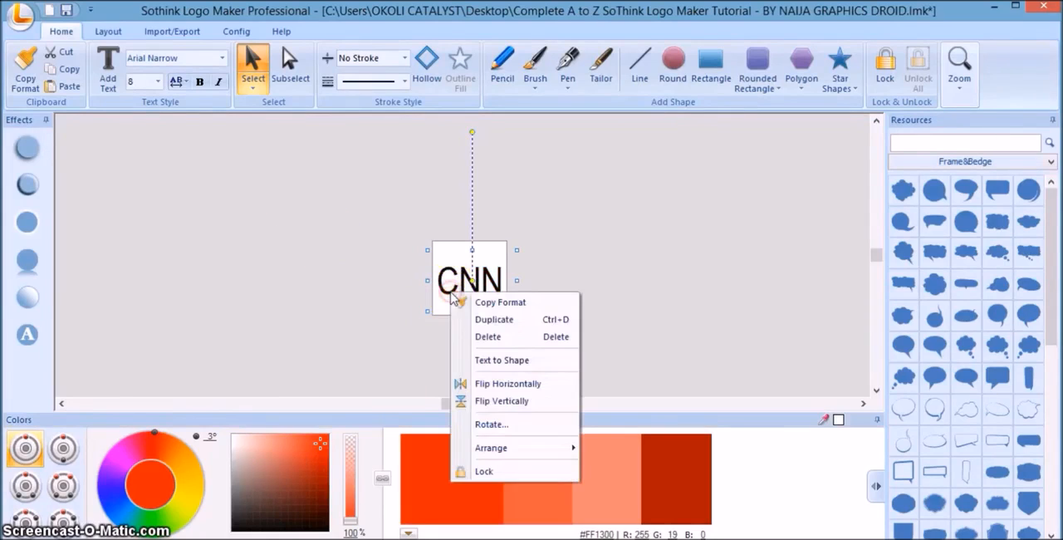
click(489, 339)
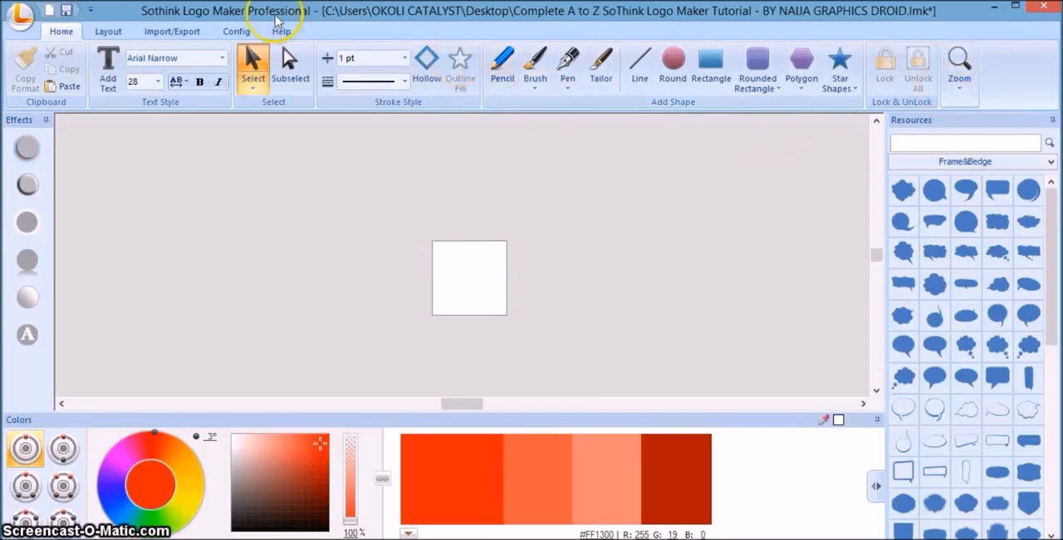
Resize the canvas to 550 wide by 400 high.
click(237, 33)
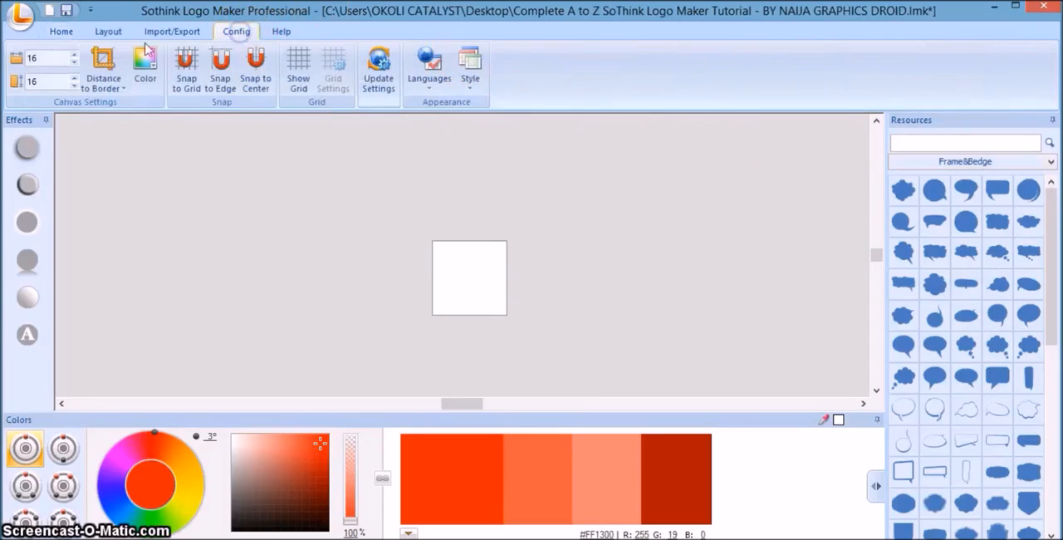
double_click(54, 59)
key(BackSpace)
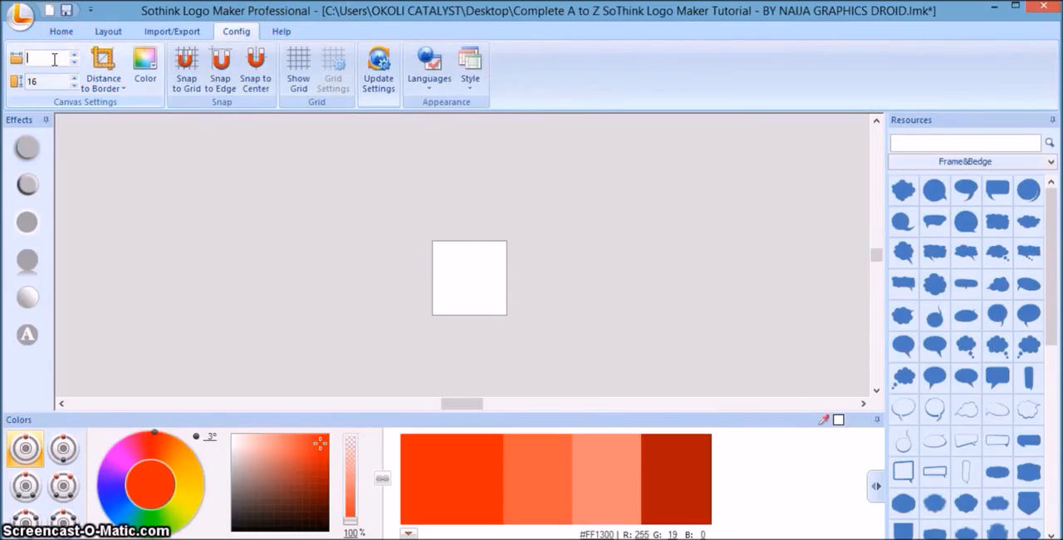
text(550)
click(46, 81)
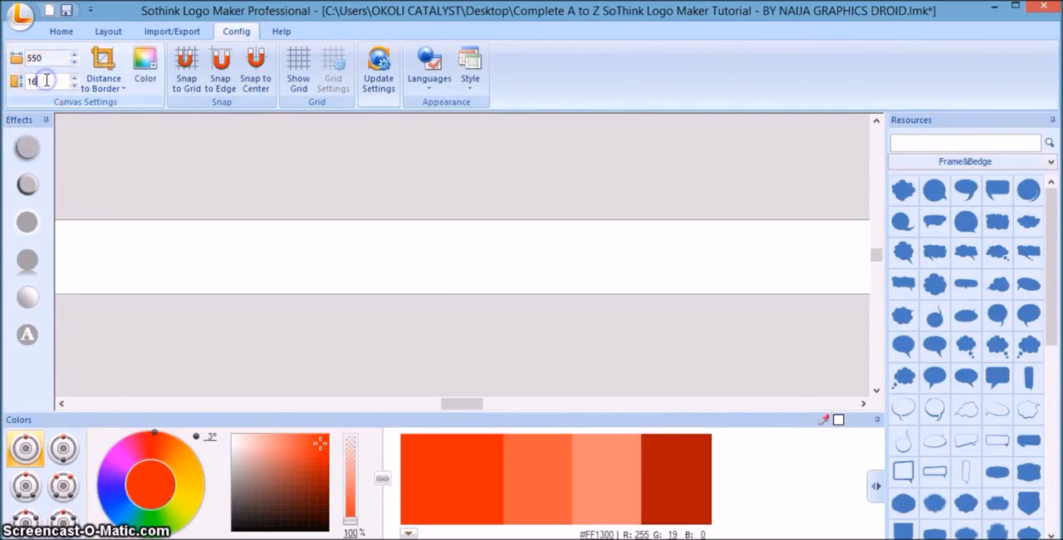
double_click(47, 80)
key(BackSpace)
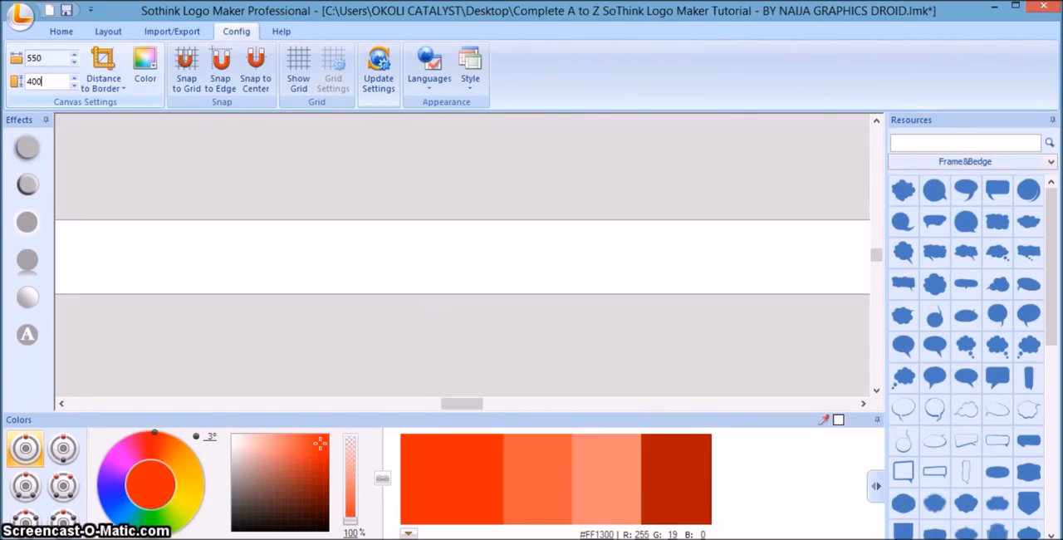
text(400)
click(107, 147)
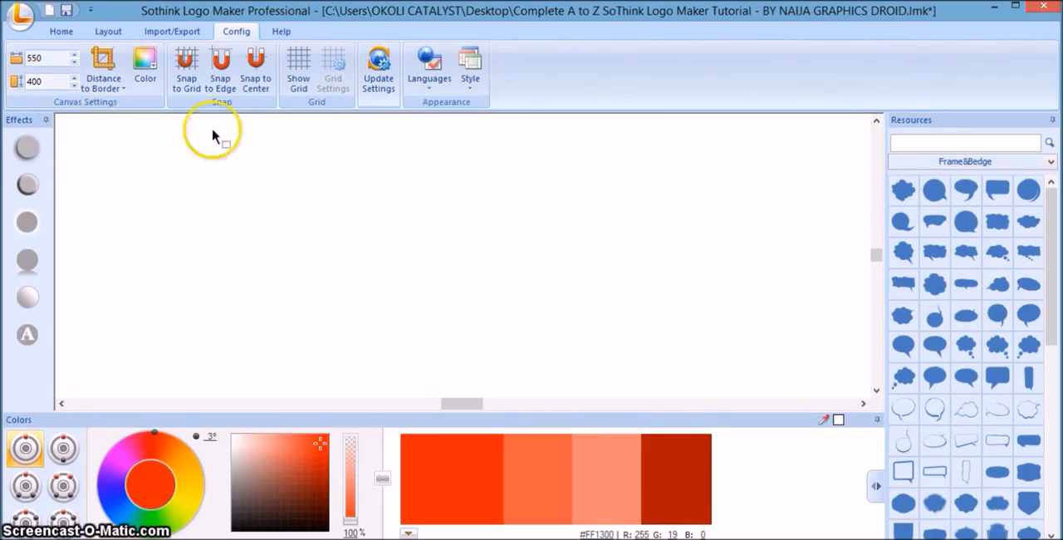
Set the view of the resized canvas to 100% zoom.
click(61, 31)
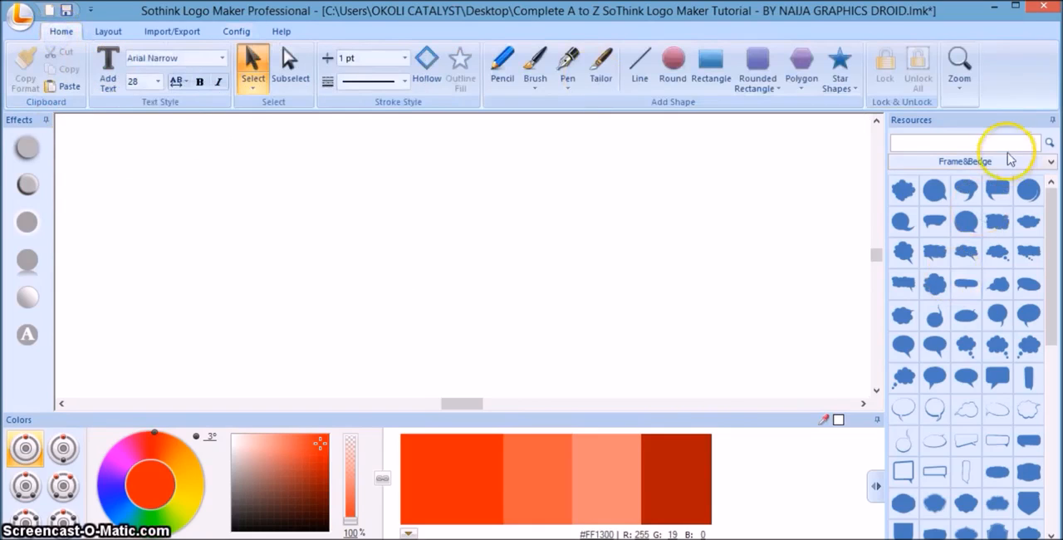
click(961, 82)
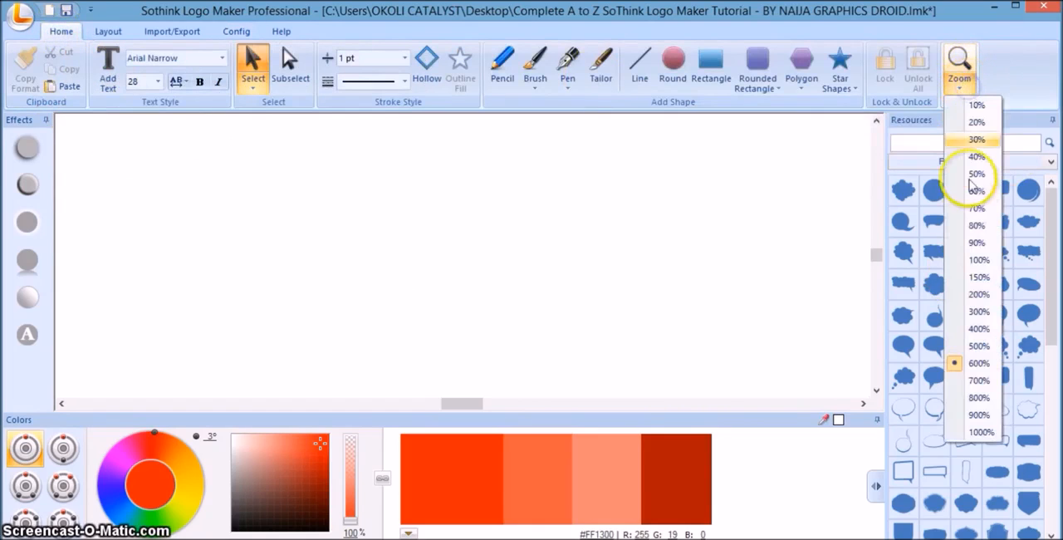
click(980, 260)
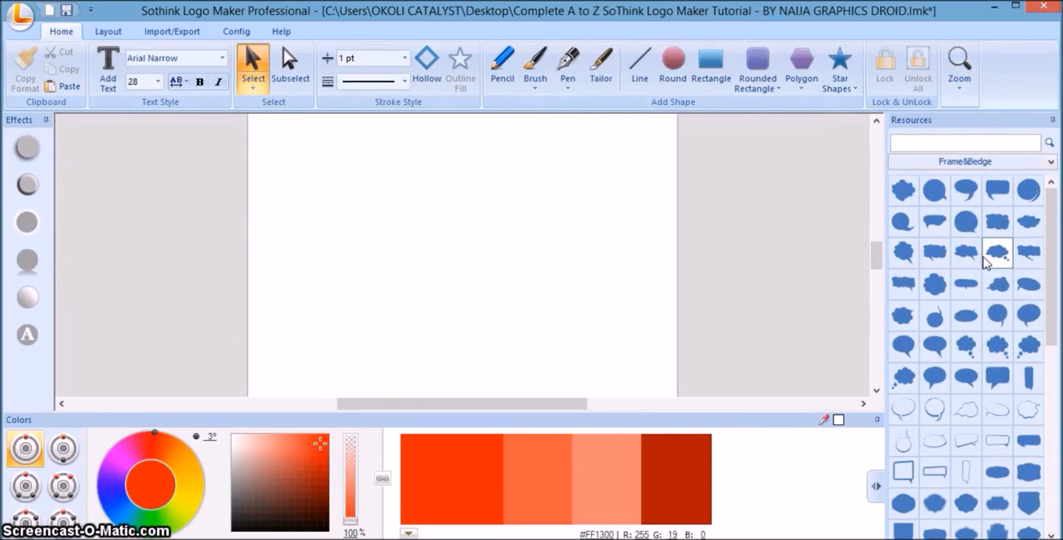
drag(986, 261, 589, 201)
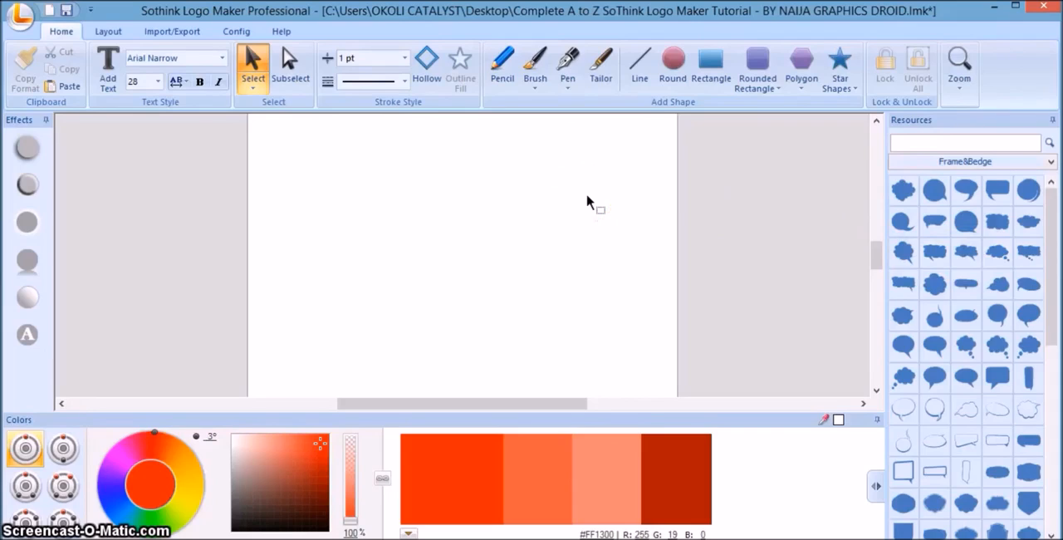
Resize the canvas to 2280 wide by 880 high.
drag(587, 202, 239, 38)
click(237, 34)
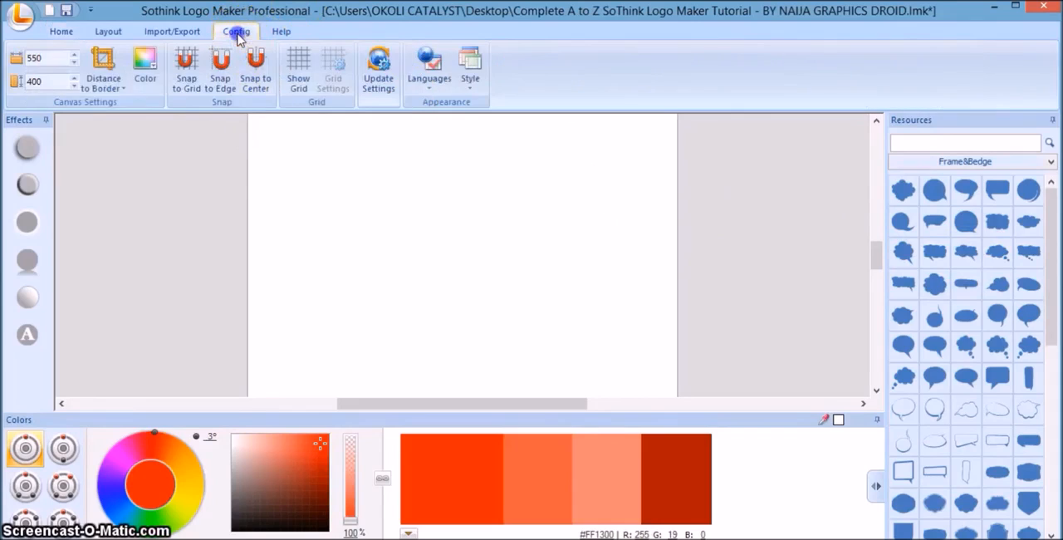
click(52, 58)
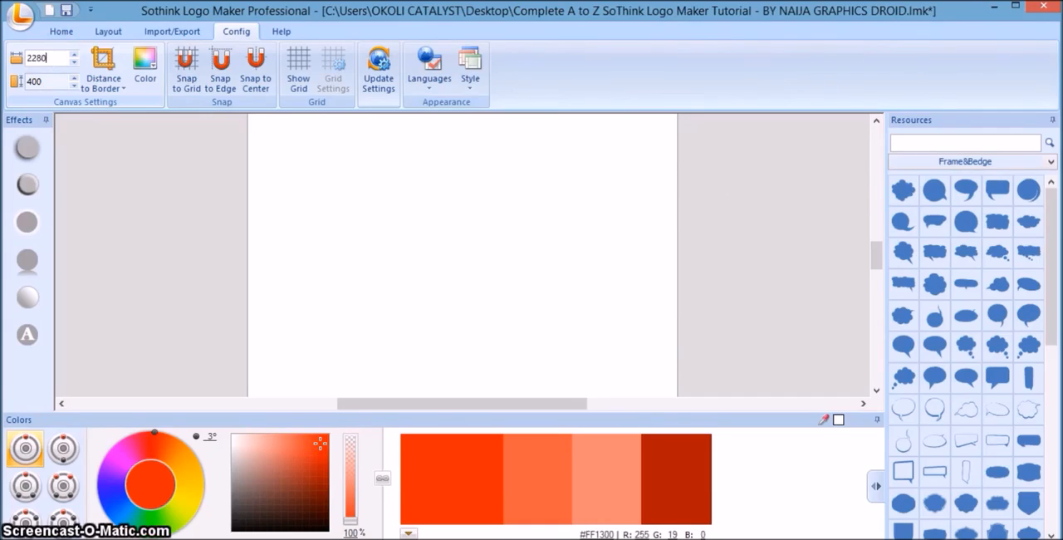
click(60, 79)
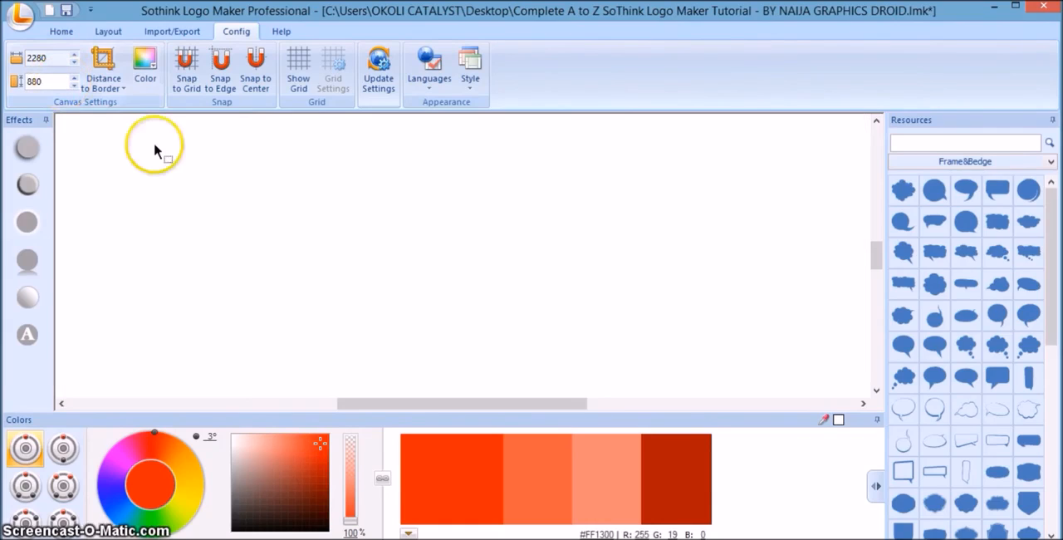
Zoom out to 20% to view the whole canvas and check its size settings.
click(62, 33)
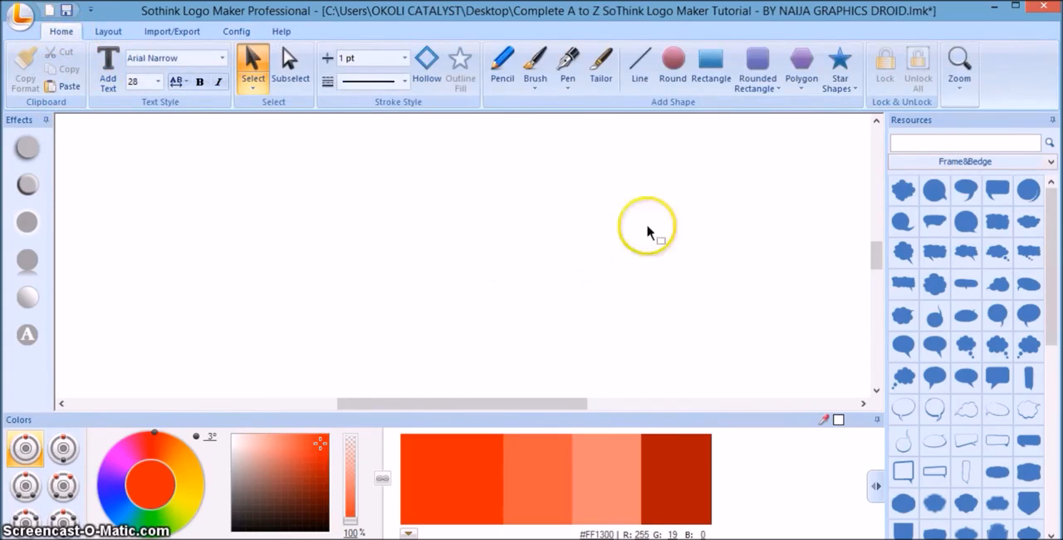
click(957, 92)
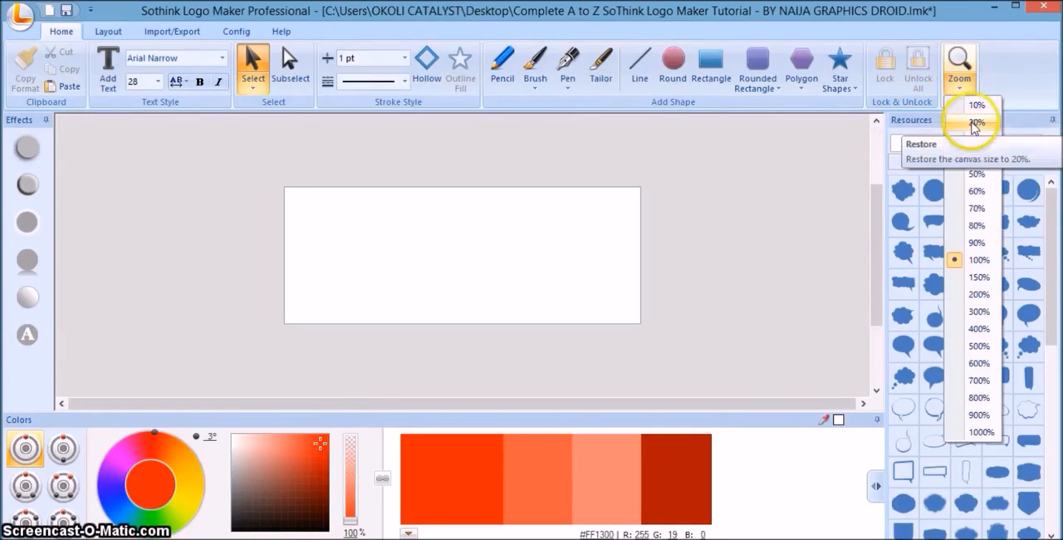
click(974, 126)
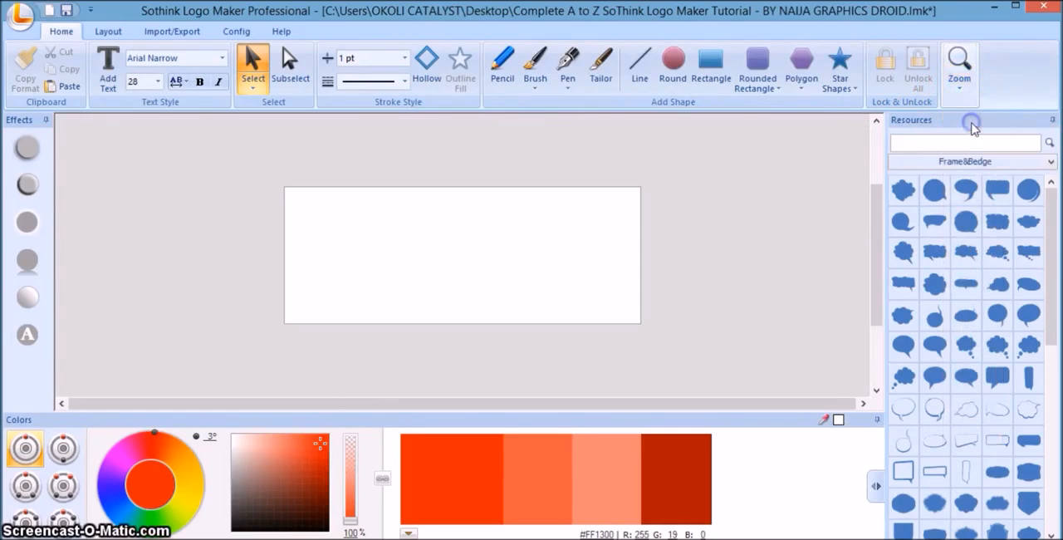
click(230, 34)
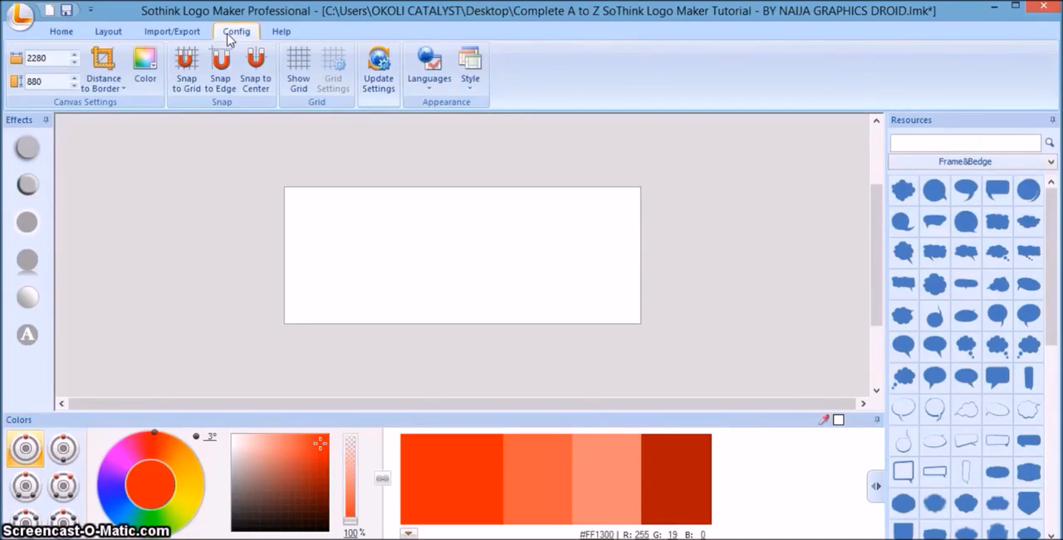
click(64, 30)
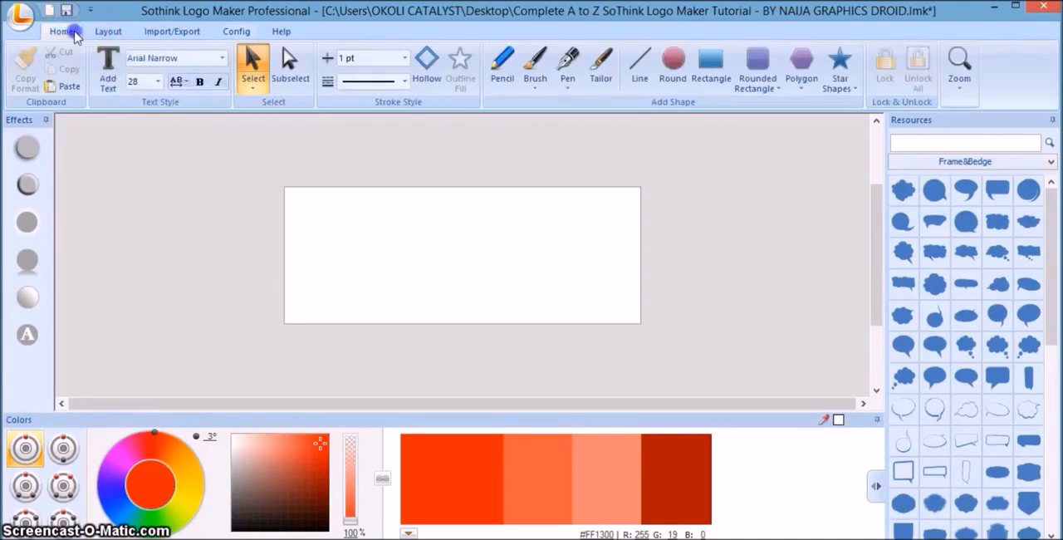
View the large canvas at 40% zoom and return to 100%.
click(959, 86)
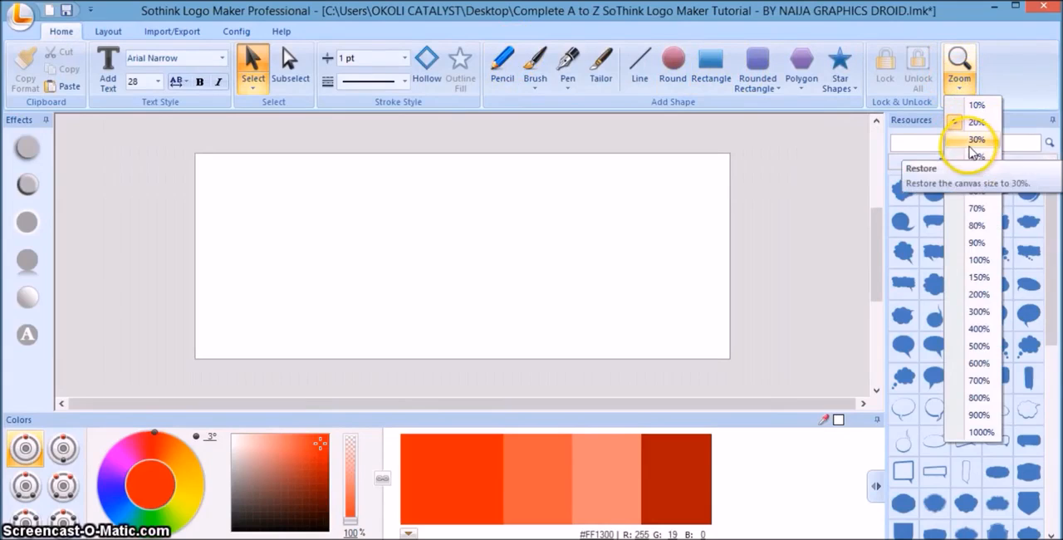
click(973, 158)
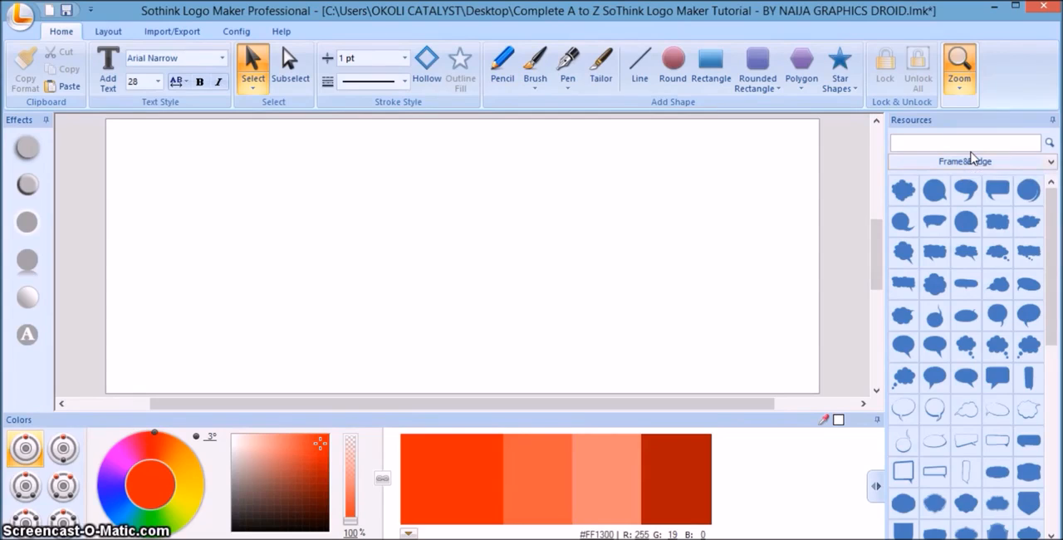
click(962, 90)
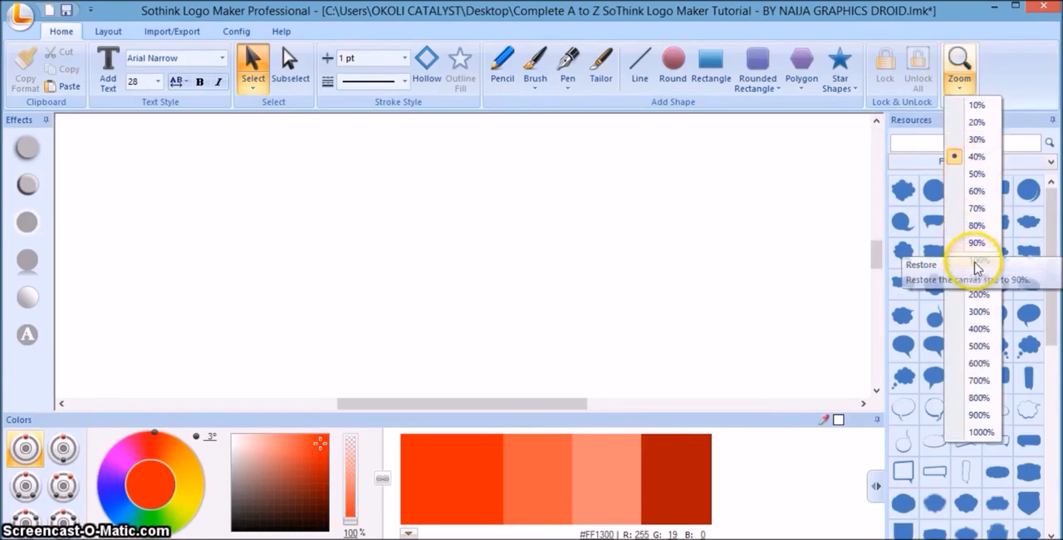
click(976, 261)
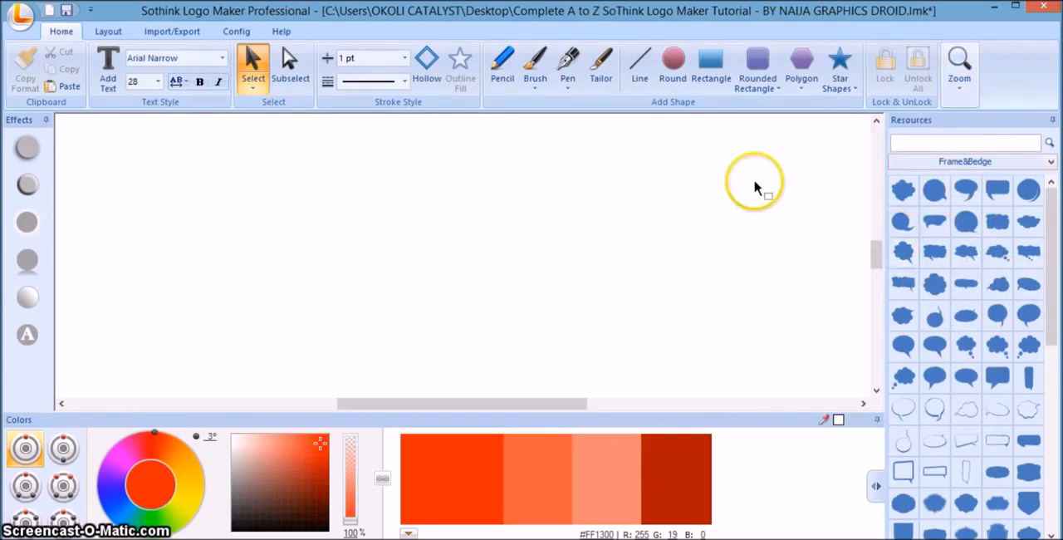
Check the page outline and dimensions in the image export settings, and close them without exporting.
click(21, 14)
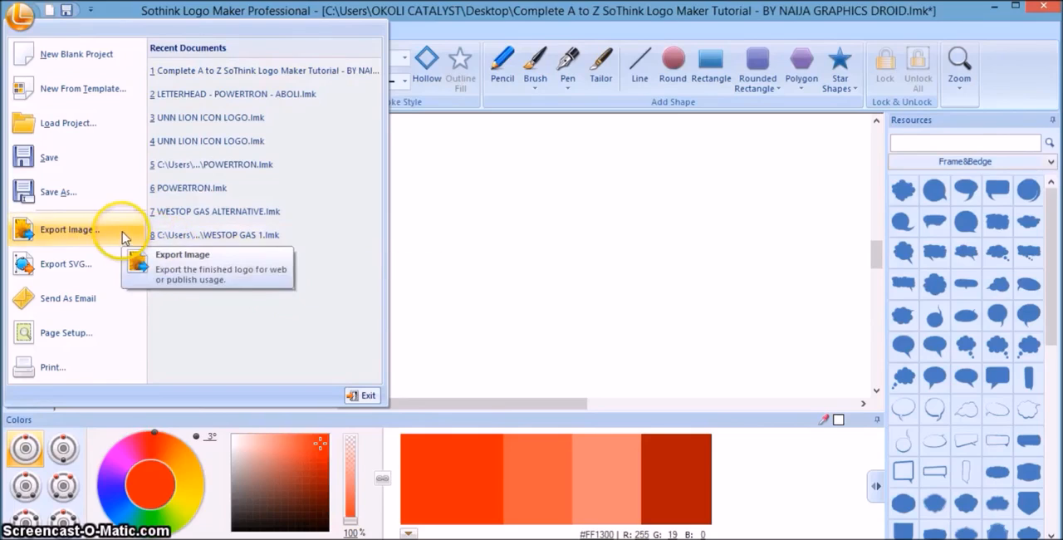
click(524, 234)
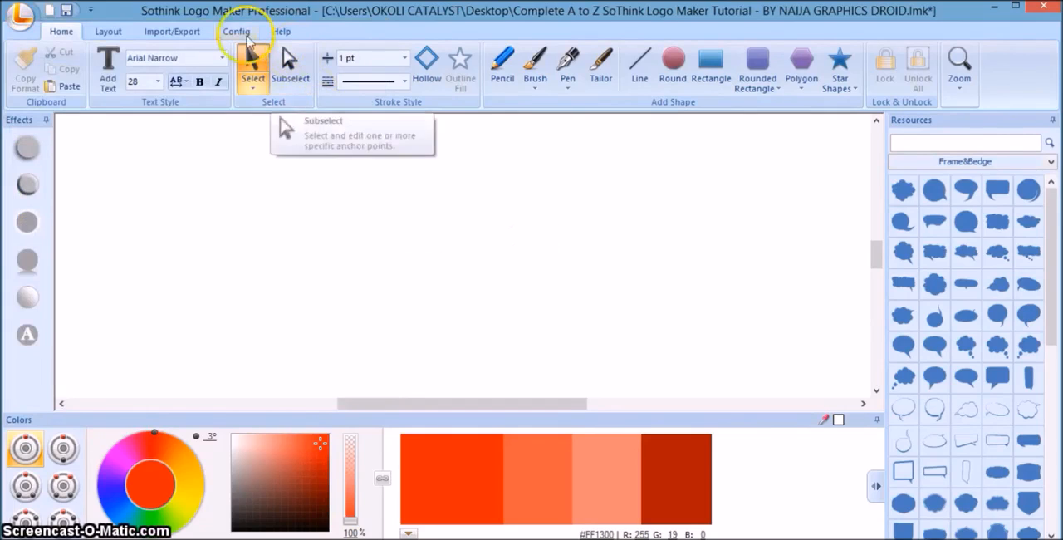
click(191, 35)
click(149, 80)
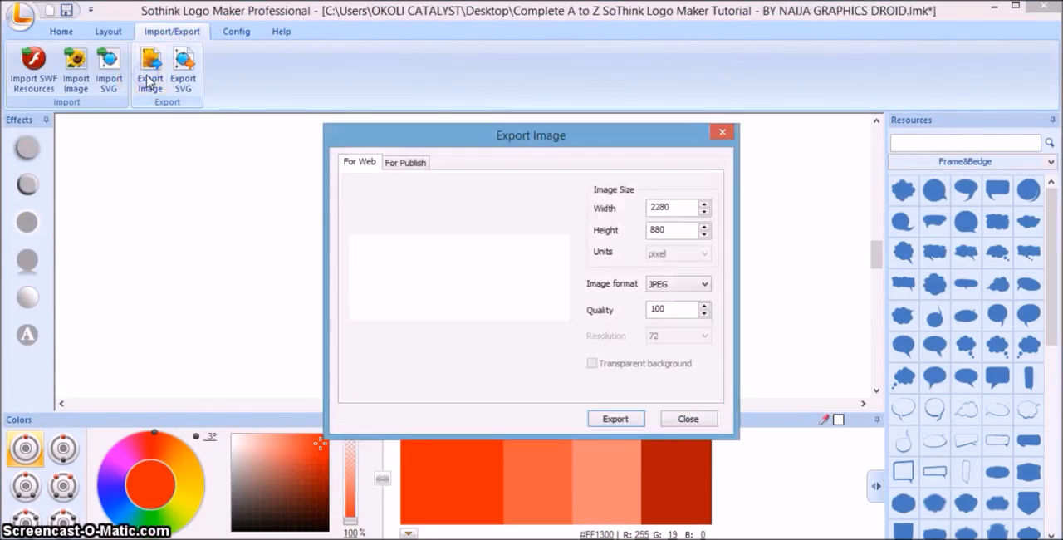
click(706, 419)
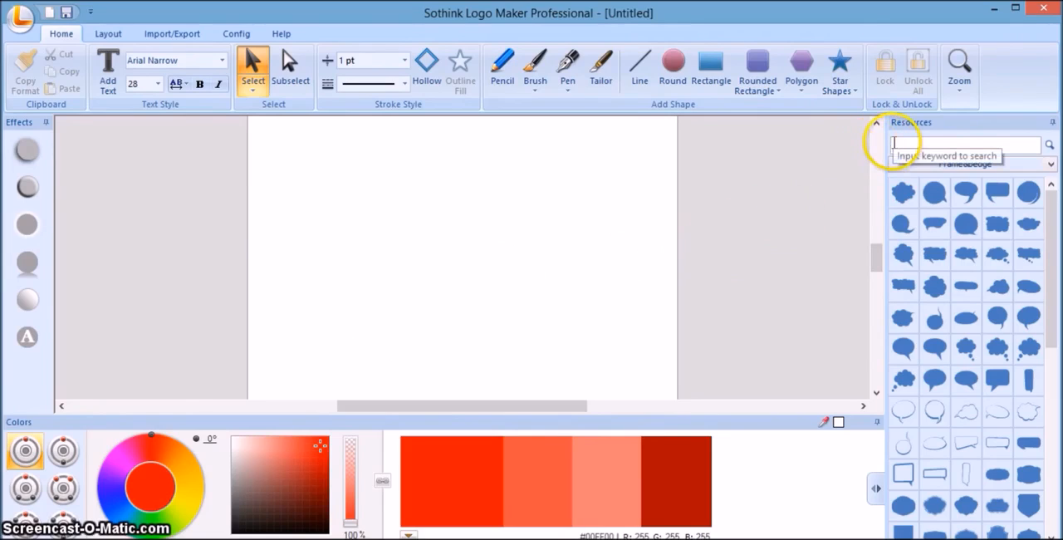
Place a wine goblet from the Wines&Brewing resources near the middle of the blank canvas and deselect it.
click(965, 164)
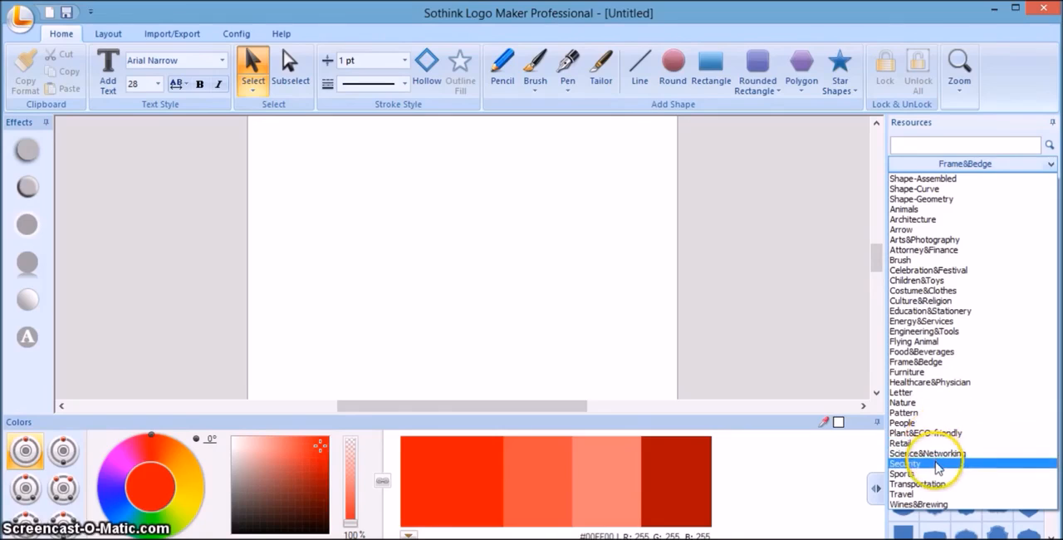
click(961, 505)
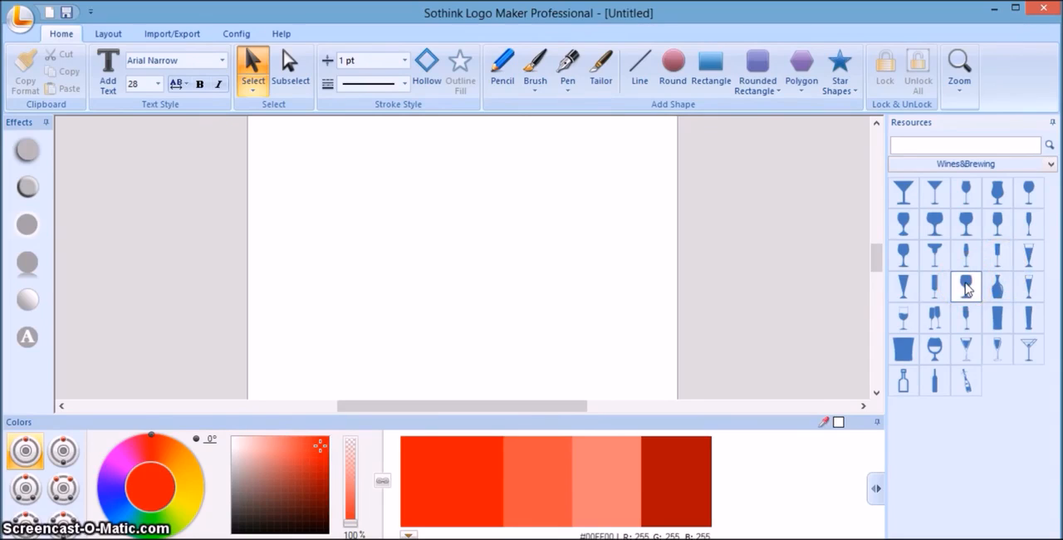
click(935, 254)
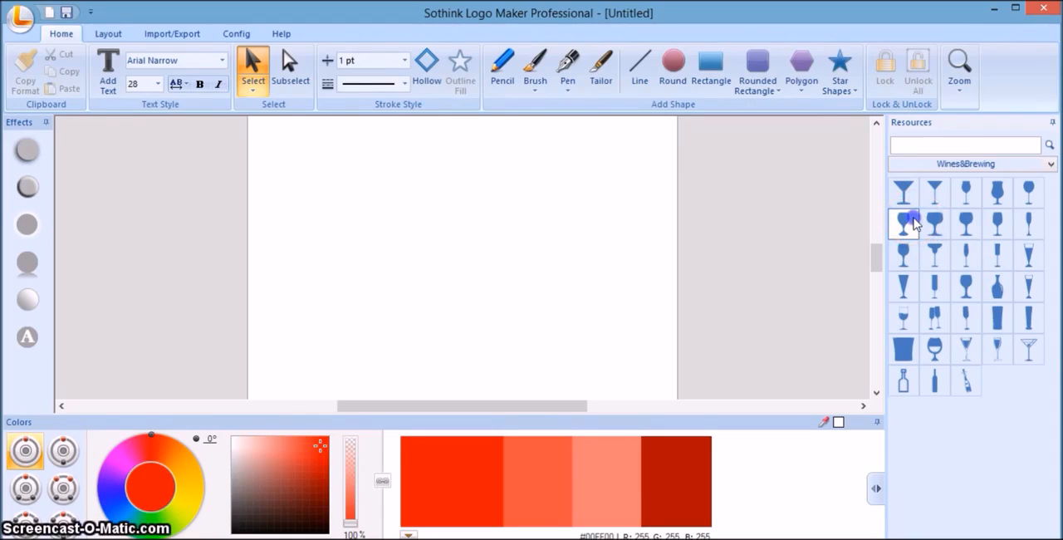
drag(913, 223, 467, 233)
click(444, 226)
click(486, 294)
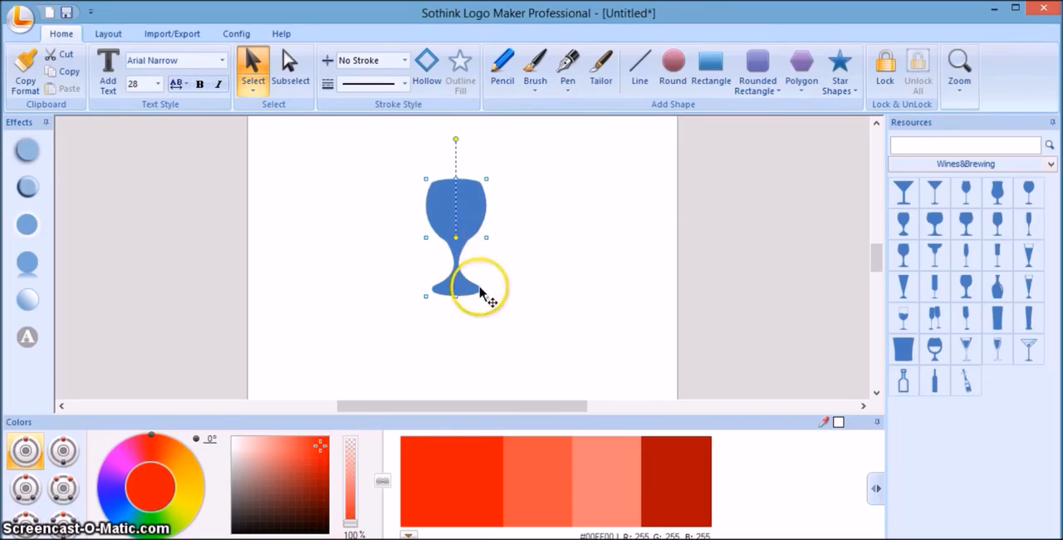
click(531, 277)
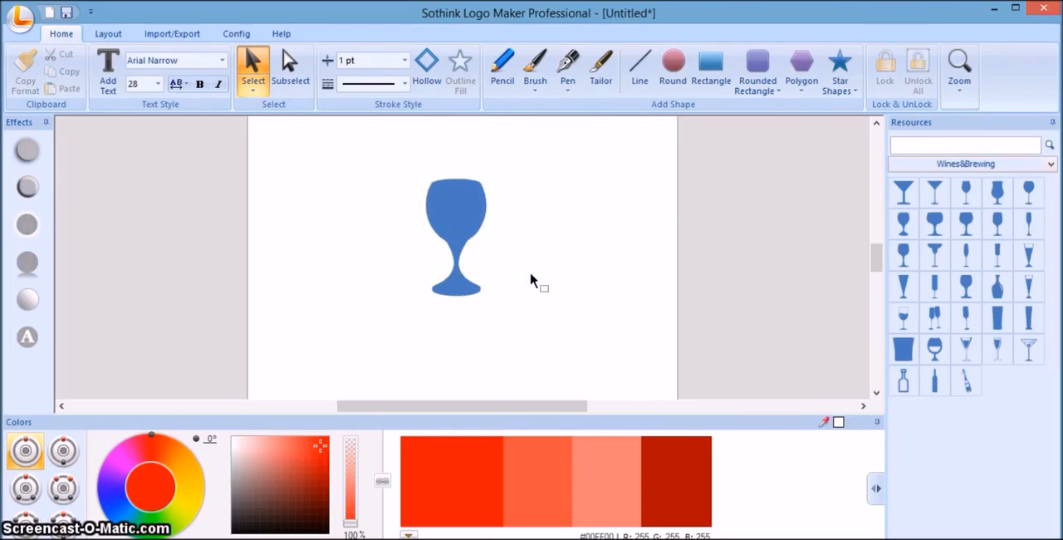
Show the Travel category of the shape resources.
click(945, 166)
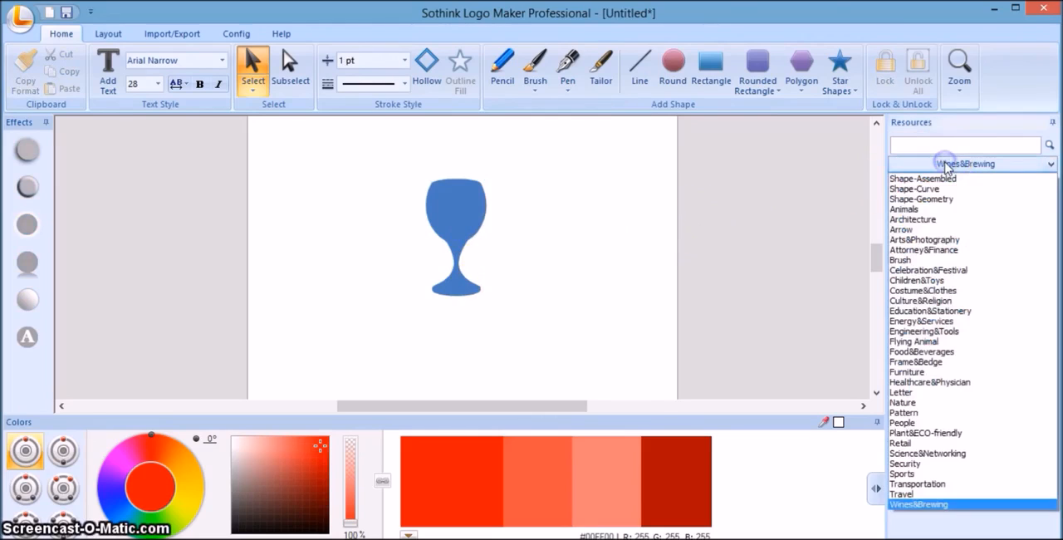
click(927, 496)
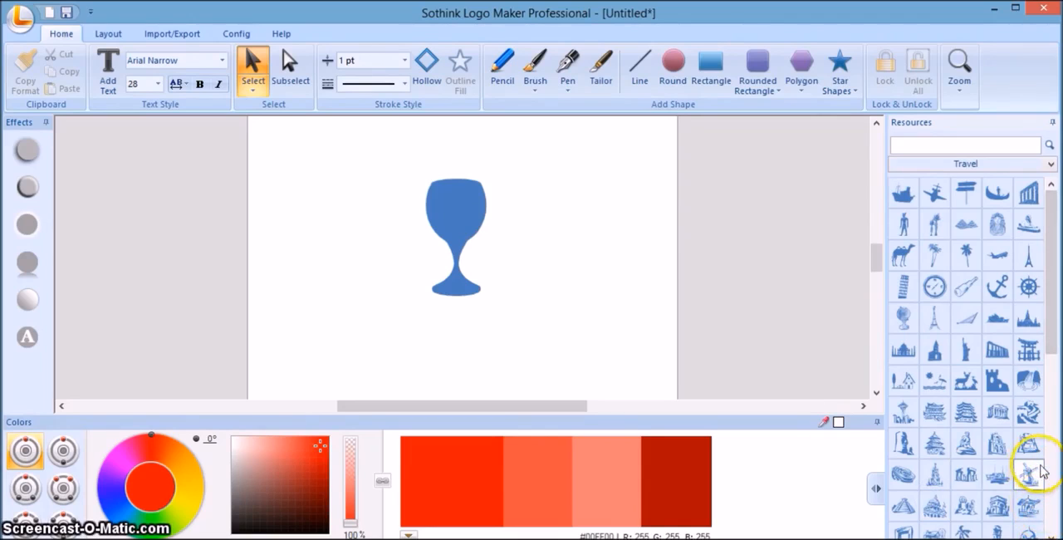
Browse the shapes in the Transportation and Healthcare&Physician resource categories.
mouse_move(1051, 325)
mouse_down()
mouse_move(1059, 438)
mouse_move(1053, 319)
mouse_up()
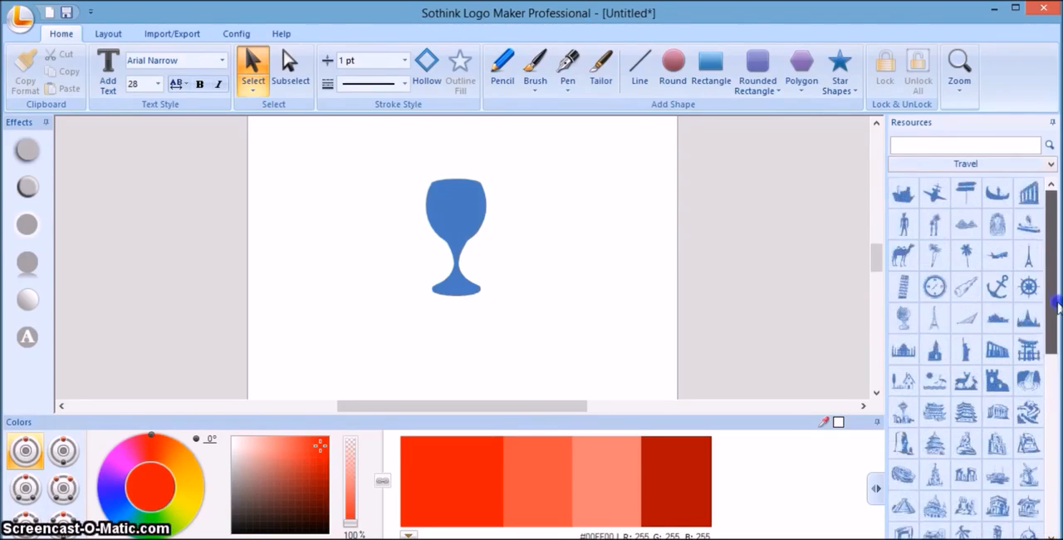
click(959, 163)
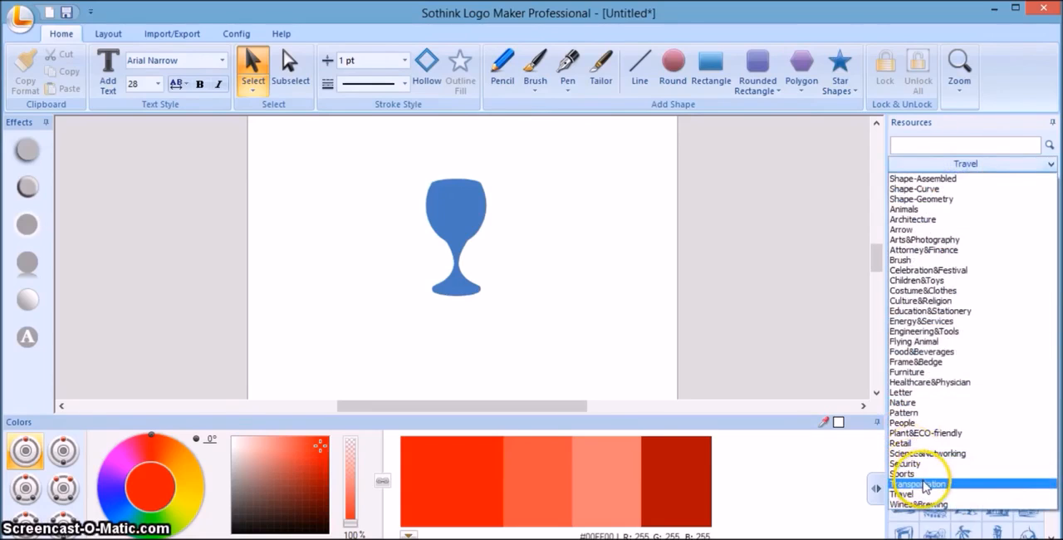
click(926, 485)
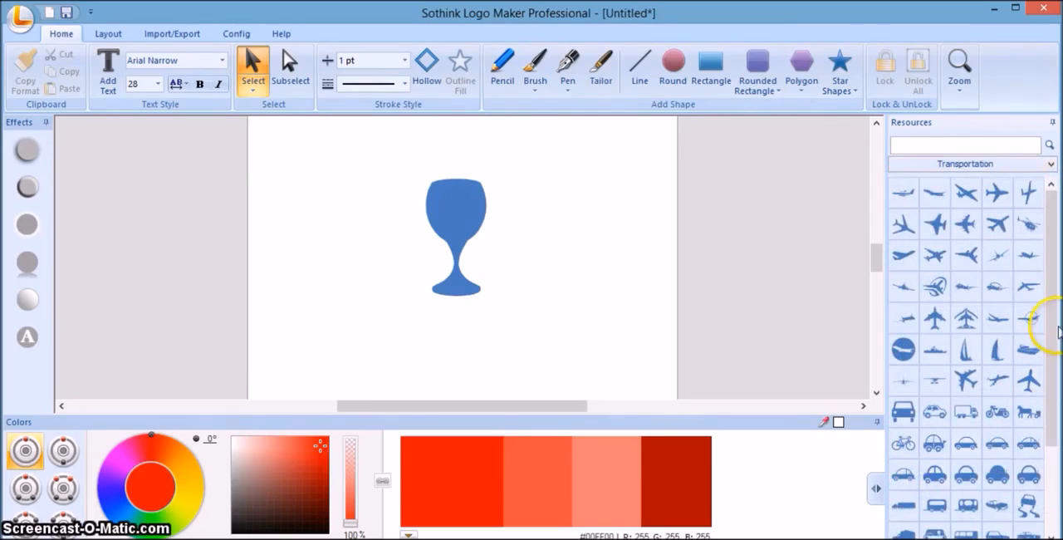
drag(1057, 330, 1050, 271)
click(978, 165)
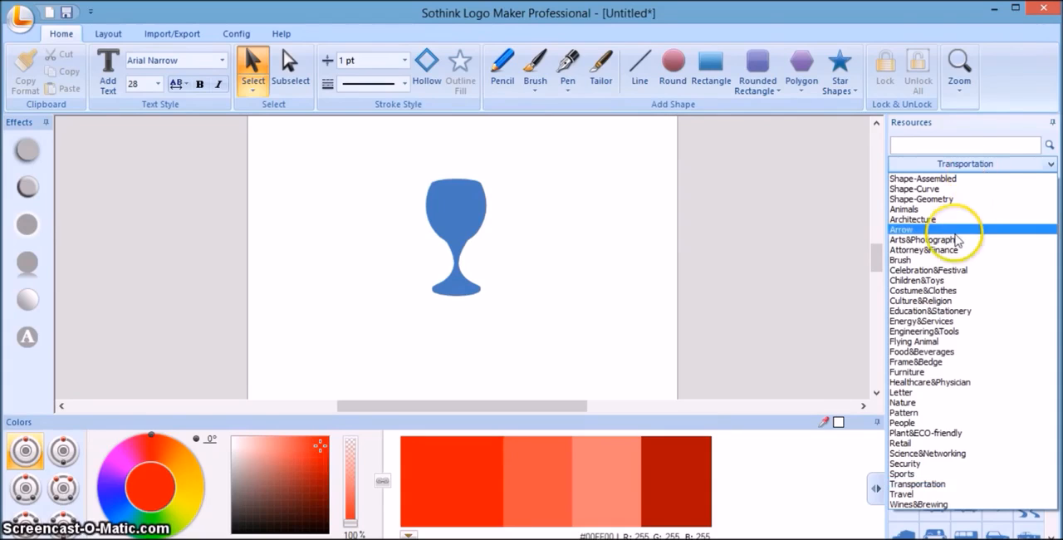
click(960, 384)
mouse_move(1052, 293)
mouse_down()
mouse_move(1053, 324)
mouse_move(1053, 270)
mouse_up()
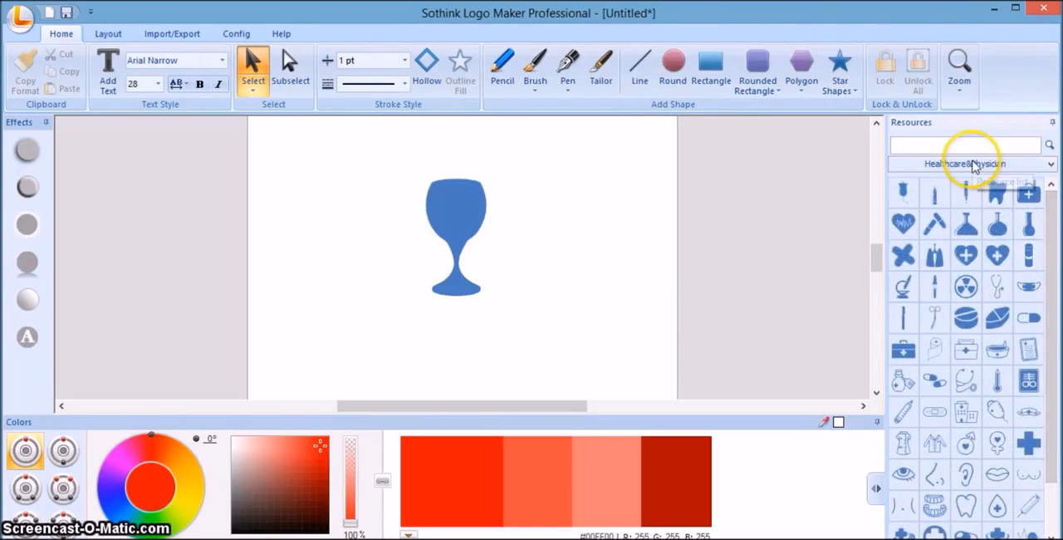
Look through the whole Children&Toys category of the shape resources.
click(970, 164)
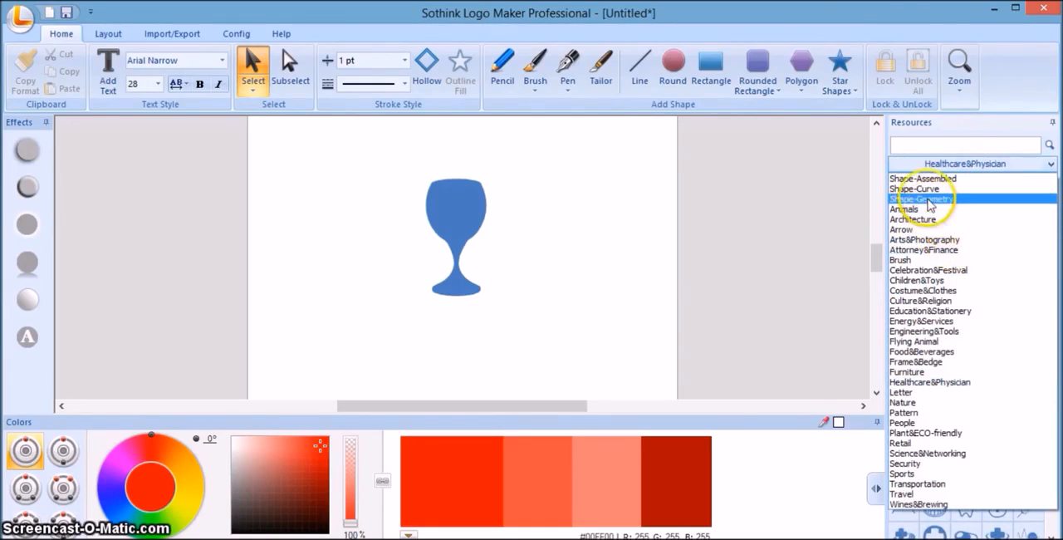
click(935, 281)
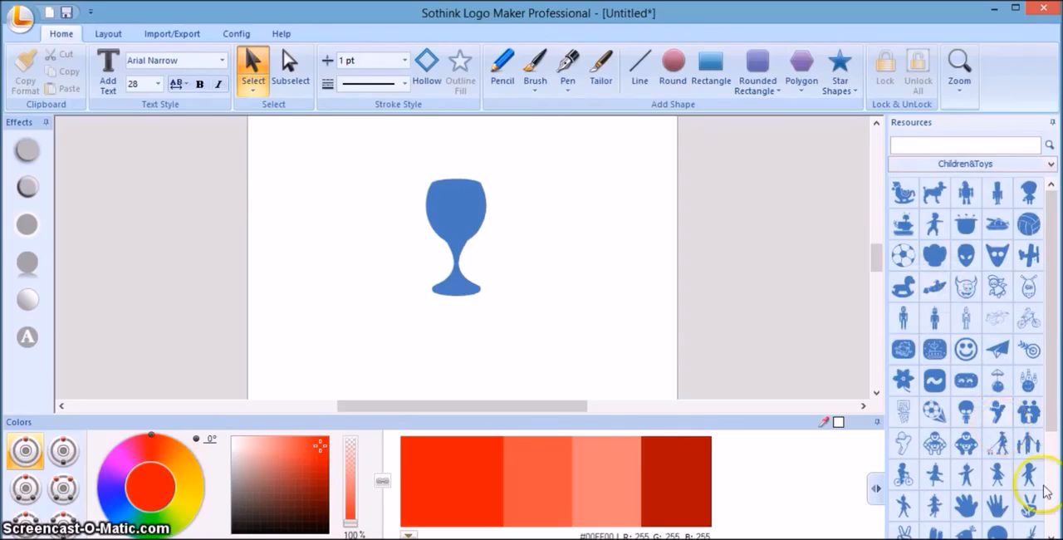
click(1050, 535)
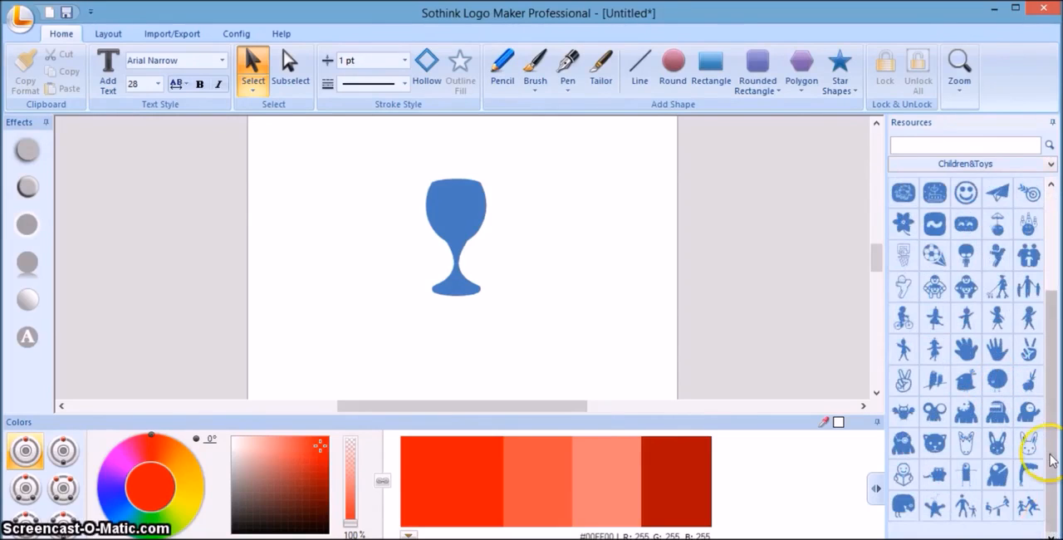
drag(1052, 338, 1038, 235)
click(1007, 265)
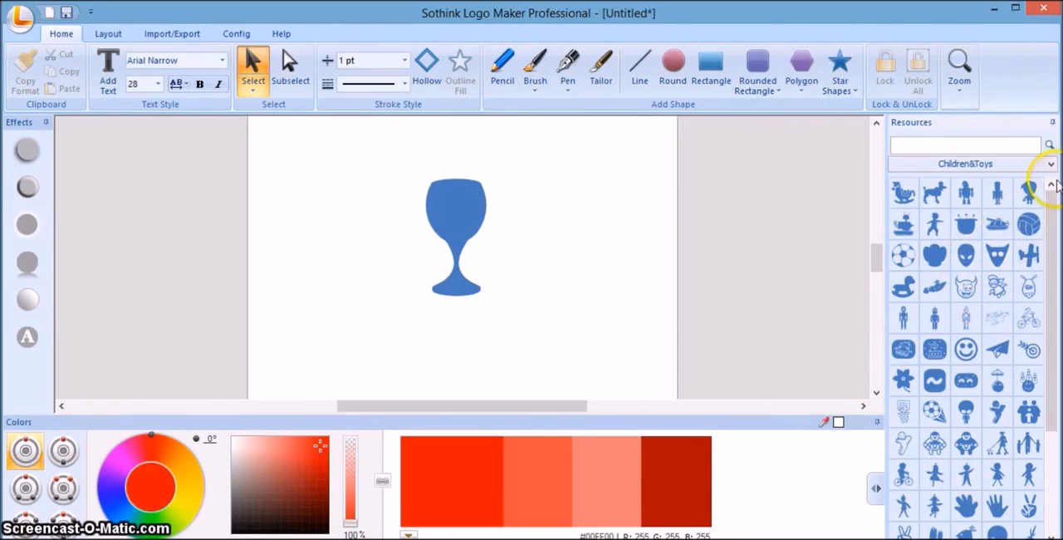
Show the Arts&Photography resource category and select the goblet on the canvas.
click(945, 168)
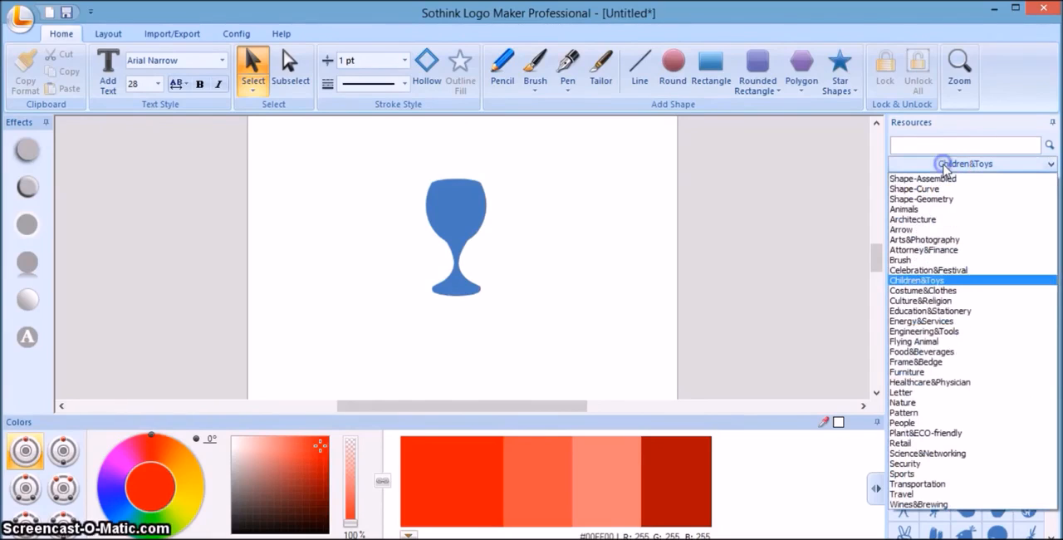
click(939, 241)
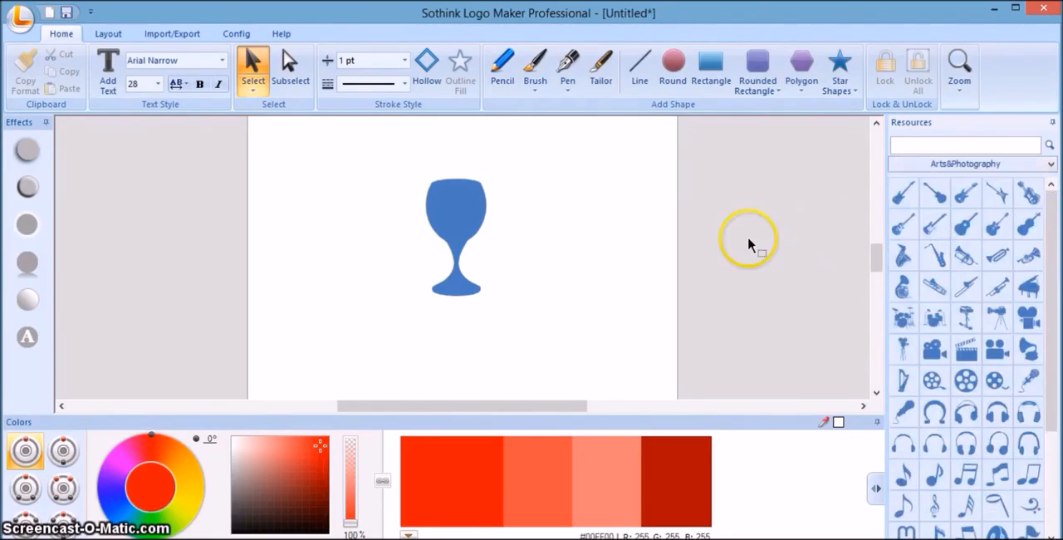
click(472, 224)
right_click(474, 225)
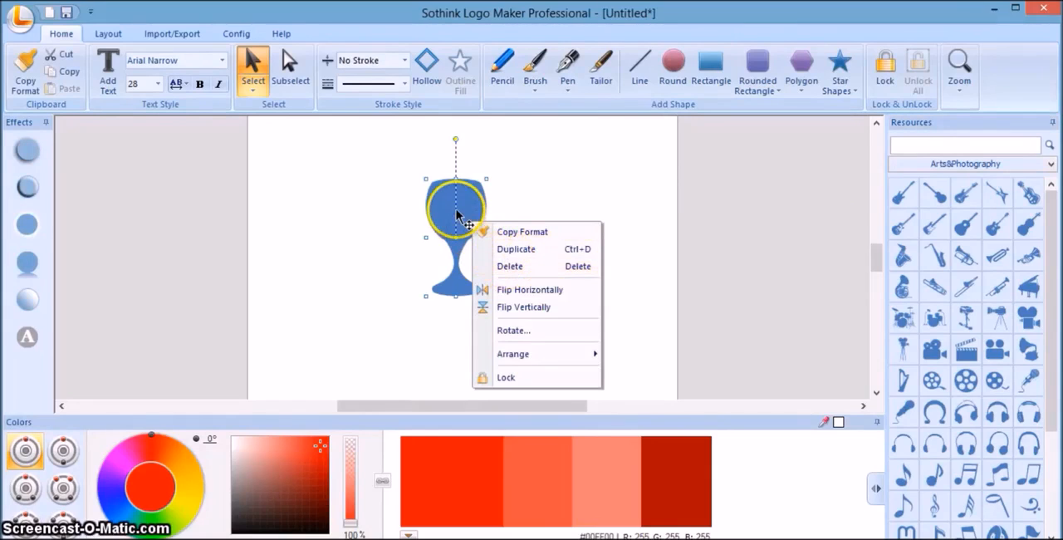
click(570, 163)
click(468, 202)
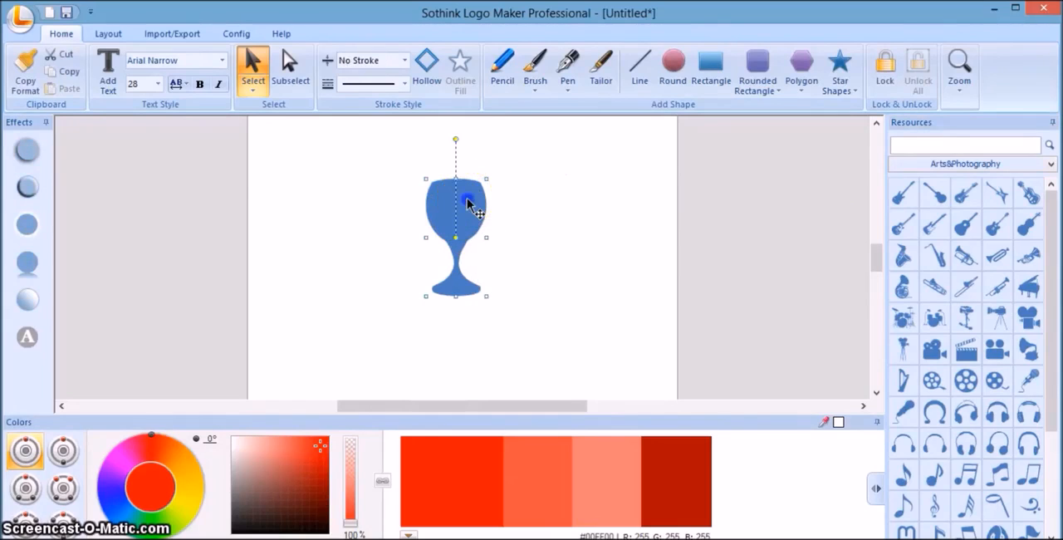
Swap the selected goblet for a series of Arts&Photography shapes, ending with headphones, and clear the shape from the canvas.
click(902, 286)
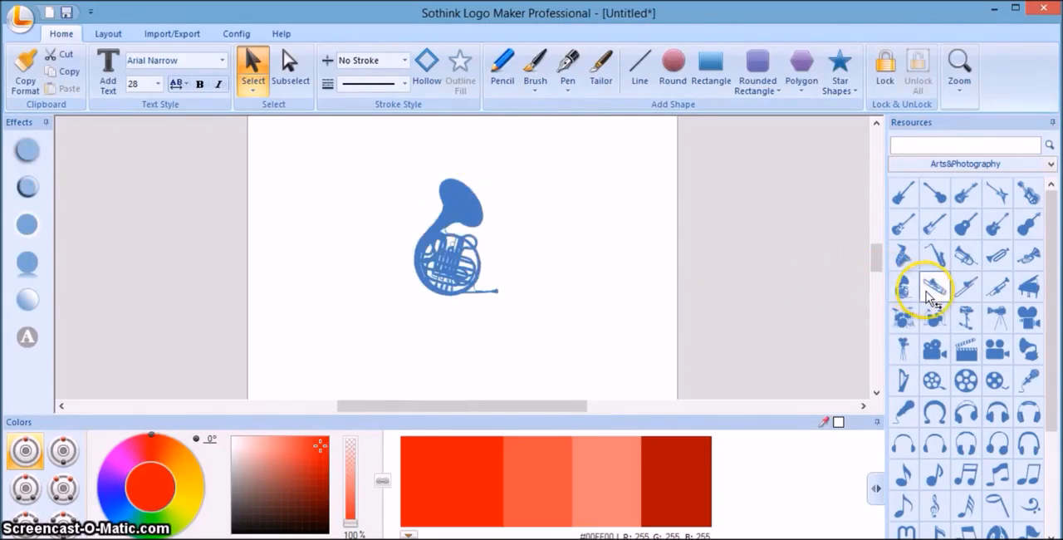
click(934, 287)
click(941, 316)
click(966, 315)
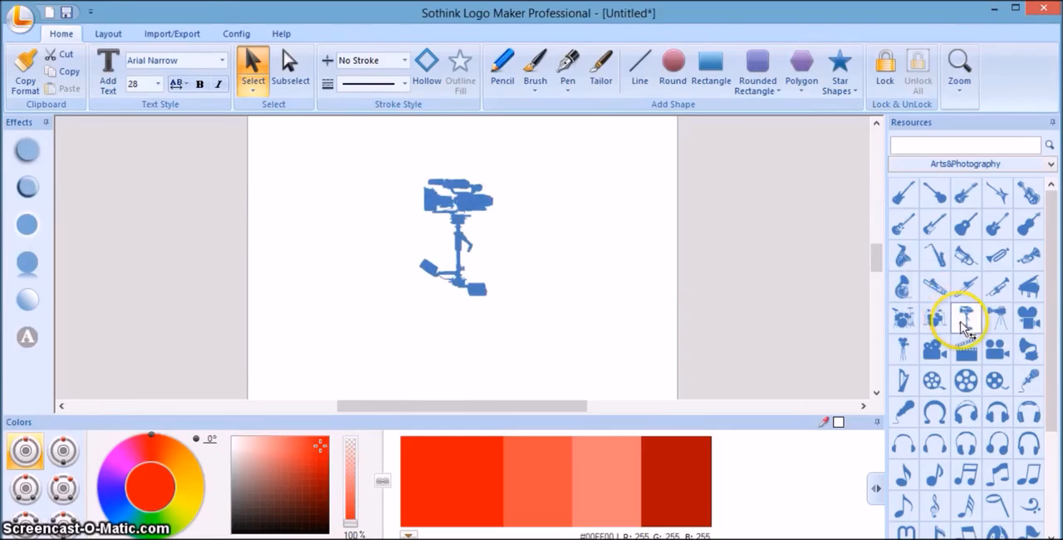
click(997, 352)
click(966, 348)
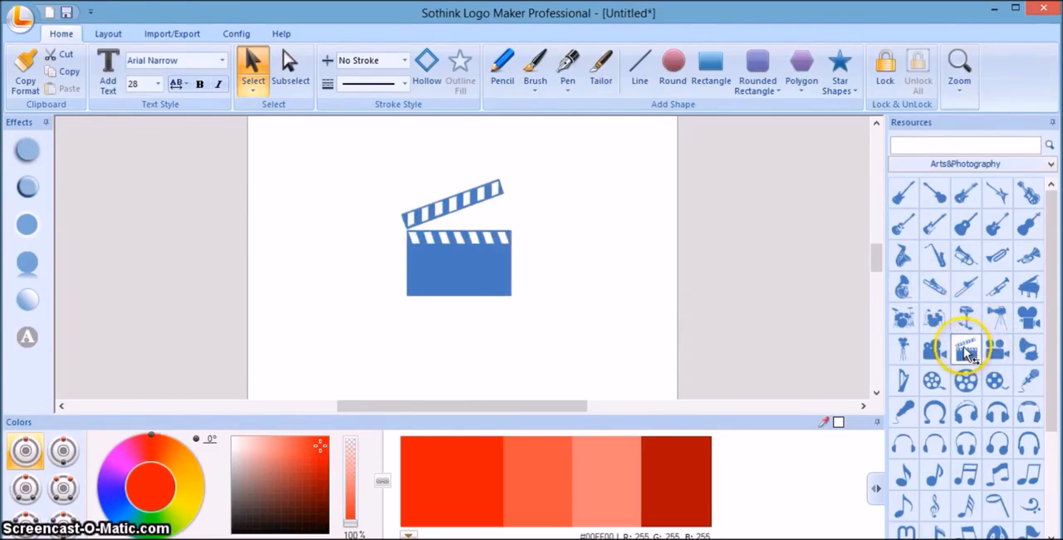
click(996, 353)
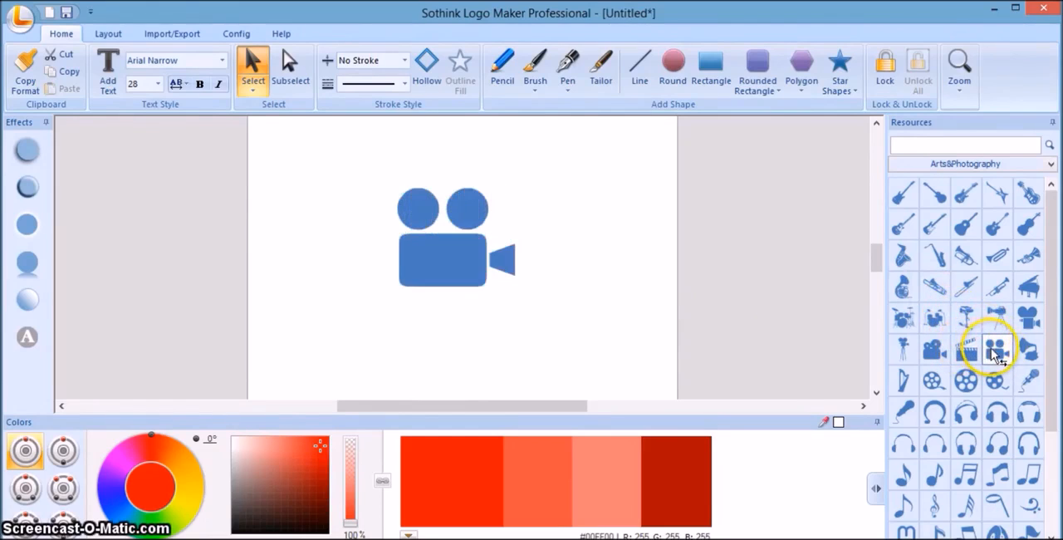
click(1028, 379)
click(995, 381)
click(966, 381)
click(903, 380)
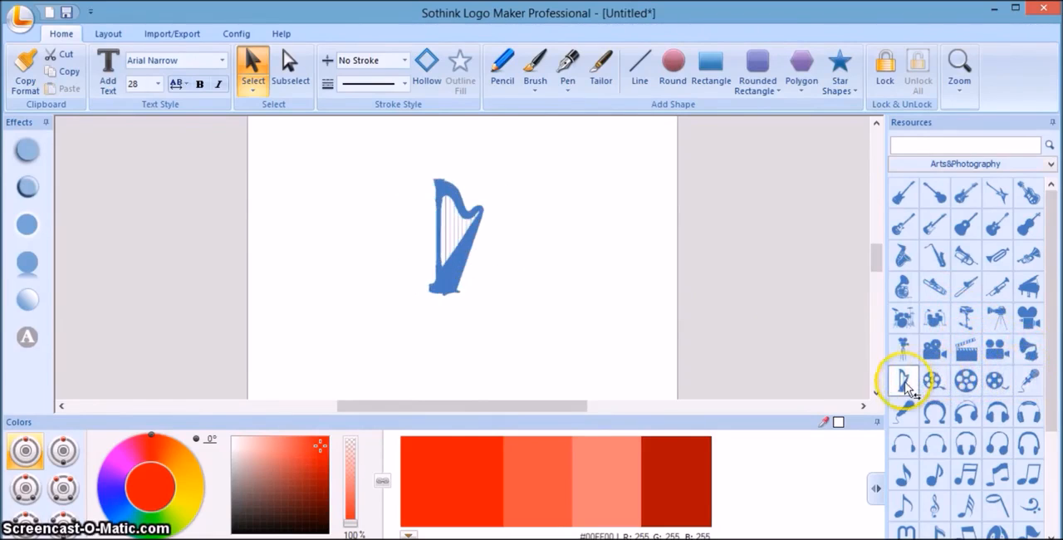
click(934, 411)
click(1002, 402)
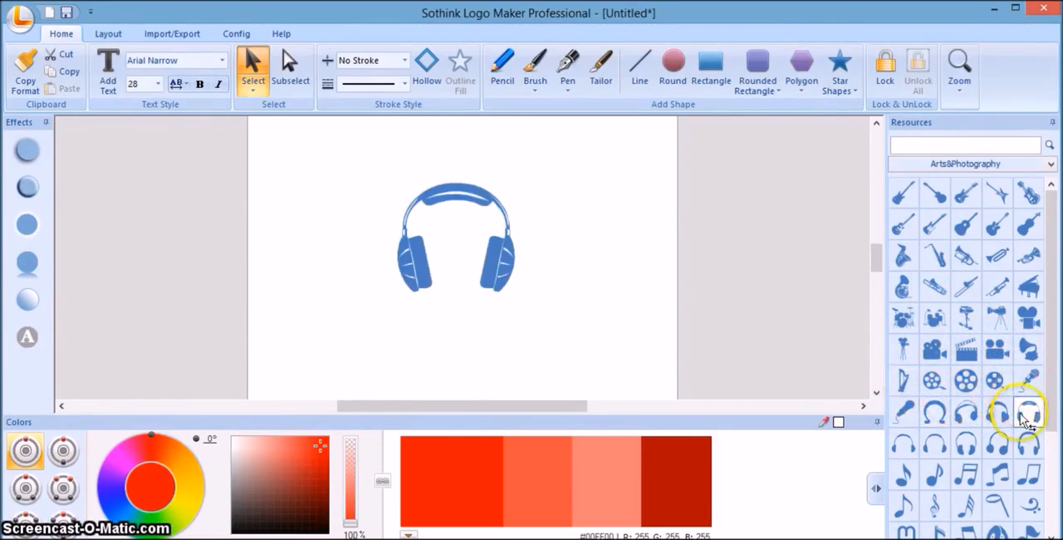
click(1026, 443)
click(966, 443)
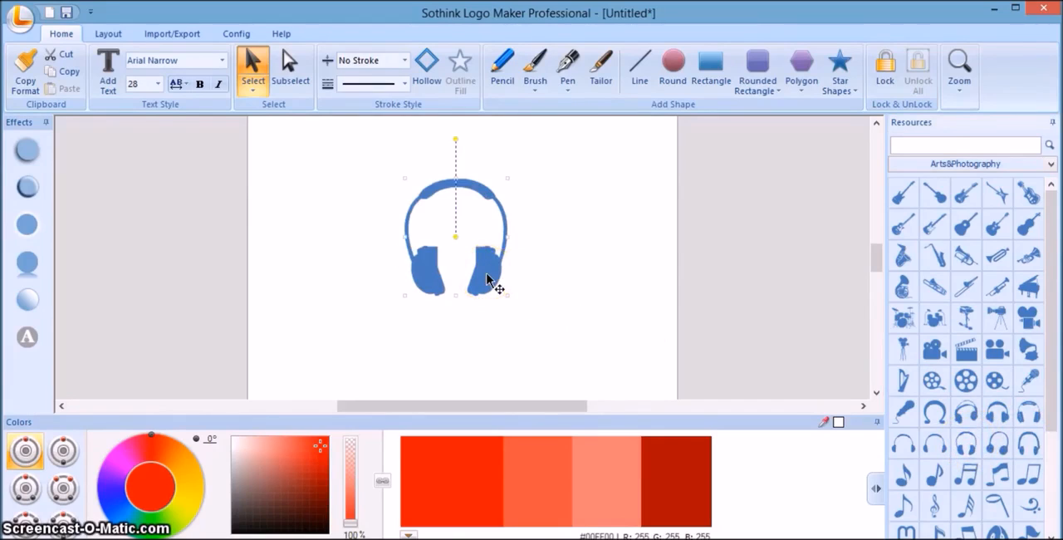
drag(487, 277, 430, 277)
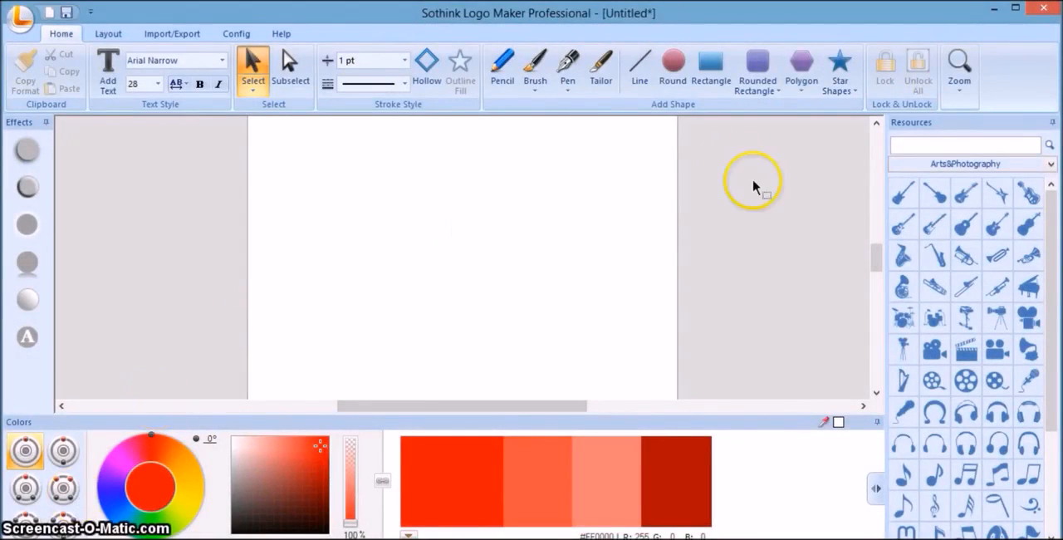
Place the alien head from the Children&Toys resources on the left half of the blank canvas and deselect it.
click(961, 164)
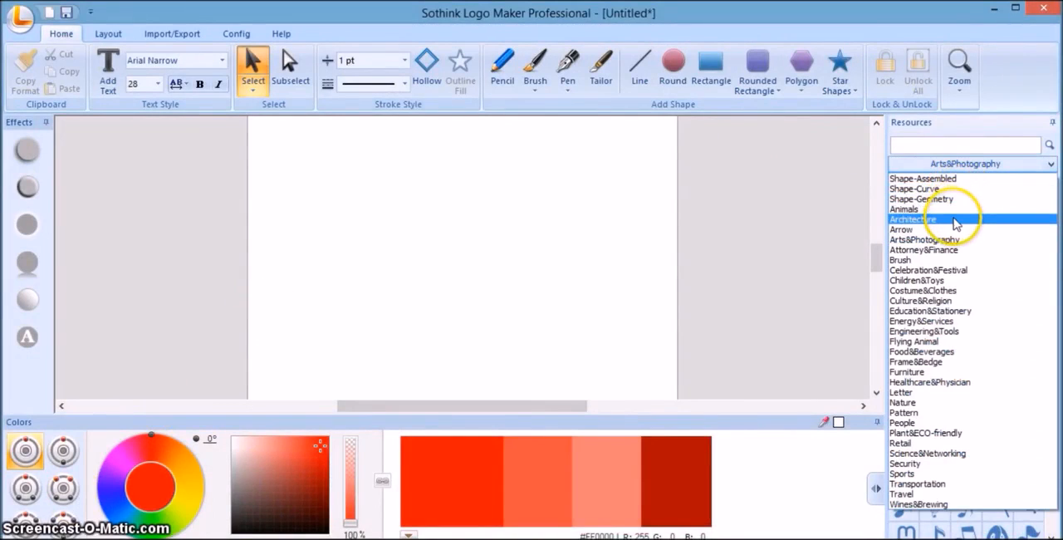
click(954, 282)
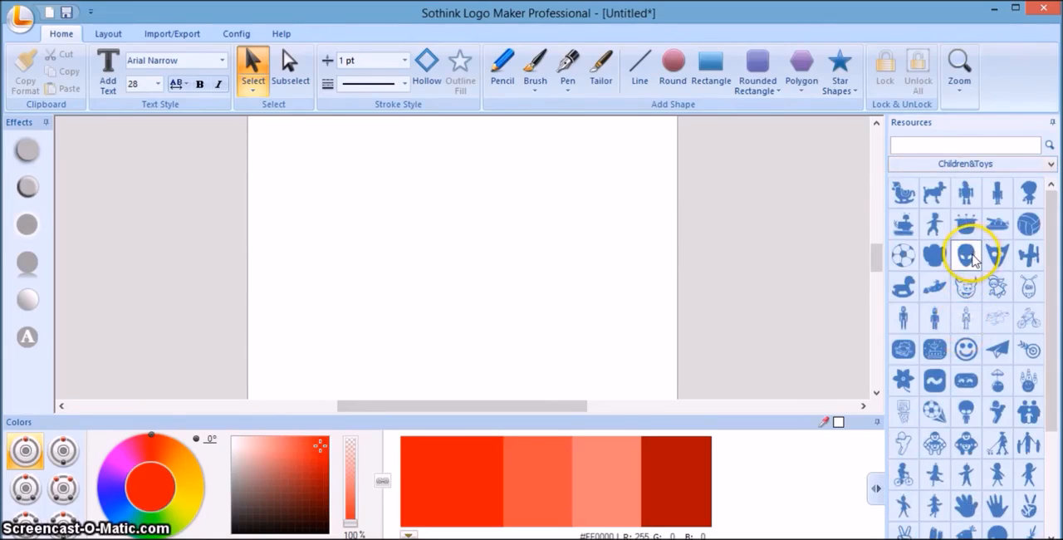
mouse_move(972, 260)
mouse_down()
mouse_move(636, 233)
mouse_move(367, 228)
mouse_up()
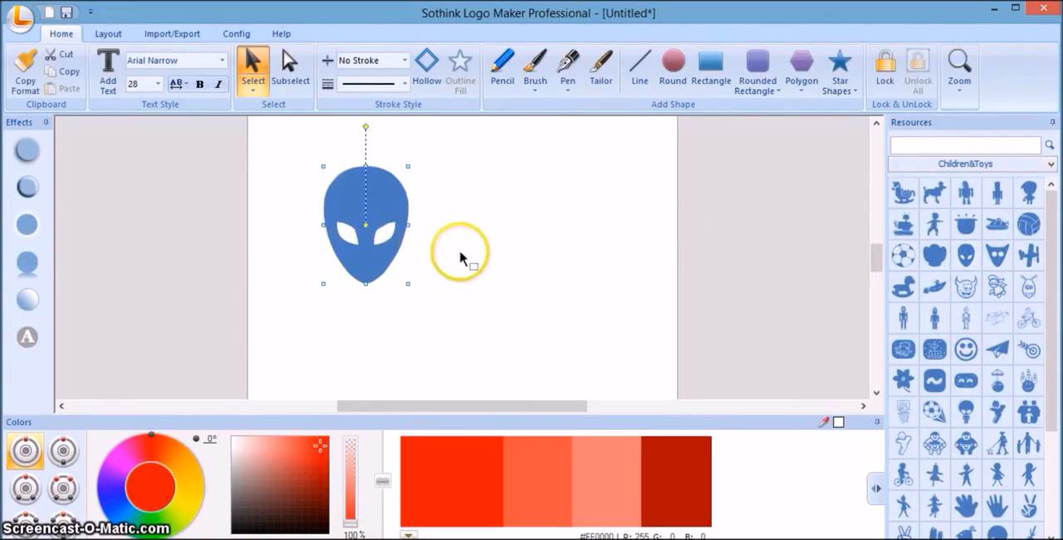
click(480, 234)
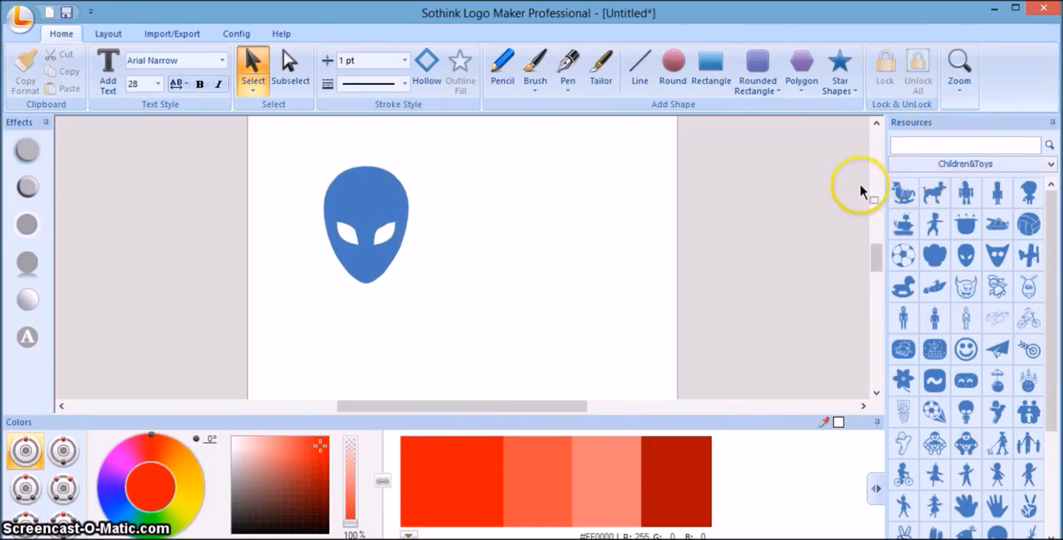
click(964, 171)
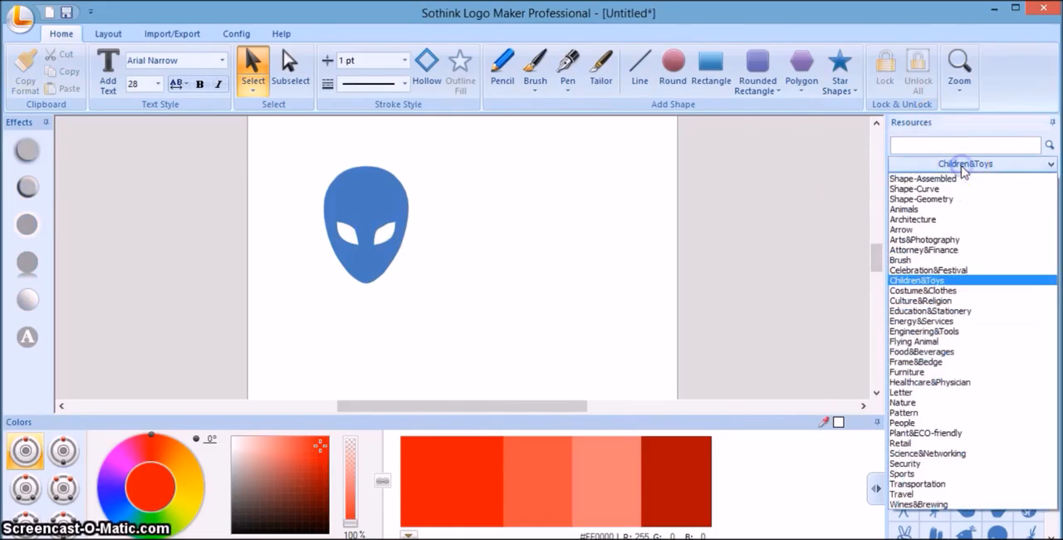
click(733, 243)
Add the text "Tutorial" just above the alien head.
click(107, 73)
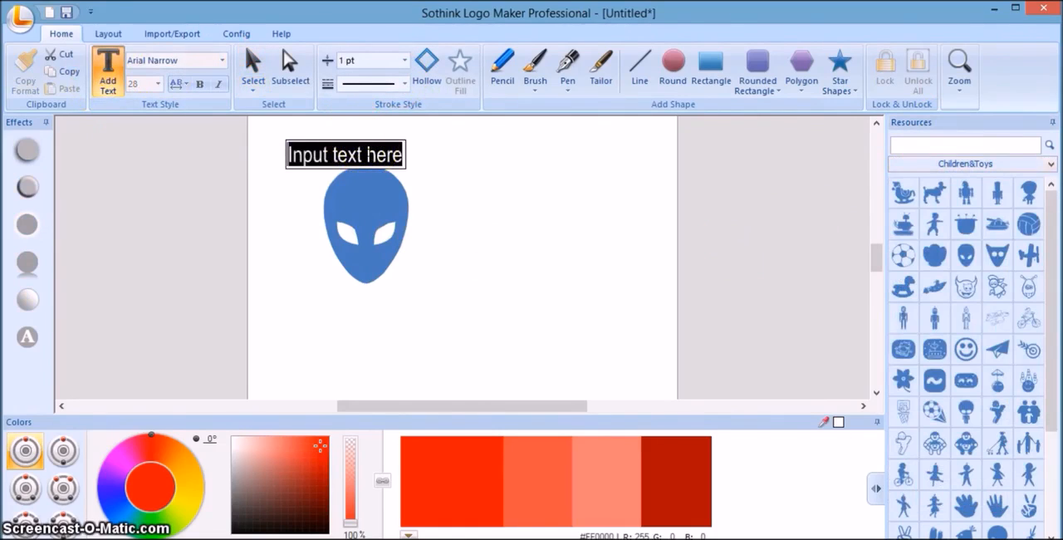
text(T)
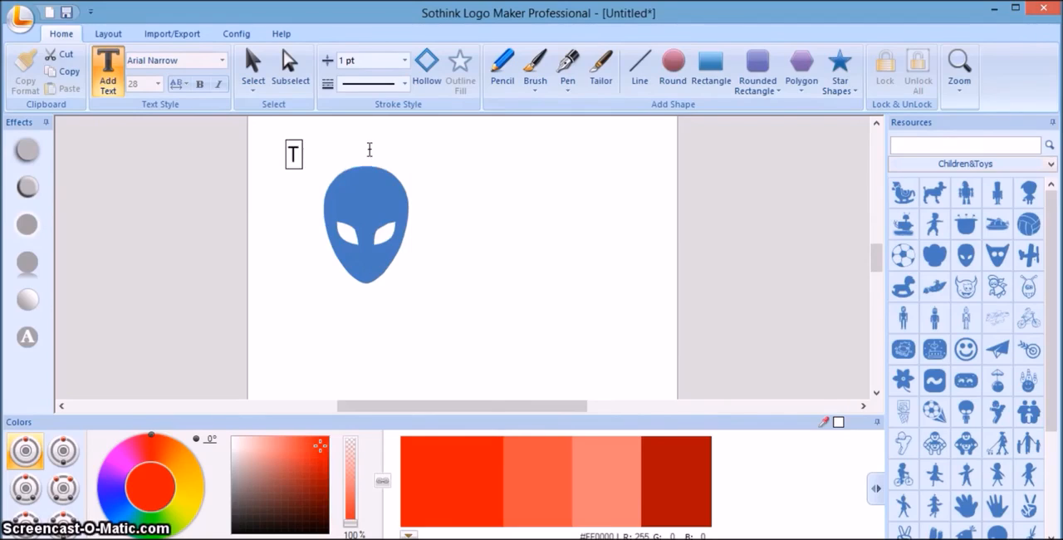
text(uto)
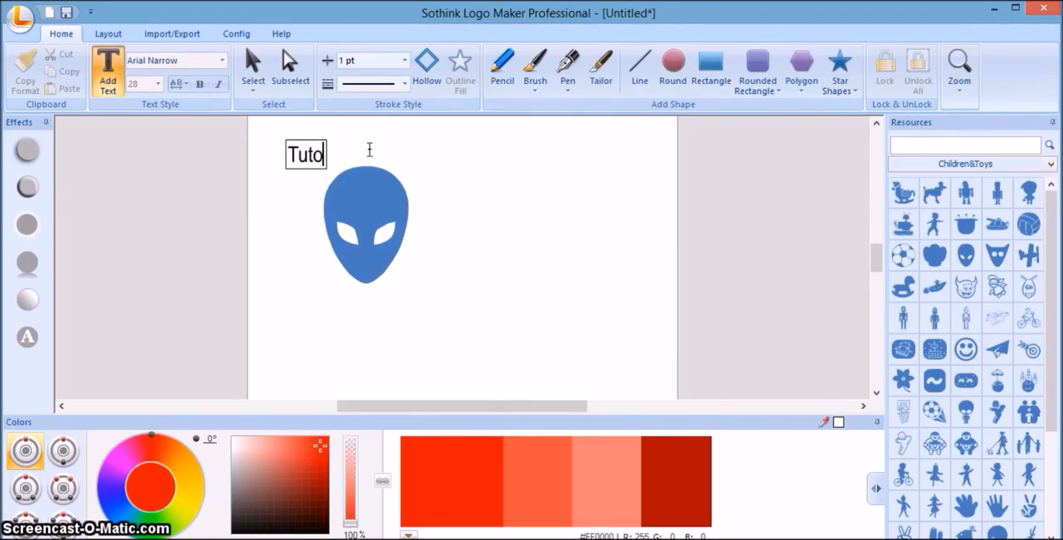
text(rial)
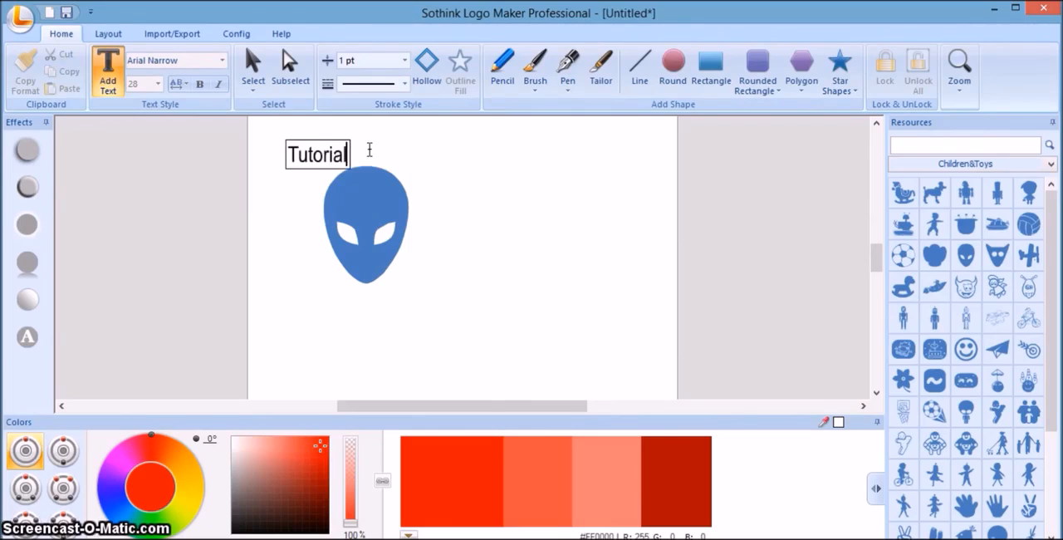
click(386, 161)
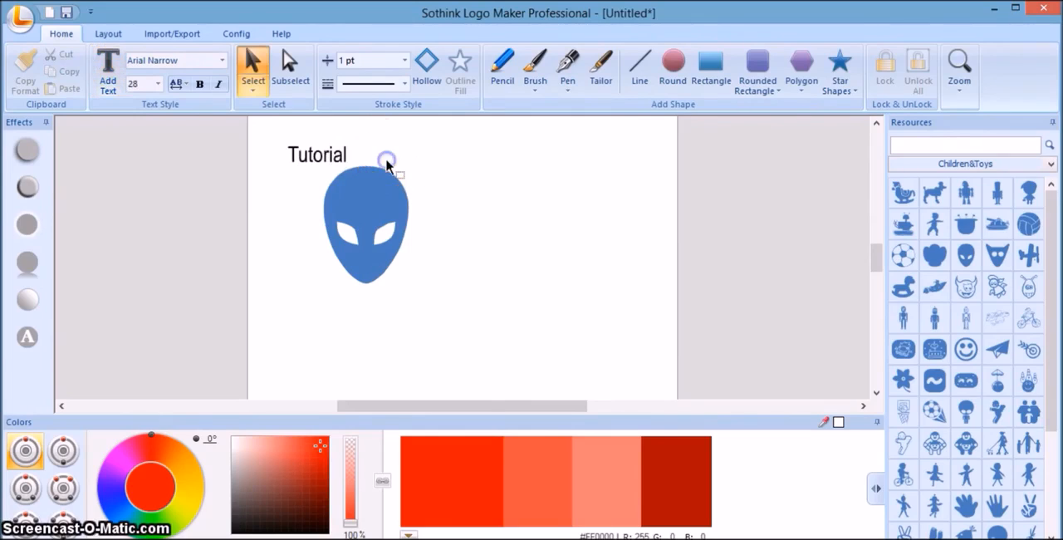
Set the "Tutorial" text size to 40 and move the text below and to the right of the alien head.
click(337, 155)
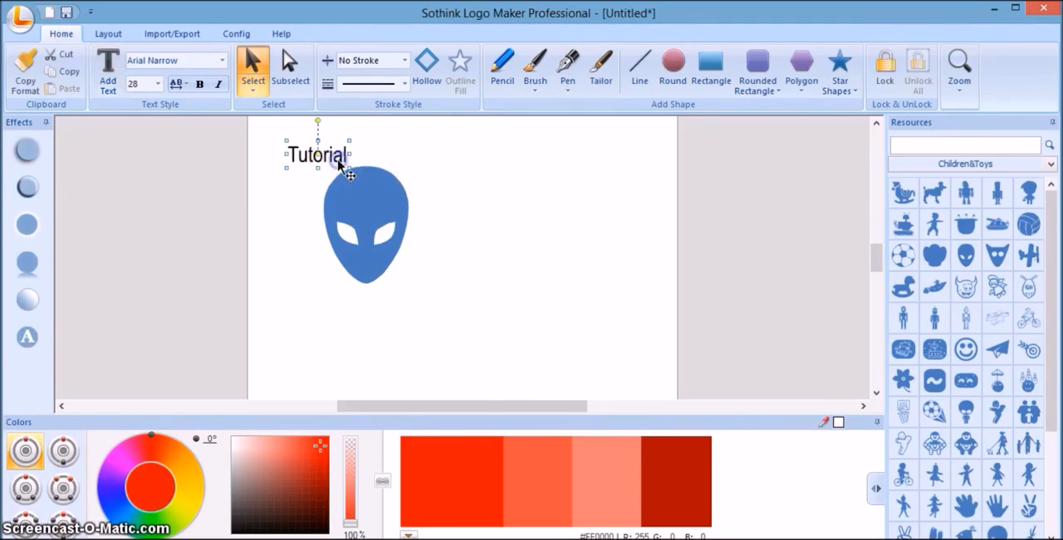
click(158, 83)
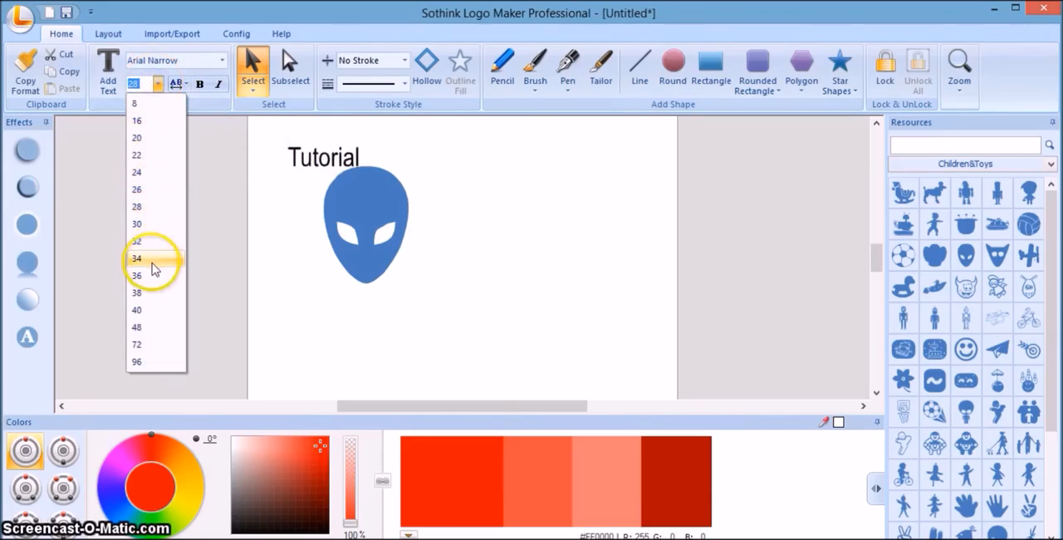
click(148, 311)
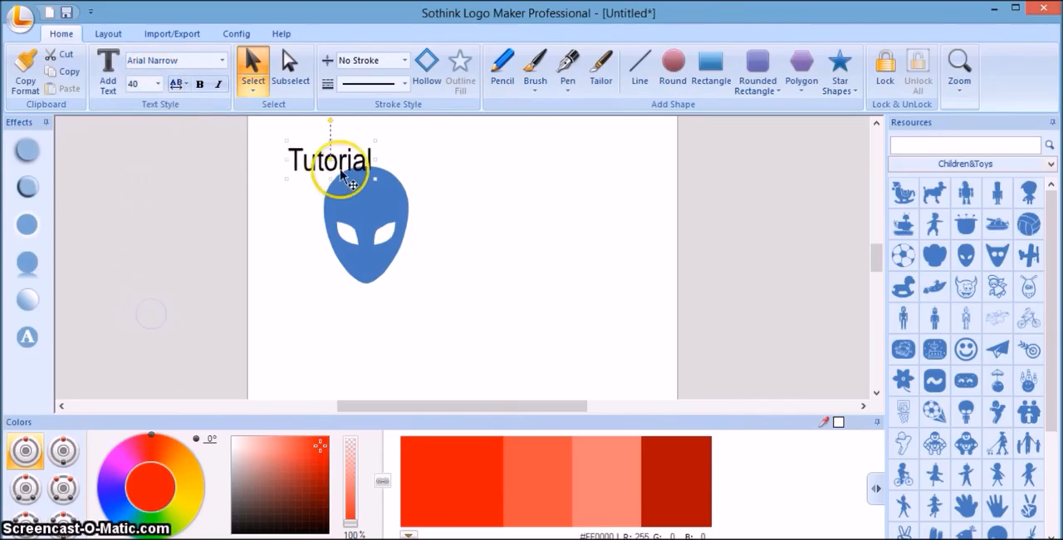
drag(343, 166, 564, 314)
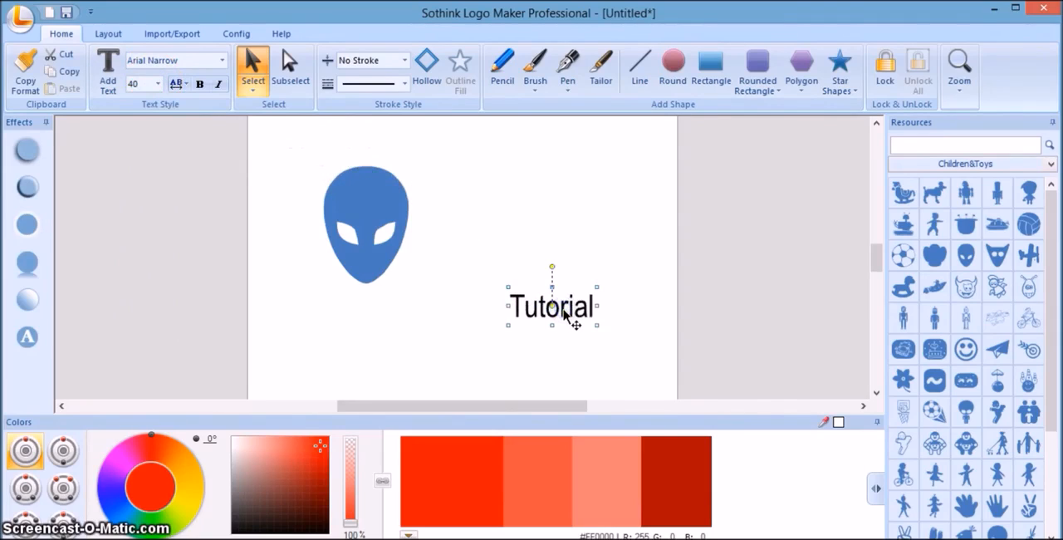
Move the "Tutorial" text further down and slightly right, near the canvas's lower-right corner, and deselect it.
click(509, 208)
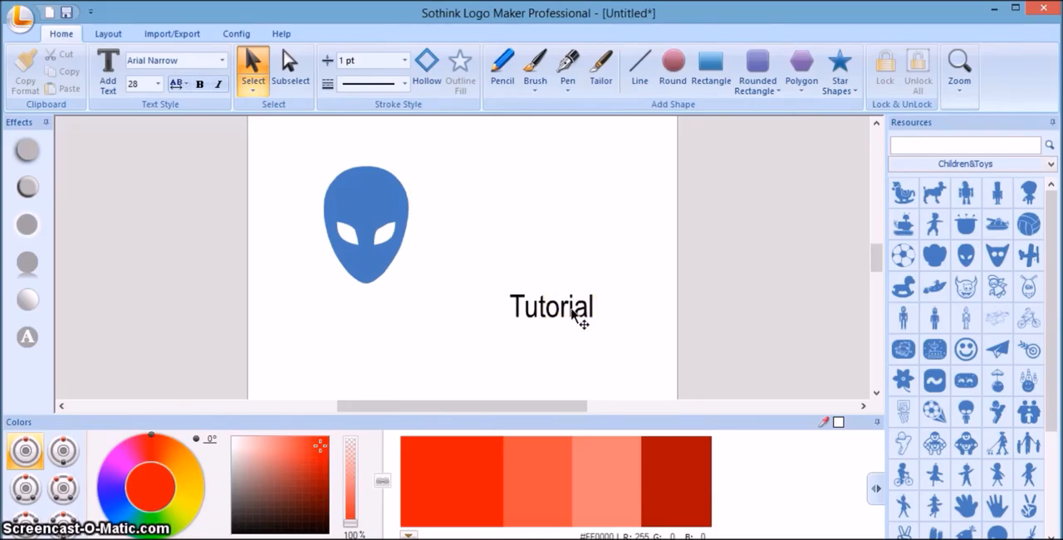
drag(572, 310, 597, 355)
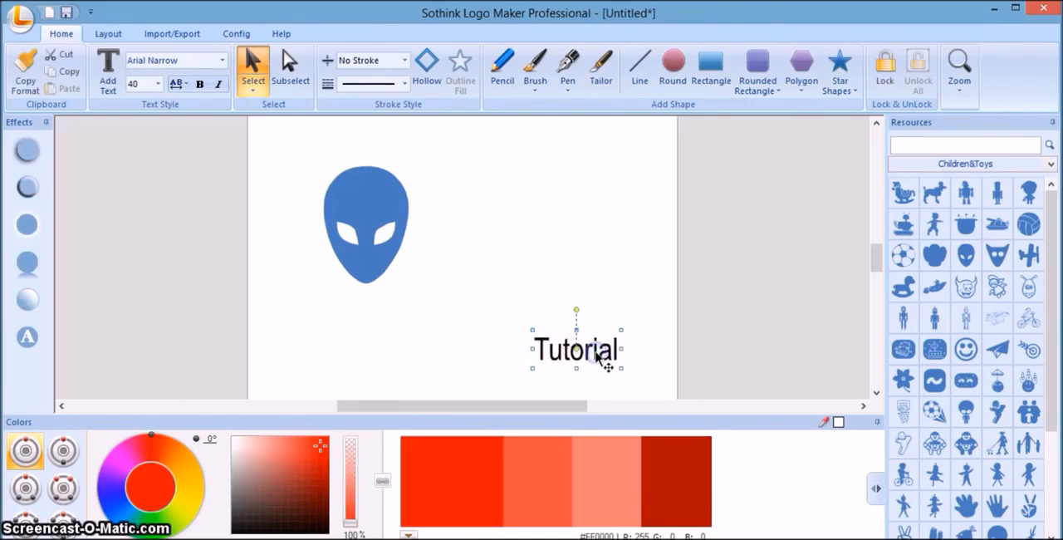
click(525, 238)
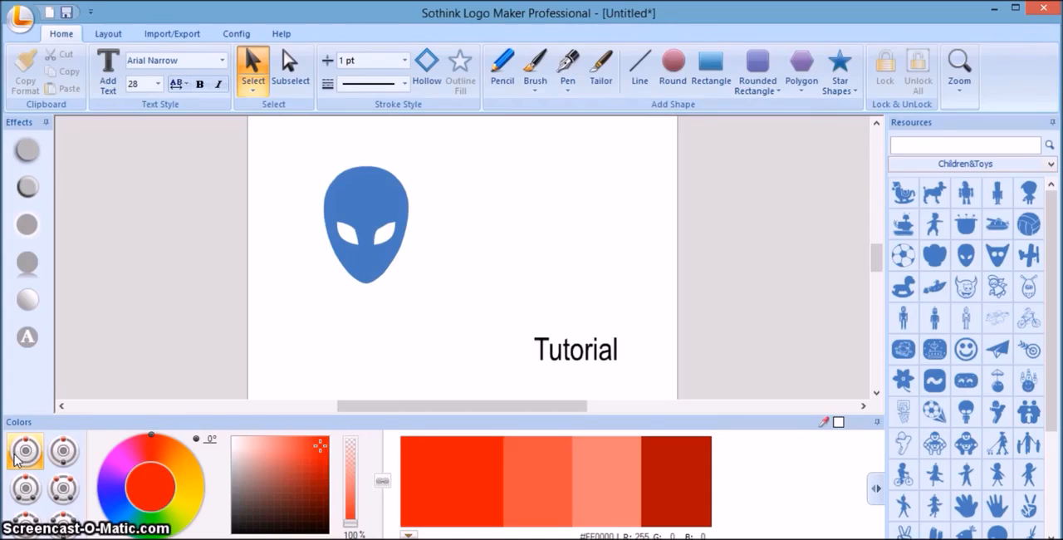
Try the different color harmony schemes for the palette, ending back on the single-hue scheme.
click(27, 487)
click(27, 522)
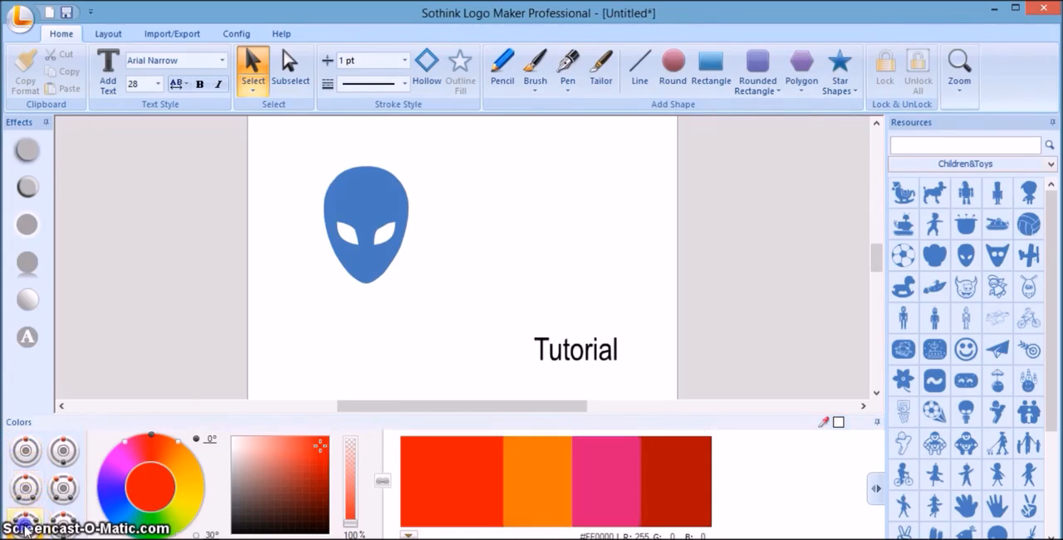
click(58, 524)
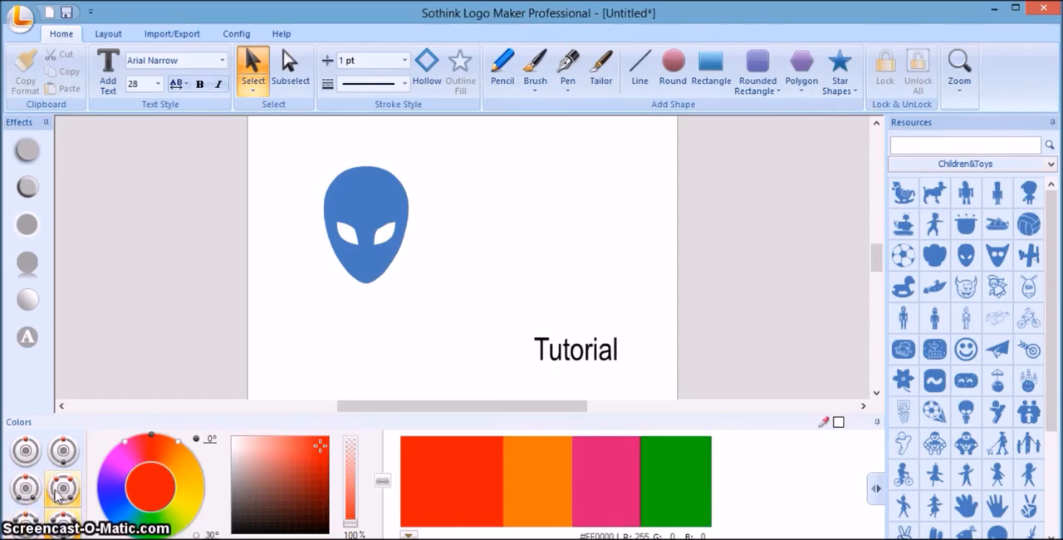
click(58, 490)
click(59, 463)
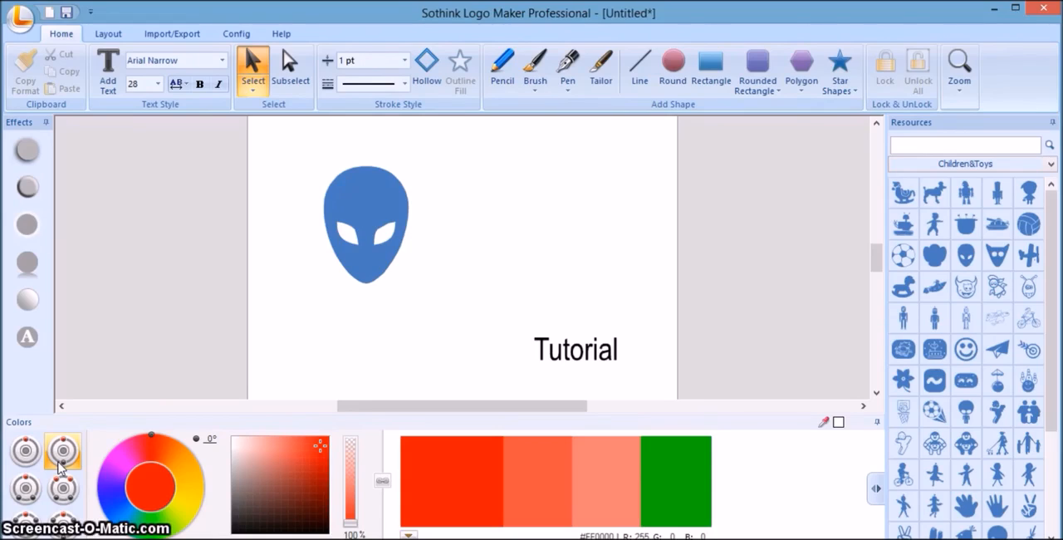
click(35, 455)
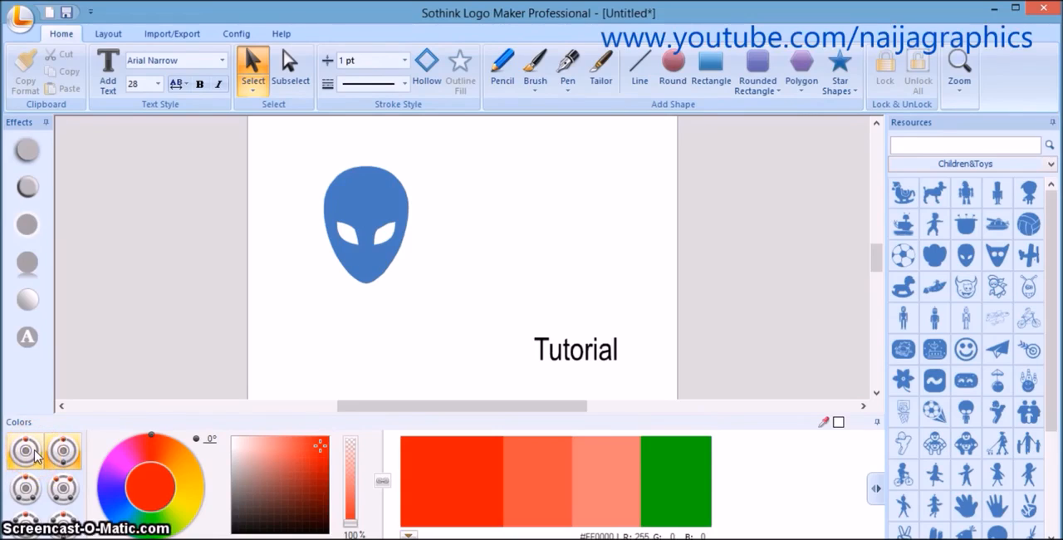
click(36, 456)
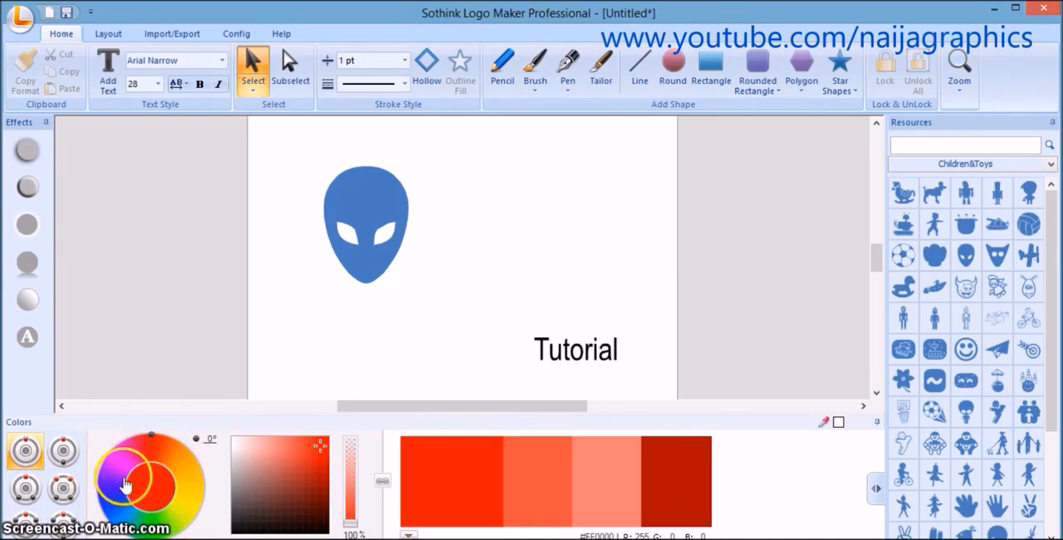
Change the palette's base hue to green and try its shades on the alien head, ending with the darkest green.
click(366, 272)
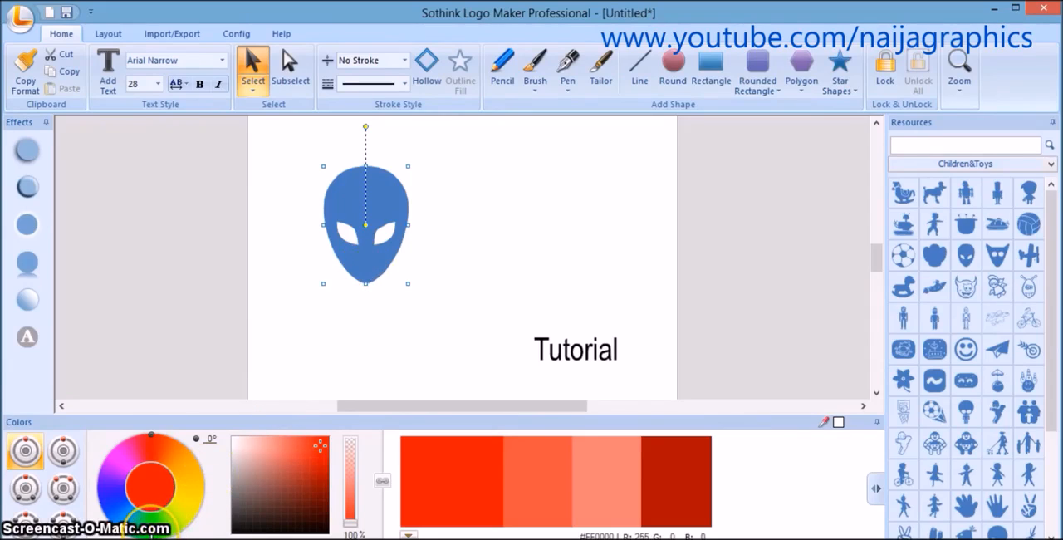
click(152, 523)
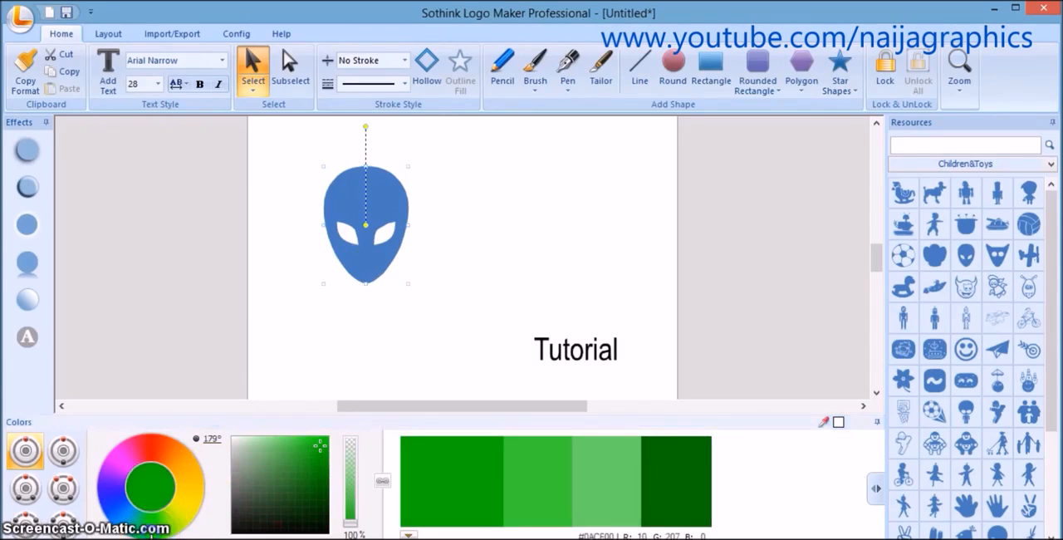
click(423, 487)
click(548, 475)
click(585, 474)
click(677, 469)
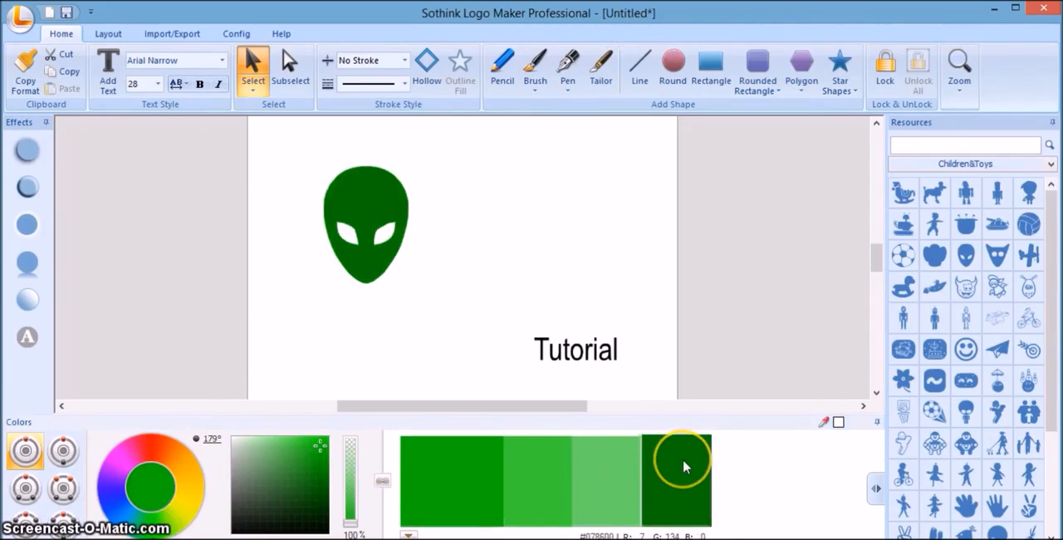
click(519, 478)
click(483, 472)
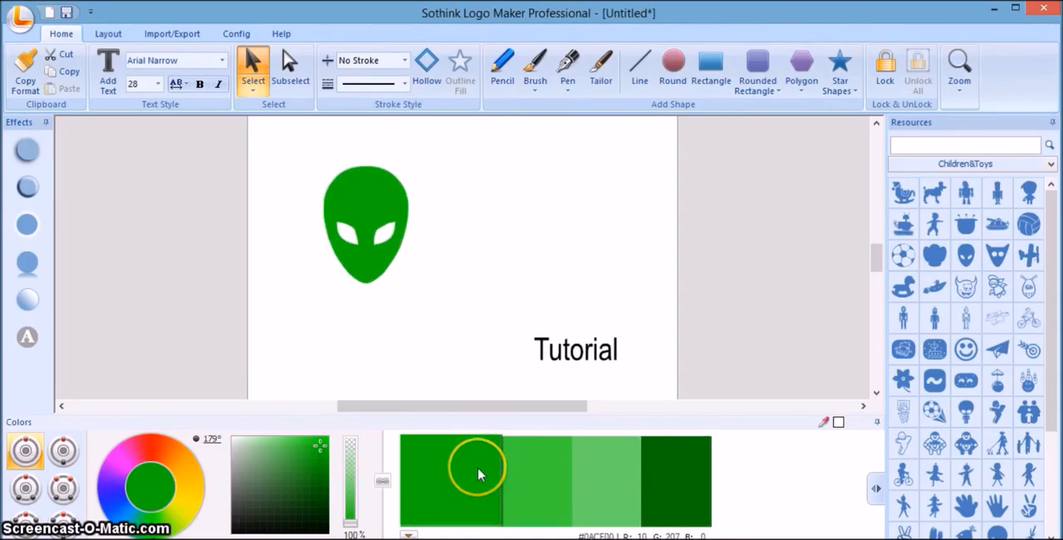
click(536, 473)
click(674, 483)
click(636, 486)
click(668, 478)
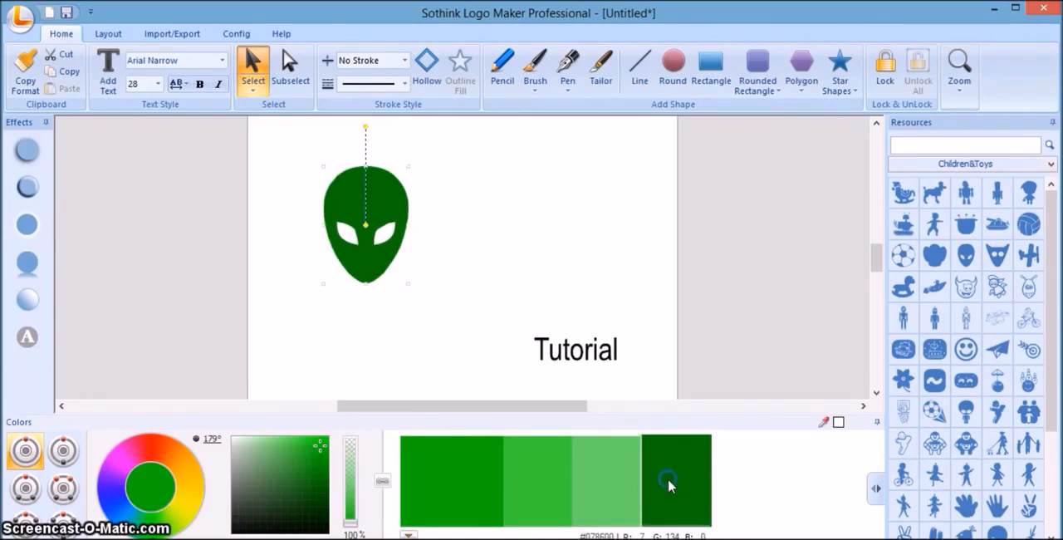
Lighten the palette's base green to #55F04D, fill the alien head with its darkest shade, and deselect the shape.
click(300, 441)
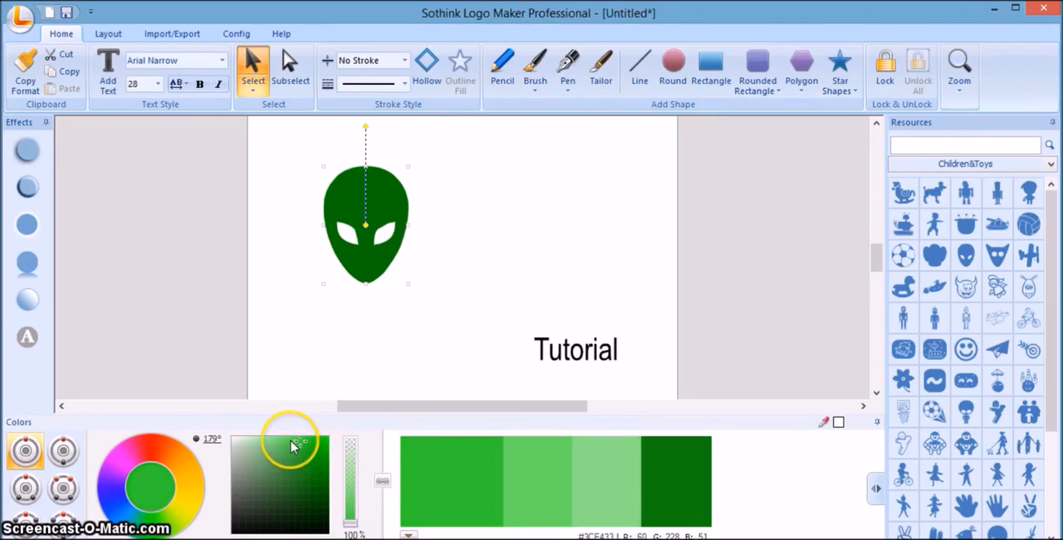
click(292, 439)
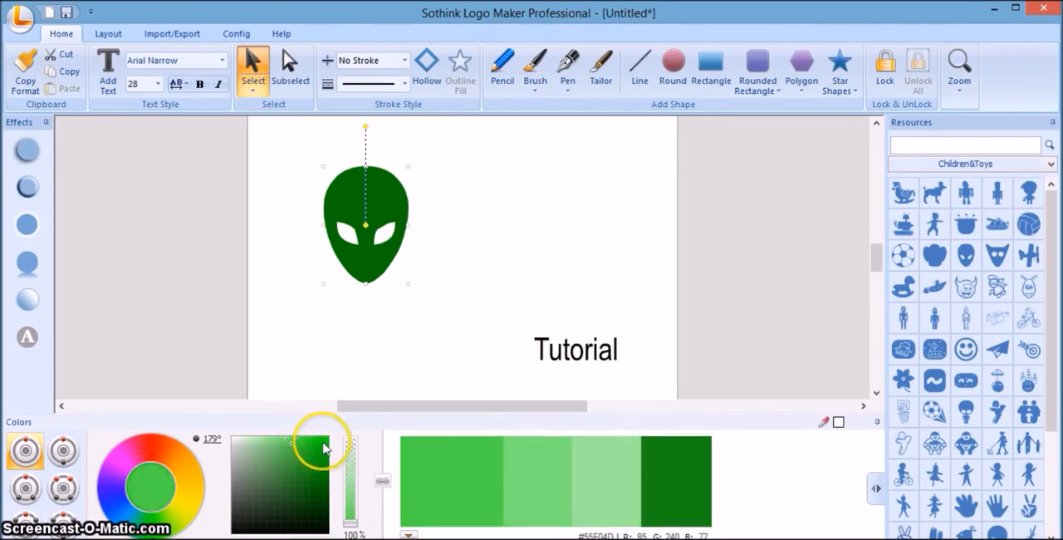
click(454, 466)
click(692, 473)
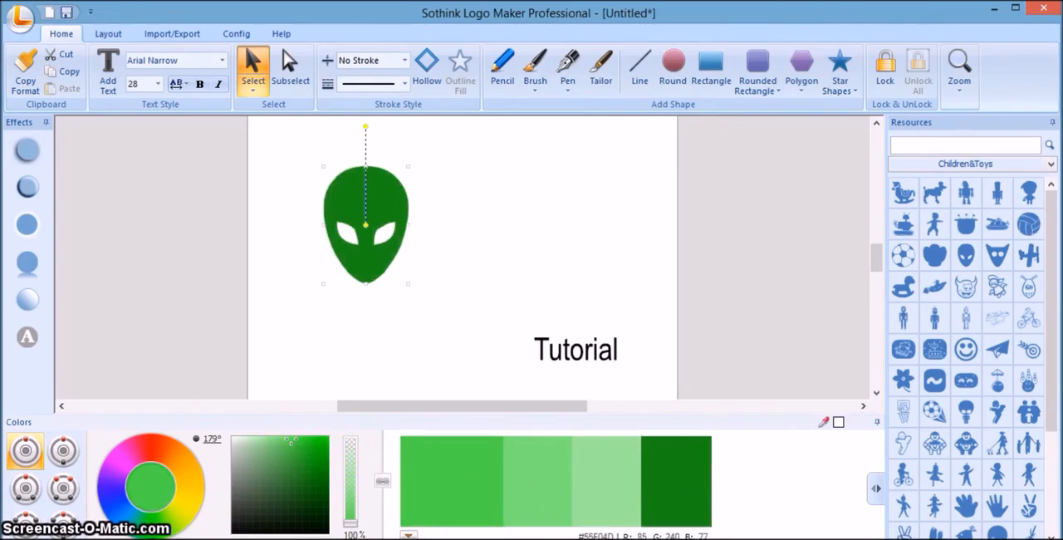
click(349, 527)
click(391, 353)
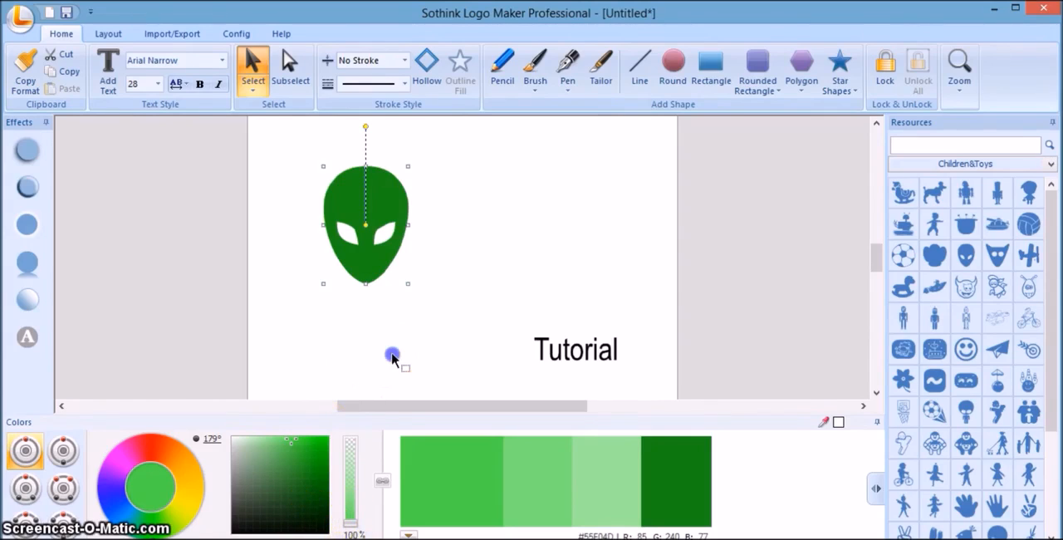
Color the "Tutorial" text with the orange of a four-hue scheme whose base hue is rotated to 188°, and deselect it.
click(569, 363)
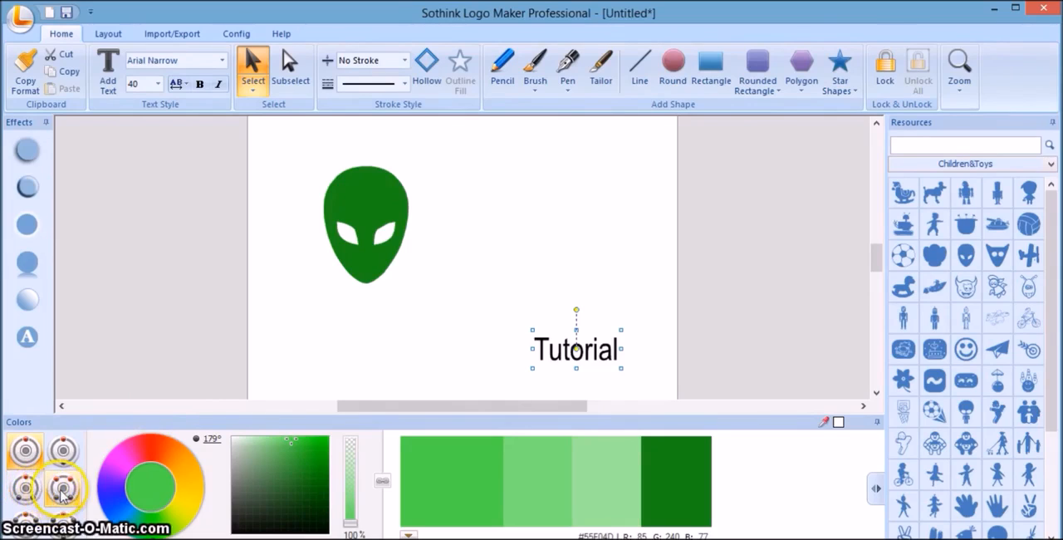
click(63, 490)
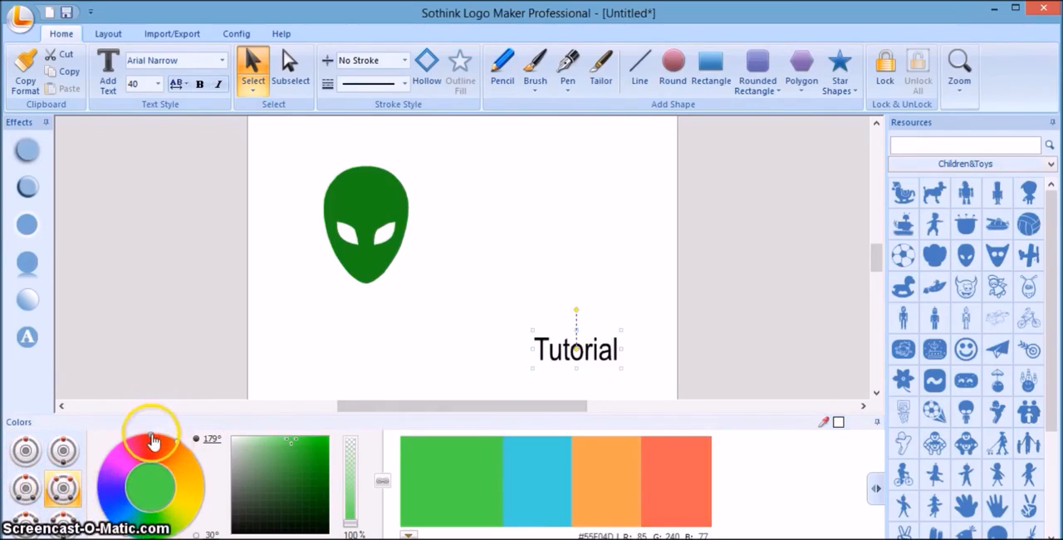
mouse_move(148, 435)
mouse_down()
mouse_move(119, 447)
mouse_move(103, 486)
mouse_move(116, 516)
mouse_move(198, 498)
mouse_move(174, 447)
mouse_move(116, 483)
mouse_move(163, 499)
mouse_move(154, 435)
mouse_move(117, 462)
mouse_move(139, 436)
mouse_move(160, 441)
mouse_up()
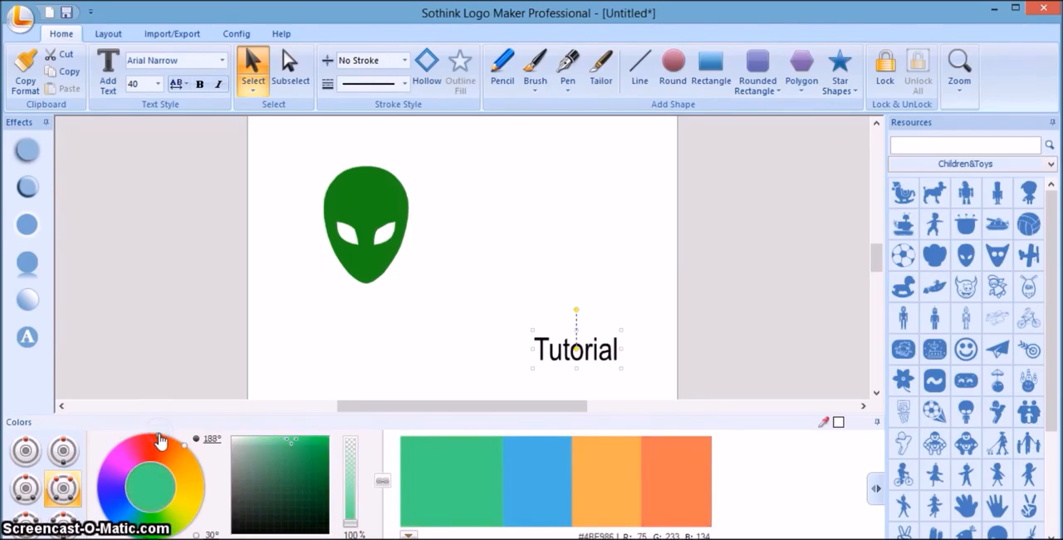
click(405, 461)
click(663, 486)
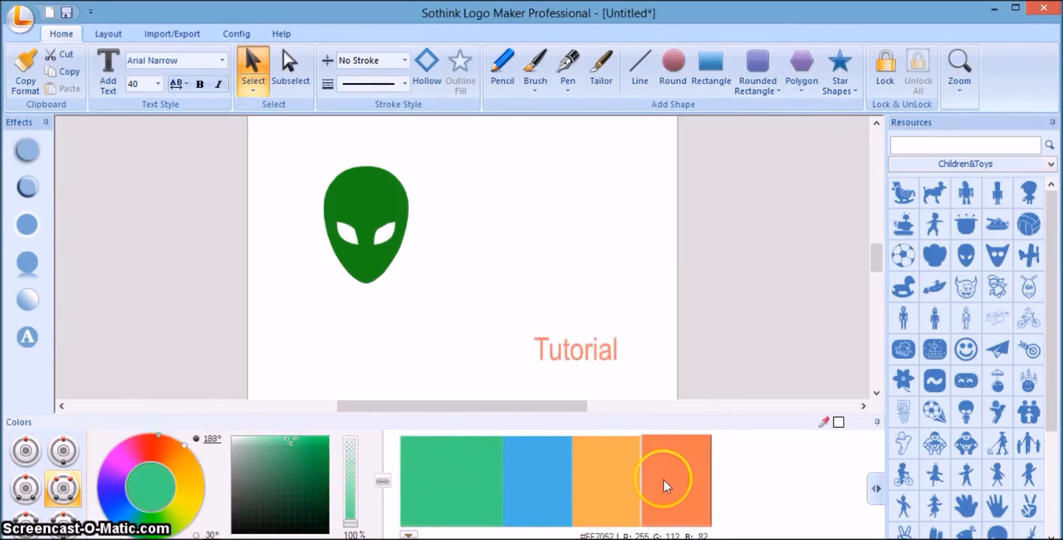
click(662, 492)
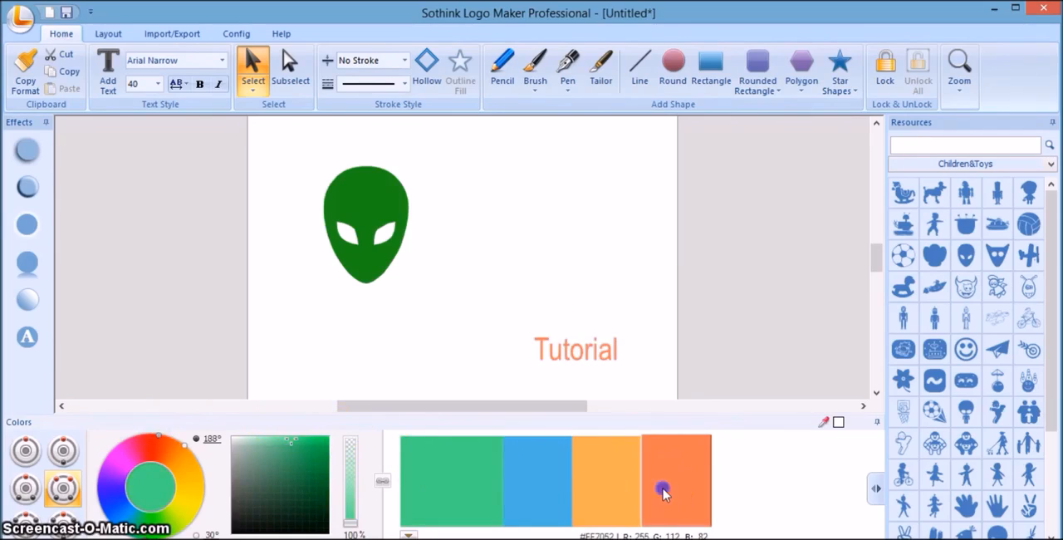
click(586, 277)
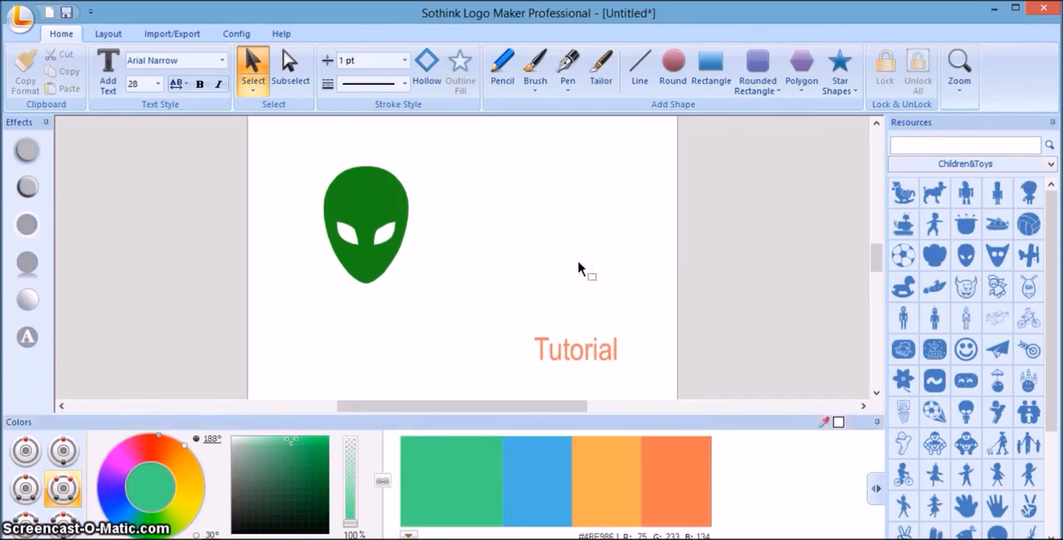
click(556, 260)
click(490, 235)
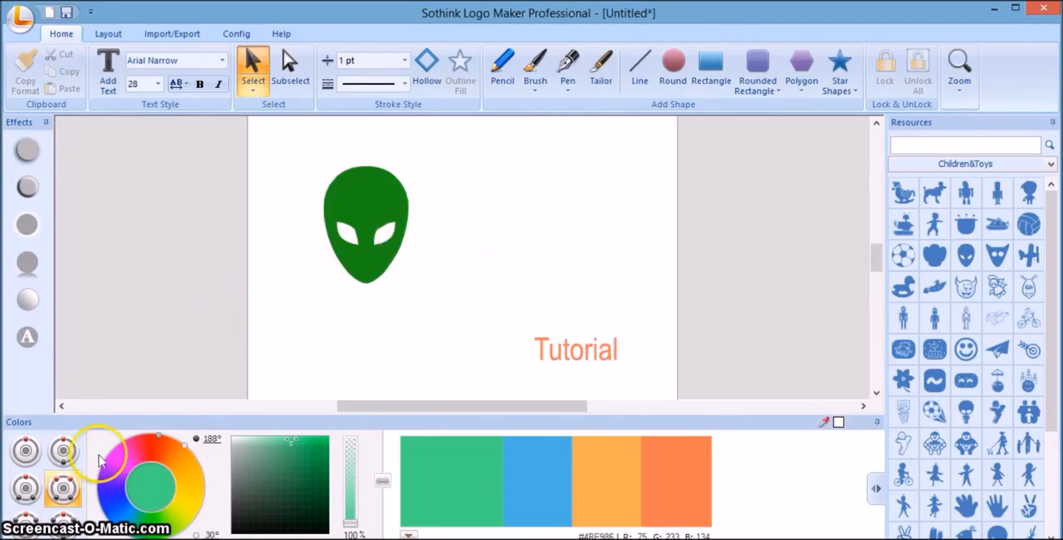
Widen the three-hue scheme's angle to 42°, switch to the complementary scheme and rotate its hue on the color wheel.
click(25, 488)
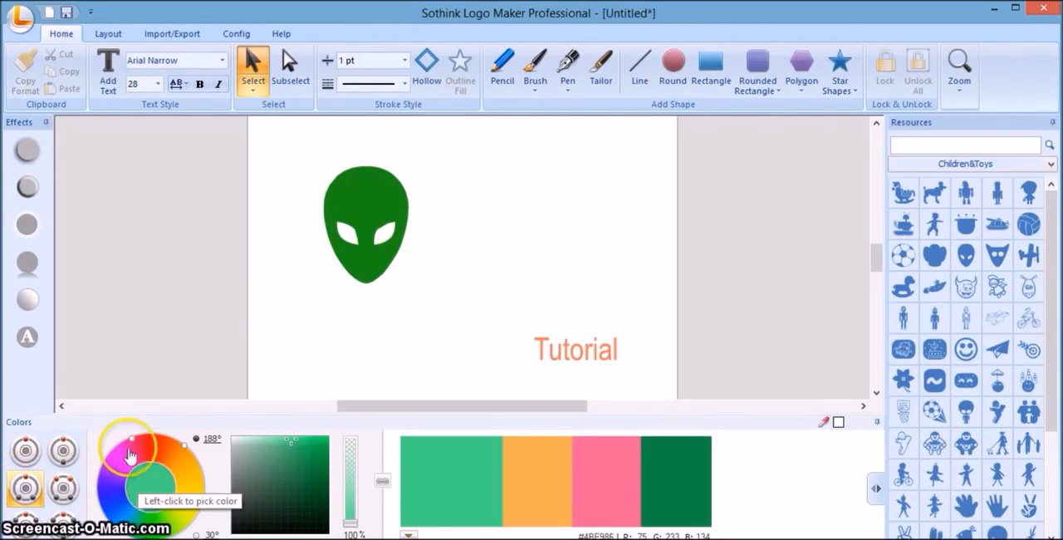
mouse_move(131, 439)
mouse_down()
mouse_move(185, 438)
mouse_move(157, 449)
mouse_move(125, 440)
mouse_move(112, 452)
mouse_move(109, 498)
mouse_move(106, 455)
mouse_move(125, 421)
mouse_move(170, 426)
mouse_move(135, 421)
mouse_move(117, 441)
mouse_up()
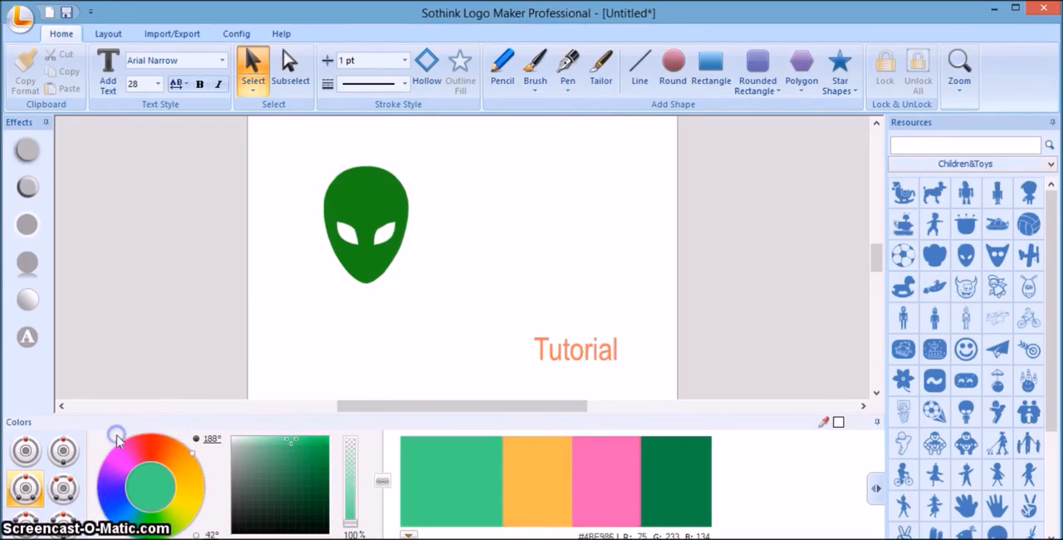
click(65, 451)
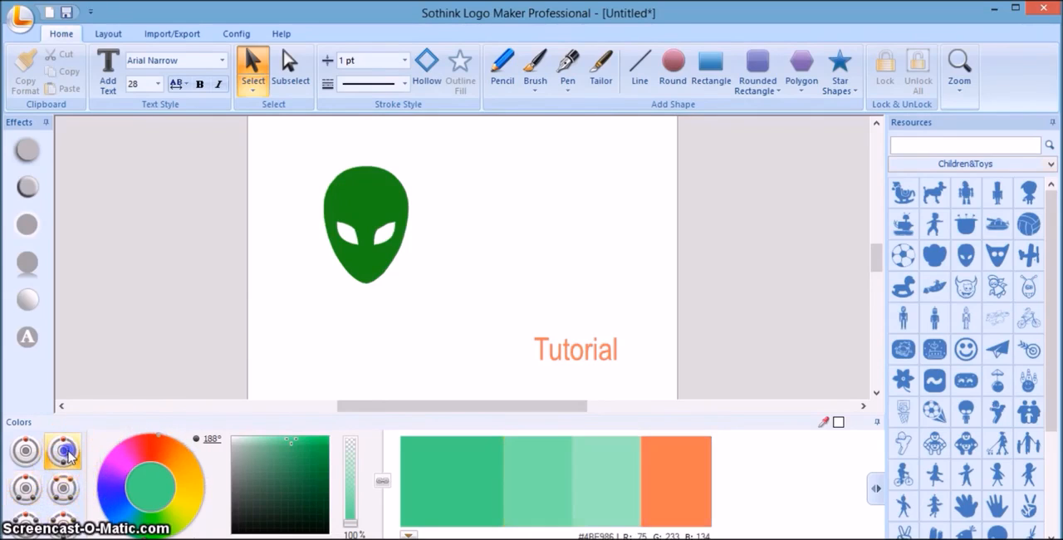
drag(158, 436, 184, 474)
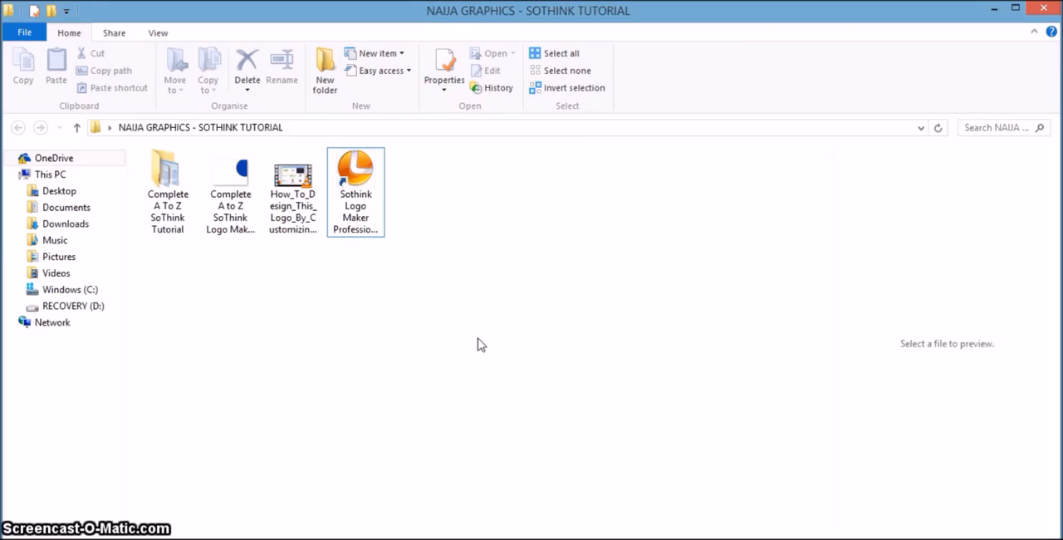
Launch Sothink Logo Maker Professional from its shortcut in the NAIJA GRAPHICS - SOTHINK TUTORIAL folder.
click(442, 317)
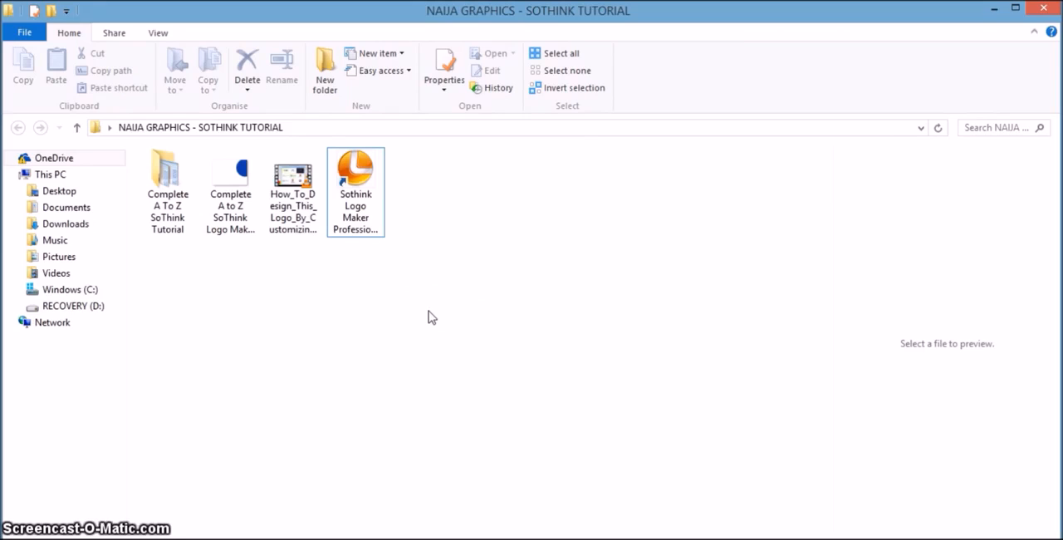
click(363, 215)
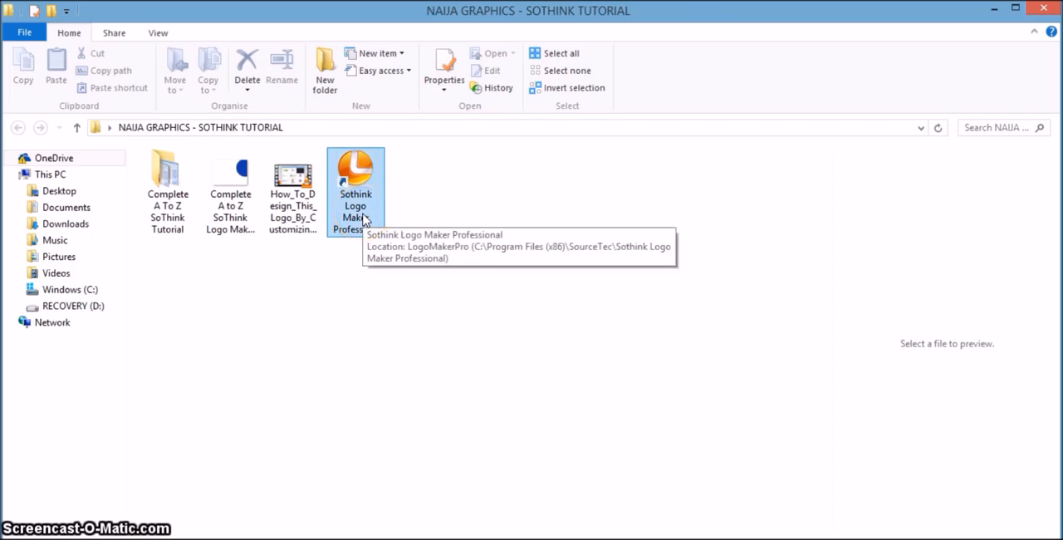
double_click(363, 217)
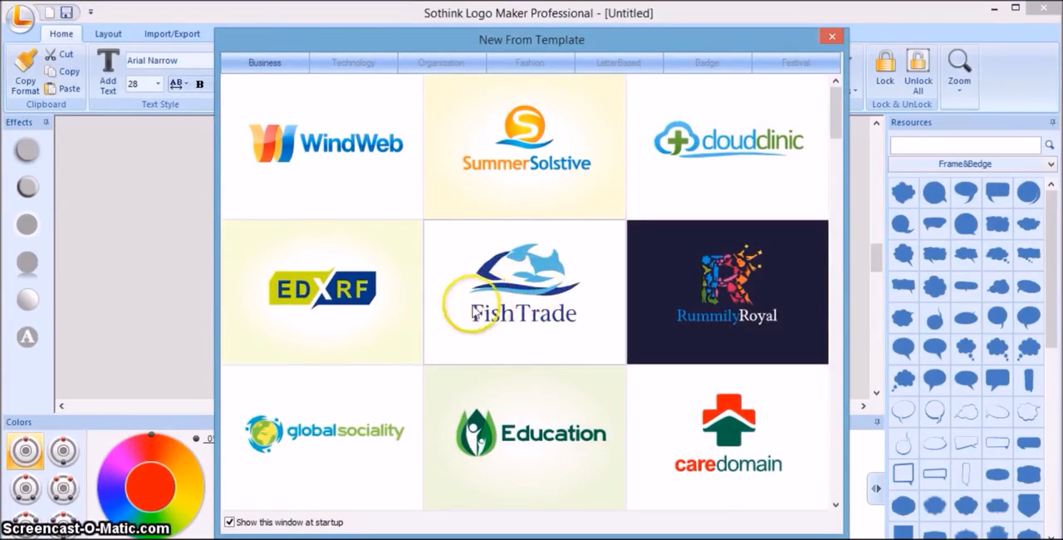
Turn off showing the New From Template window at startup.
click(229, 522)
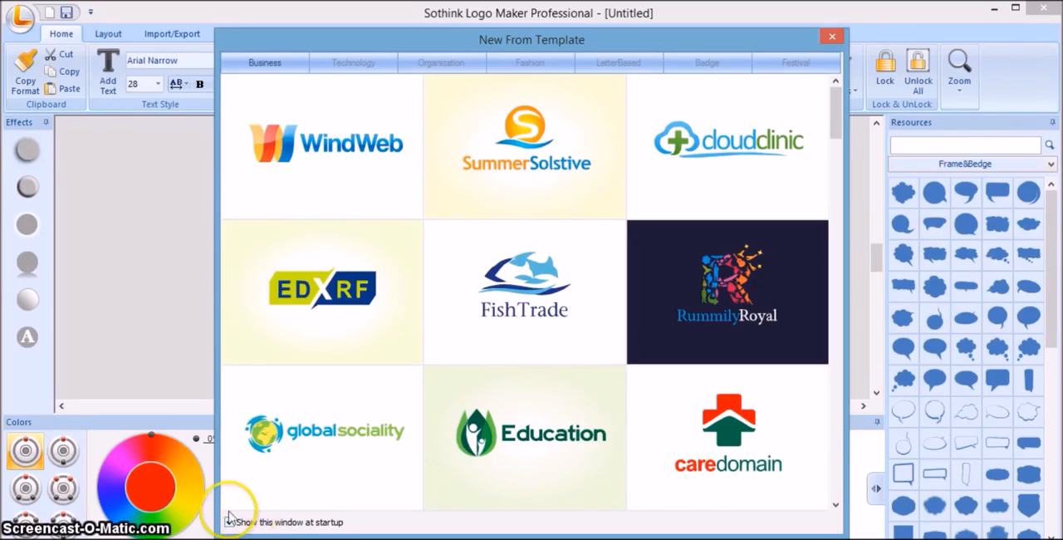
click(228, 523)
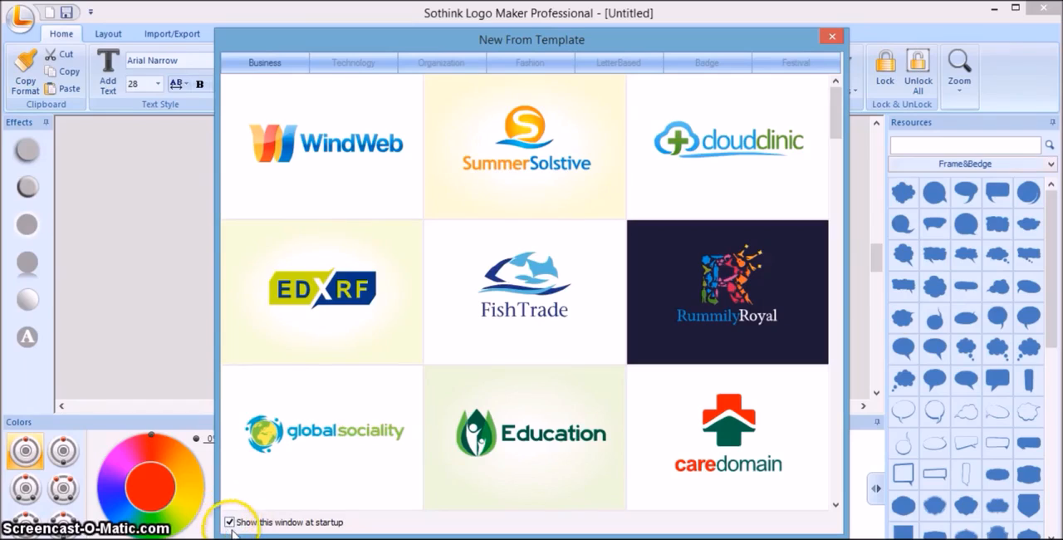
click(231, 524)
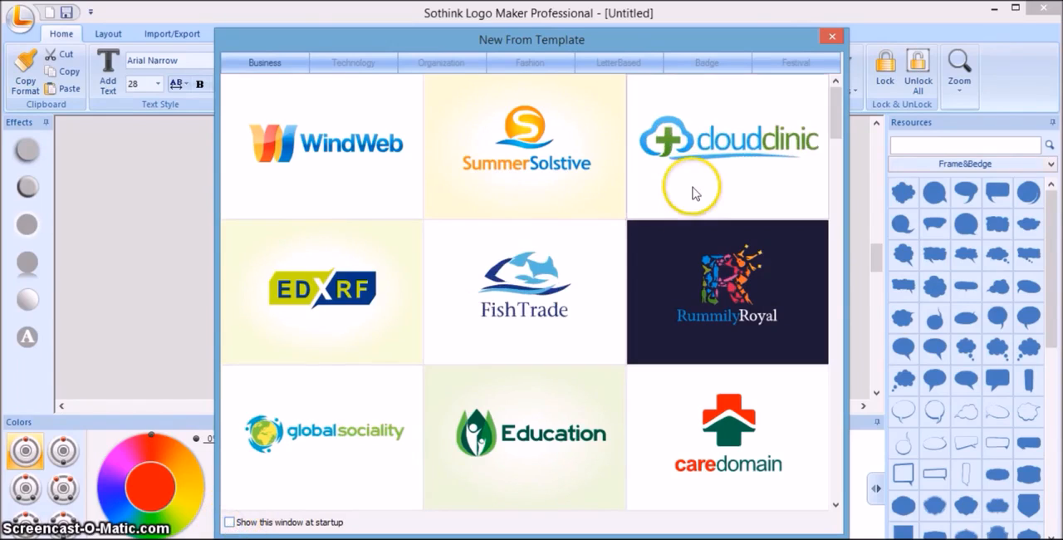
Close the template window and Sothink Logo Maker, and relaunch the program from its shortcut in the NAIJA GRAPHICS - SOTHINK TUTORIAL folder.
click(832, 35)
click(1034, 7)
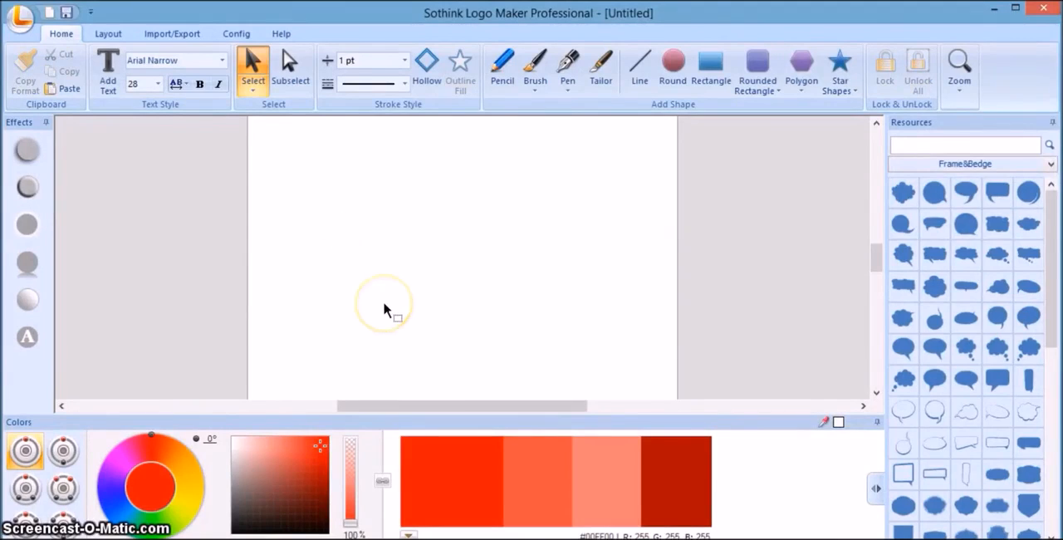
click(1045, 12)
click(598, 221)
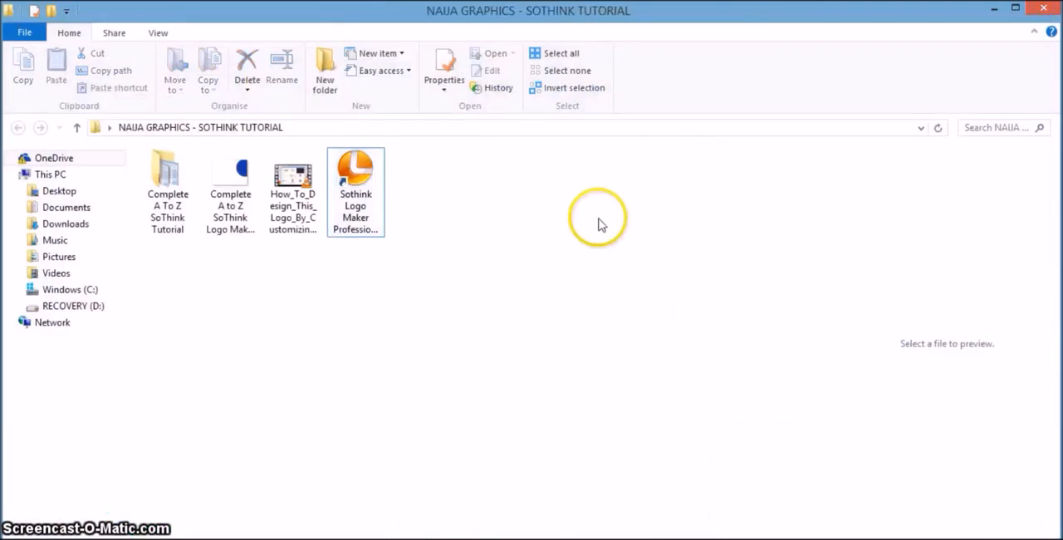
double_click(382, 214)
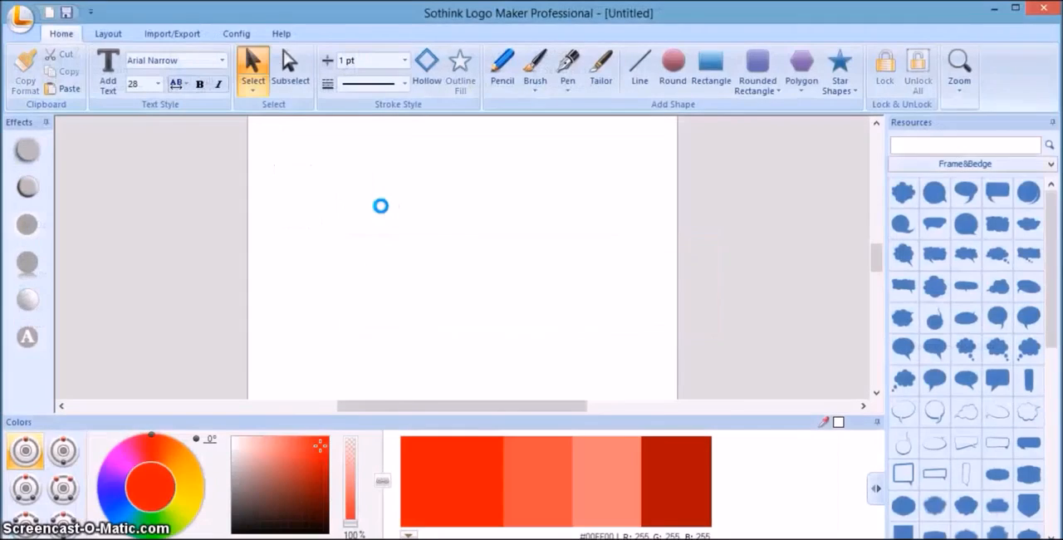
Bring up the New From Template window and turn on showing it at startup.
click(21, 17)
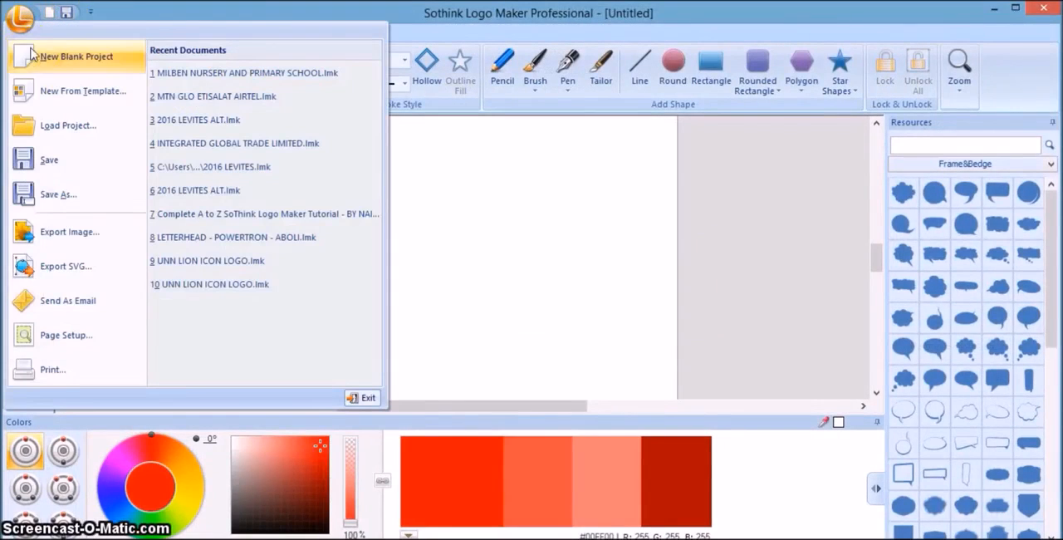
click(57, 90)
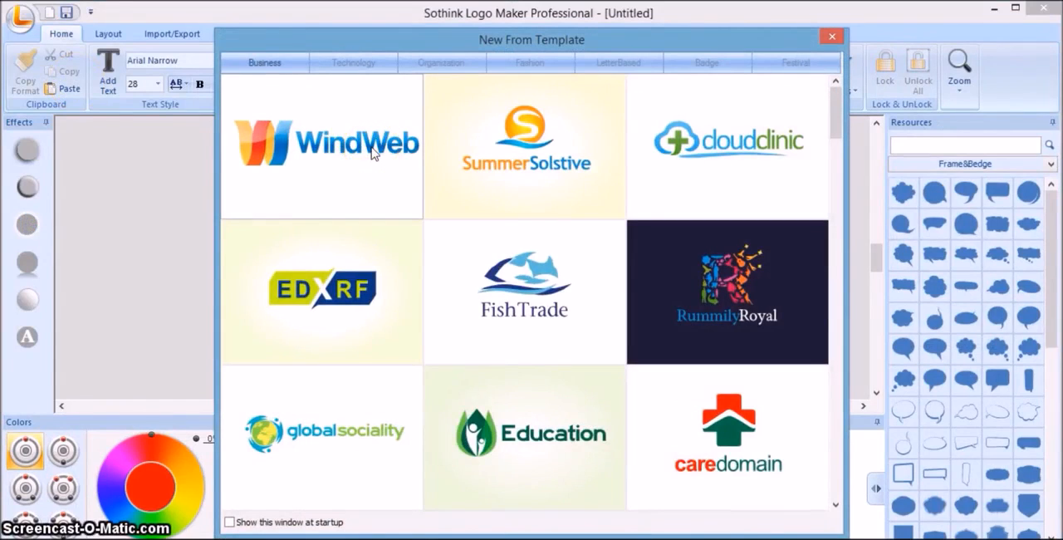
click(229, 523)
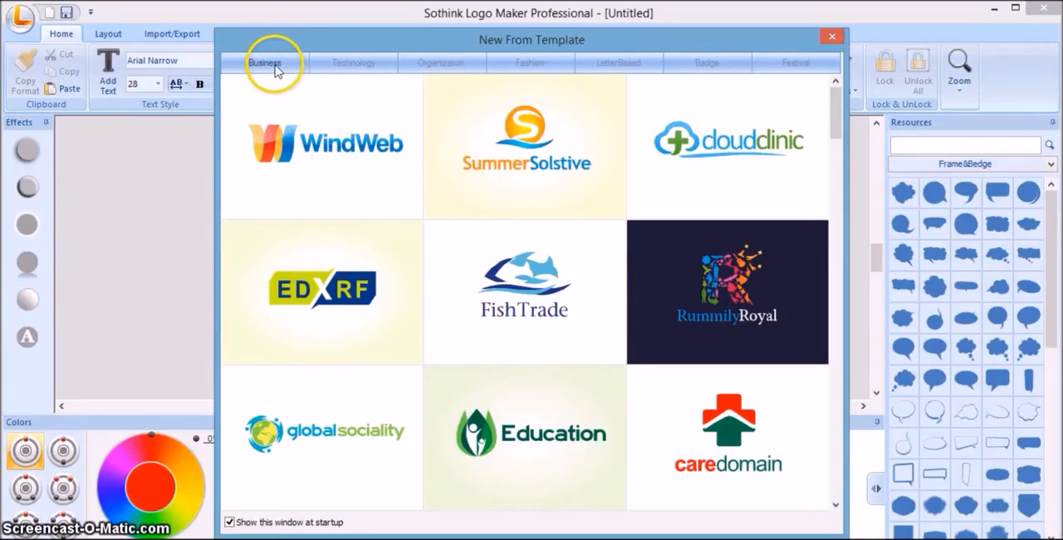
Create a logo from the "TVShoot! PRODUCTIONS" director's chair template in the Business category.
click(835, 503)
click(836, 503)
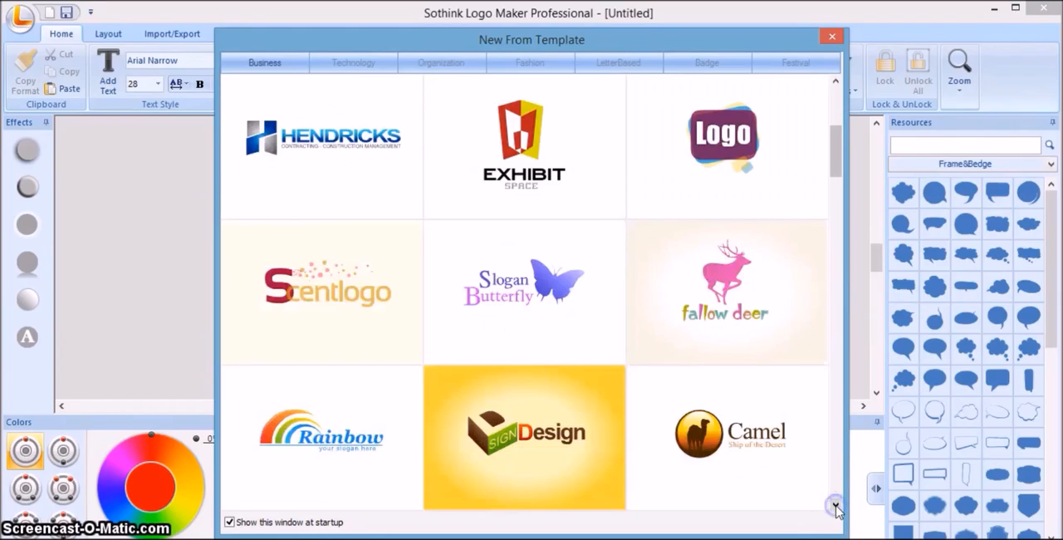
click(836, 504)
click(835, 504)
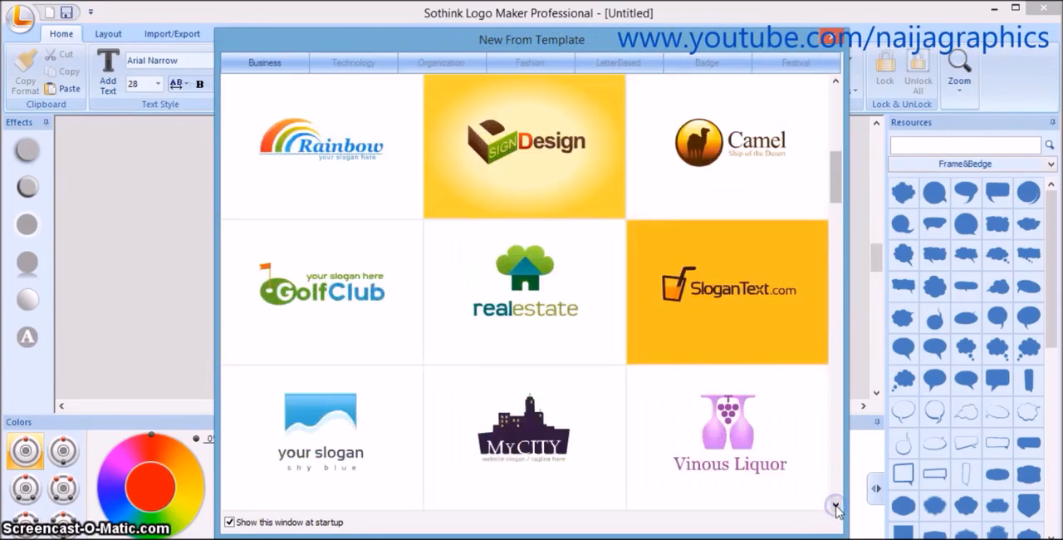
click(836, 505)
click(836, 505)
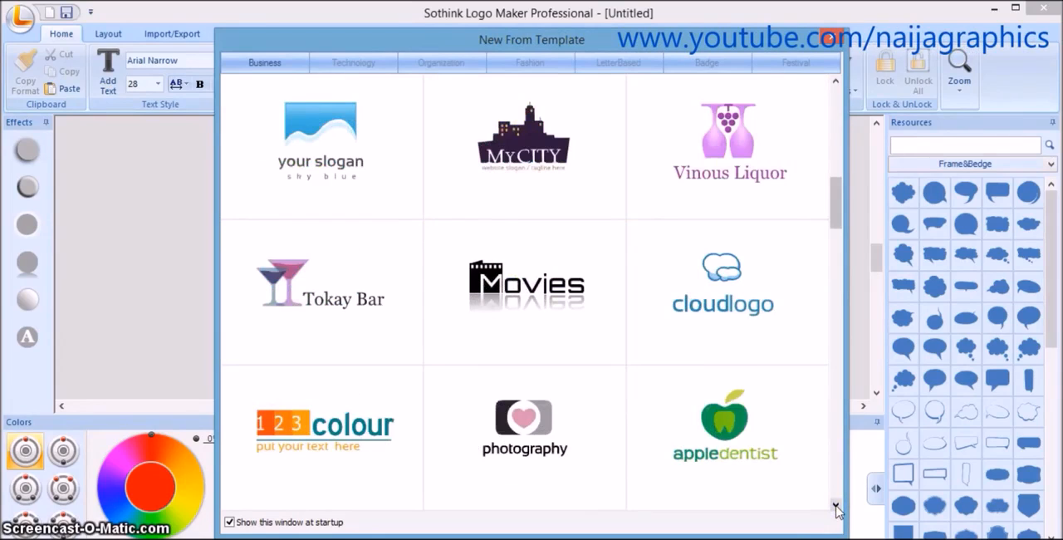
click(836, 504)
click(835, 505)
click(836, 505)
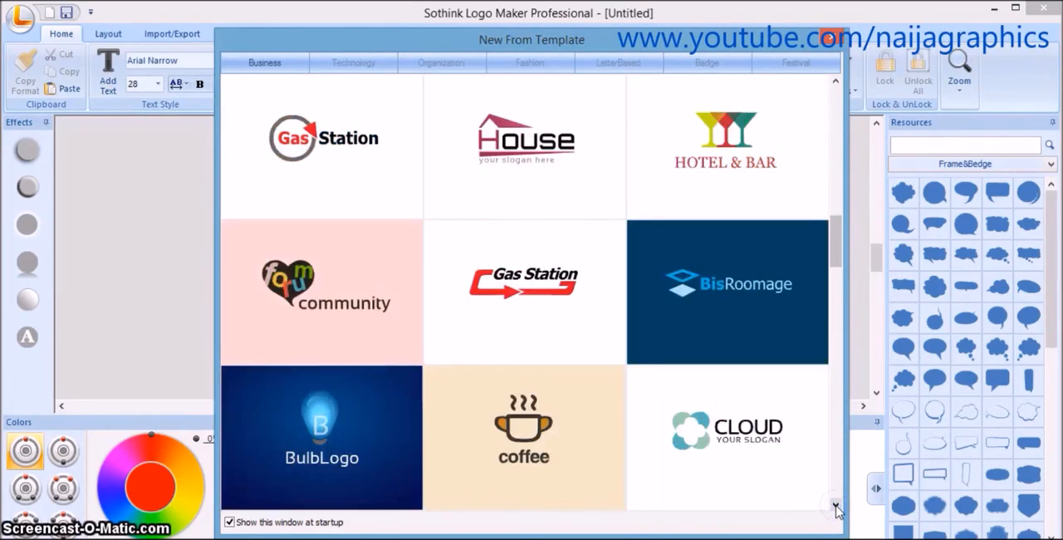
click(835, 504)
click(836, 505)
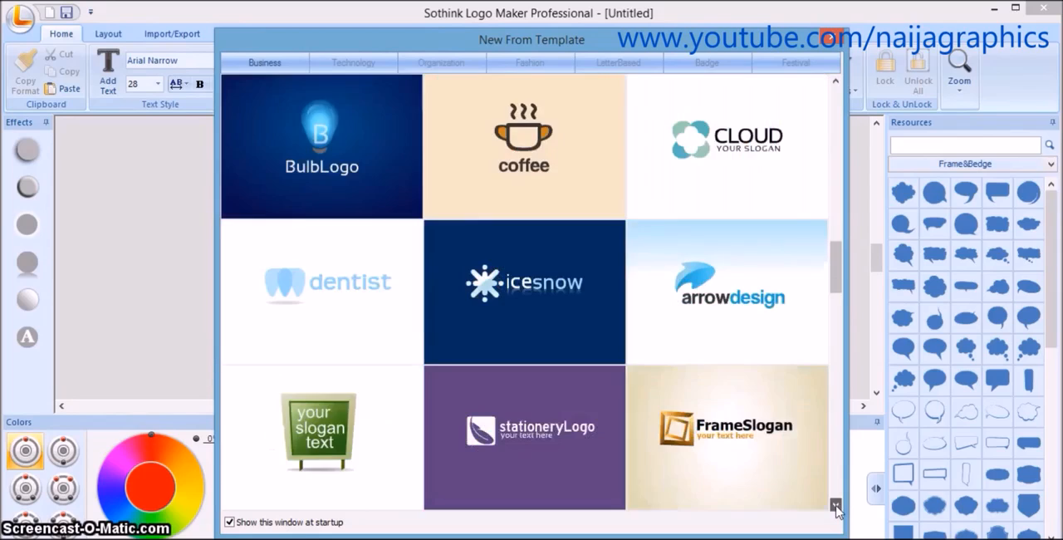
click(835, 505)
click(836, 505)
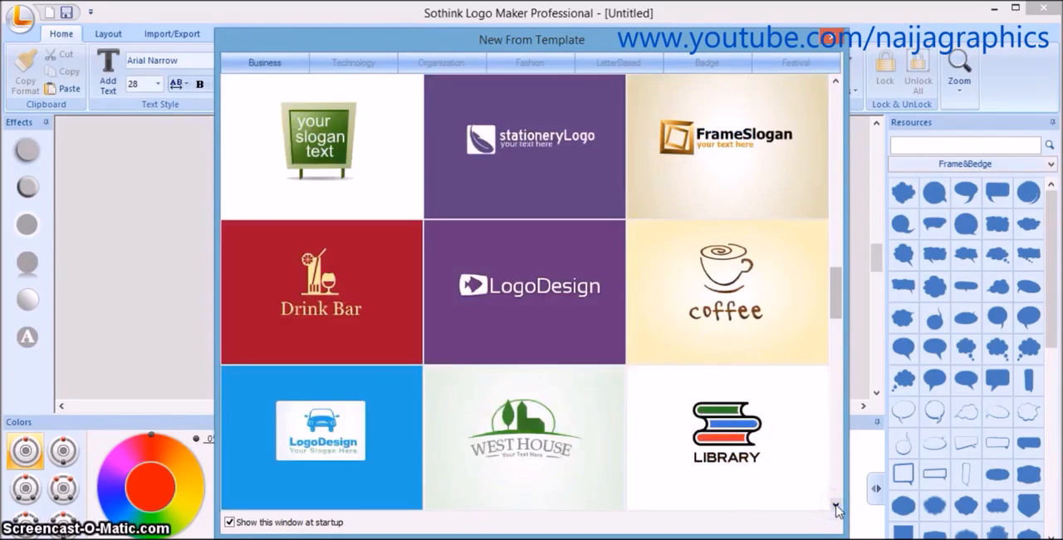
click(836, 505)
click(836, 505)
click(836, 505)
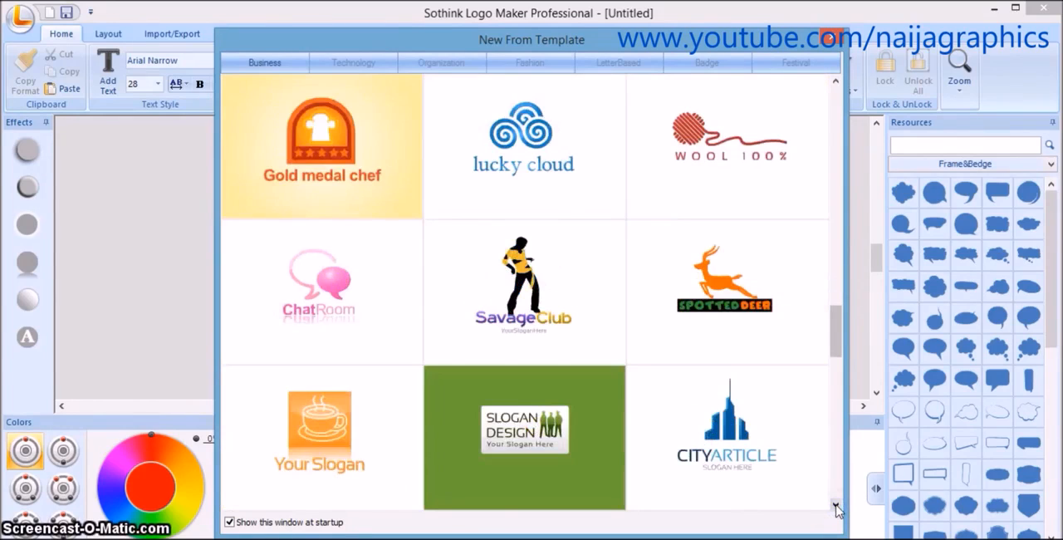
click(835, 505)
click(836, 505)
click(835, 505)
click(836, 505)
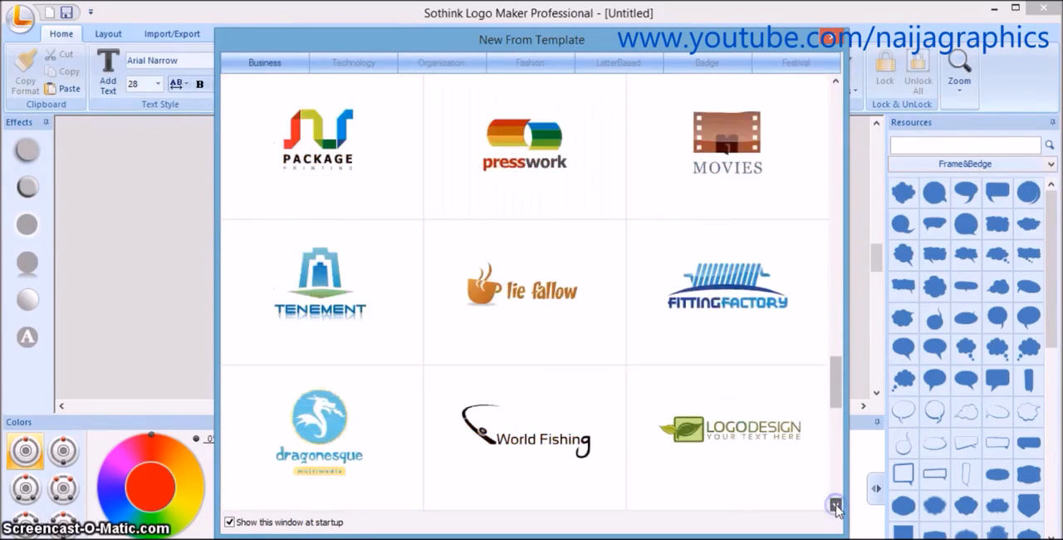
click(835, 505)
click(835, 505)
click(836, 505)
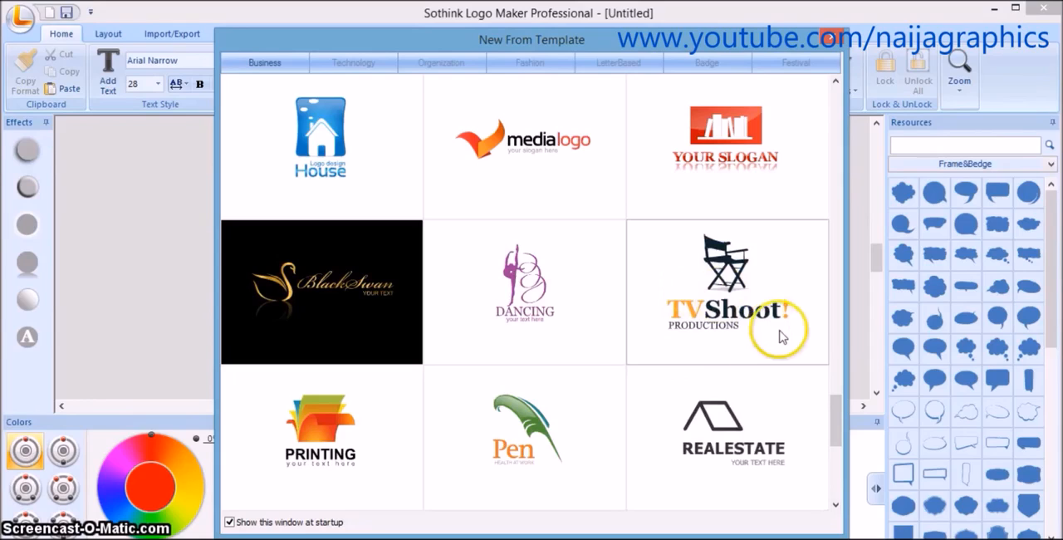
double_click(719, 306)
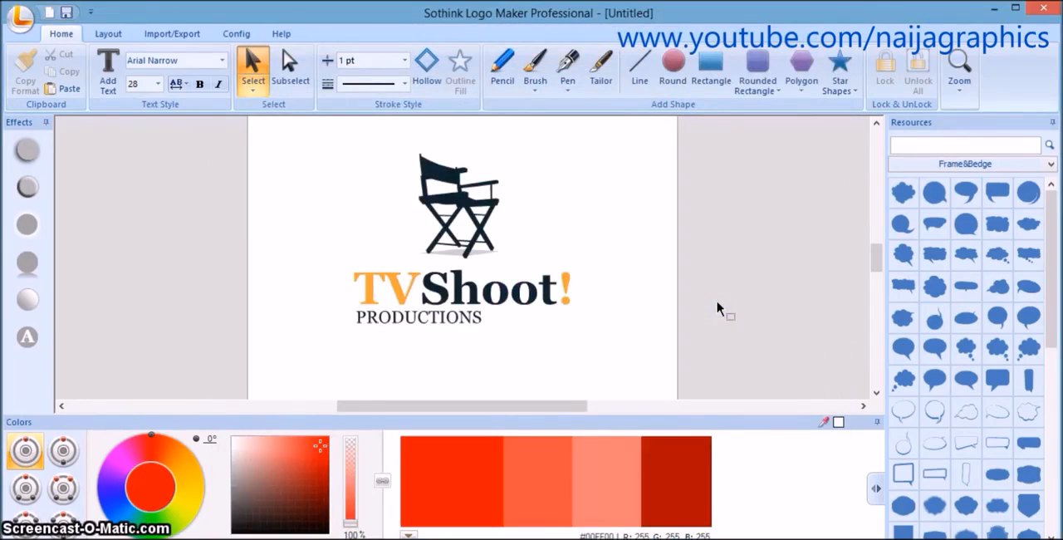
Replace the word "Shoot" in the logo title with "Gushing".
double_click(548, 301)
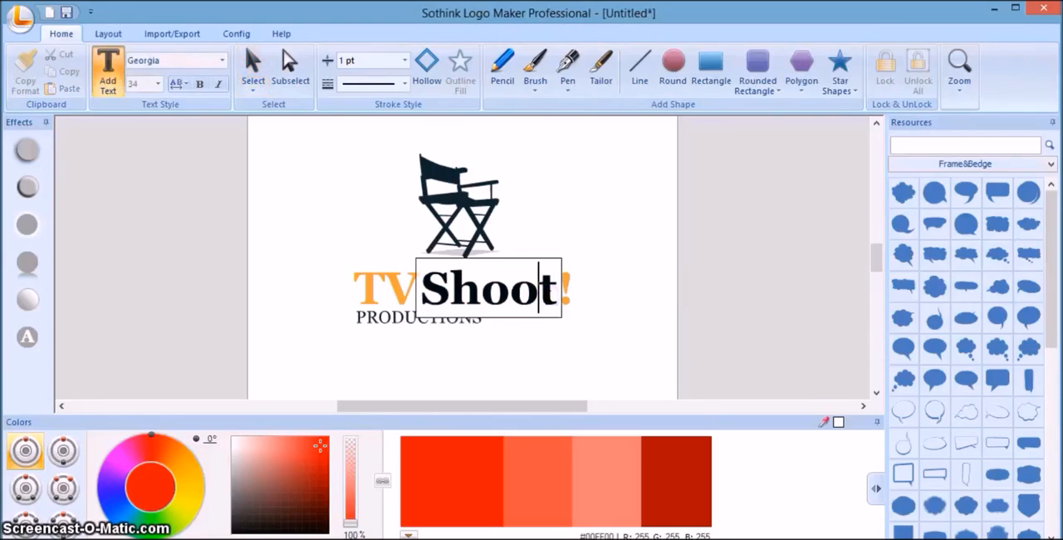
key(Right)
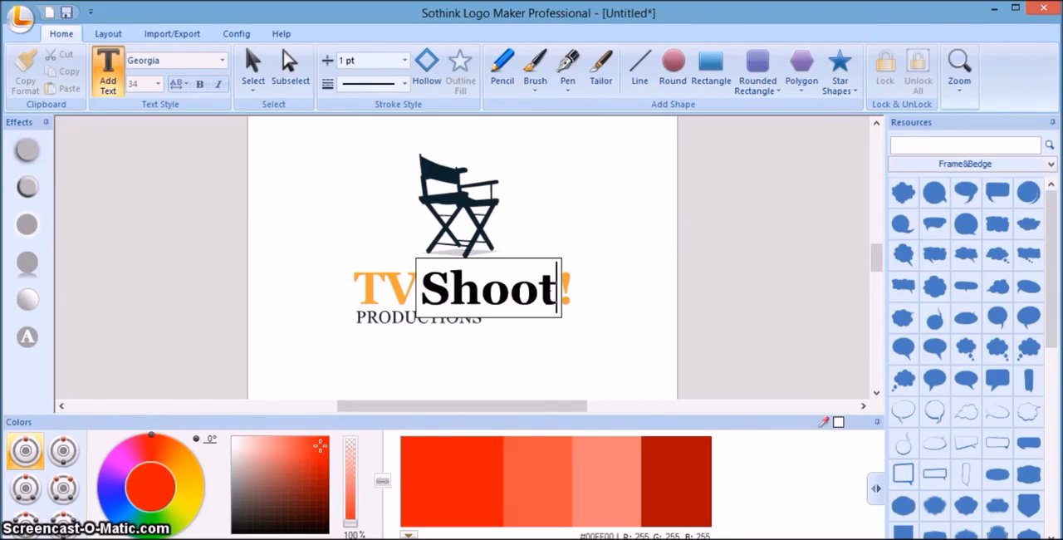
key(BackSpace)
key(BackSpace)
key(BackSpace)
key(BackSpace)
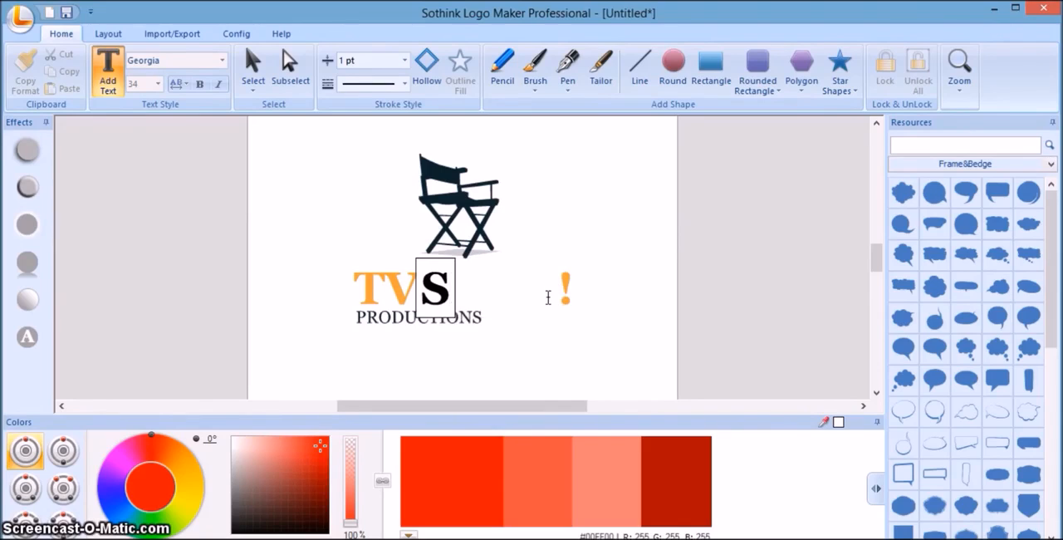
key(BackSpace)
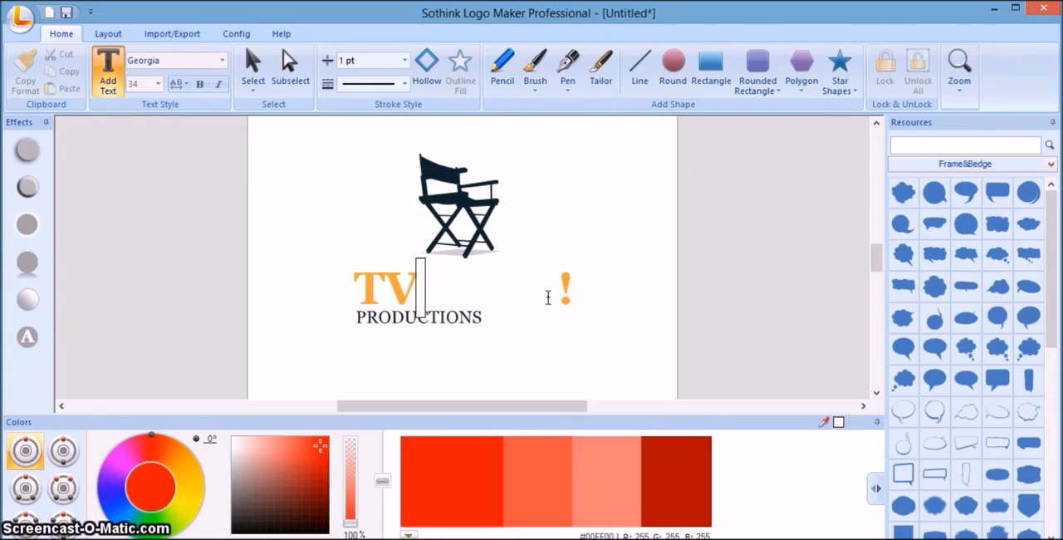
text(gu)
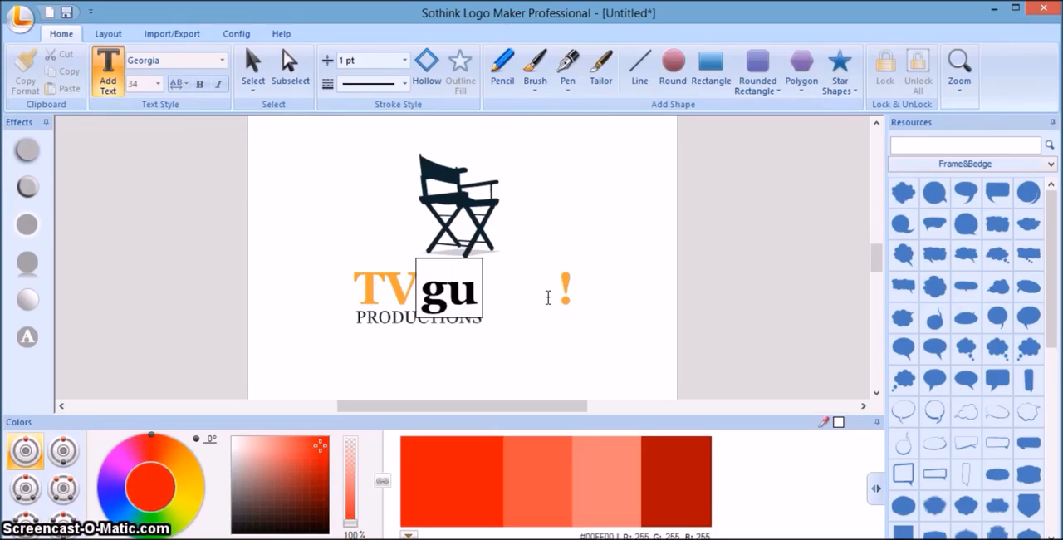
key(BackSpace)
key(BackSpace)
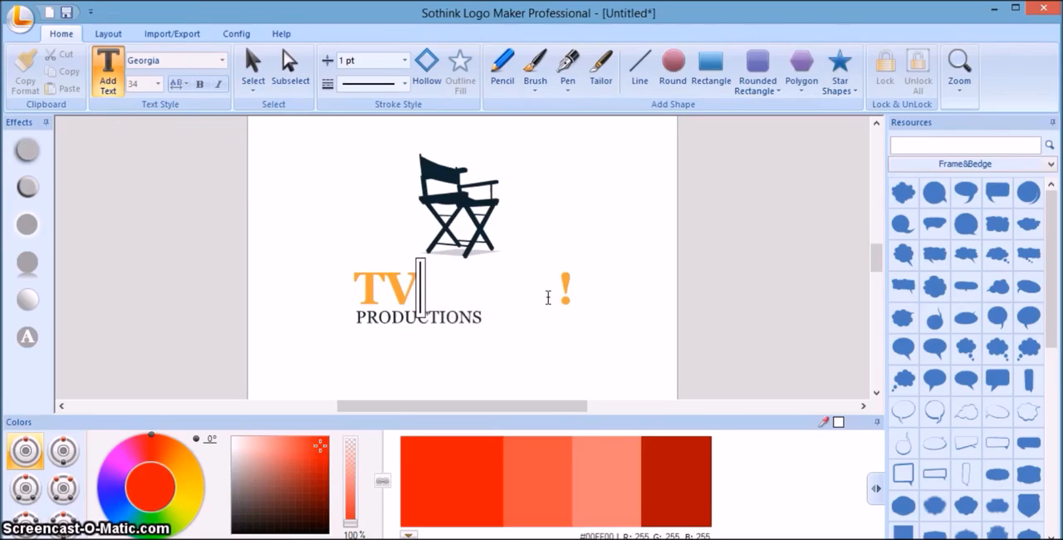
text(G)
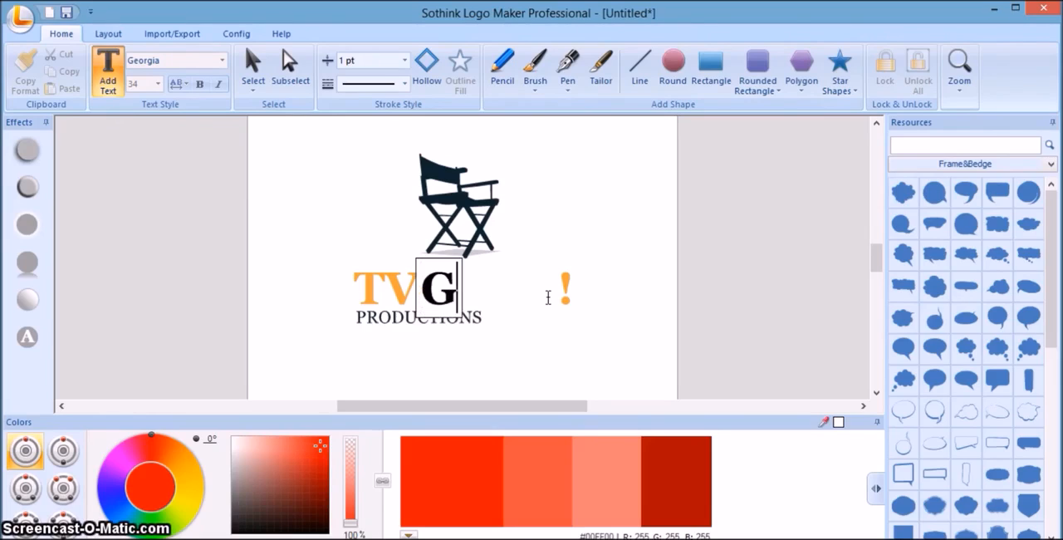
text(ush)
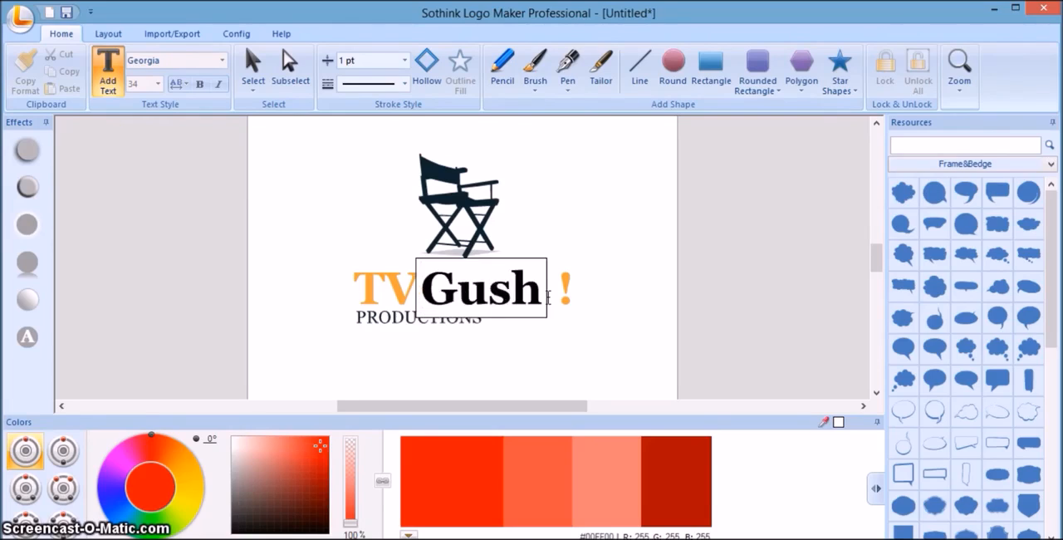
text(ing)
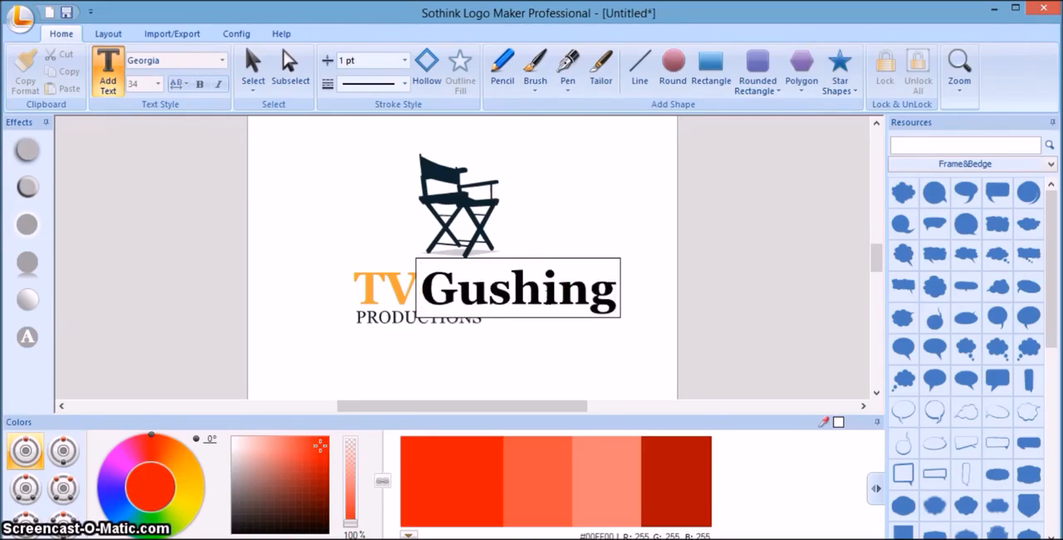
click(617, 208)
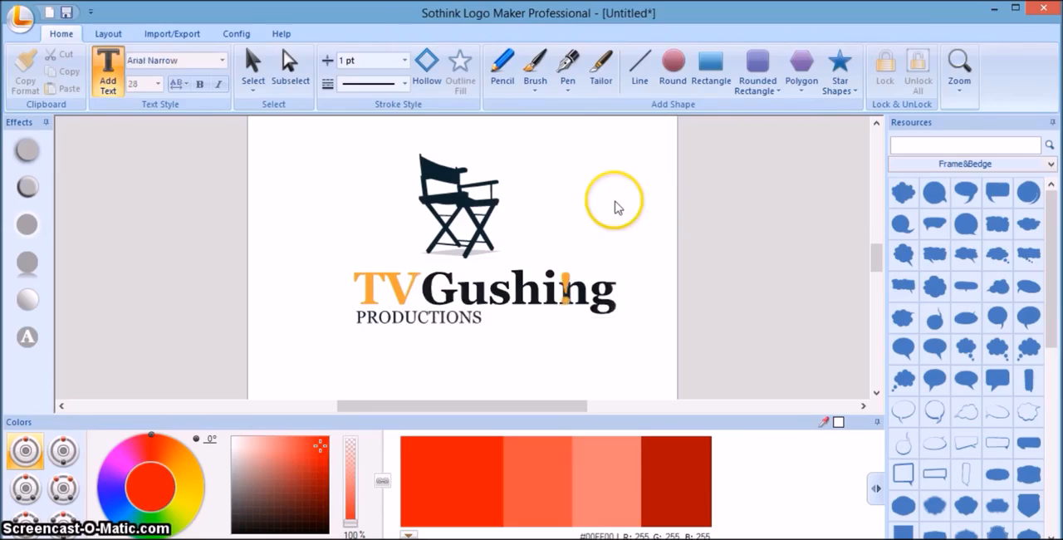
Move the orange exclamation mark to just after the final "g" of "Gushing" and deselect it.
click(565, 281)
click(565, 282)
drag(566, 285, 623, 282)
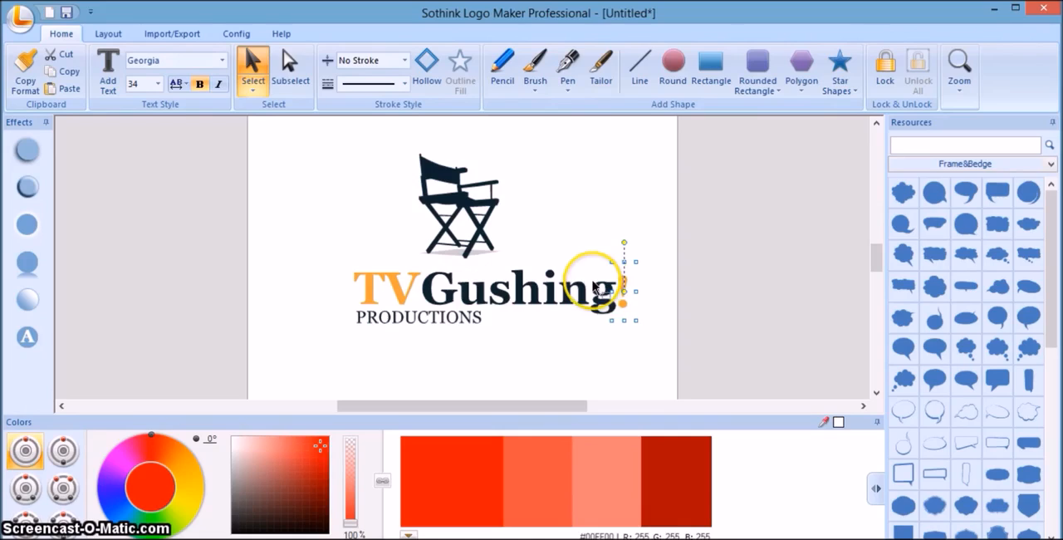
drag(624, 291, 566, 283)
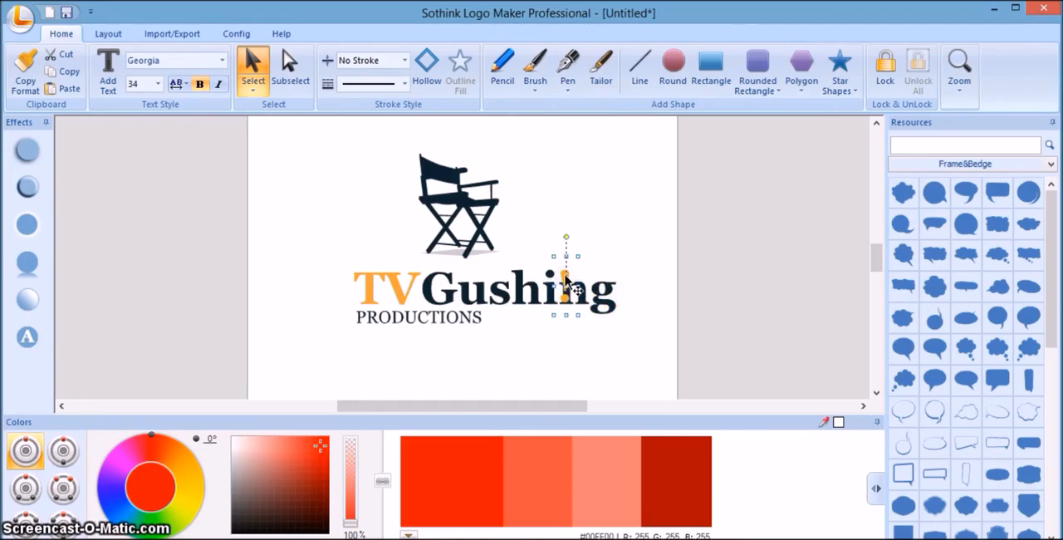
drag(566, 283, 568, 283)
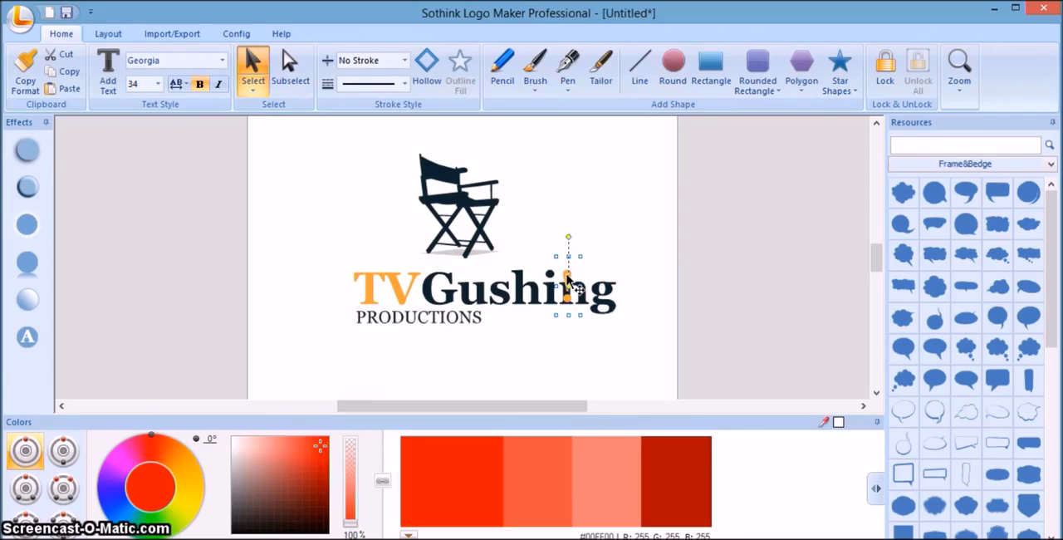
drag(567, 276, 625, 283)
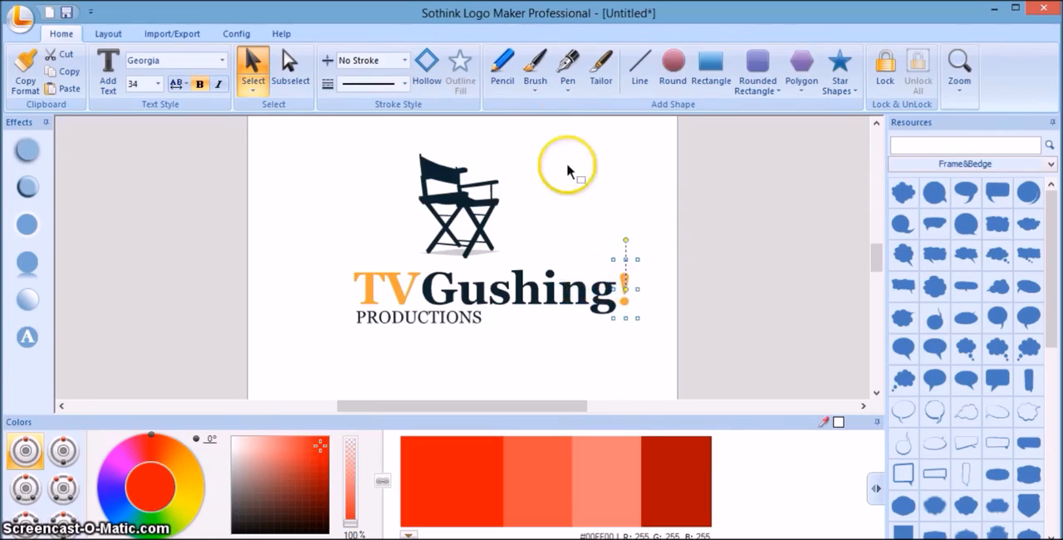
click(563, 131)
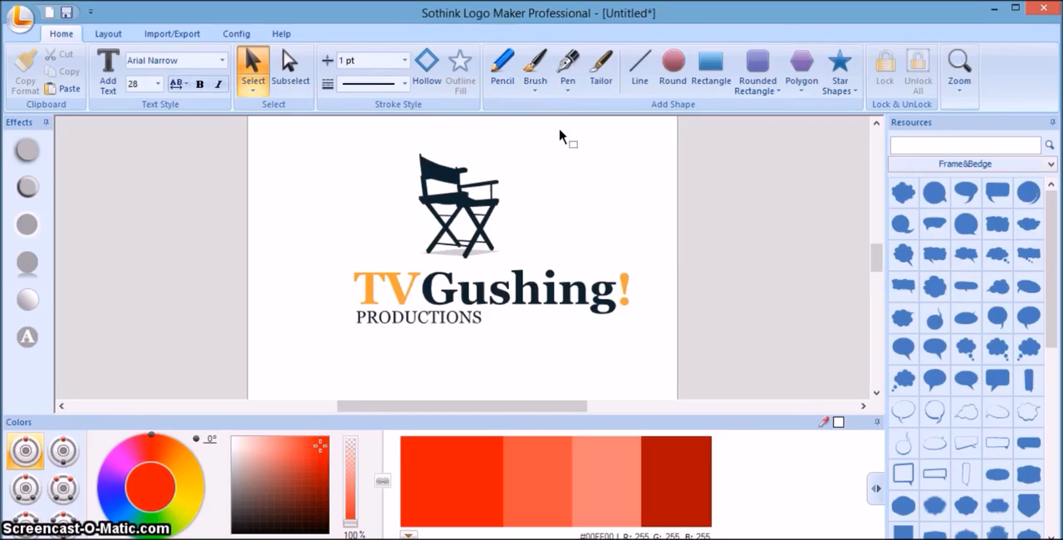
Replace the "PRODUCTIONS" tagline under the logo title with "ACADEMY".
double_click(399, 318)
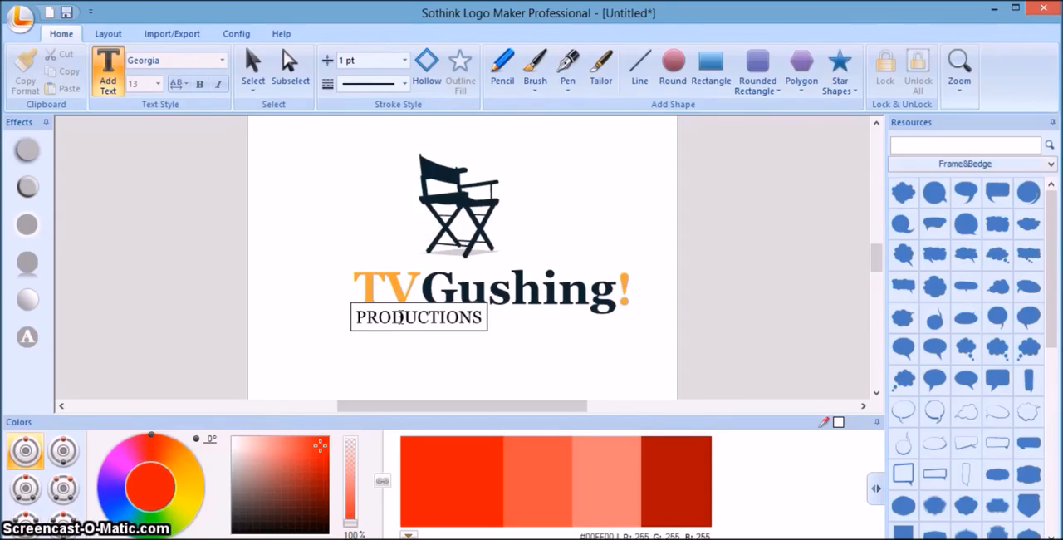
key(BackSpace)
key(BackSpace)
key(BackSpace)
key(BackSpace)
key(BackSpace)
key(BackSpace)
key(BackSpace)
key(BackSpace)
key(BackSpace)
key(BackSpace)
key(BackSpace)
text(ACADEMY)
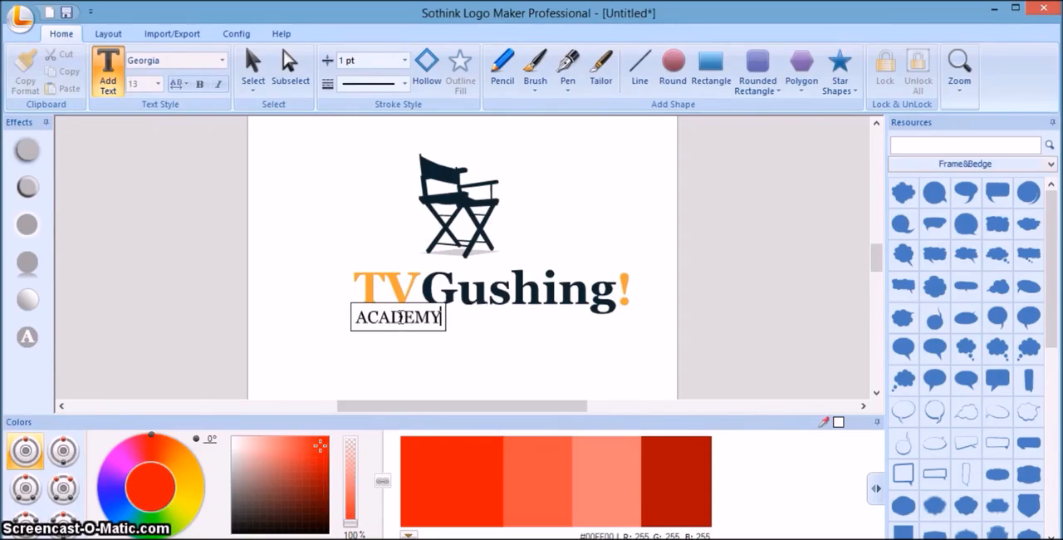
click(415, 317)
click(504, 355)
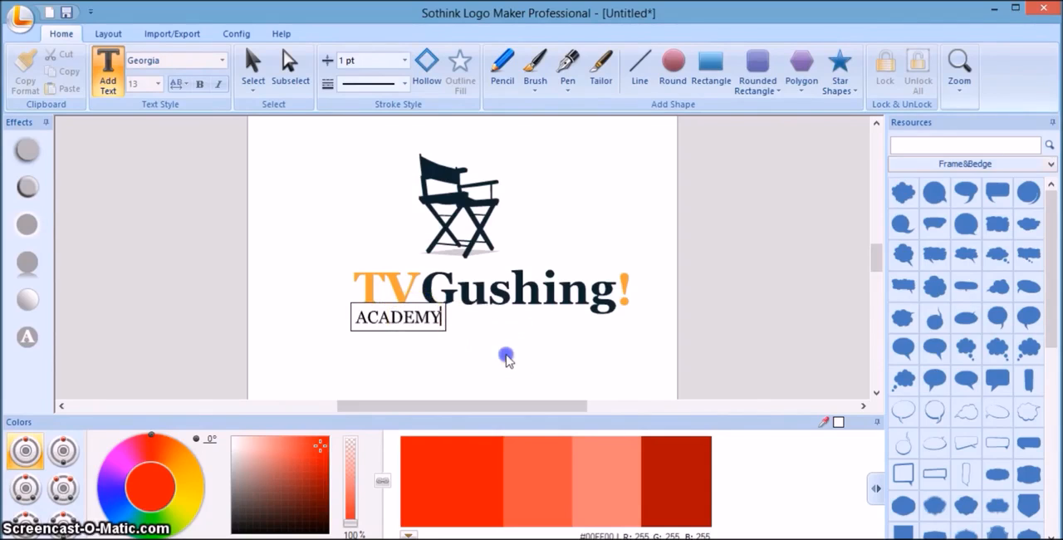
Shift the "ACADEMY" tagline slightly down from the title and deselect it.
click(436, 324)
click(436, 323)
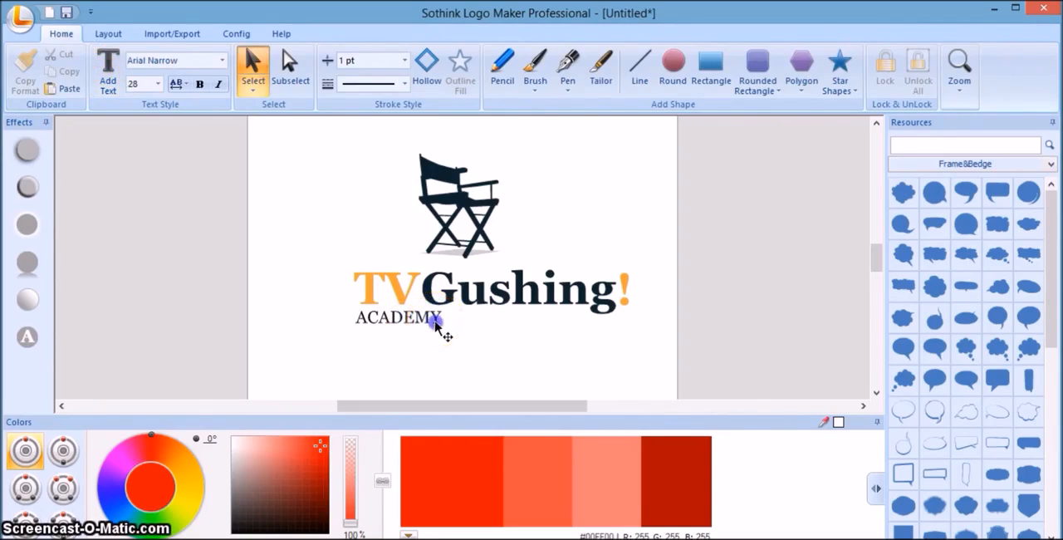
drag(435, 321, 437, 327)
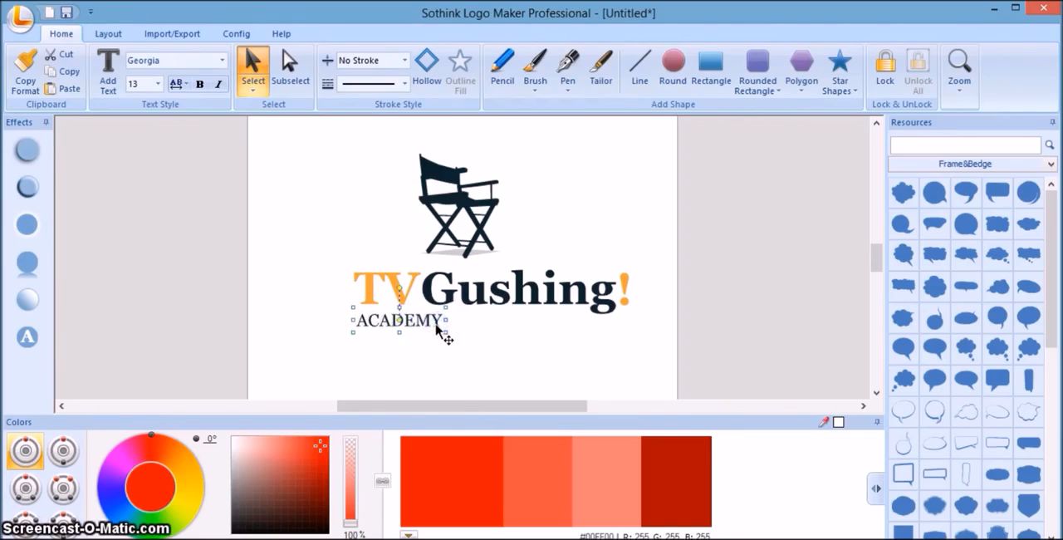
click(514, 387)
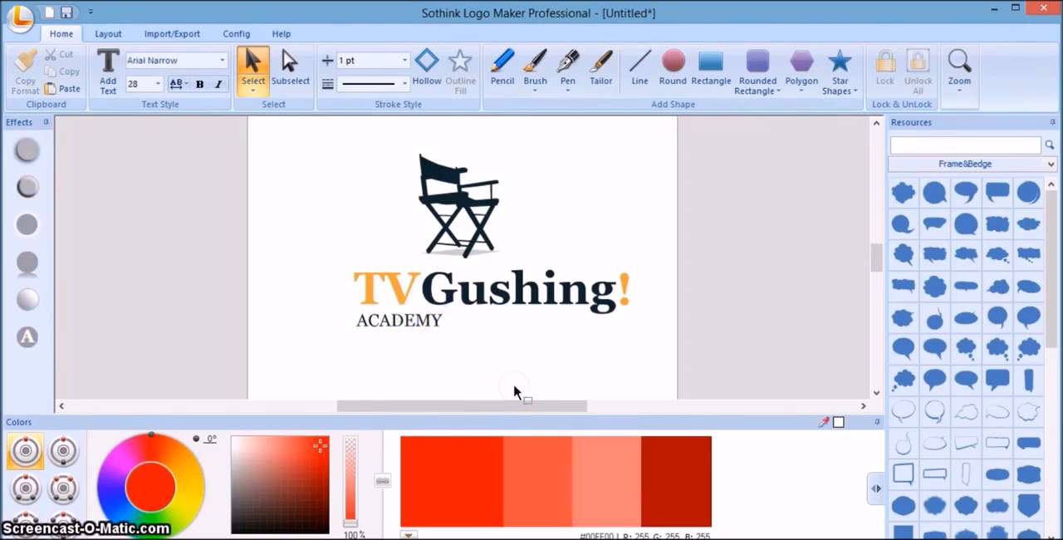
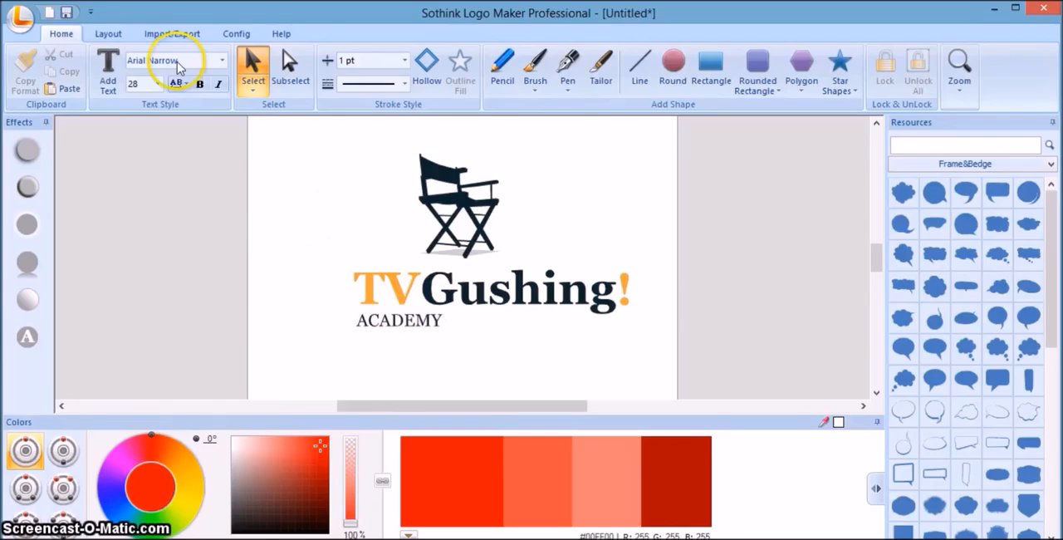
Turn on snapping to the grid, to object edges and to object centers.
click(233, 34)
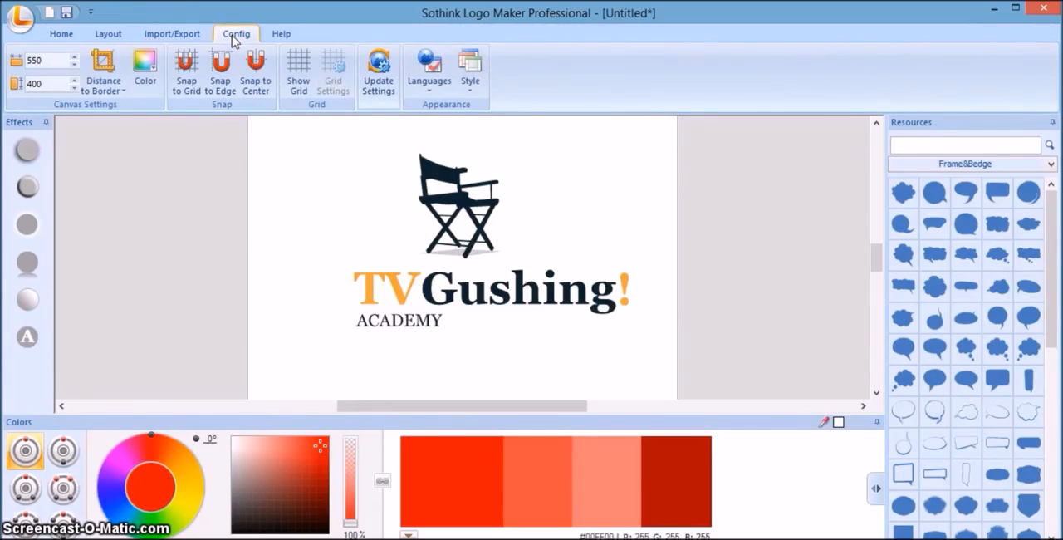
click(62, 34)
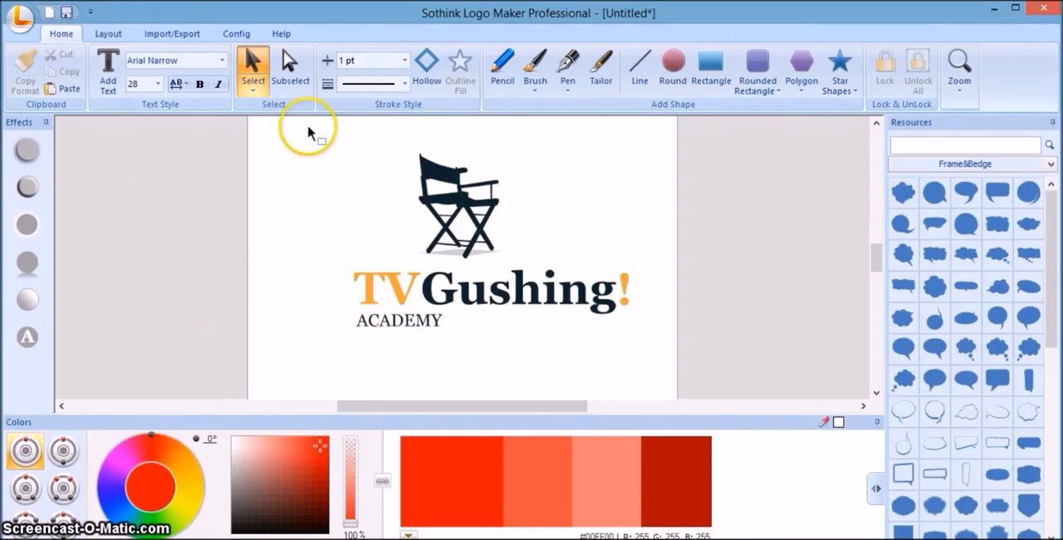
click(243, 37)
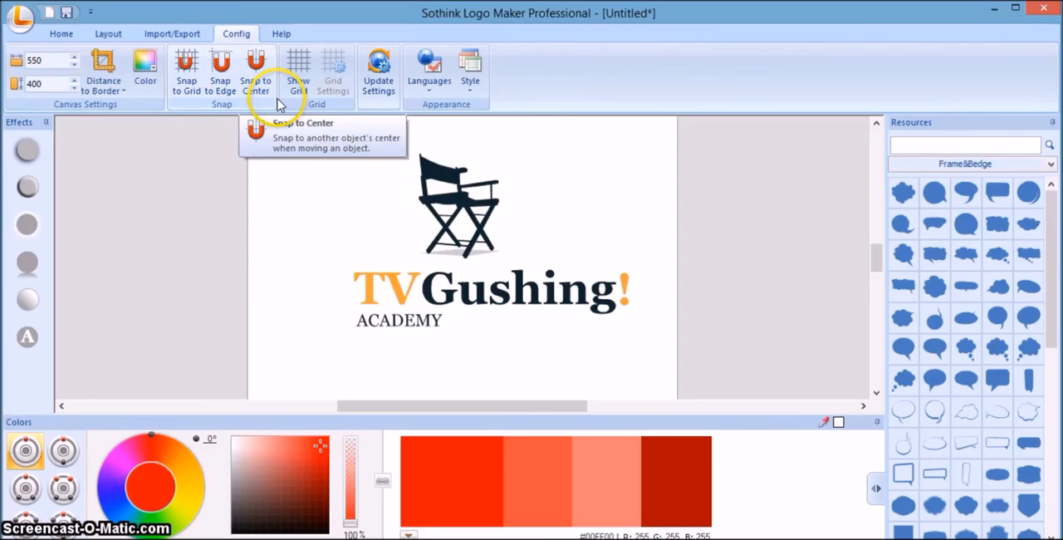
click(195, 87)
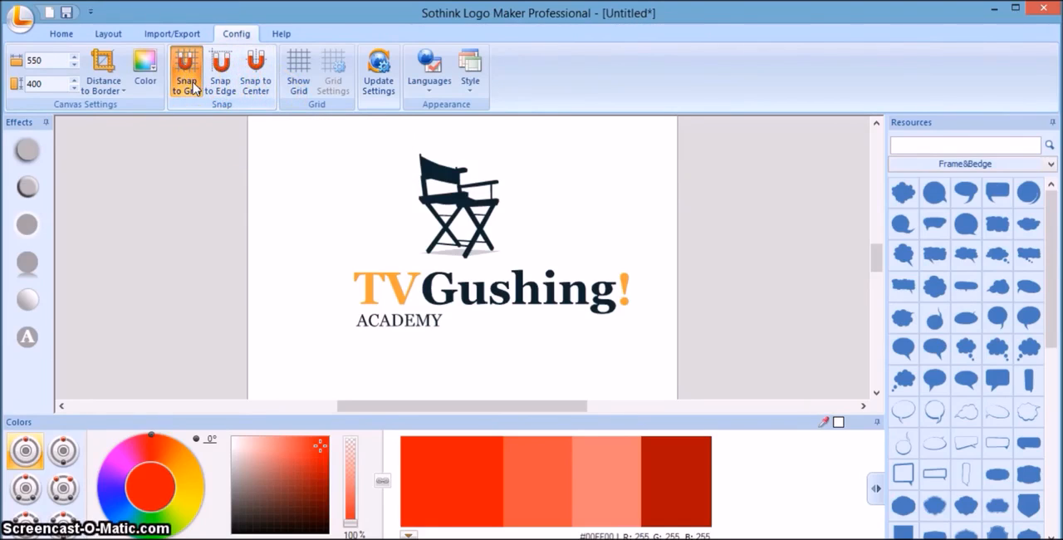
click(235, 81)
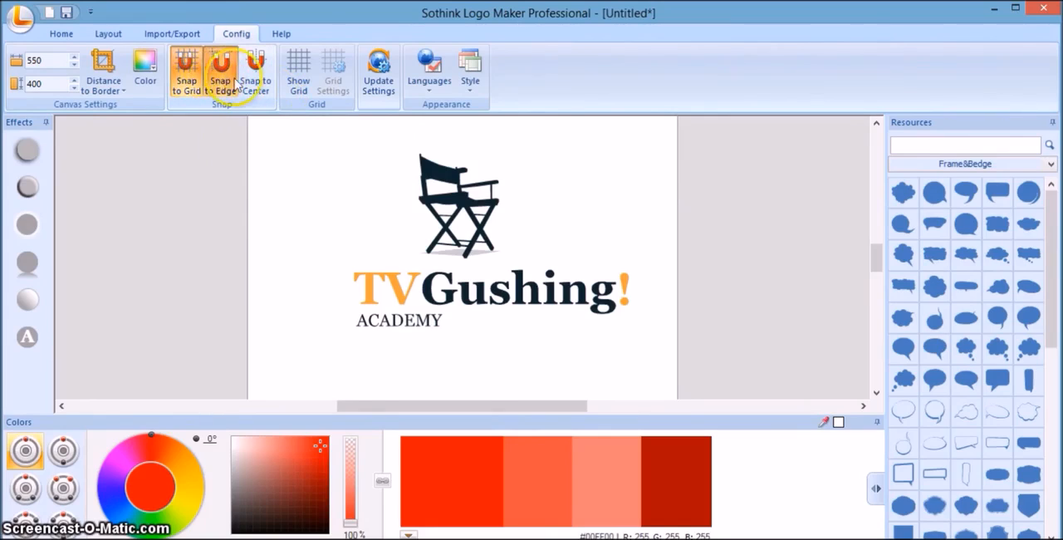
click(246, 83)
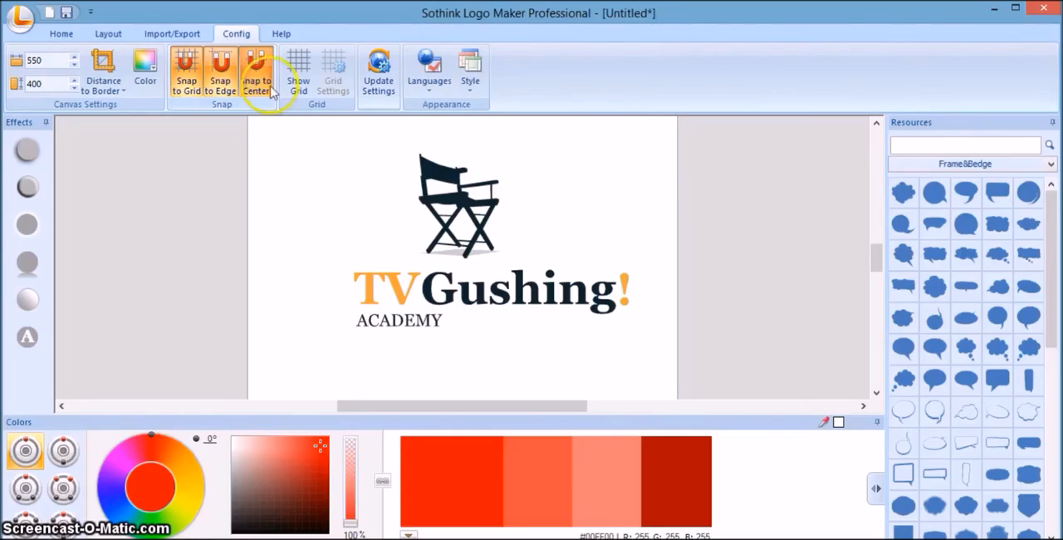
Test snapping by moving the chair slightly down and shifting the words "TV" and "Gushing" to the left in the title.
click(456, 205)
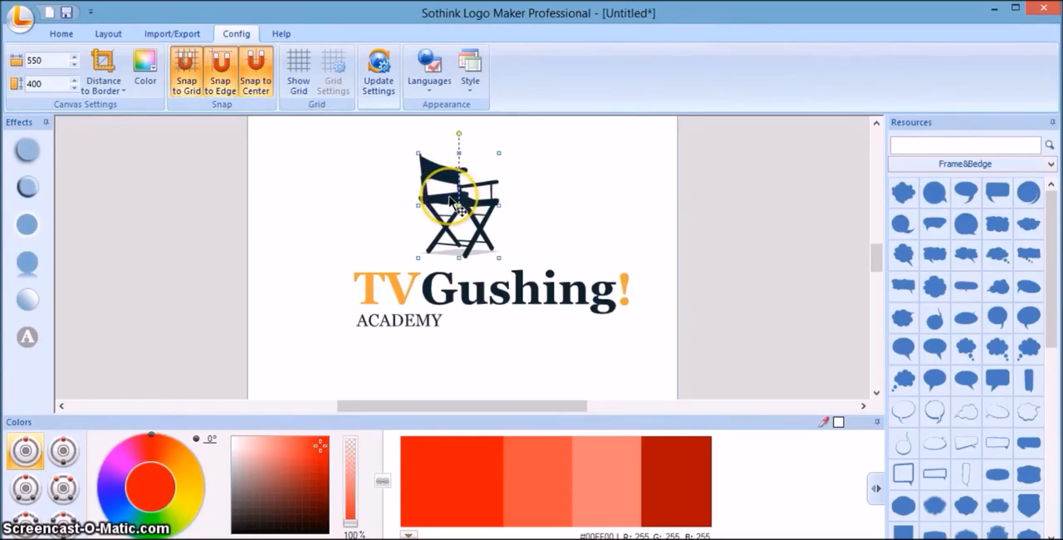
drag(449, 198, 423, 210)
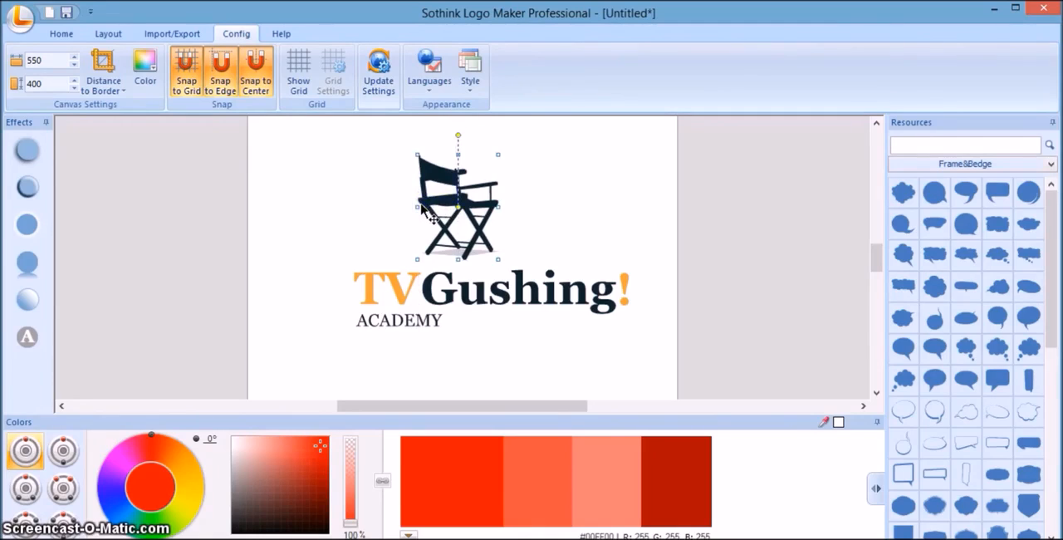
click(401, 300)
drag(400, 300, 366, 302)
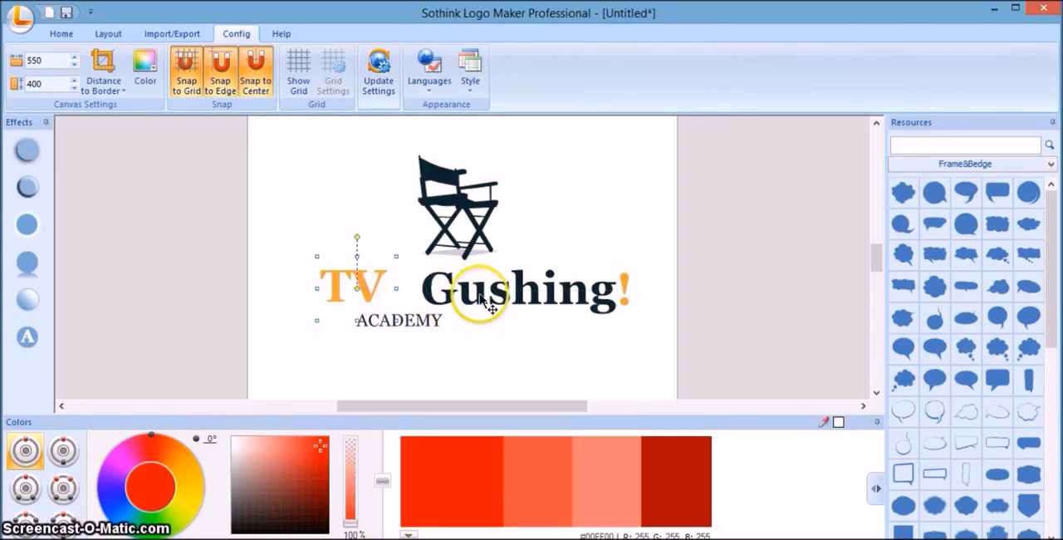
mouse_move(505, 301)
mouse_down()
mouse_move(510, 308)
mouse_move(491, 302)
mouse_up()
click(510, 343)
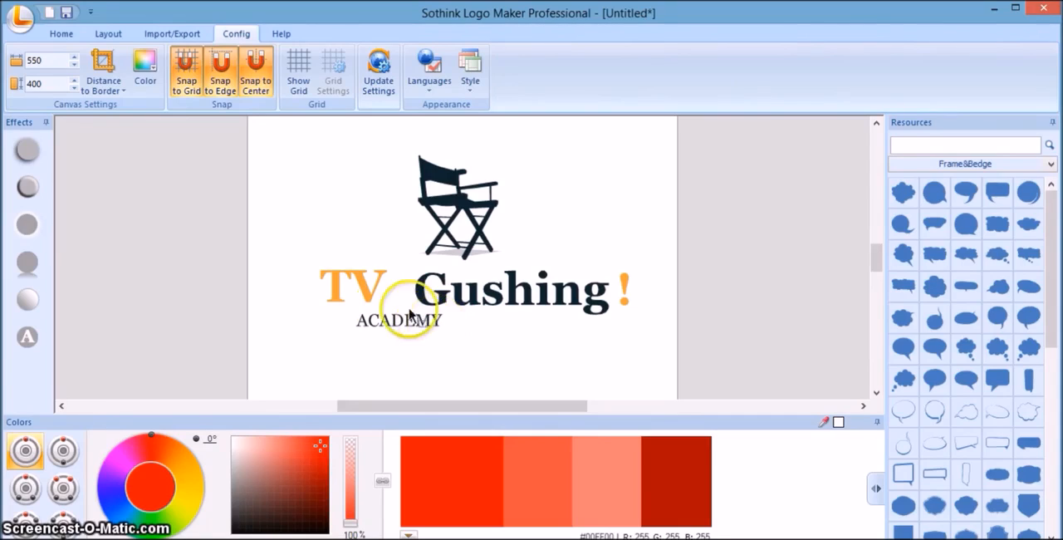
click(366, 297)
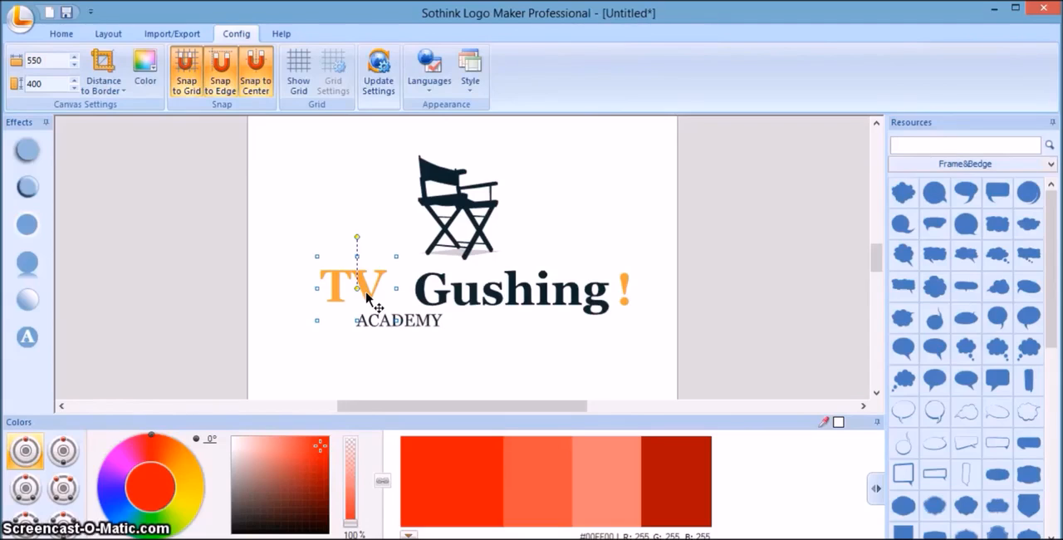
mouse_move(368, 295)
mouse_down()
mouse_move(358, 294)
mouse_move(363, 306)
mouse_move(353, 297)
mouse_move(358, 308)
mouse_move(352, 283)
mouse_move(349, 290)
mouse_up()
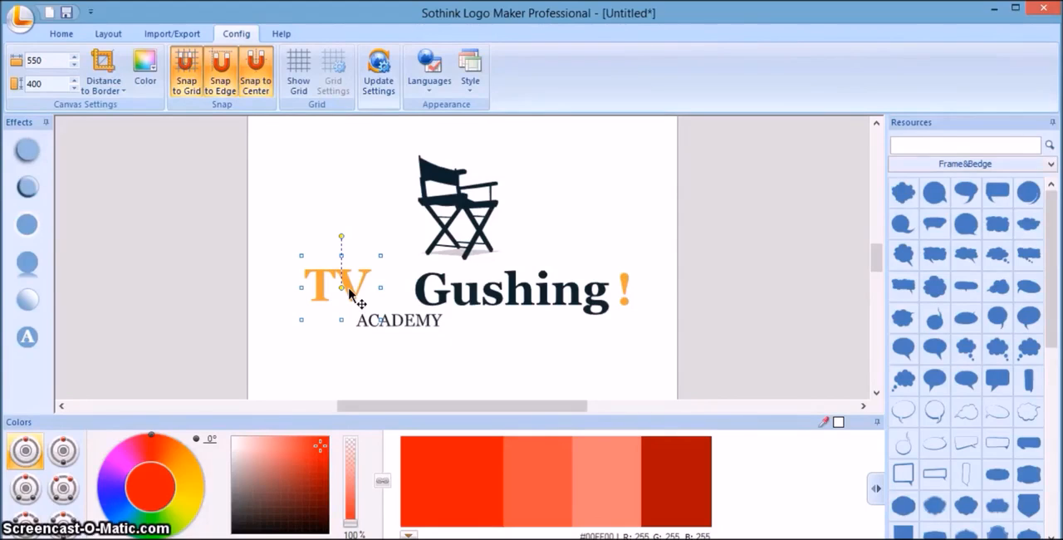
Turn off snapping to center, edge and grid.
click(256, 86)
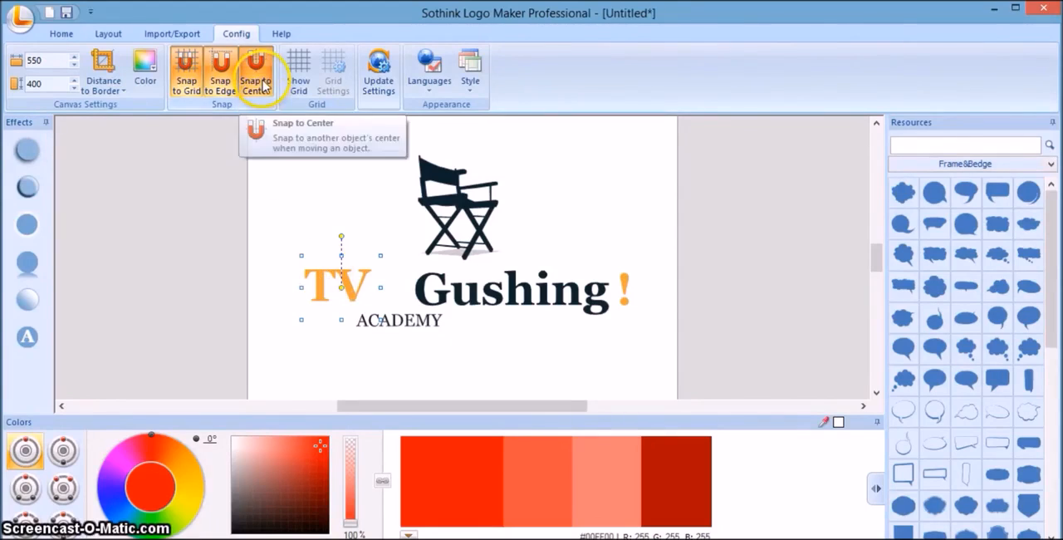
click(220, 83)
click(186, 83)
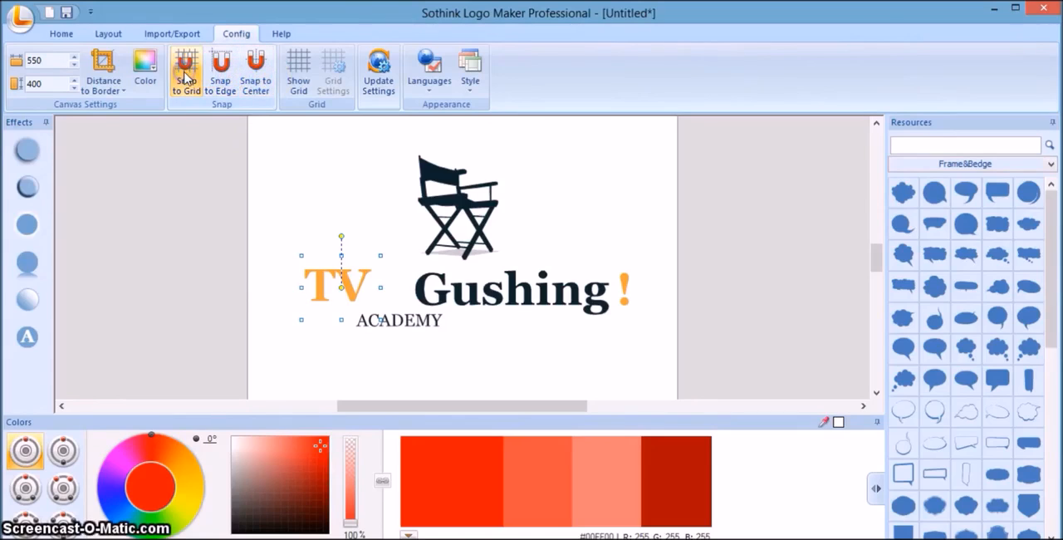
Move the words "TV" and "Gushing" toward each other until they adjoin as one title, and deselect them.
click(387, 243)
drag(332, 291, 375, 301)
click(420, 294)
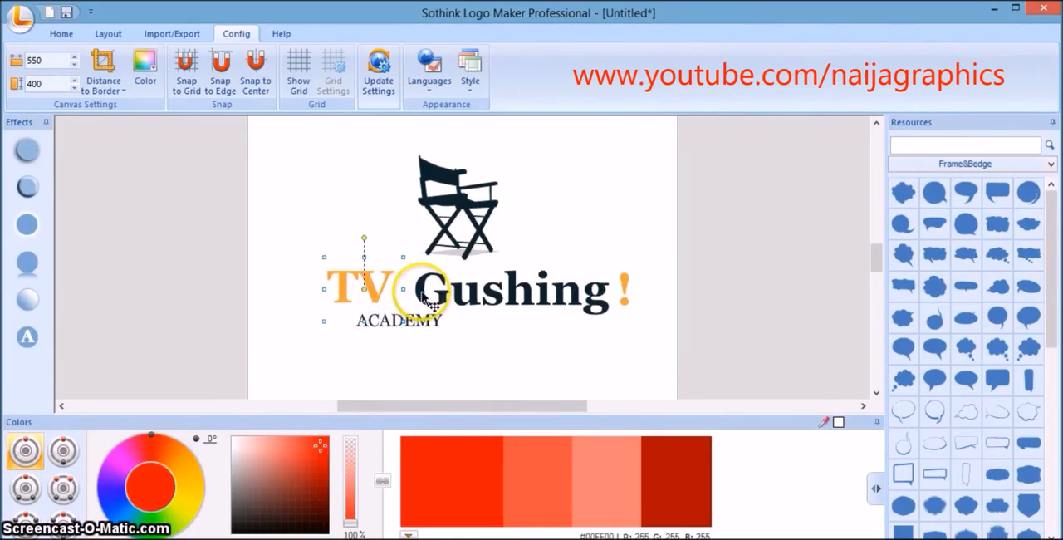
drag(422, 296, 412, 292)
click(373, 291)
drag(372, 290, 382, 297)
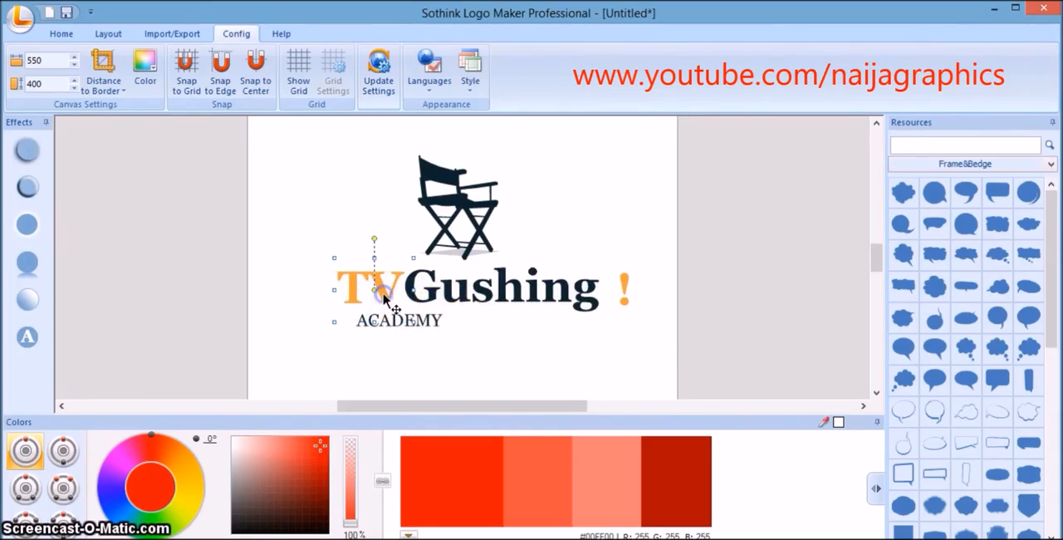
click(567, 341)
Move the orange exclamation mark left to sit directly after "Gushing" and deselect it.
click(627, 341)
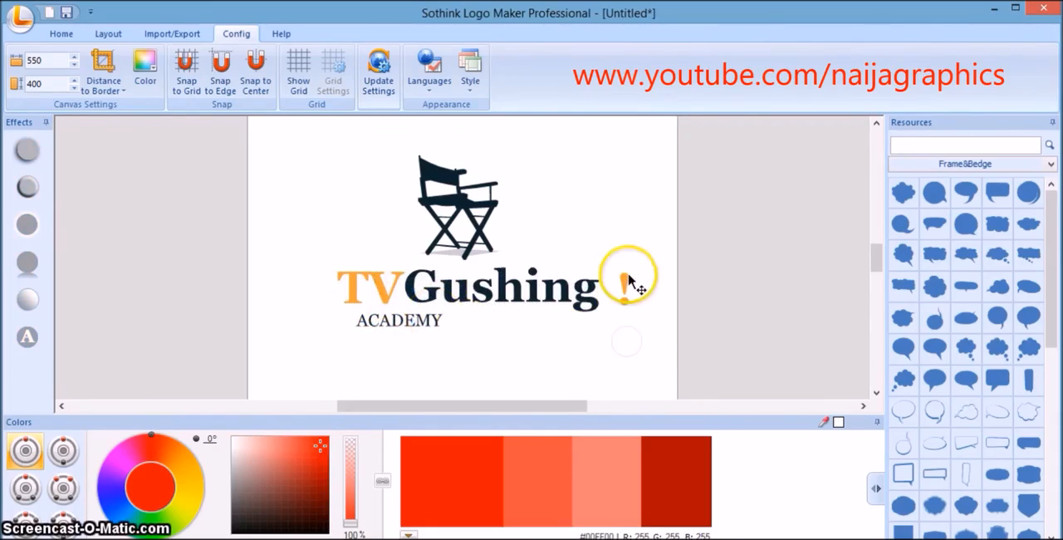
mouse_move(627, 278)
mouse_down()
mouse_move(608, 278)
mouse_move(611, 288)
mouse_up()
click(598, 340)
Align the "ACADEMY" tagline with the left edge of "TV", close beneath the title, and deselect it.
click(421, 327)
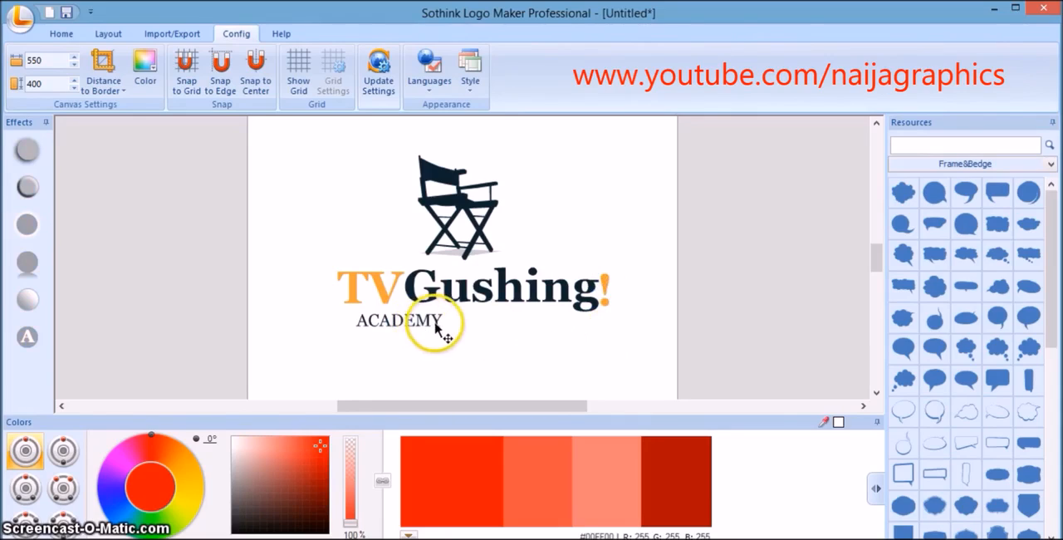
drag(437, 324, 423, 321)
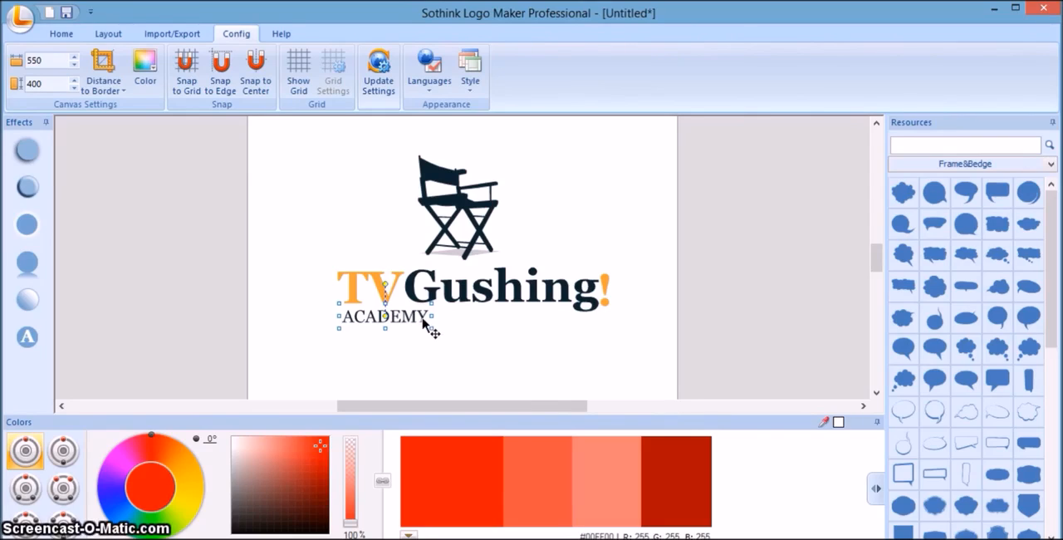
mouse_move(423, 320)
mouse_down()
mouse_move(503, 326)
mouse_move(418, 318)
mouse_up()
click(417, 317)
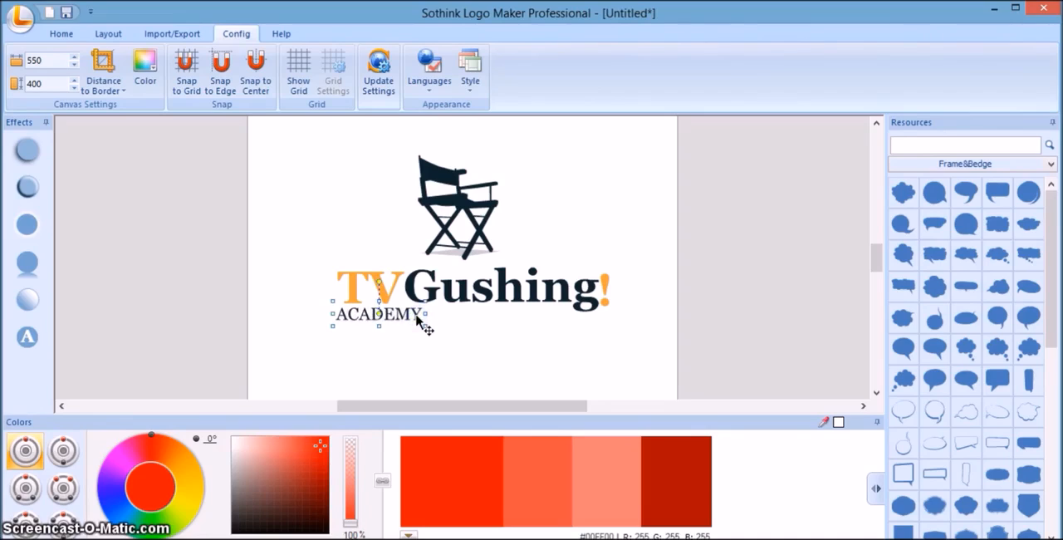
drag(417, 316, 417, 317)
click(423, 325)
click(449, 340)
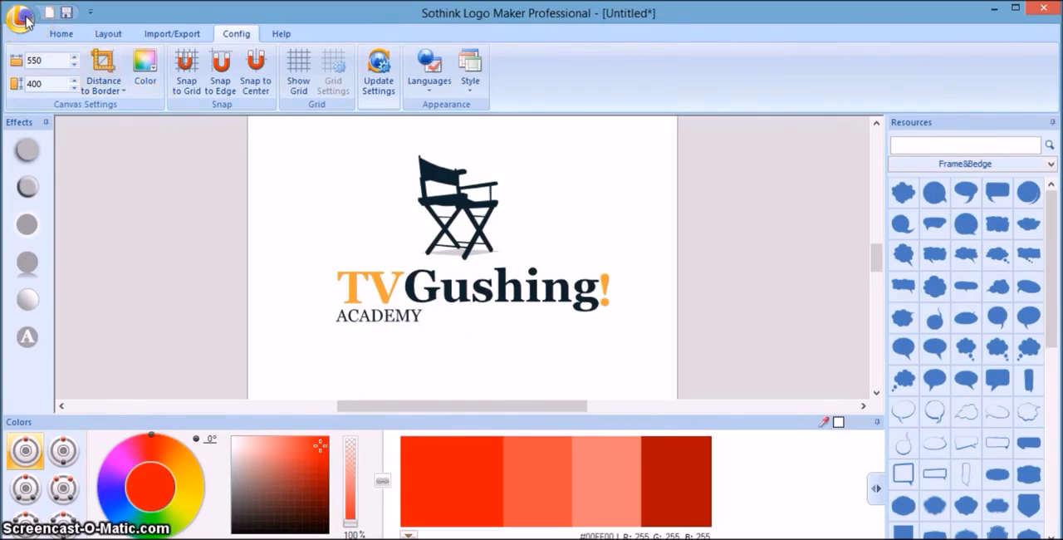
Open the template gallery for a new logo and show the Technology category.
click(28, 29)
click(62, 90)
click(317, 171)
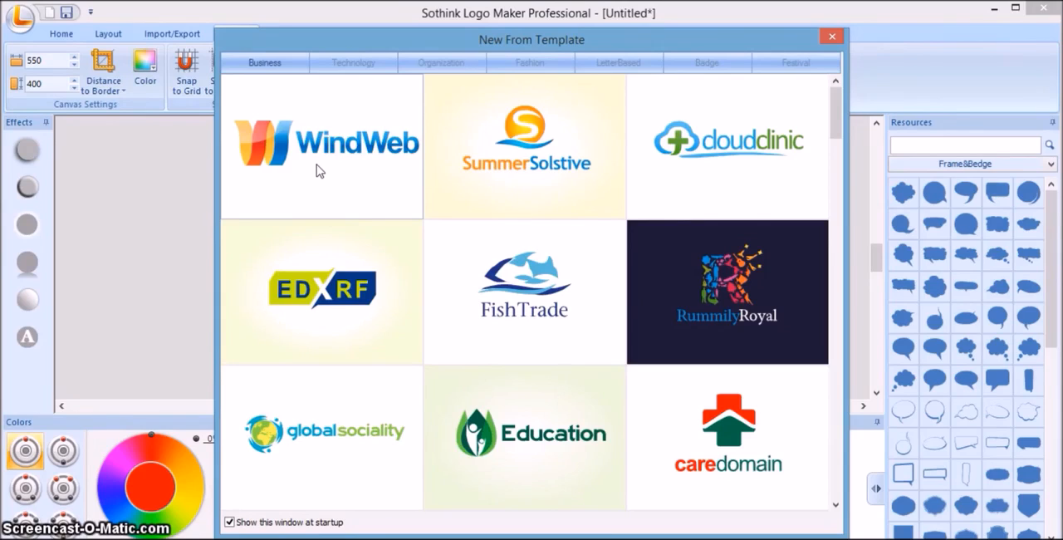
click(347, 193)
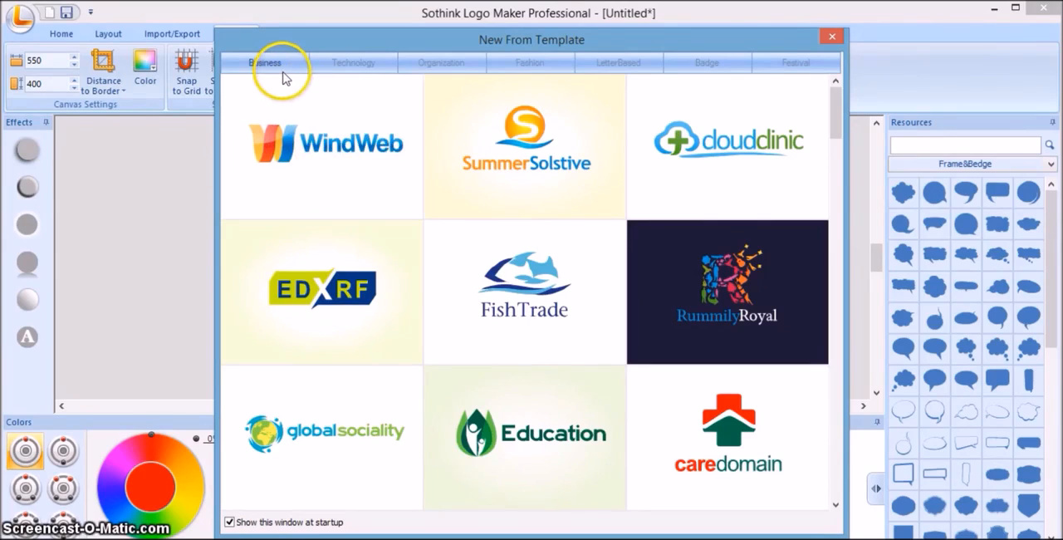
click(355, 64)
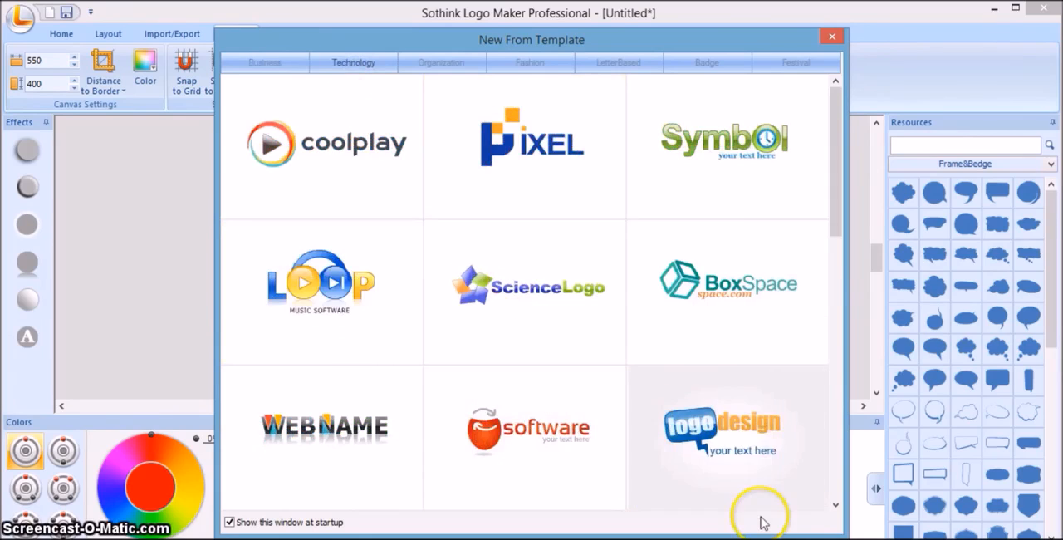
Create a new logo from the "Slogan Logo" Technology template, discarding the changes to the current logo.
click(837, 506)
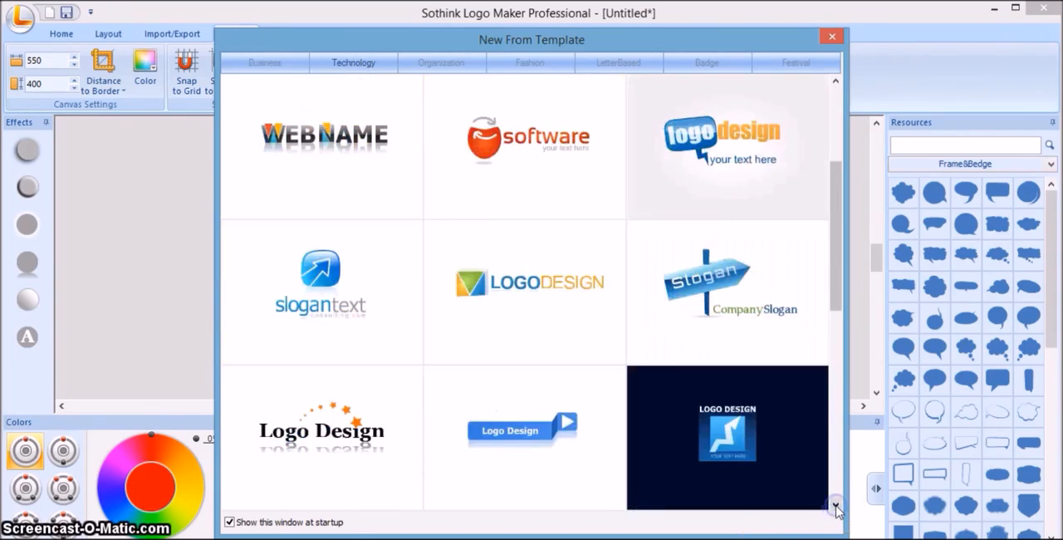
click(837, 506)
click(837, 506)
click(837, 506)
click(837, 506)
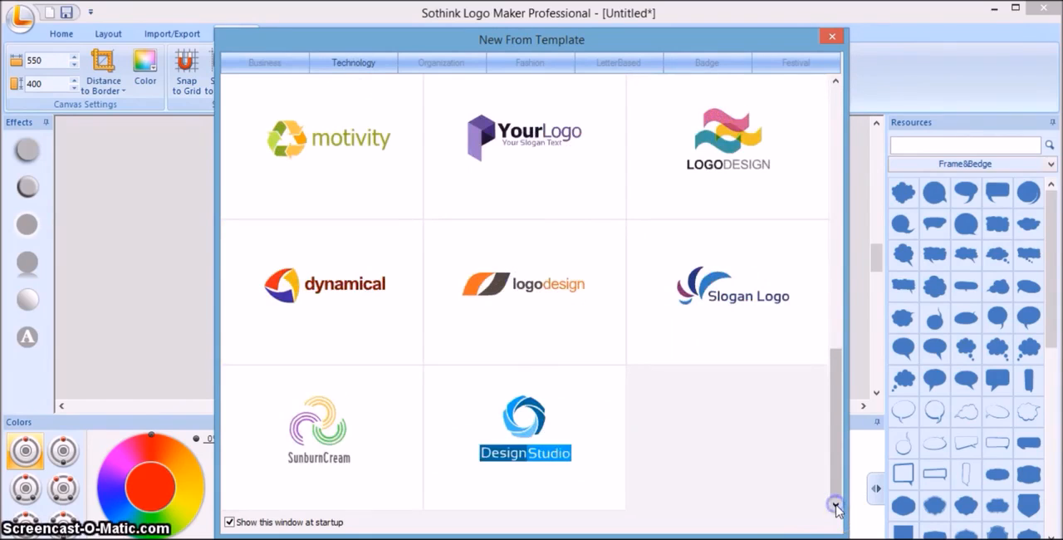
double_click(689, 266)
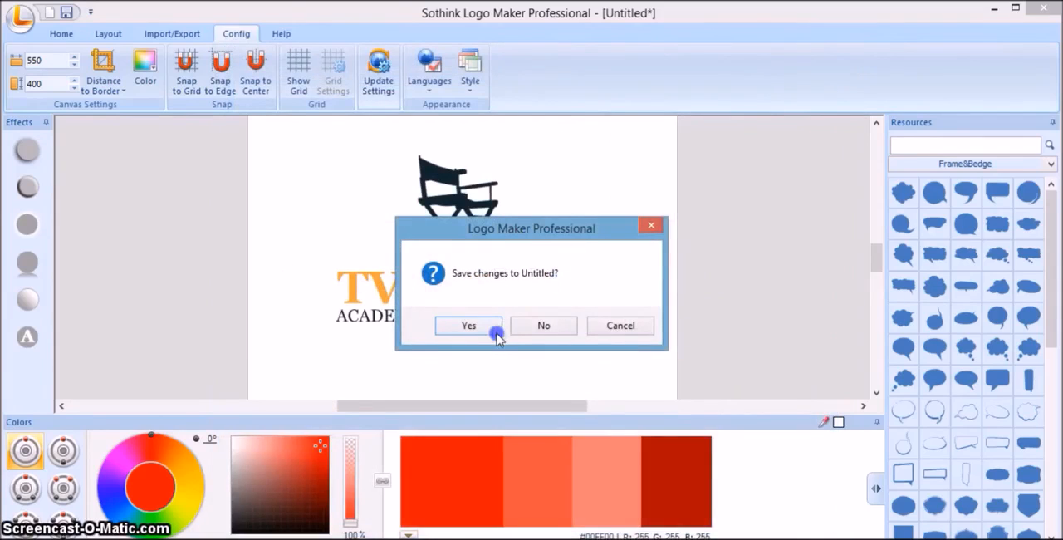
click(526, 326)
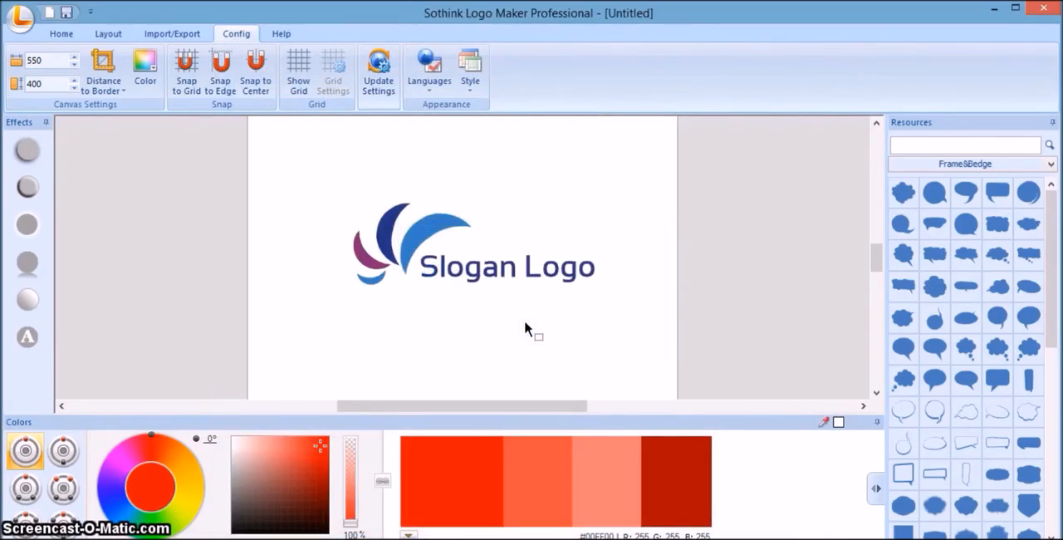
Replace the "Slogan Logo" text with "Techno Jives" and finish the text editing.
double_click(478, 282)
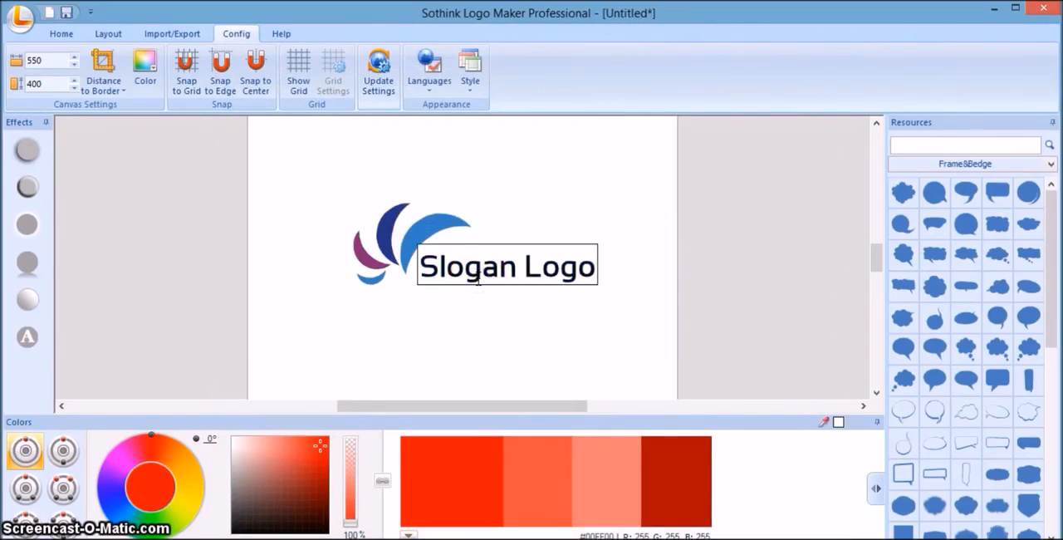
key(BackSpace)
key(BackSpace)
key(BackSpace)
key(BackSpace)
key(BackSpace)
key(BackSpace)
key(BackSpace)
key(BackSpace)
key(BackSpace)
key(BackSpace)
key(BackSpace)
text(Te)
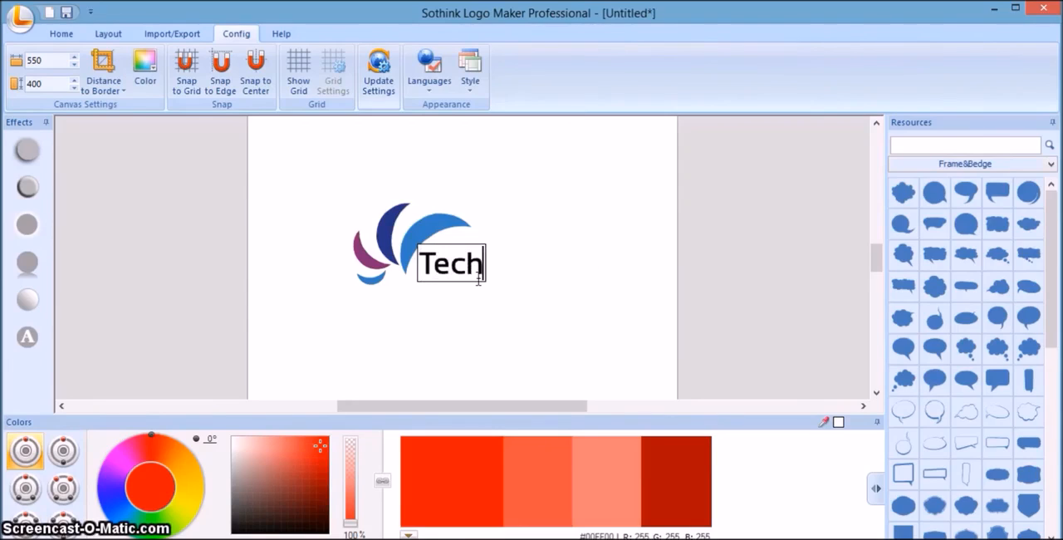
text(ch)
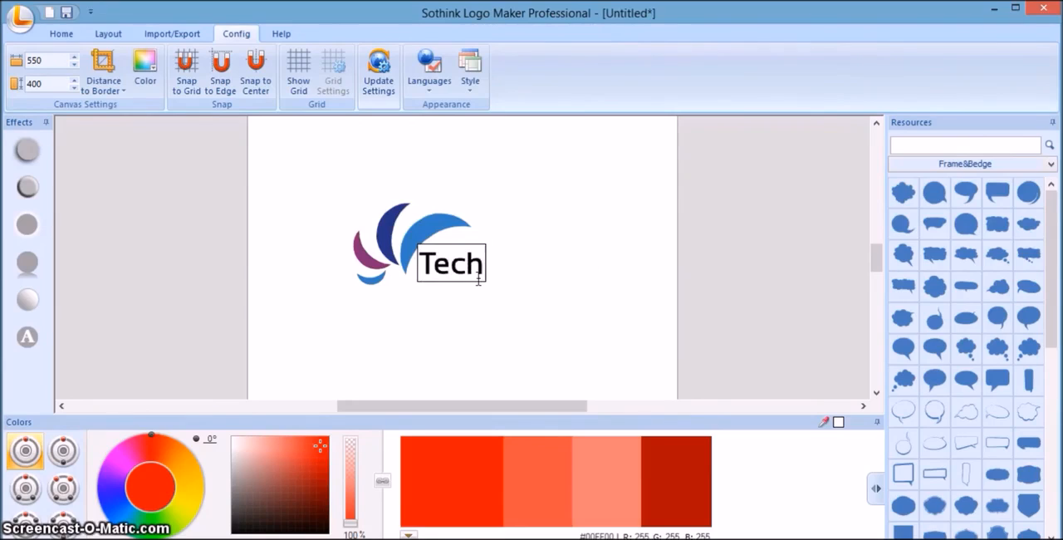
text(no)
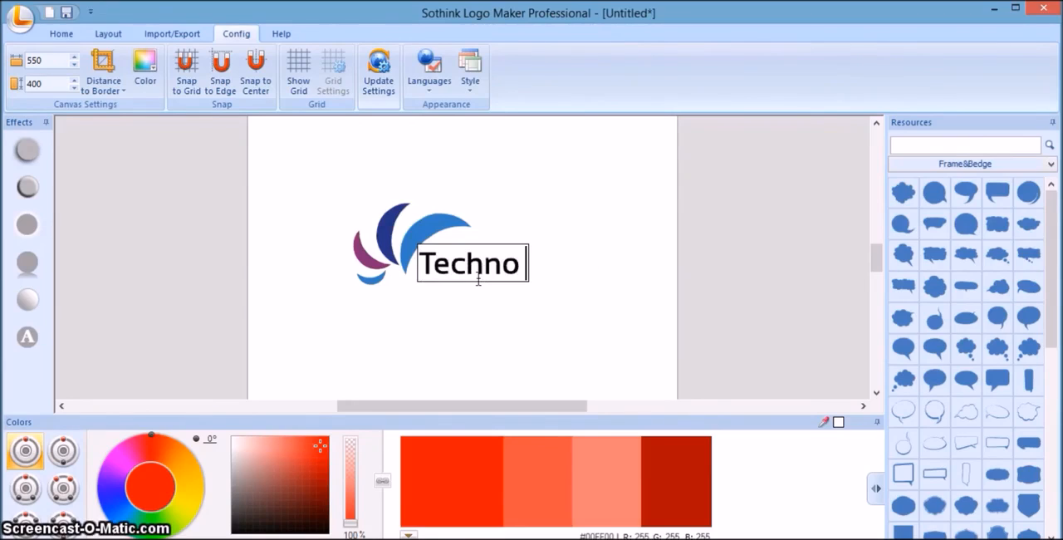
text( Jive)
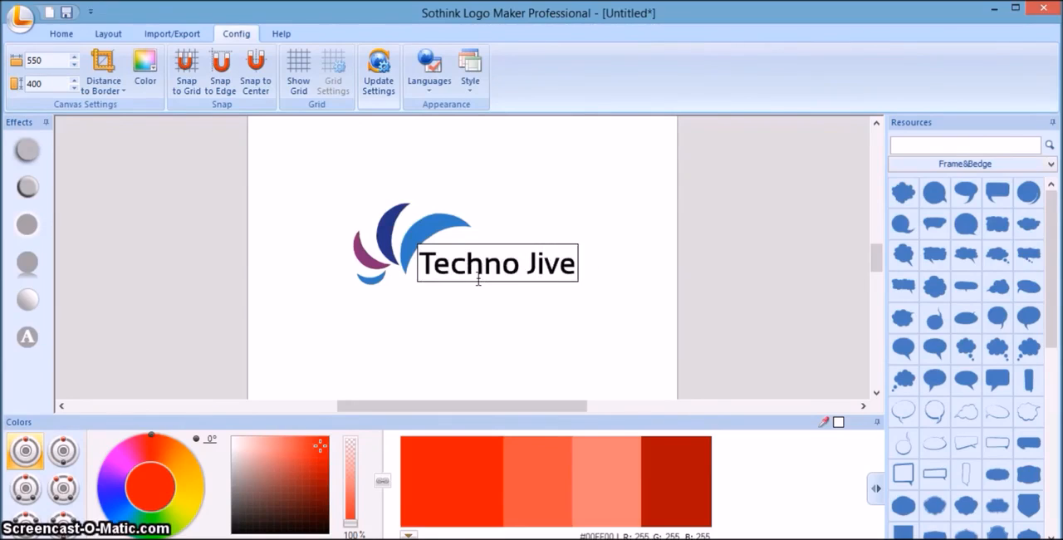
text(s)
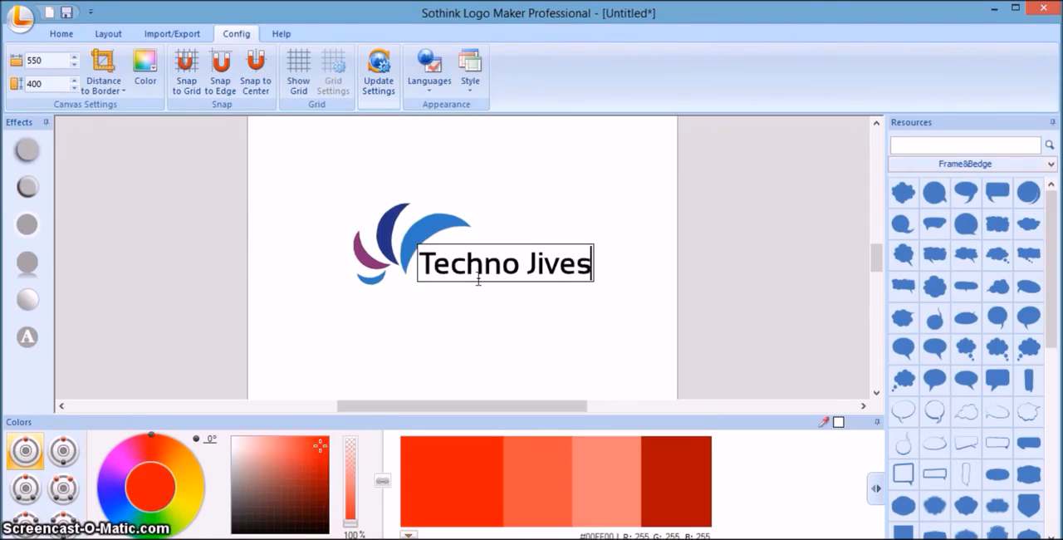
click(480, 176)
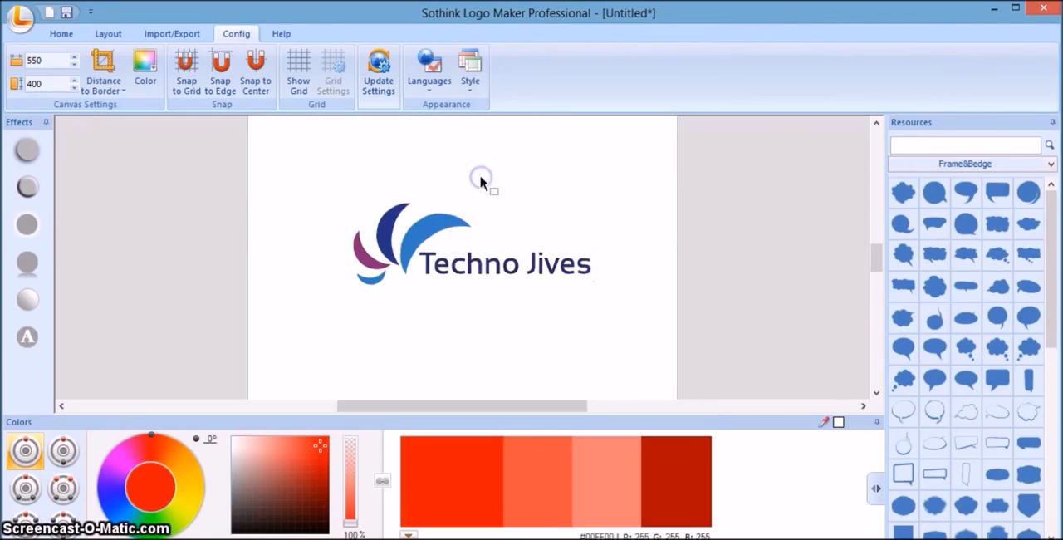
Nudge the "Techno Jives" text slightly down and to the right below the crescents, and deselect it.
click(515, 272)
drag(516, 271, 519, 277)
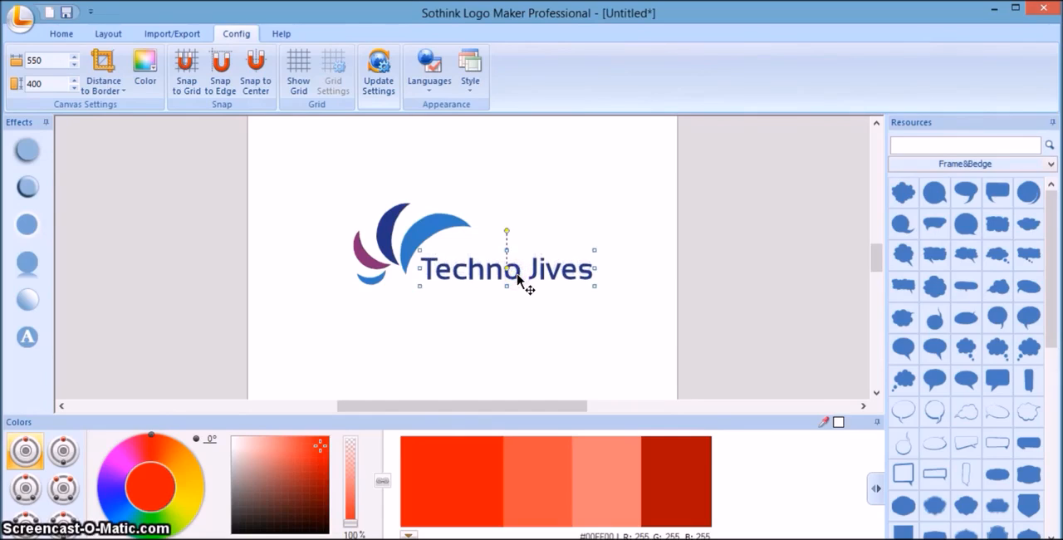
click(569, 173)
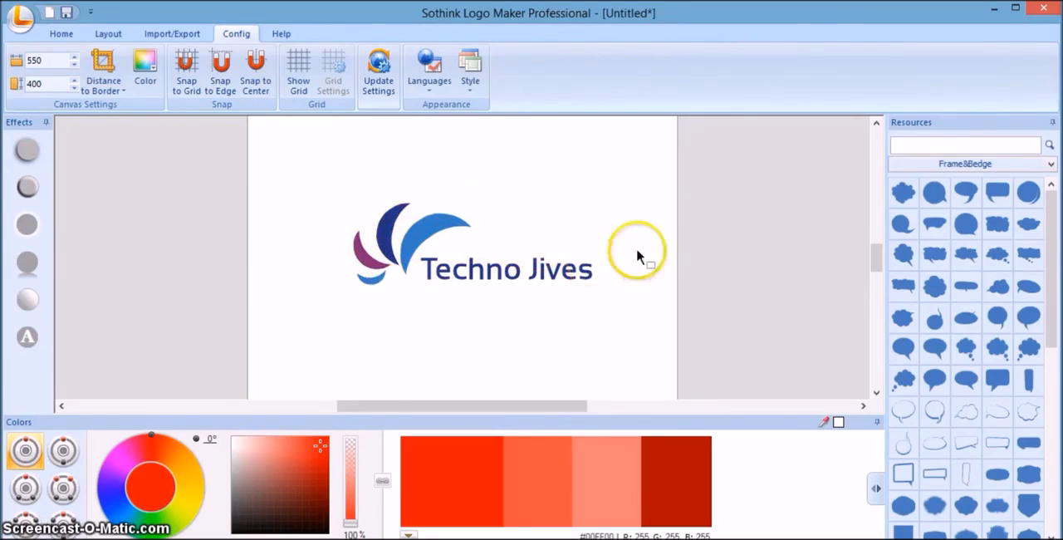
Replace the logo's dark blue crescent with the Shape-Assembled circle that has a four-pointed star cut-out.
click(925, 166)
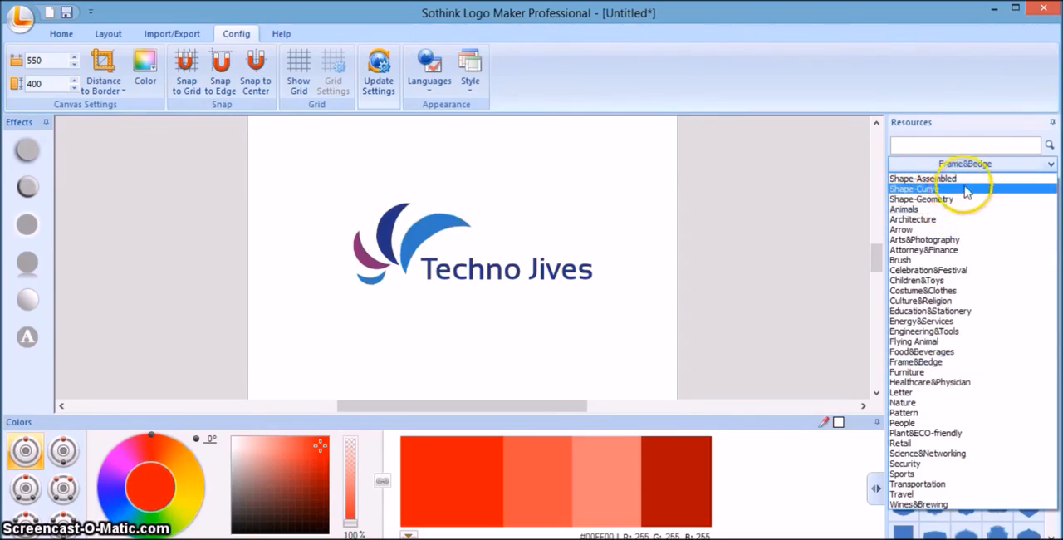
click(955, 178)
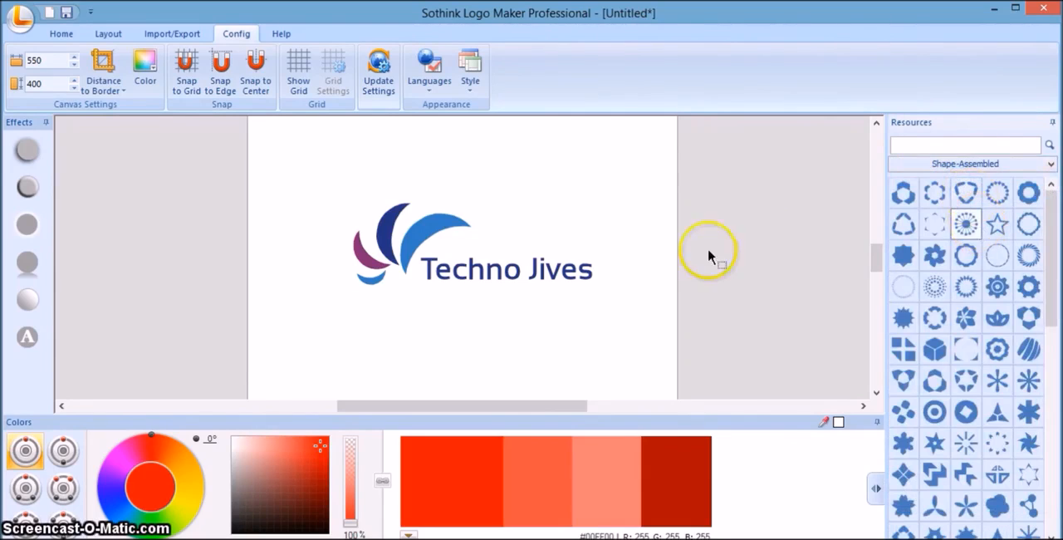
click(392, 229)
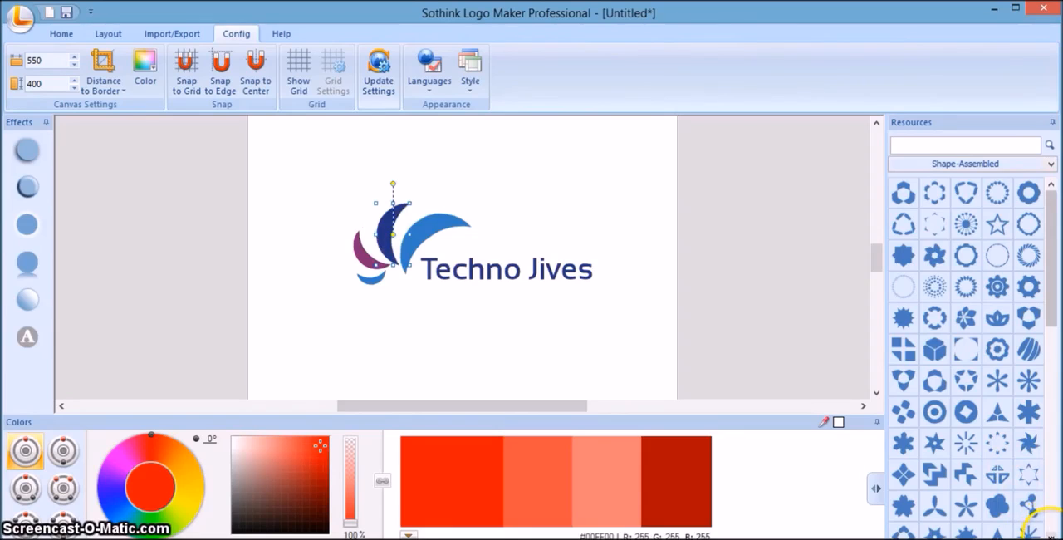
scroll(1030, 521, down, 5)
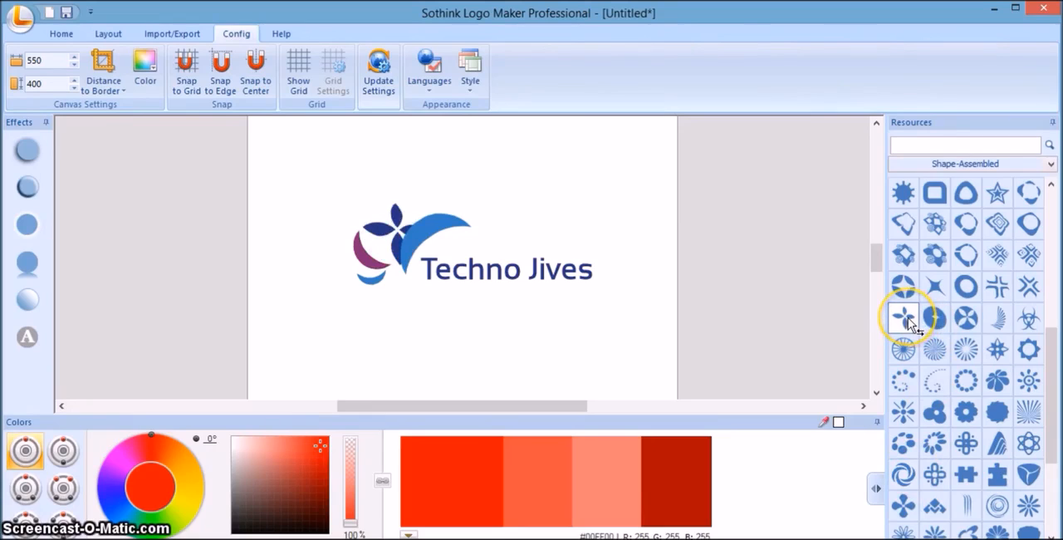
click(903, 292)
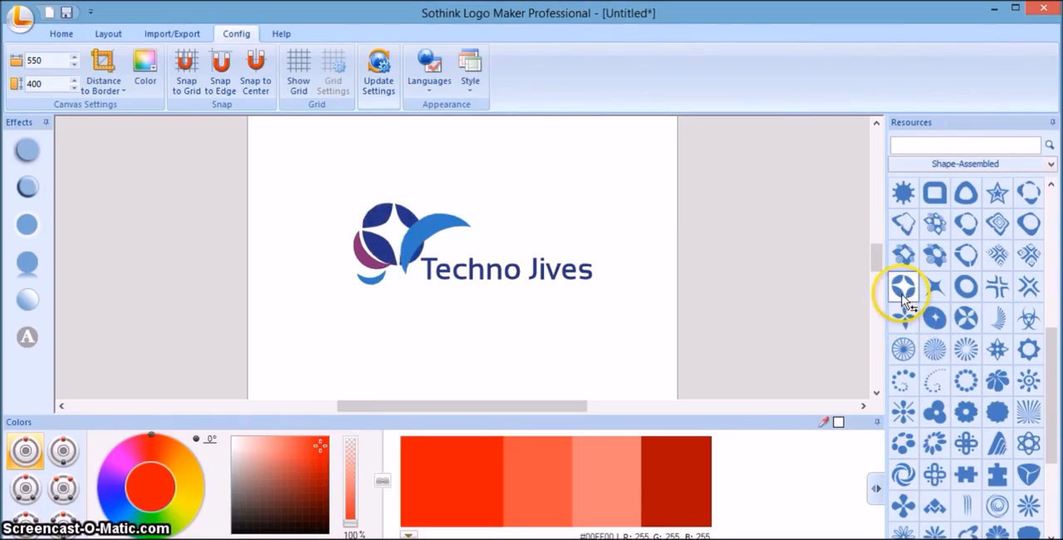
click(903, 289)
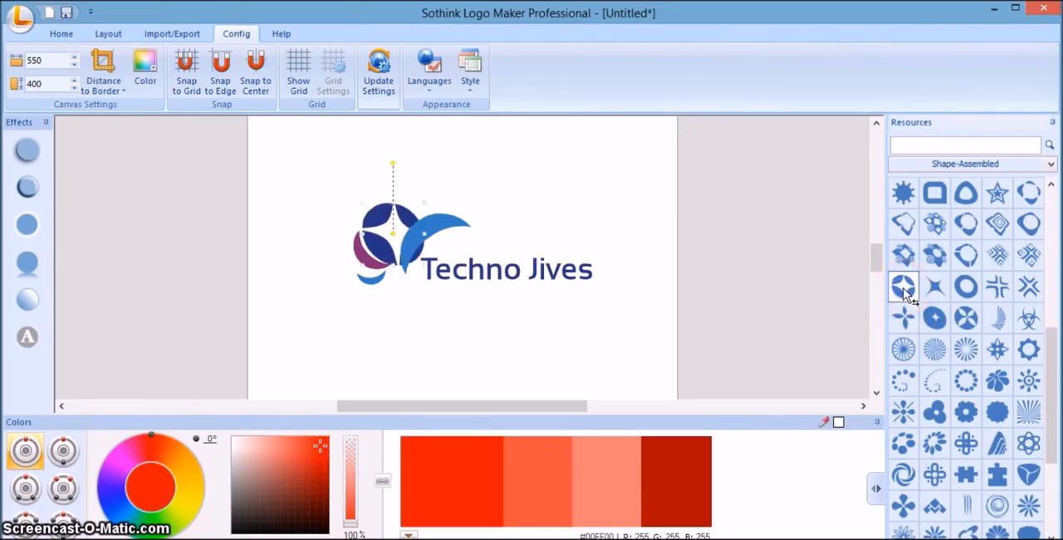
Shift the small blue crescent and the purple crescent slightly left, away from the dark blue circle.
click(377, 286)
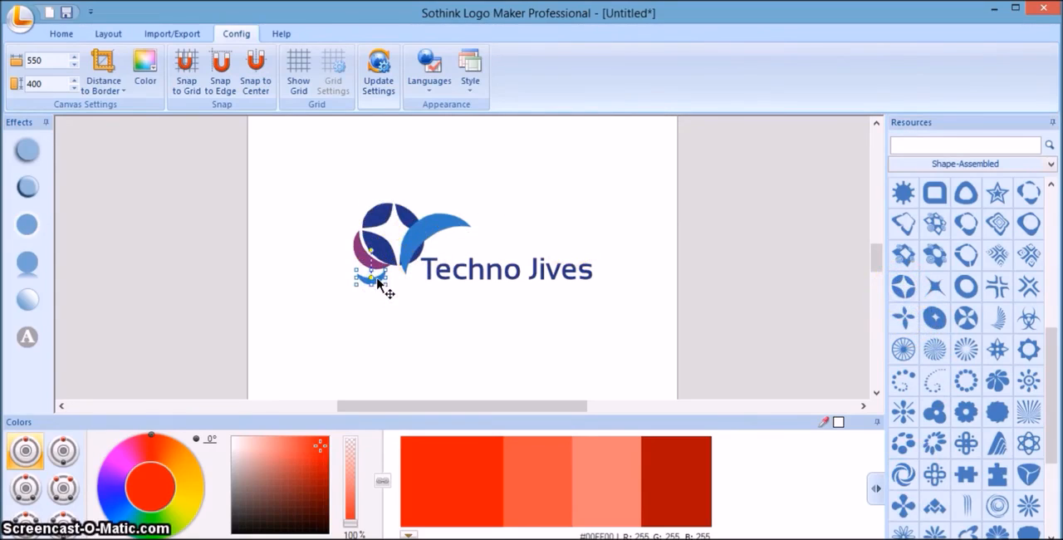
drag(377, 279, 371, 280)
click(366, 249)
drag(357, 247, 349, 250)
Move the large light blue crescent above the dark blue circle, rotate it clockwise into an arch over it, and deselect it.
click(434, 226)
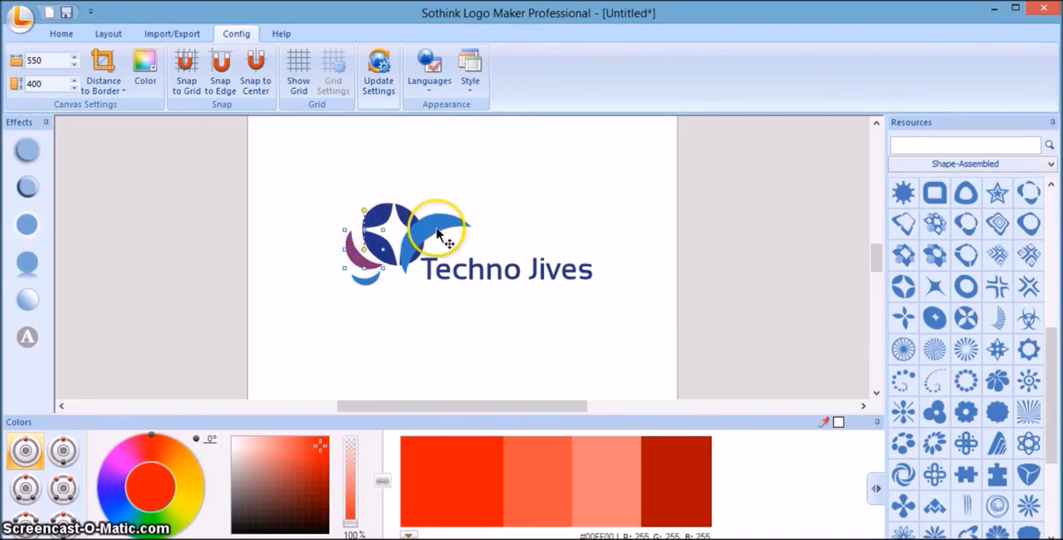
drag(431, 233, 381, 186)
drag(386, 149, 419, 197)
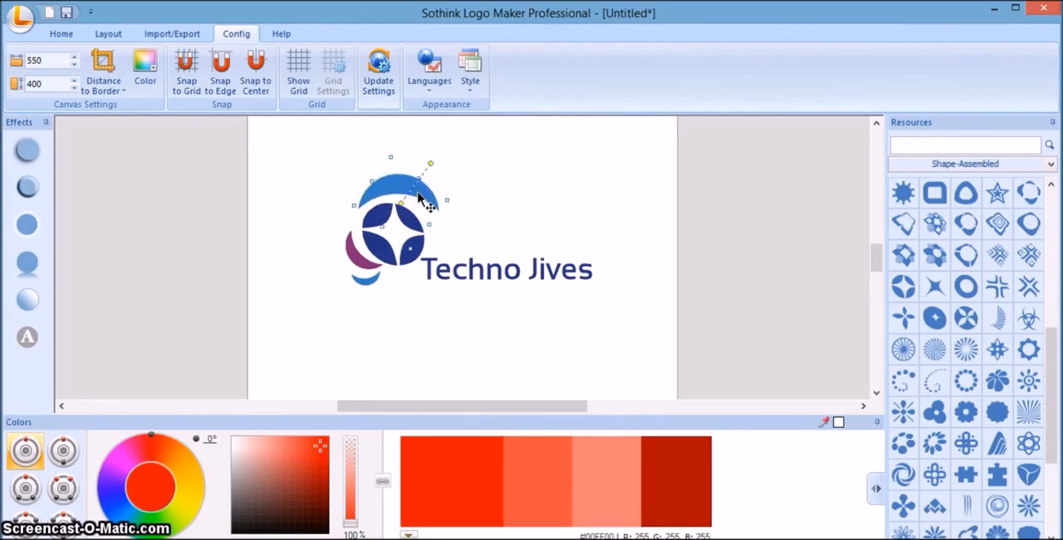
click(447, 333)
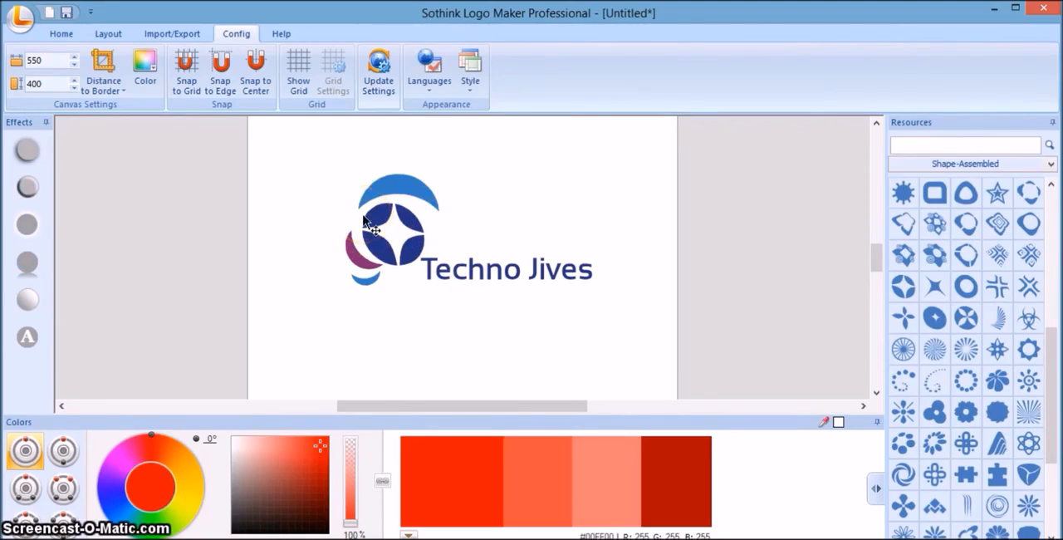
Open the template gallery for a new logo and look through the Organization and Fashion categories.
click(64, 36)
click(20, 17)
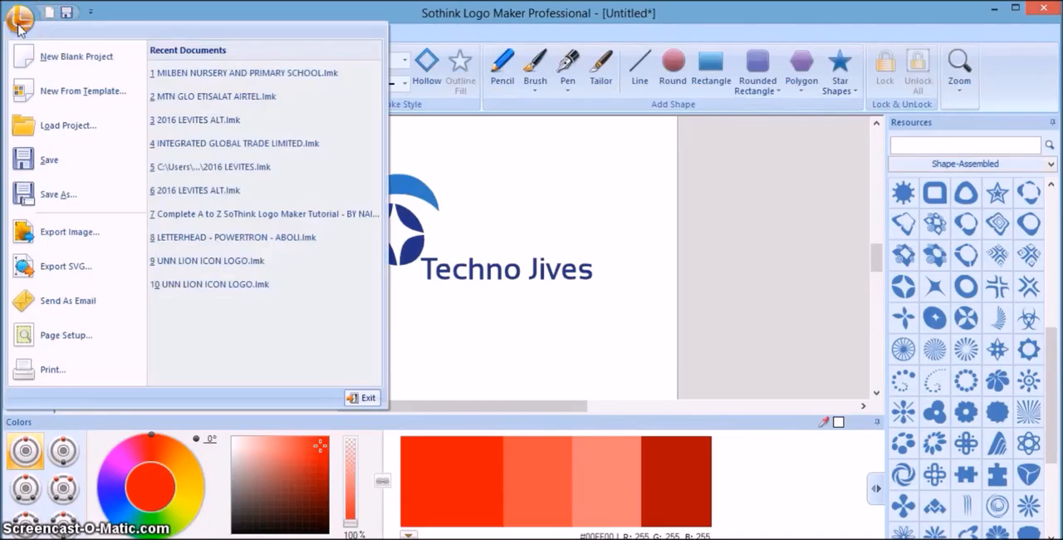
click(73, 96)
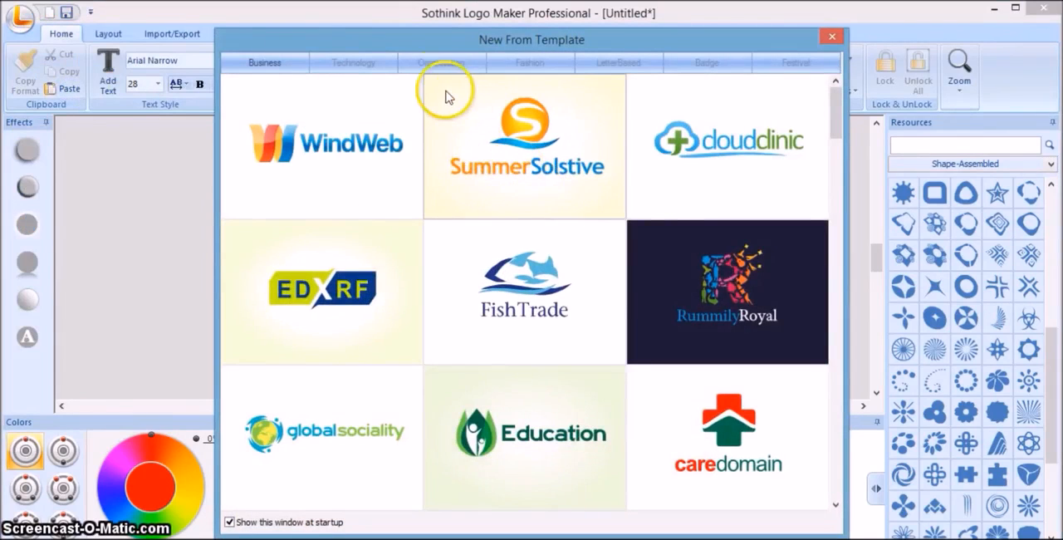
click(432, 65)
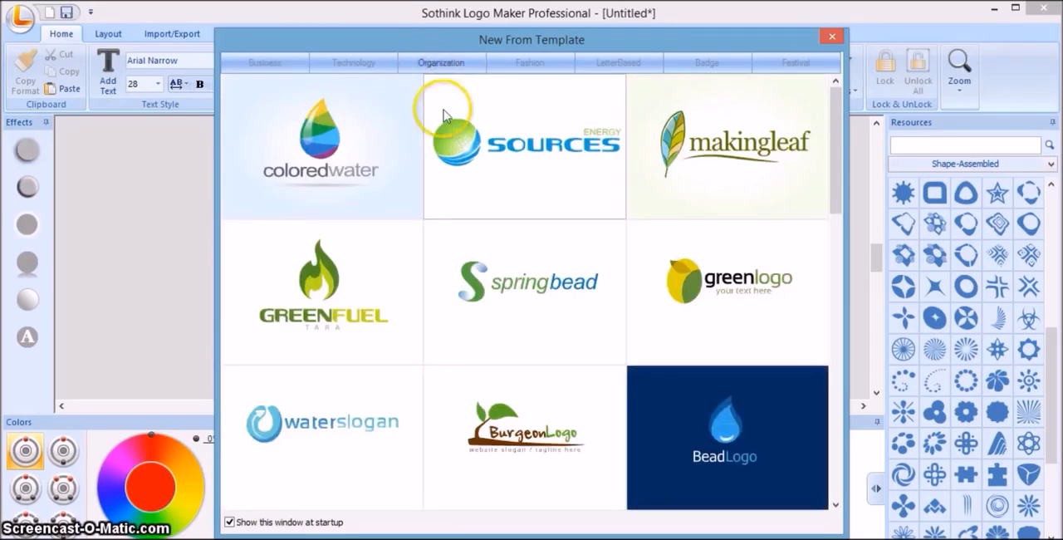
click(518, 70)
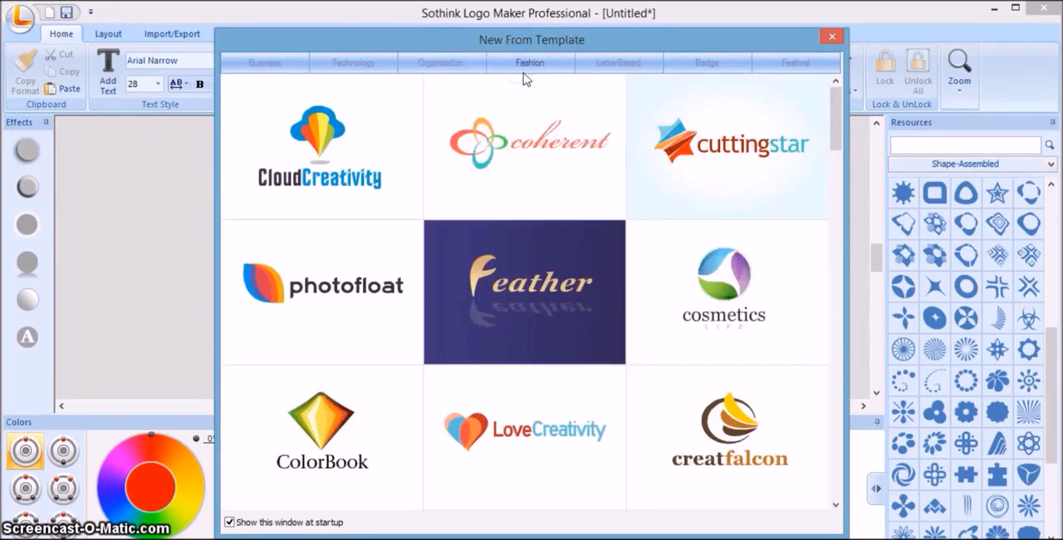
Create a new logo from the "PaperFold" LetterBased template, discarding the changes to the current logo.
click(614, 70)
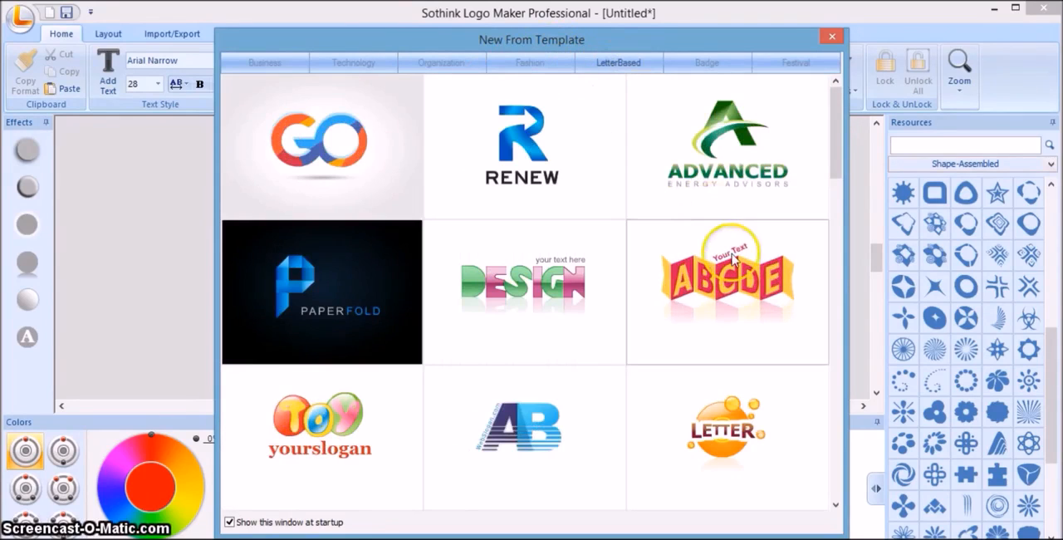
click(836, 505)
scroll(836, 505, down, 6)
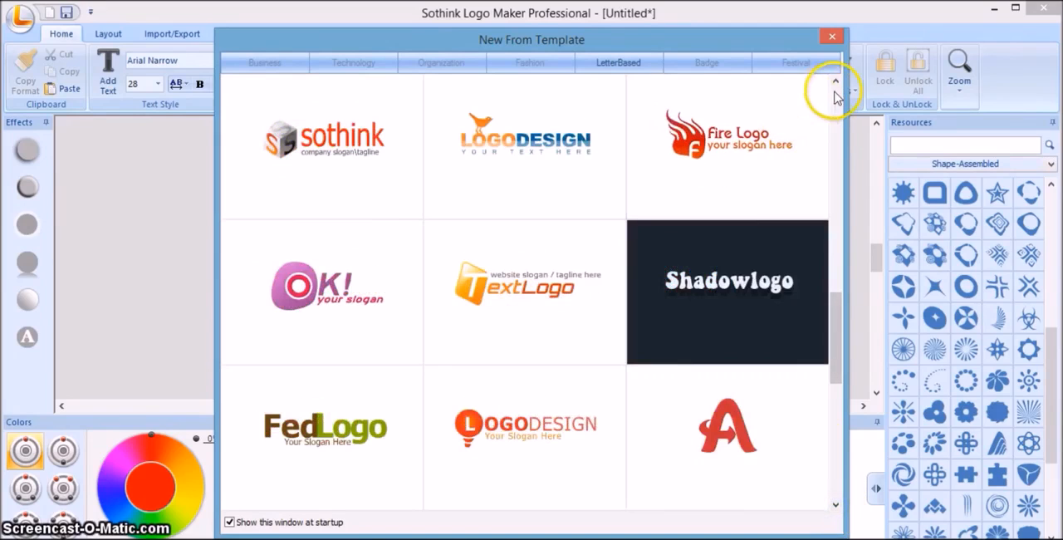
scroll(835, 81, up, 5)
scroll(833, 83, up, 3)
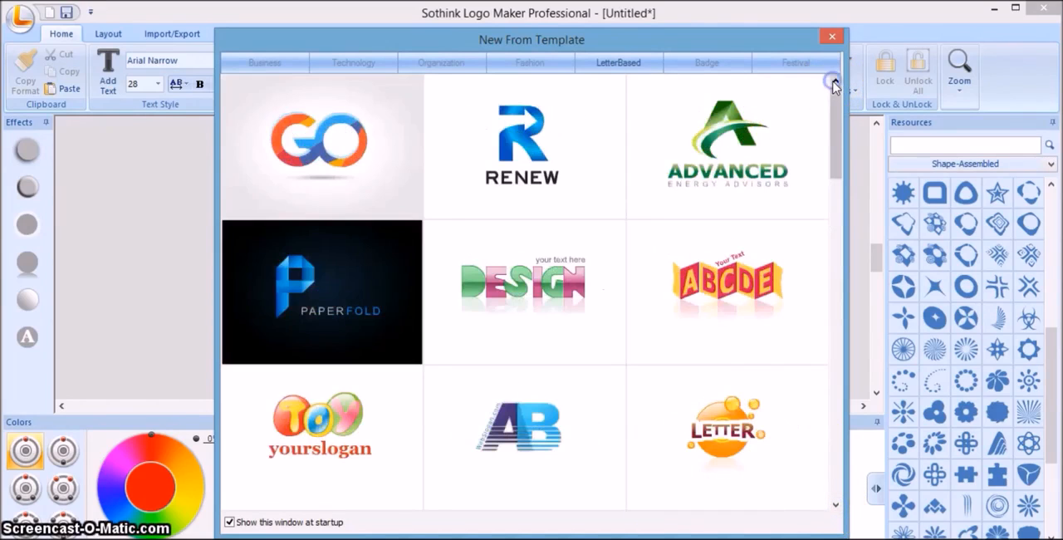
double_click(290, 289)
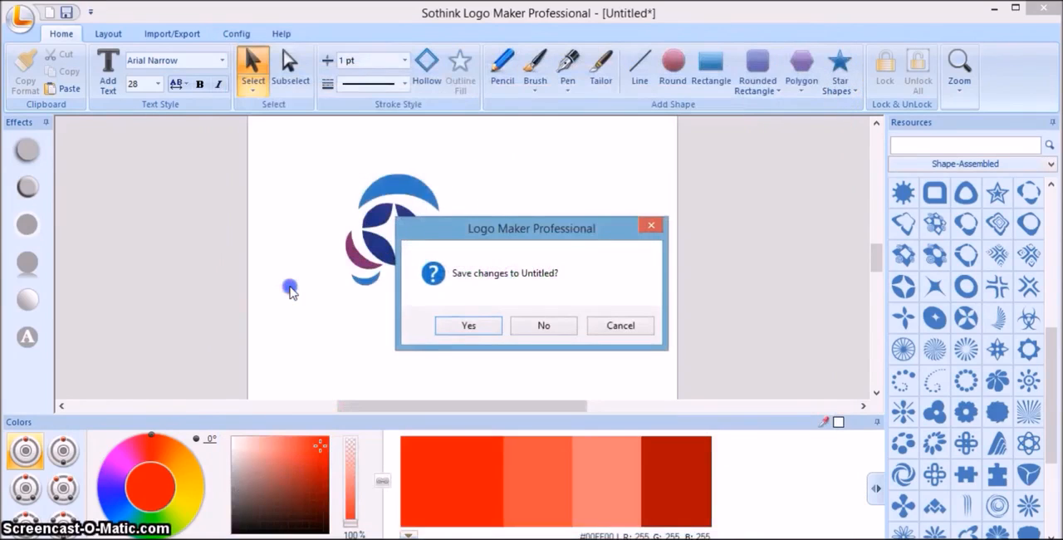
click(530, 325)
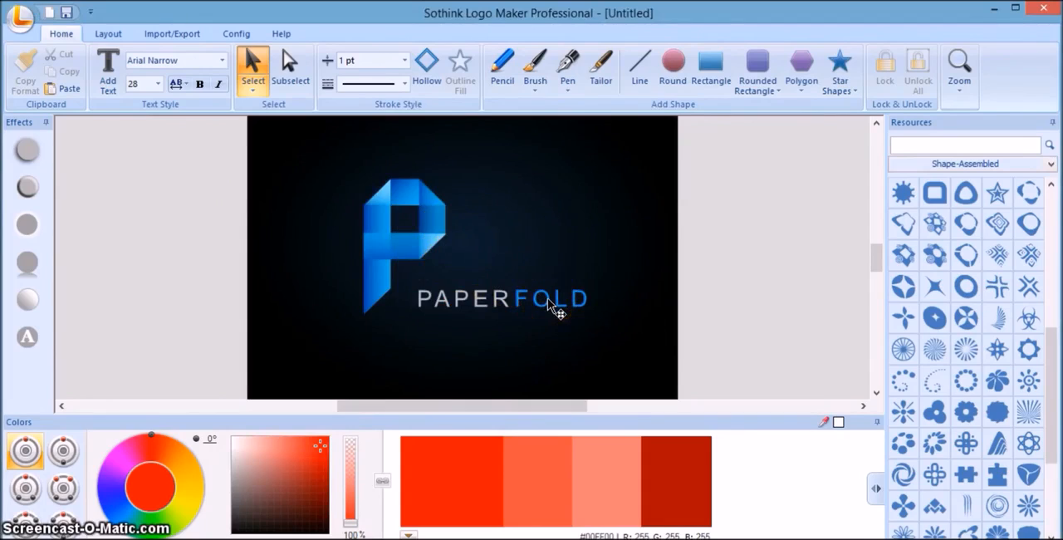
Replace the word "FOLD" in the logo text with "INC" and finish the text editing.
double_click(550, 304)
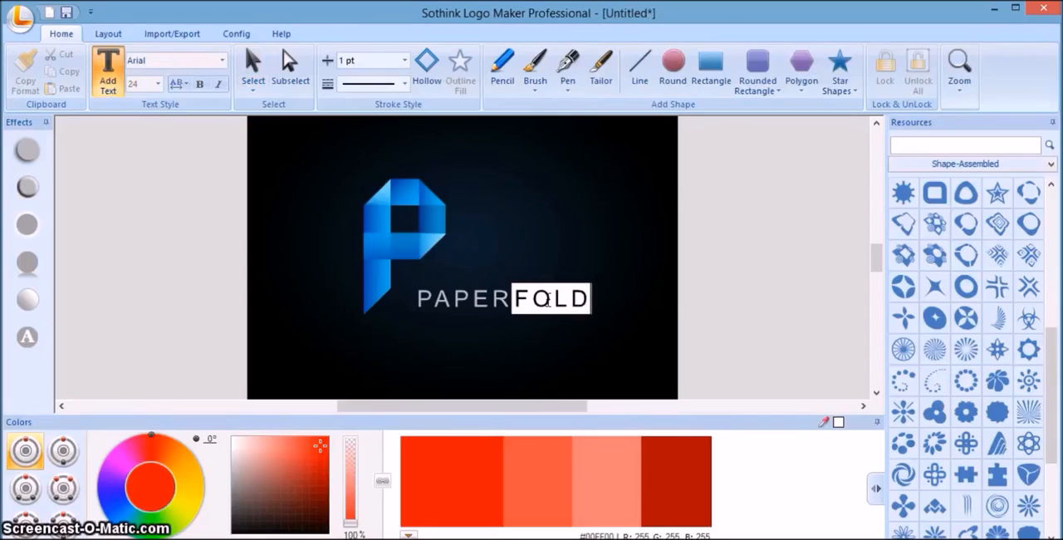
key(BackSpace)
key(BackSpace)
key(BackSpace)
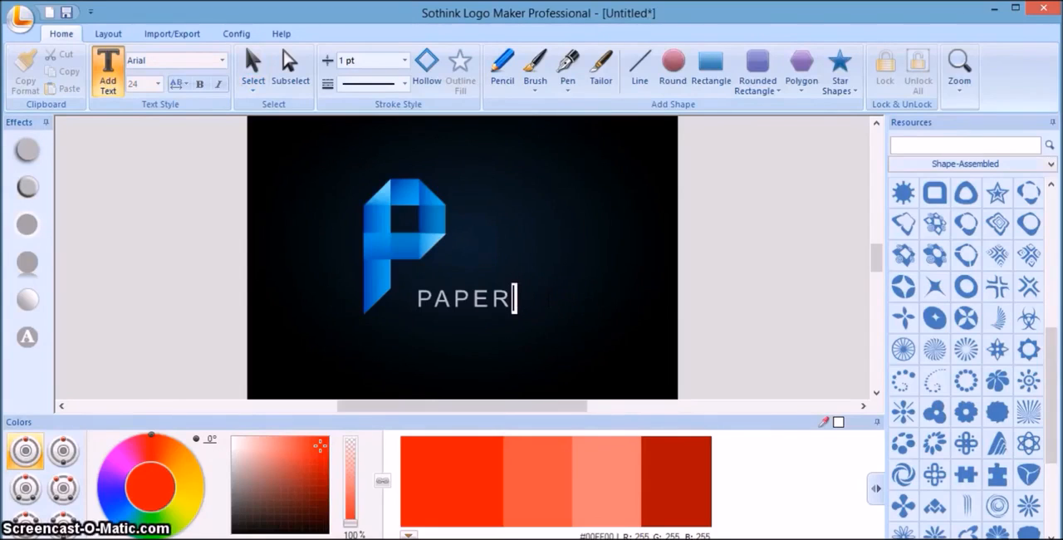
text(INC)
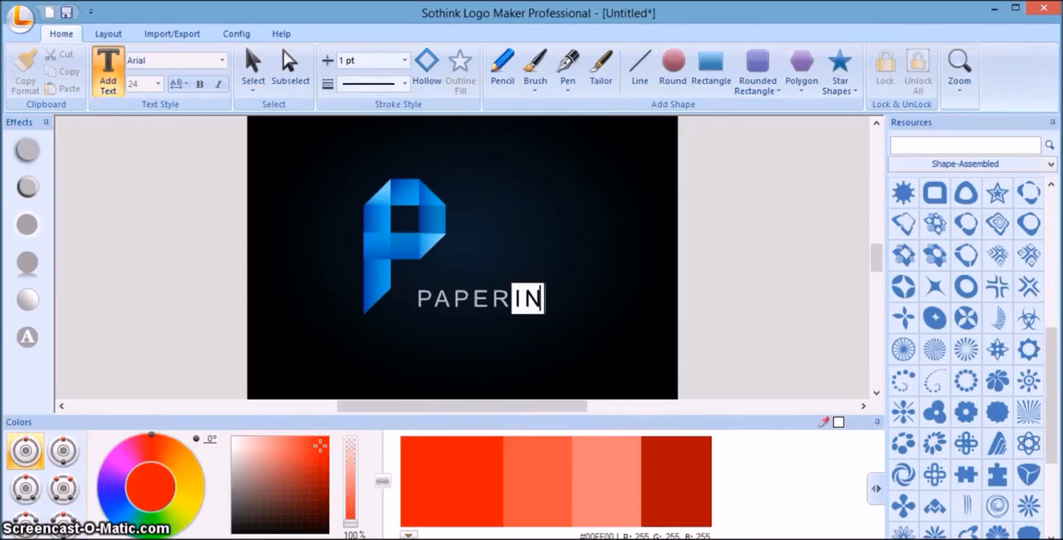
click(761, 296)
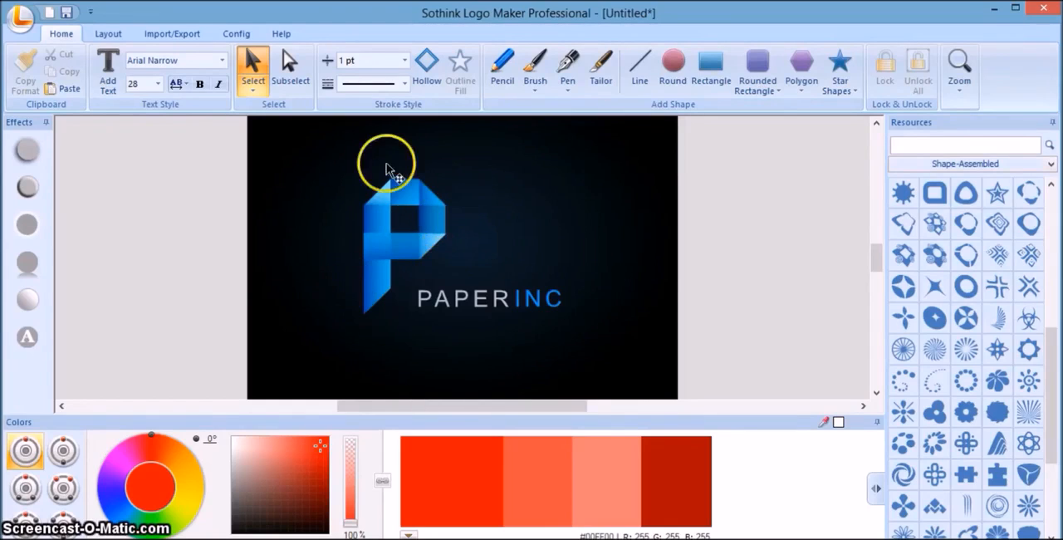
Pull the folded "P" apart by moving its lower-right triangle and right-hand piece away and shifting its long upright left.
click(420, 249)
drag(422, 246, 449, 149)
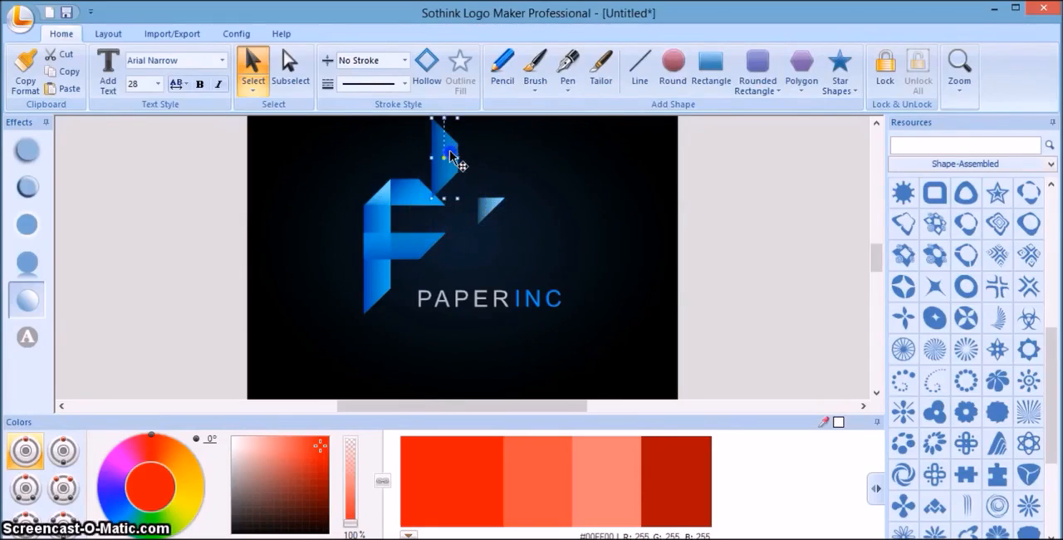
click(380, 226)
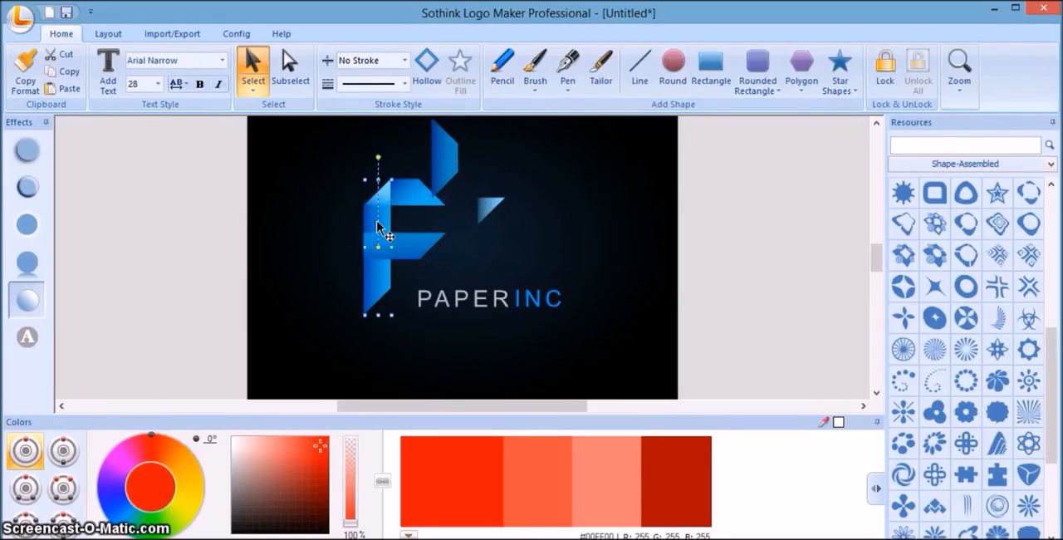
drag(365, 224, 342, 225)
Move the middle bar of the "P" slightly right and down, and rotate it counter-clockwise into a steep diagonal.
click(391, 245)
drag(396, 247, 421, 253)
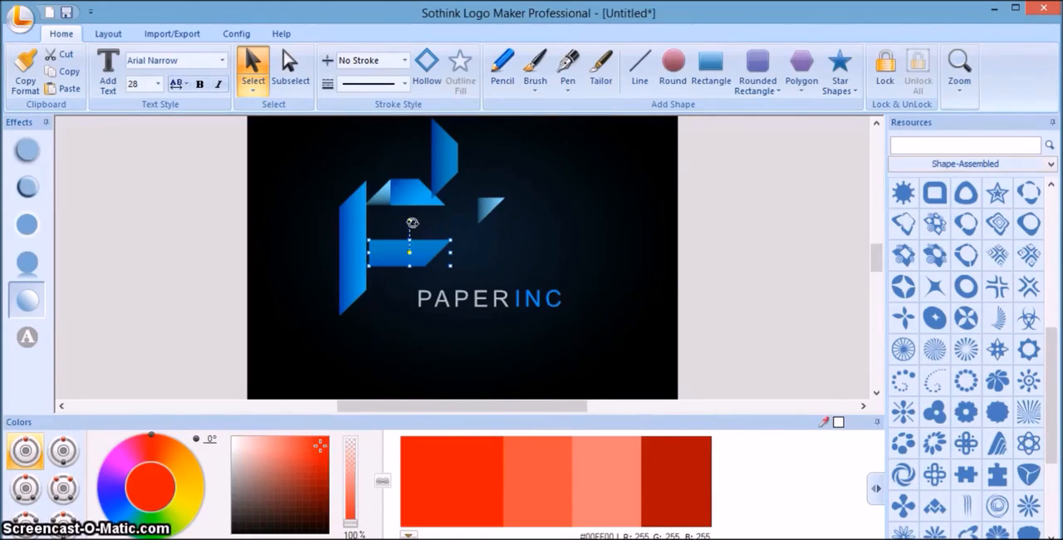
click(414, 228)
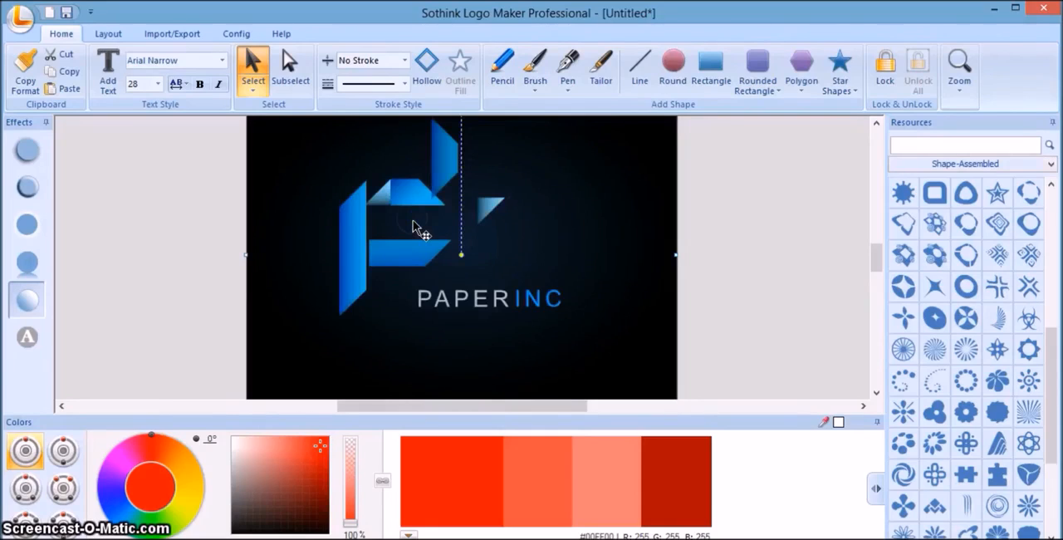
click(411, 215)
click(412, 245)
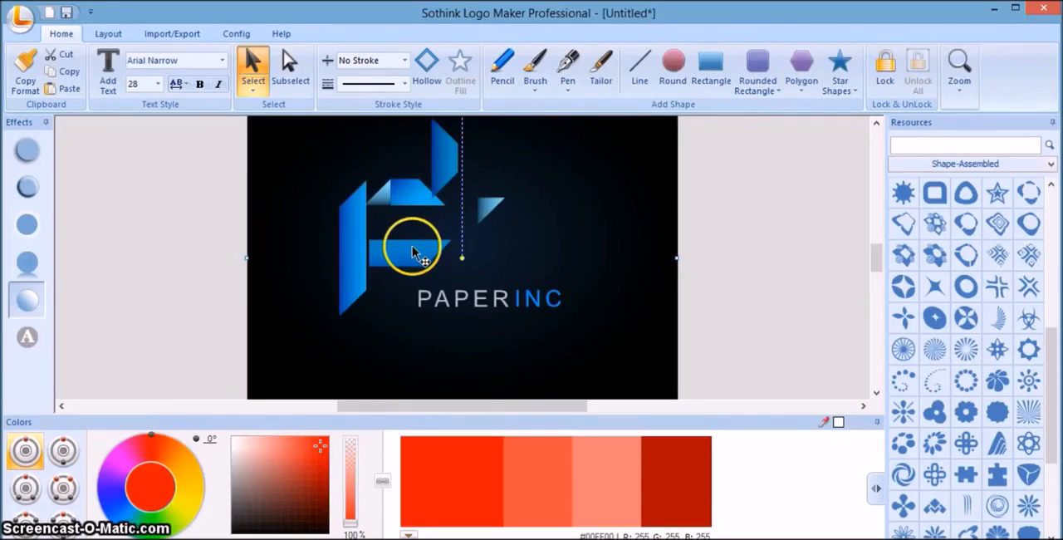
drag(408, 221, 395, 220)
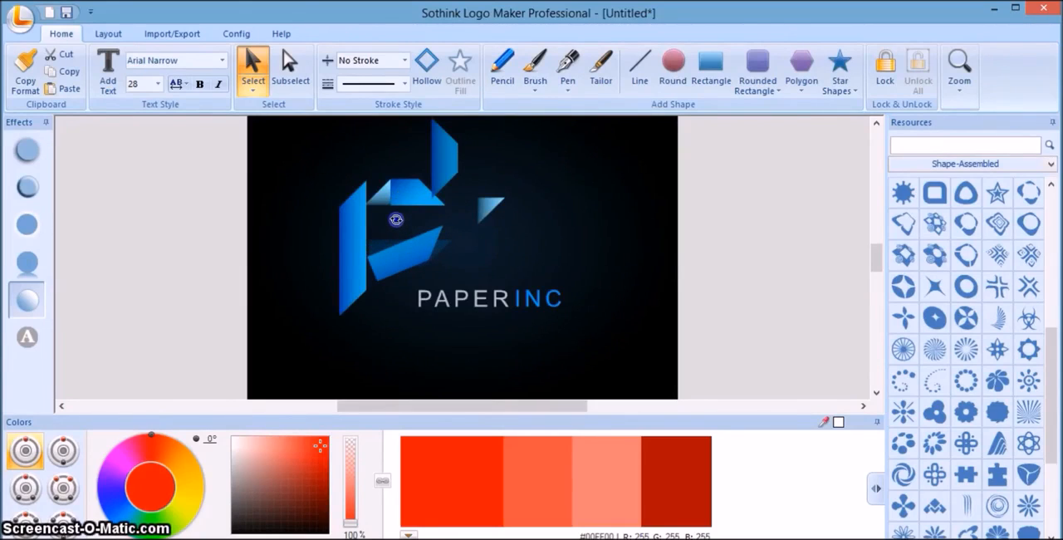
mouse_move(395, 219)
mouse_down()
mouse_move(383, 291)
mouse_move(380, 237)
mouse_move(396, 238)
mouse_up()
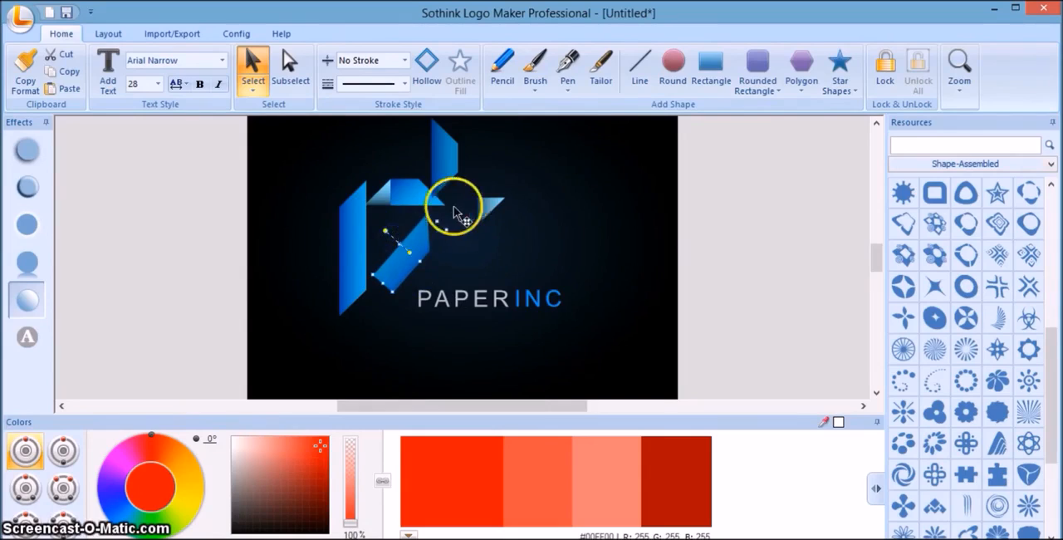
Delete the small light triangle at the upper-left fold of the "P" and the loose triangle to its right.
click(382, 192)
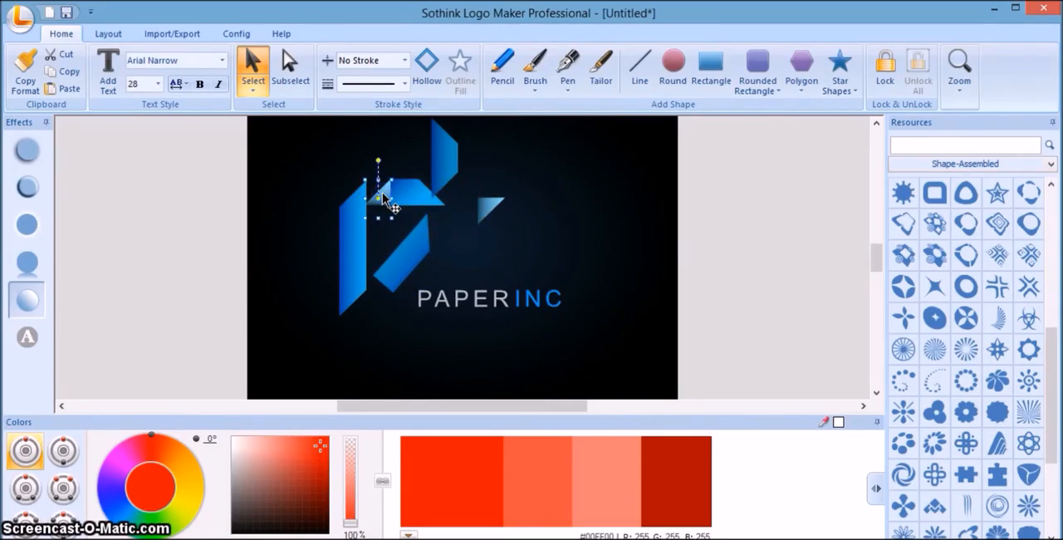
drag(382, 192, 369, 155)
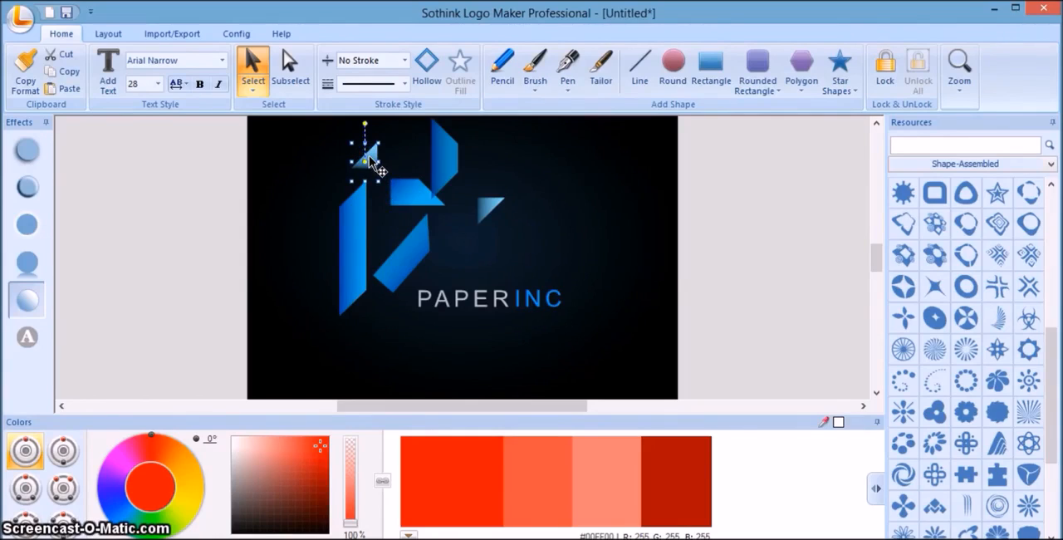
right_click(369, 156)
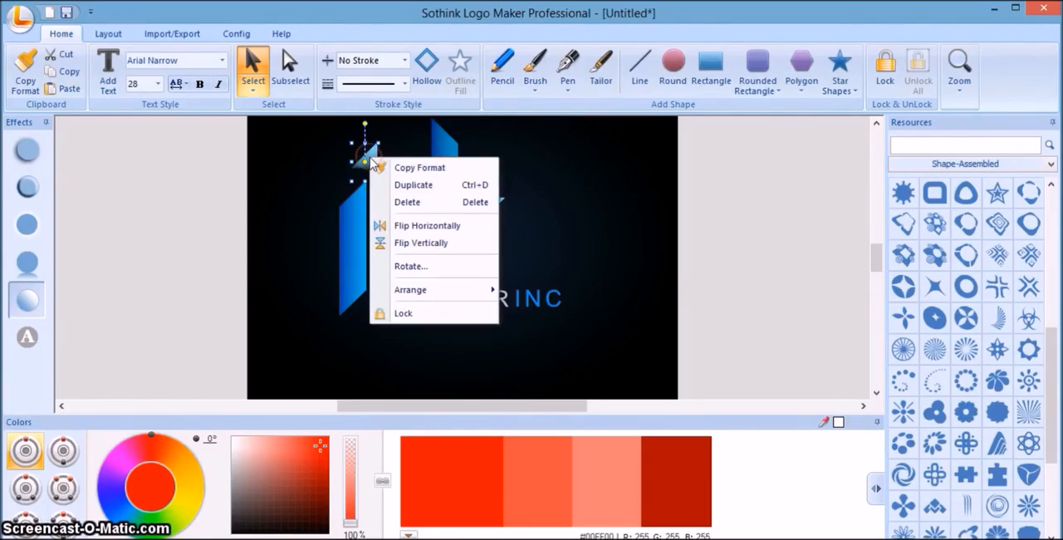
click(426, 214)
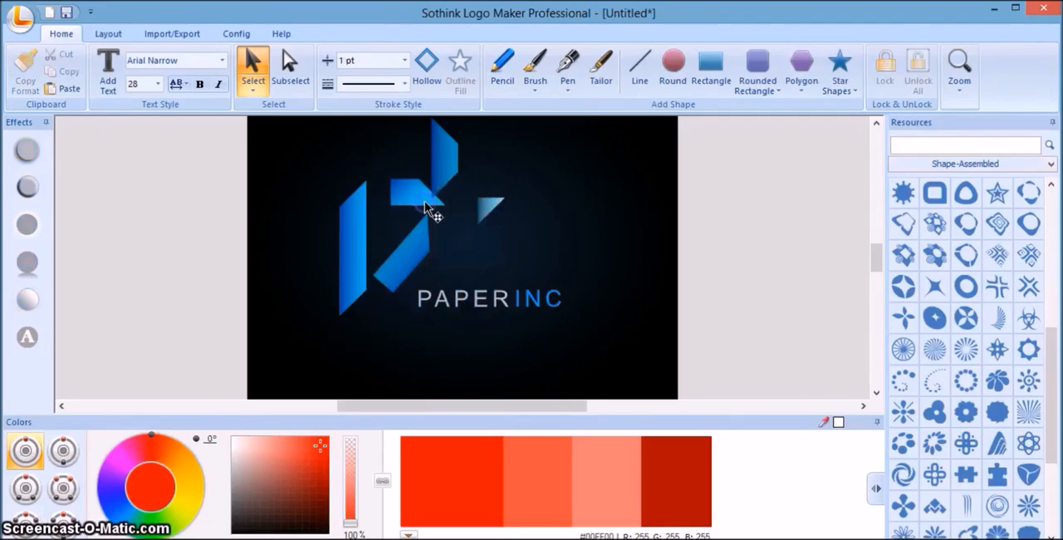
click(485, 215)
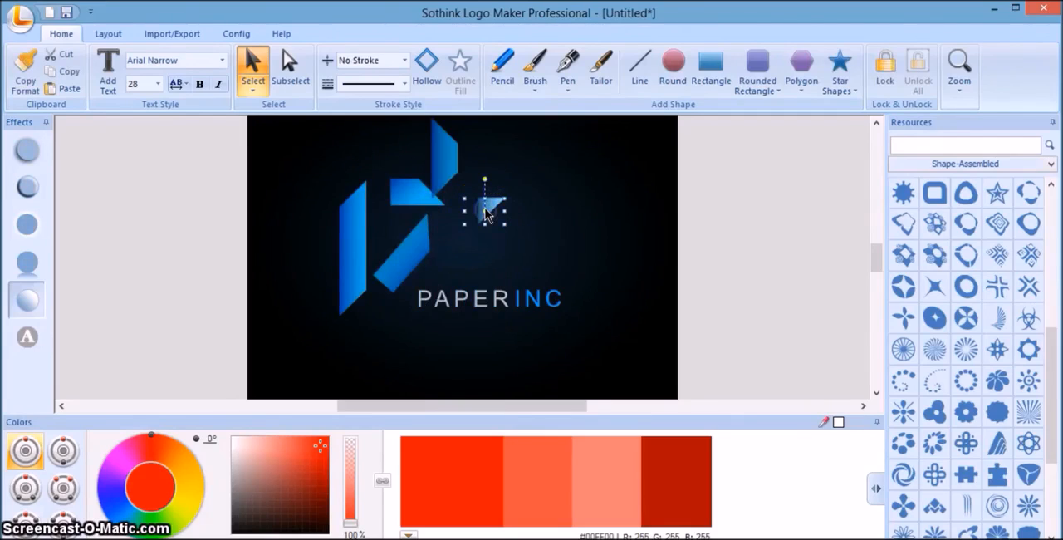
right_click(487, 213)
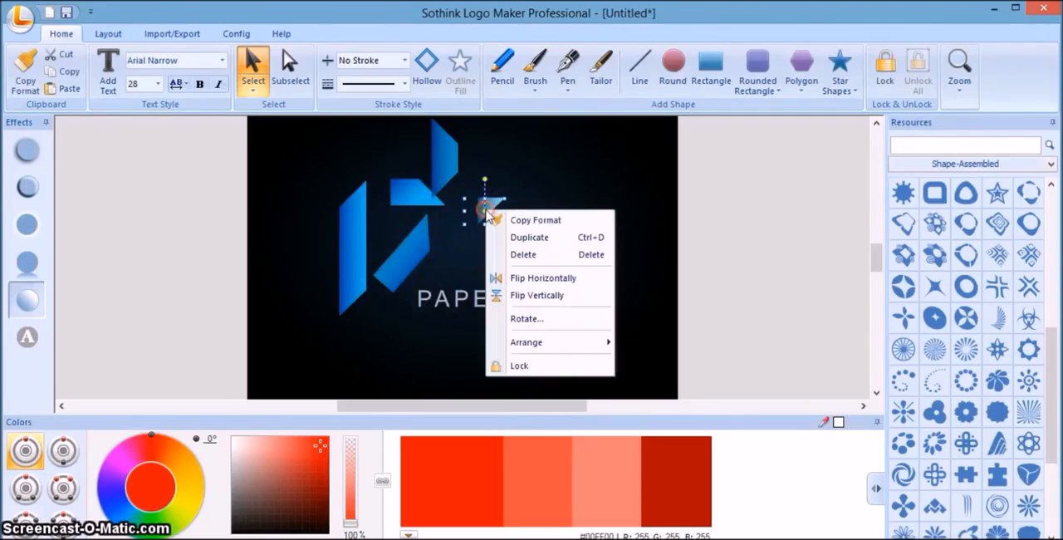
click(542, 255)
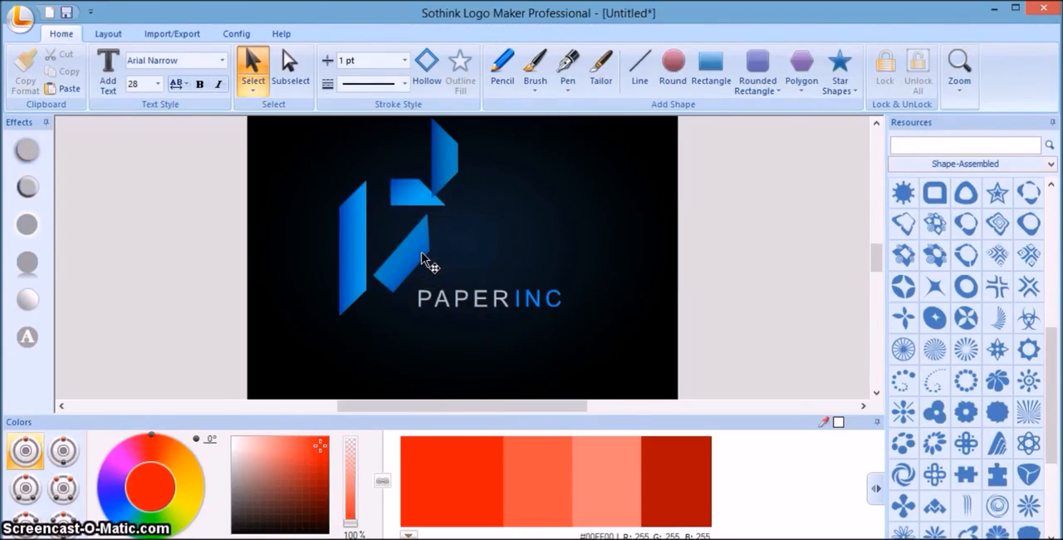
Nudge the diagonal bar of the "P" down and rotate it counter-clockwise into a steeper slant.
click(421, 258)
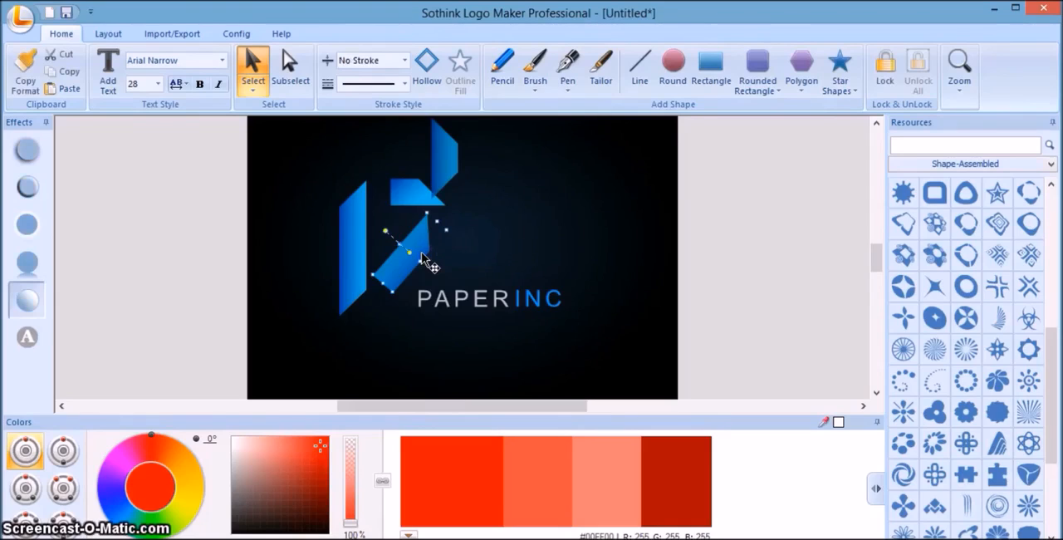
drag(422, 259, 423, 268)
click(390, 247)
drag(384, 242, 369, 246)
Move the detached upper piece down between the long upright and the slanted bar, and deselect it.
click(446, 184)
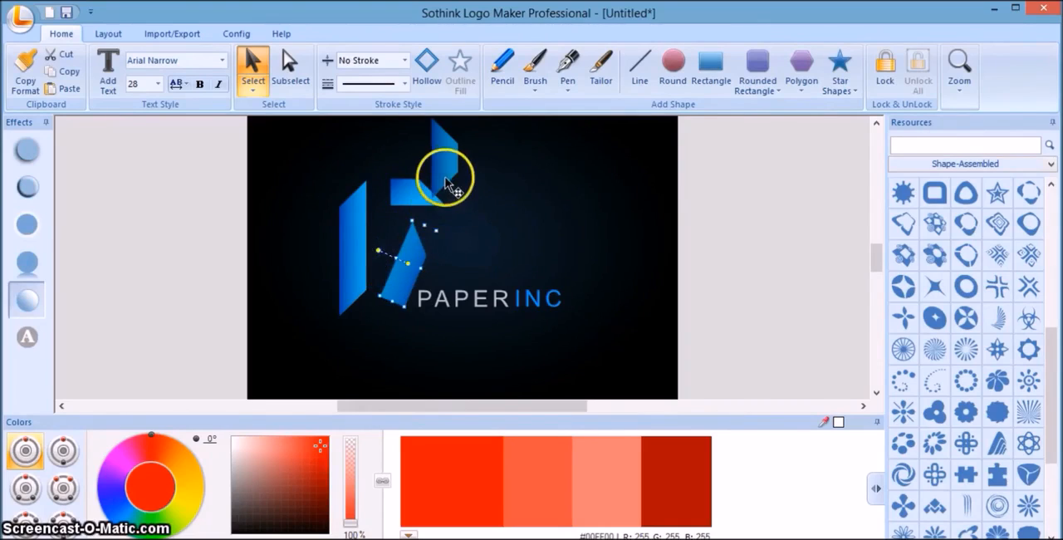
drag(449, 178, 396, 249)
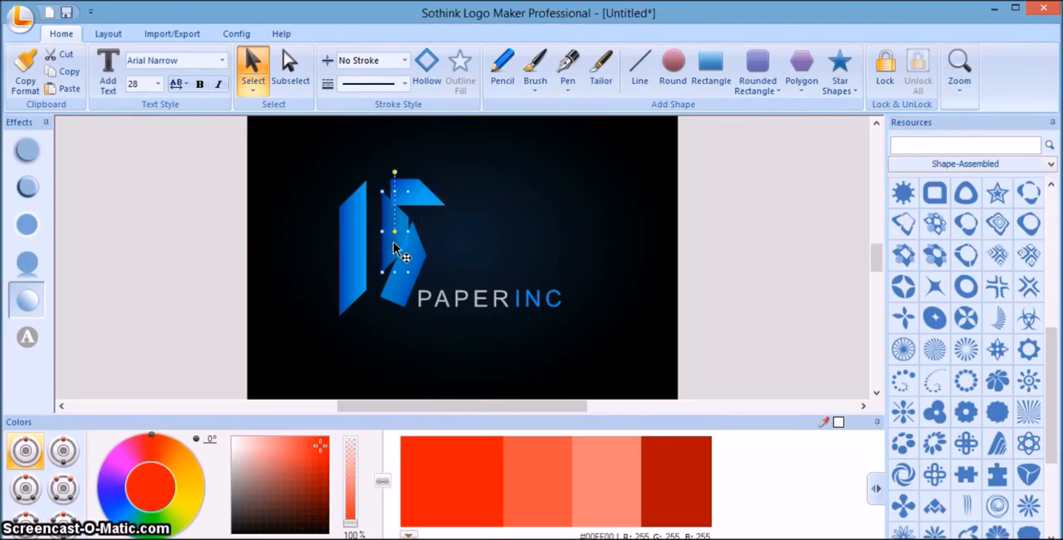
click(710, 284)
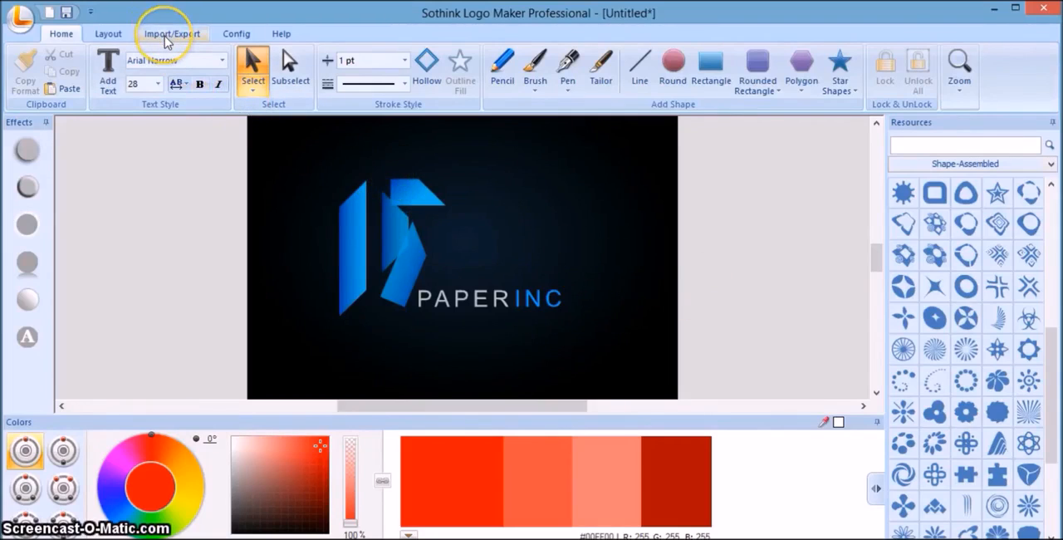
click(24, 21)
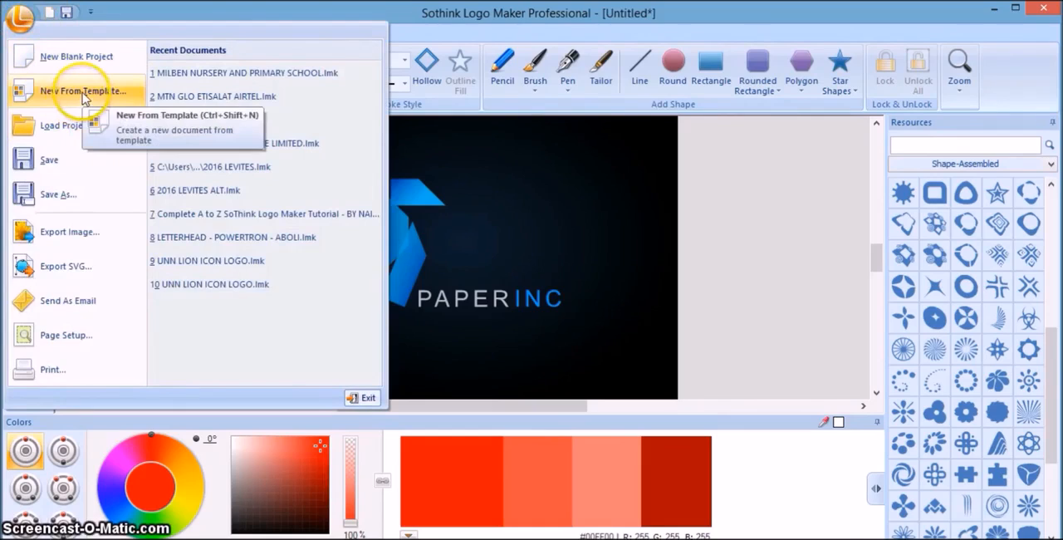
click(83, 95)
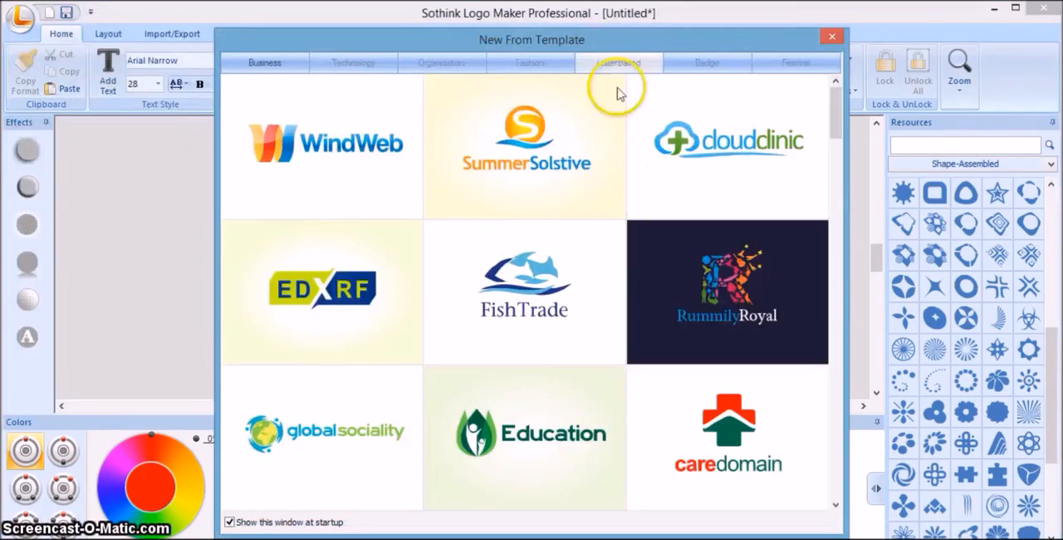
click(693, 64)
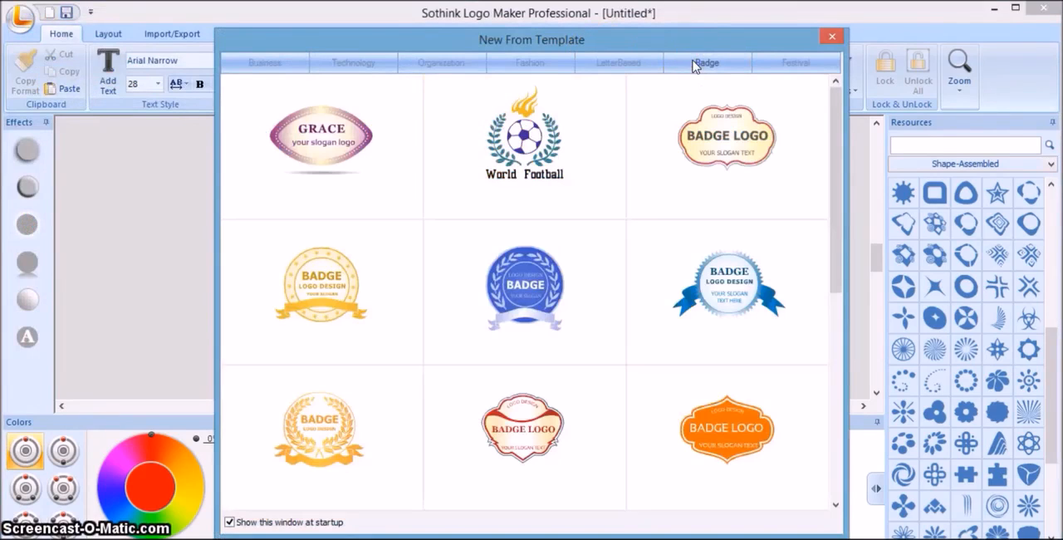
click(783, 64)
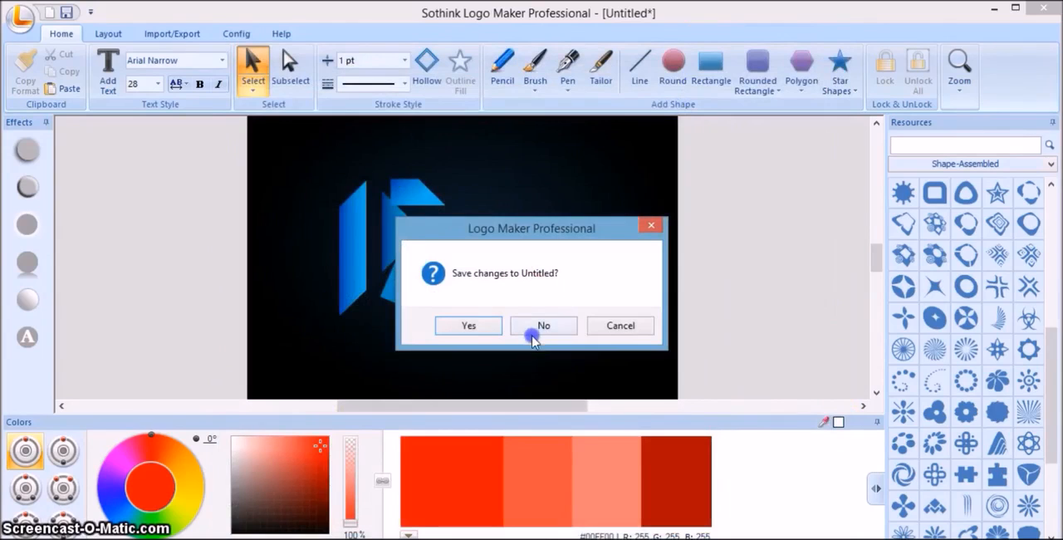
click(595, 328)
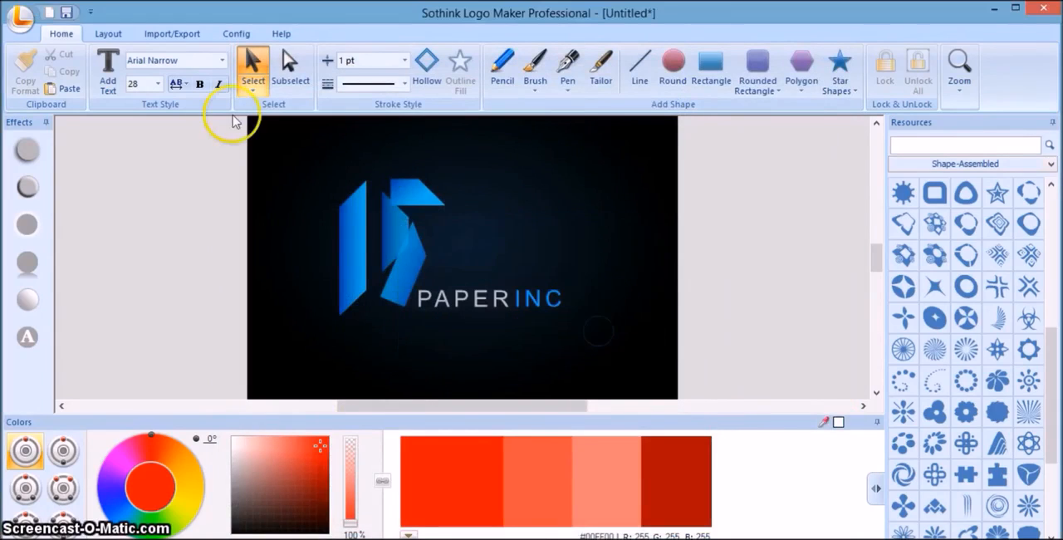
Create a new logo from the blue serrated seal with side ribbons in the Badge templates, discarding the current logo's changes.
click(20, 17)
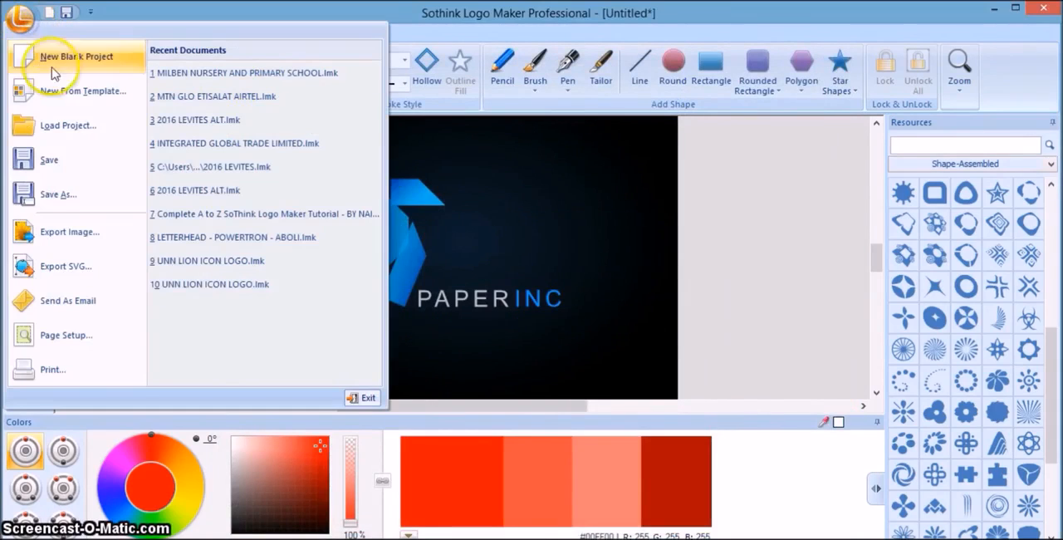
click(81, 91)
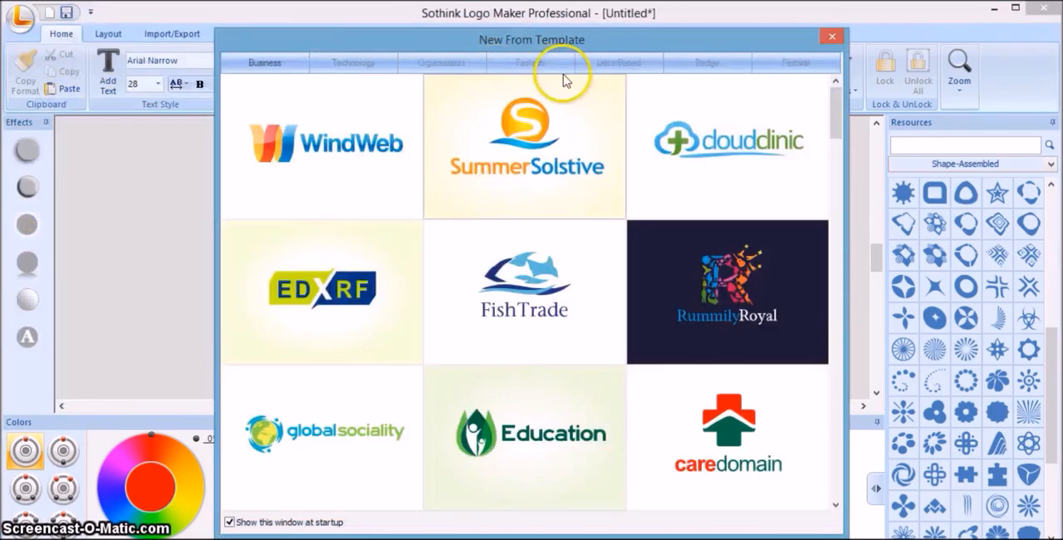
click(719, 63)
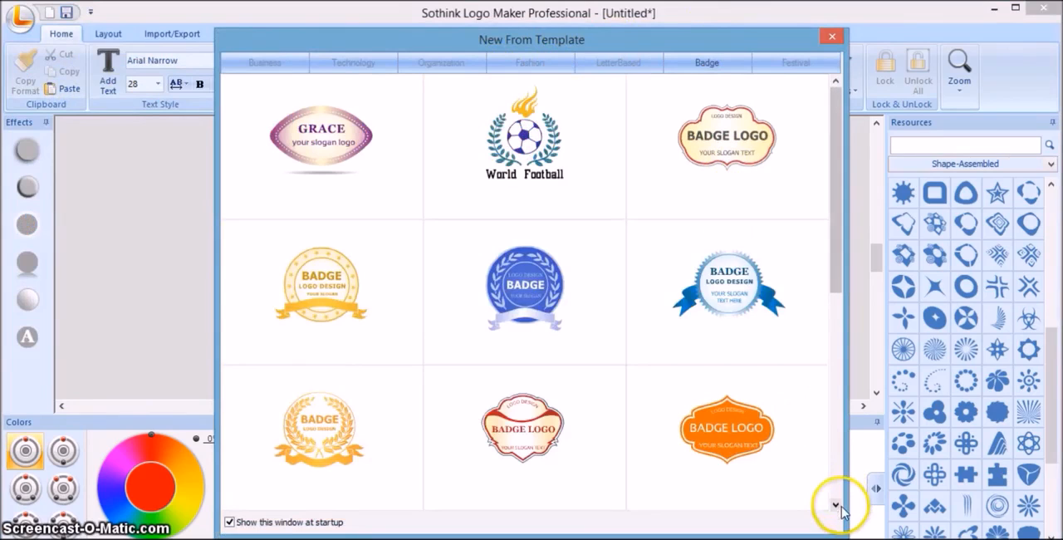
double_click(743, 291)
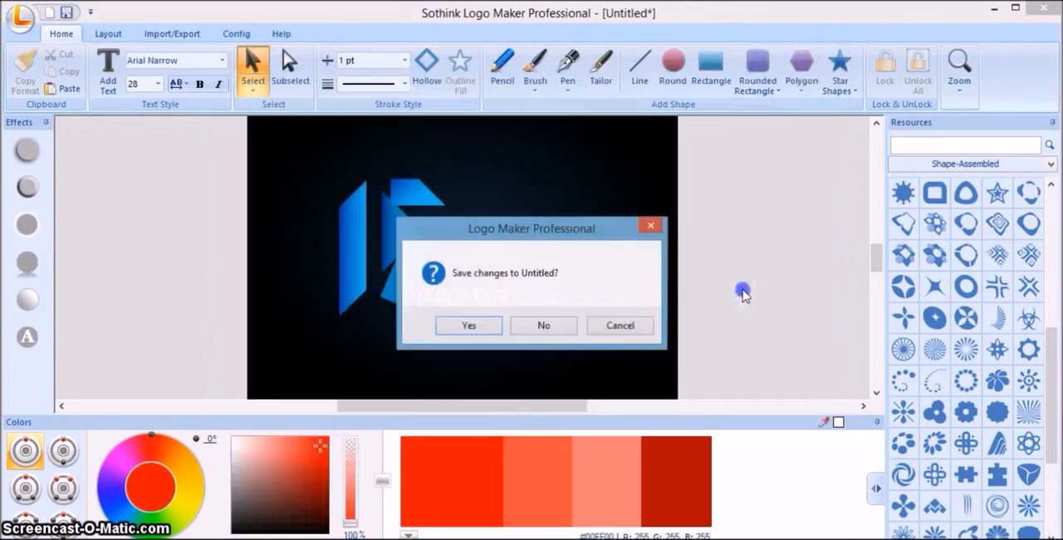
click(557, 326)
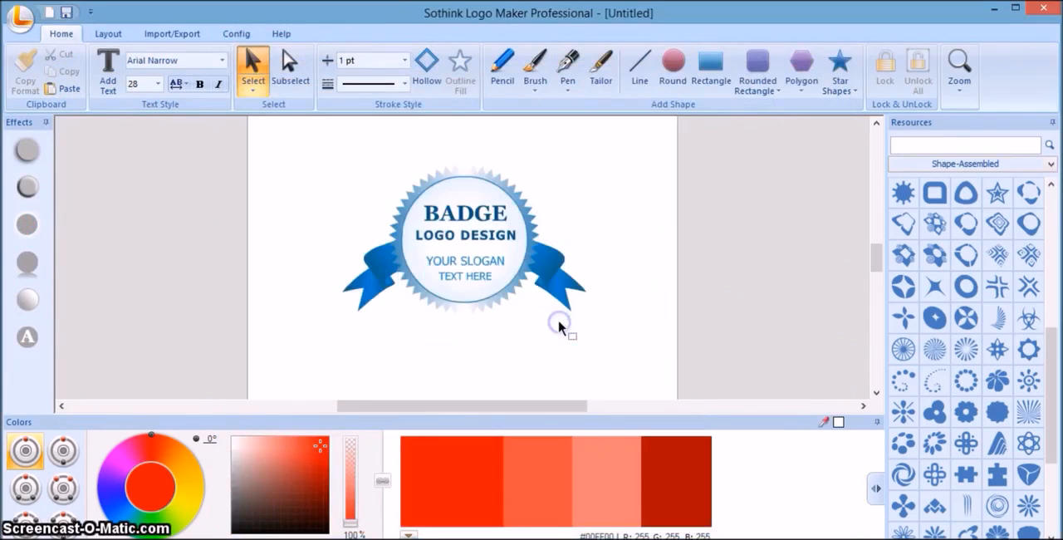
Try pulling the badge apart by moving the white disc up-left, the blue disc up-right and the serrated seal slightly down.
click(515, 257)
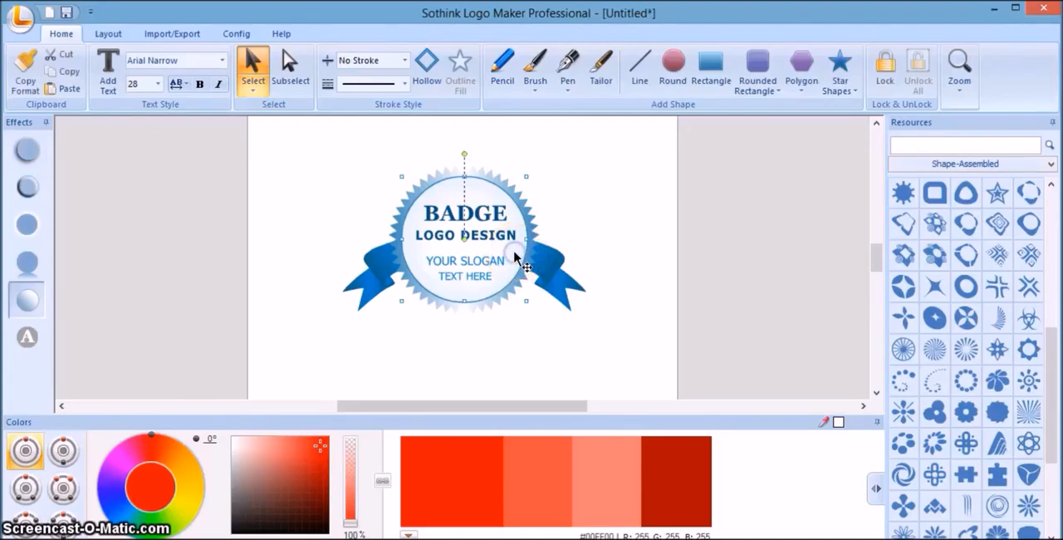
drag(514, 253, 456, 237)
click(515, 251)
drag(515, 251, 563, 203)
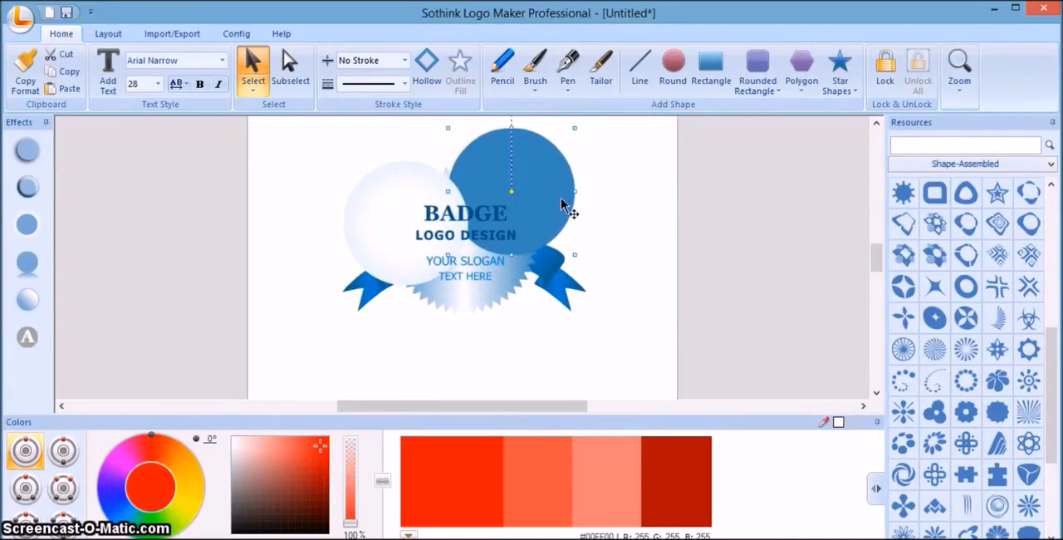
click(495, 290)
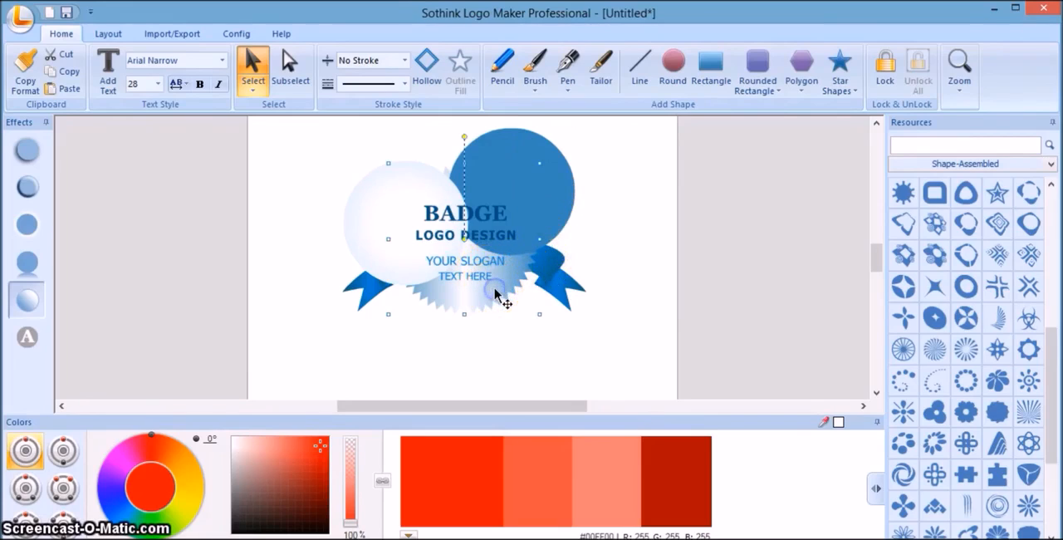
drag(495, 291, 497, 301)
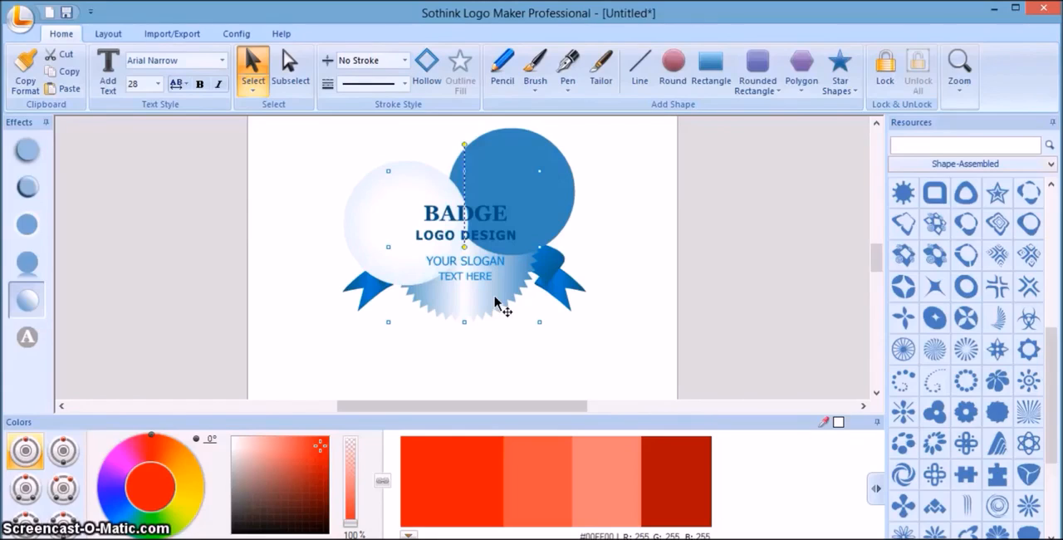
click(397, 206)
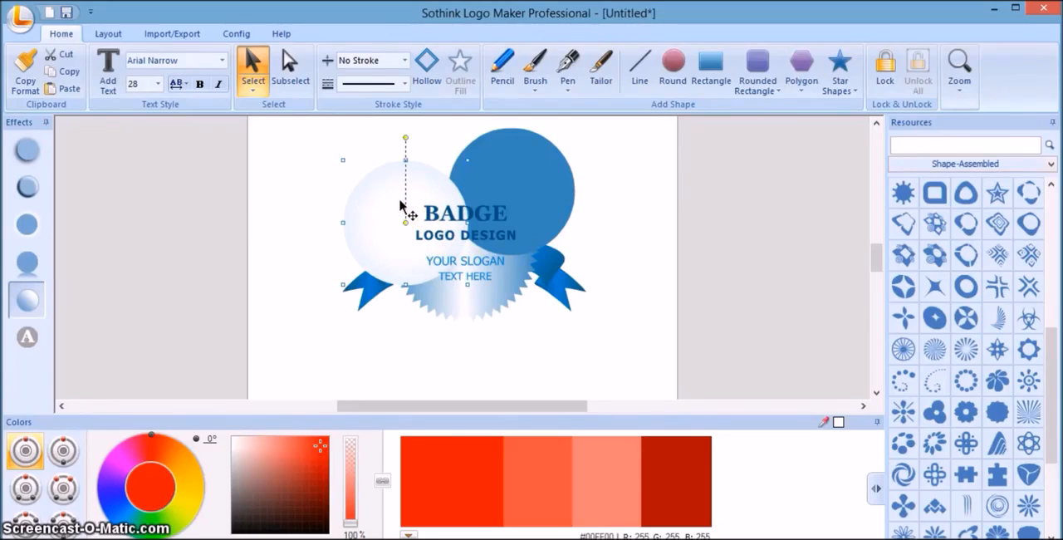
click(509, 191)
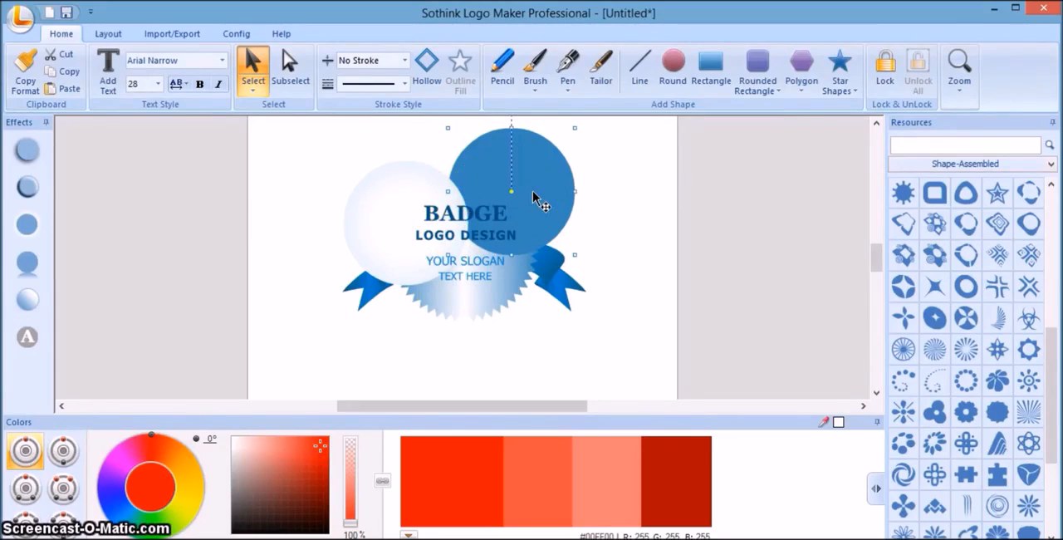
click(513, 287)
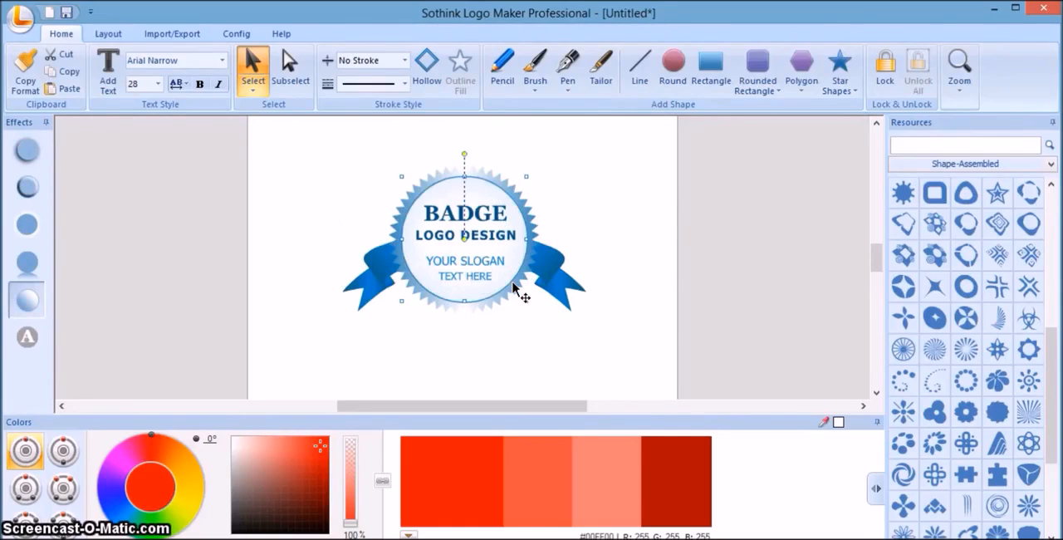
click(568, 287)
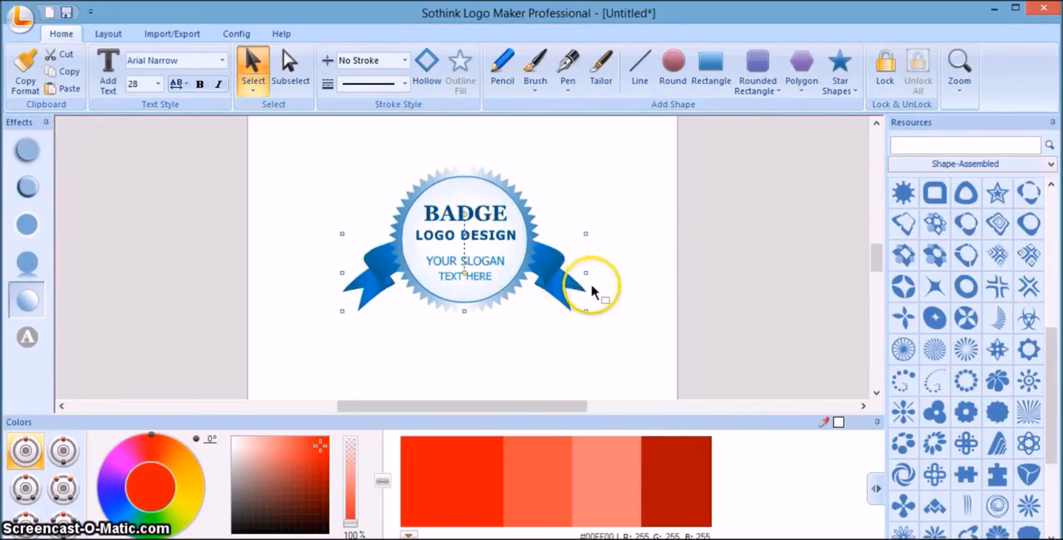
click(615, 288)
Add a curved ribbon banner from the Frame&Bedge resources just to the right of the badge.
click(927, 165)
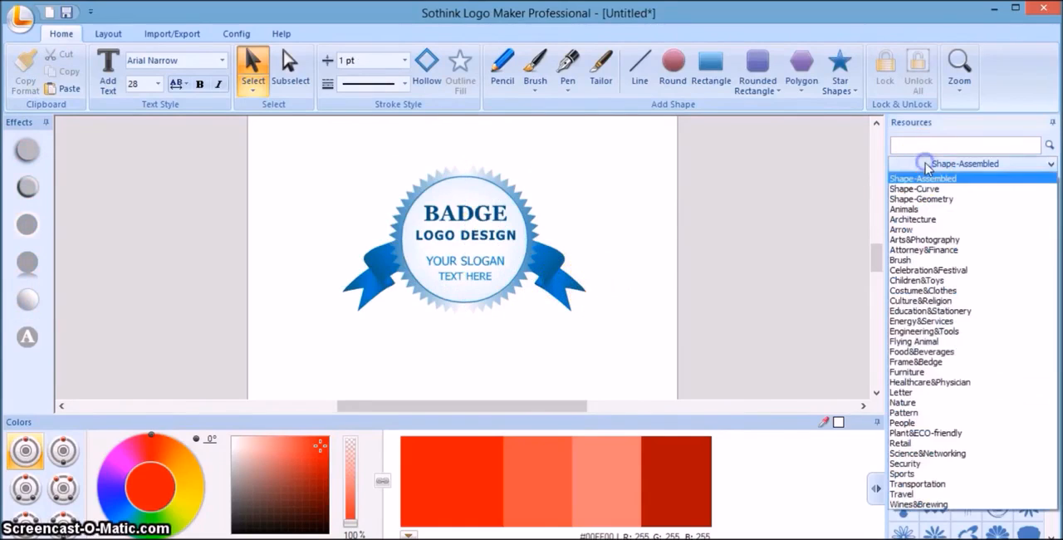
click(930, 370)
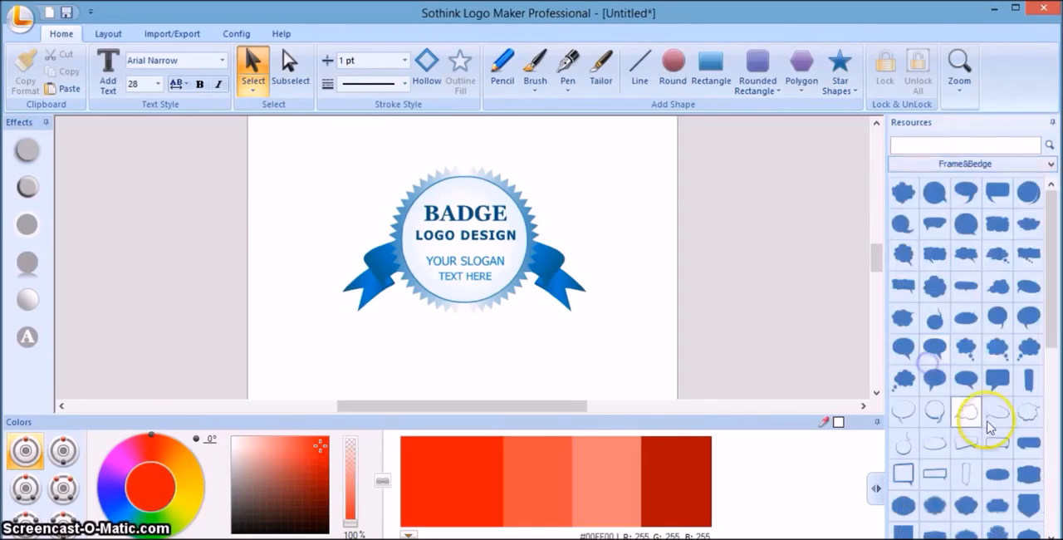
click(1056, 521)
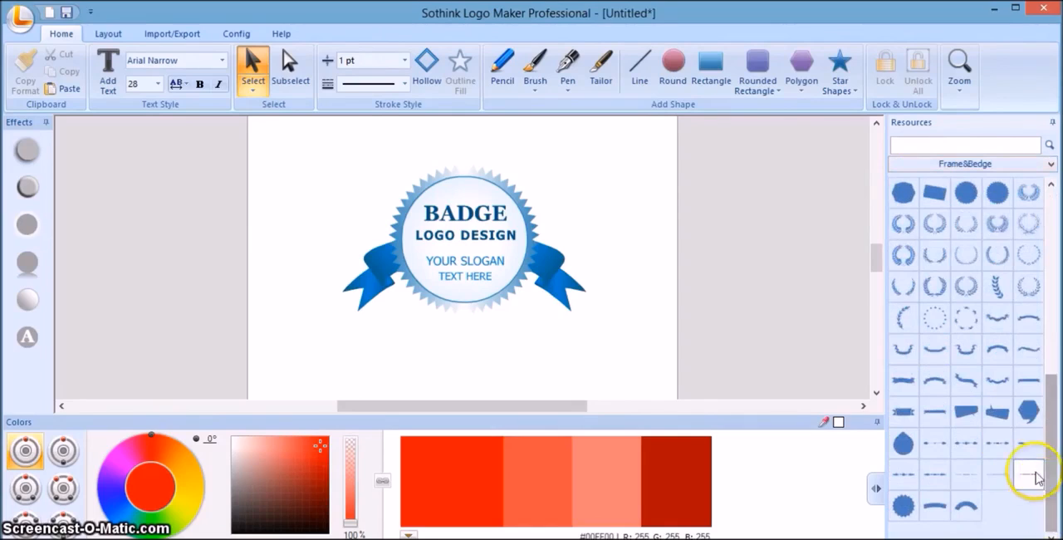
drag(986, 402, 719, 311)
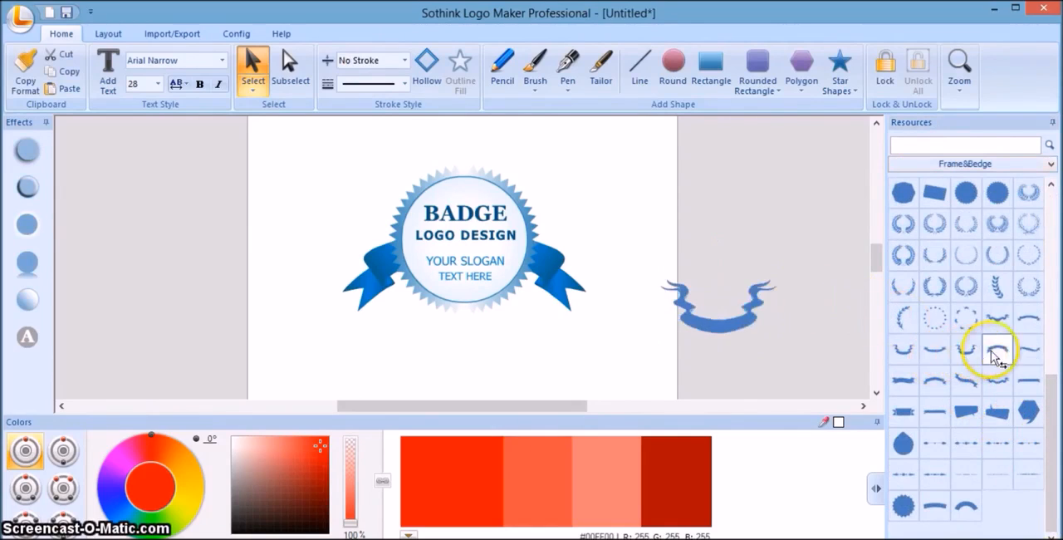
click(709, 308)
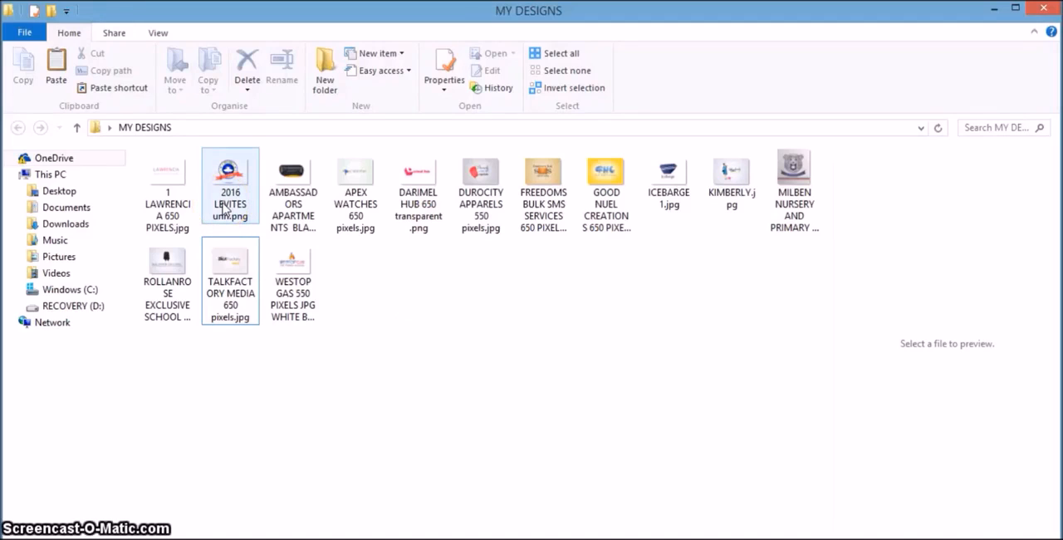
Open the first design in the MY DESIGNS folder, view every finished logo in sequence, and close the image viewer.
click(174, 191)
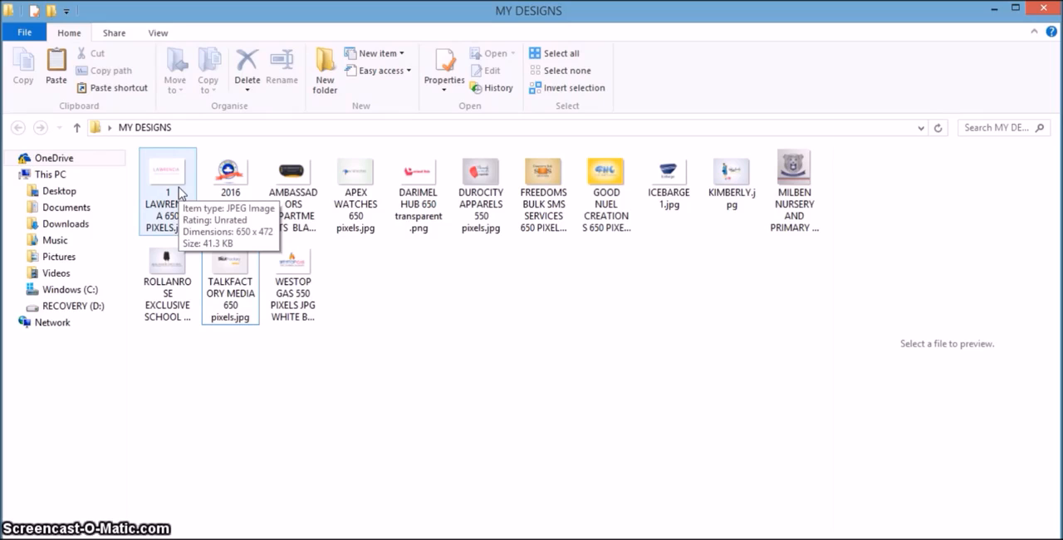
double_click(179, 192)
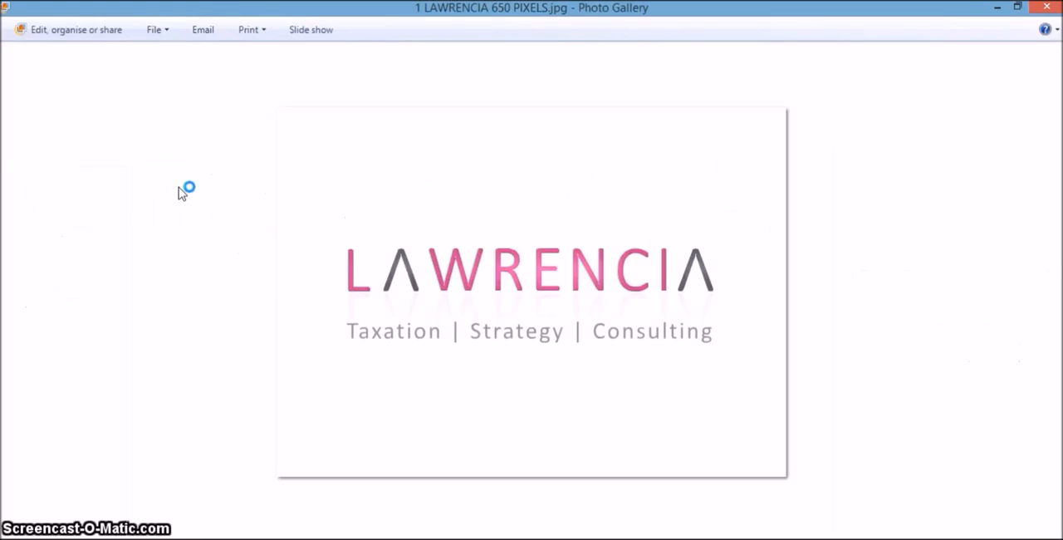
key(Right)
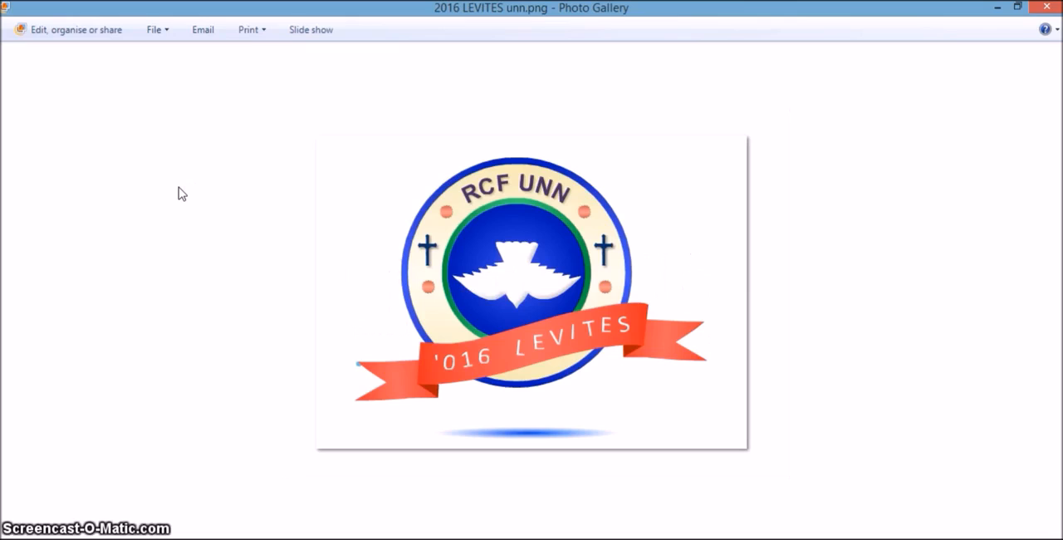
key(Right)
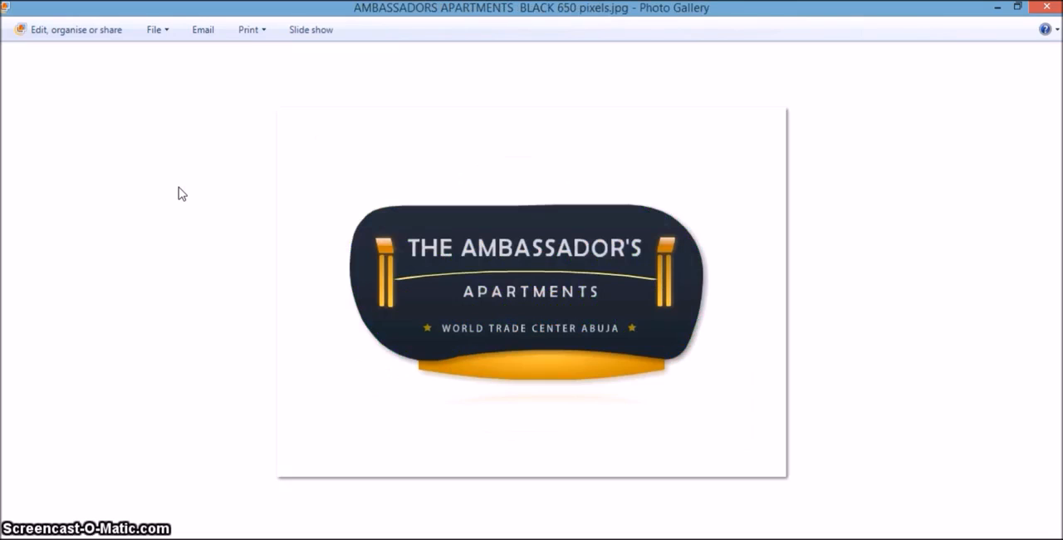
key(Right)
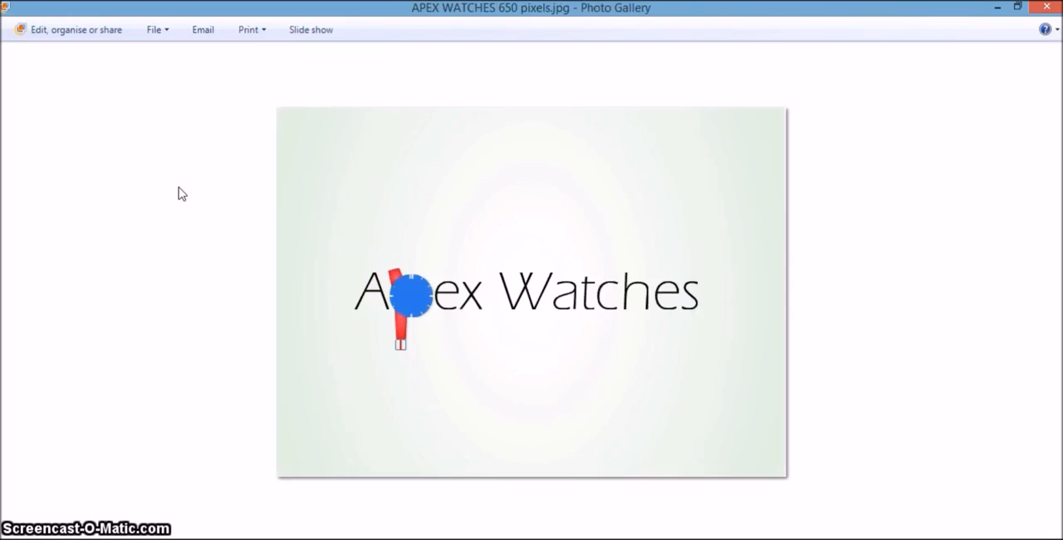
key(Right)
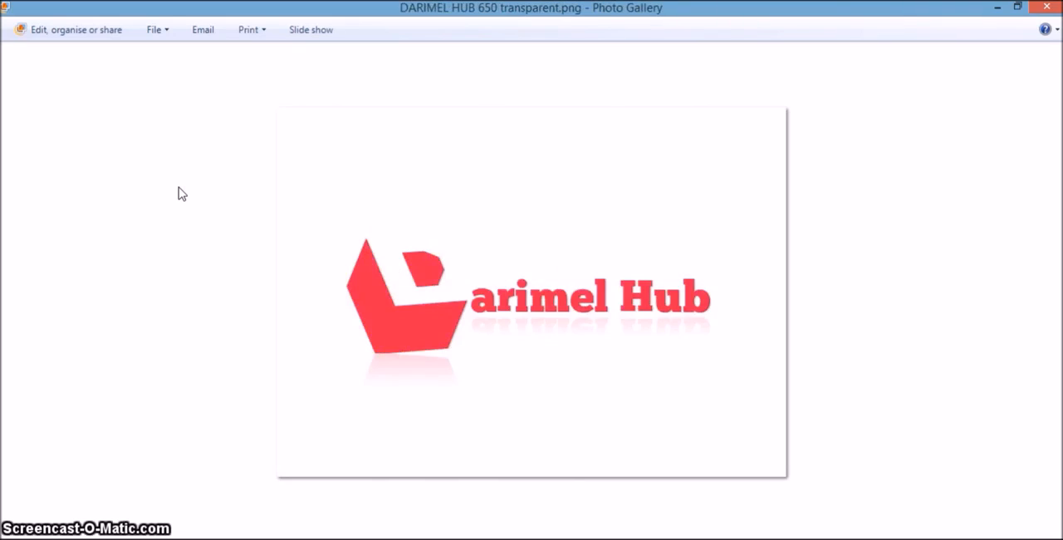
key(Right)
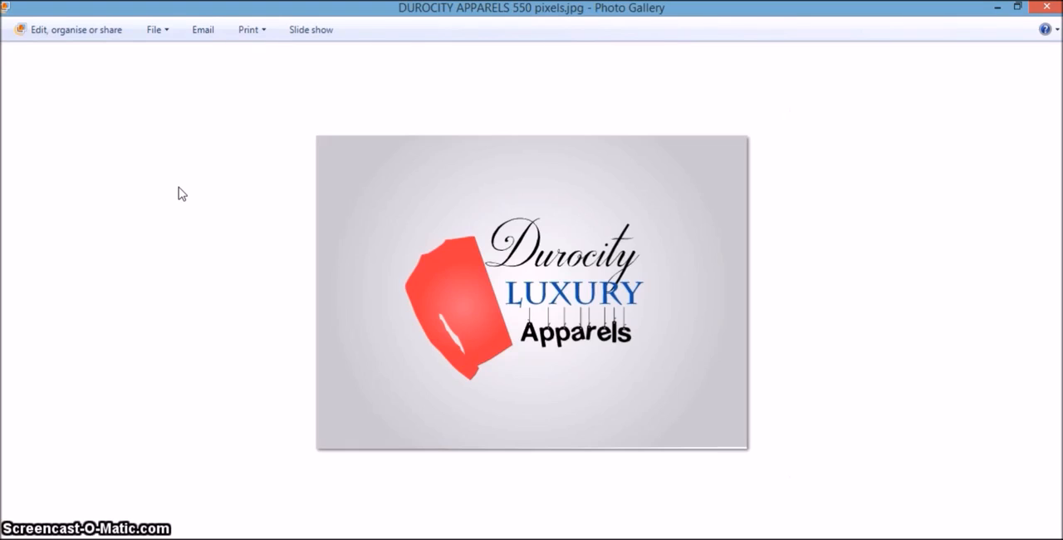
key(Right)
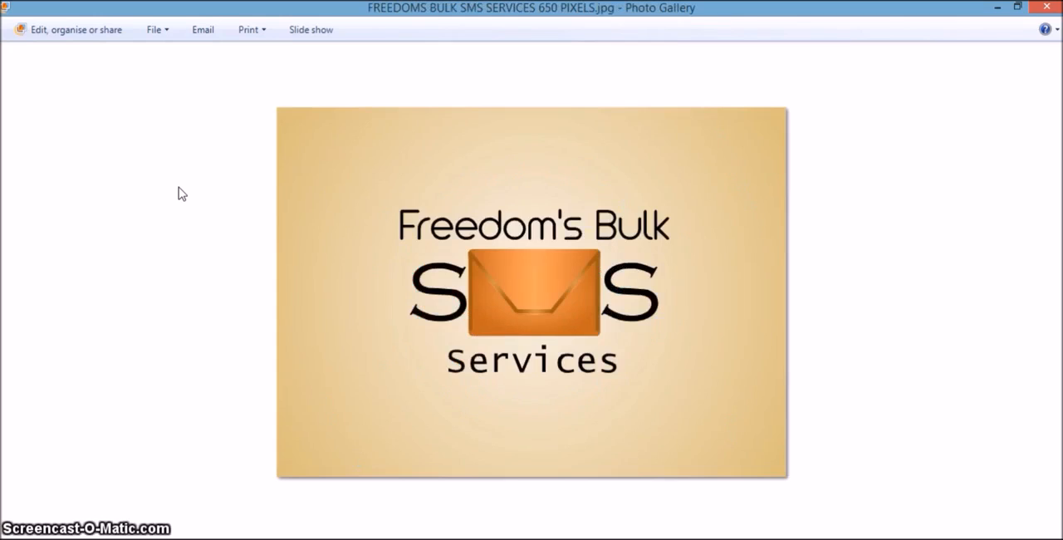
key(Right)
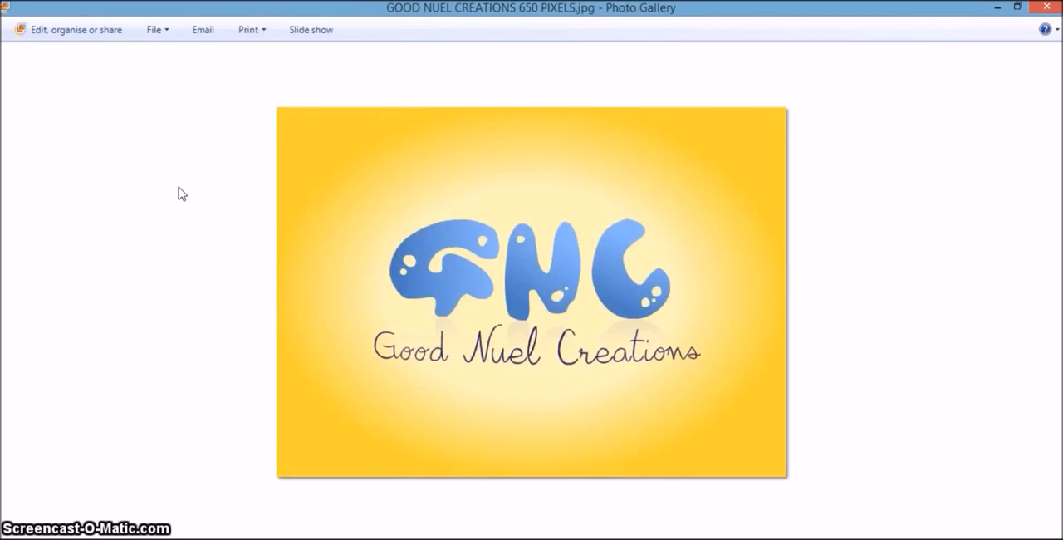
key(Right)
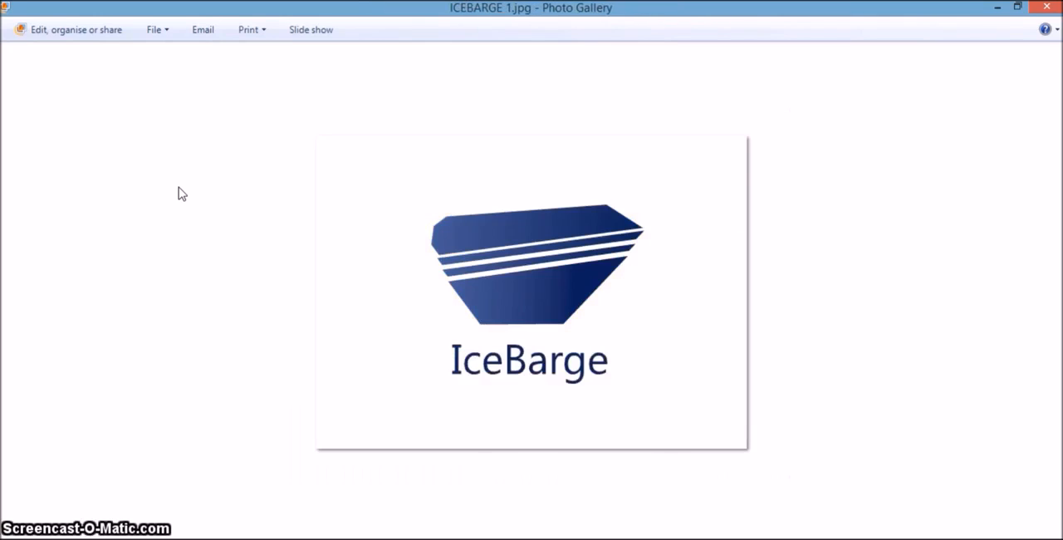
key(Right)
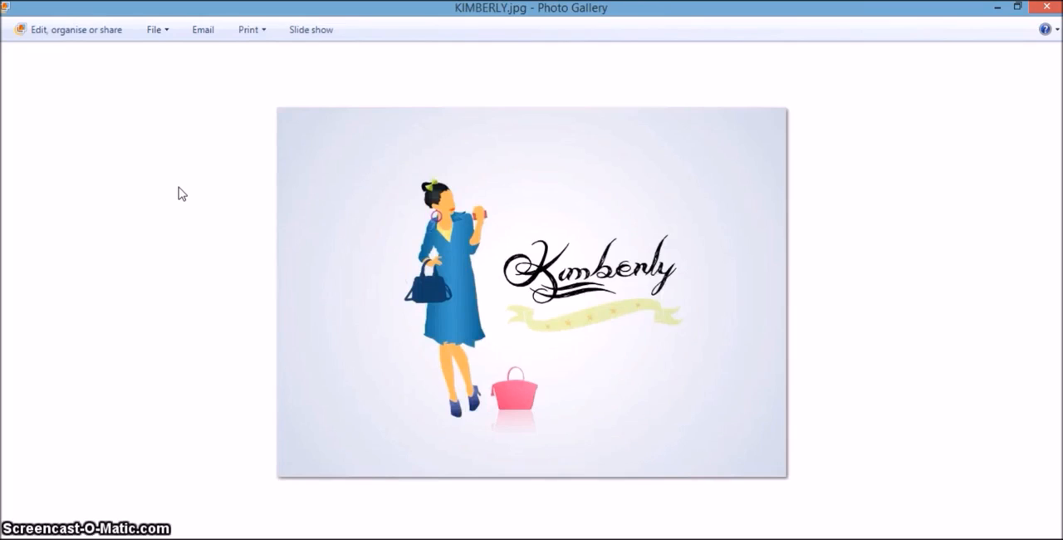
key(Right)
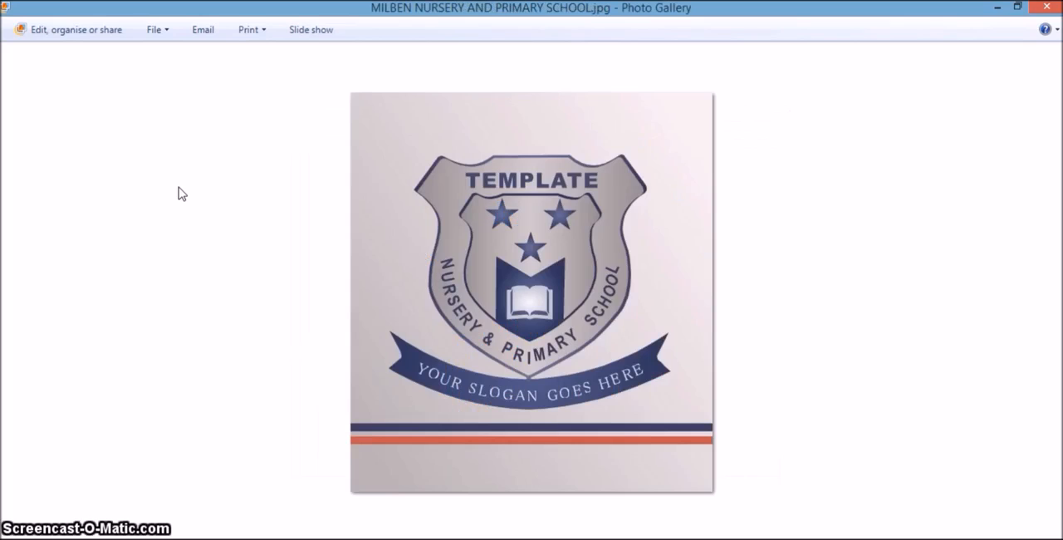
key(Right)
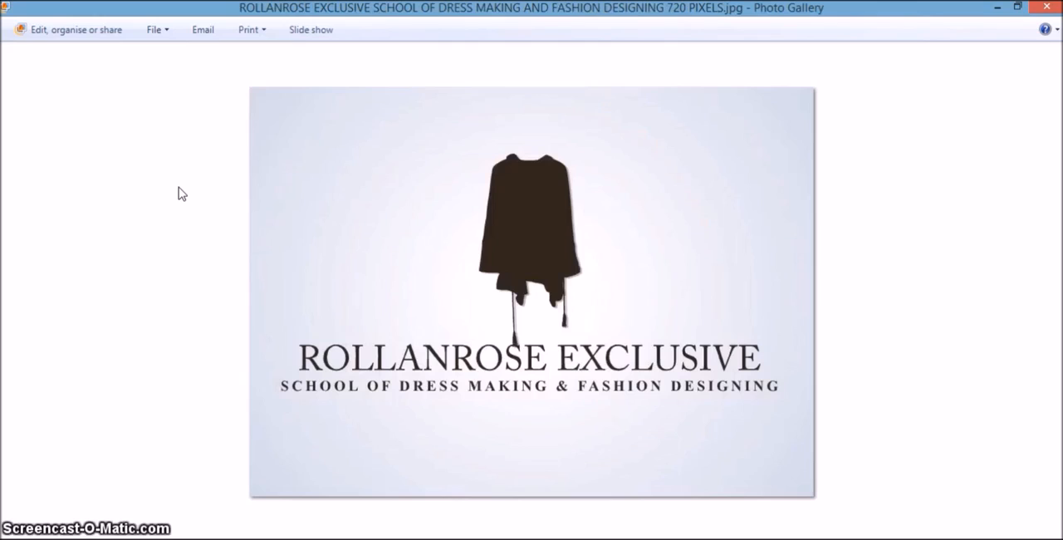
key(Right)
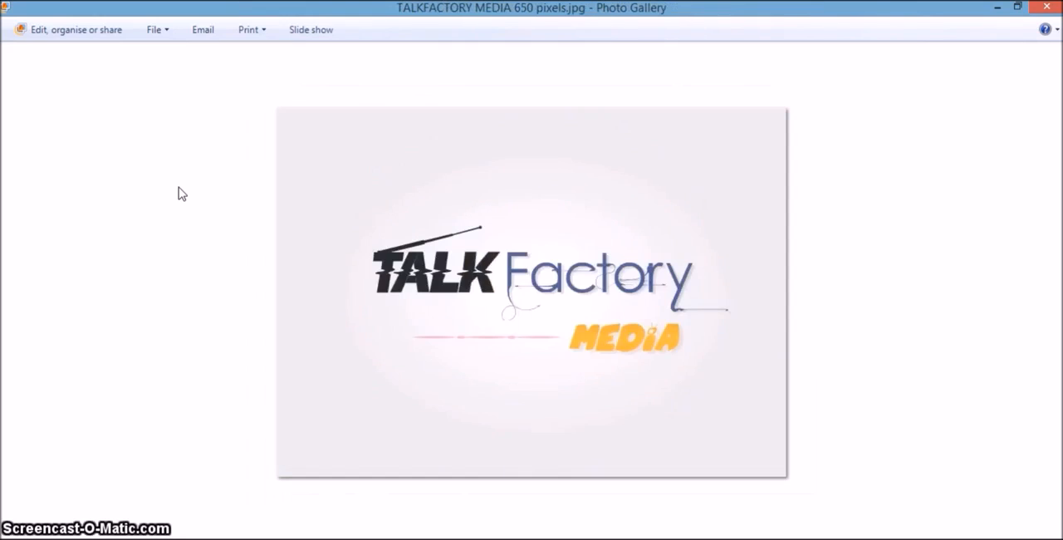
key(Right)
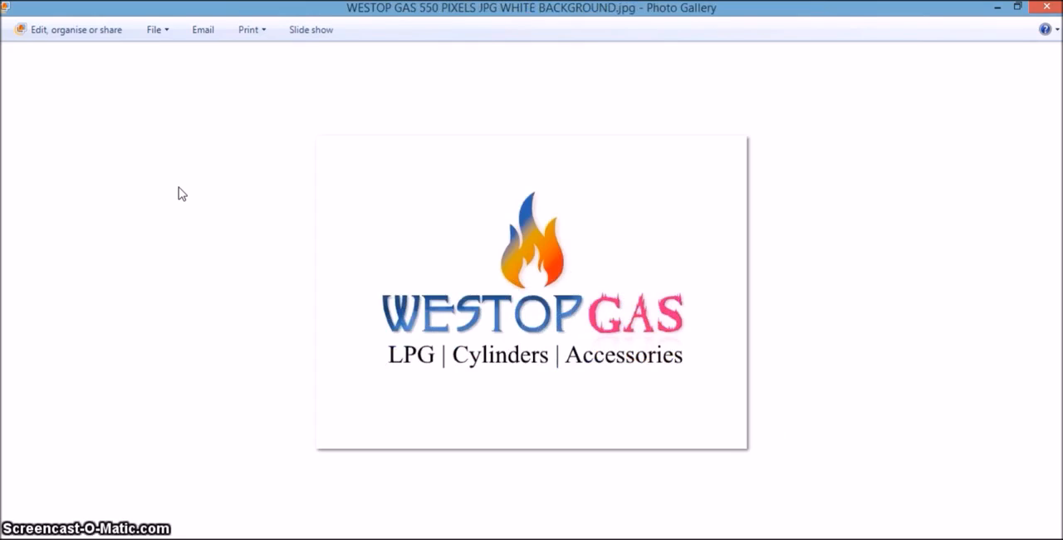
key(Right)
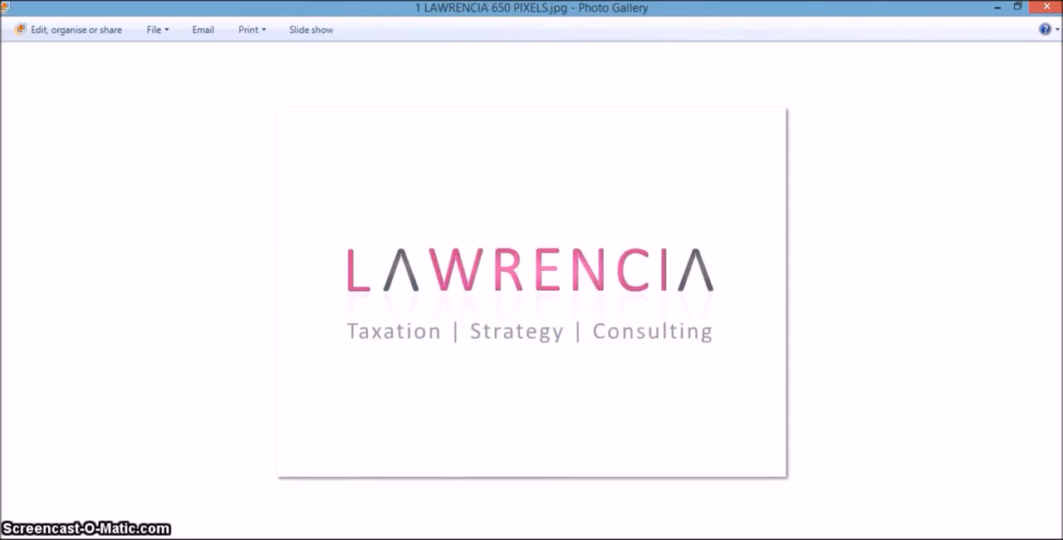
click(1042, 7)
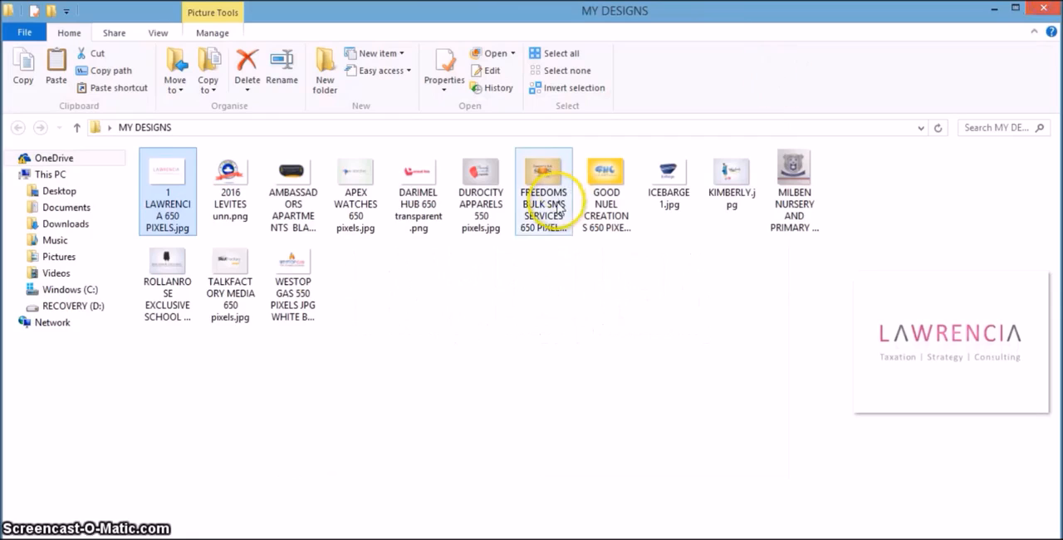
Clear the file selection in MY DESIGNS and switch to the NAIJA GRAPHICS - SOTHINK TUTORIAL folder window.
click(438, 427)
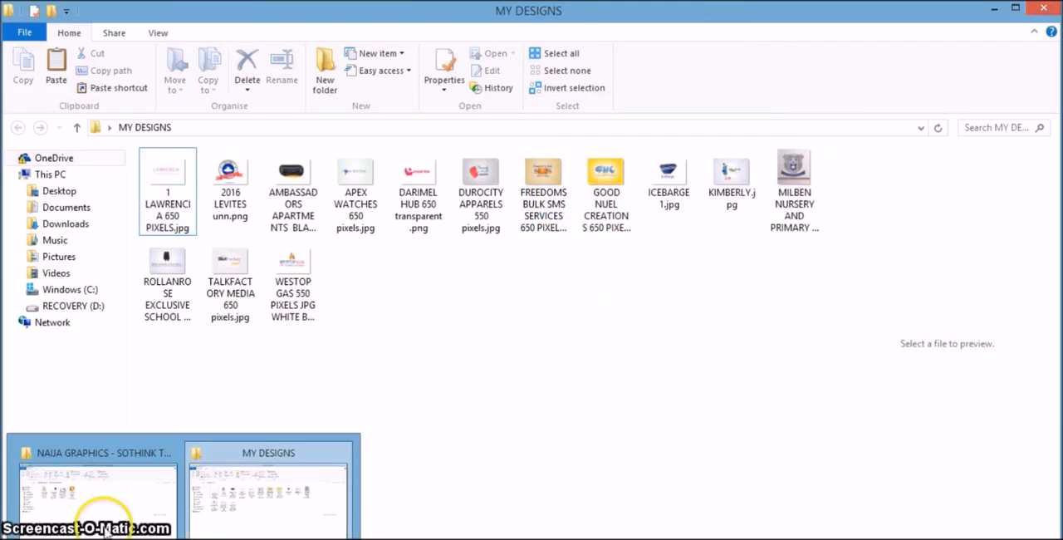
click(66, 517)
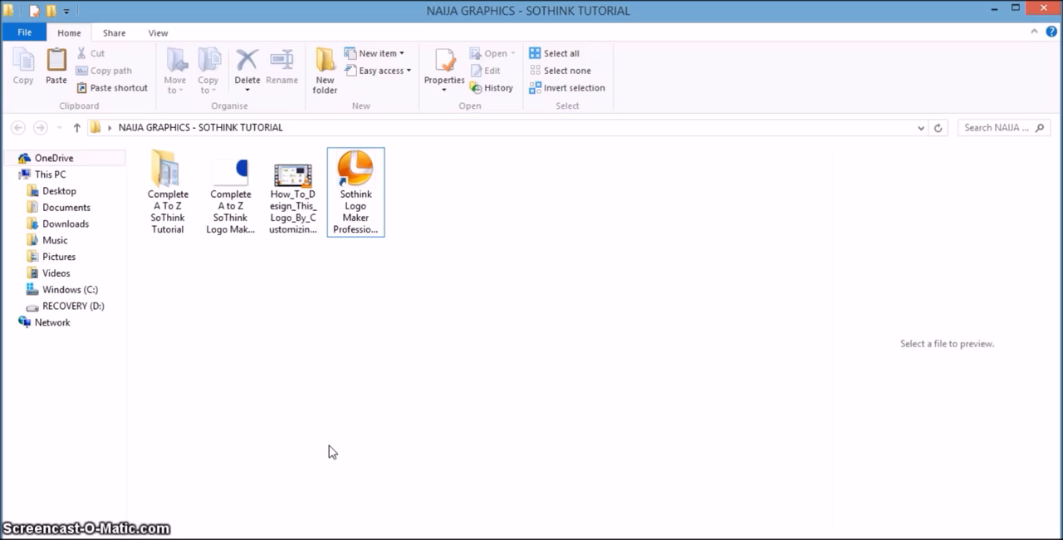
click(330, 453)
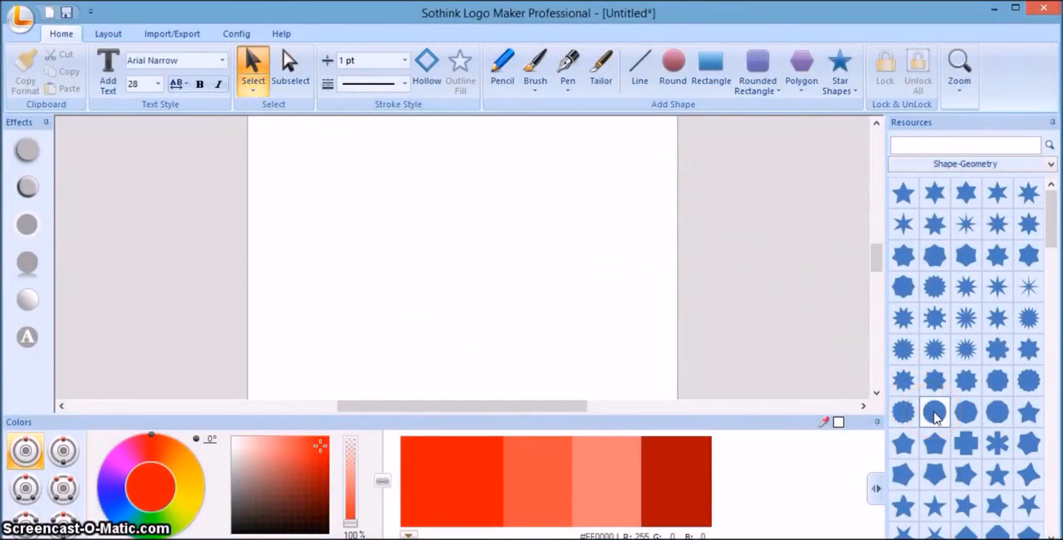
Add the near-circular blue polygon from the Shape-Geometry resources mid-canvas, enlarge it slightly, nudge it left, and deselect it.
mouse_move(936, 417)
mouse_down()
mouse_move(788, 338)
mouse_move(641, 314)
mouse_move(480, 256)
mouse_up()
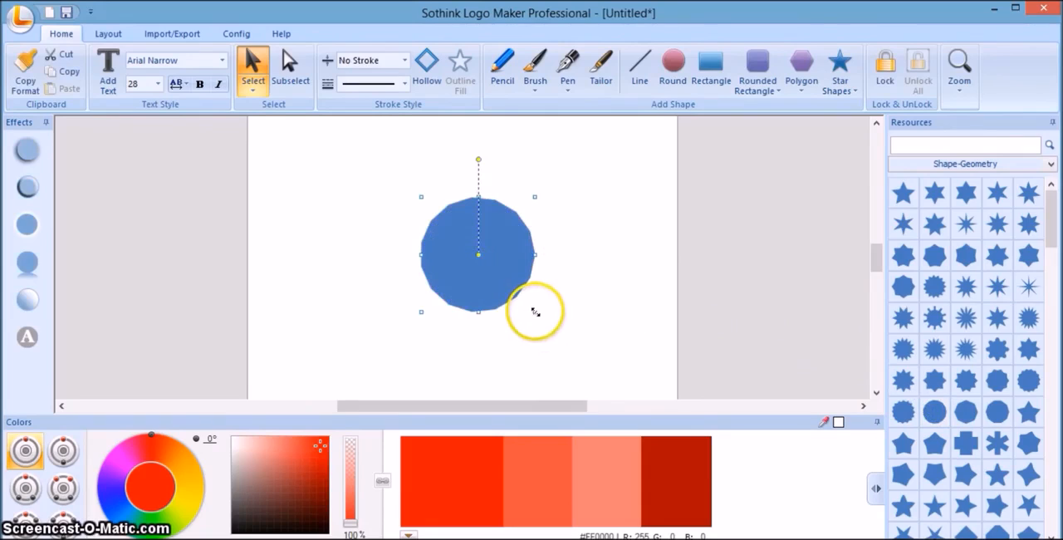
drag(537, 310, 548, 325)
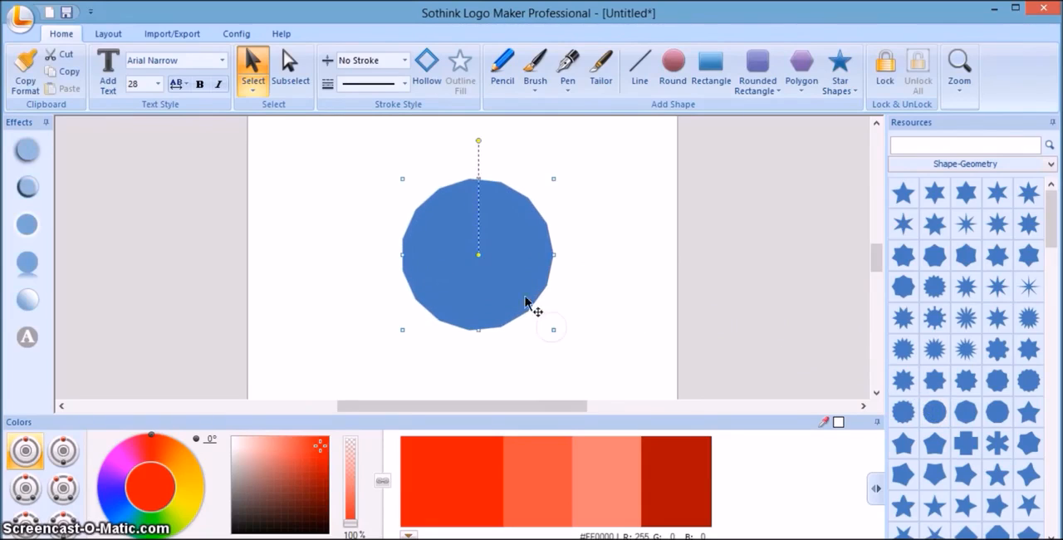
drag(518, 294, 511, 296)
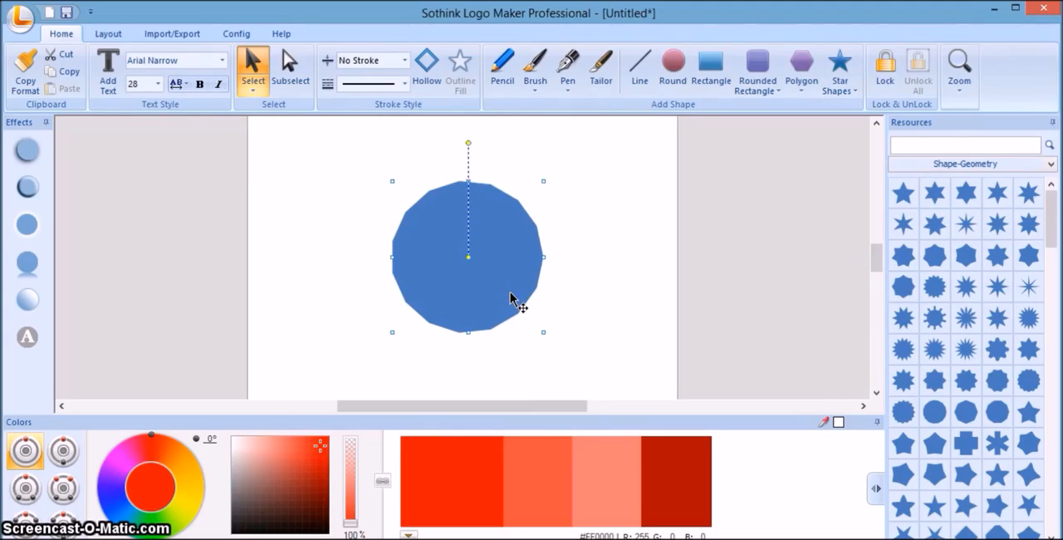
click(583, 295)
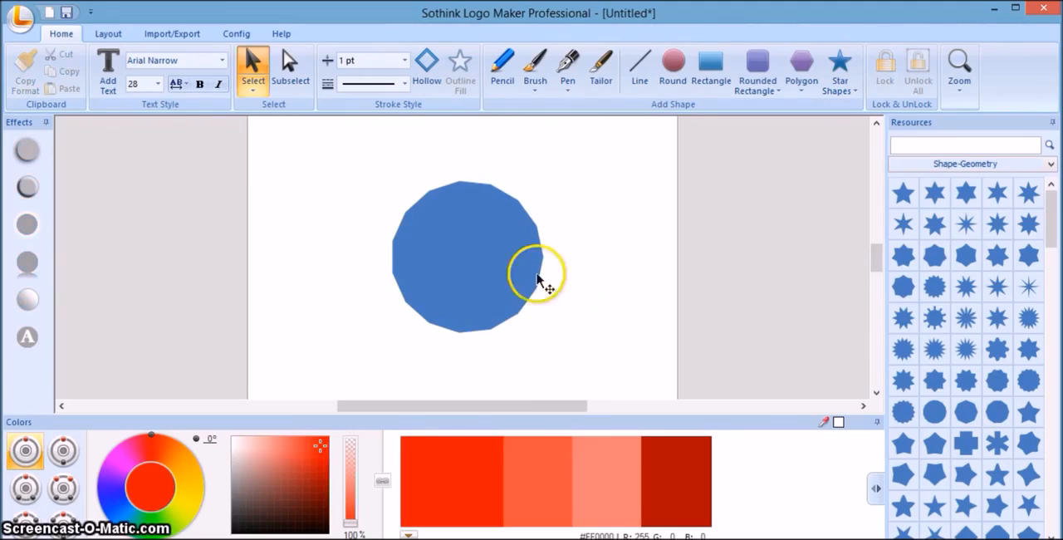
Select the blue polygon and preview the vertical, diagonal, fading and radial gradient presets on it.
click(515, 276)
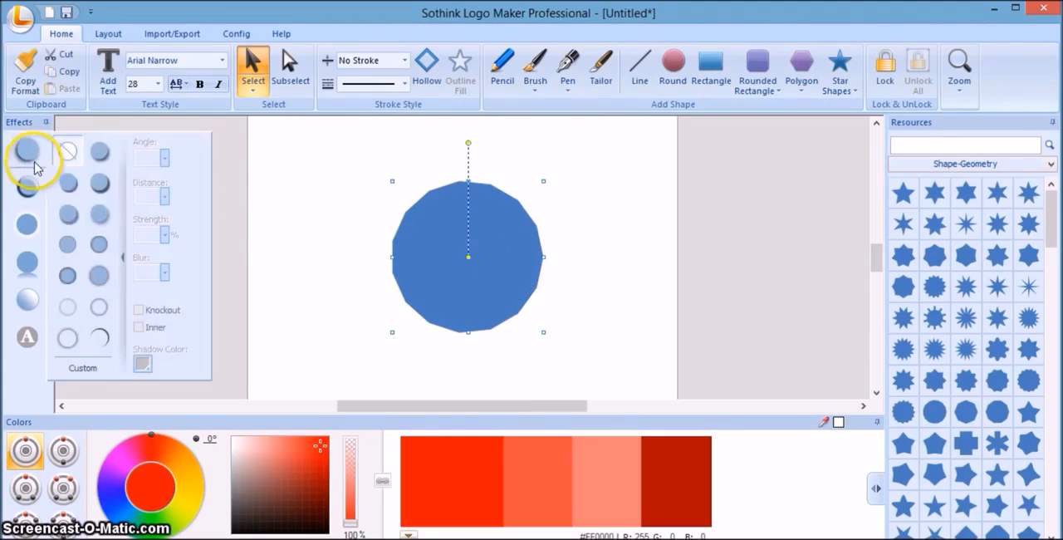
mouse_move(24, 302)
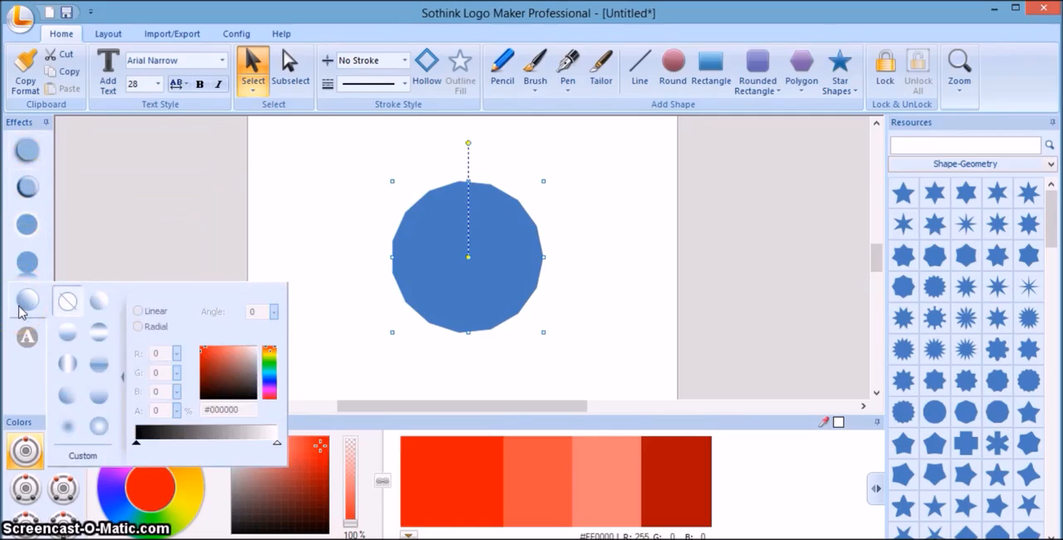
click(27, 303)
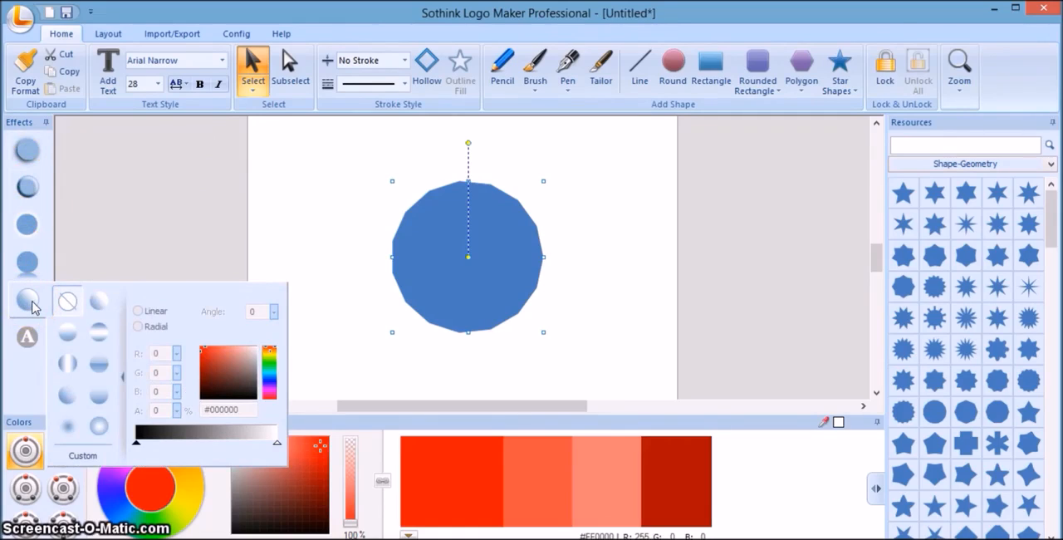
click(67, 330)
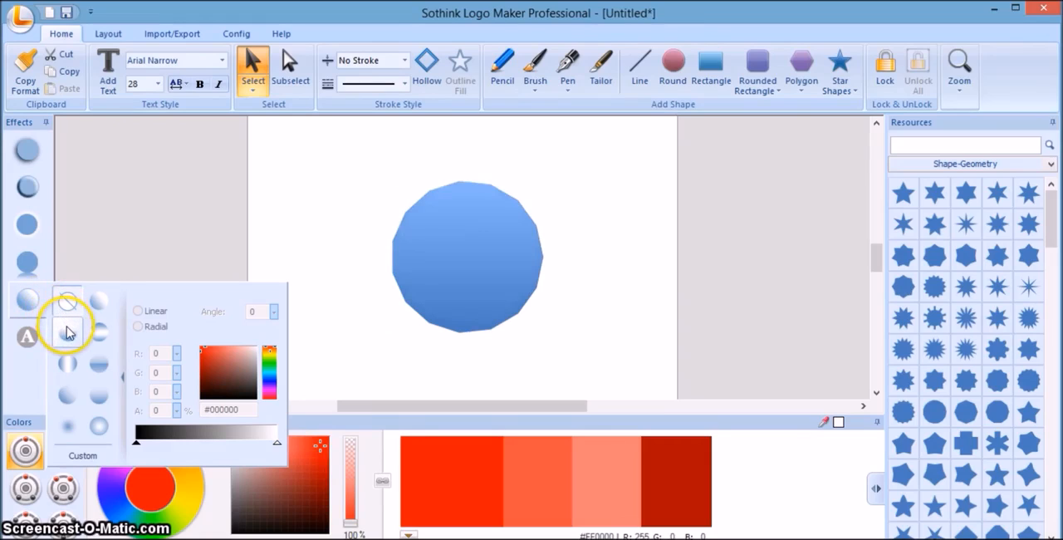
click(97, 332)
click(97, 304)
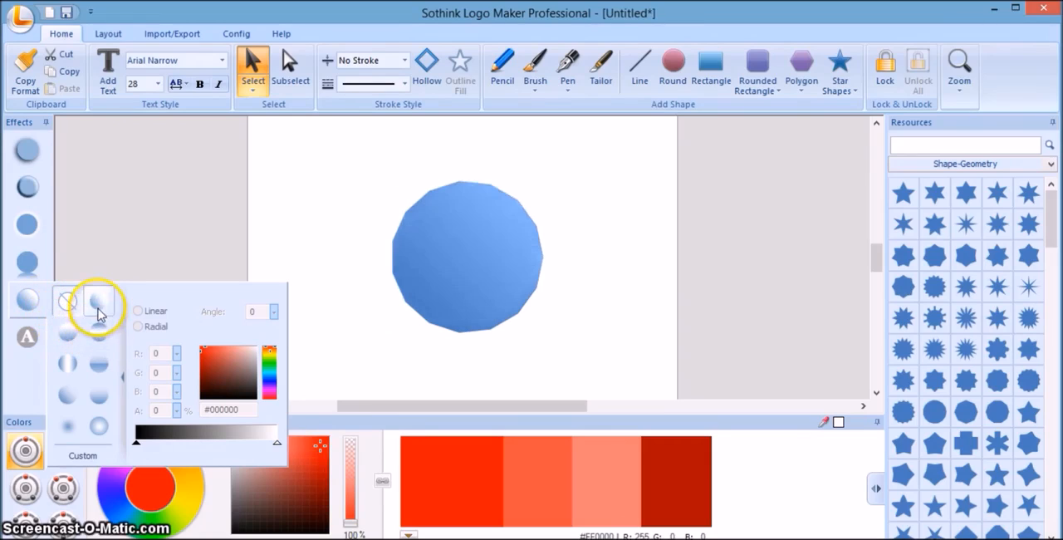
click(98, 332)
click(99, 396)
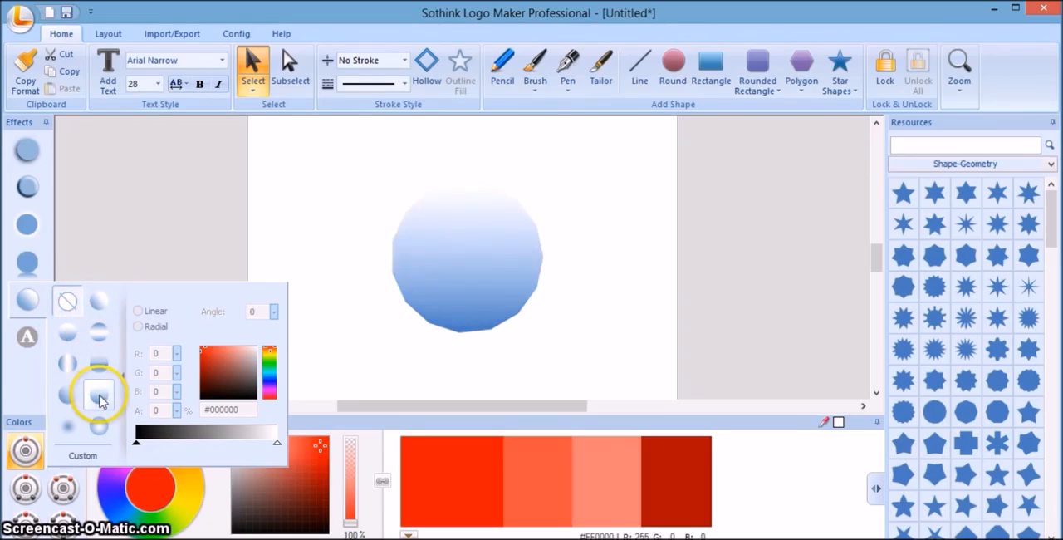
click(99, 427)
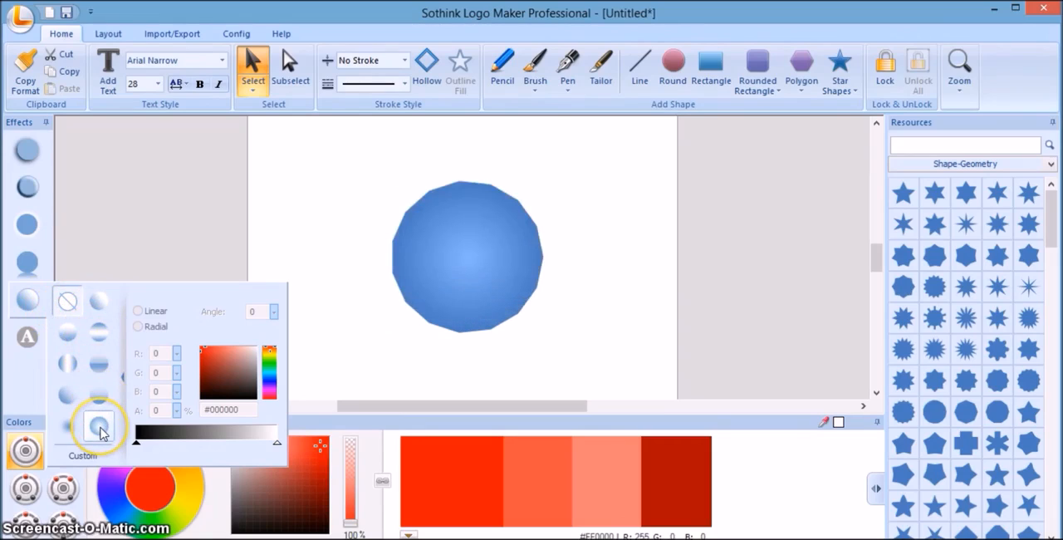
click(69, 425)
click(70, 397)
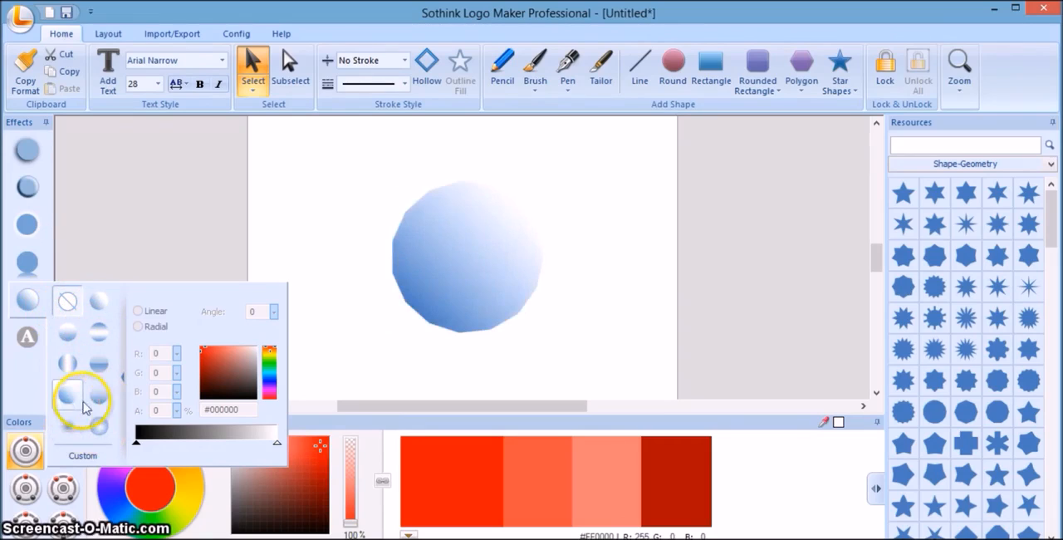
click(99, 395)
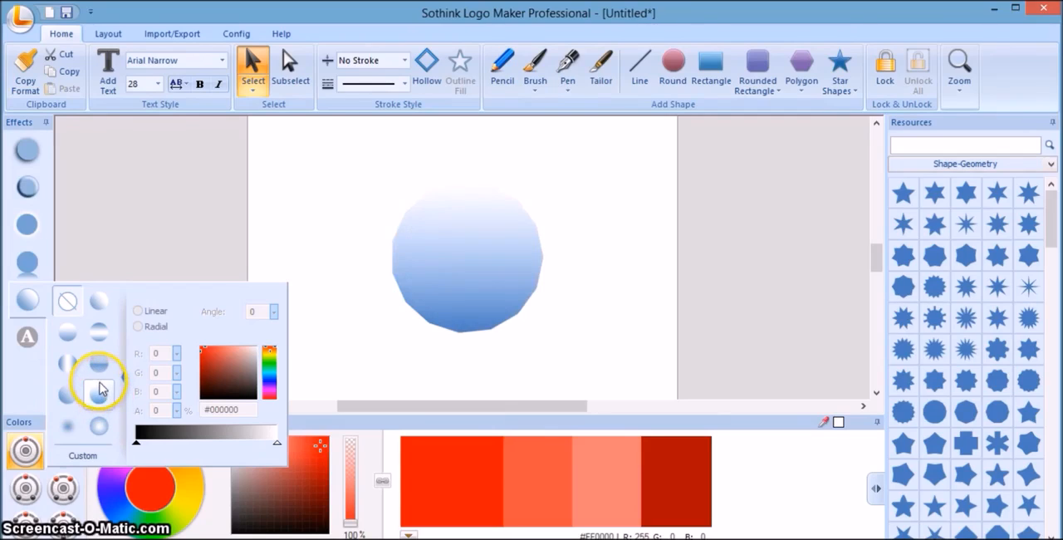
Apply the radial gradient preset with a lighter centre and darker blue edge to the polygon.
click(98, 366)
click(97, 393)
click(98, 426)
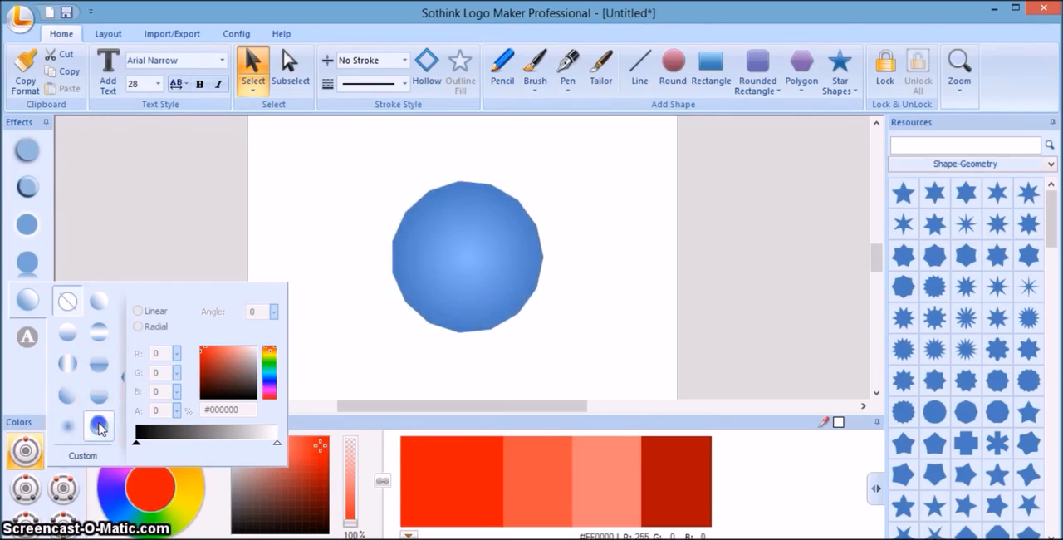
click(99, 426)
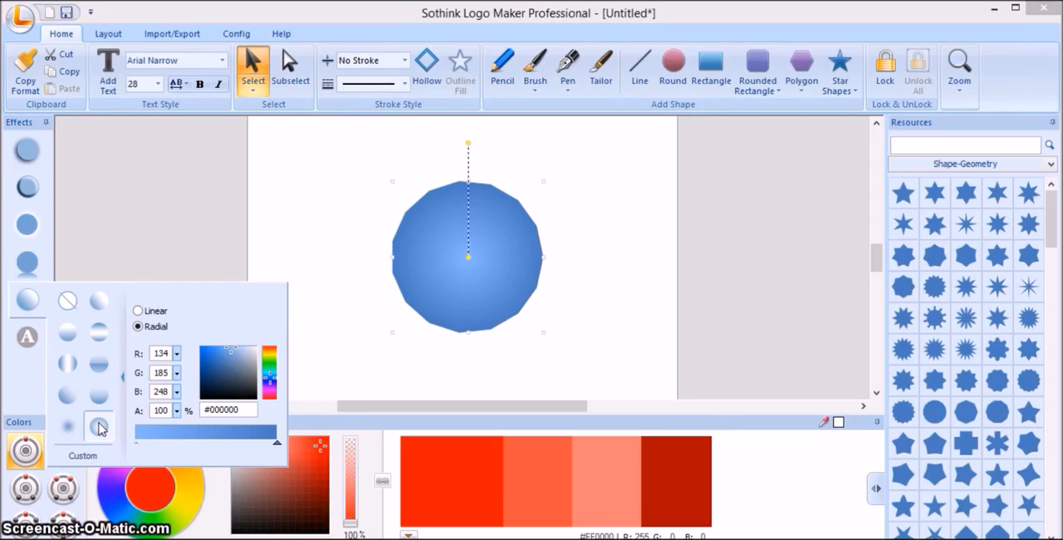
Clear the polygon's radial gradient, compare a few gradient presets again, and leave the polygon without a gradient.
click(67, 302)
click(72, 303)
click(67, 304)
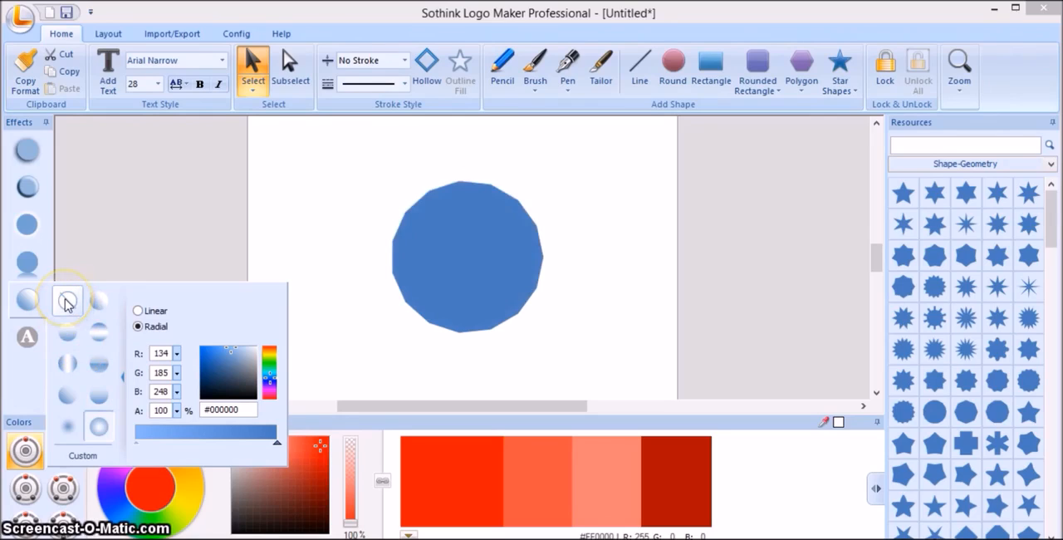
click(67, 333)
click(99, 427)
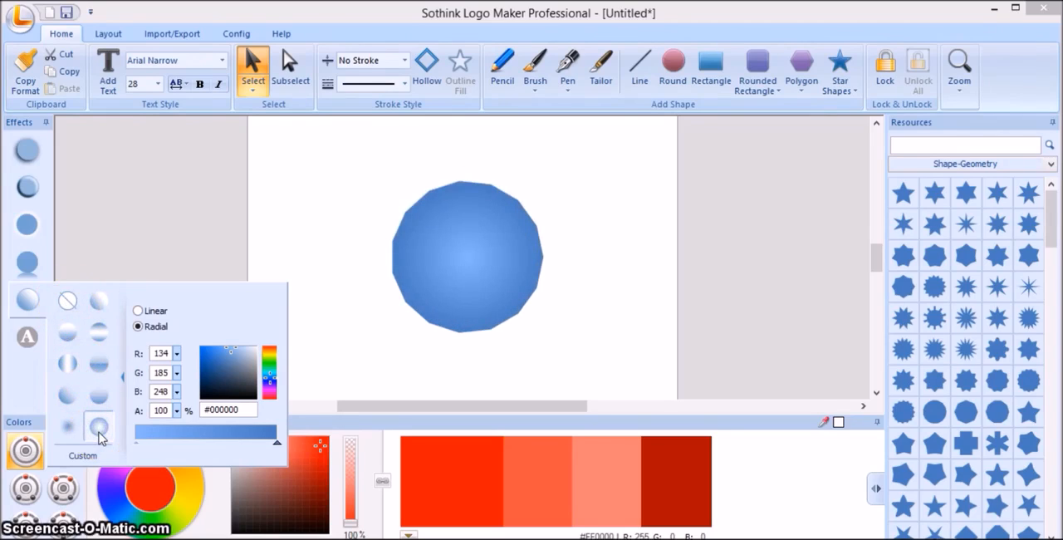
click(99, 396)
click(67, 303)
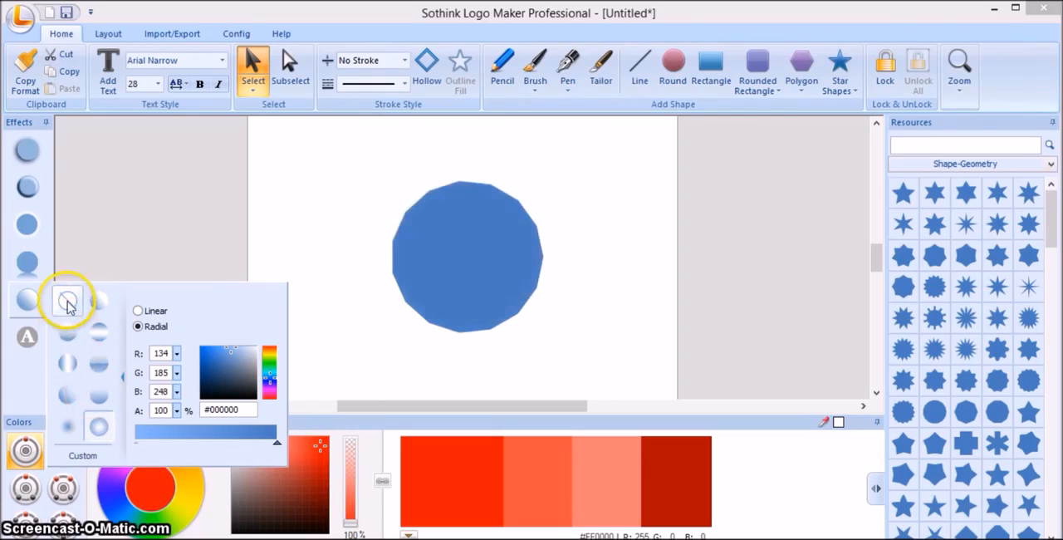
click(86, 260)
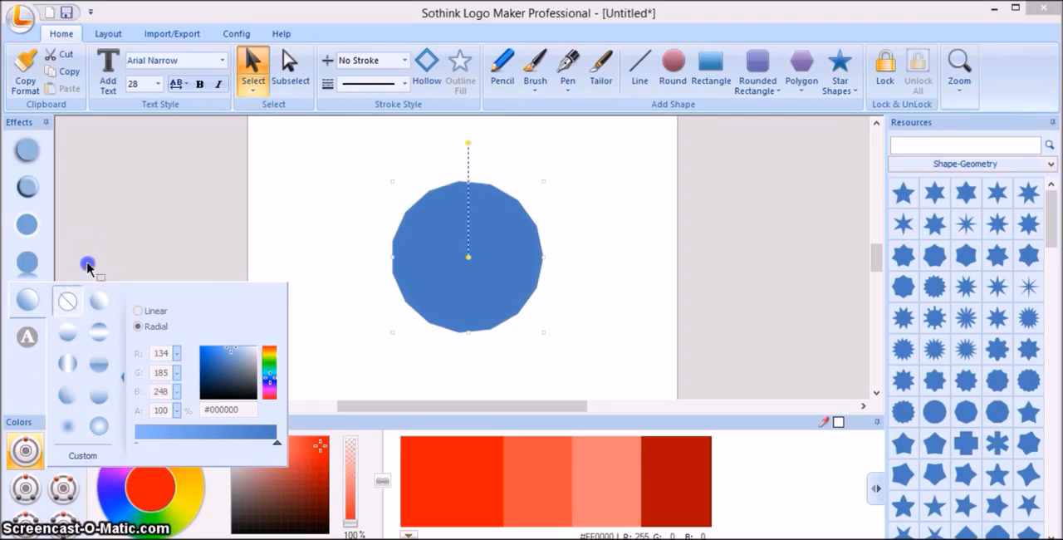
Preview the reflection presets on the polygon and apply the one with height 60, opacity 30 and distance 0.
click(28, 260)
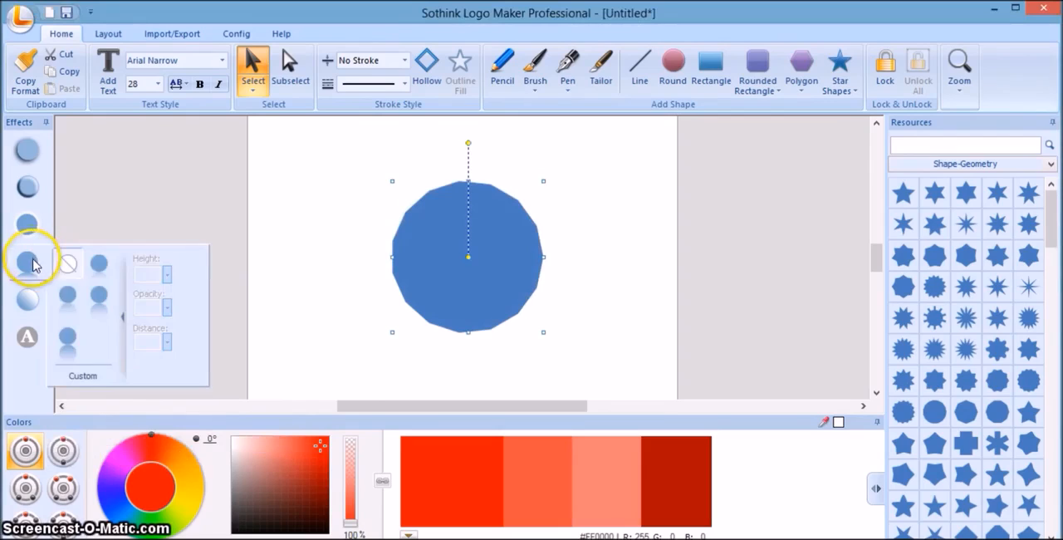
click(69, 301)
click(99, 294)
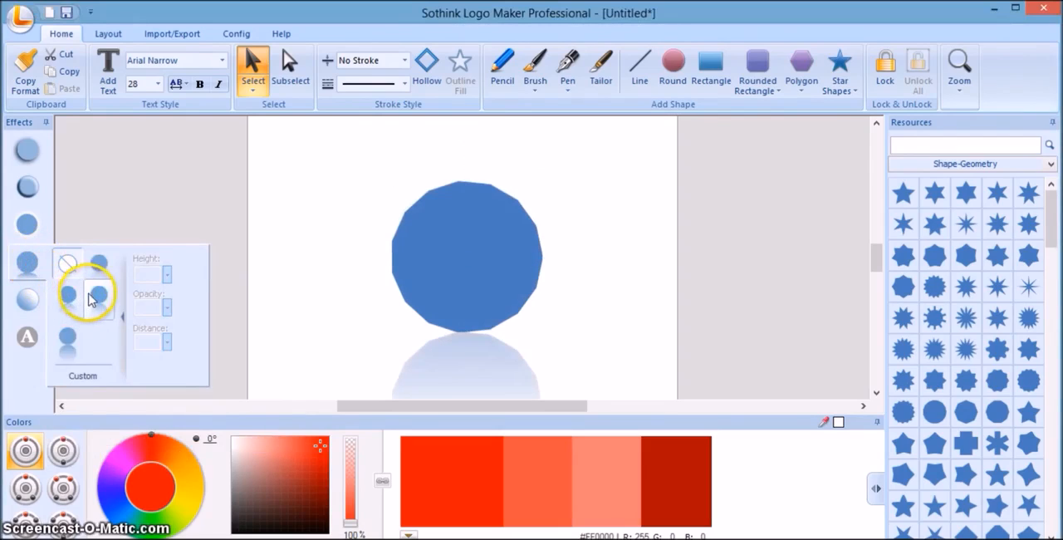
click(99, 264)
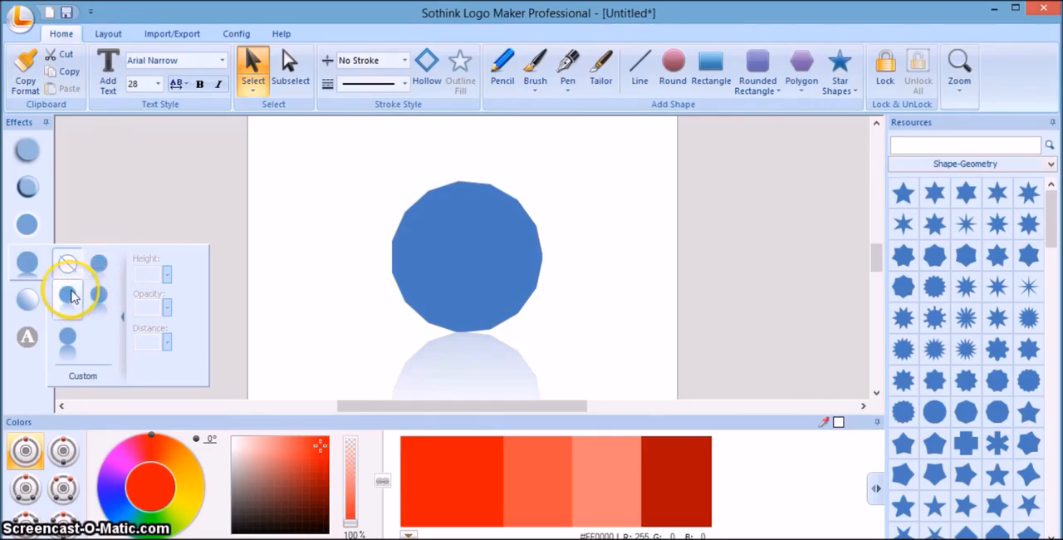
click(68, 335)
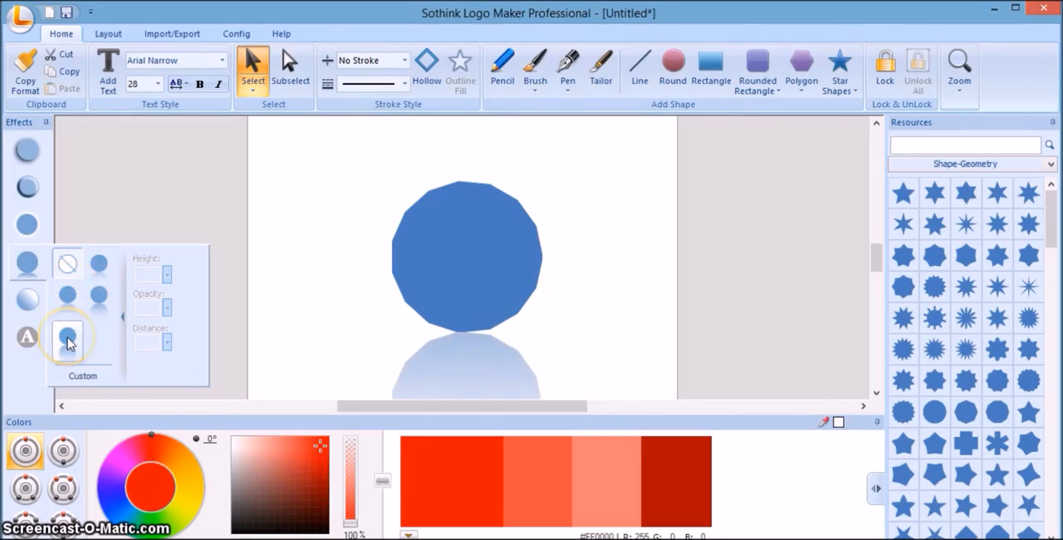
click(69, 299)
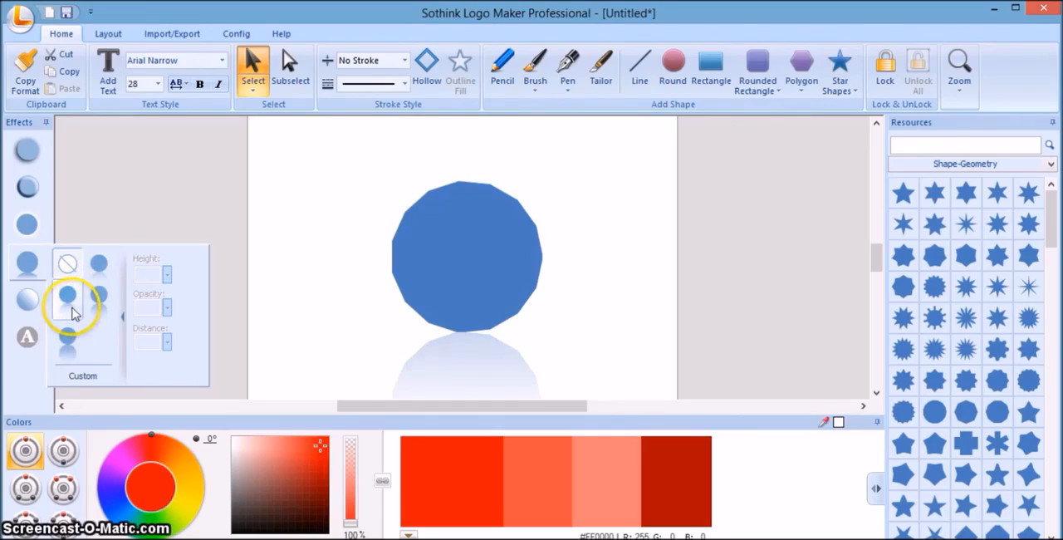
Set the polygon's reflection opacity to 20 and remove the reflection effect.
click(145, 306)
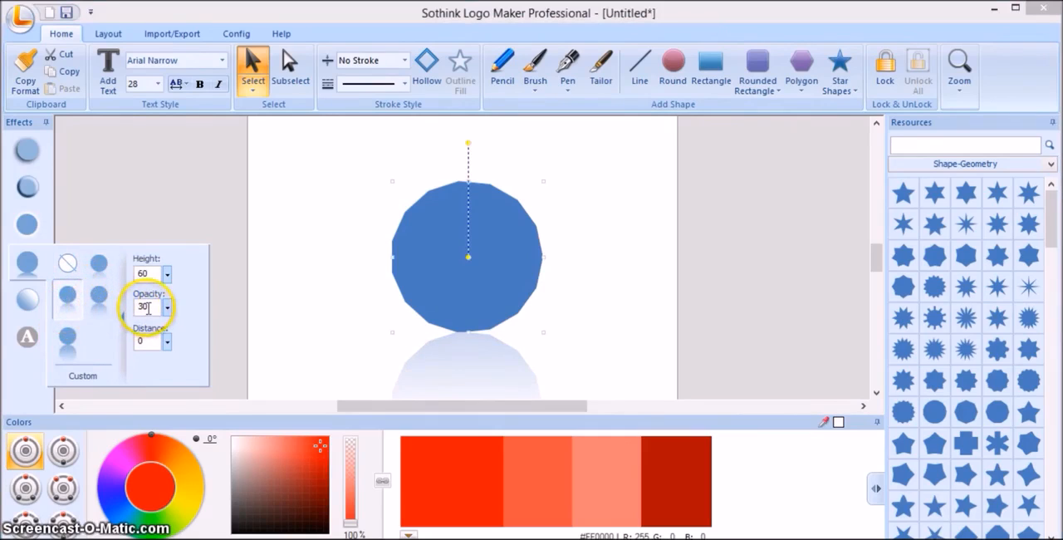
double_click(144, 307)
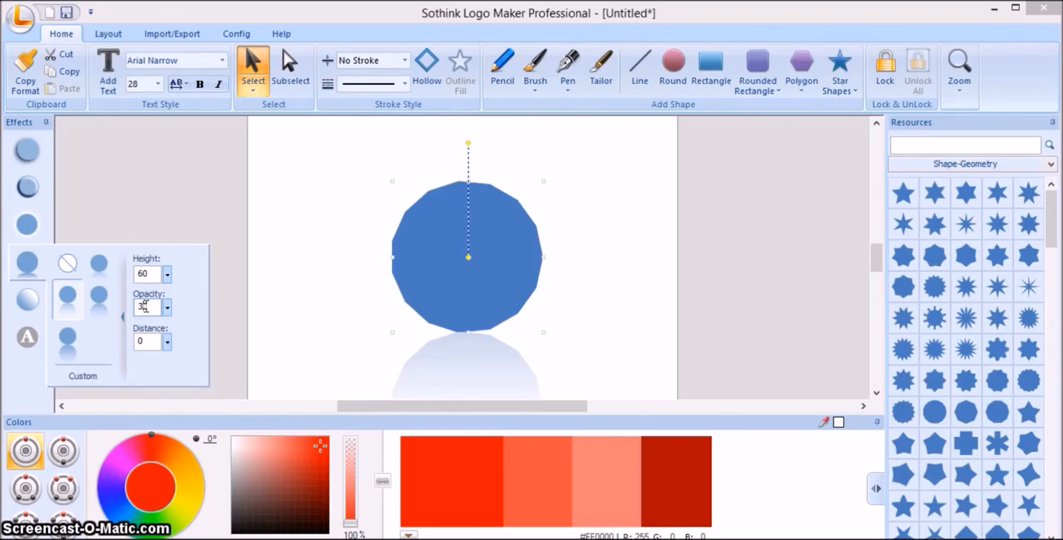
text(5)
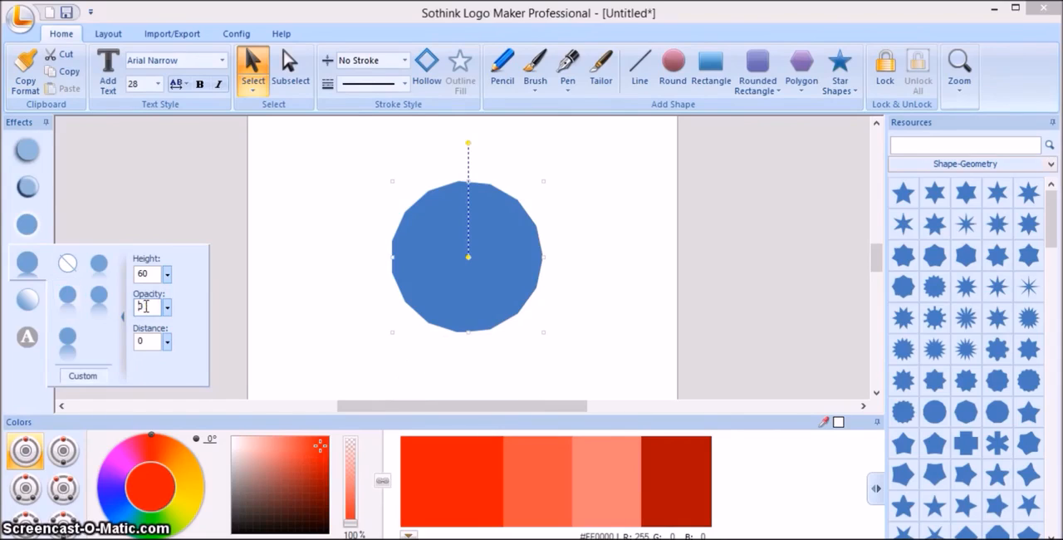
text(20)
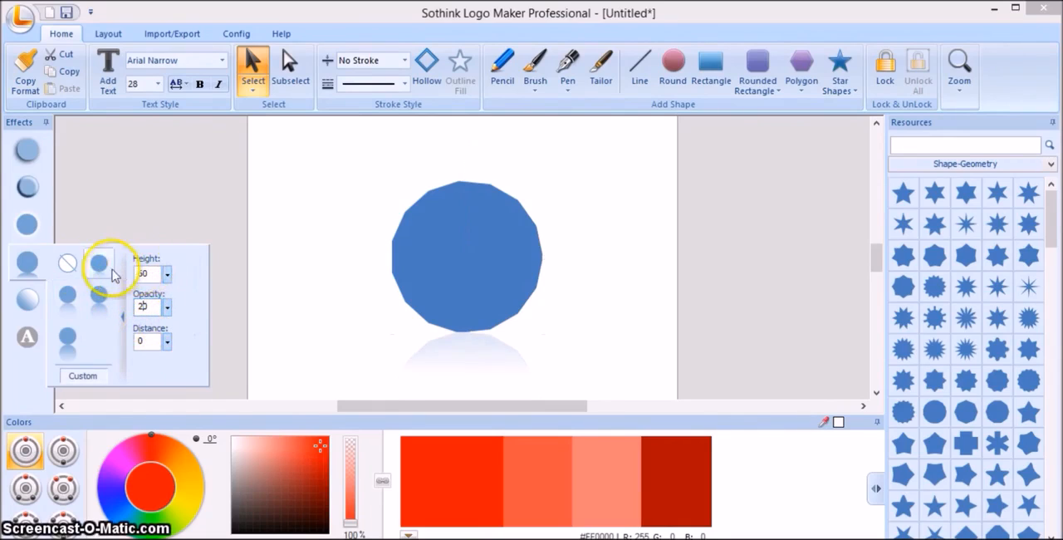
click(70, 266)
Preview the glow and bevel presets on the polygon and apply the inner bevel with distance 13, strength 52% and blur 8.
mouse_move(29, 229)
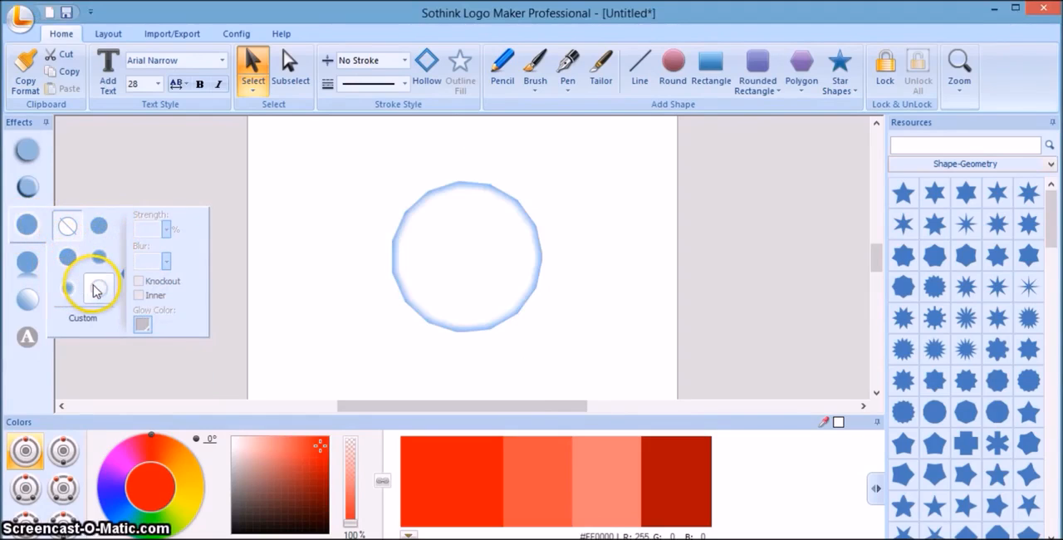
mouse_move(30, 185)
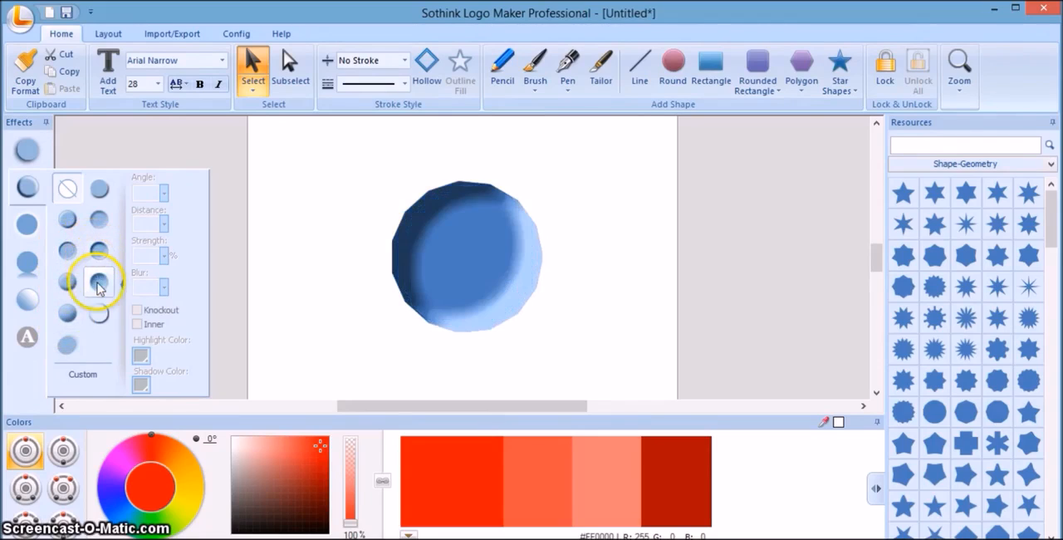
click(98, 219)
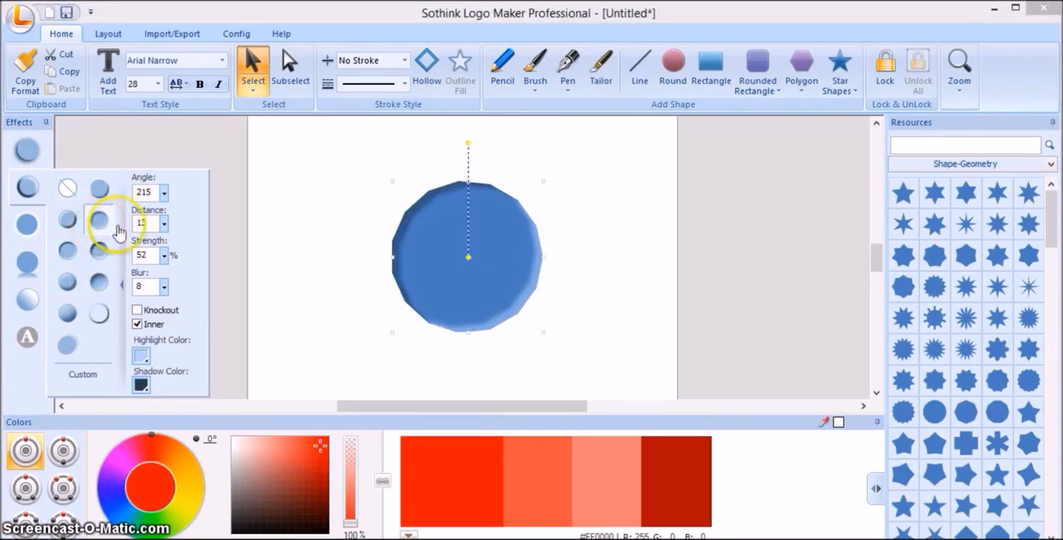
Set the inner bevel's distance to 10, strength to 42% and blur to 04, and remove the bevel effect.
click(151, 223)
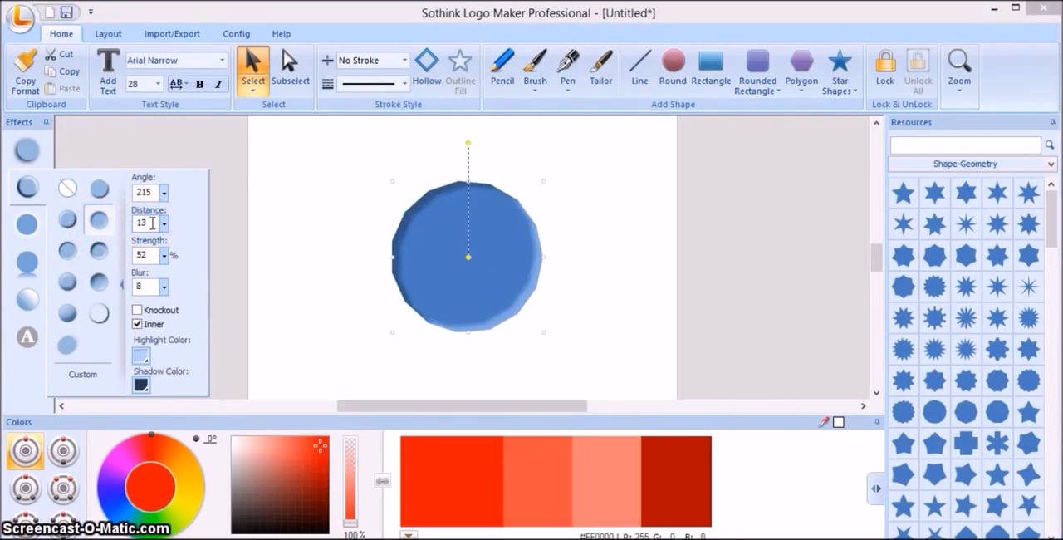
key(BackSpace)
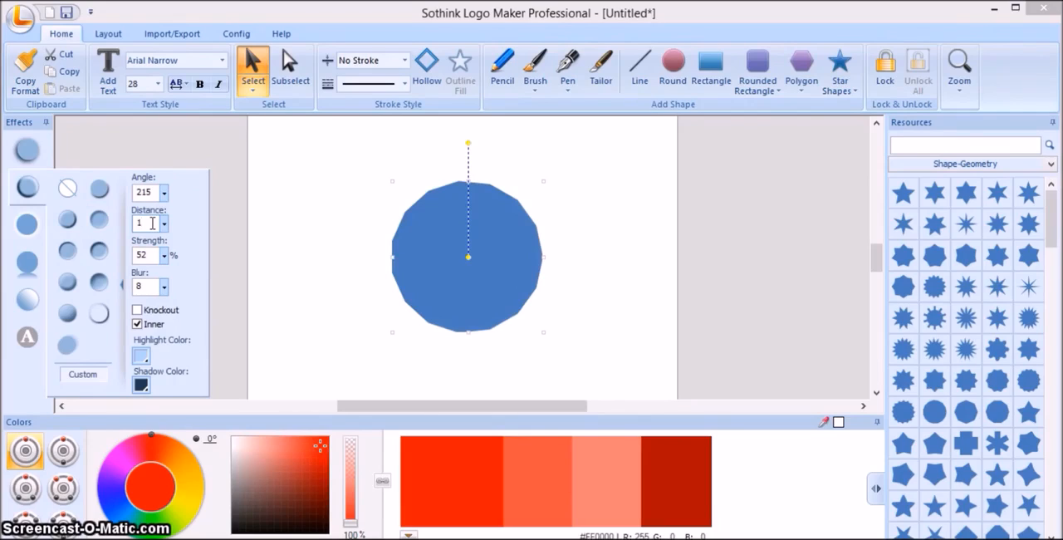
text(0)
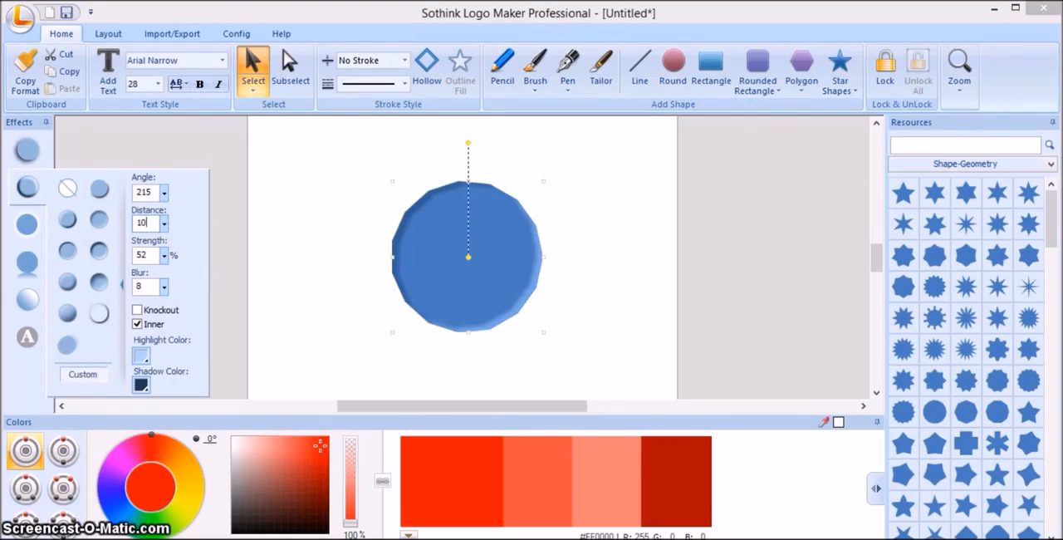
click(141, 254)
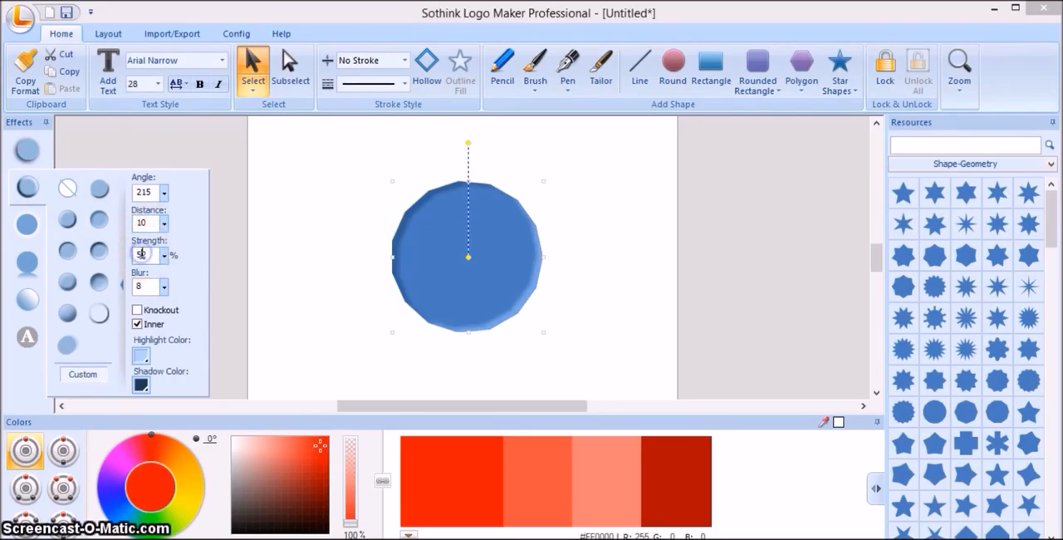
key(BackSpace)
text(42)
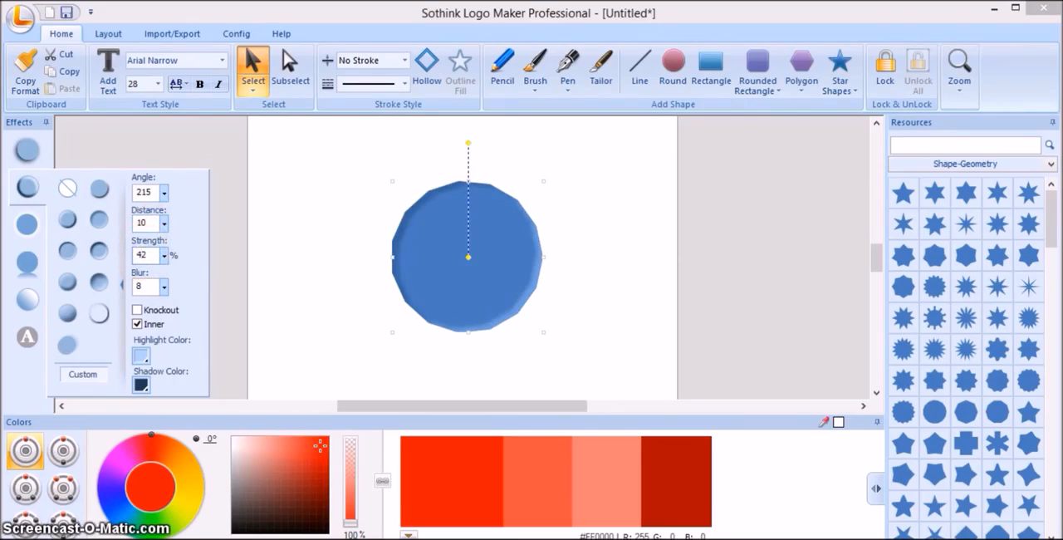
click(141, 286)
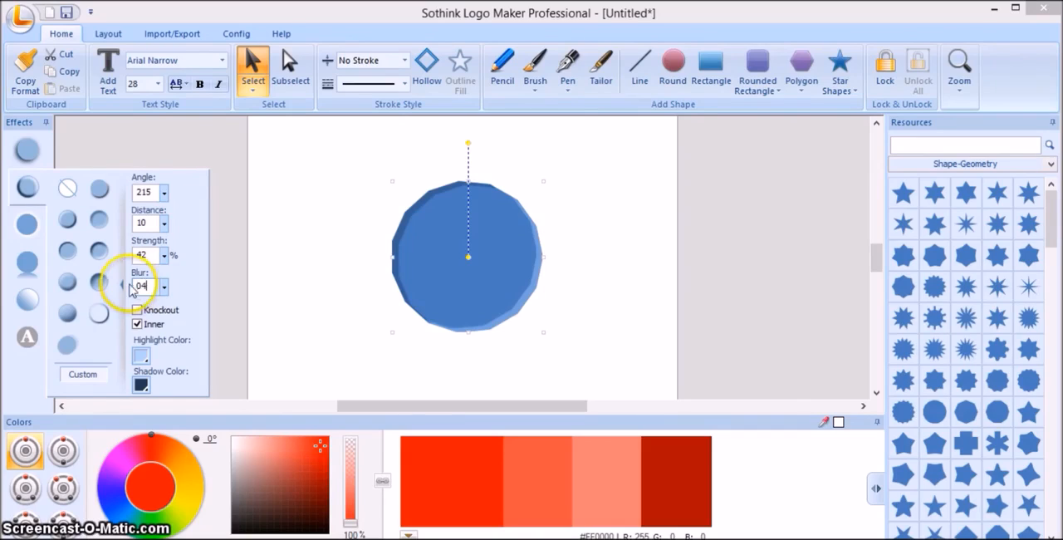
click(68, 194)
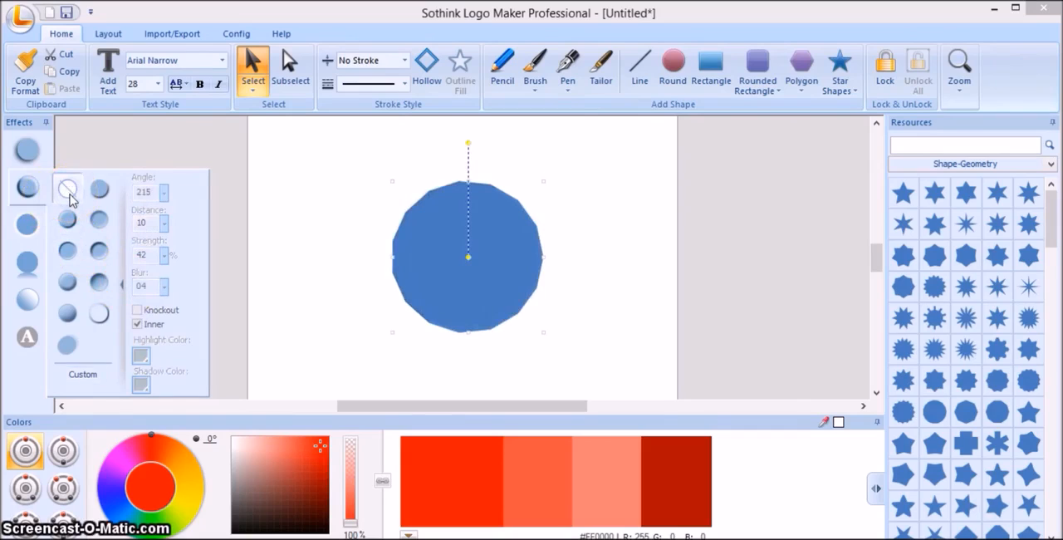
Preview the shadow presets on the polygon without keeping any, and delete the polygon from the canvas.
click(30, 151)
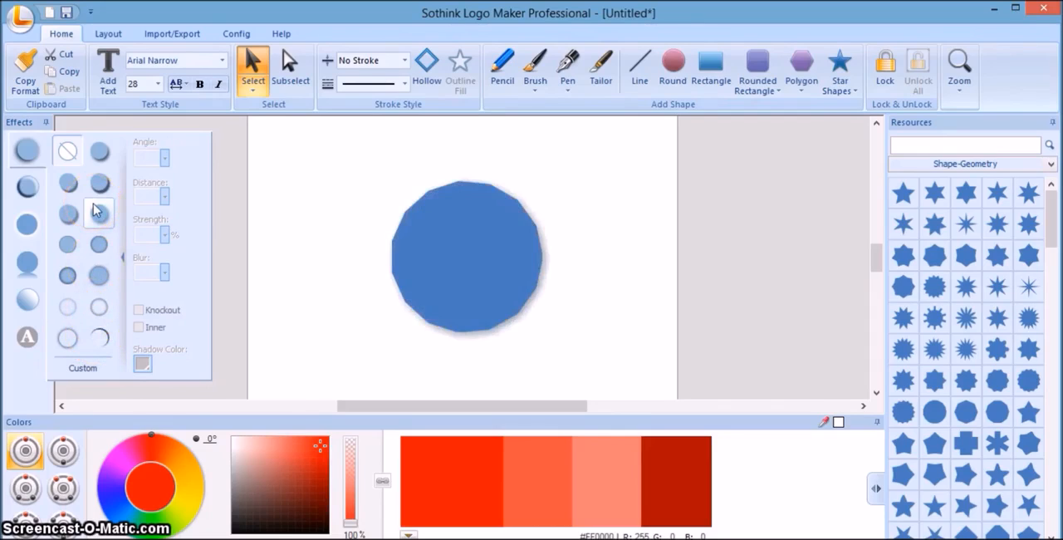
click(71, 154)
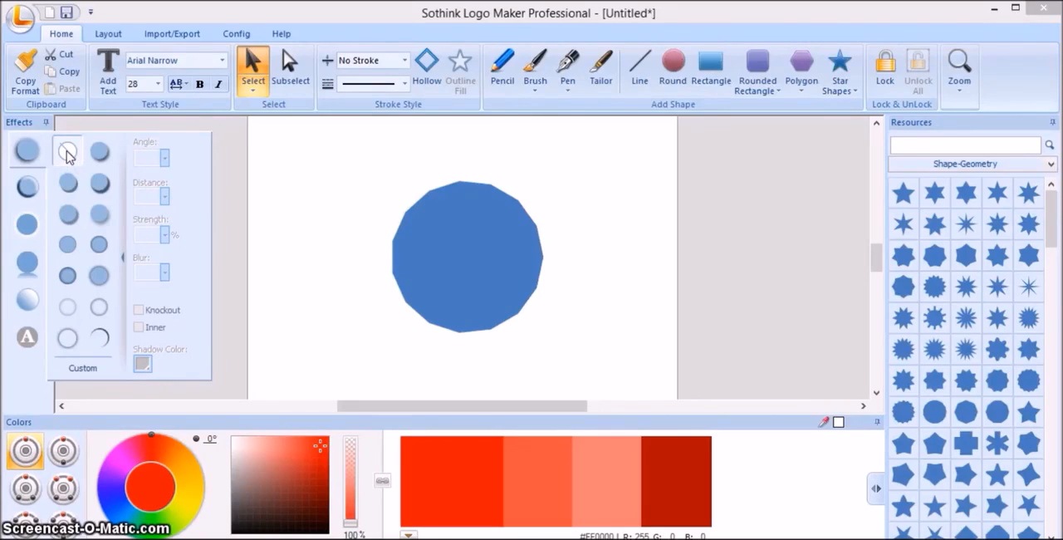
click(67, 153)
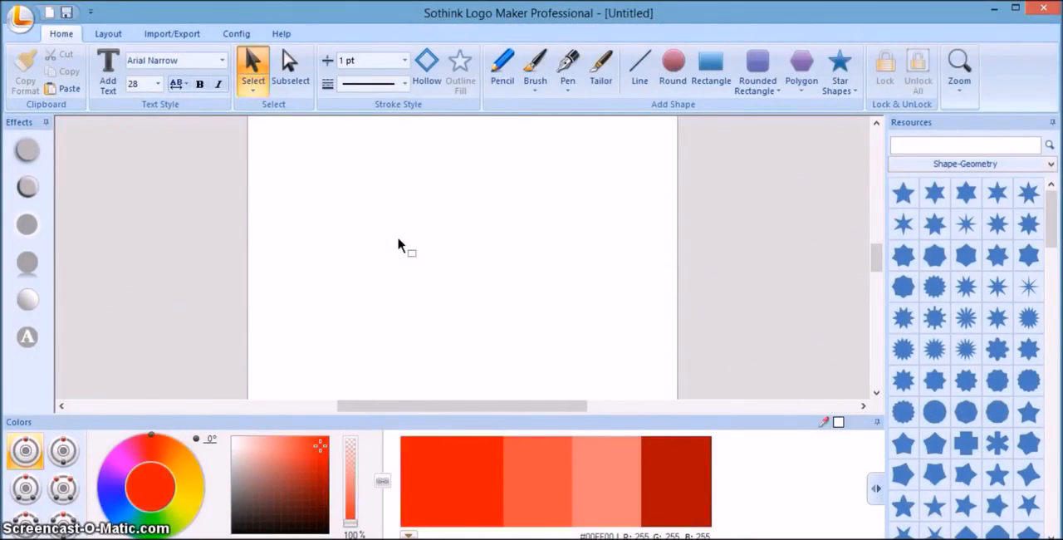
click(397, 239)
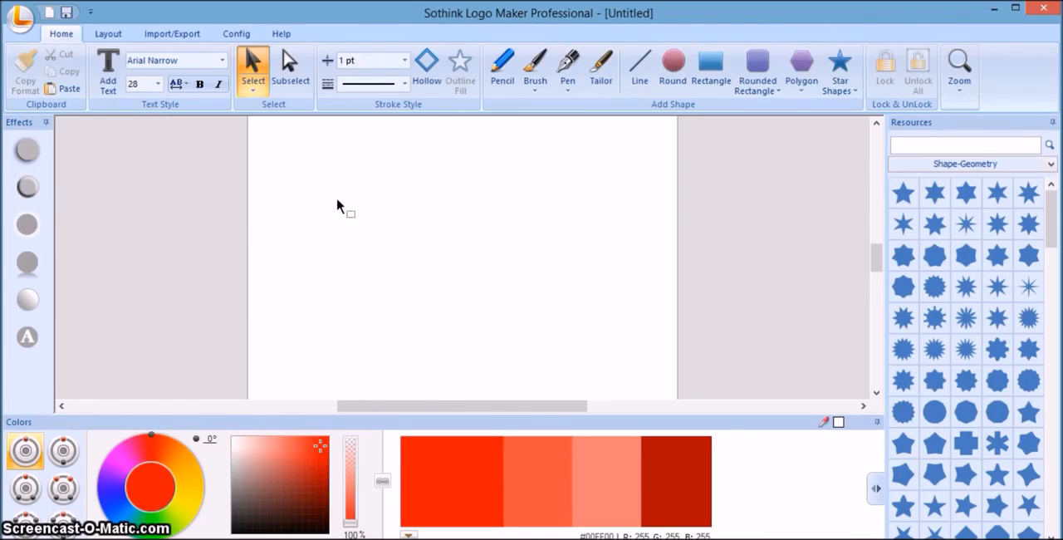
Add the silhouette with outstretched arms from the People resources to the upper middle of the canvas and deselect it.
click(998, 163)
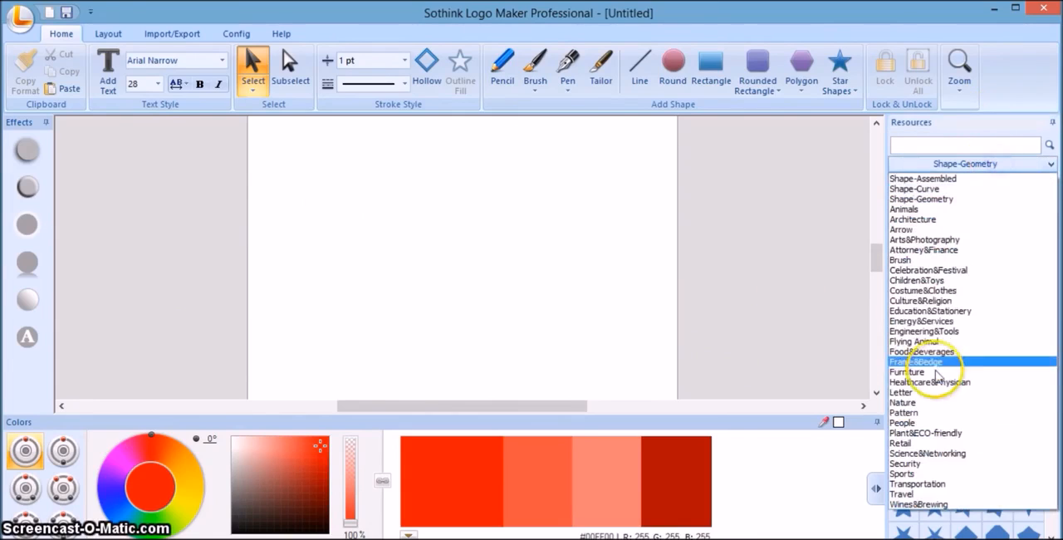
click(929, 423)
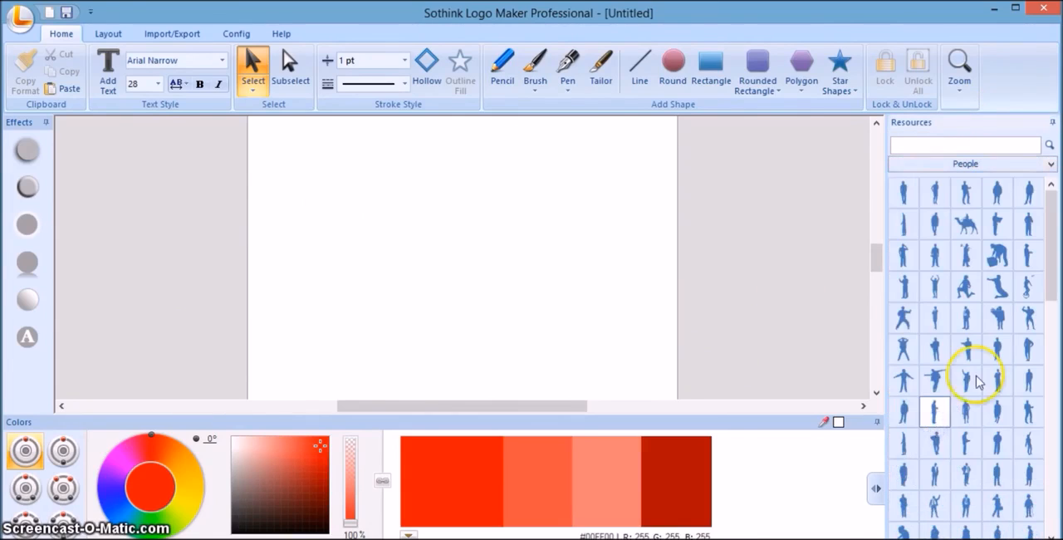
drag(937, 373, 417, 221)
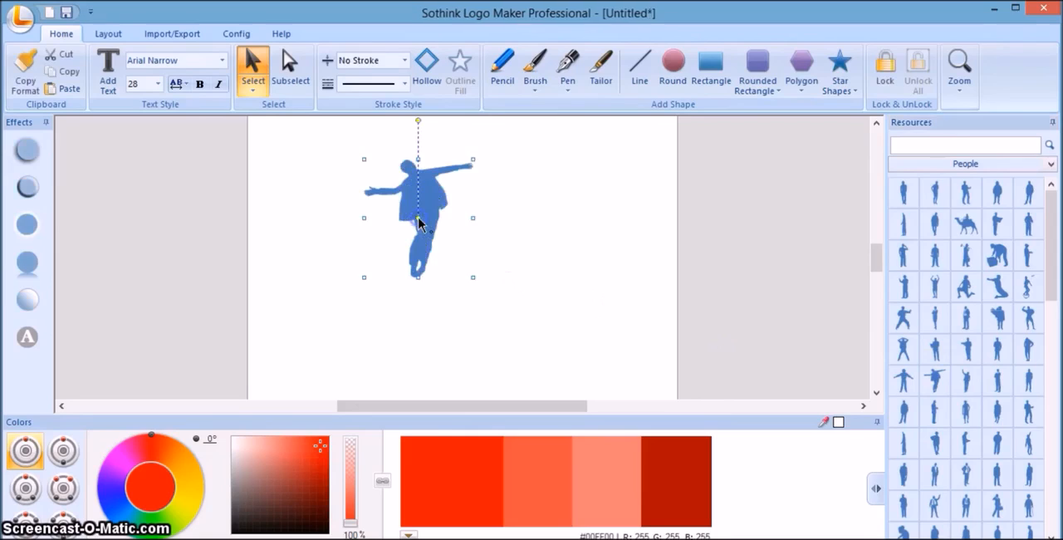
click(540, 246)
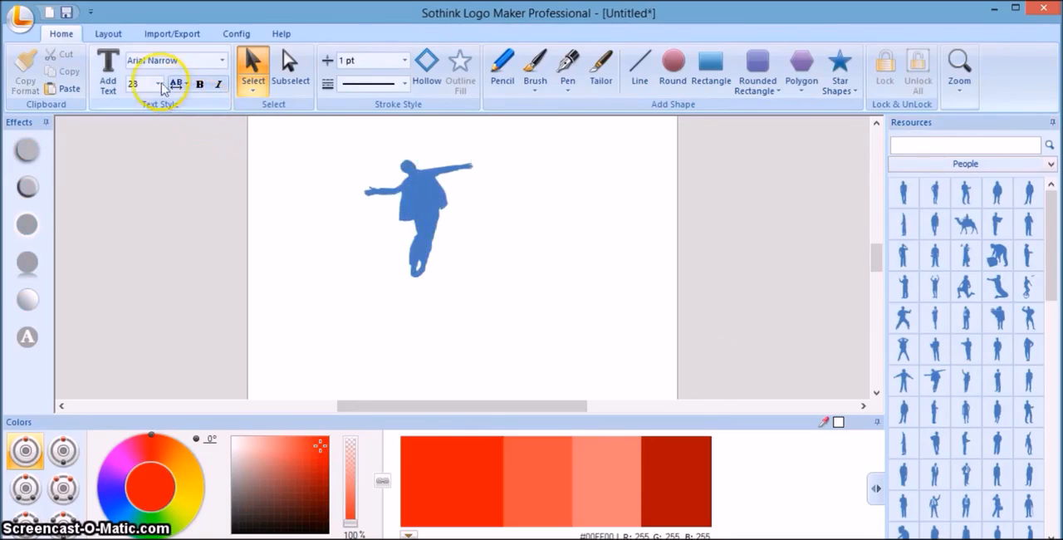
Add the text "Swag" and place it just right of the silhouette's waist.
click(109, 73)
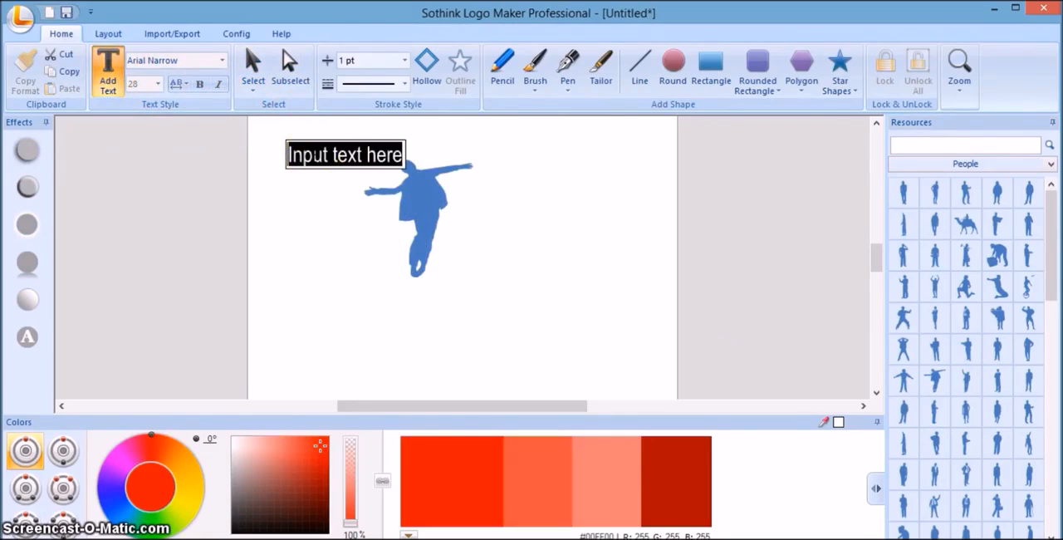
text(Swag)
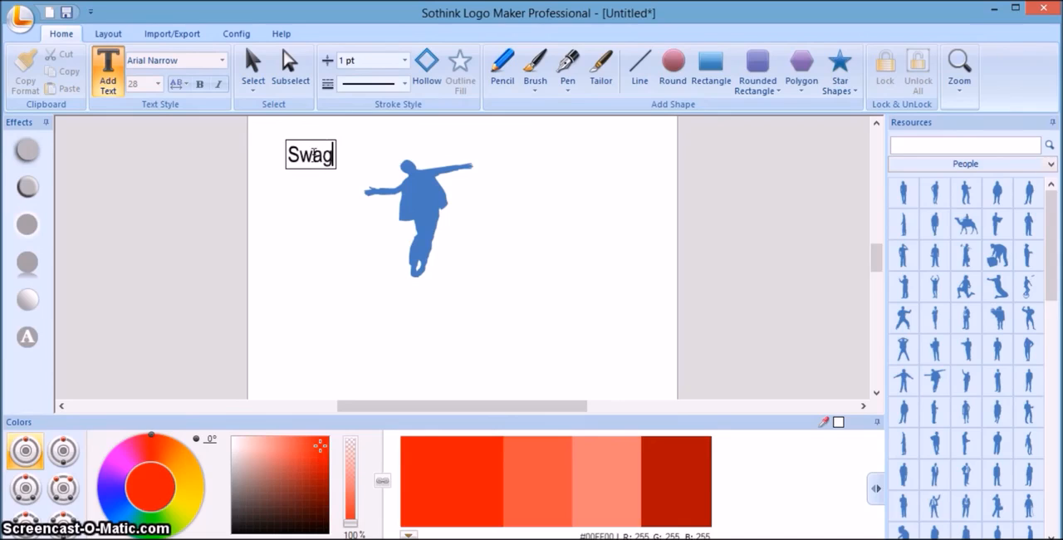
click(348, 177)
drag(329, 164, 486, 226)
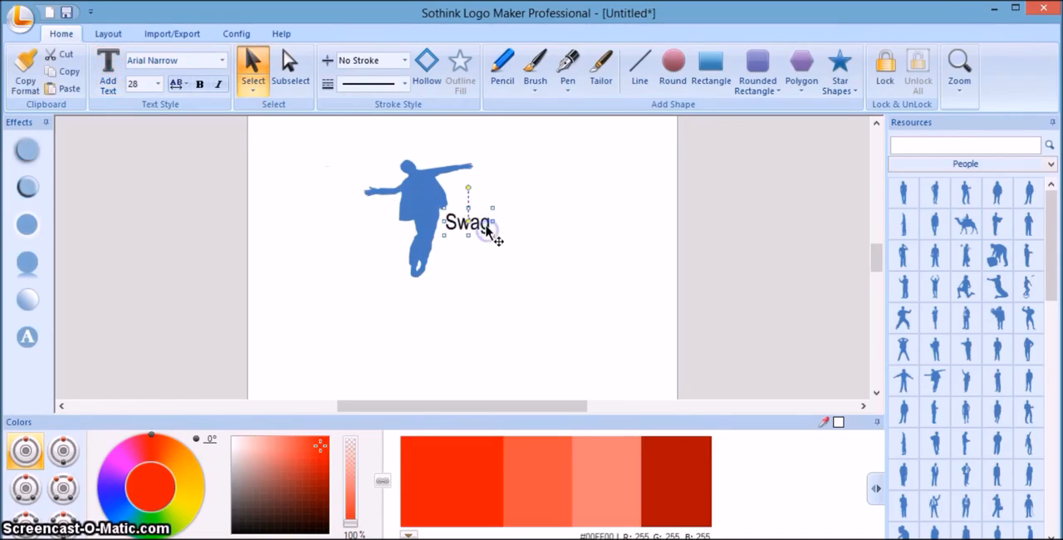
Set the "Swag" text's font to Assassin$ and enlarge it beside the silhouette's legs.
click(222, 60)
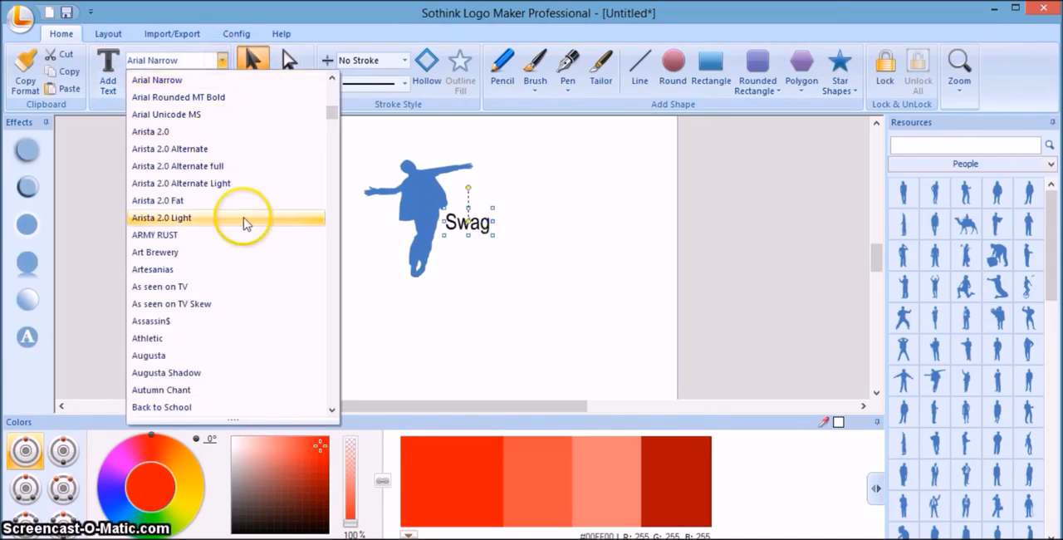
click(260, 322)
click(486, 236)
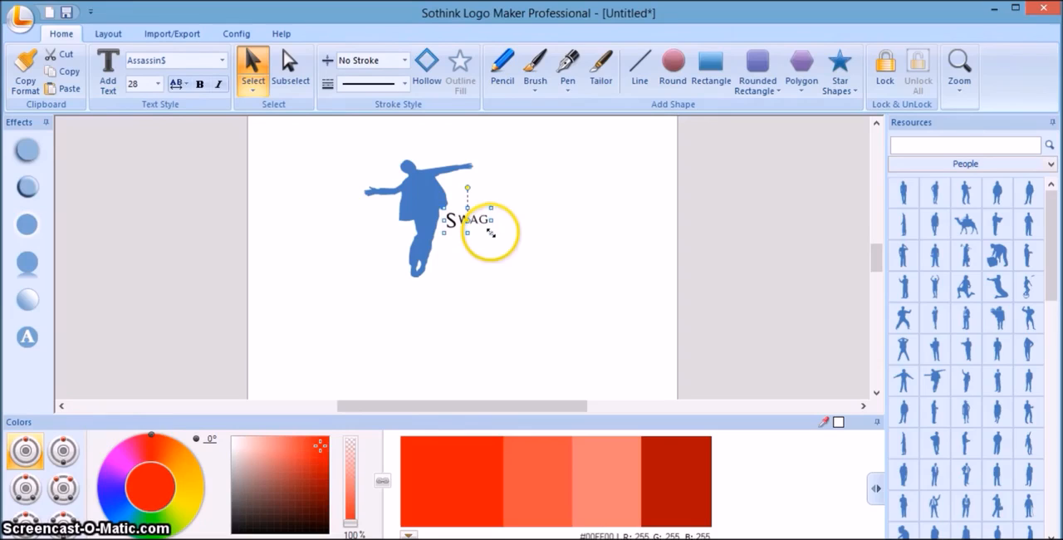
drag(493, 236, 517, 250)
Try red on the "Swag" text and recolor it purple with the base shade of the 290° hue.
click(472, 463)
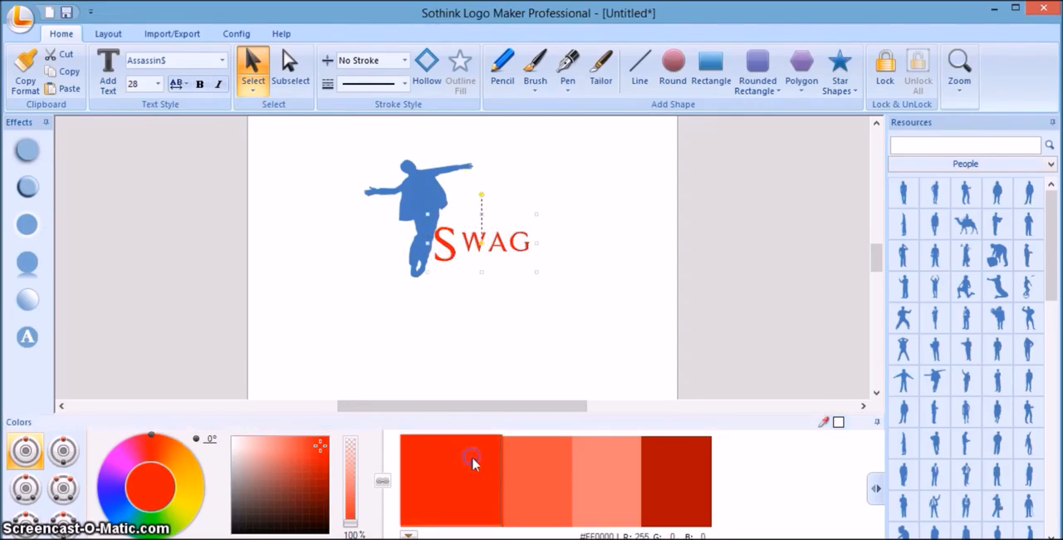
click(112, 480)
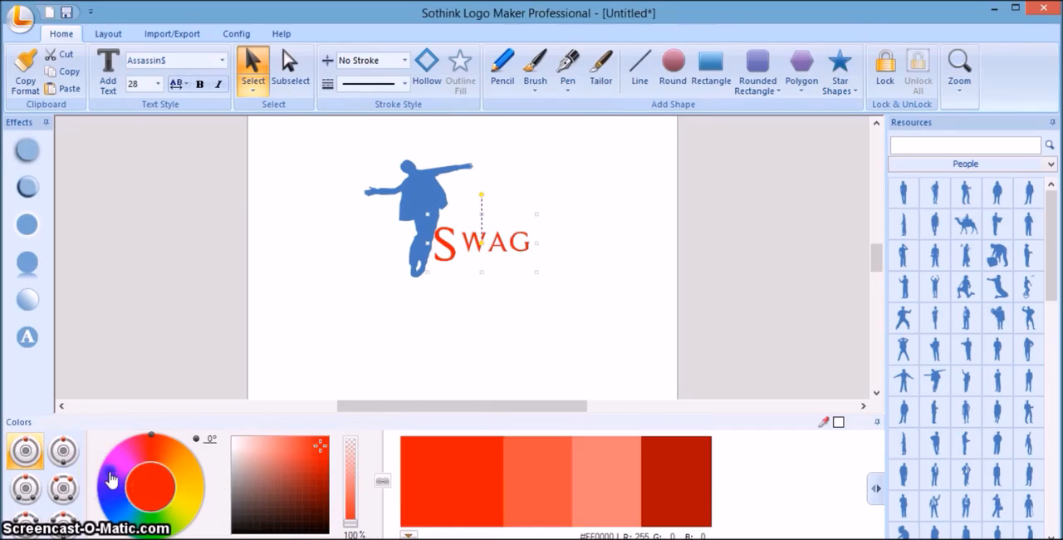
click(439, 468)
Move the silhouette slightly left so it no longer overlaps the "Swag" text, and deselect it.
click(422, 254)
click(400, 200)
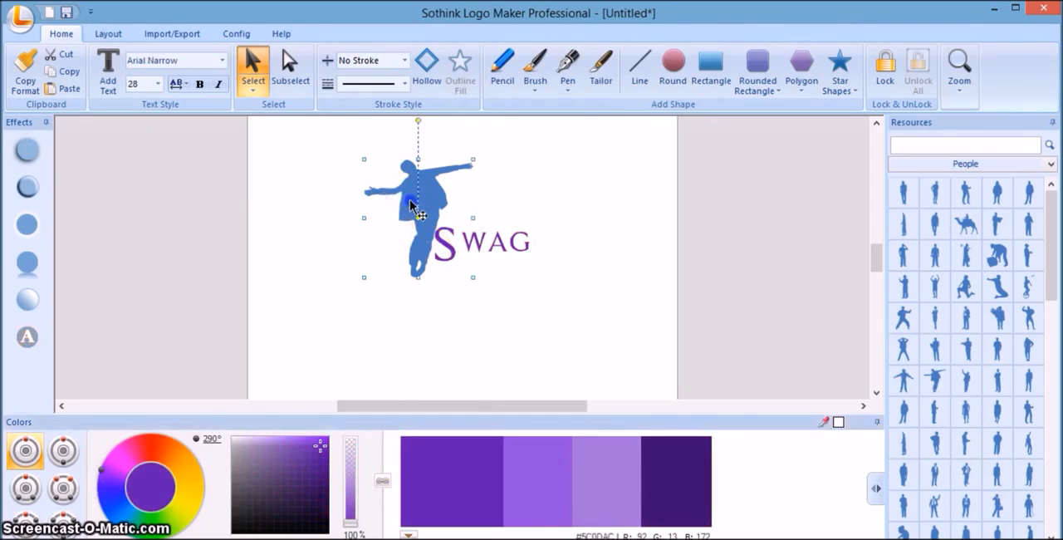
drag(410, 201, 395, 201)
click(531, 349)
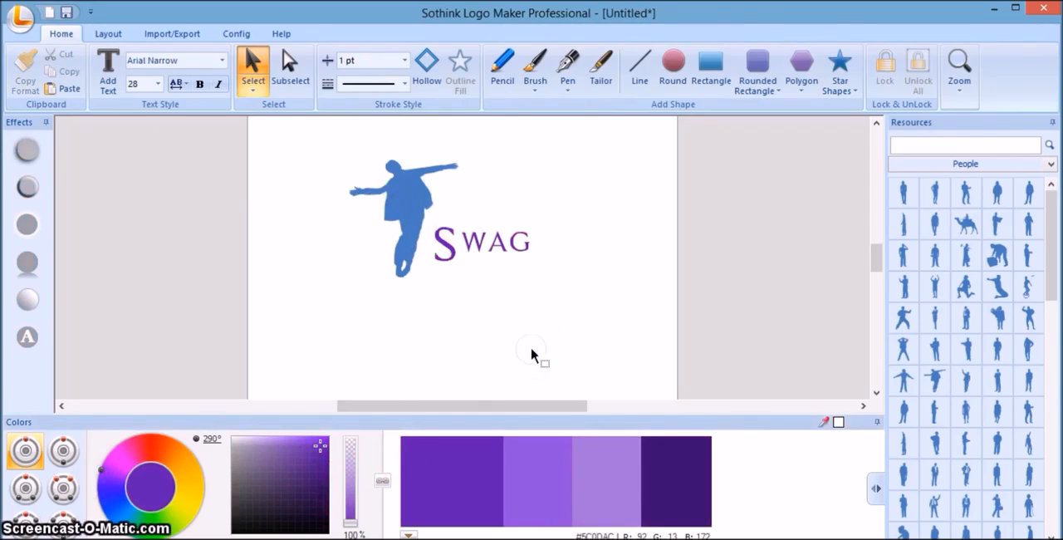
Add the money bag with the dollar sign from the Attorney&Finance resources just right of the "Swag" text.
click(951, 164)
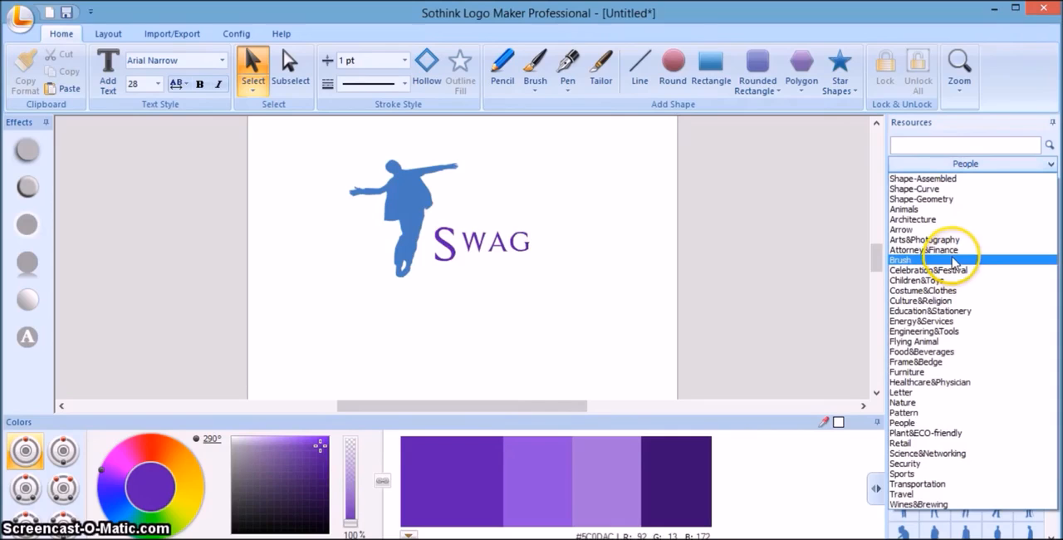
click(951, 250)
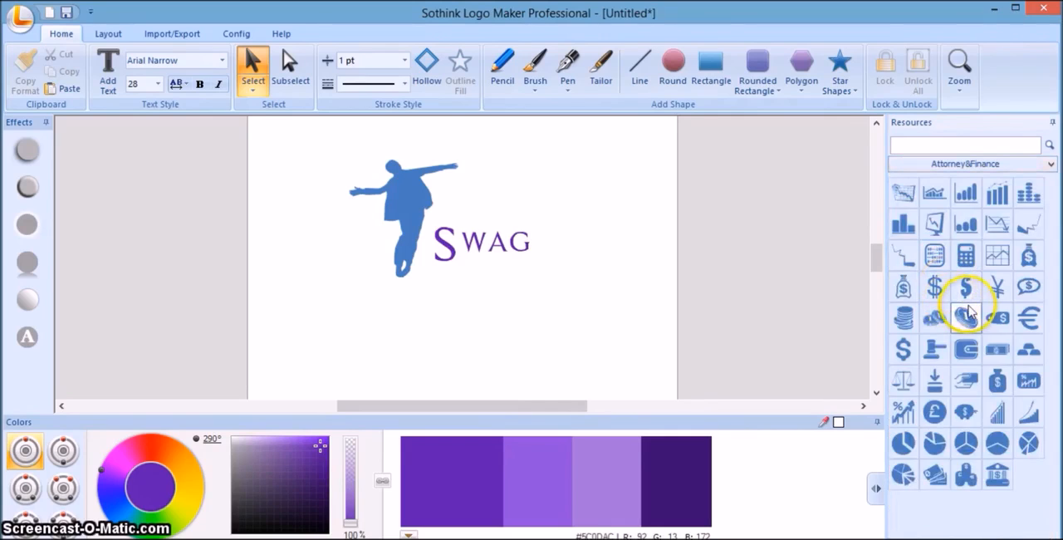
drag(1035, 253, 592, 286)
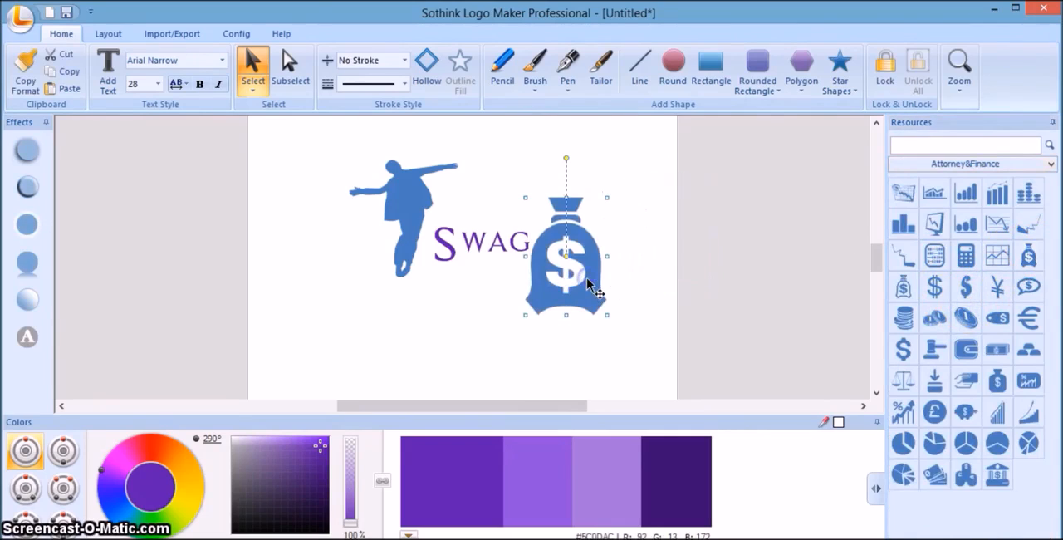
Enlarge the silhouette slightly around its centre.
click(490, 325)
click(405, 240)
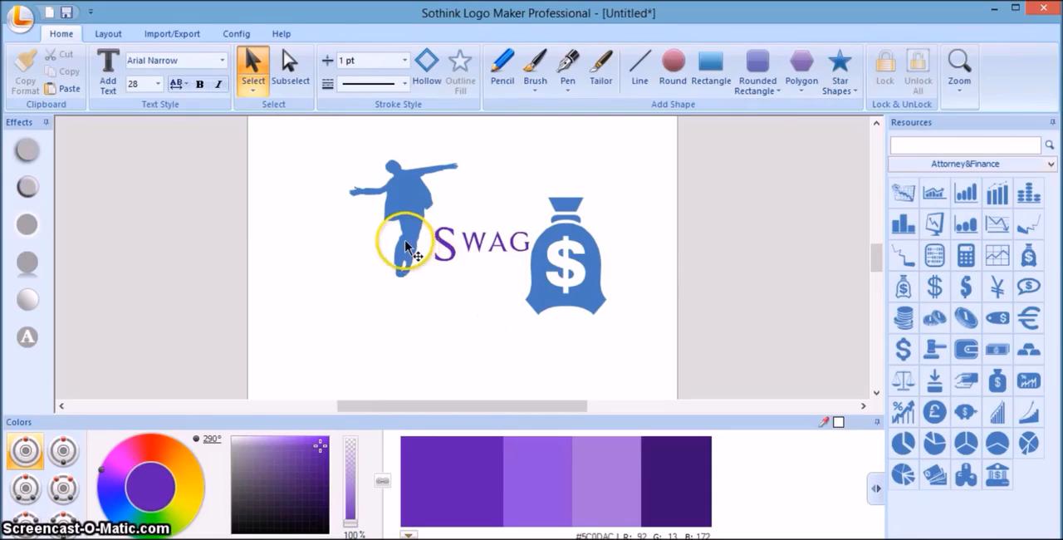
drag(463, 284, 469, 288)
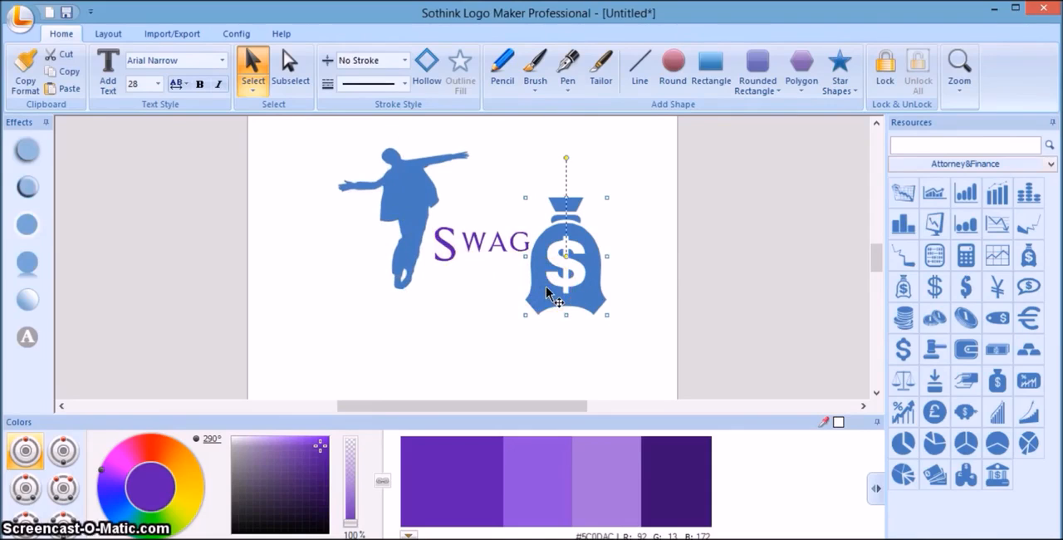
Recolor the money bag orange with the base shade of the 36° hue and deselect it.
click(462, 475)
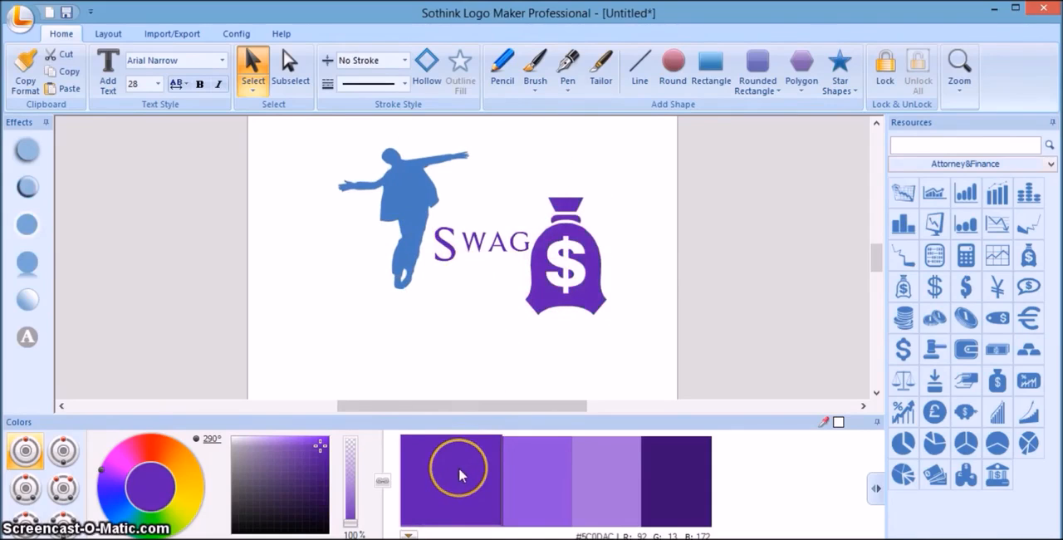
click(181, 443)
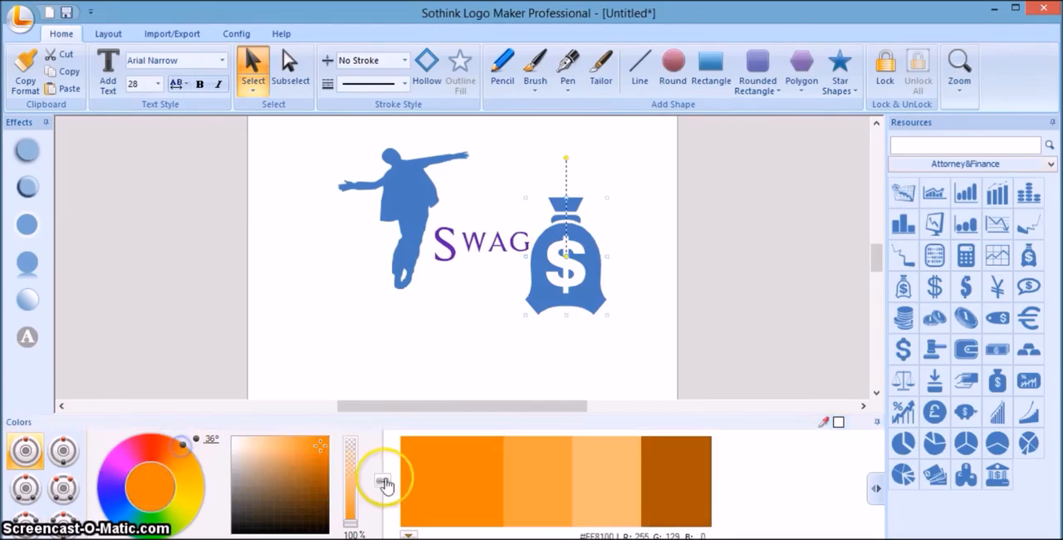
click(433, 479)
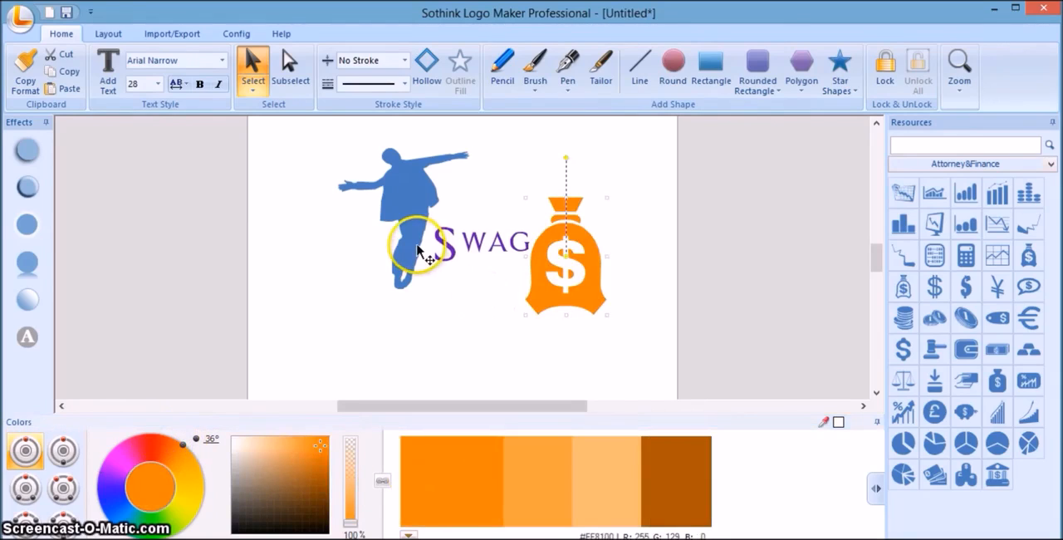
click(442, 316)
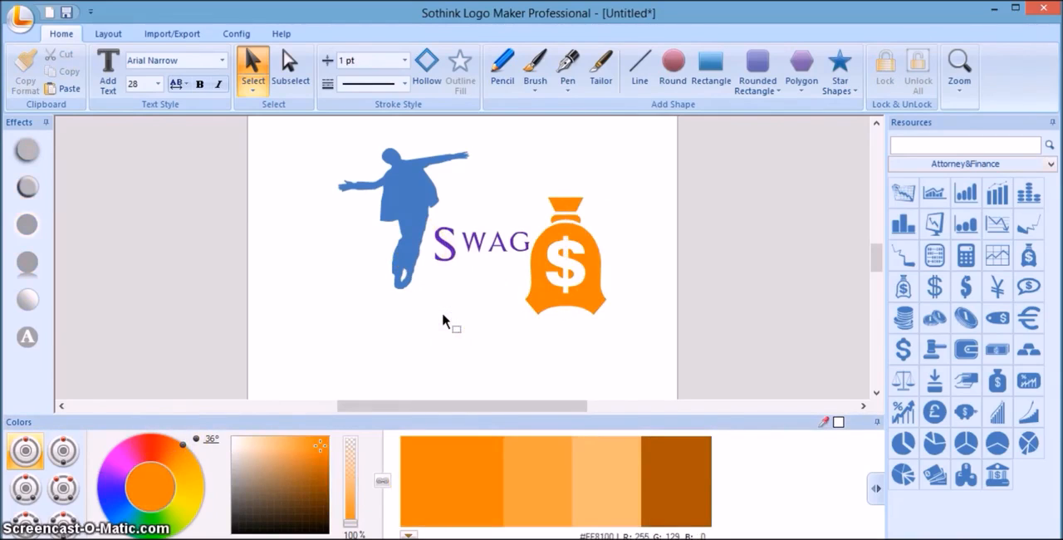
Enlarge the silhouette a little more so it stands taller than the money bag, and deselect it.
click(411, 262)
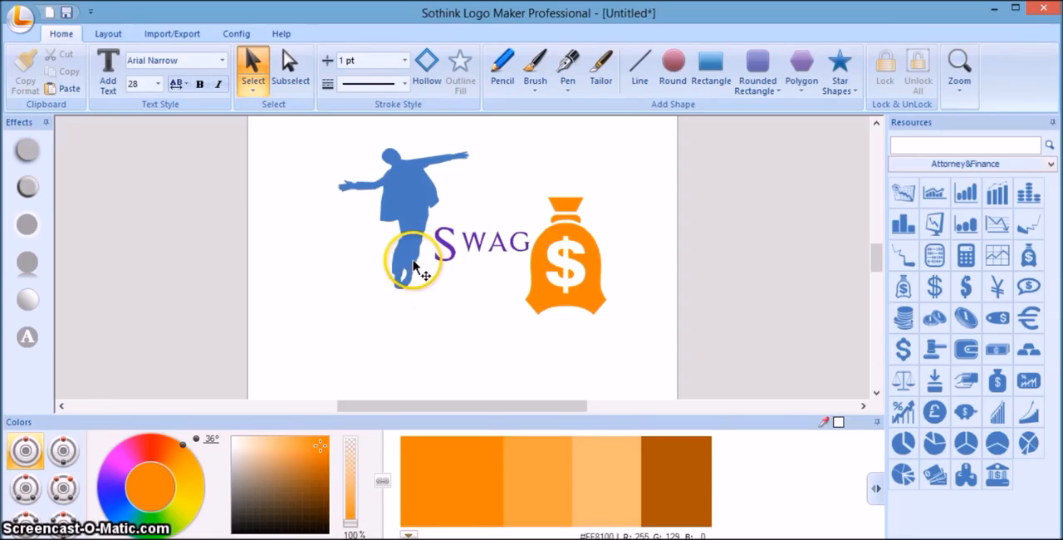
click(414, 261)
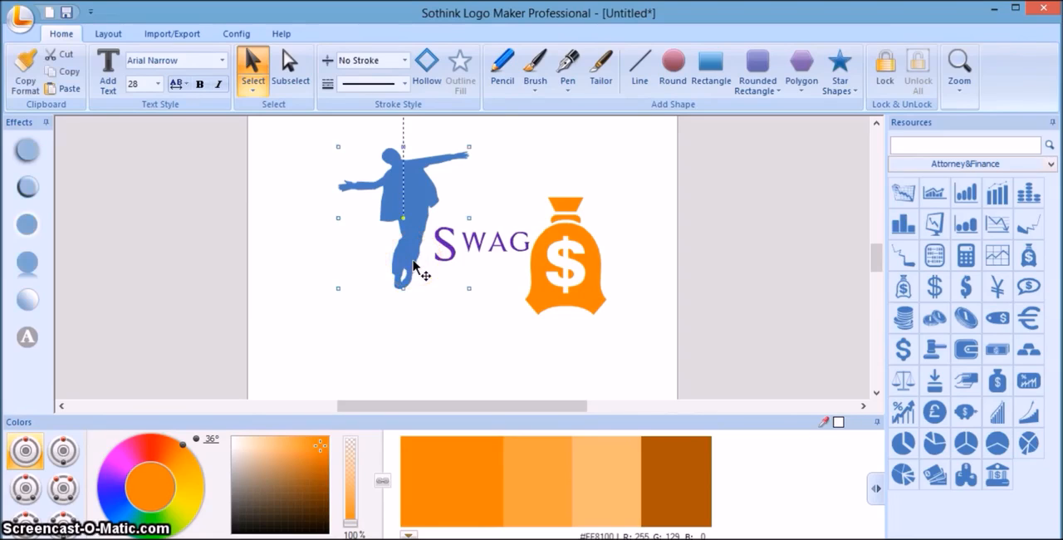
drag(469, 288, 478, 296)
click(774, 194)
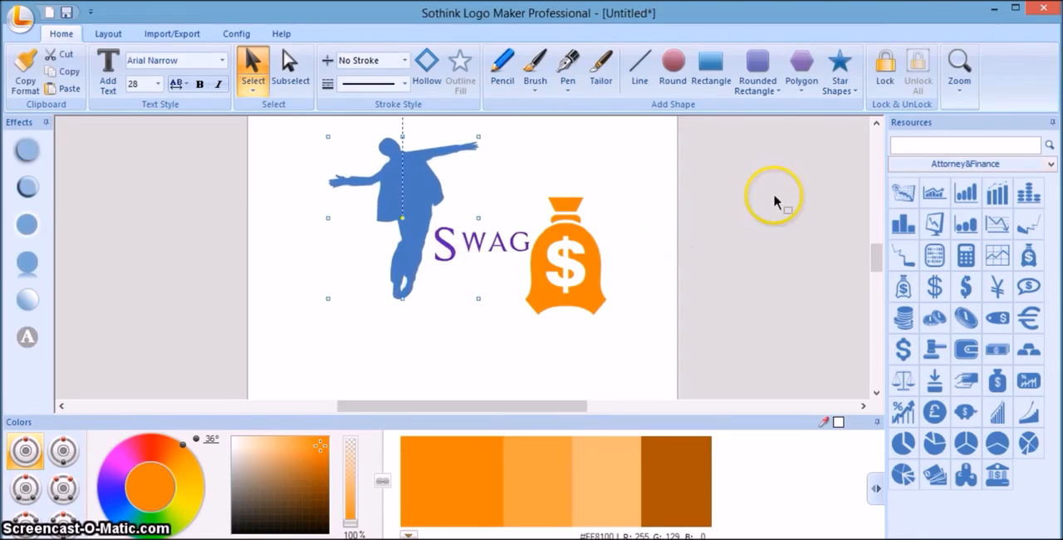
Draw a rectangle covering the whole canvas and set it to No Stroke.
click(959, 85)
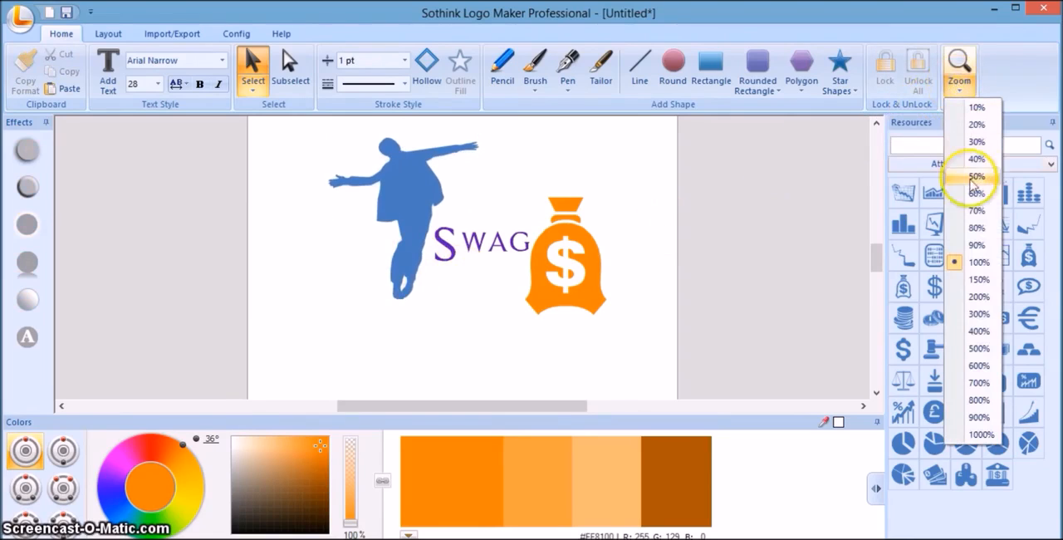
click(976, 230)
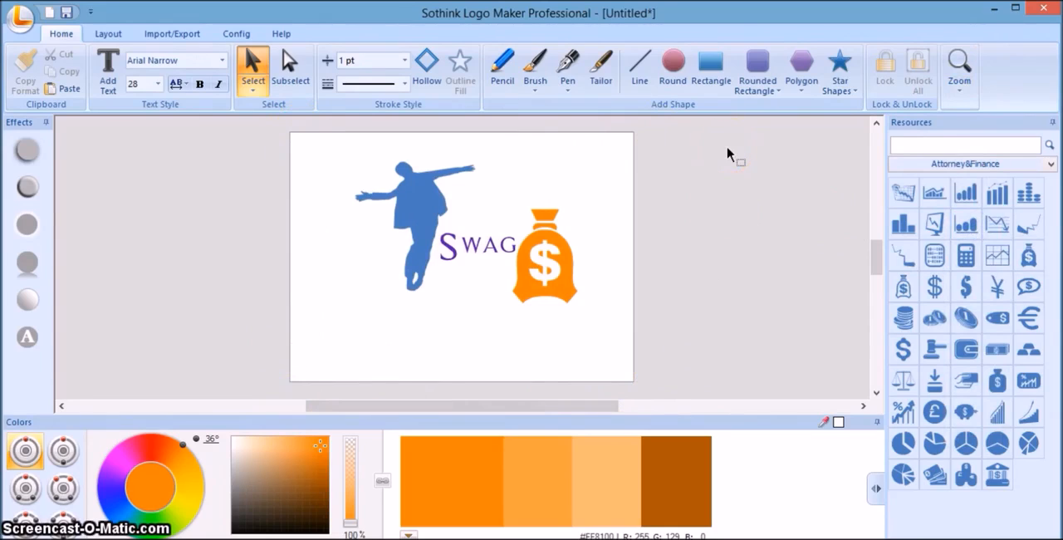
click(714, 64)
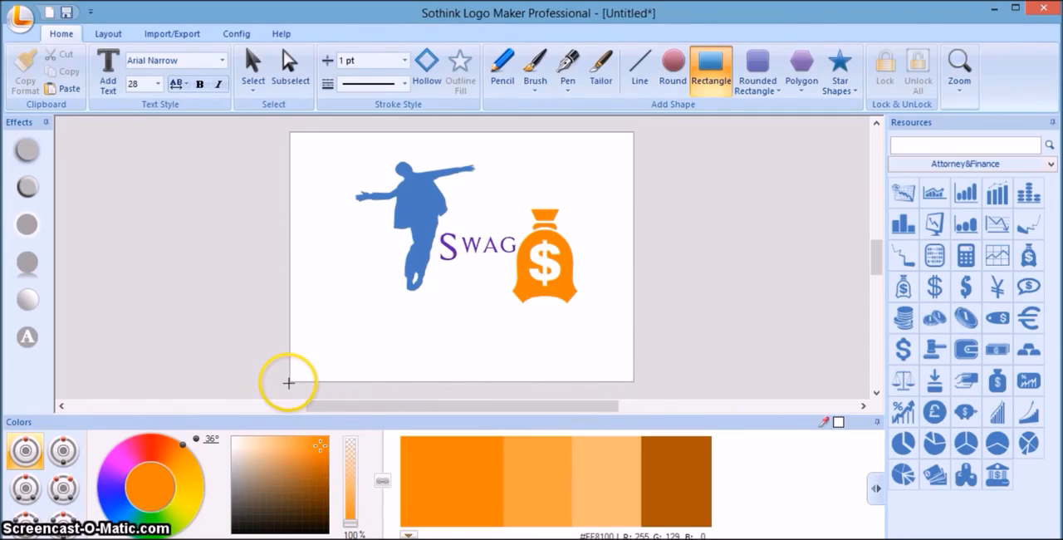
drag(288, 383, 636, 130)
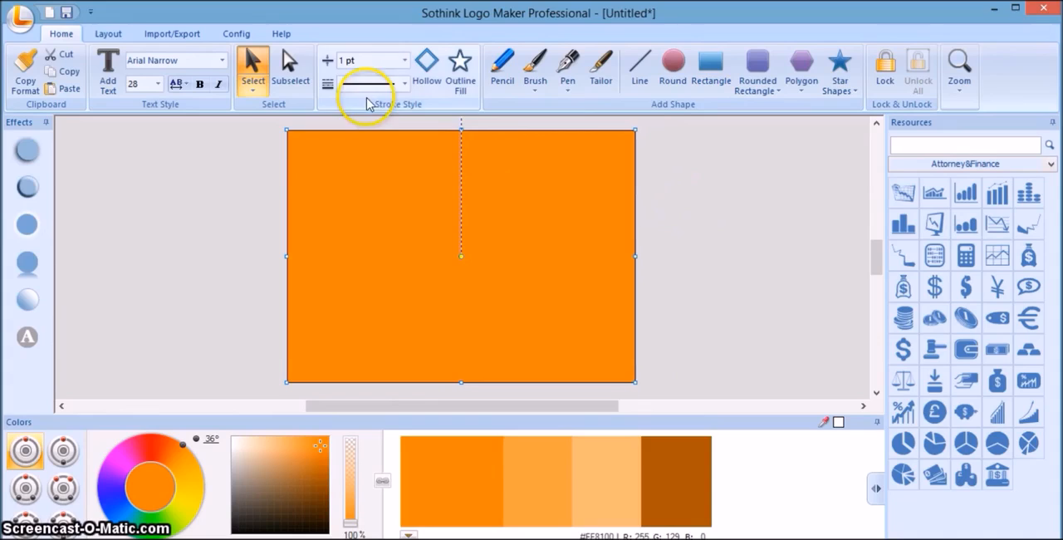
click(405, 60)
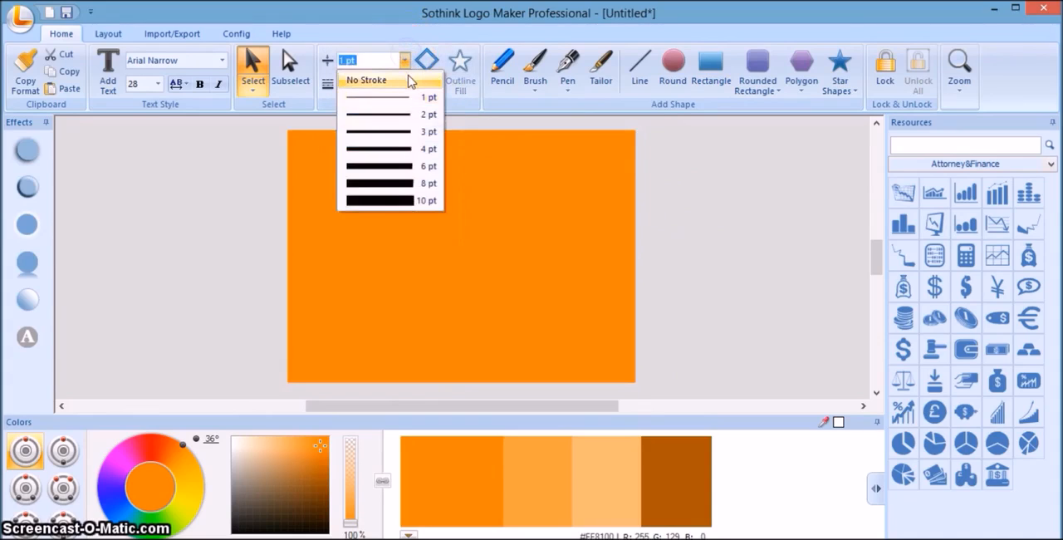
click(409, 80)
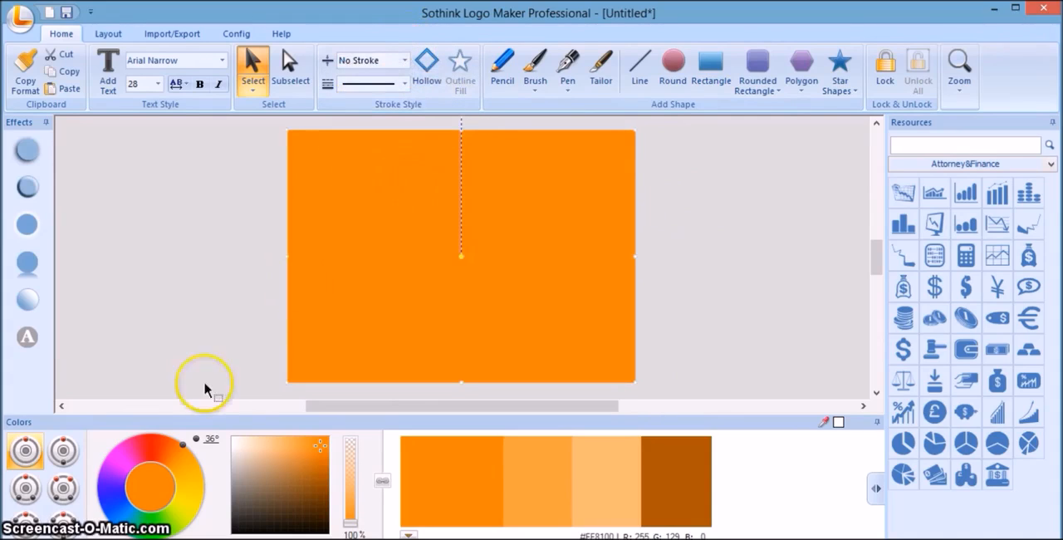
Fill the canvas-sized rectangle with the second, lighter green shade of the 173° hue.
click(155, 534)
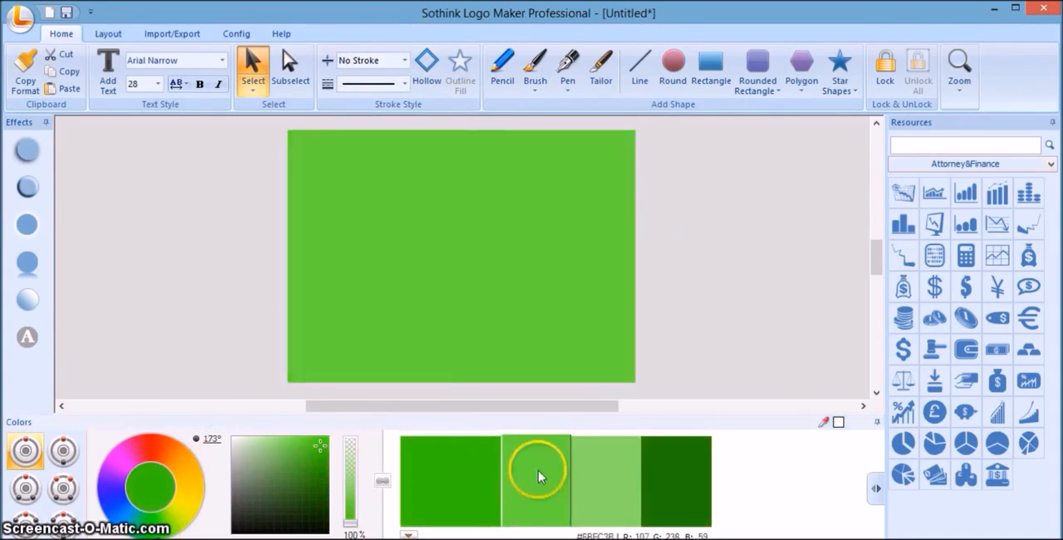
click(532, 489)
click(608, 265)
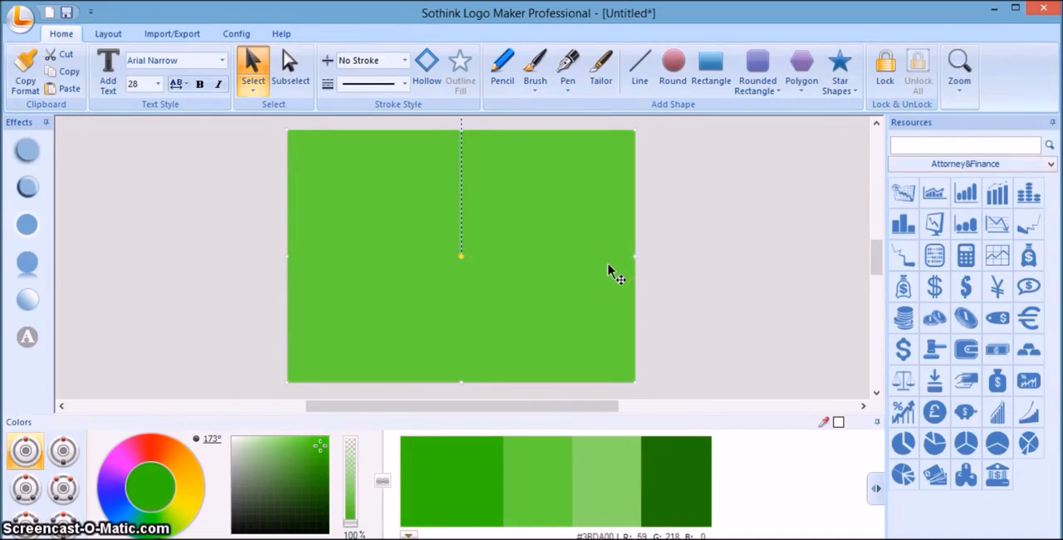
Send the green rectangle to the back, behind the silhouette, text and money bag, and deselect it.
right_click(608, 264)
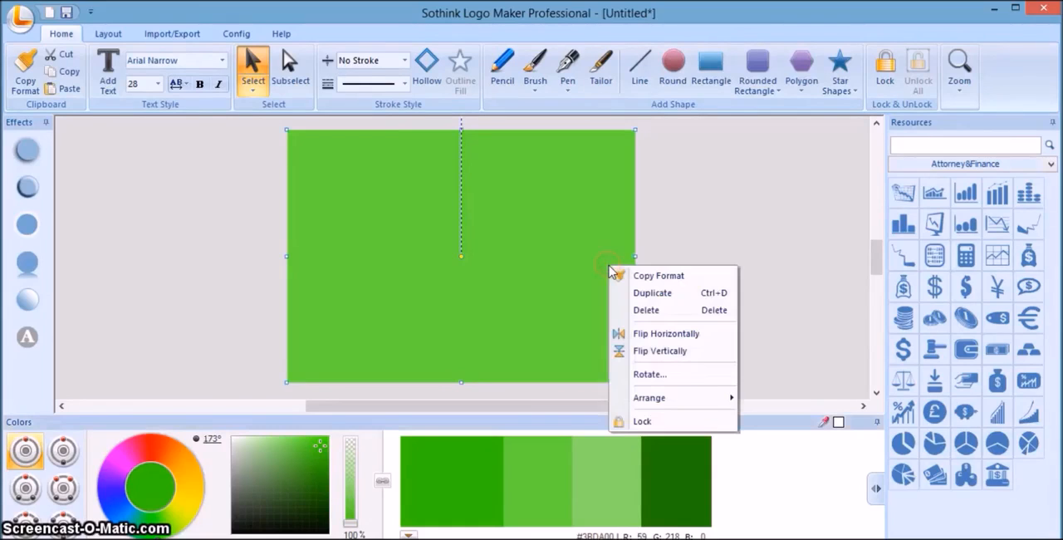
mouse_move(731, 397)
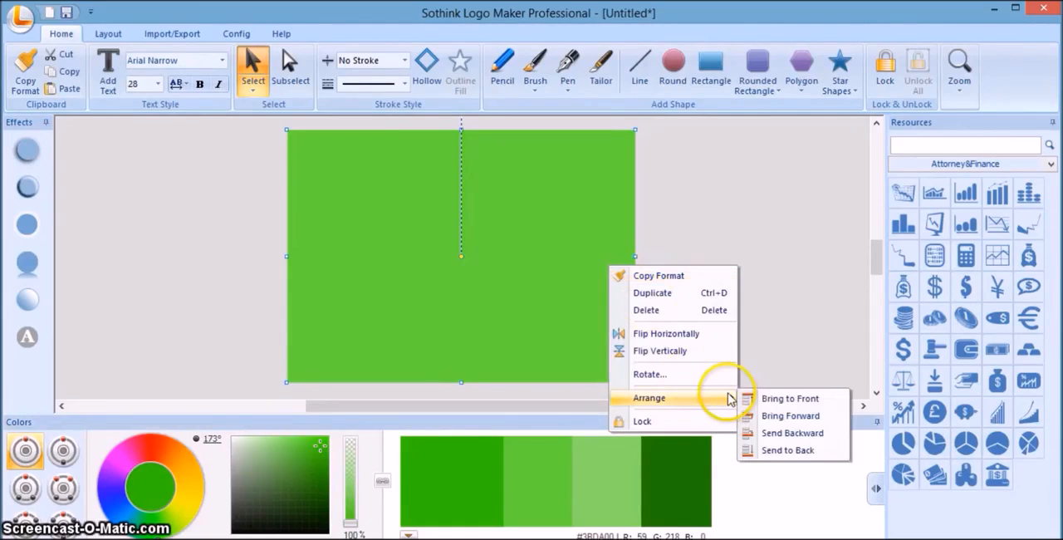
click(789, 451)
click(744, 270)
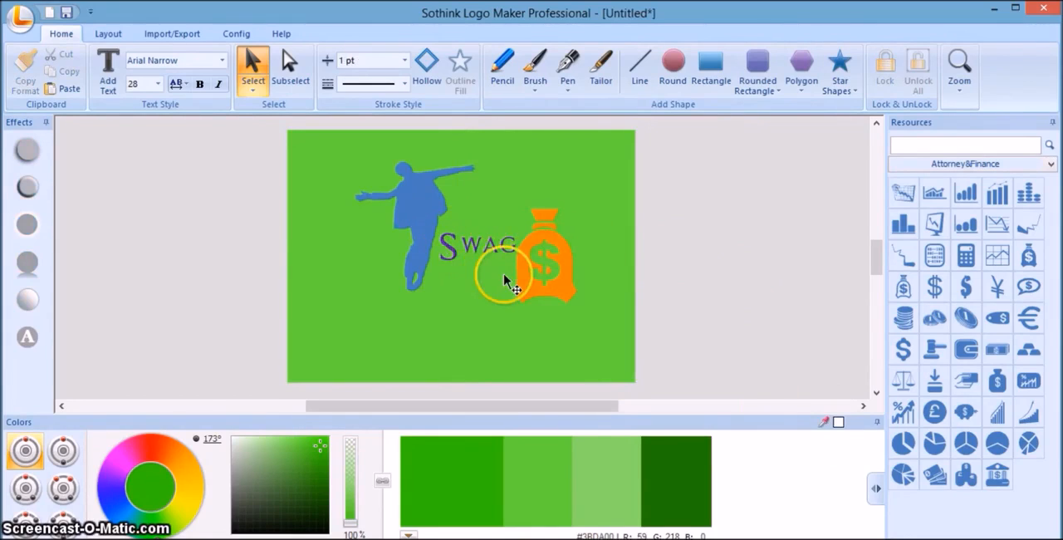
Move the silhouette slightly down and left, nudge the "Swag" text the same way, and deselect everything.
click(425, 225)
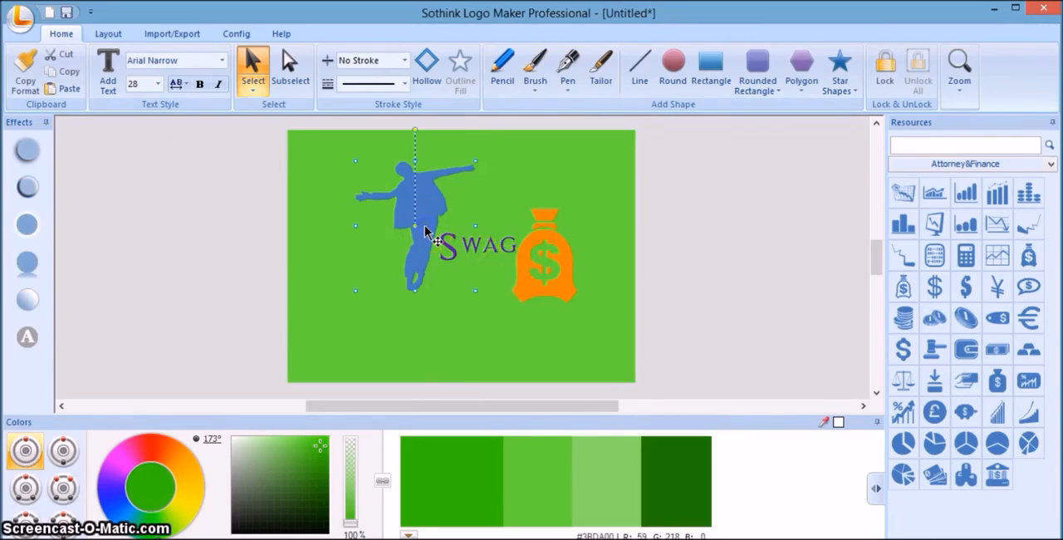
drag(427, 232, 417, 242)
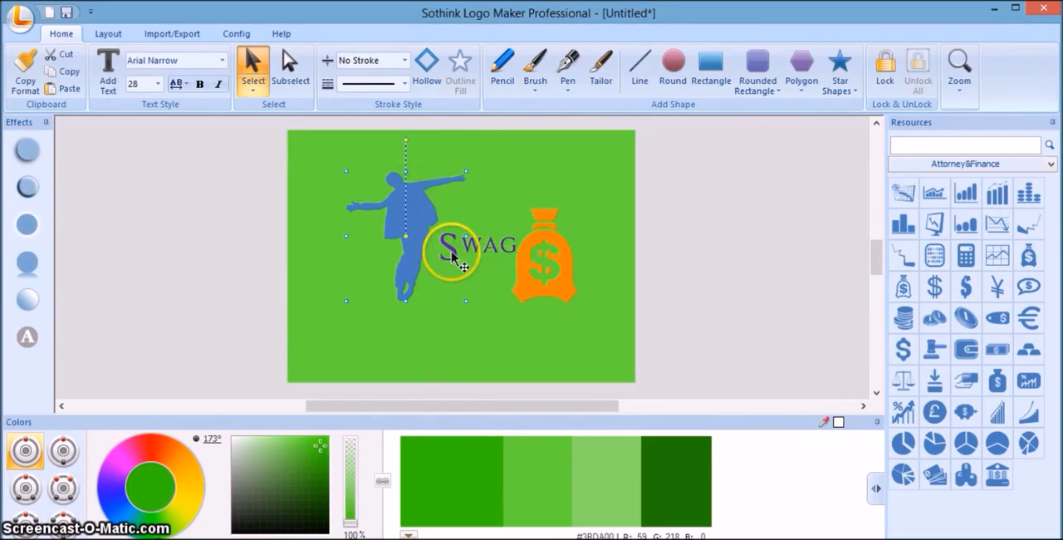
click(456, 250)
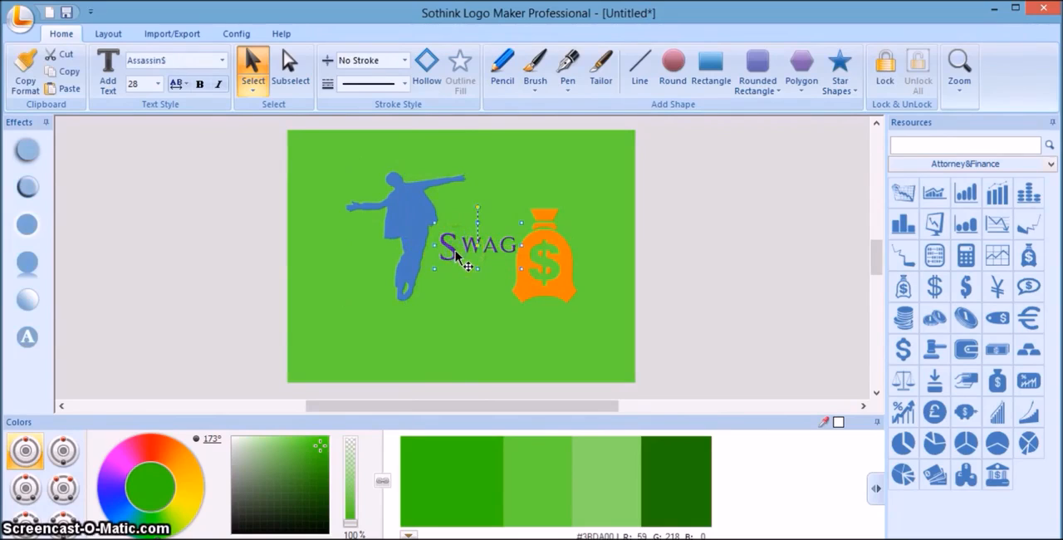
drag(455, 250, 450, 255)
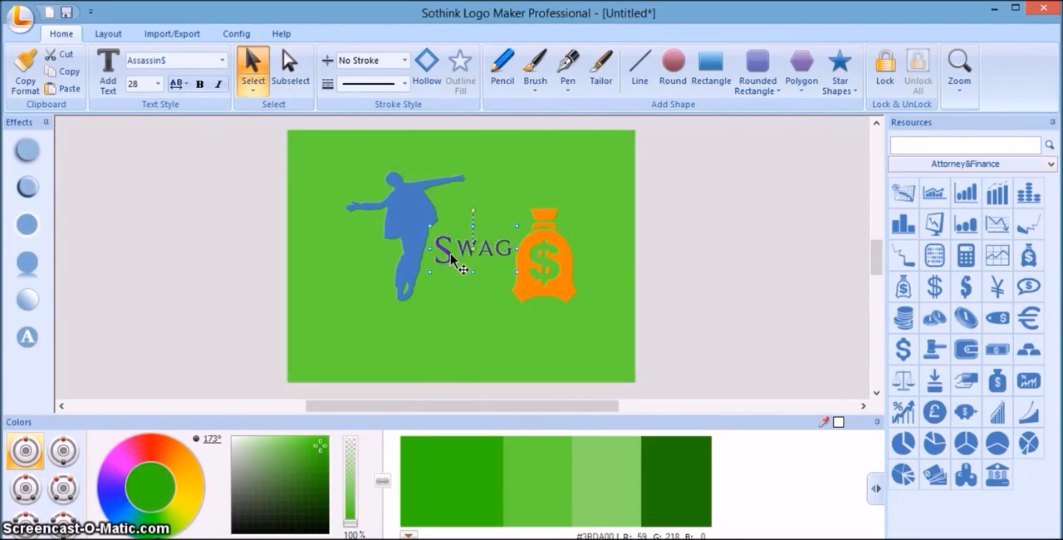
click(672, 261)
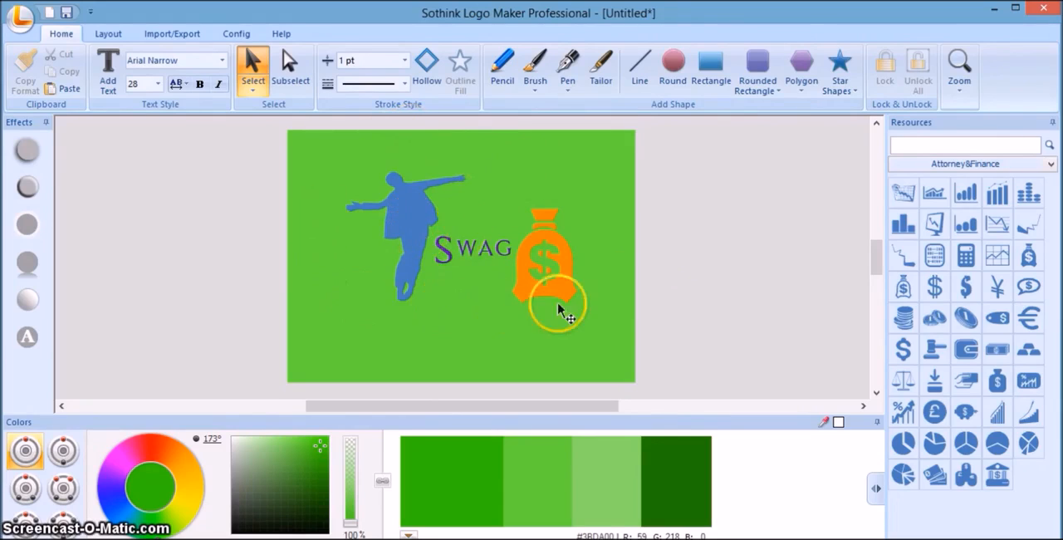
click(686, 251)
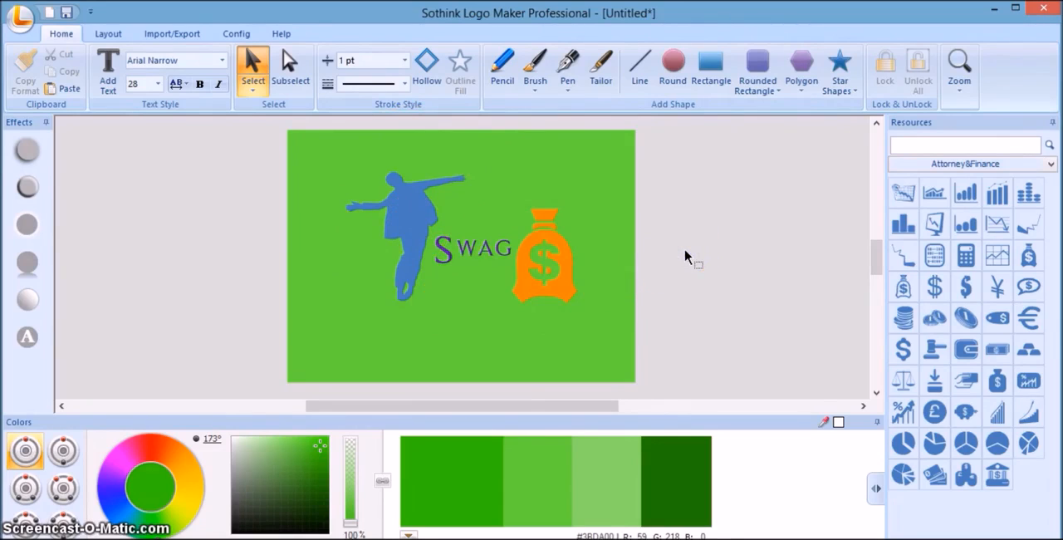
Enlarge the silhouette evenly by dancing figure's corner, then shift it slightly down on the green background.
click(421, 224)
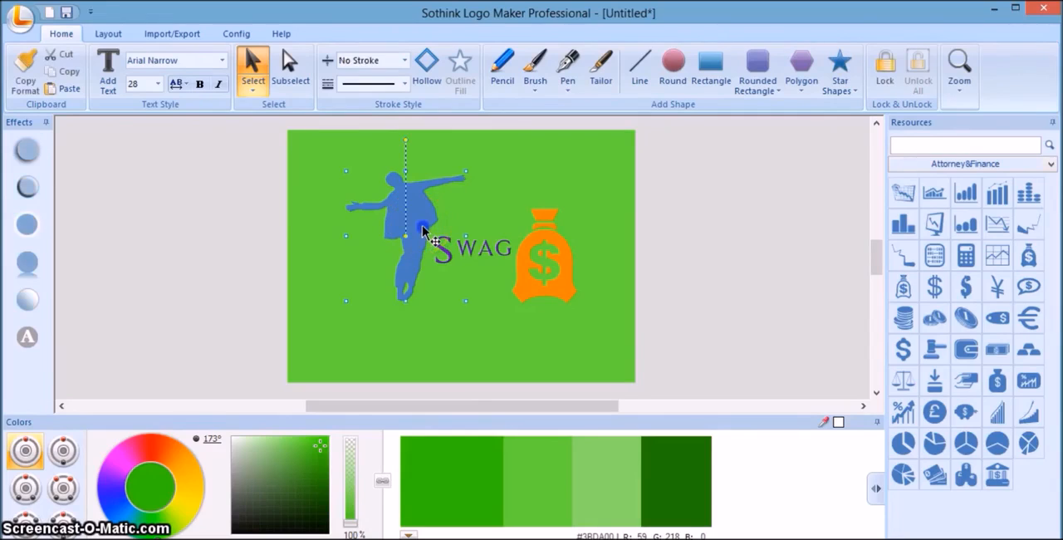
click(474, 306)
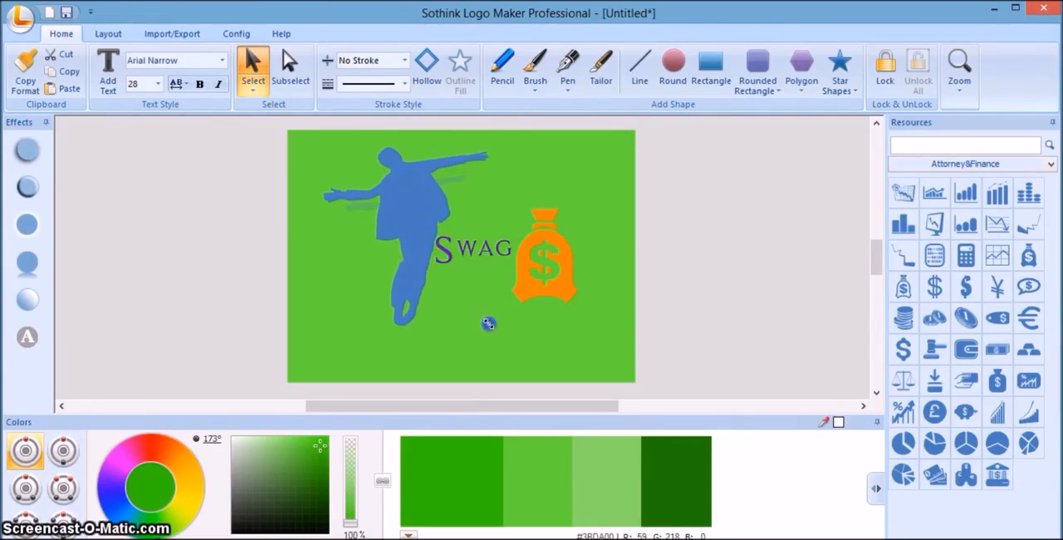
click(427, 273)
drag(422, 275, 425, 287)
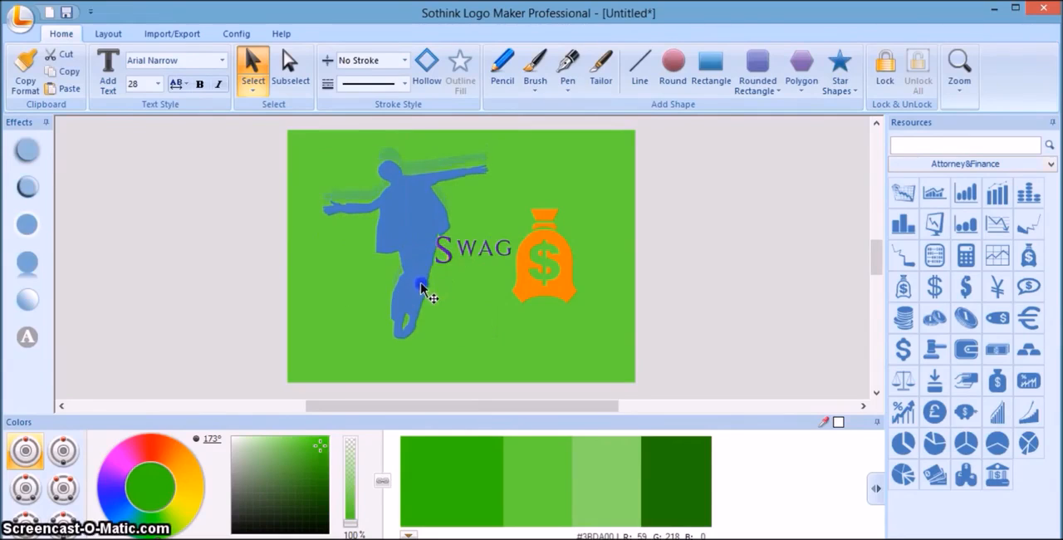
Move the "Swag" text left and slightly down so its S overlaps the silhouette's legs.
drag(470, 253, 498, 260)
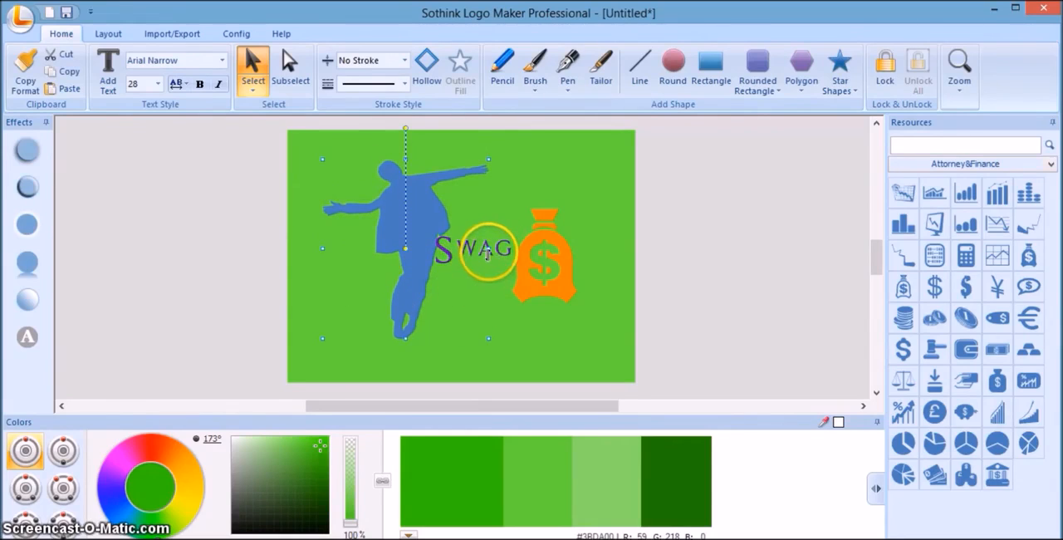
click(497, 253)
drag(499, 253, 473, 274)
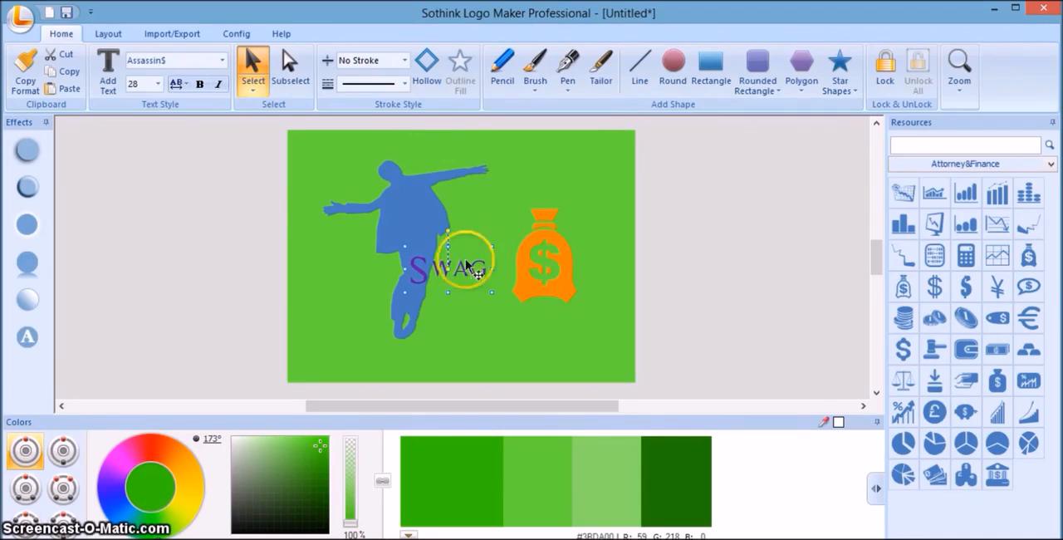
Move the money bag over the silhouette and text, and send it backward two levels, behind both.
click(552, 283)
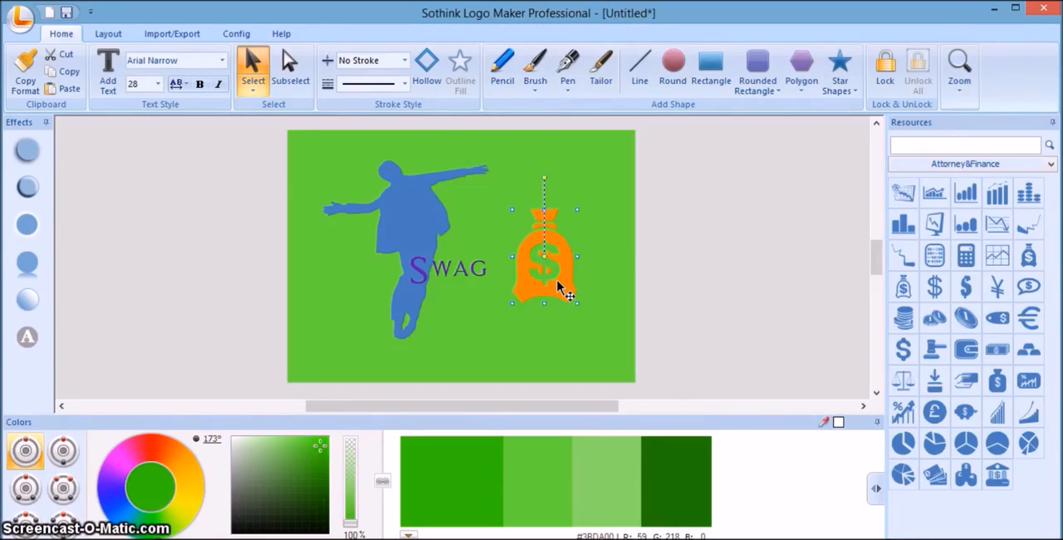
drag(558, 284, 463, 263)
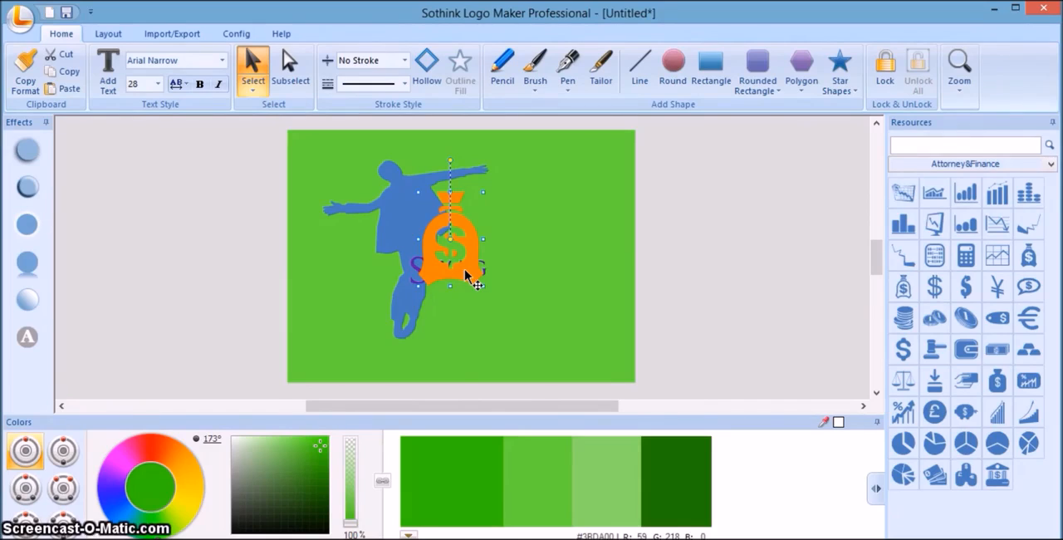
right_click(467, 277)
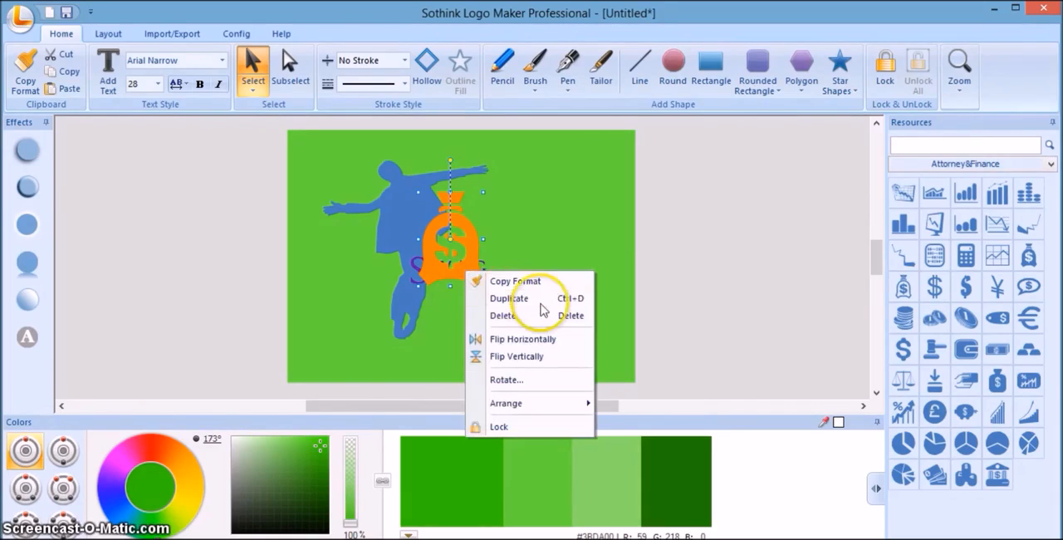
mouse_move(579, 407)
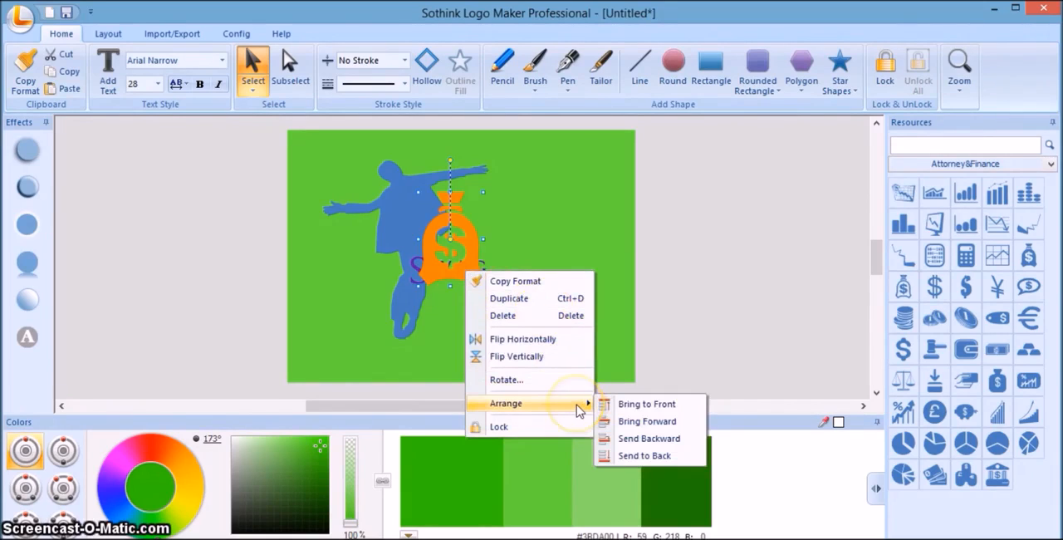
click(651, 443)
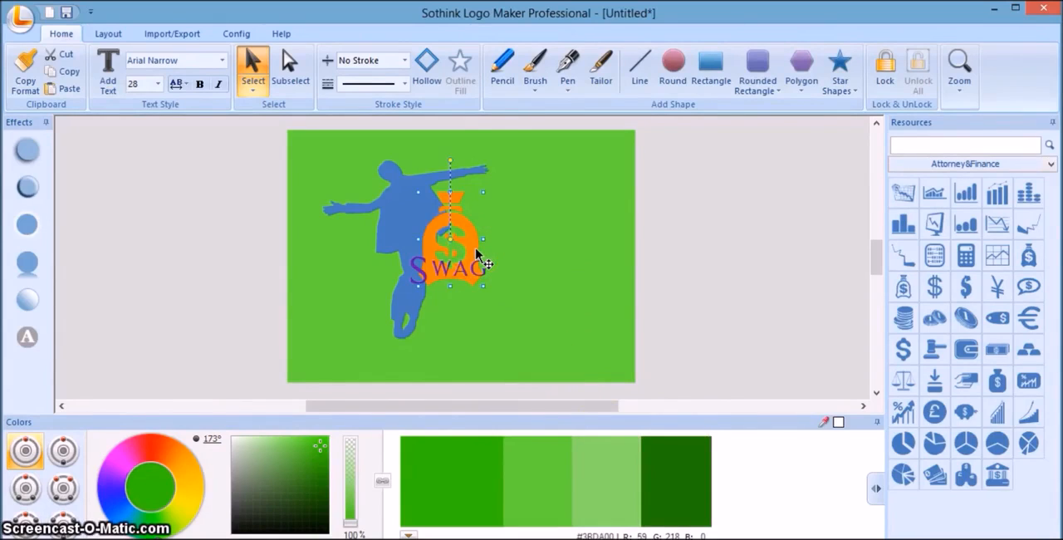
right_click(478, 254)
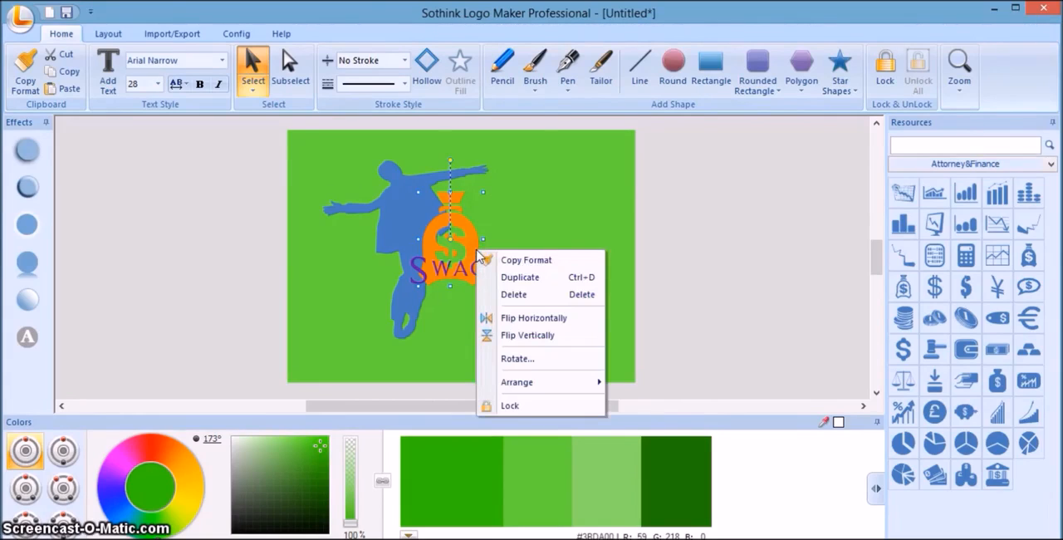
mouse_move(592, 382)
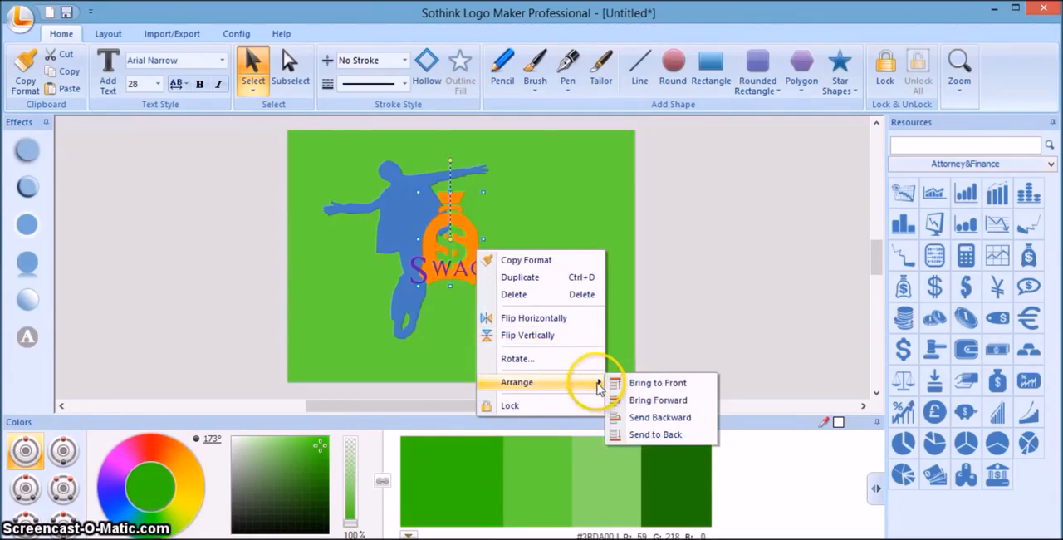
click(638, 416)
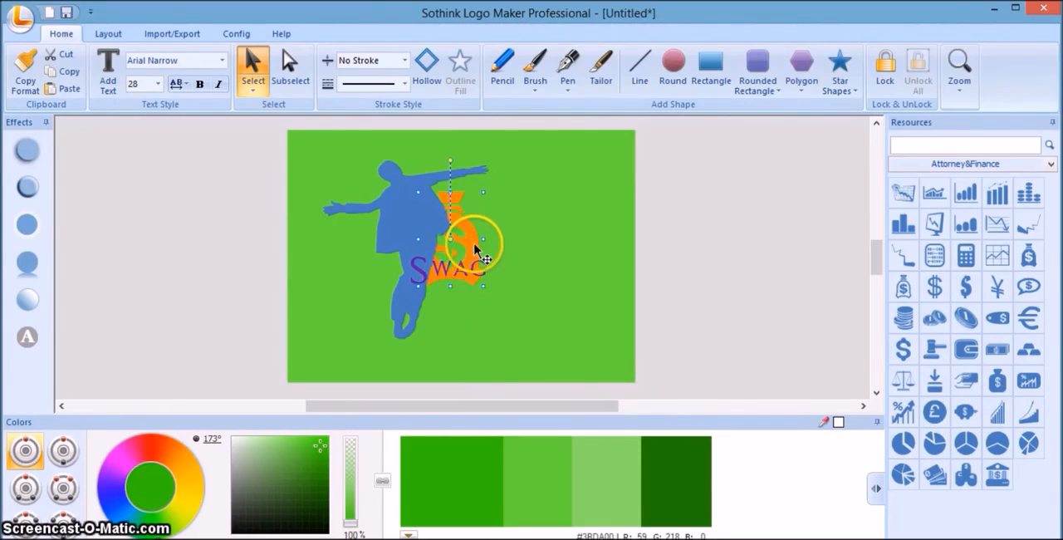
Enlarge the money bag to nearly the silhouette's height, keeping it behind the figure and the text.
drag(482, 285, 510, 300)
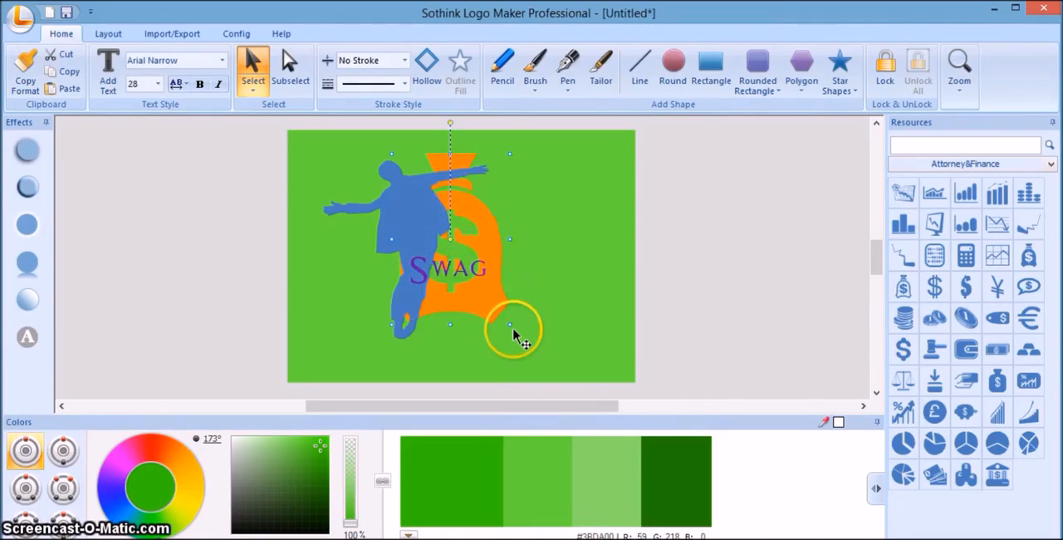
drag(510, 324, 495, 316)
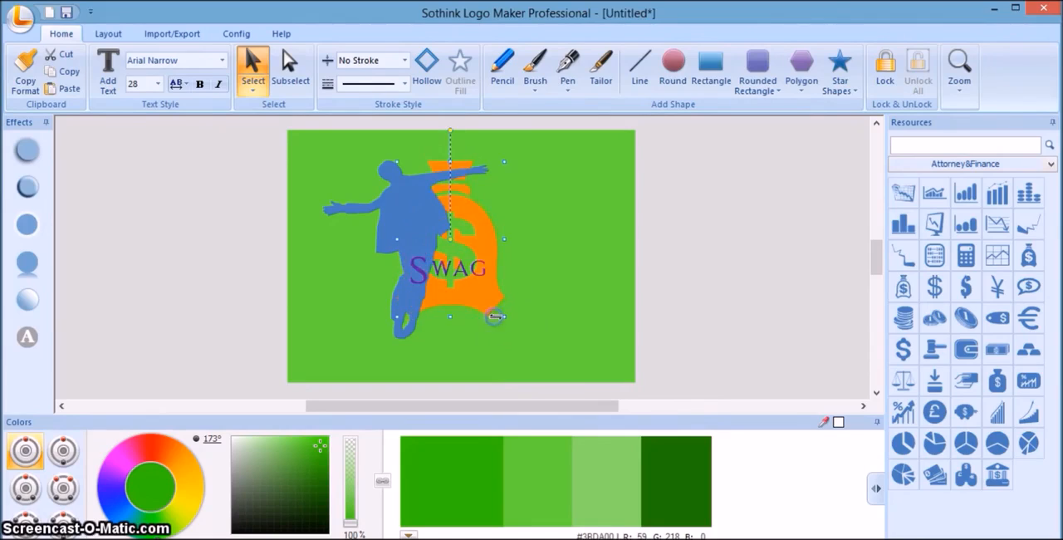
click(481, 299)
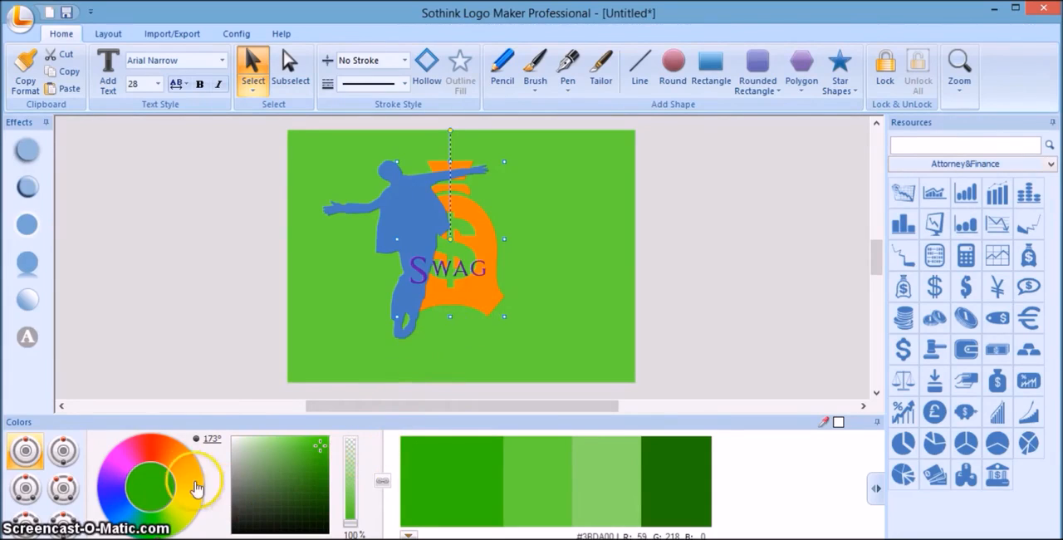
Fill the money bag with the first orange shade of the 37° hue at 39% opacity.
click(182, 445)
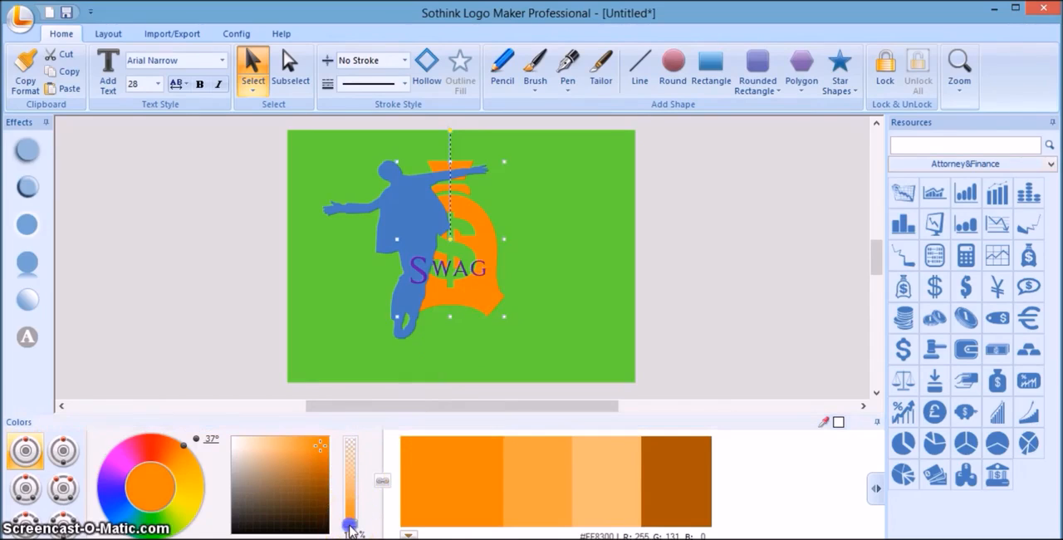
drag(350, 529, 357, 483)
click(428, 493)
click(439, 469)
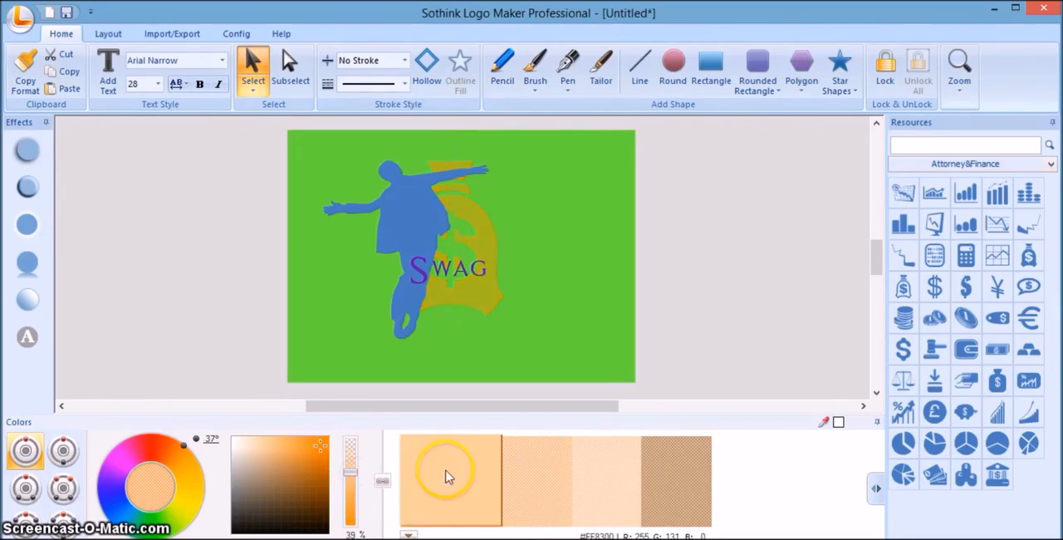
click(446, 475)
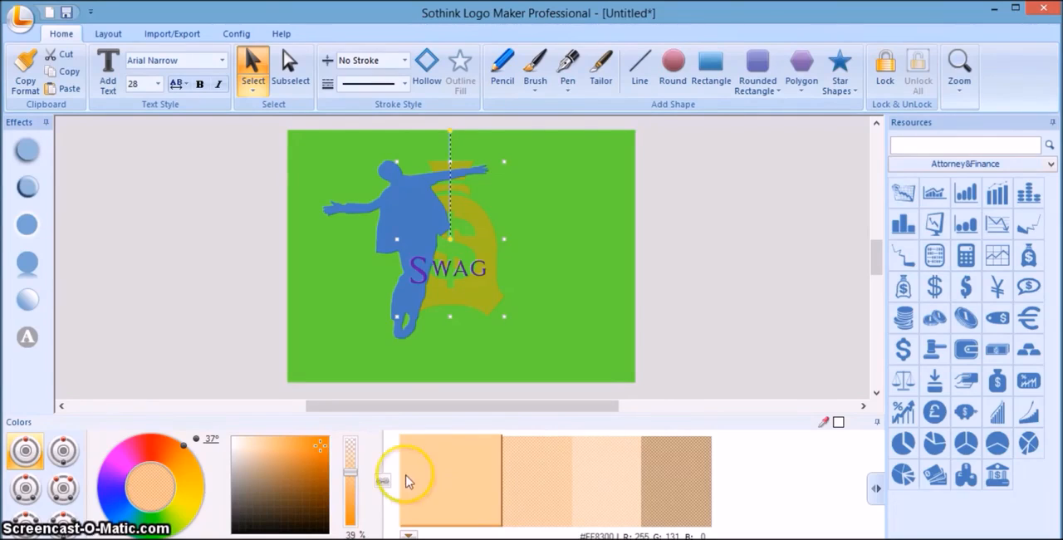
Reduce the money bag's orange fill to 20% opacity and deselect it.
drag(348, 475, 348, 466)
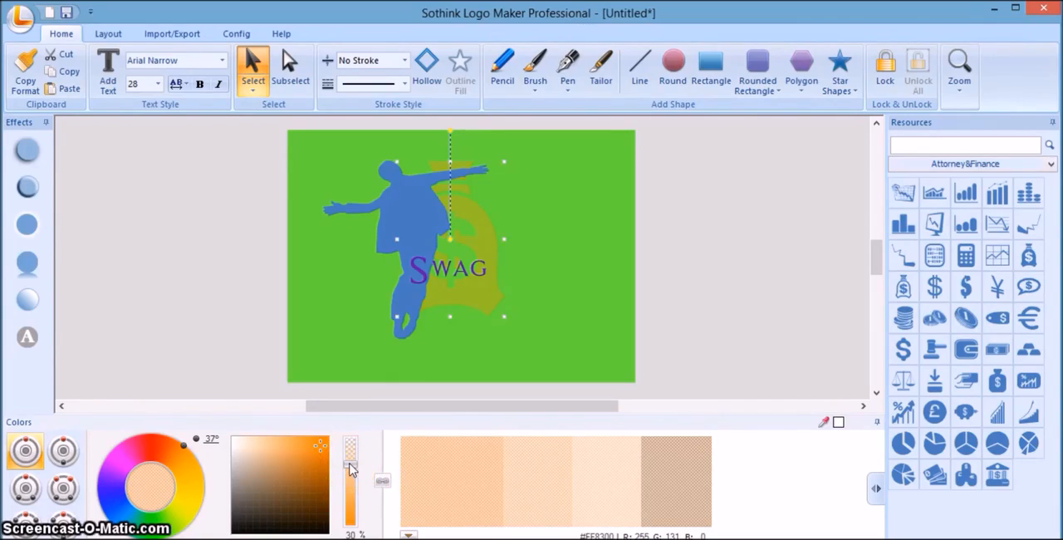
drag(350, 469, 344, 530)
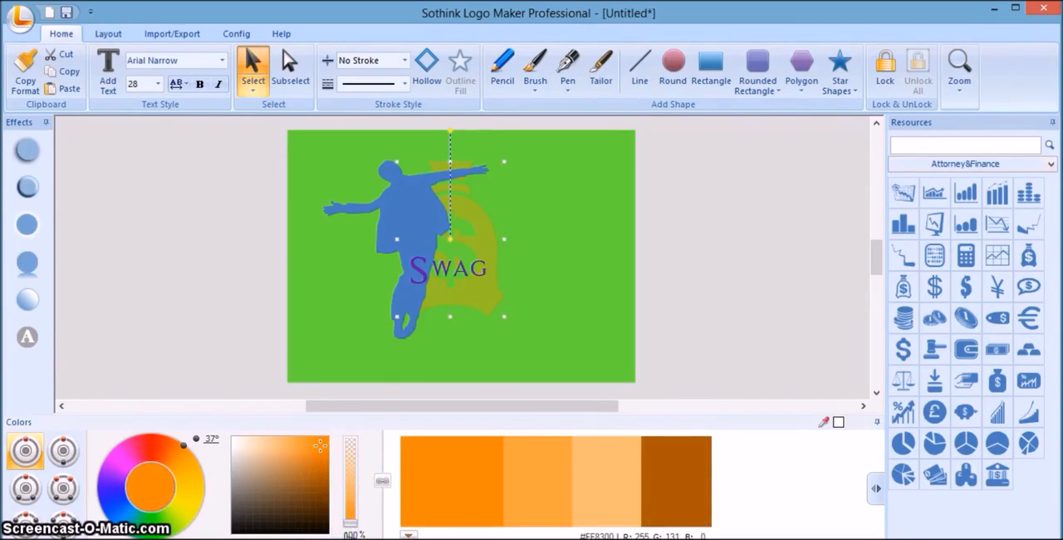
click(351, 527)
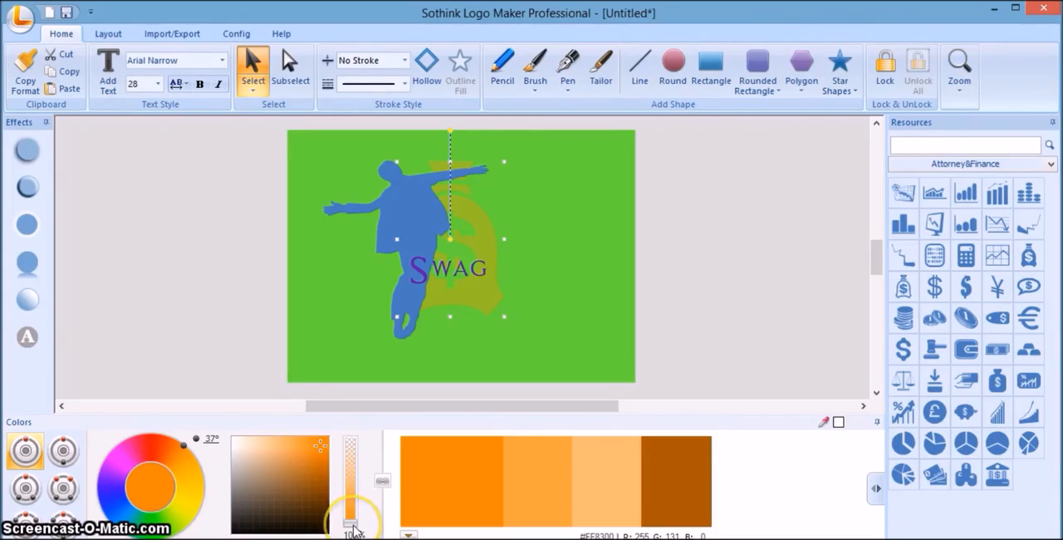
click(352, 526)
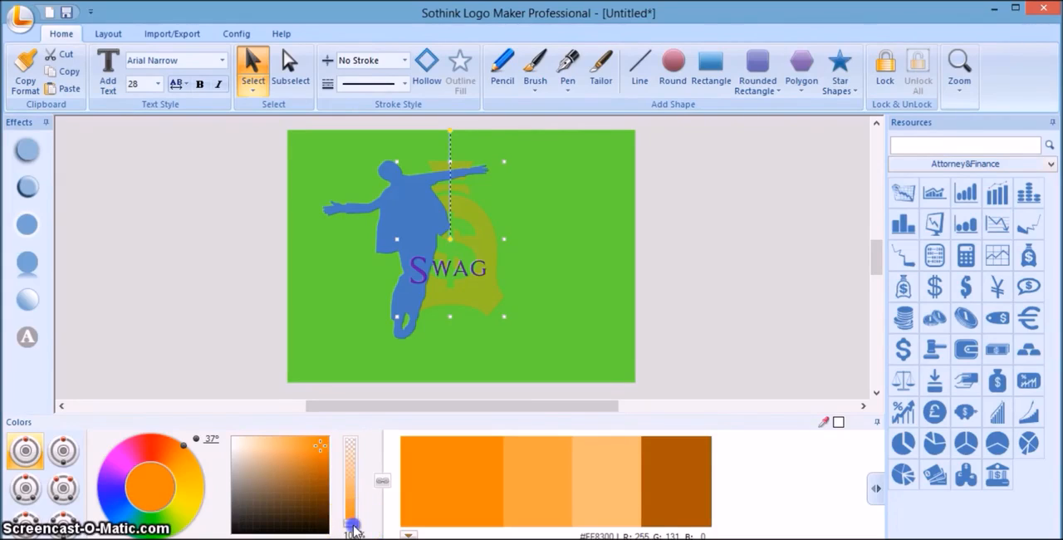
drag(352, 526, 357, 452)
click(432, 472)
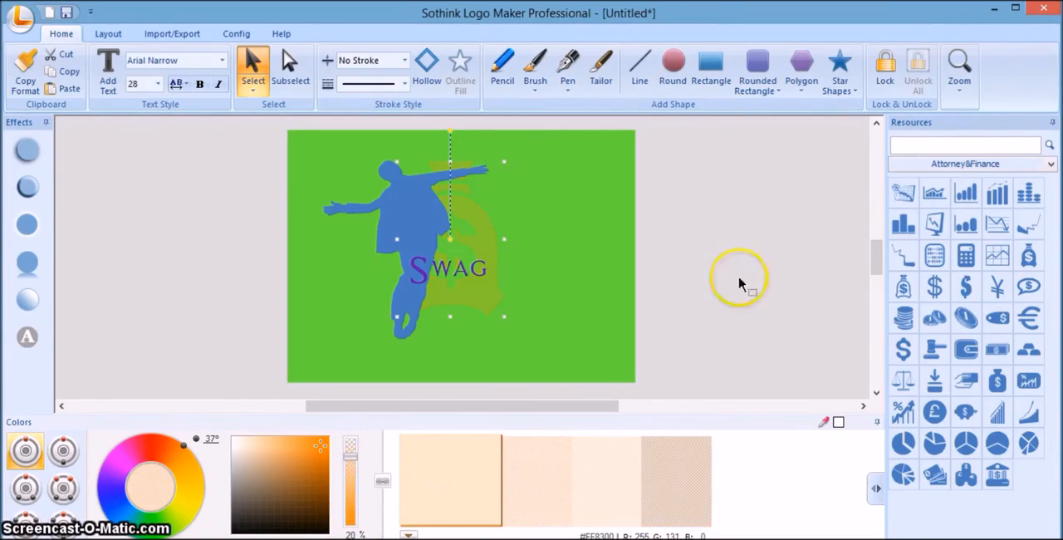
click(776, 250)
Fill the silhouette with near-black #02040C of the 243° hue at 97% opacity.
click(407, 227)
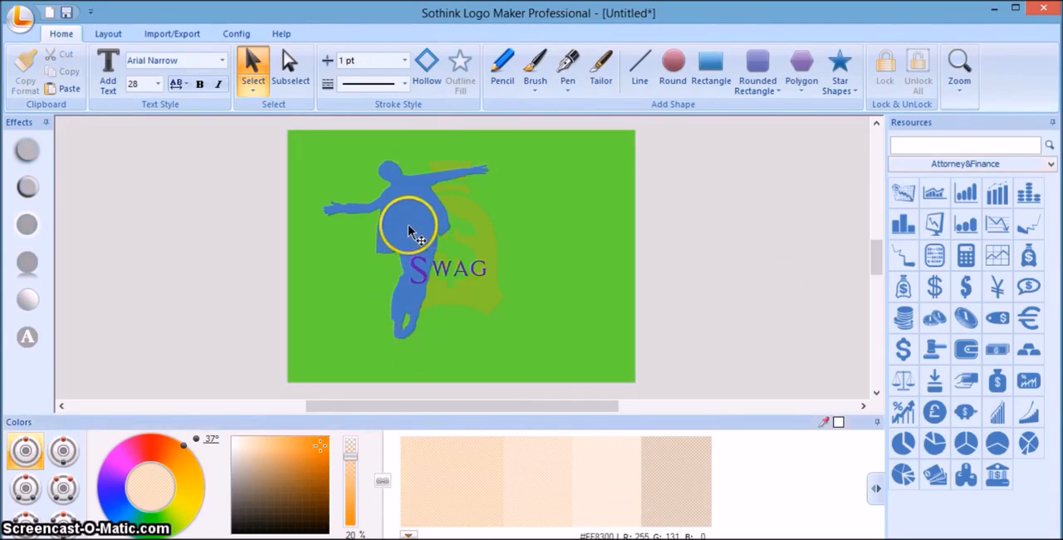
click(113, 515)
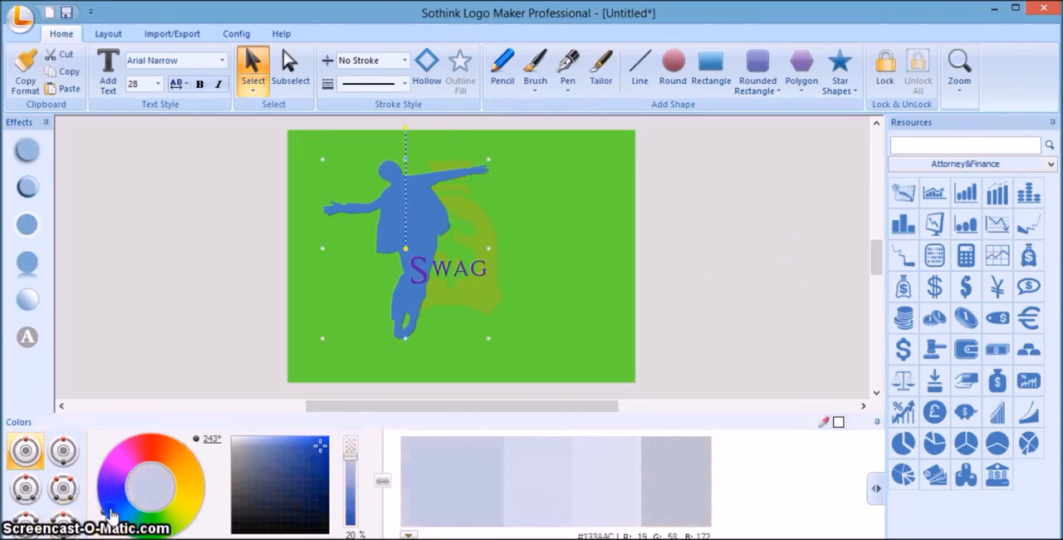
click(316, 526)
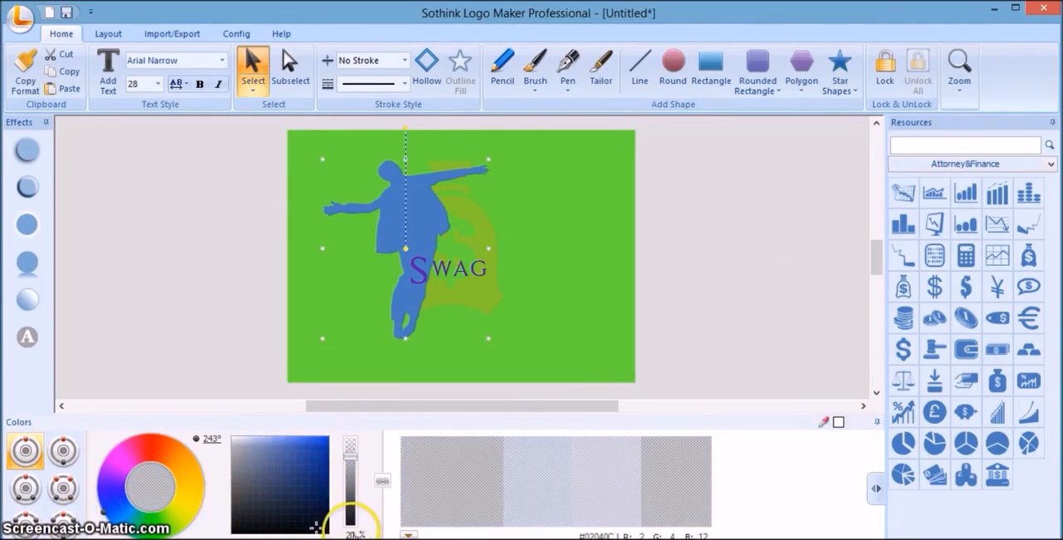
click(350, 522)
click(443, 508)
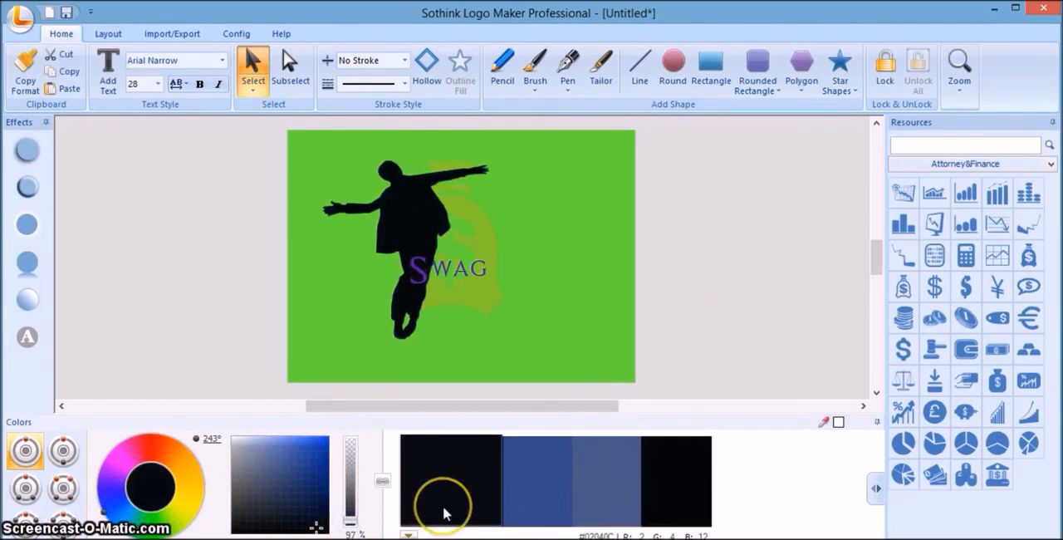
Move the faded money bag slightly right and down behind the silhouette.
click(723, 274)
click(488, 239)
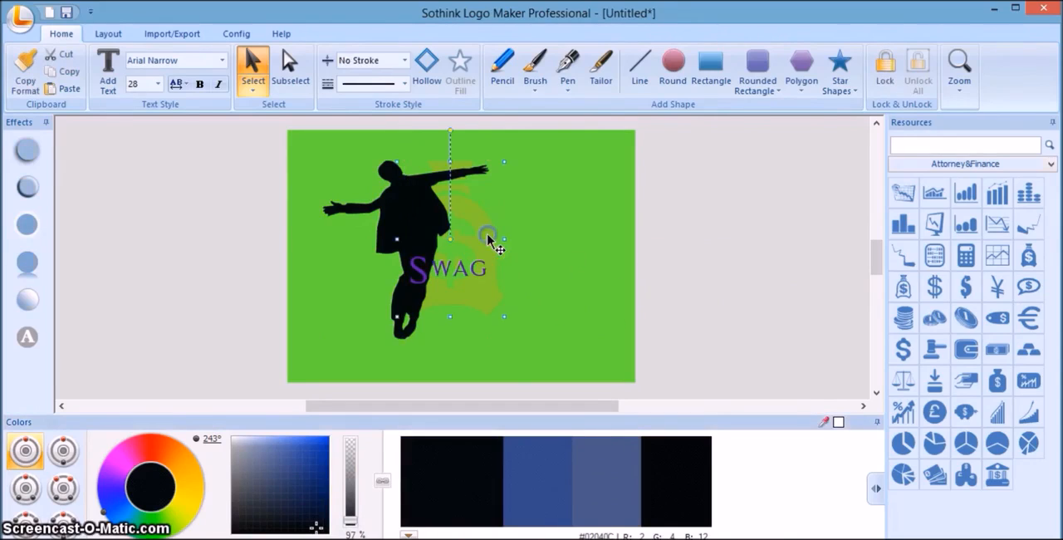
drag(489, 238, 502, 242)
Lower the silhouette's near-black fill to 89% opacity and deselect it.
click(428, 220)
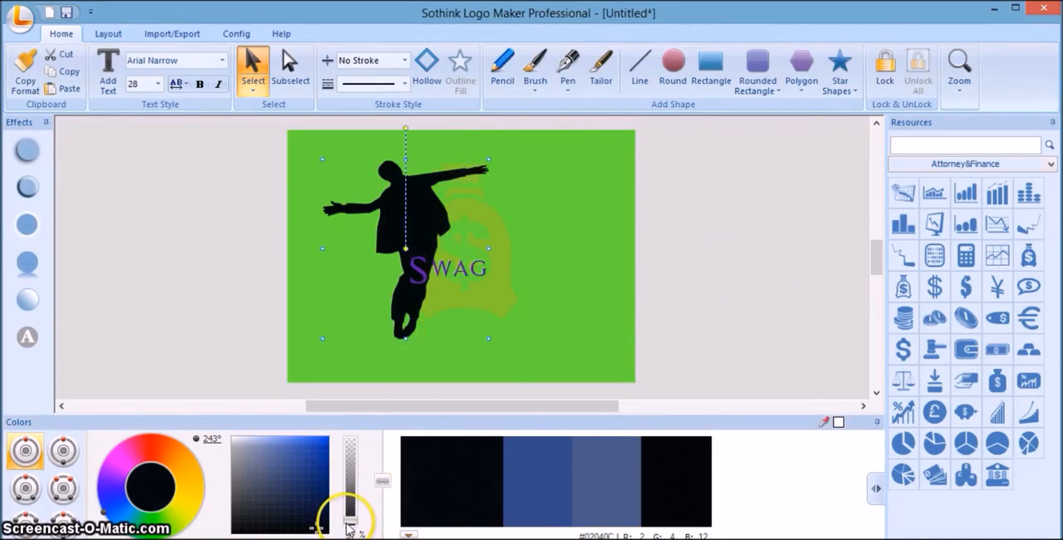
click(353, 524)
drag(354, 525, 352, 517)
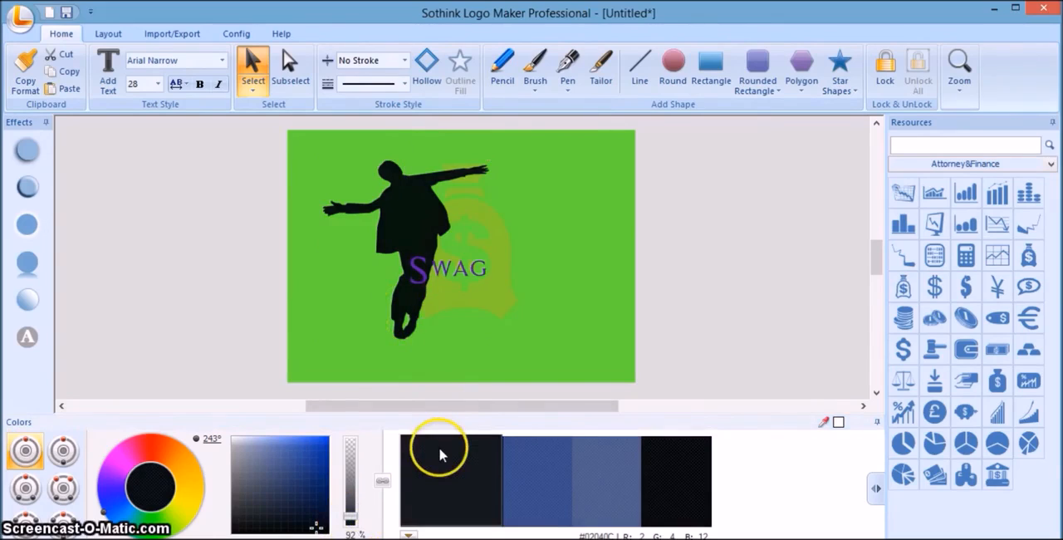
drag(350, 531, 349, 517)
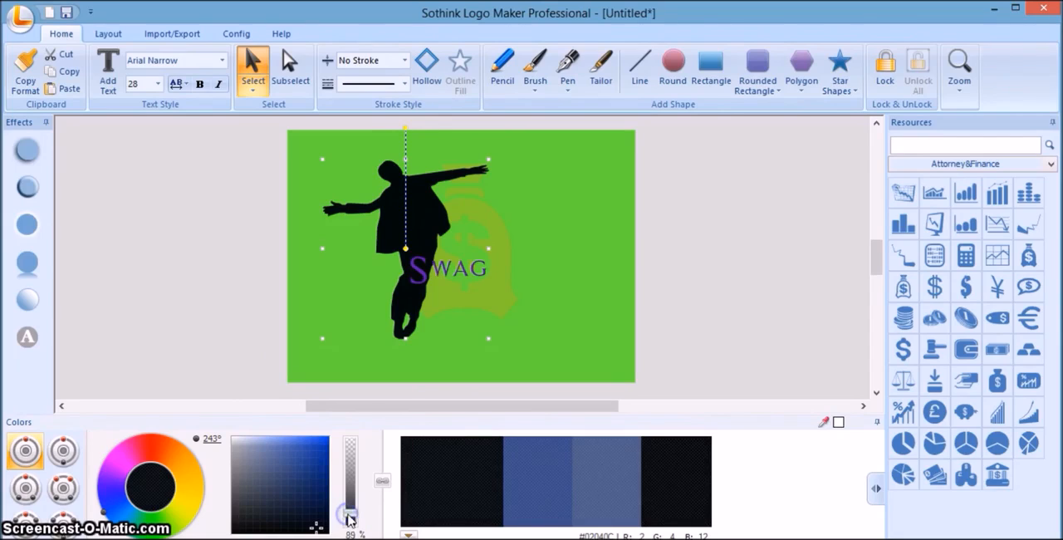
click(448, 491)
click(353, 519)
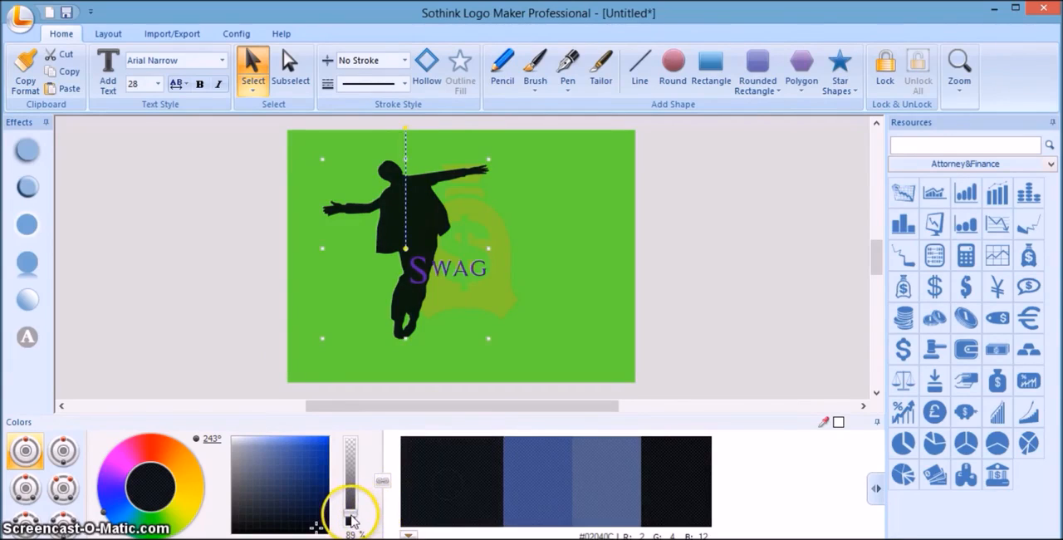
click(650, 338)
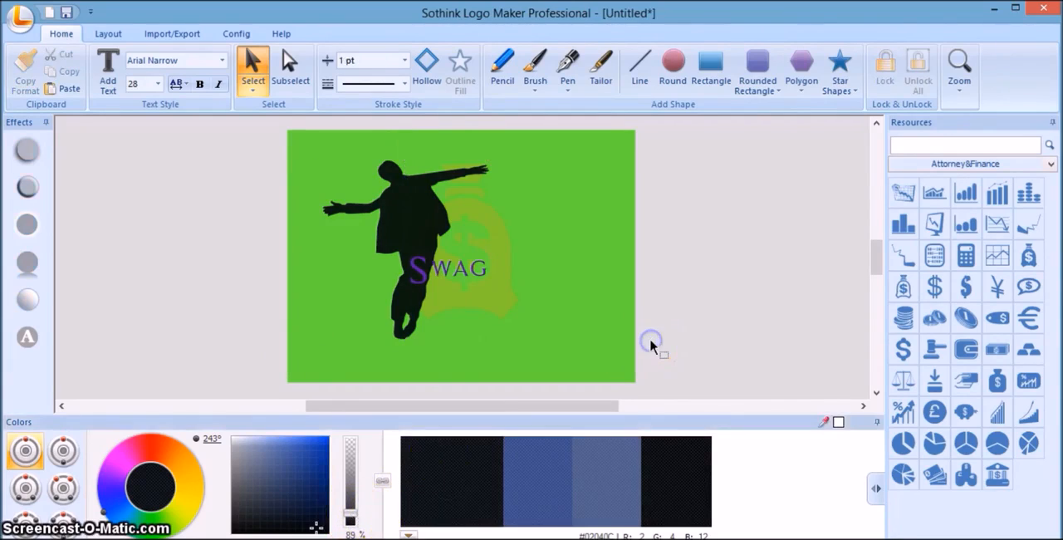
Bring the faded money bag to the front, above the silhouette and the Swag text.
click(503, 303)
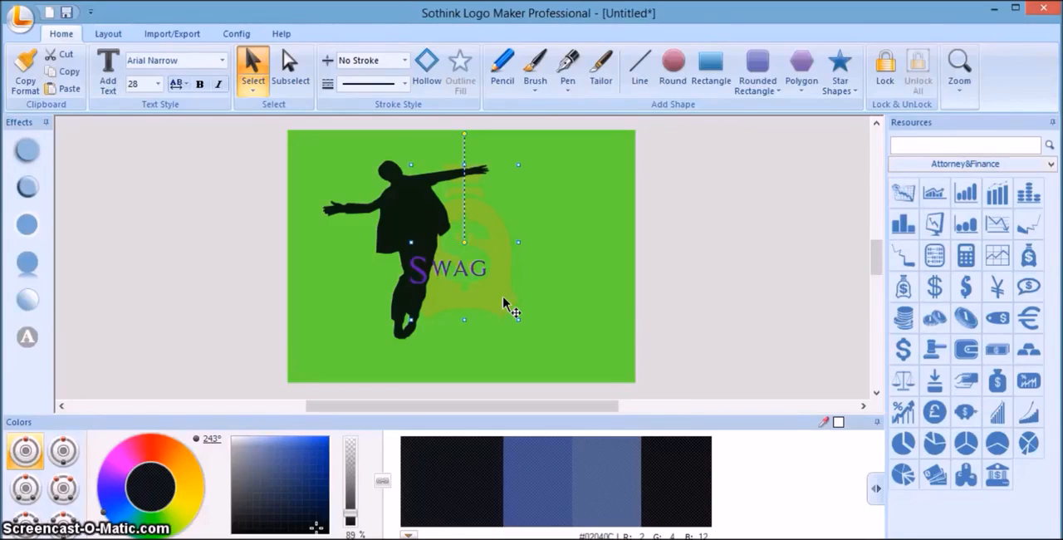
click(698, 257)
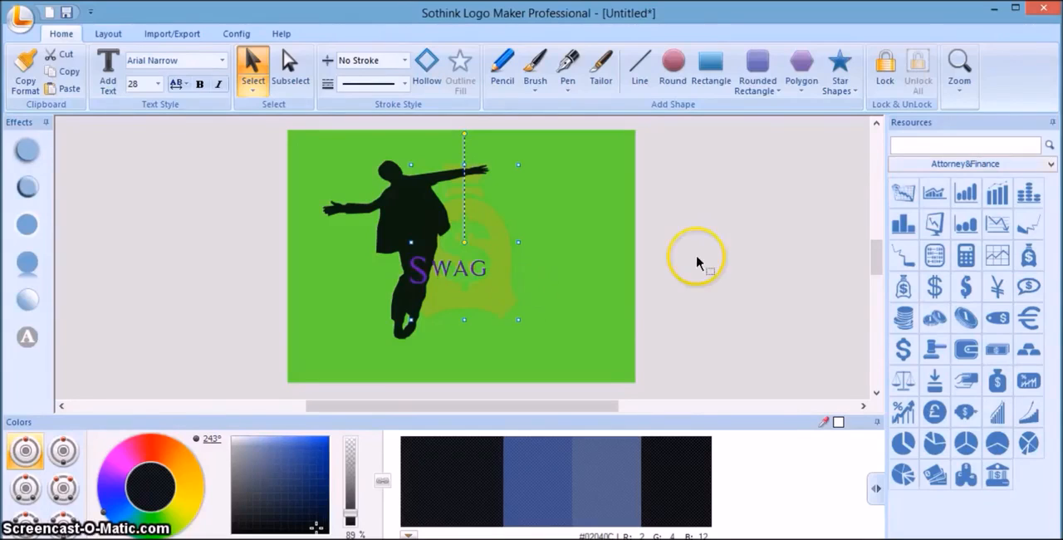
click(502, 264)
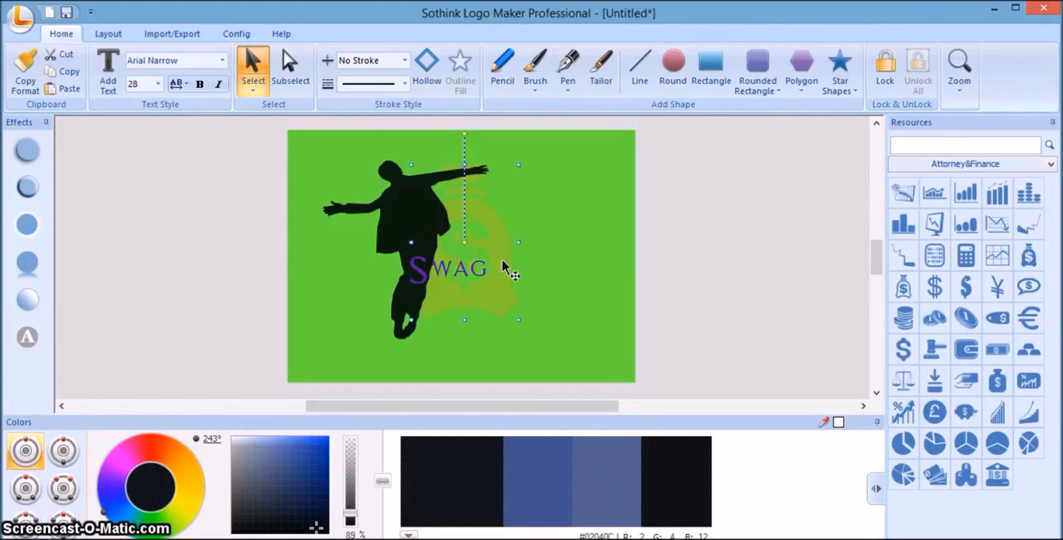
right_click(502, 264)
mouse_move(619, 397)
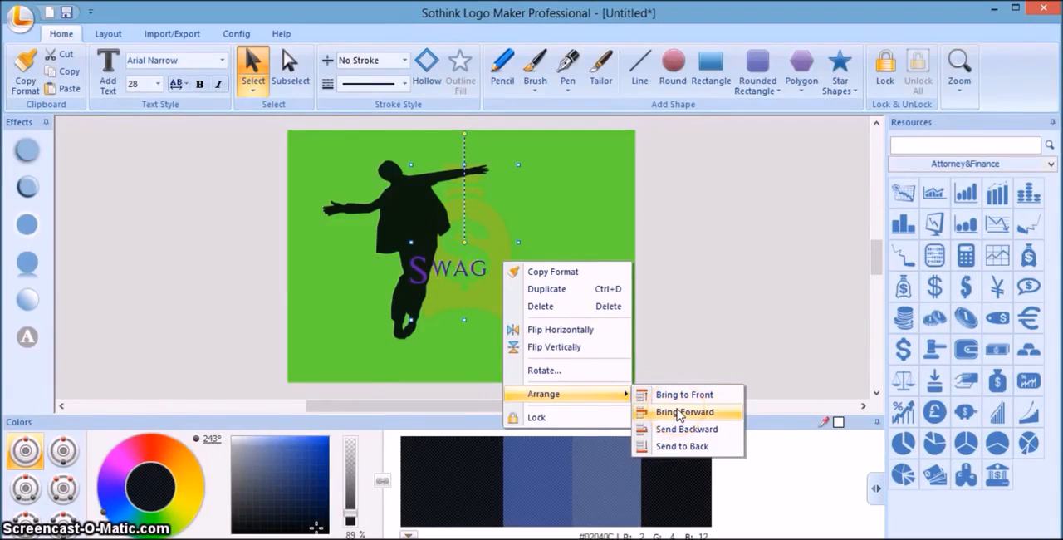
click(682, 397)
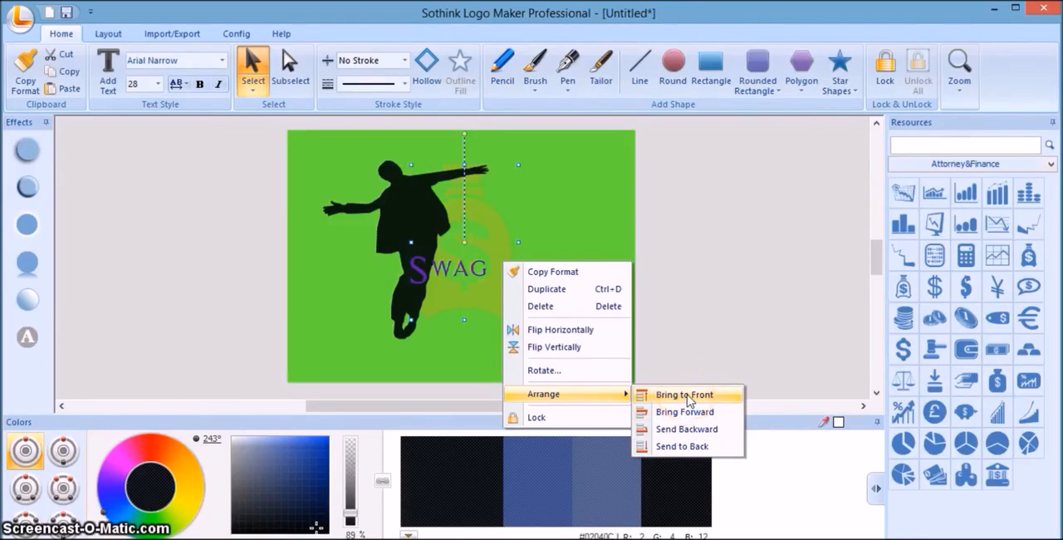
click(686, 397)
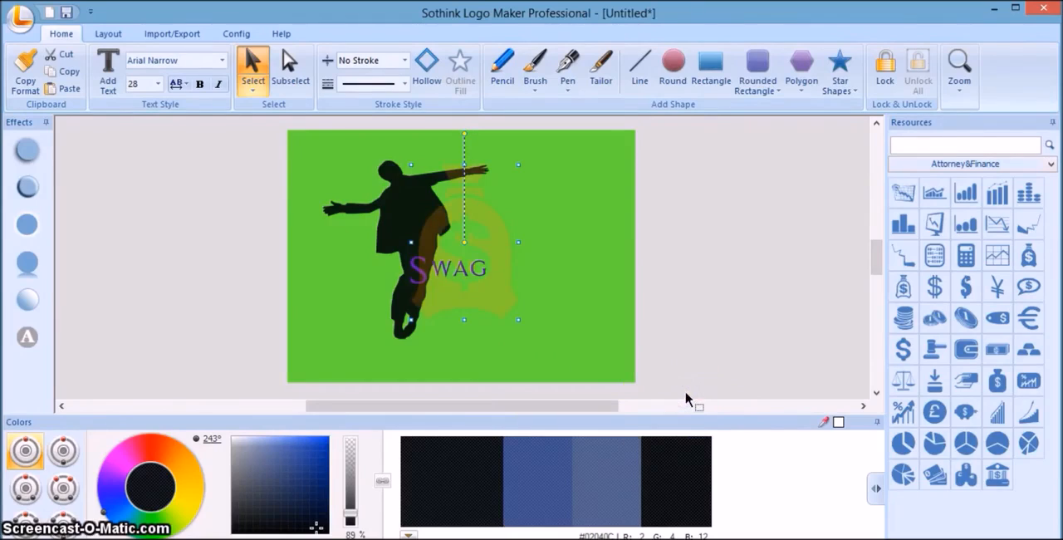
click(503, 295)
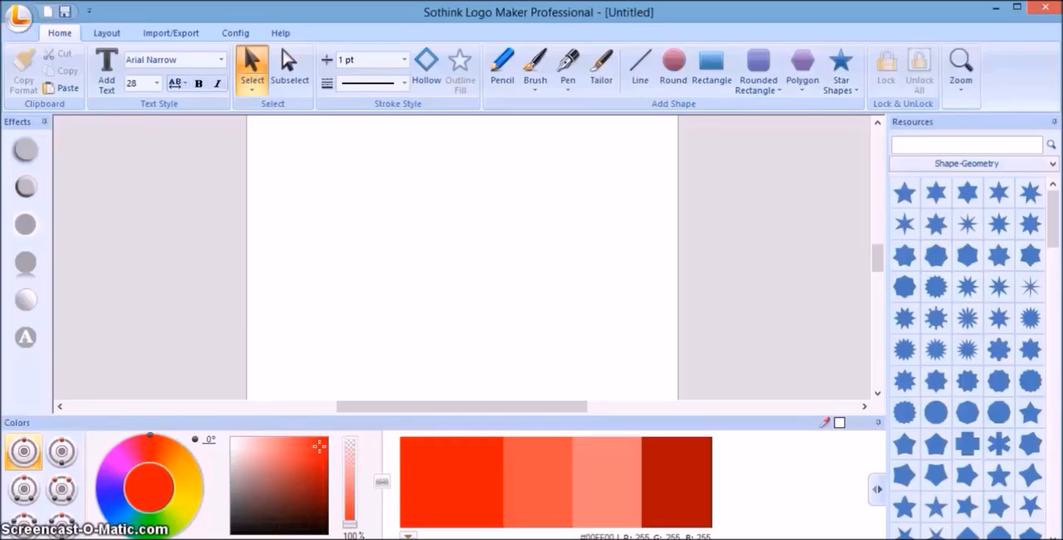
click(255, 364)
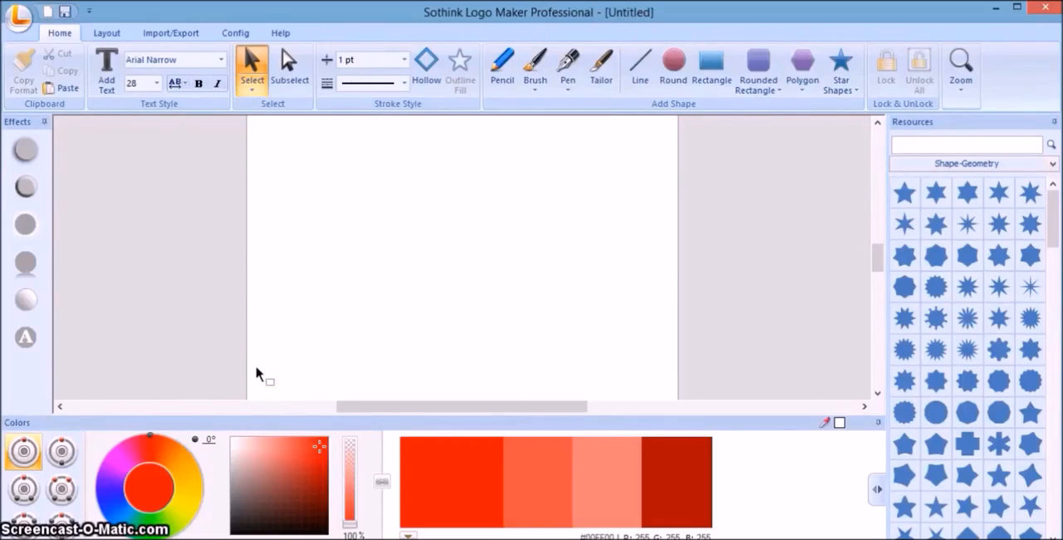
Draw two closed freehand shapes with the Pencil tool: a wide rounded blob and a slim diagonal strip beside it.
click(502, 83)
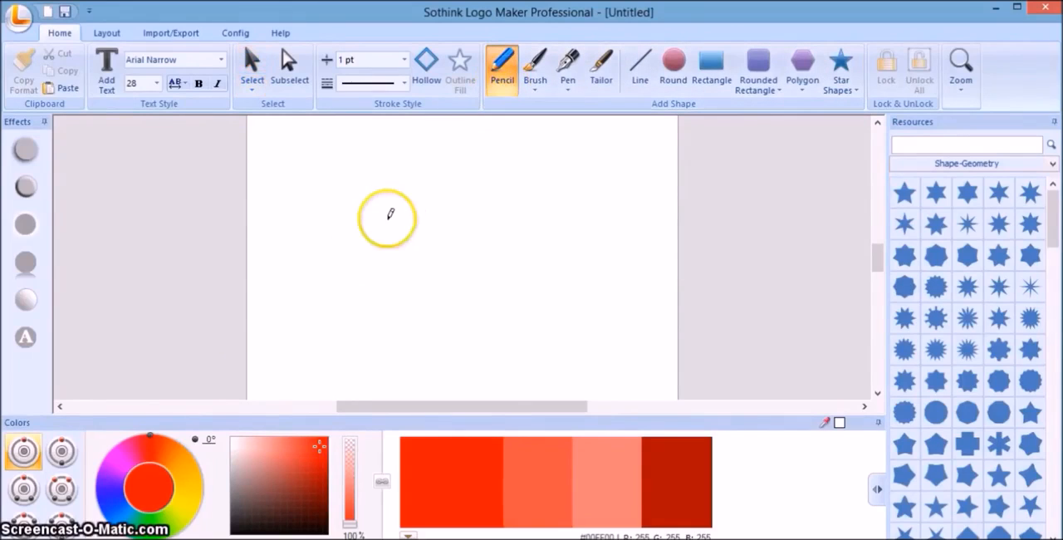
mouse_move(380, 233)
mouse_down()
mouse_move(441, 204)
mouse_move(487, 208)
mouse_move(492, 263)
mouse_move(476, 281)
mouse_move(413, 285)
mouse_move(381, 236)
mouse_up()
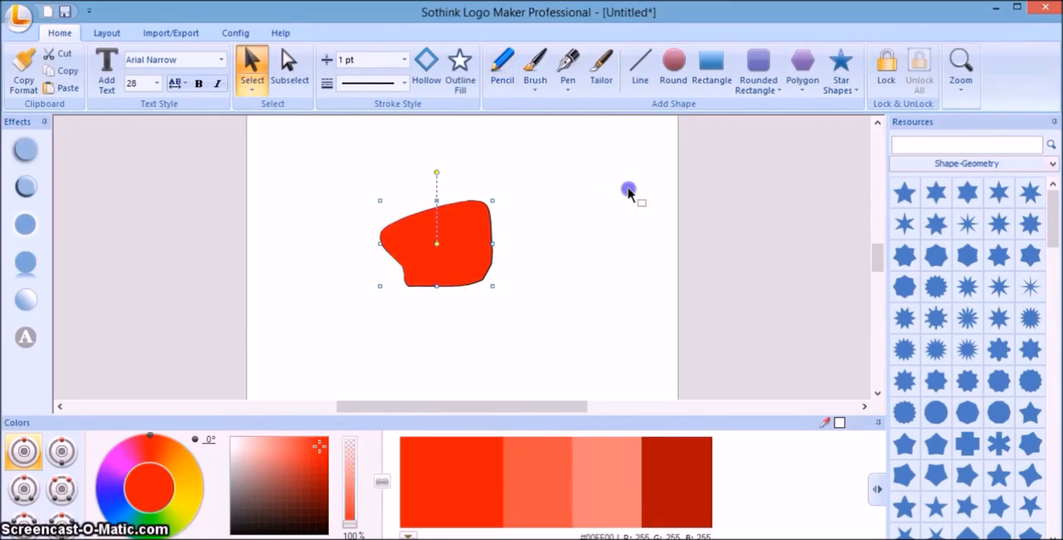
click(503, 66)
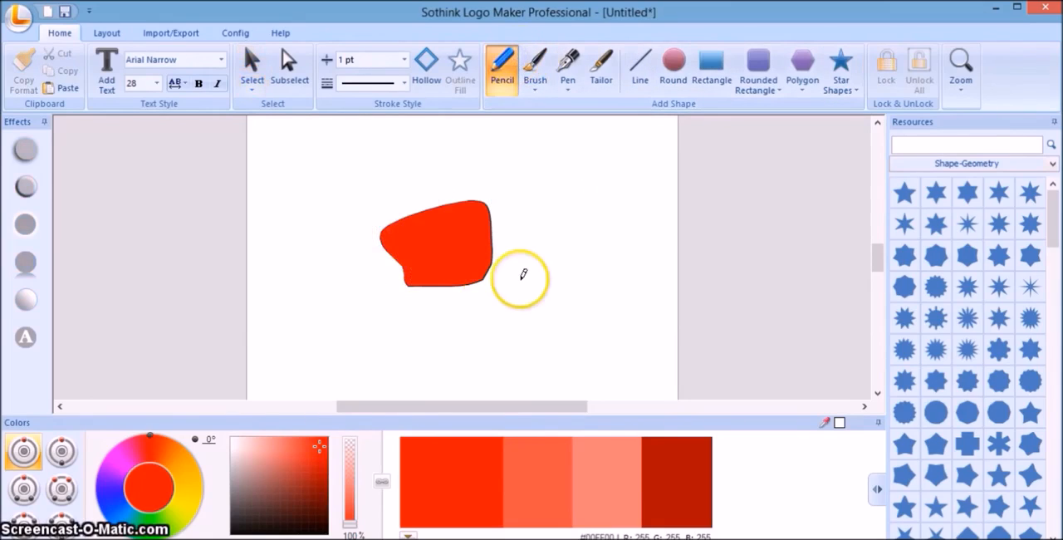
mouse_move(511, 311)
mouse_down()
mouse_move(562, 242)
mouse_move(607, 230)
mouse_move(543, 304)
mouse_move(515, 312)
mouse_up()
click(682, 294)
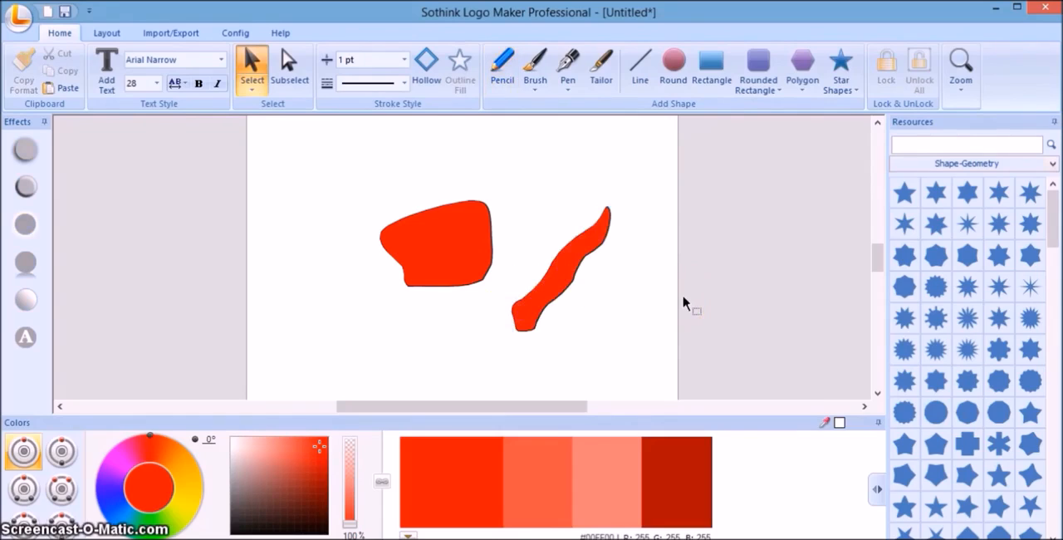
Delete the diagonal strip and the rounded blob from the page.
click(580, 247)
click(580, 254)
right_click(580, 254)
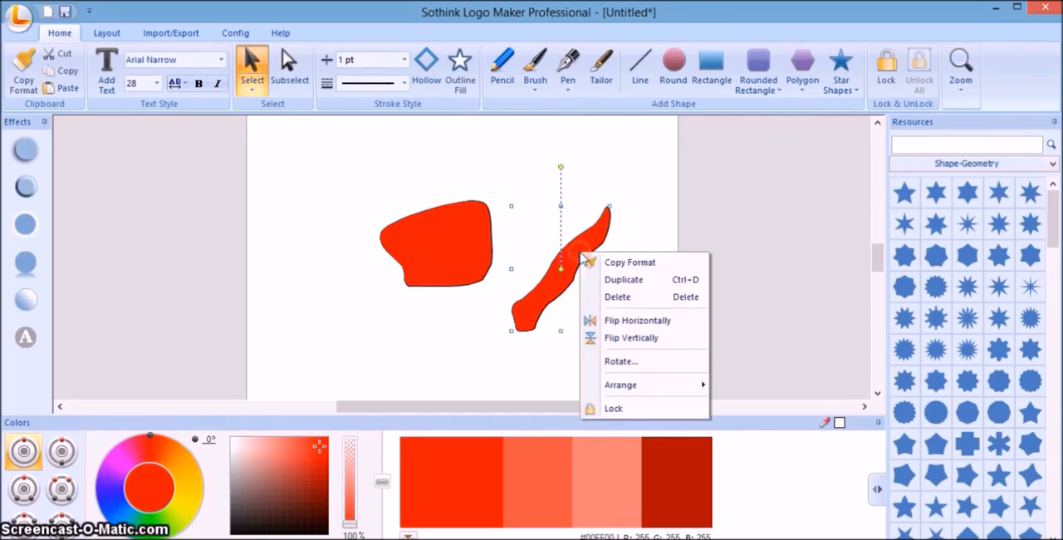
click(633, 304)
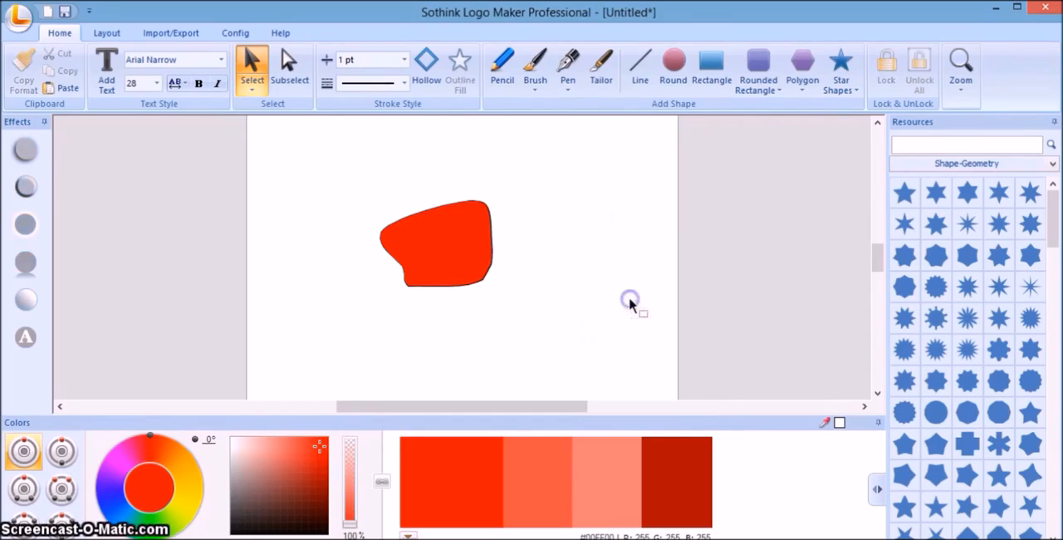
click(472, 267)
right_click(475, 267)
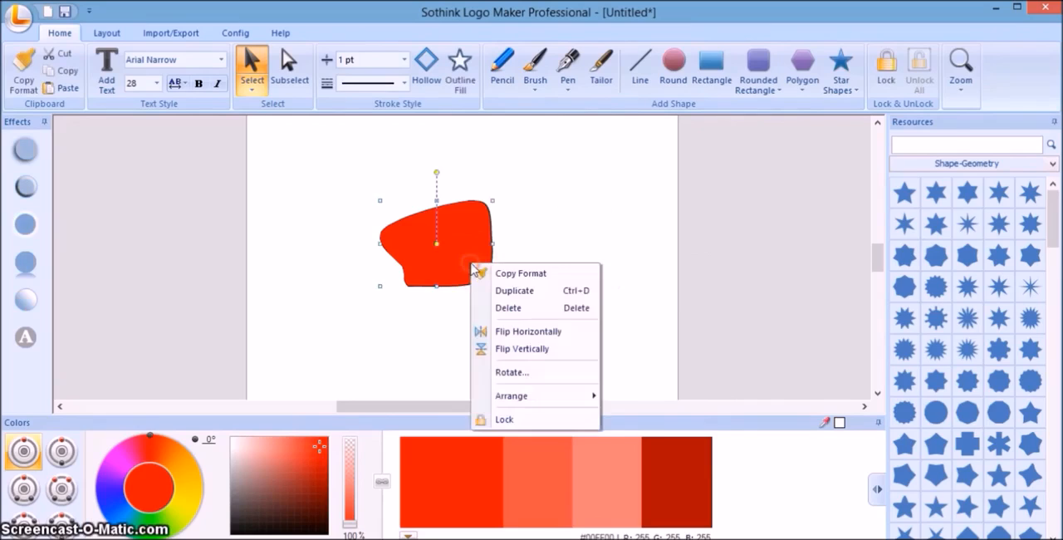
click(500, 308)
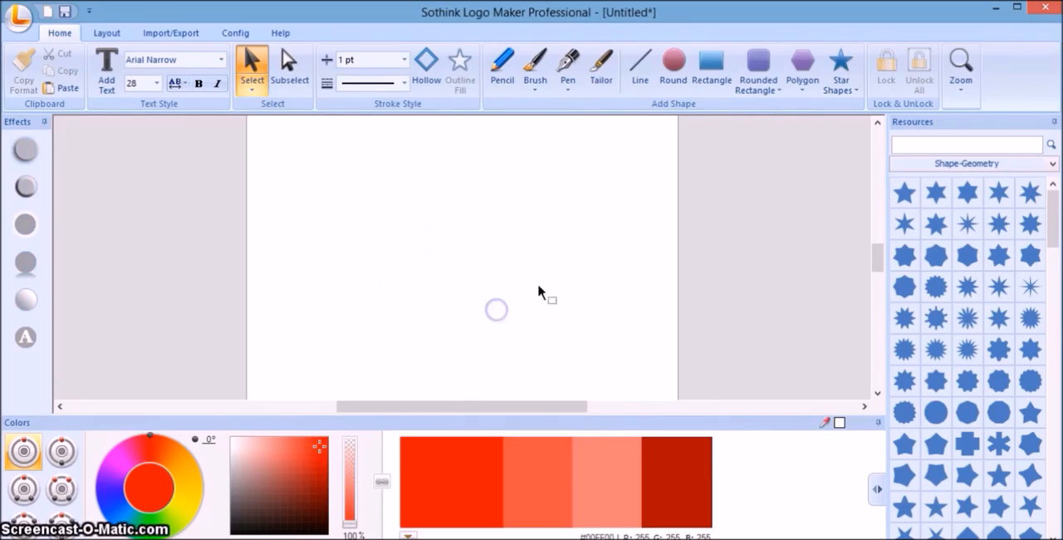
Start a Pen tool path with one curved segment arching up and to the right from the page's lower-left area.
click(569, 62)
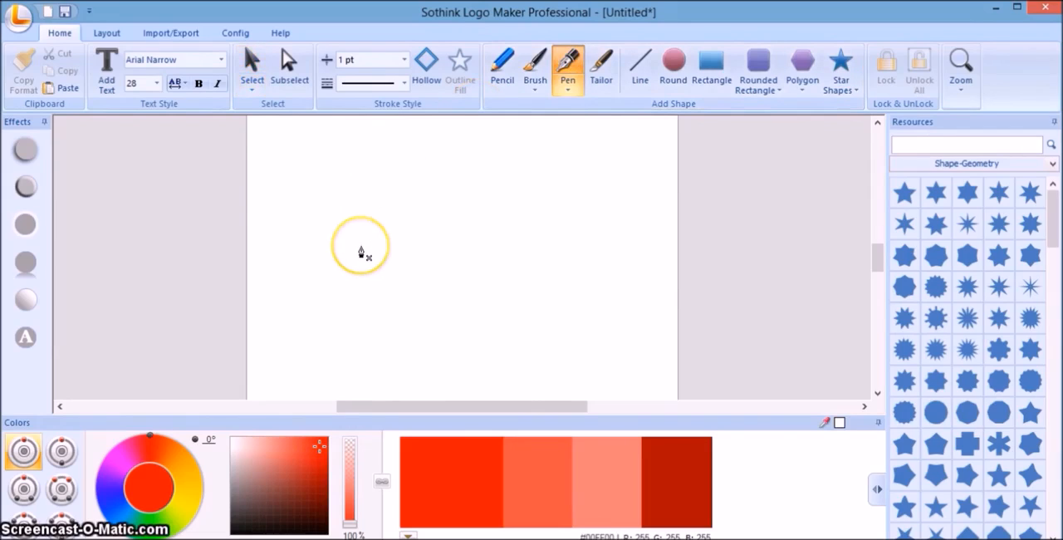
click(307, 301)
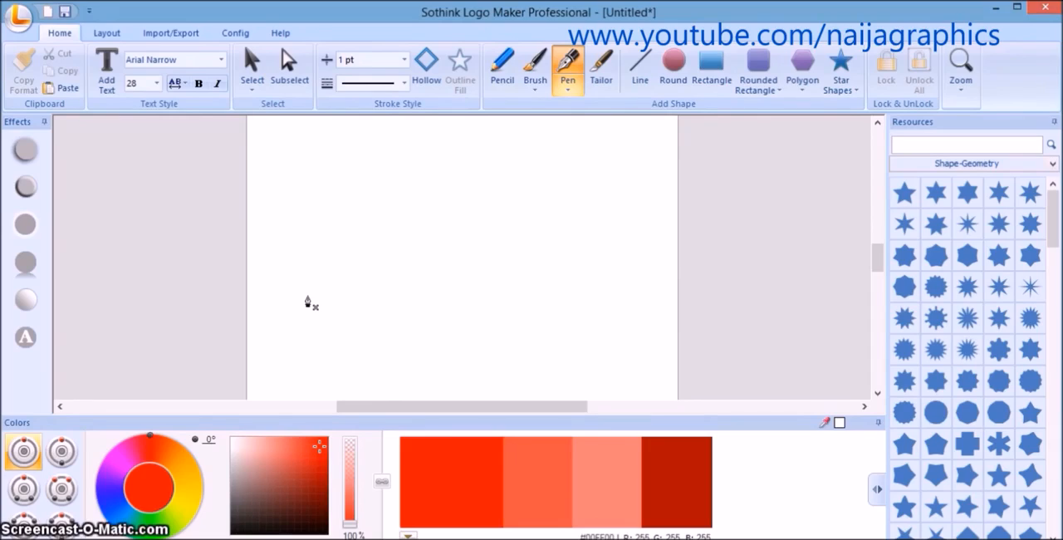
click(308, 301)
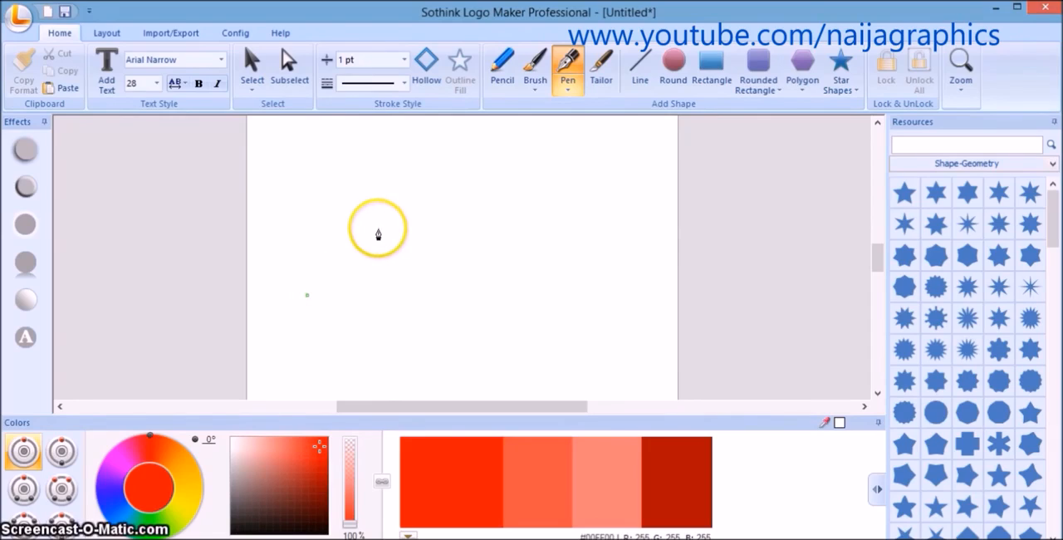
drag(377, 234, 394, 234)
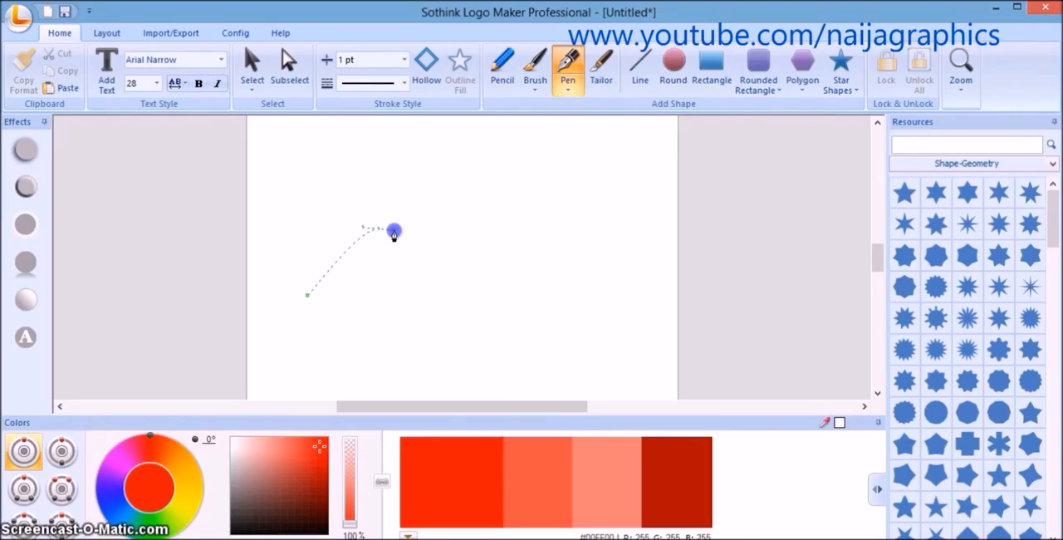
drag(394, 234, 427, 223)
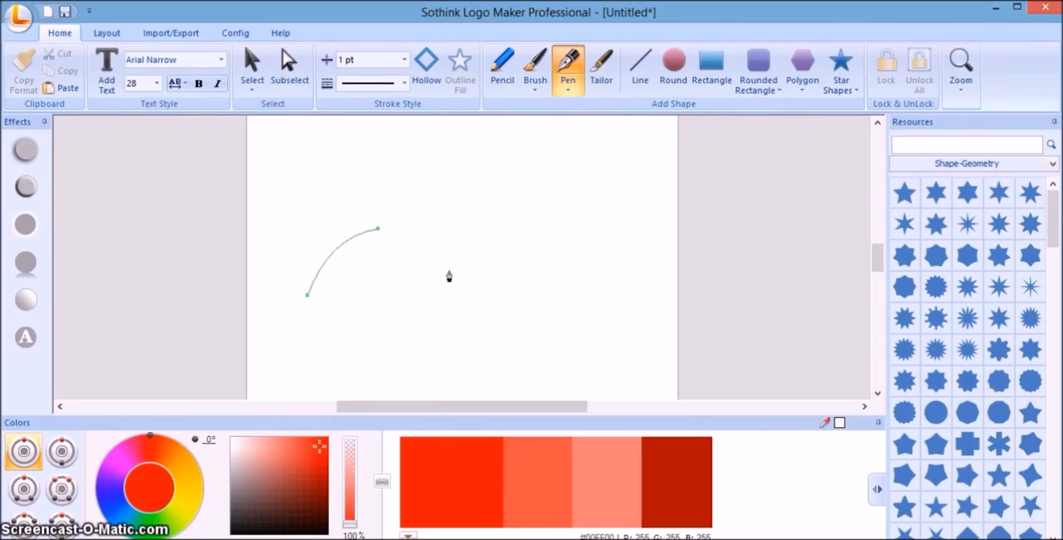
Continue the path with a straight upper edge, a straight right side and an arched underside, and close it at its start point.
click(462, 229)
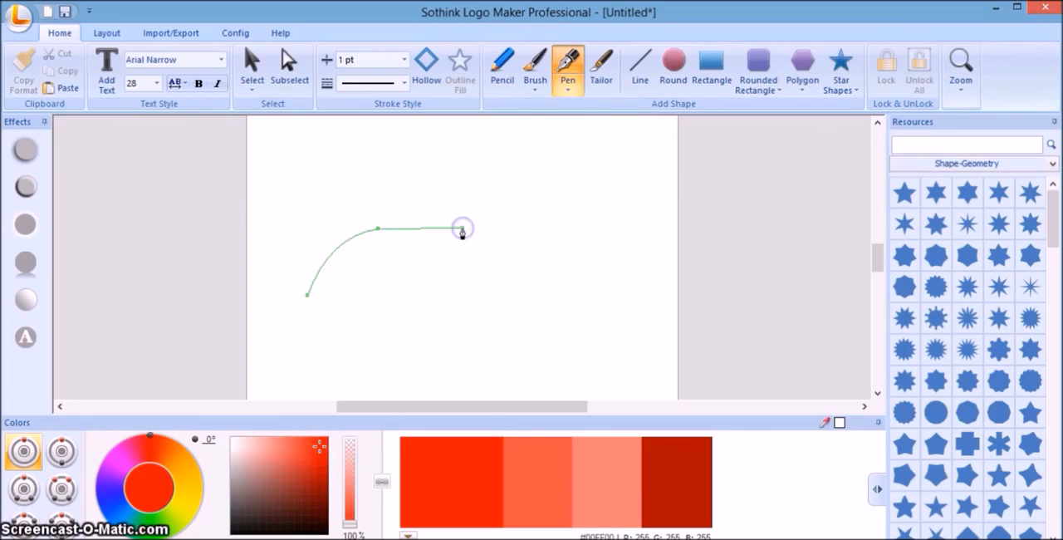
click(473, 306)
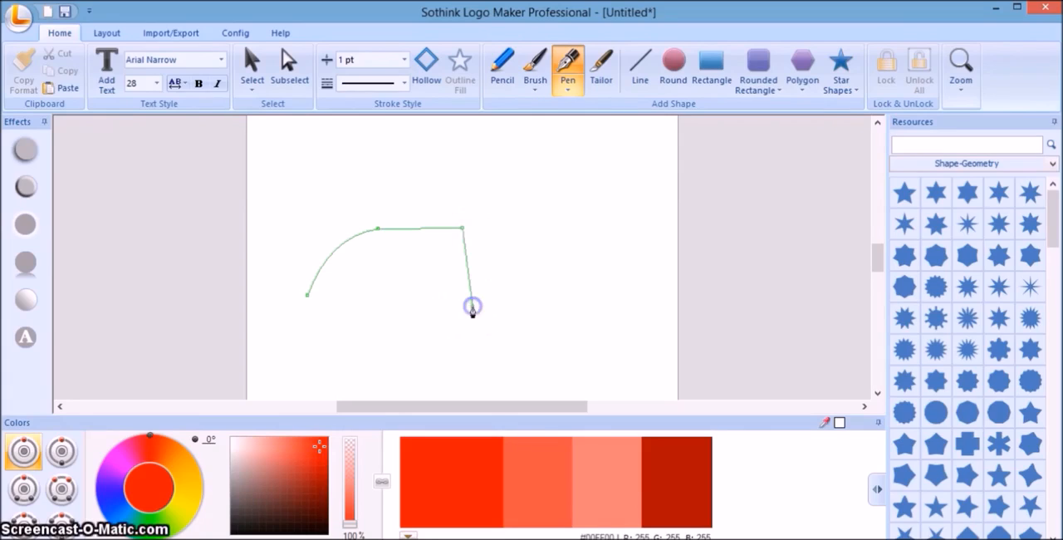
click(395, 296)
drag(394, 296, 368, 332)
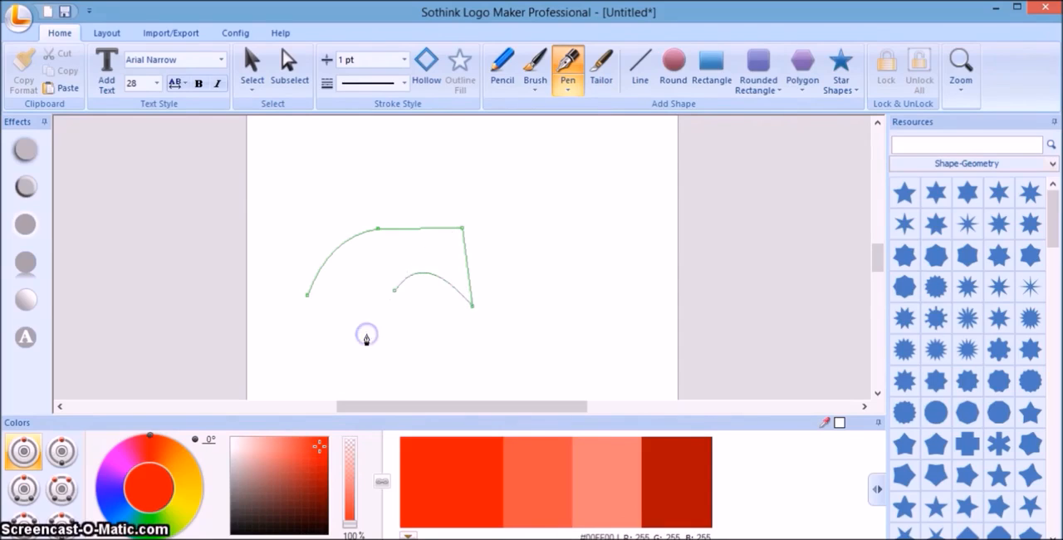
click(307, 296)
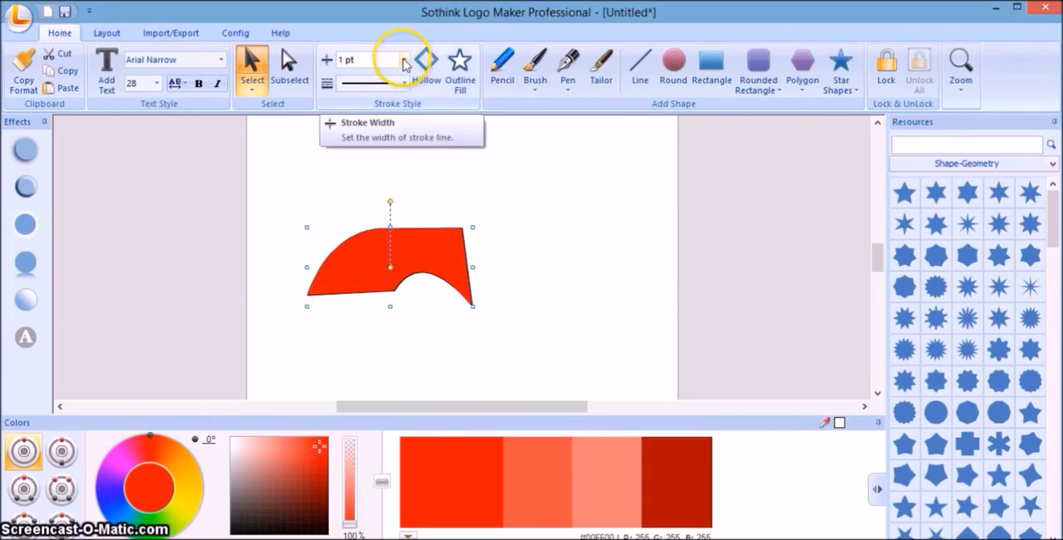
Set the pen-drawn shape to No Stroke and recolor its fill to magenta at hue 316°.
click(405, 64)
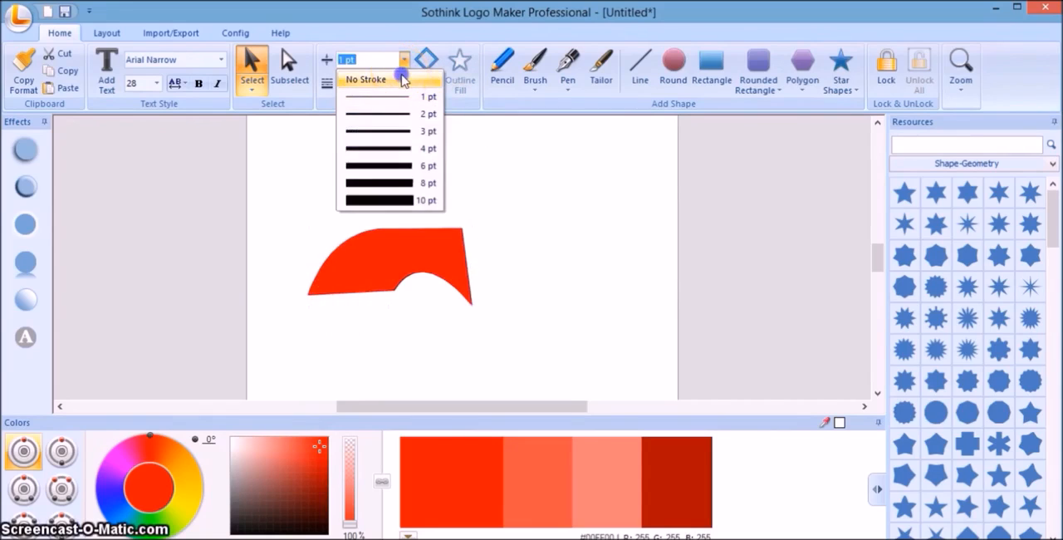
click(402, 79)
click(386, 249)
click(123, 466)
click(430, 489)
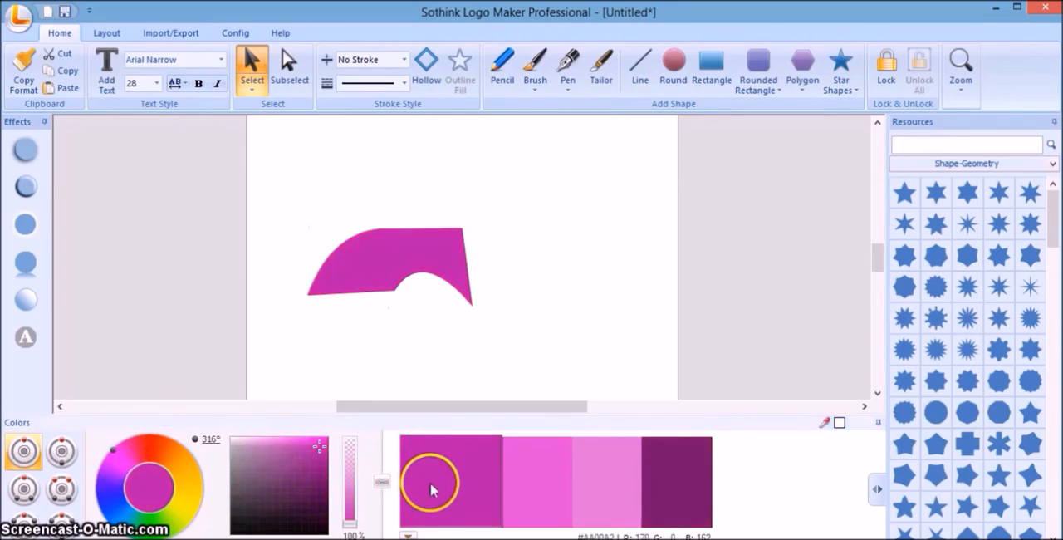
Try out gradient and bevel presets on the magenta shape, and apply a drop shadow with angle 45, distance 10, strength 30% and blur 3.
click(26, 300)
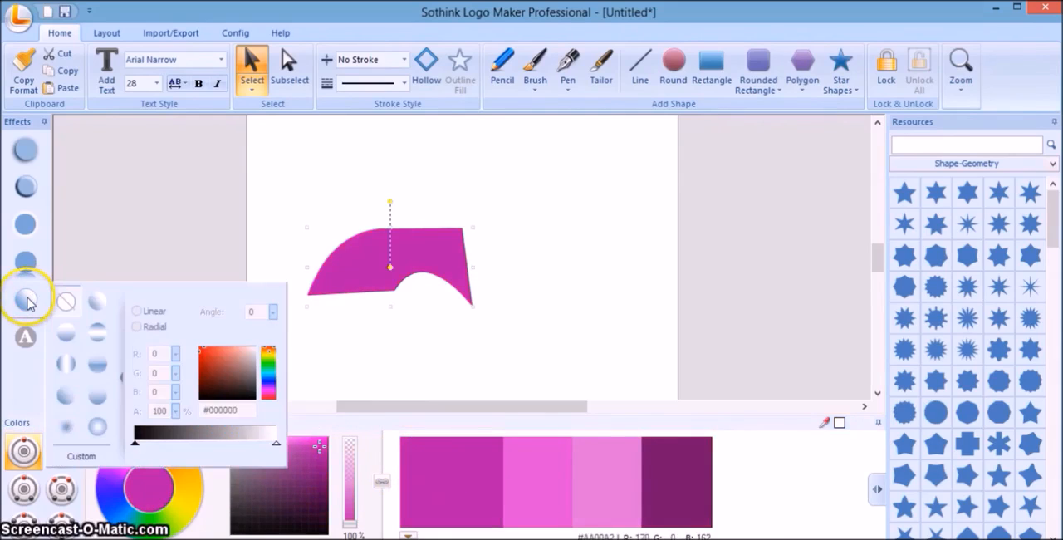
click(67, 363)
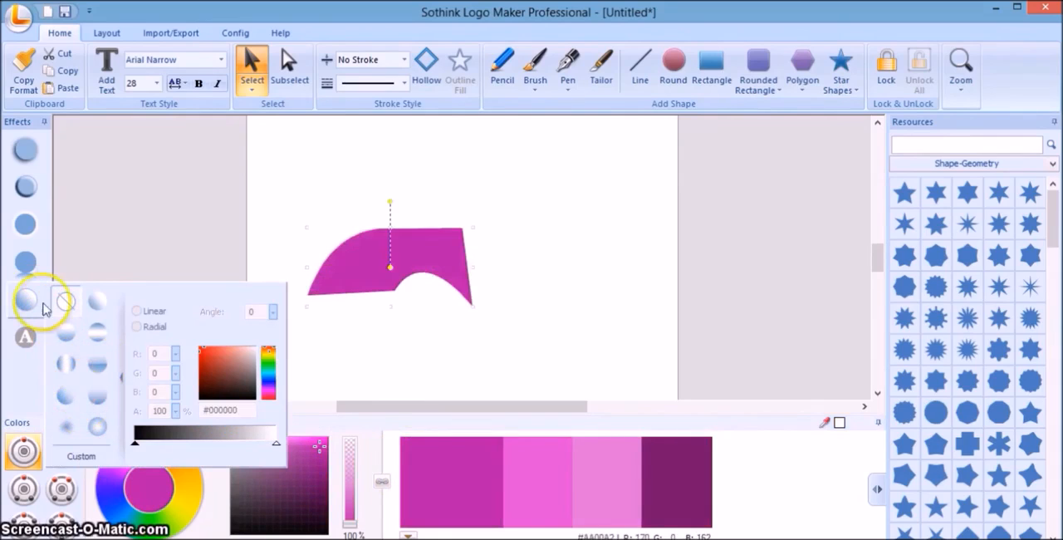
mouse_move(28, 188)
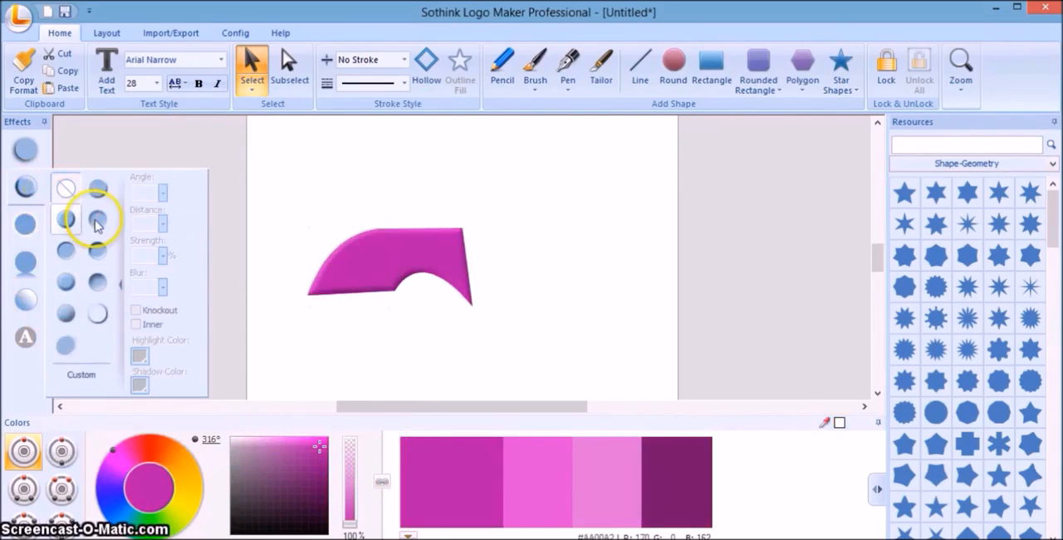
mouse_move(24, 152)
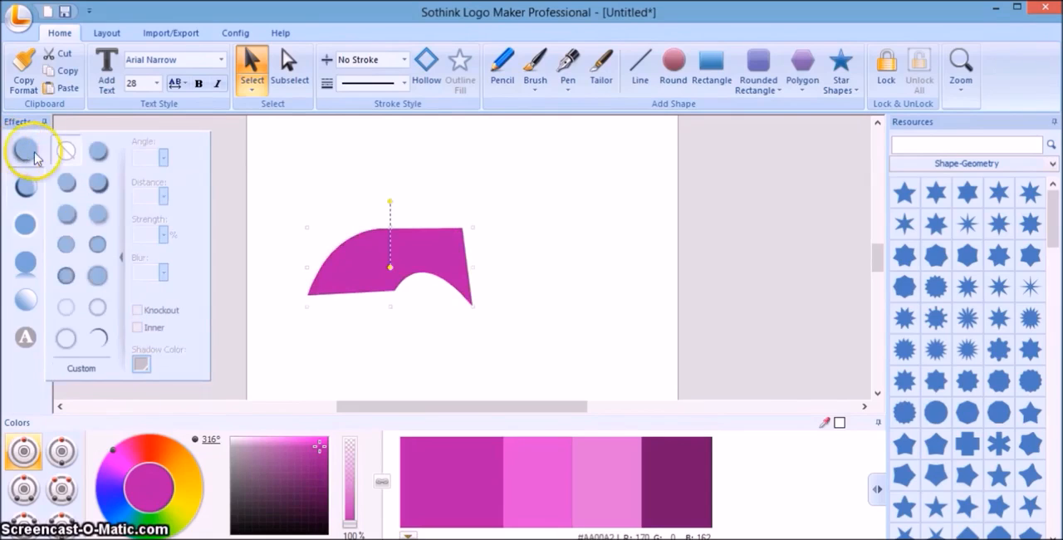
click(68, 214)
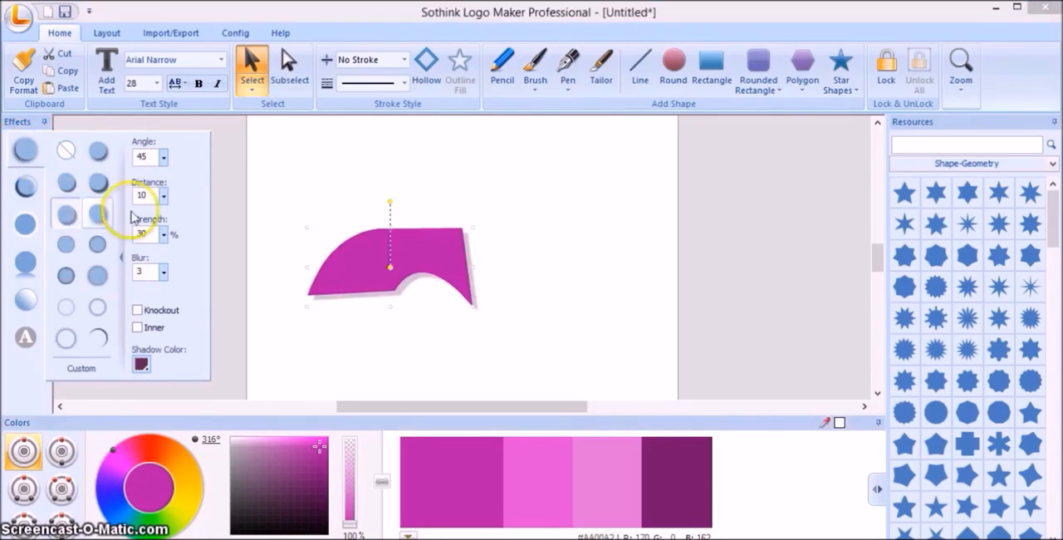
Delete the magenta pen-drawn shape from the page.
right_click(363, 234)
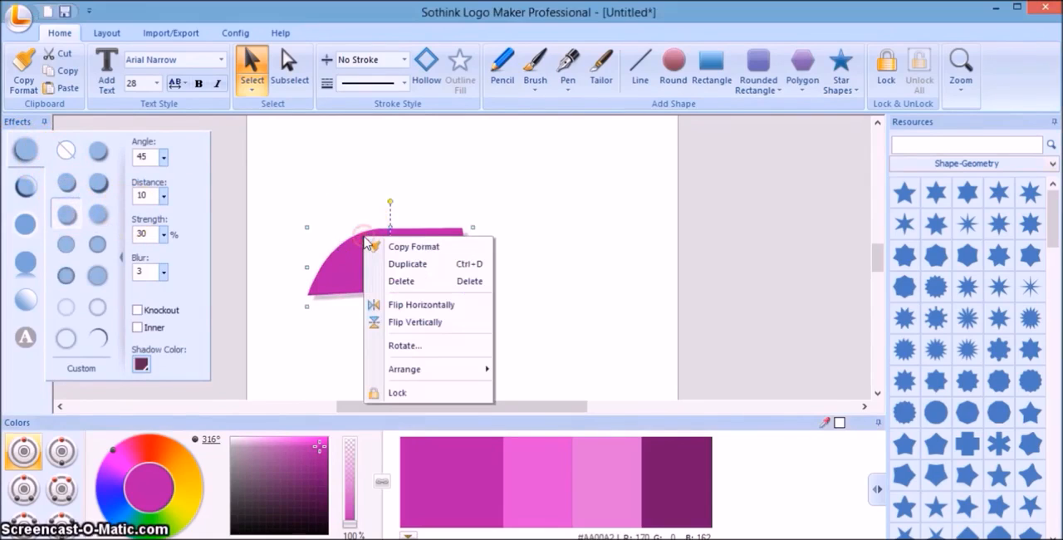
click(397, 282)
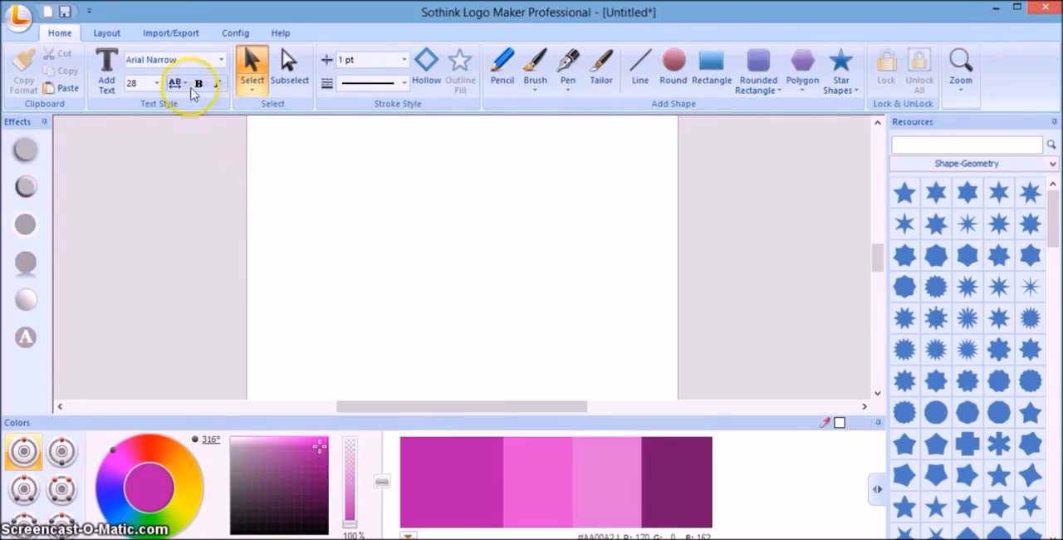
Import the Twitter PNG image from the Desktop folder onto the blank page and deselect it.
click(170, 37)
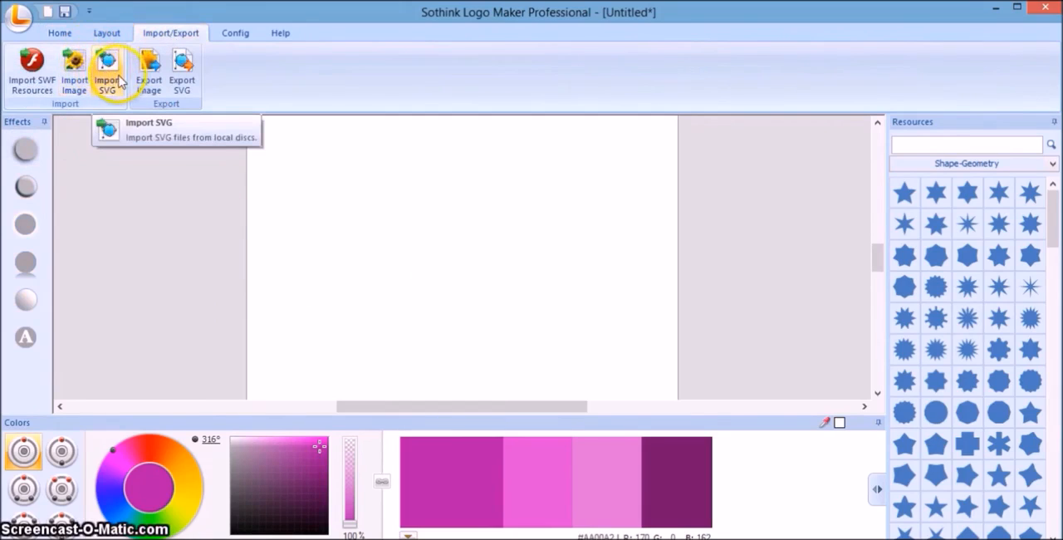
click(85, 77)
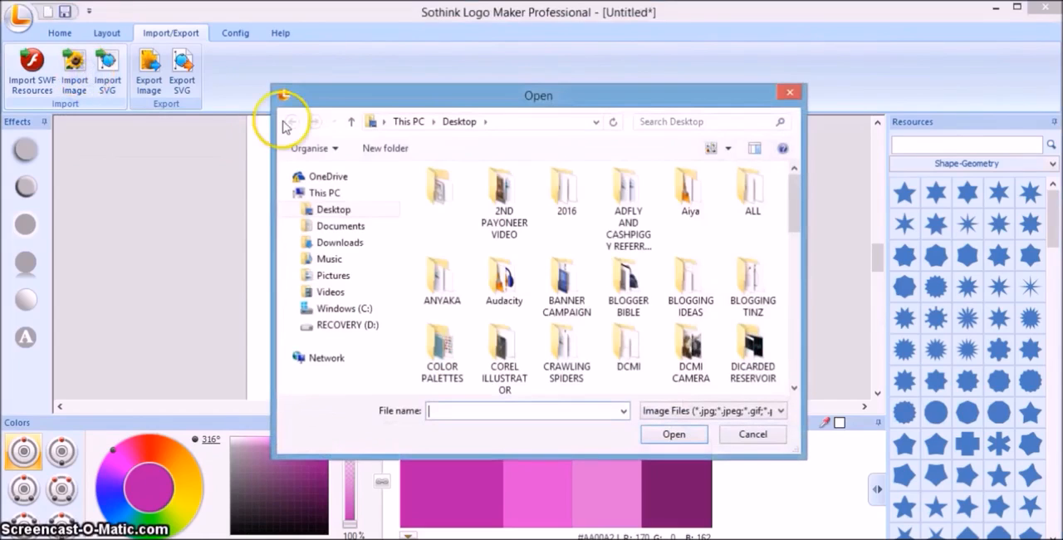
click(795, 378)
click(795, 378)
click(689, 331)
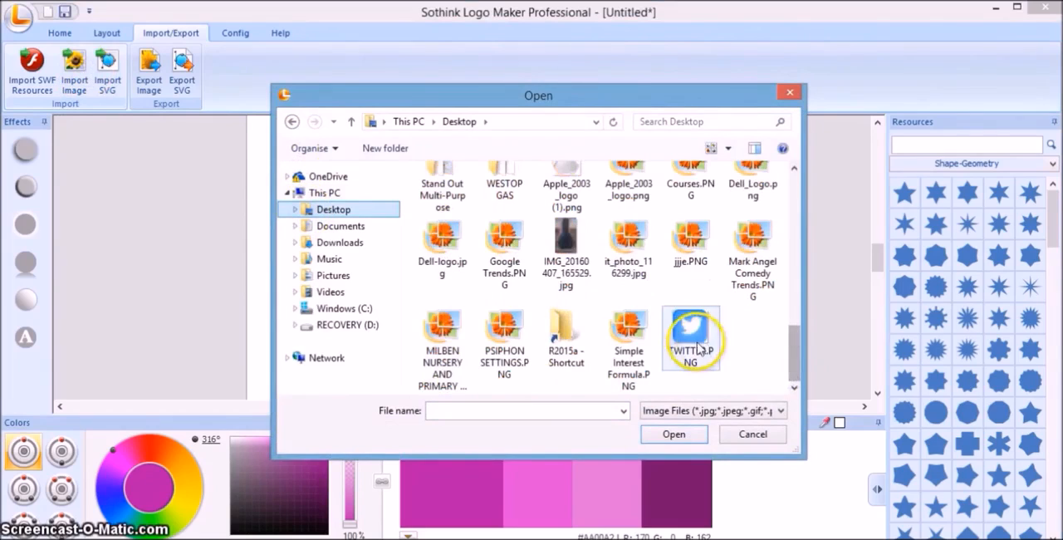
click(680, 439)
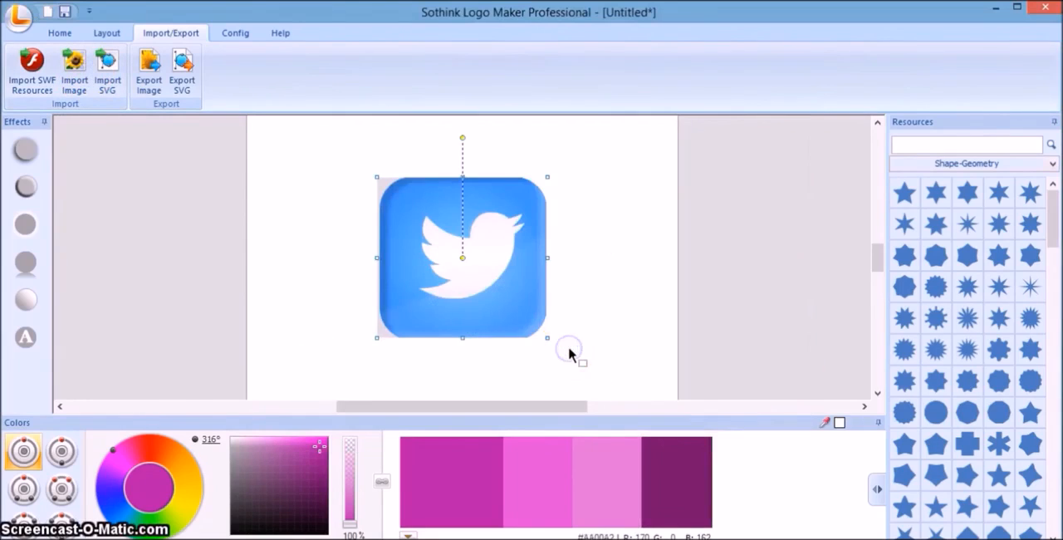
click(567, 352)
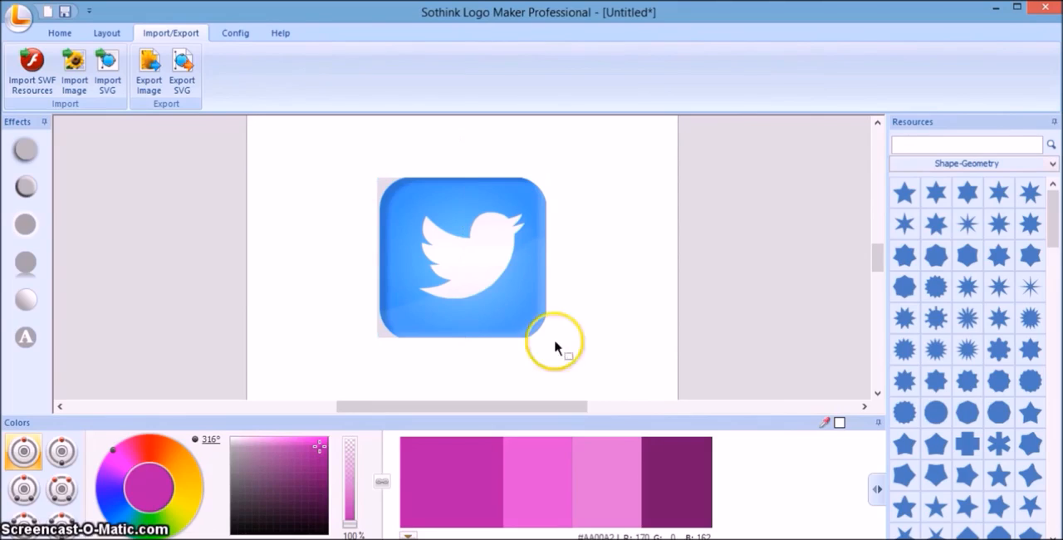
Set the canvas zoom to 200% for a closer view of the imported Twitter image.
click(60, 33)
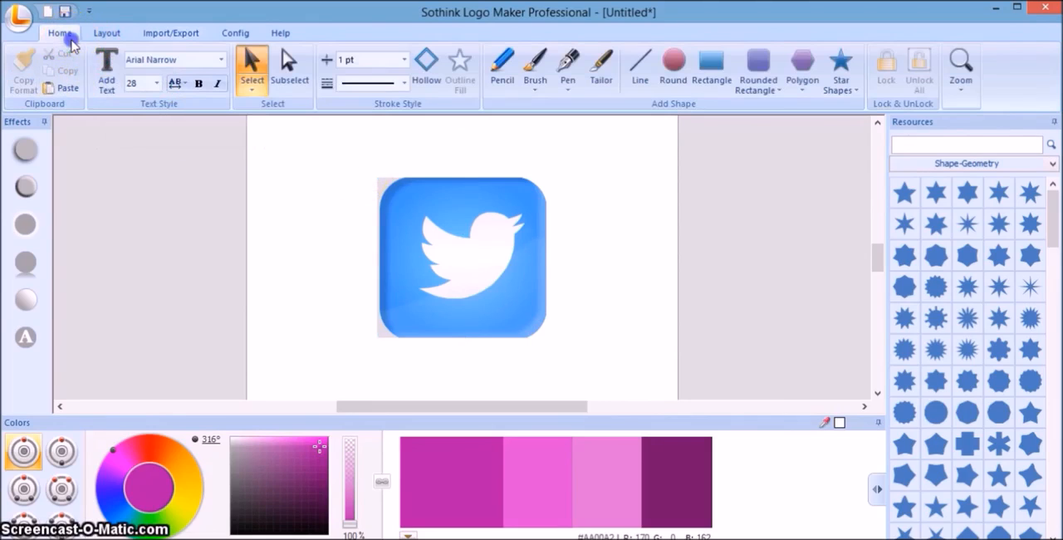
click(957, 98)
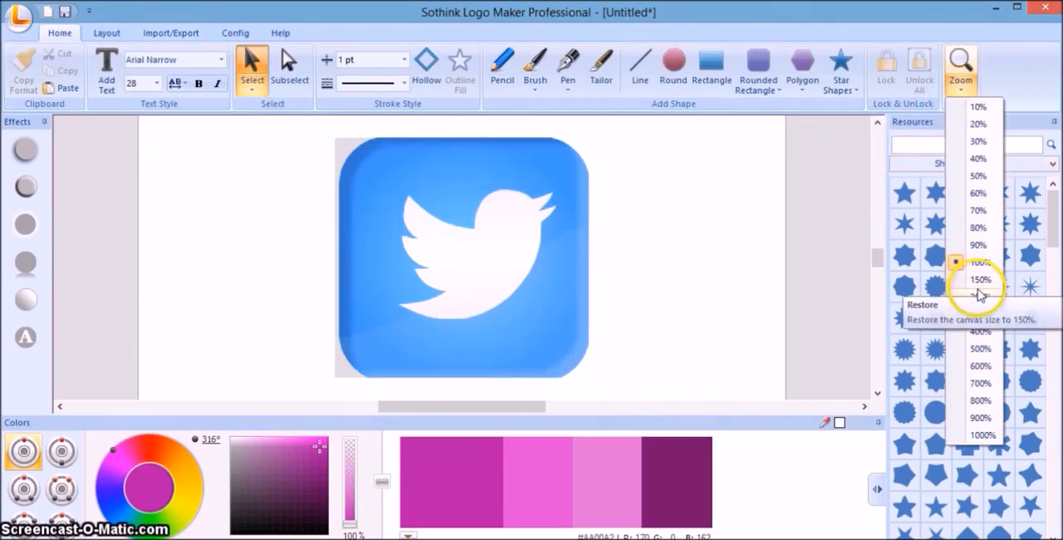
click(982, 297)
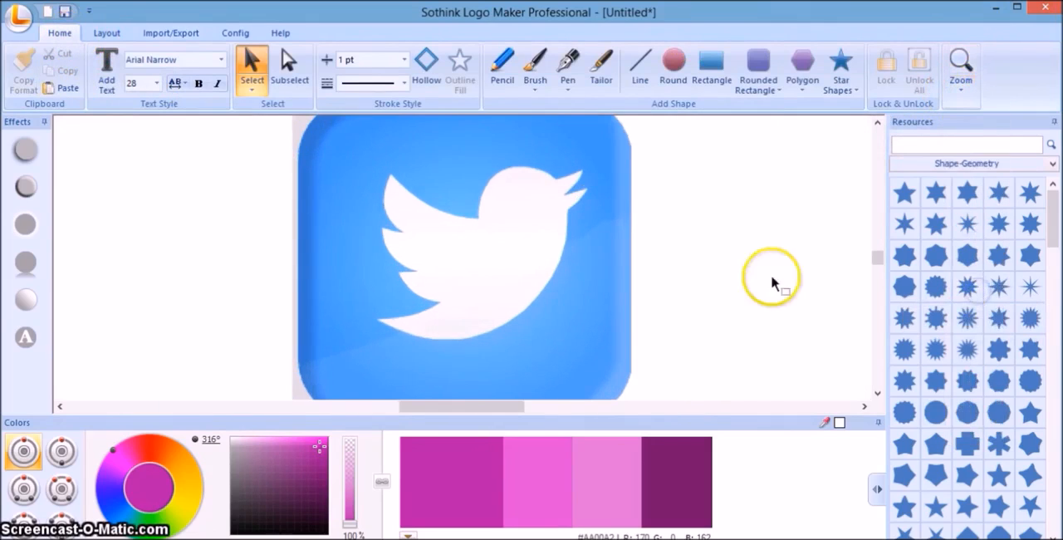
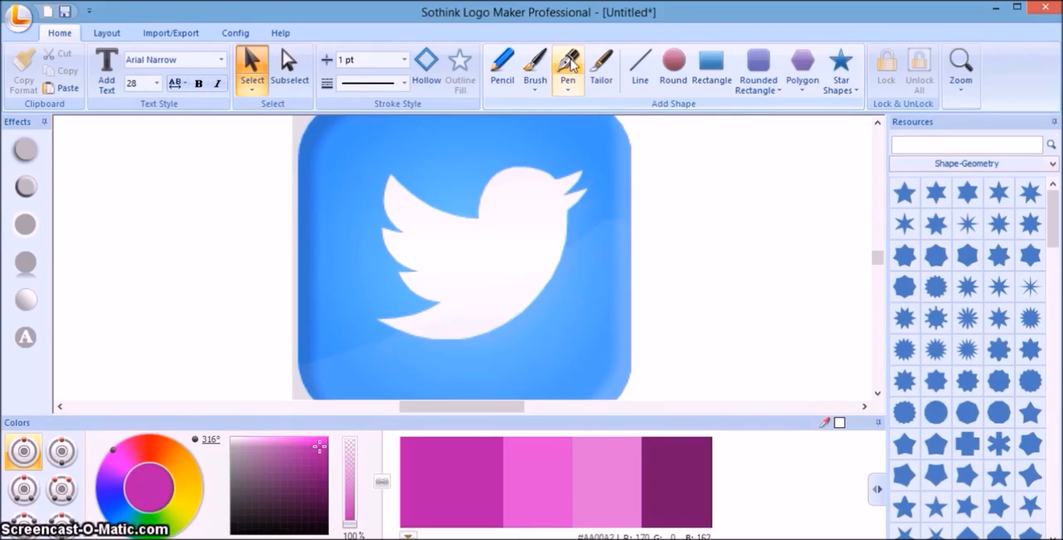
Trace the Twitter bird with the Pen tool from the upper wing tip along the back and head to the upper beak tip.
click(570, 64)
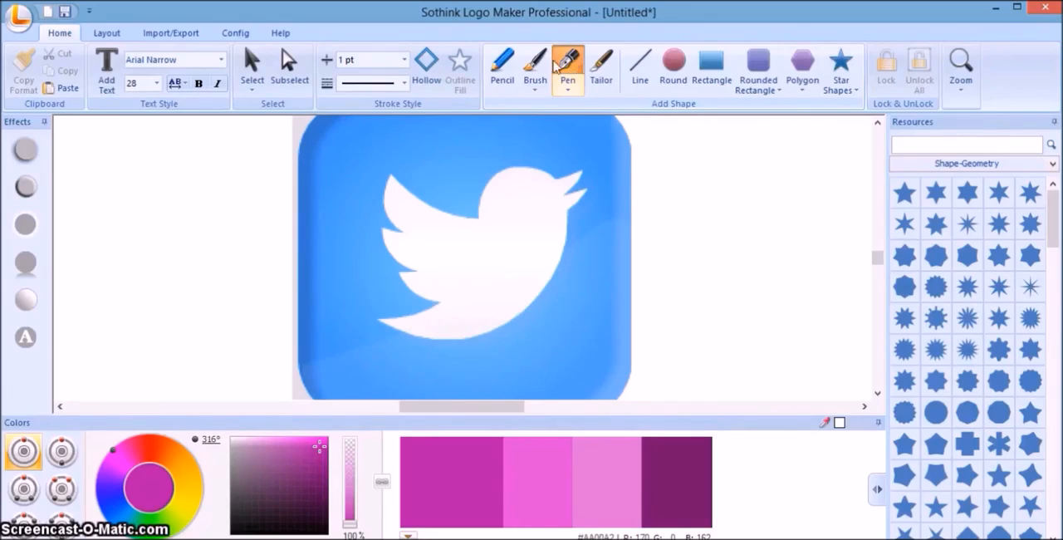
click(390, 175)
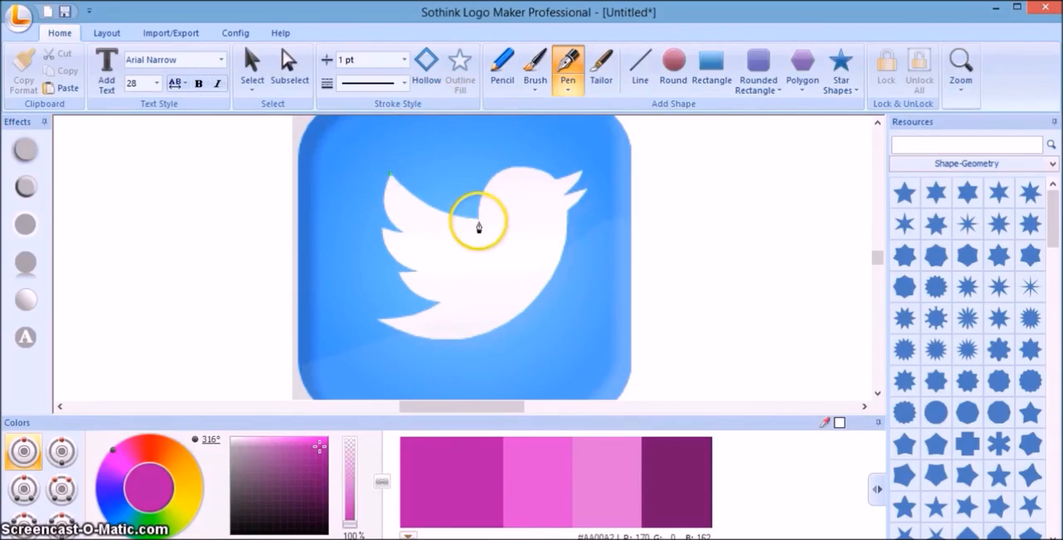
drag(480, 218, 532, 229)
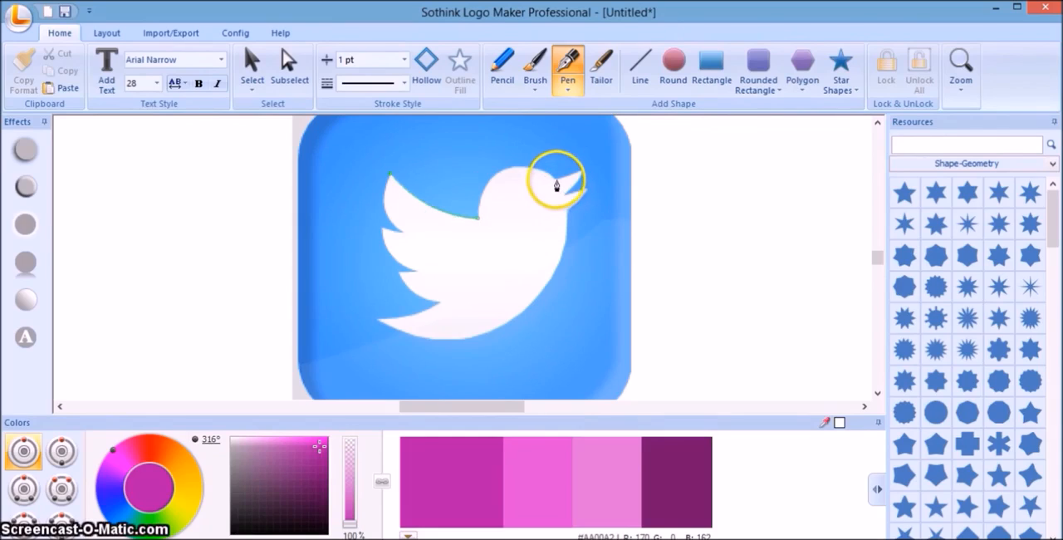
drag(556, 184, 624, 221)
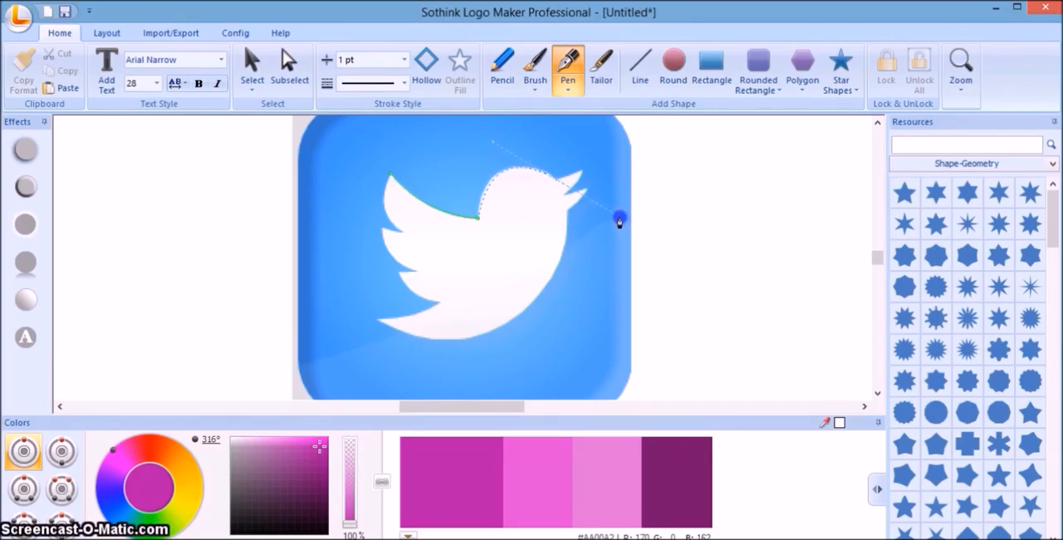
drag(618, 217, 626, 219)
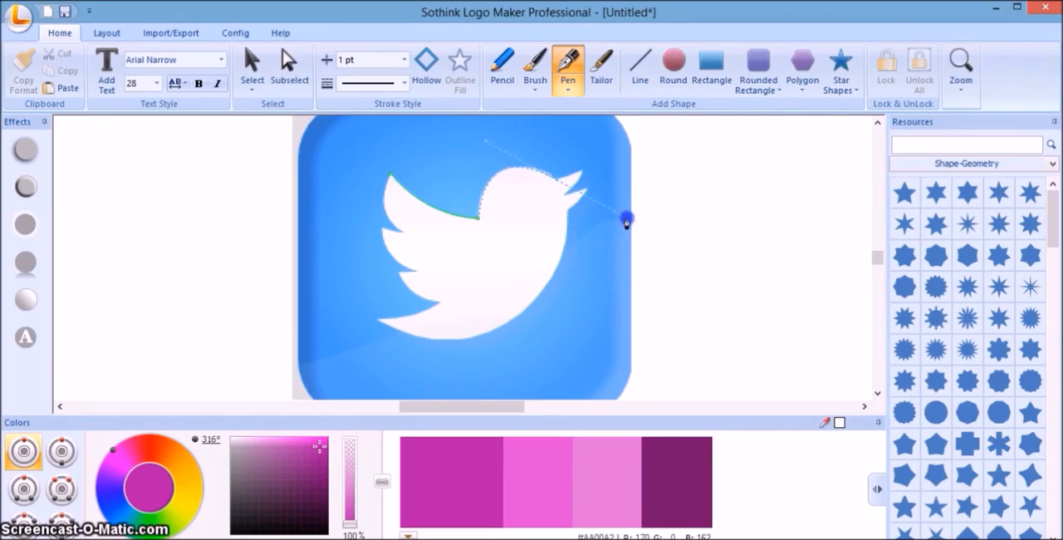
drag(589, 181, 583, 172)
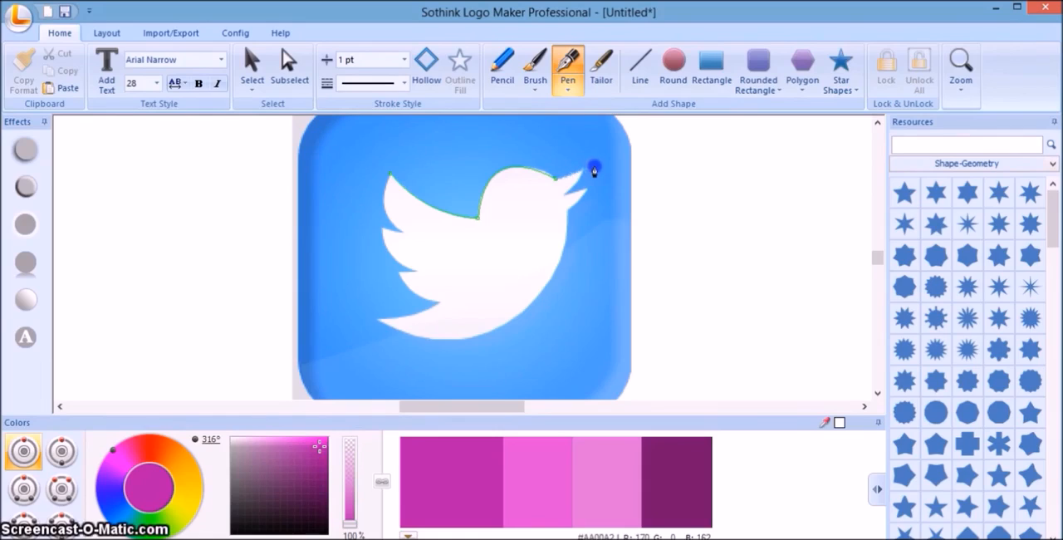
Continue the pen outline through the beak notch and around the lower beak to the throat.
drag(585, 178, 563, 198)
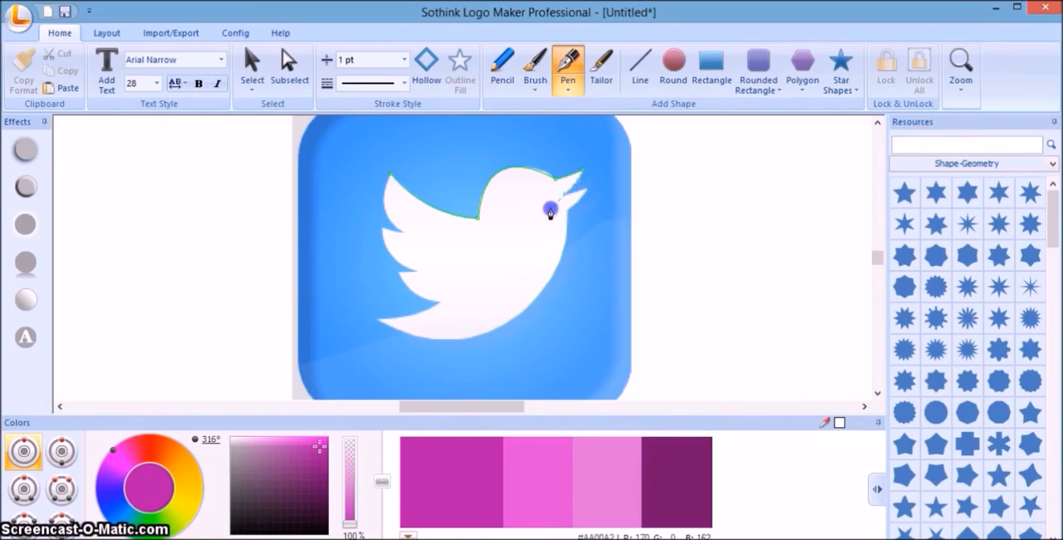
drag(588, 193, 588, 191)
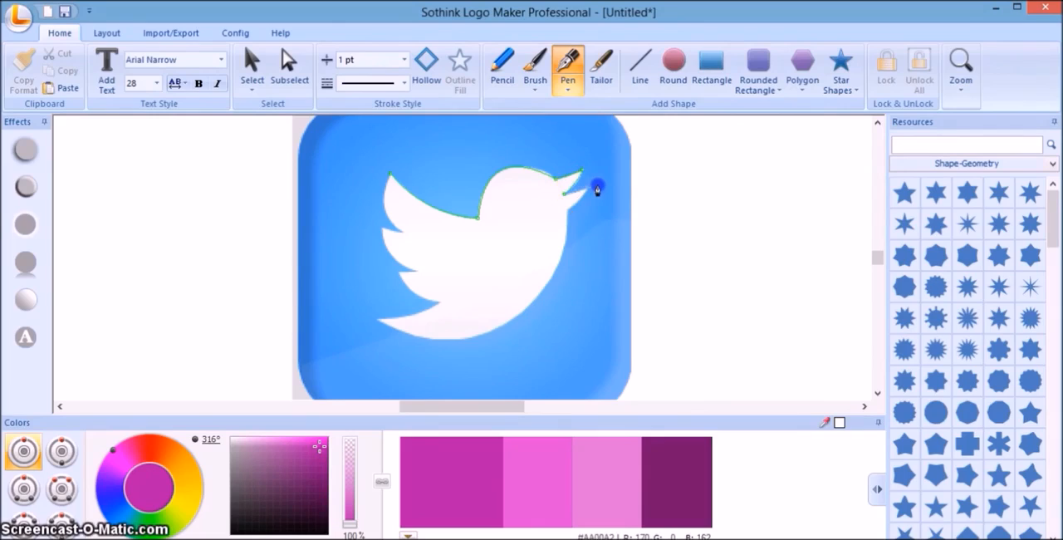
click(568, 213)
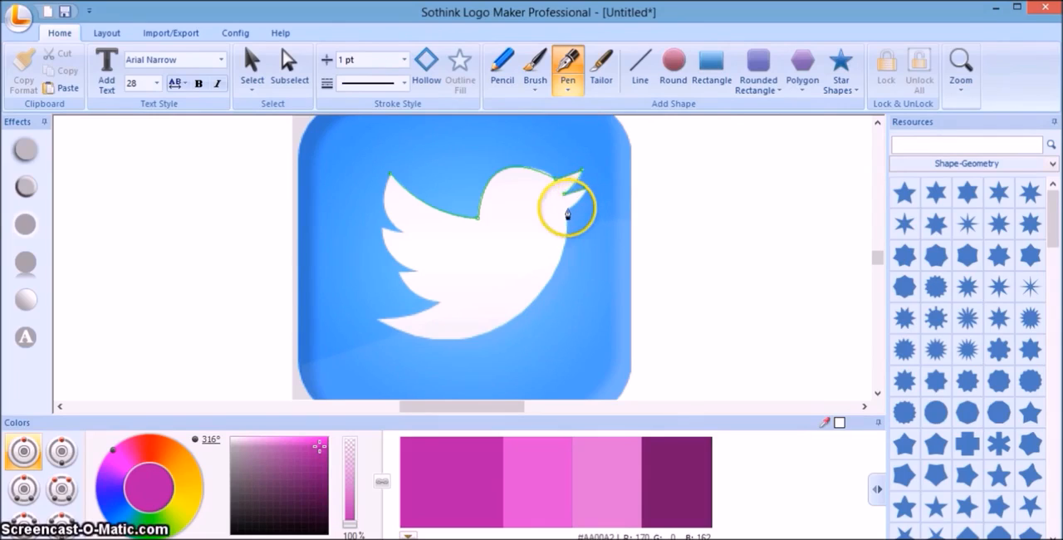
drag(569, 213, 565, 213)
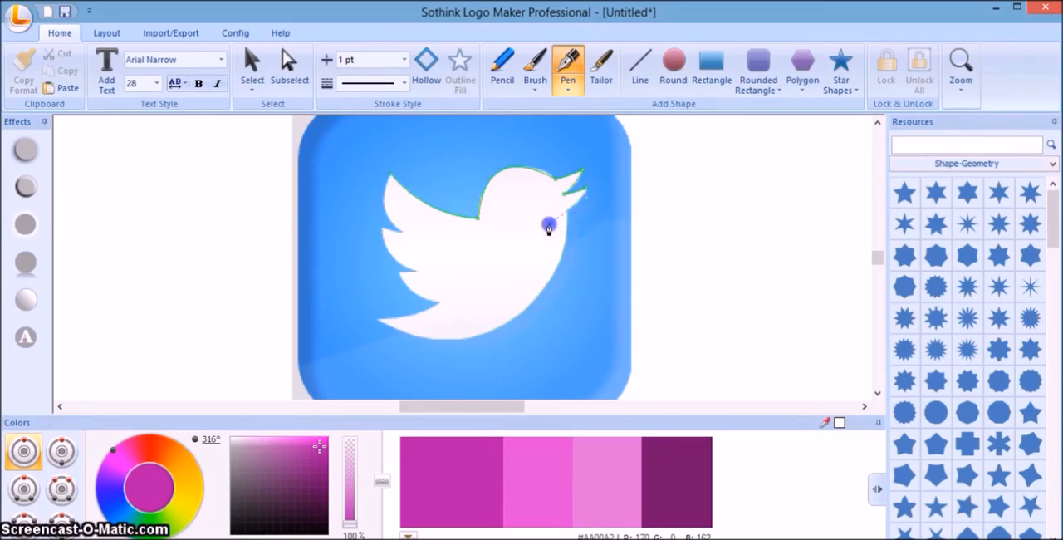
right_click(549, 224)
Trace the bird's breast and belly with curved pen segments from the throat to the tail tip.
drag(549, 230, 485, 346)
drag(531, 309, 561, 264)
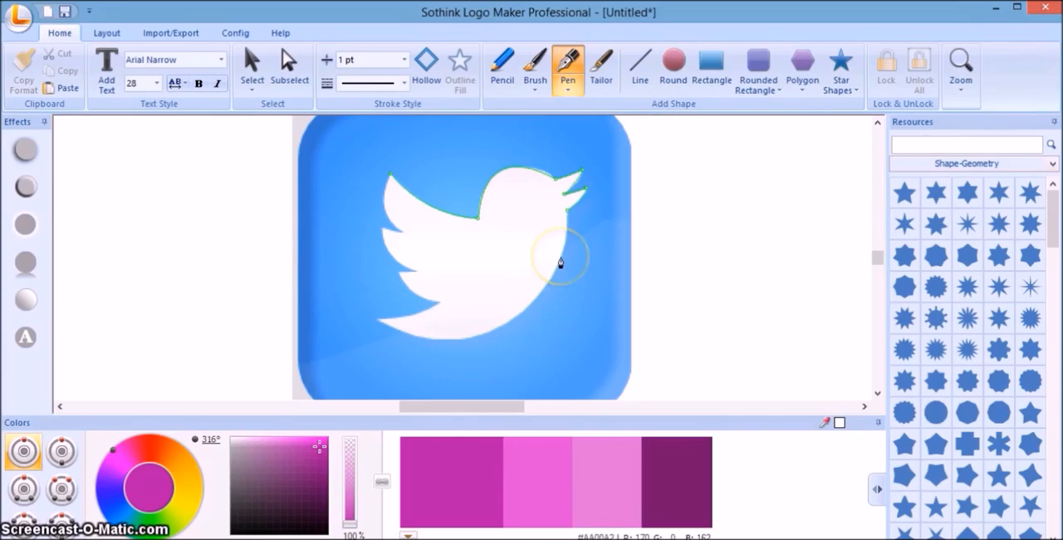
click(561, 259)
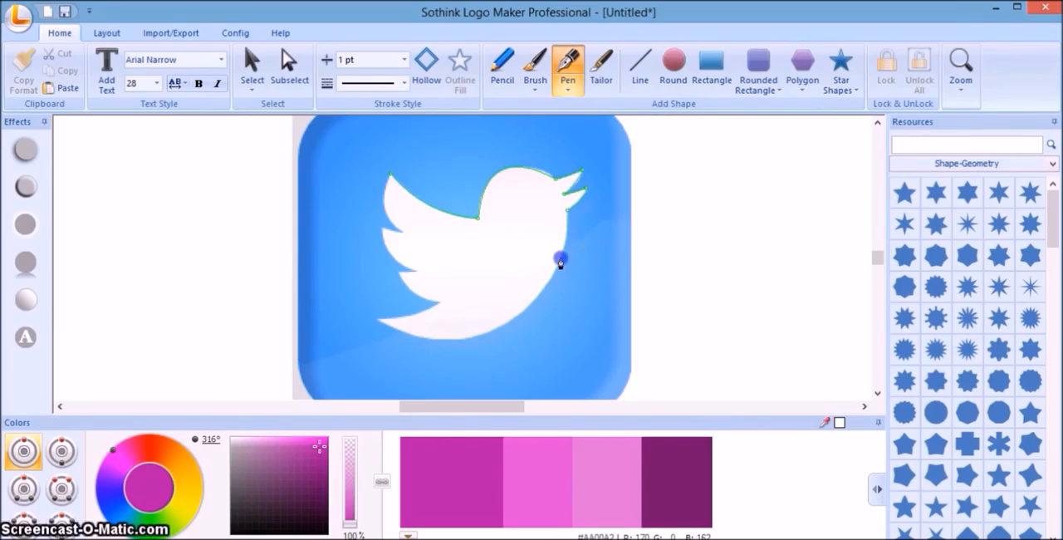
mouse_move(563, 266)
mouse_down()
mouse_move(541, 290)
mouse_move(551, 292)
mouse_up()
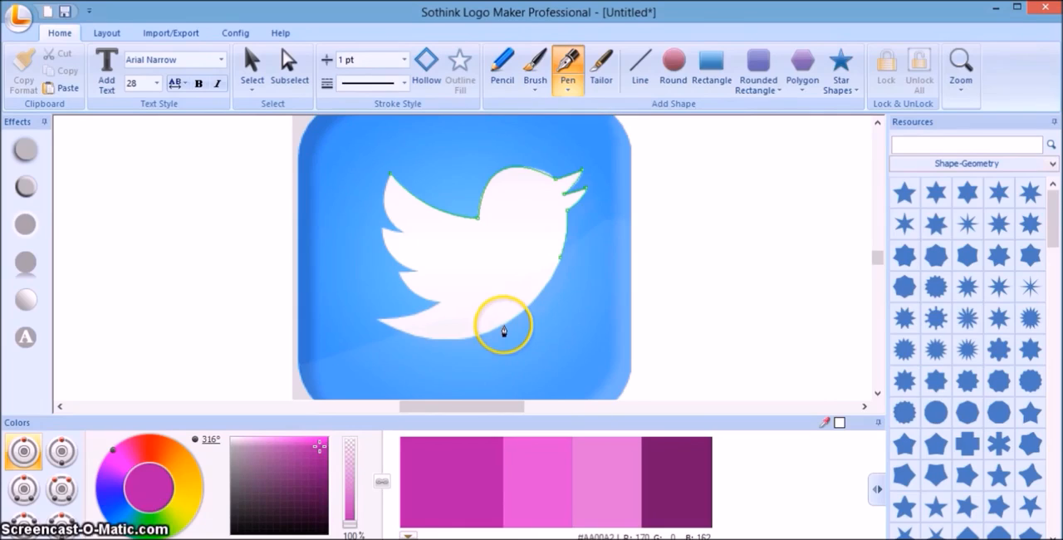
drag(503, 331, 486, 334)
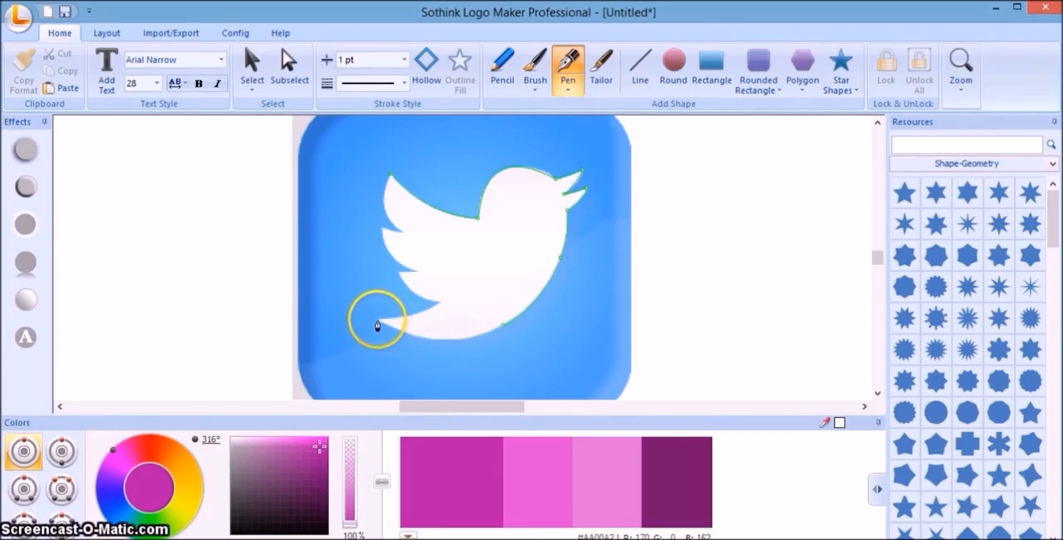
drag(377, 326, 327, 293)
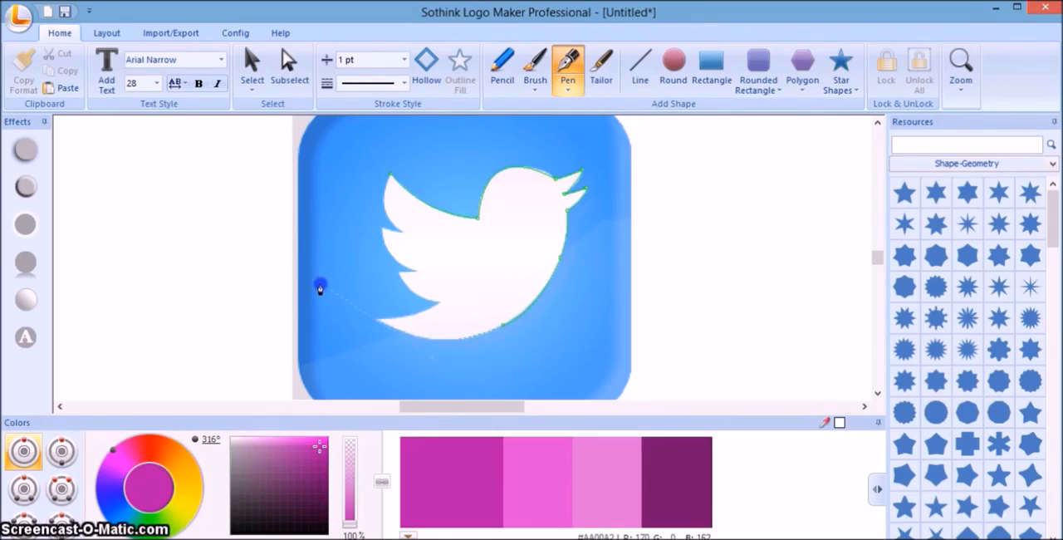
drag(310, 296, 305, 292)
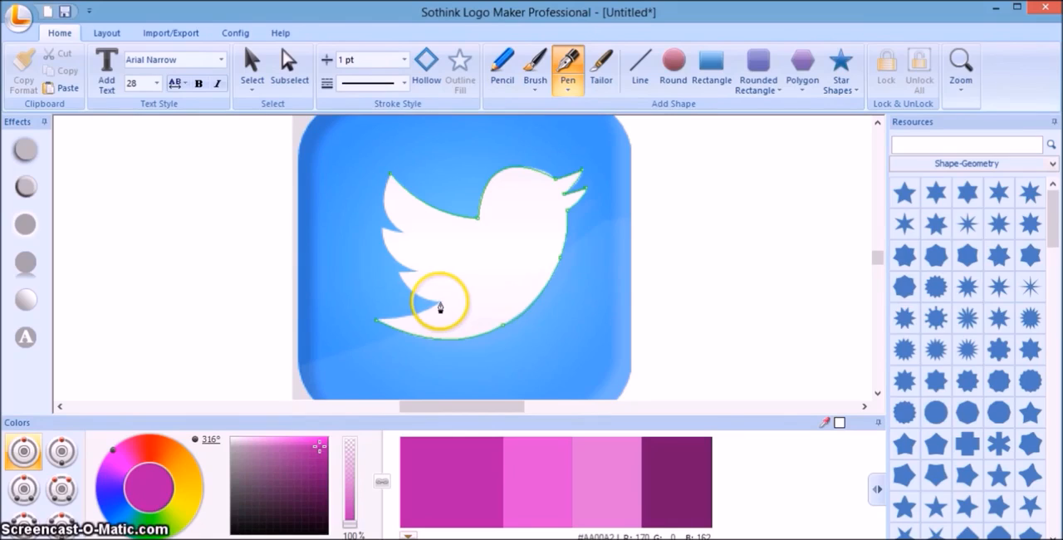
Outline the upper tail edge and the wing feathers, closing the bird path at the upper wing tip.
mouse_move(439, 305)
mouse_down()
mouse_move(440, 289)
mouse_move(446, 299)
mouse_up()
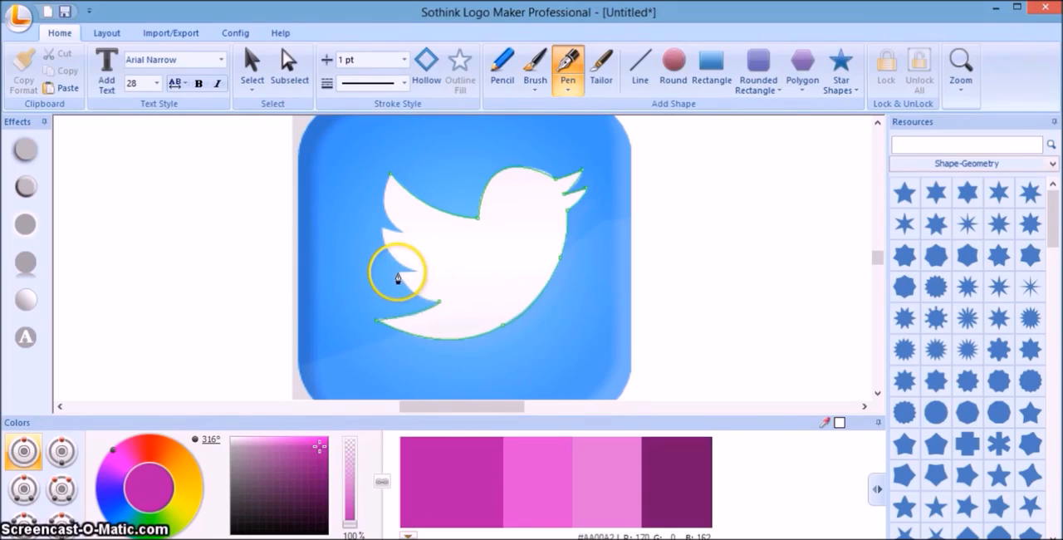
mouse_move(398, 273)
mouse_down()
mouse_move(371, 222)
mouse_move(402, 272)
mouse_up()
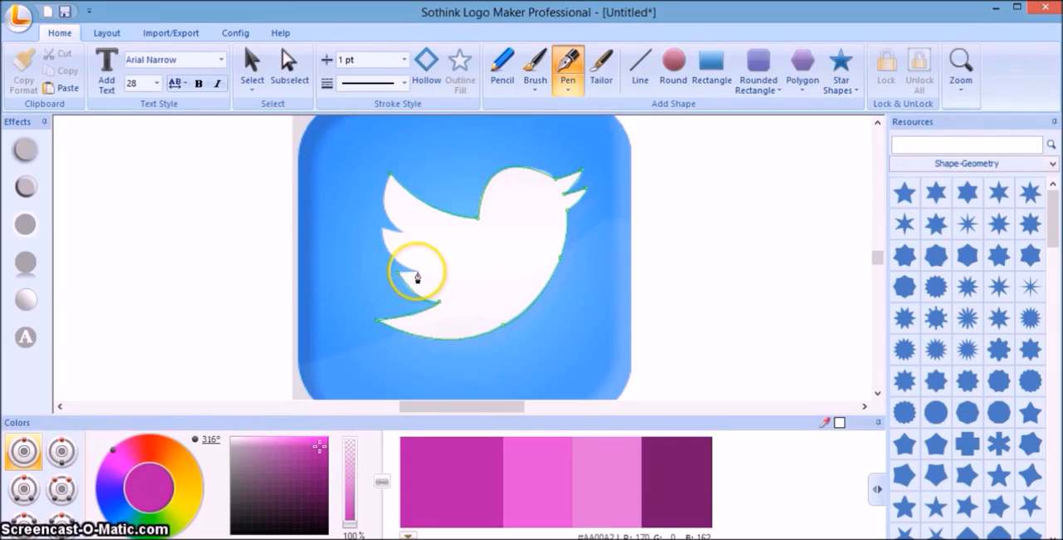
click(416, 273)
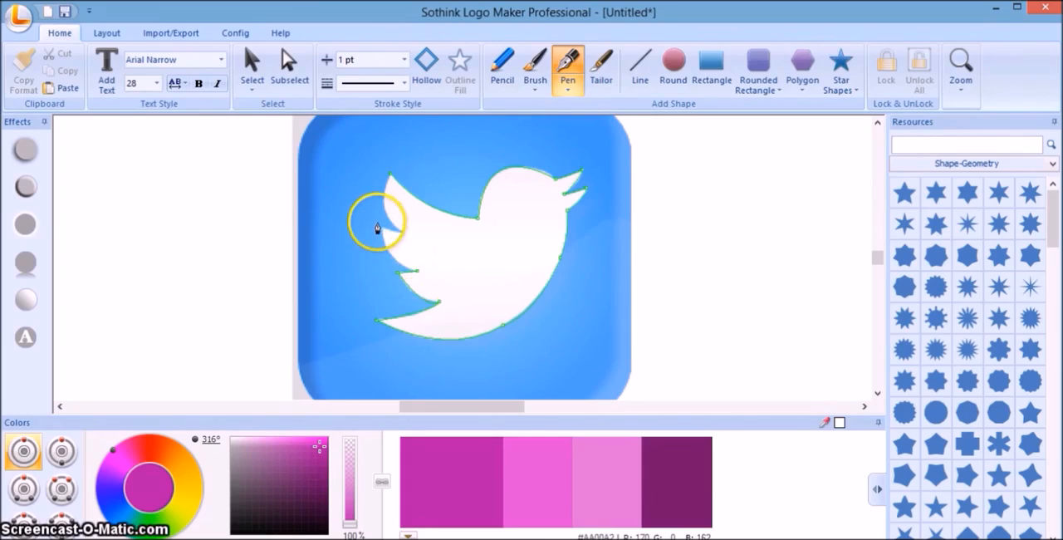
drag(381, 231, 404, 232)
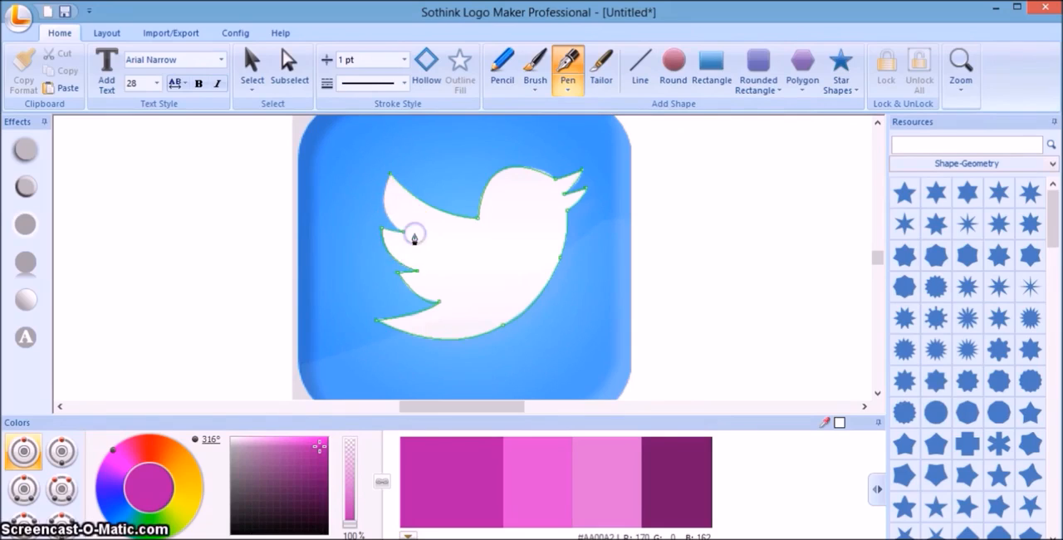
drag(390, 173, 413, 143)
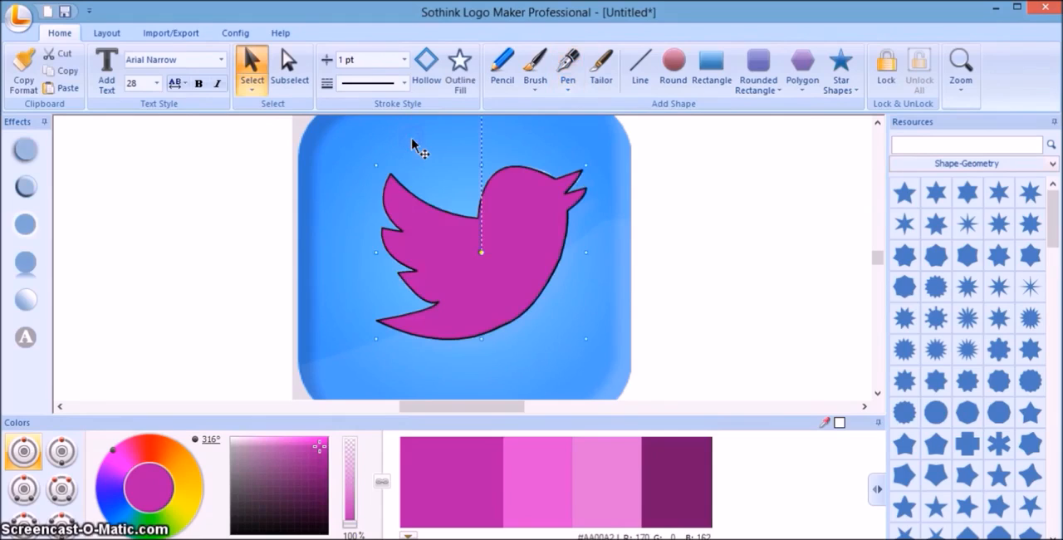
Set the traced bird to No Stroke and delete the imported Twitter image behind it.
click(405, 60)
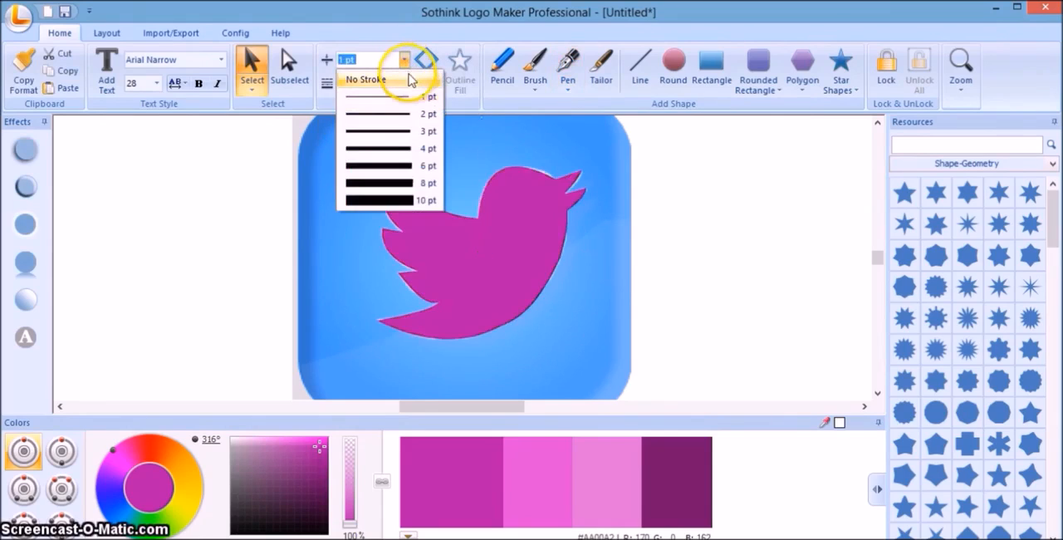
click(413, 78)
click(331, 156)
right_click(332, 158)
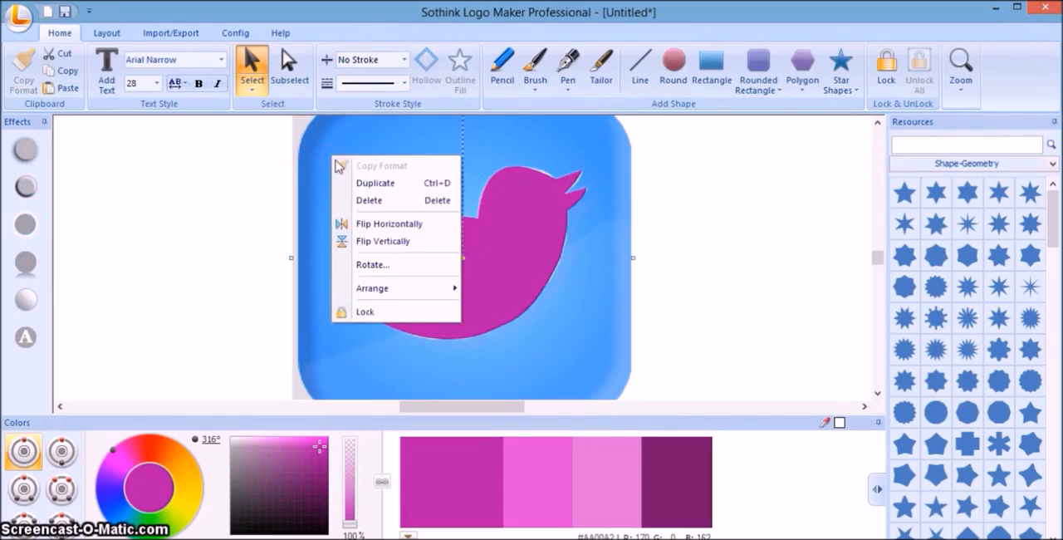
click(366, 202)
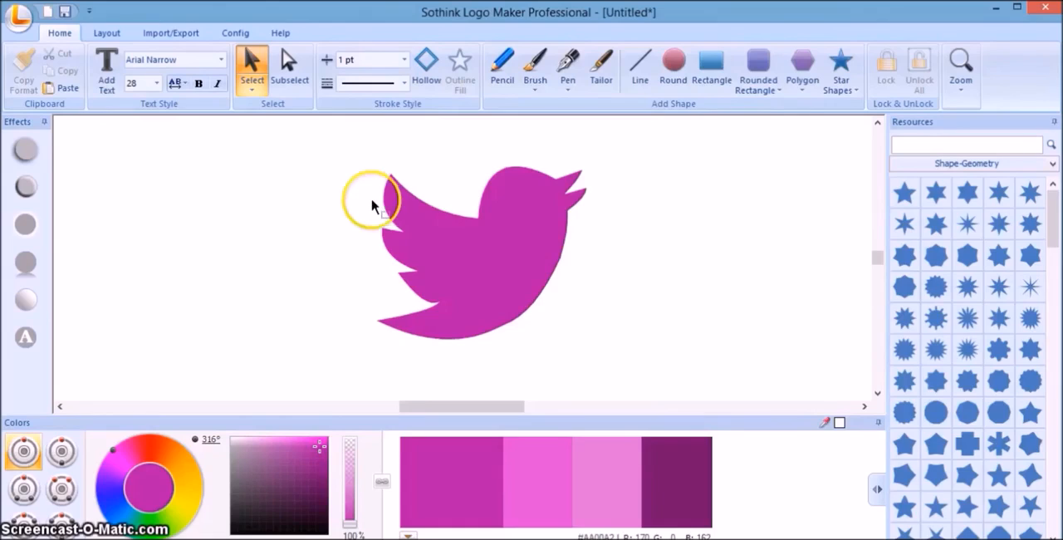
Draw a rounded rectangle with radius 20 covering the whole bird and set it to No Stroke.
click(773, 91)
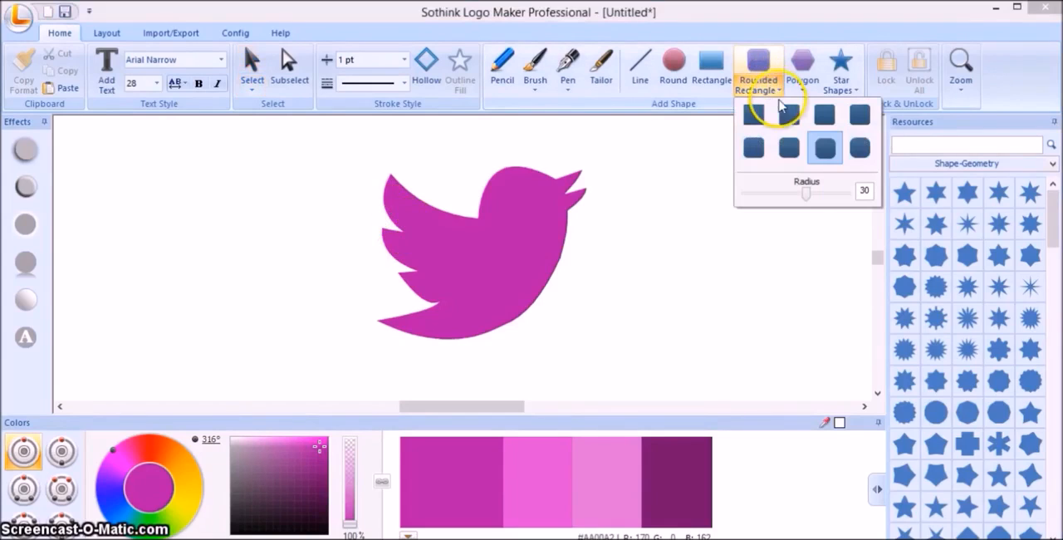
click(757, 151)
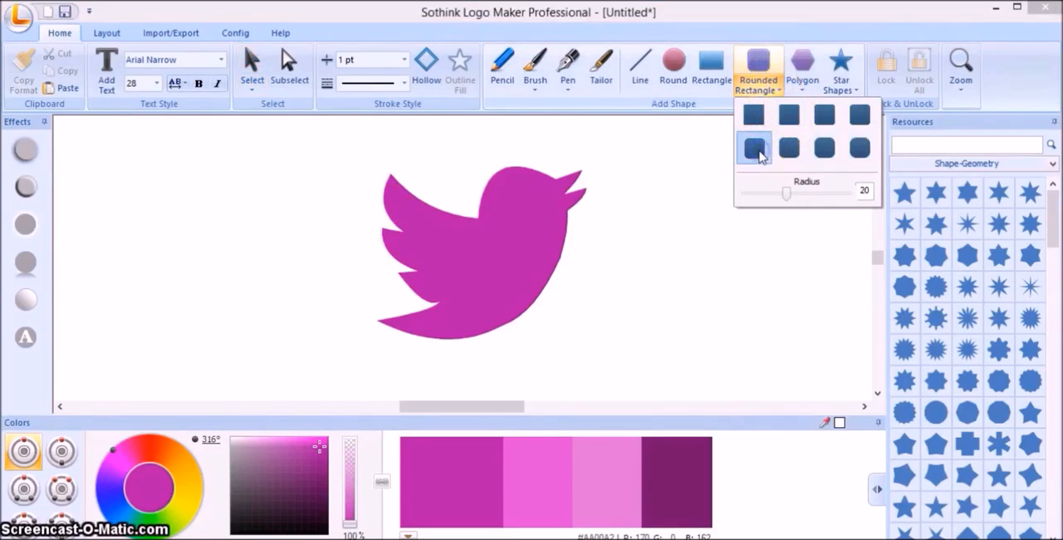
drag(342, 388, 619, 129)
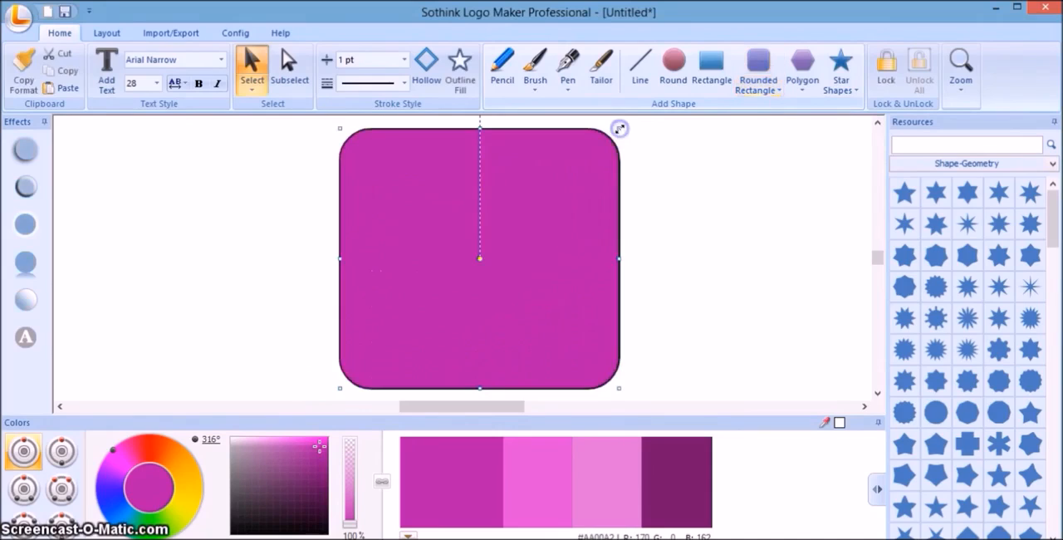
click(405, 60)
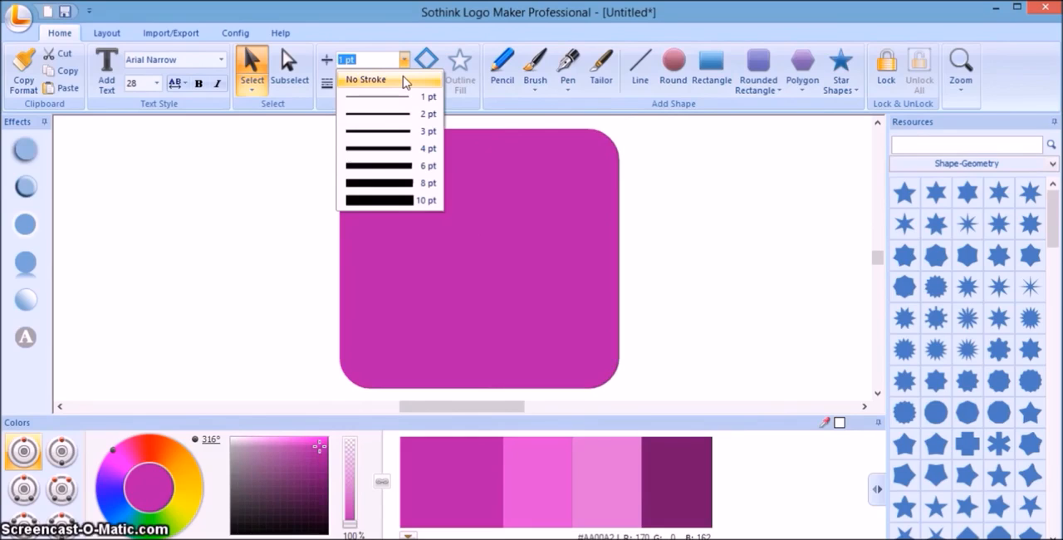
click(404, 81)
Send the magenta rounded rectangle backward one level in the stacking order.
click(444, 221)
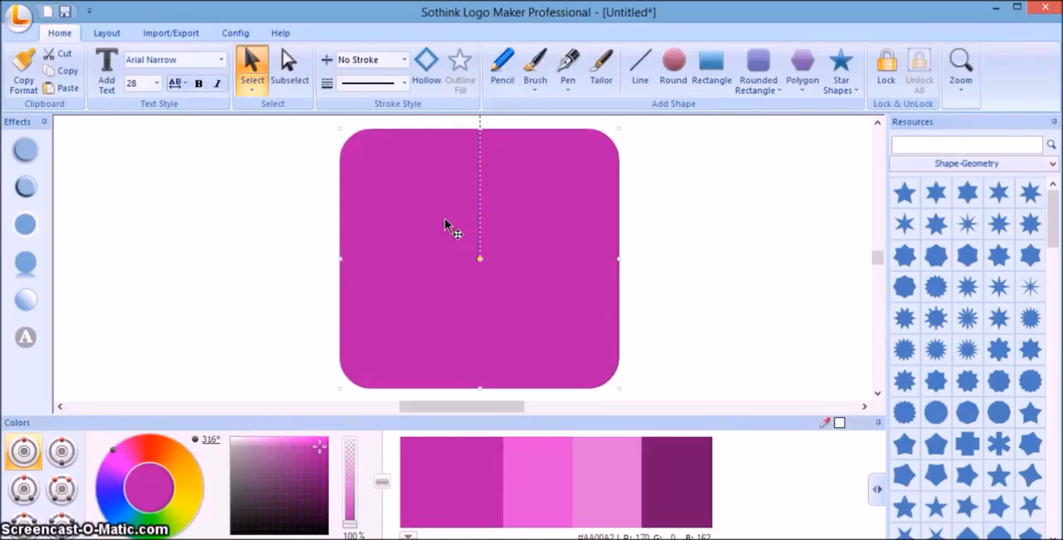
right_click(444, 217)
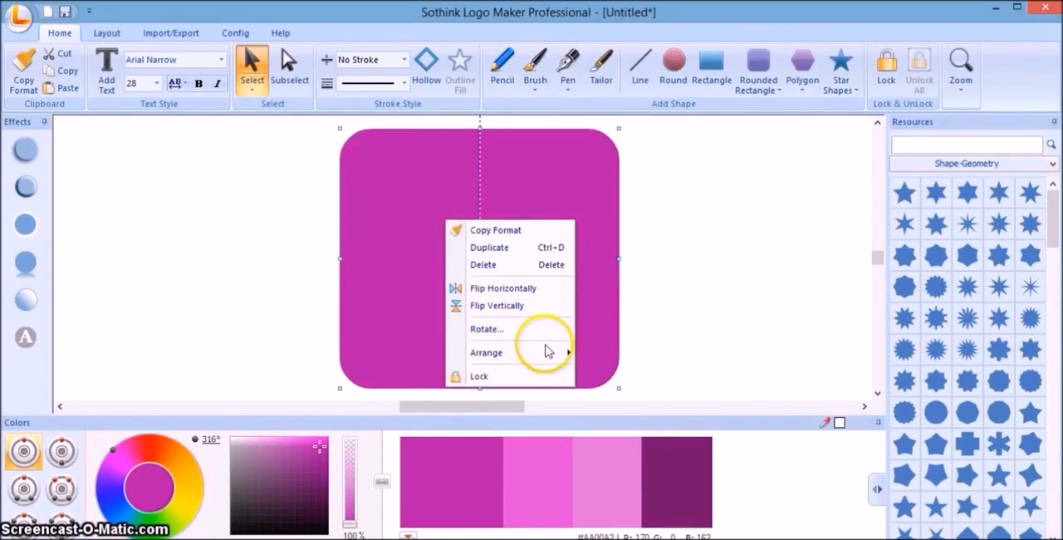
mouse_move(561, 357)
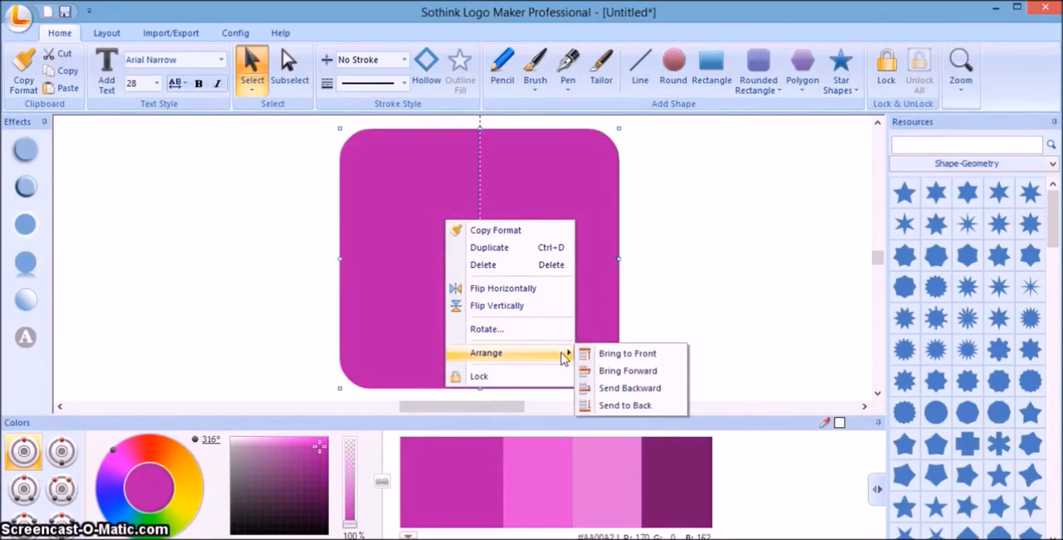
click(618, 385)
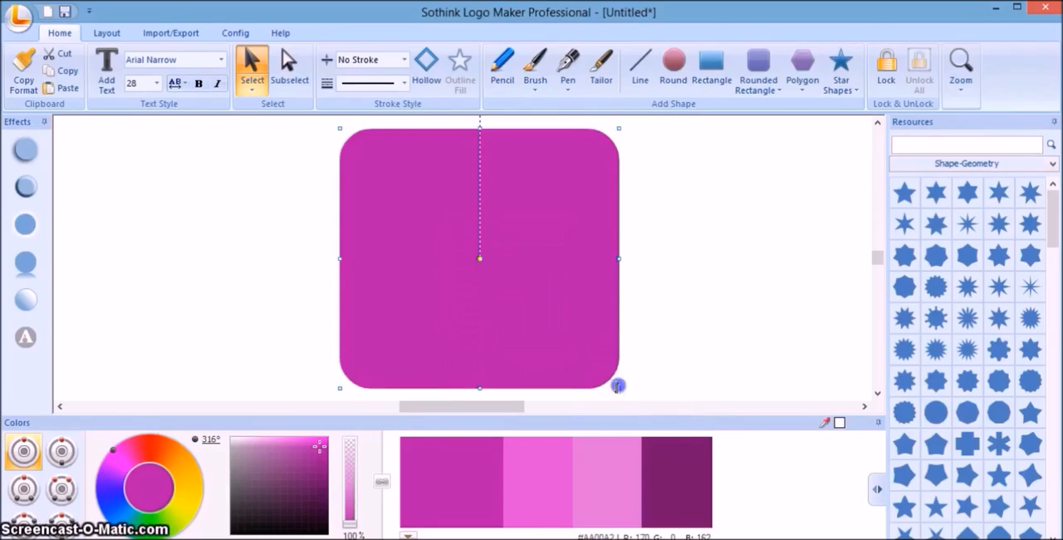
click(679, 296)
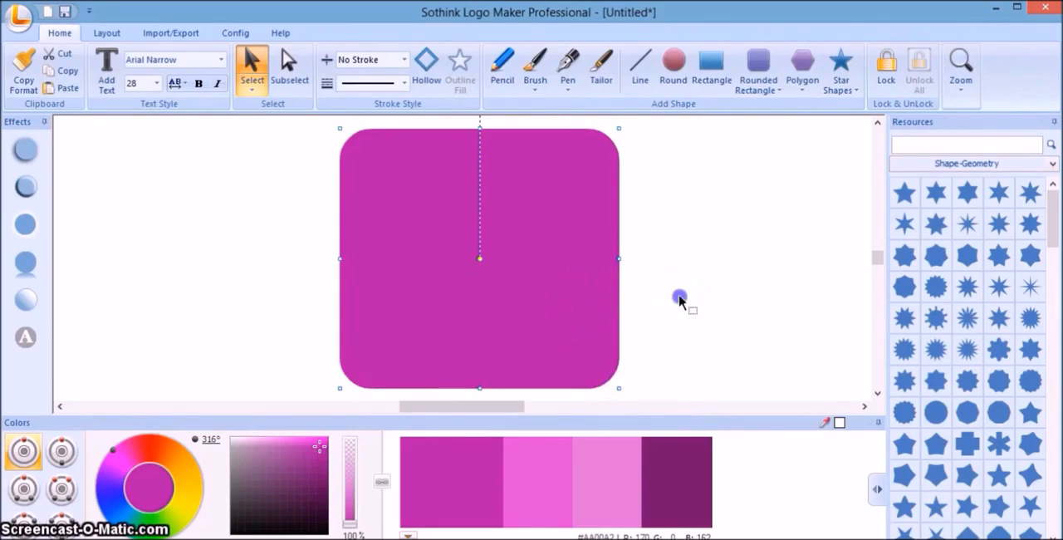
Shift the magenta rounded rectangle slightly and send it to the back of the stacking order.
drag(593, 275, 606, 270)
right_click(607, 274)
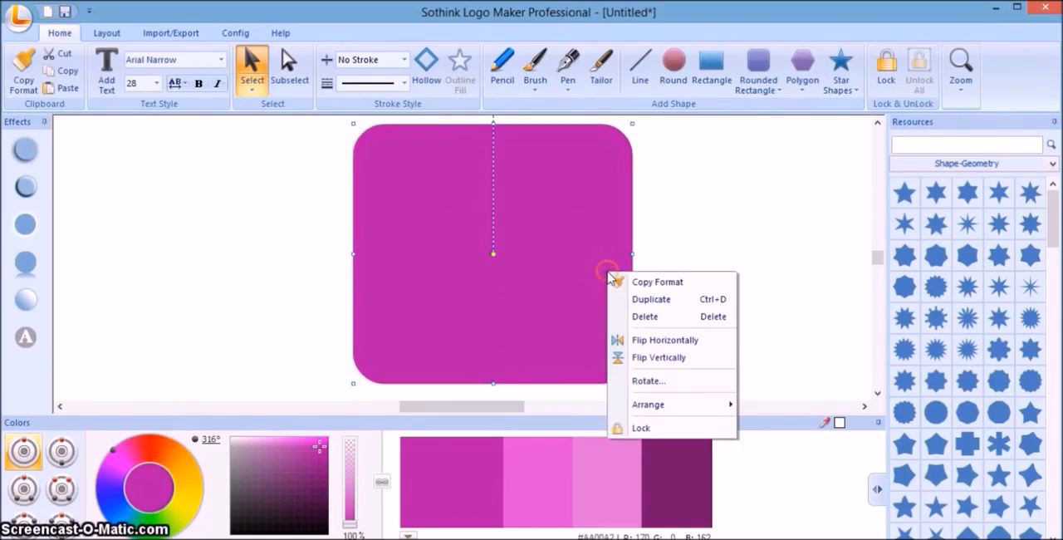
mouse_move(719, 411)
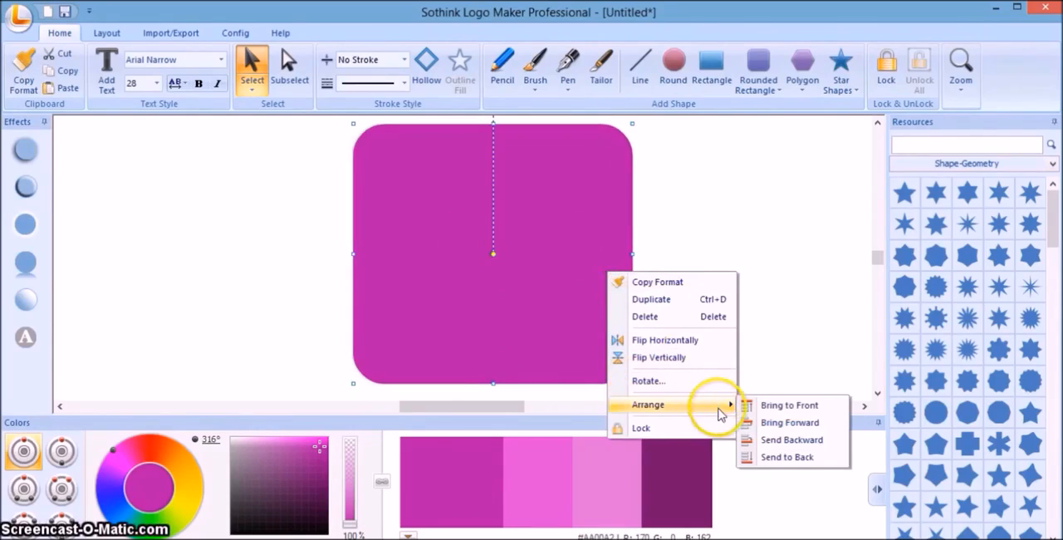
click(786, 456)
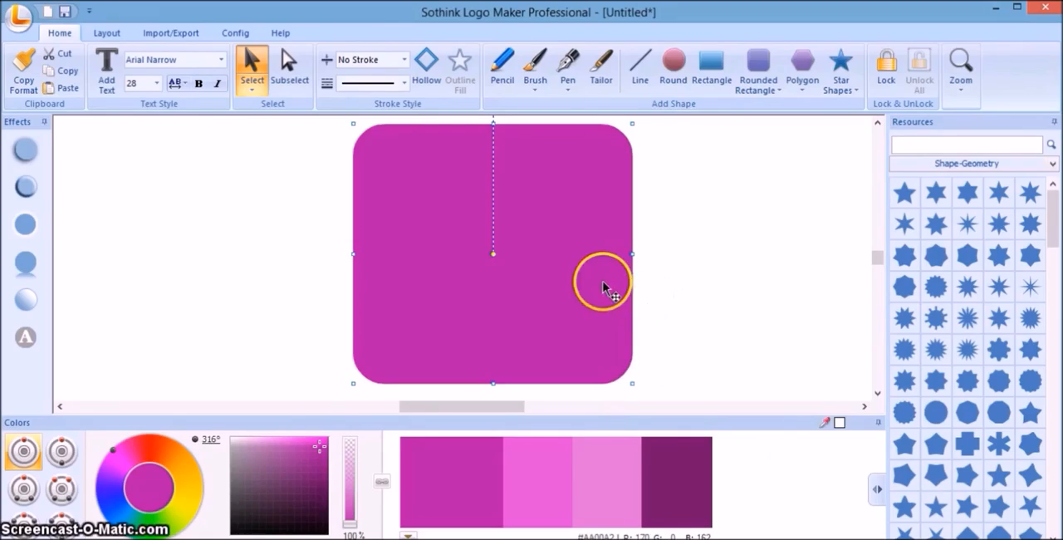
Separate the rounded rectangle from the bird, recolor the bird light pink, and place it in the middle of the rectangle.
drag(406, 297, 301, 300)
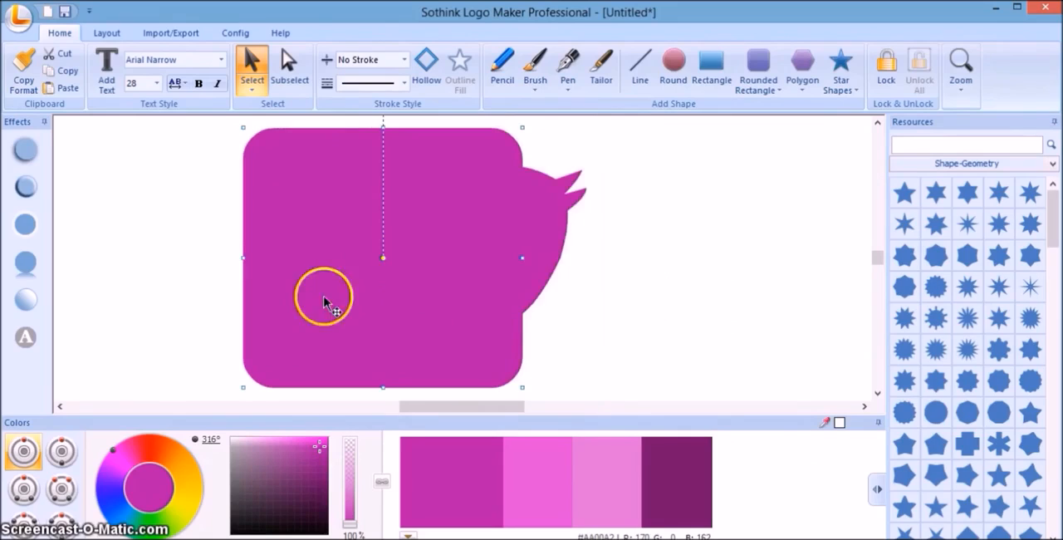
click(570, 208)
drag(570, 207, 584, 211)
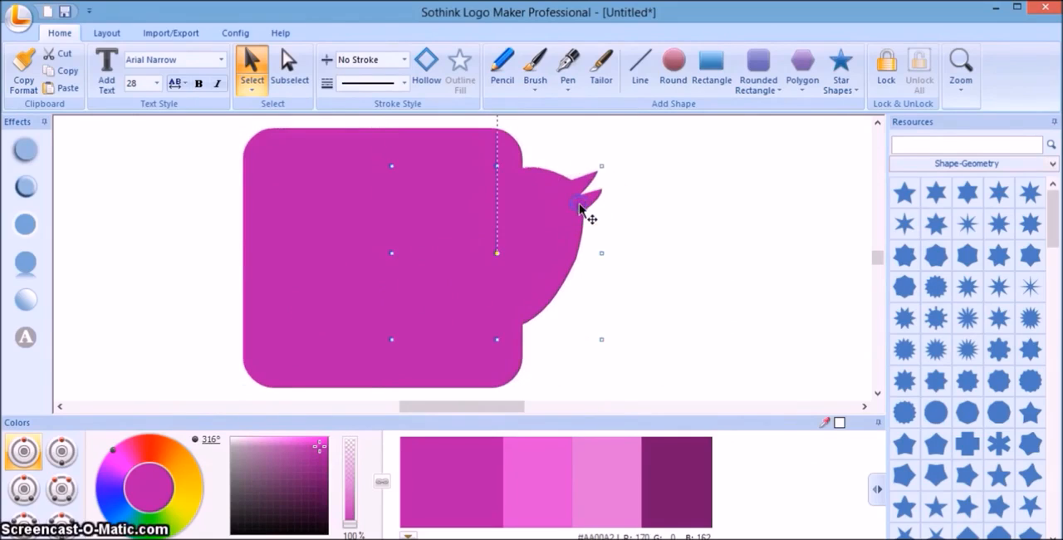
click(605, 482)
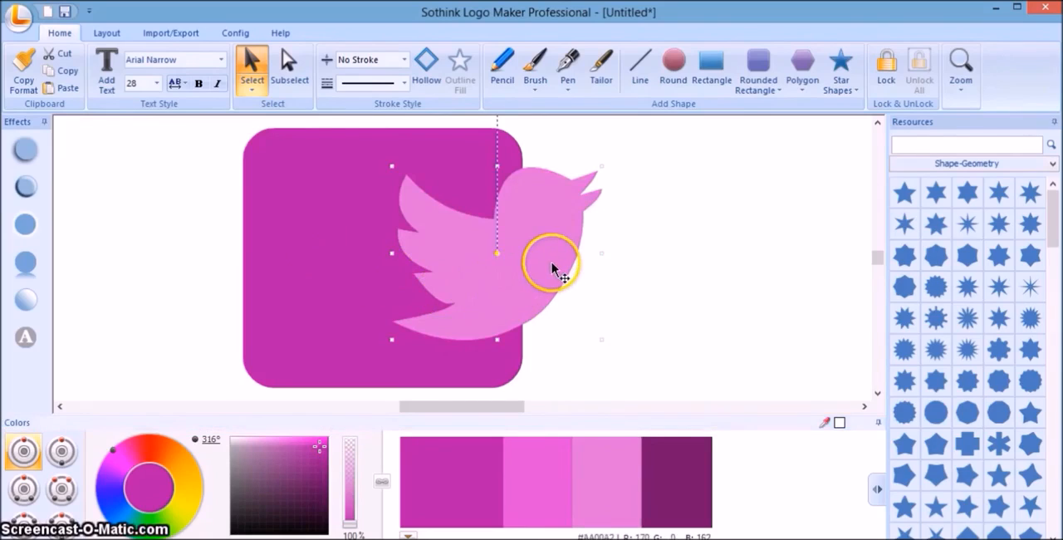
drag(552, 262, 449, 278)
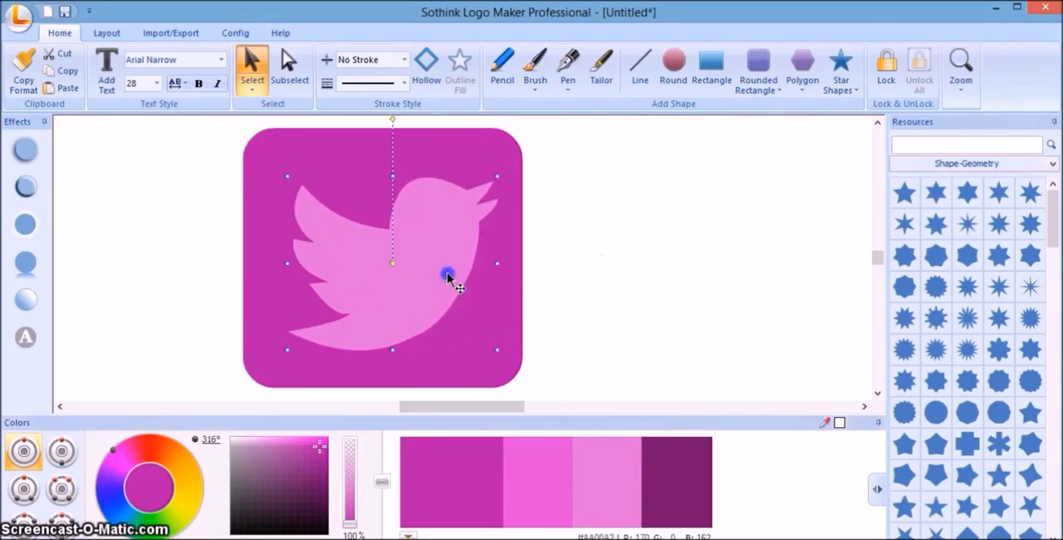
click(536, 271)
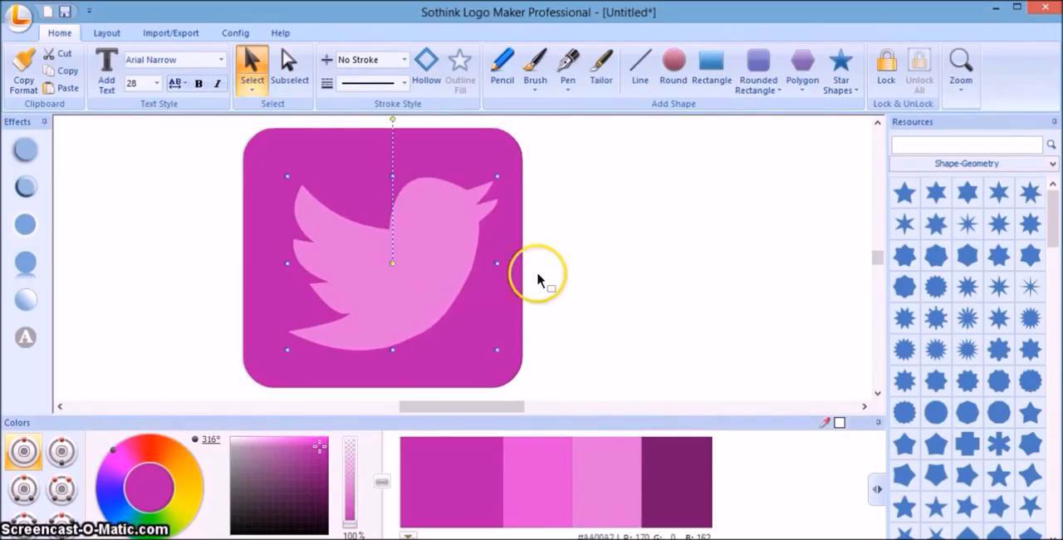
click(545, 274)
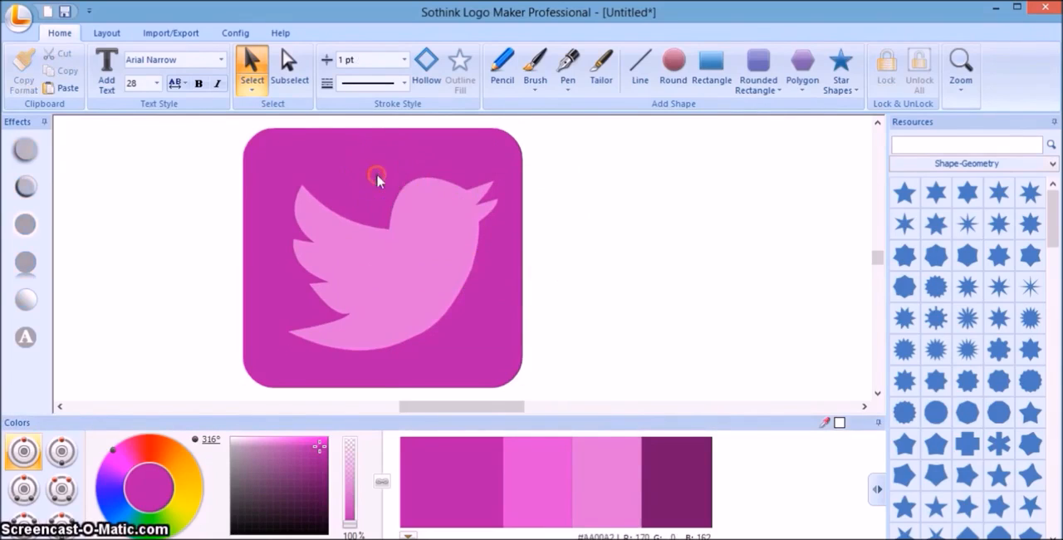
Recolor the rounded rectangle behind the bird with the main blue of the 232° hue.
right_click(377, 178)
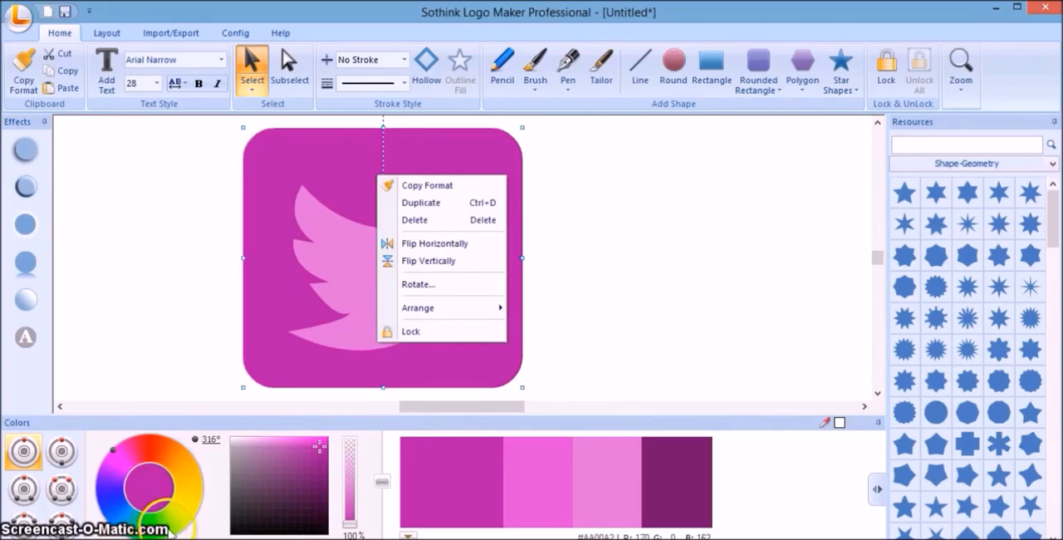
click(105, 510)
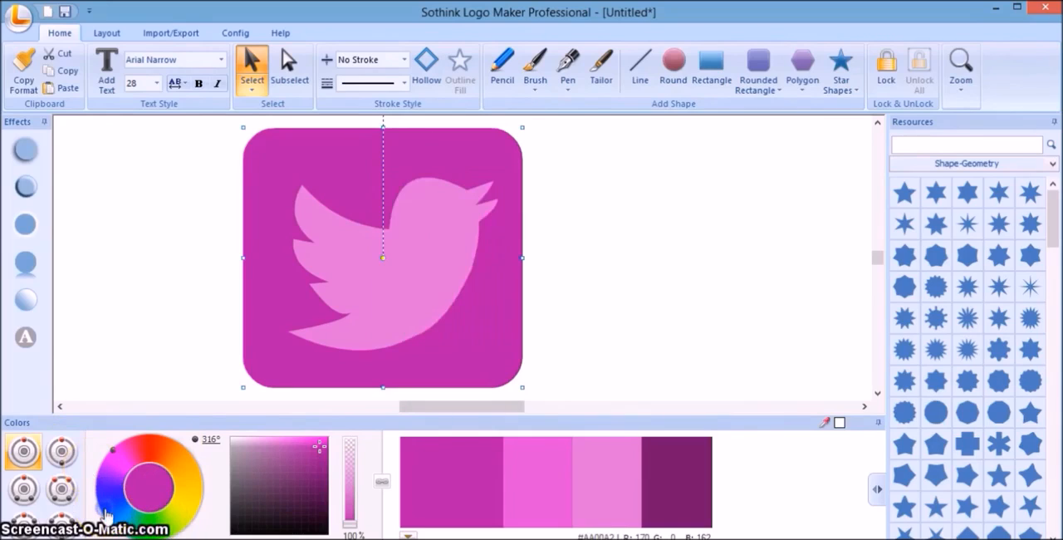
click(105, 516)
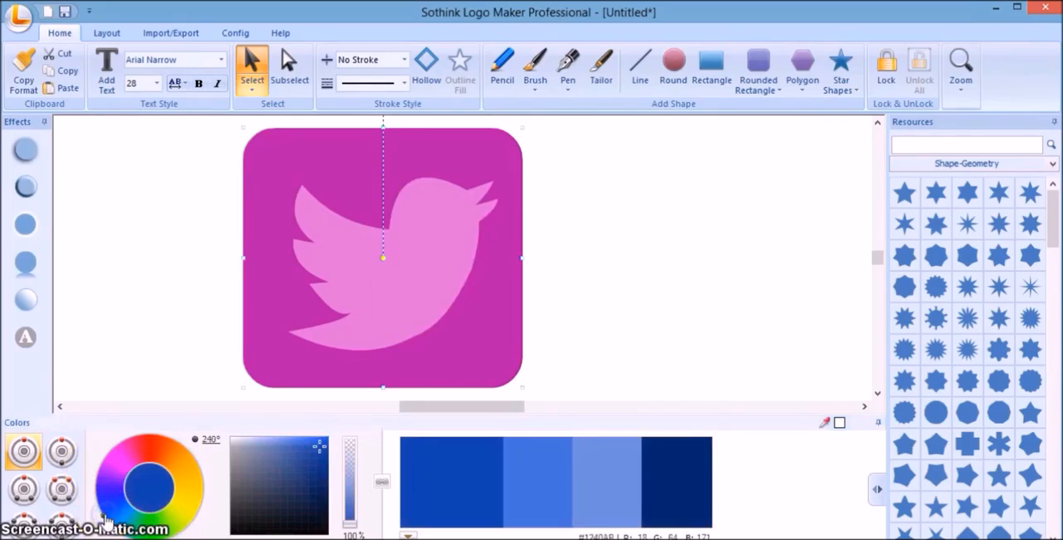
click(440, 493)
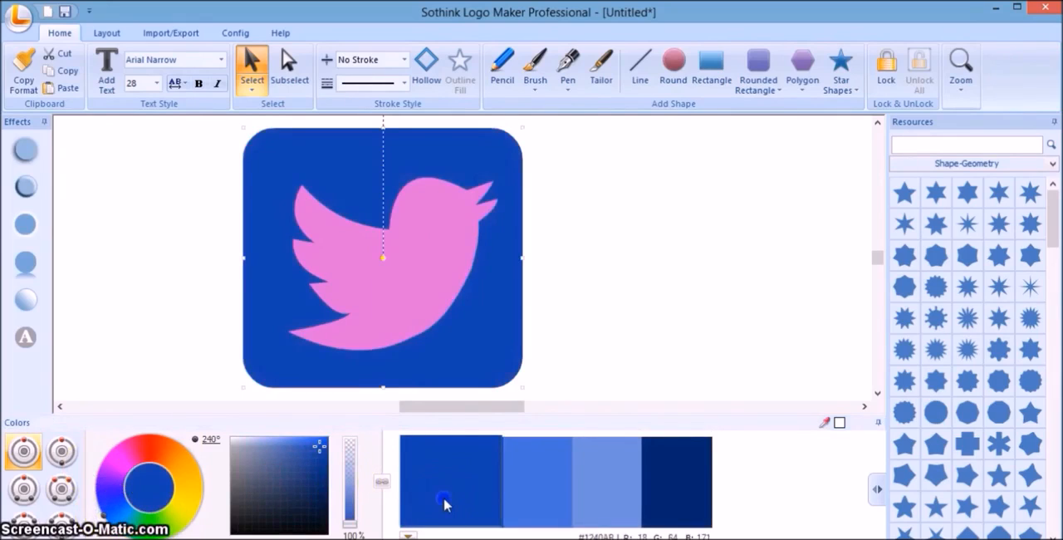
click(108, 519)
click(449, 475)
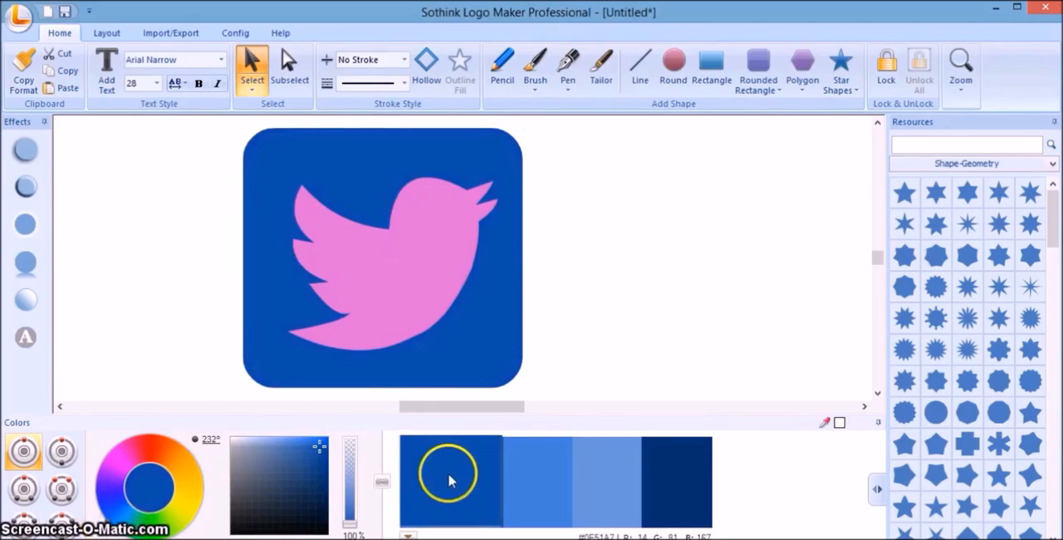
Fill the bird with white (#FFFFFF) and nudge it to the center of the blue rounded rectangle.
click(427, 290)
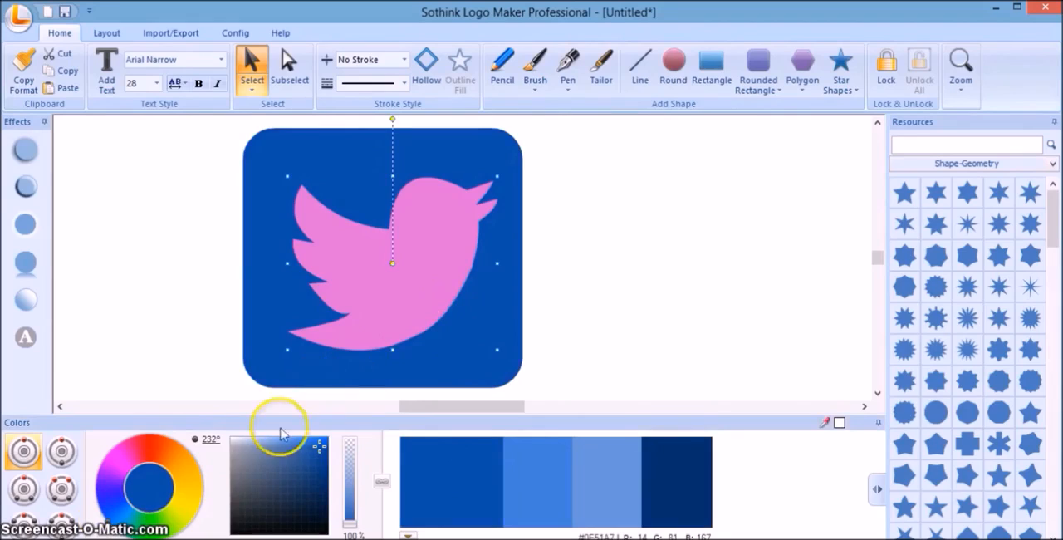
click(236, 443)
click(232, 437)
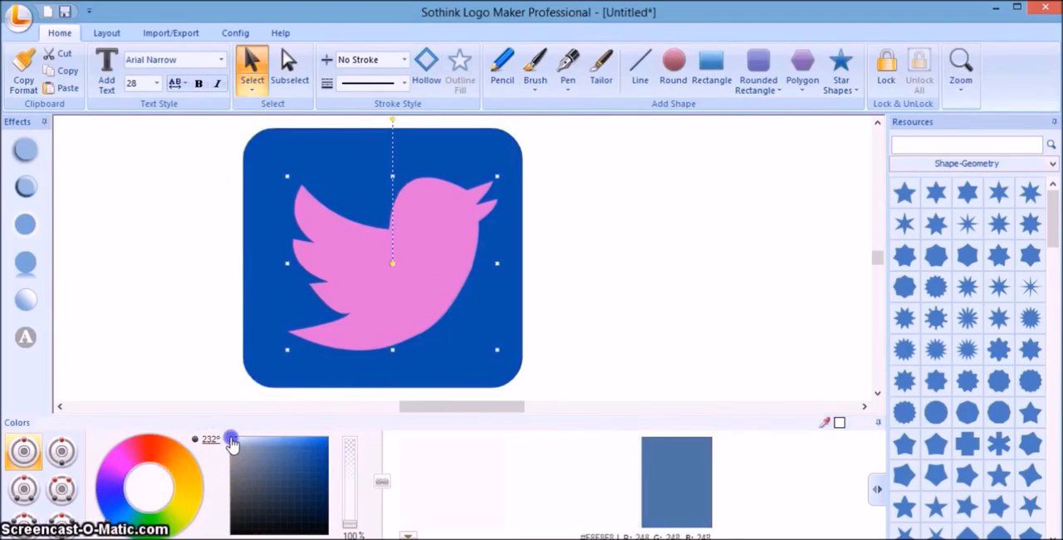
click(521, 456)
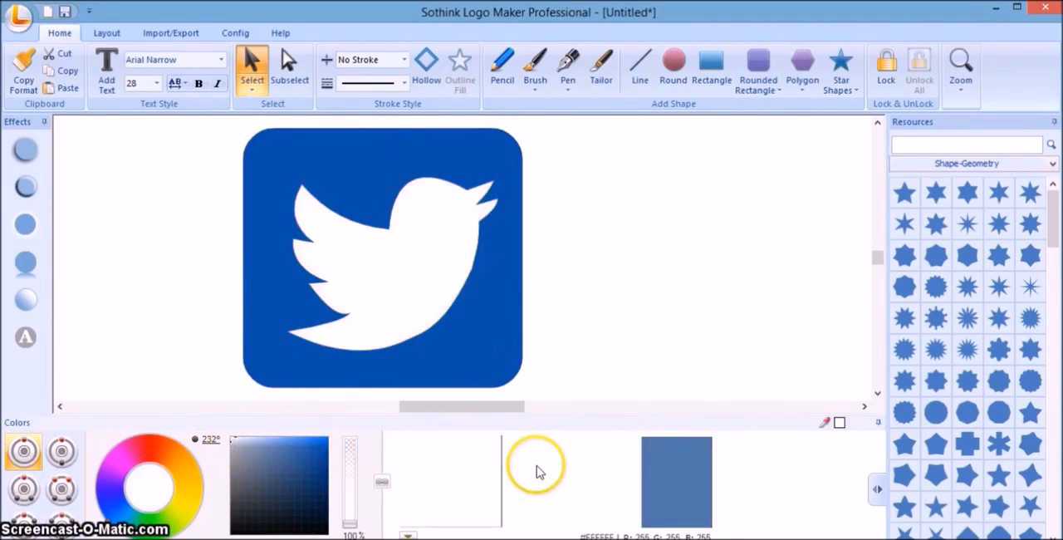
click(388, 279)
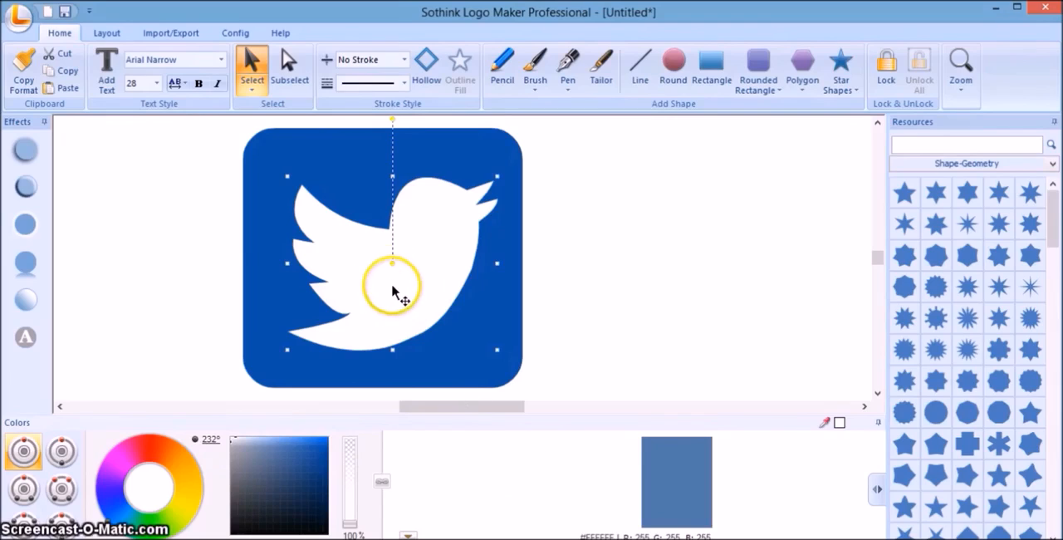
drag(393, 291, 388, 286)
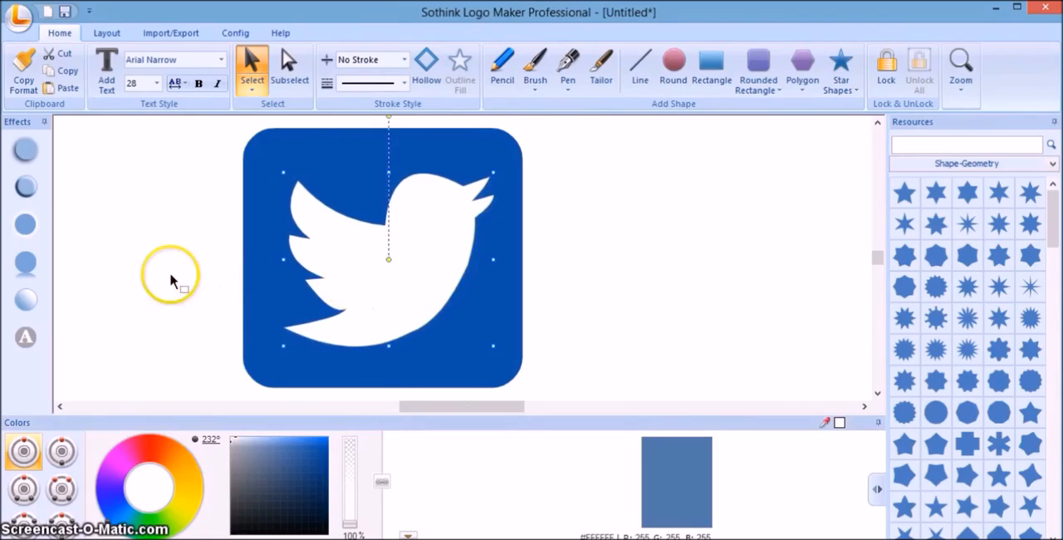
Apply a preset glow effect to the white bird and set the glow strength to 5%.
click(26, 224)
click(59, 256)
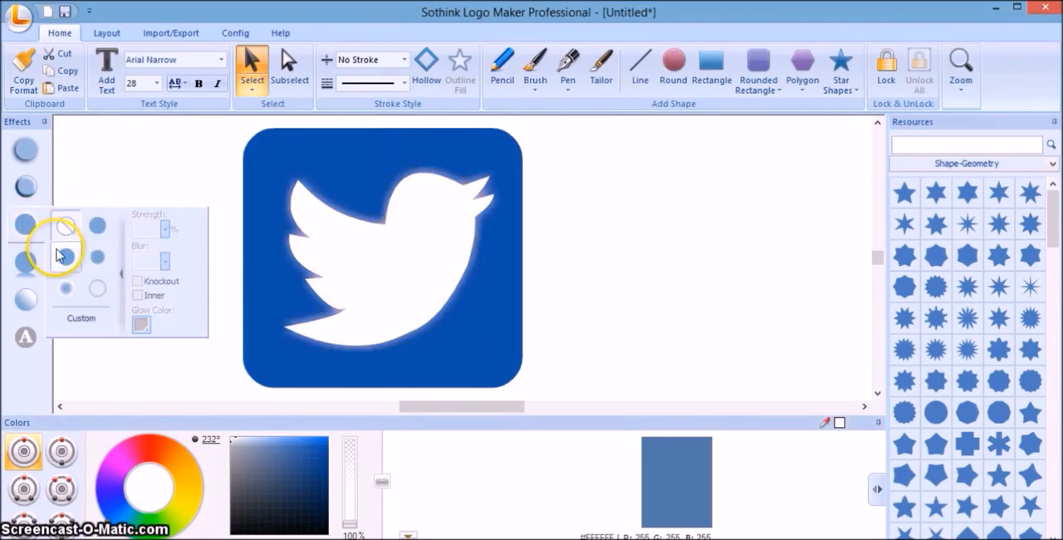
click(66, 254)
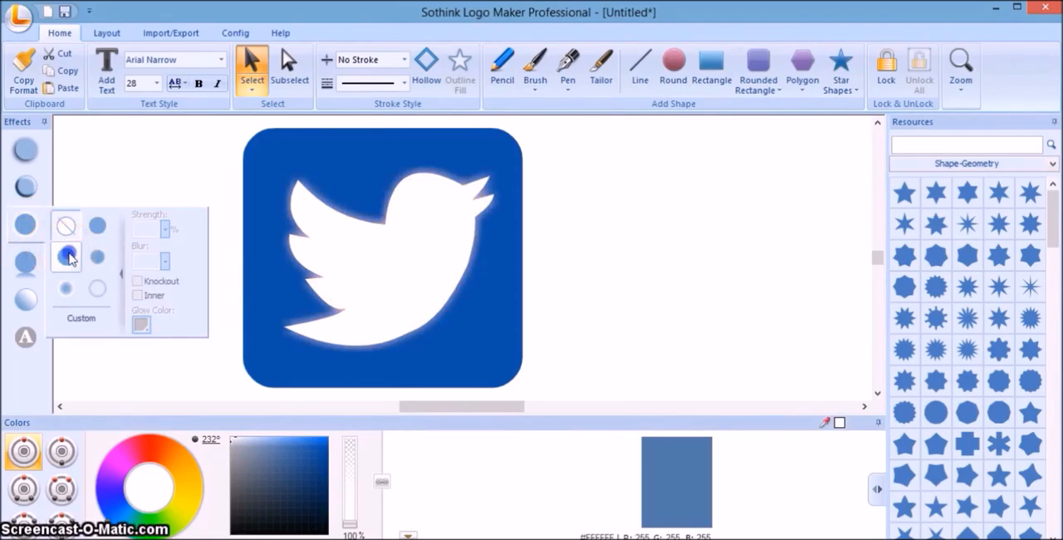
click(152, 226)
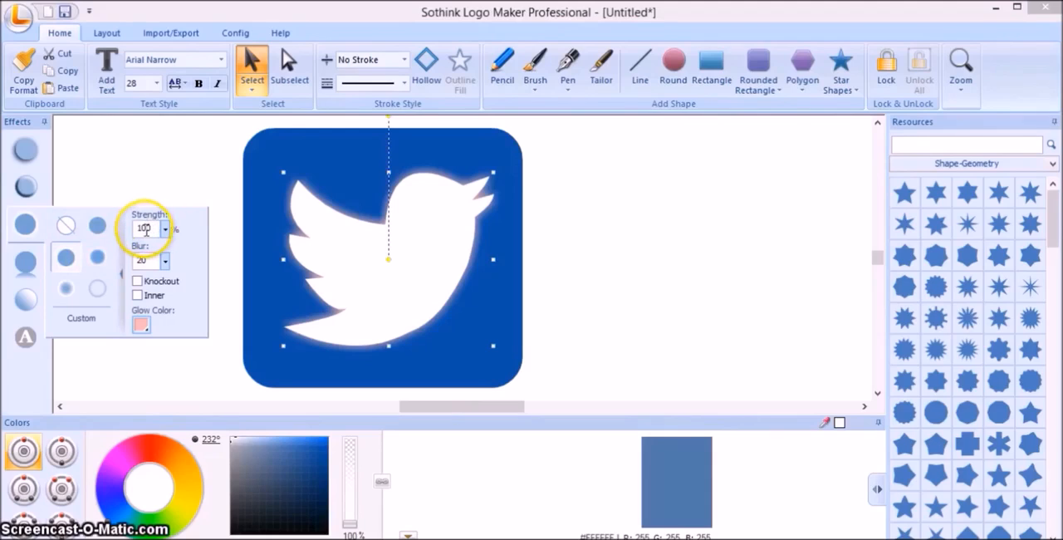
click(146, 231)
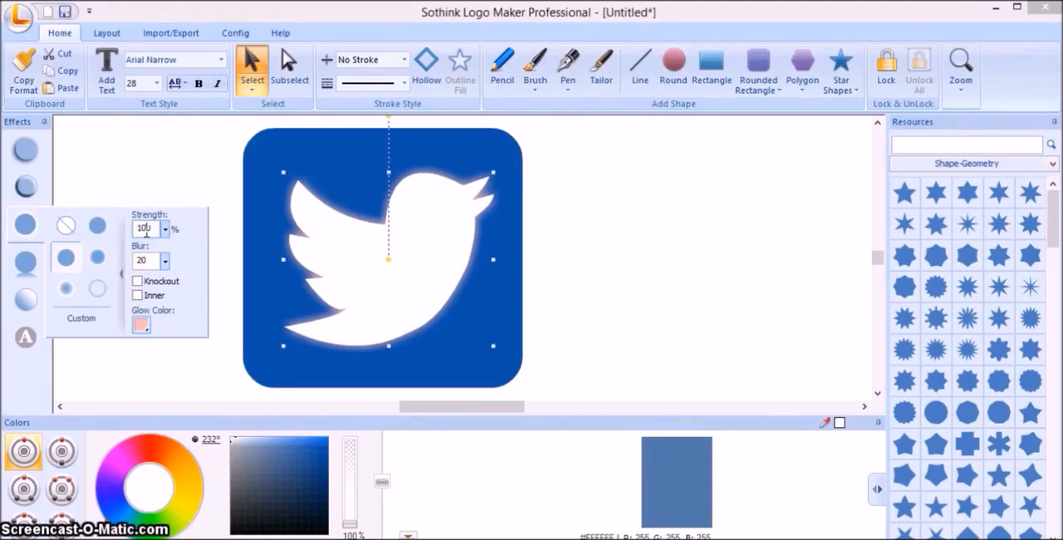
key(BackSpace)
key(BackSpace)
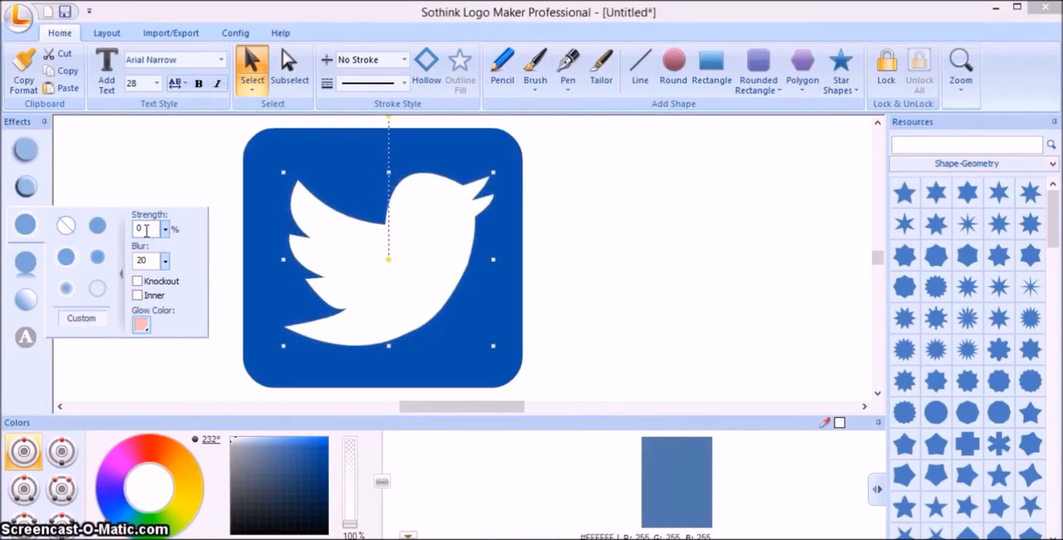
text(5)
click(143, 256)
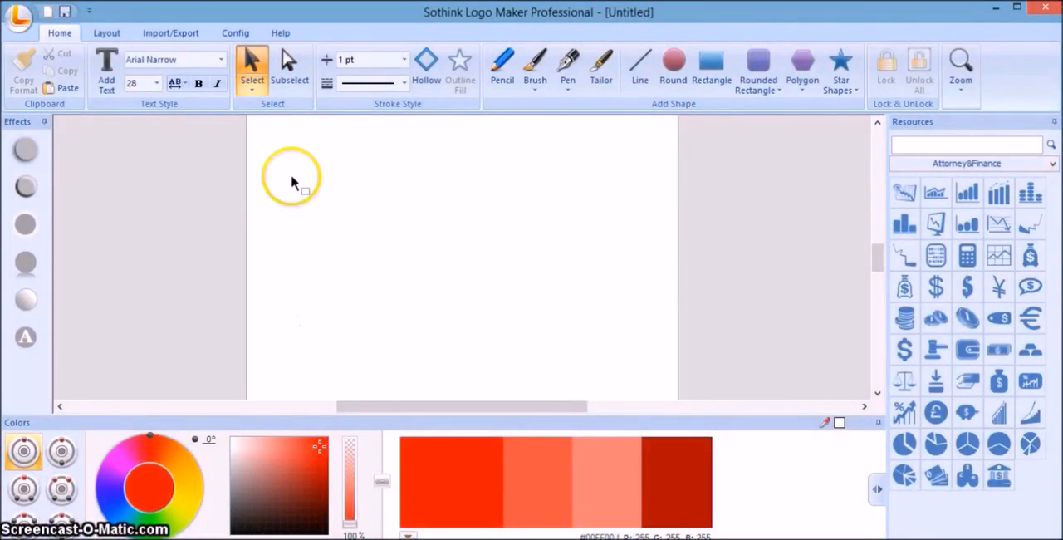
click(221, 60)
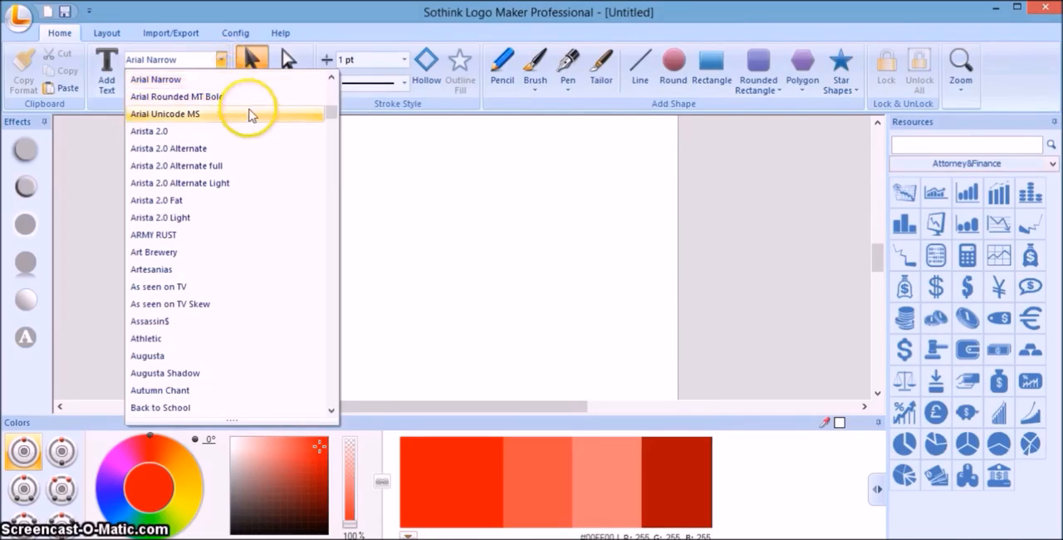
click(398, 199)
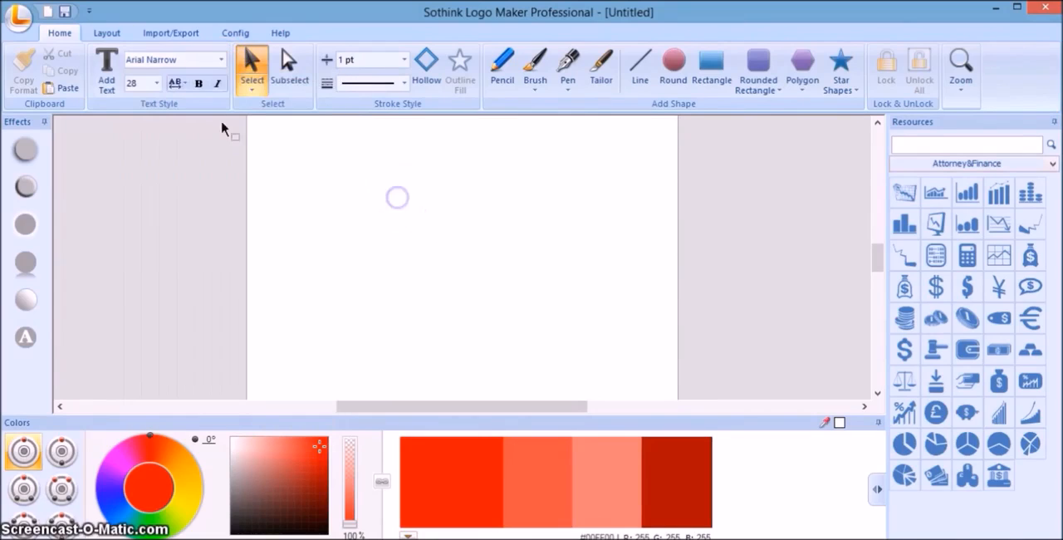
Add a text object reading "something" to the blank page.
click(112, 66)
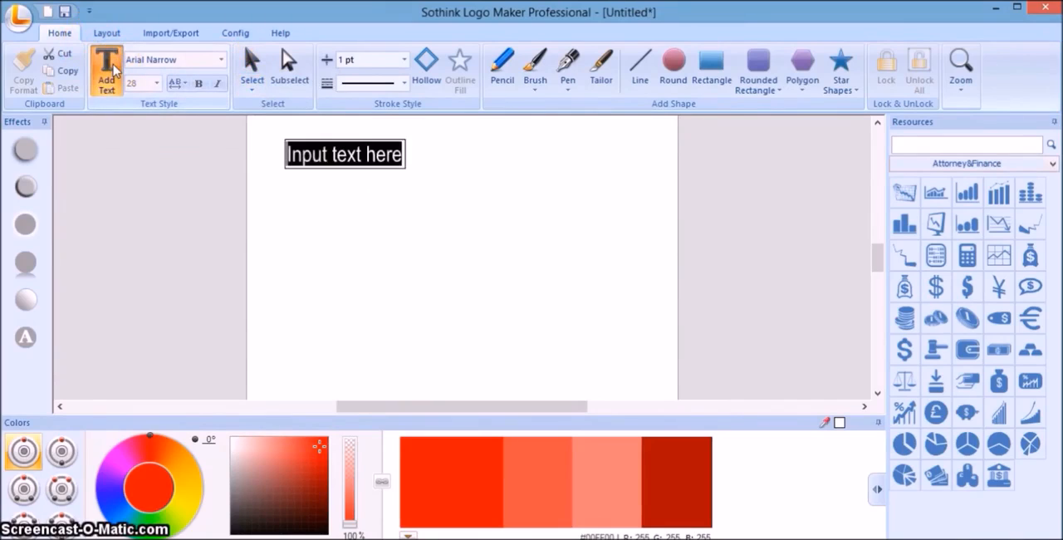
text(something)
click(451, 212)
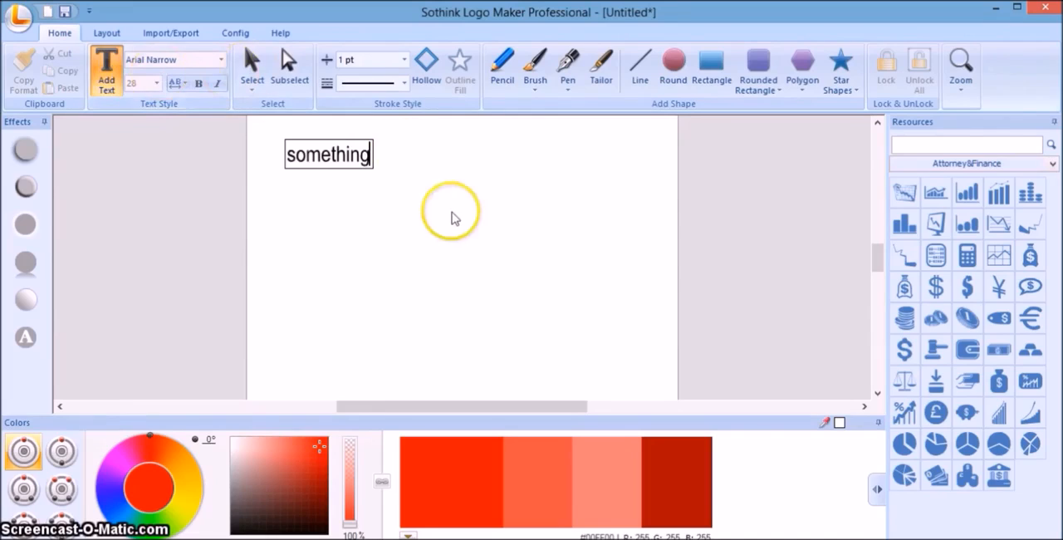
Move the text "something" to the middle of the page and enlarge it to roughly three times its size.
click(368, 174)
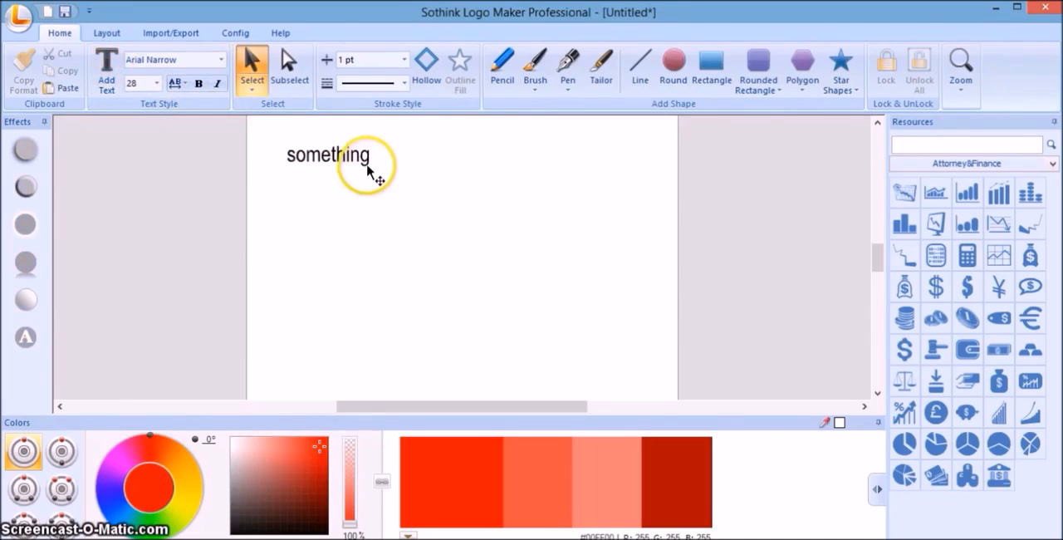
drag(367, 172, 492, 243)
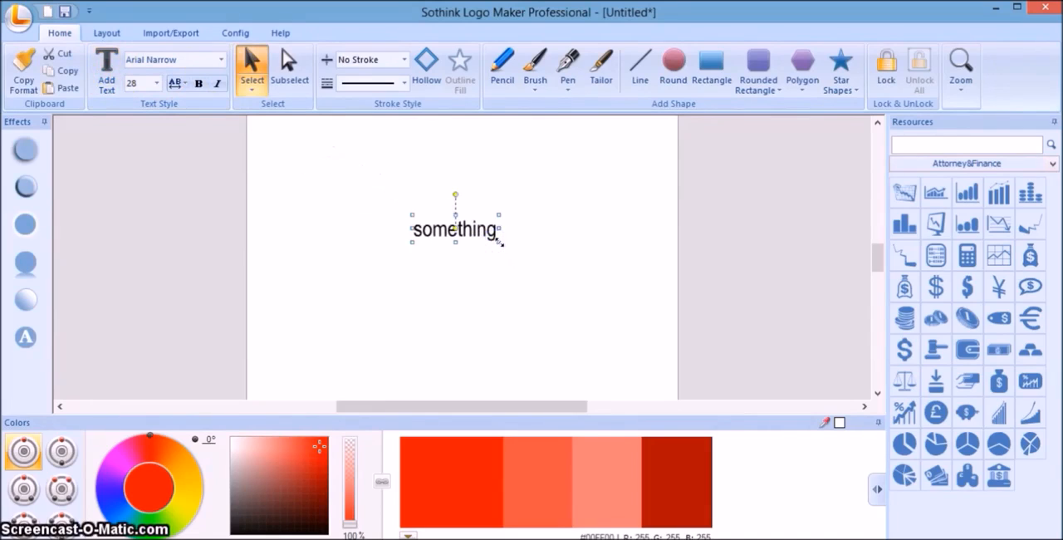
drag(500, 242, 525, 272)
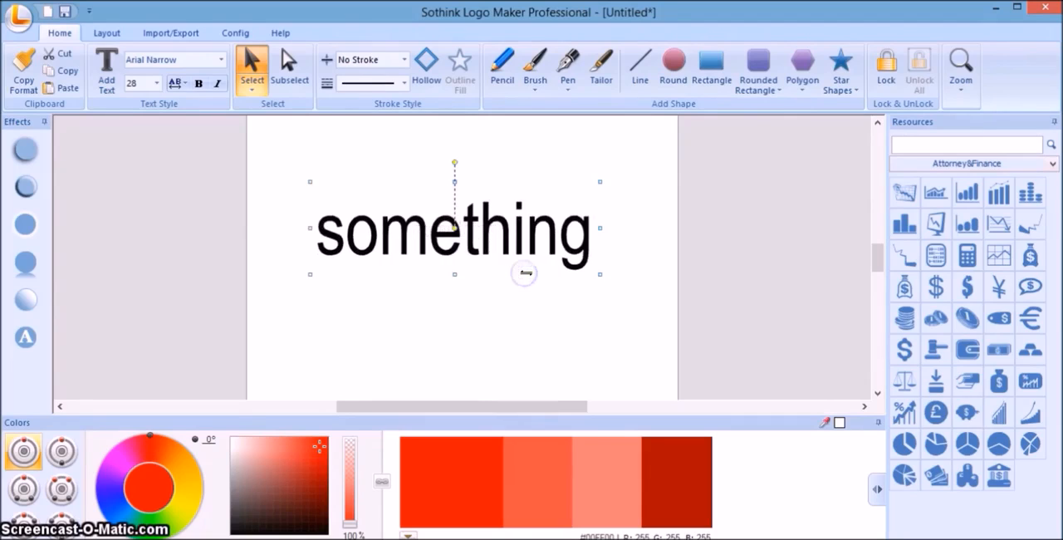
Change the font of the text "something" to calligraPhillip_TRIAL.
click(221, 60)
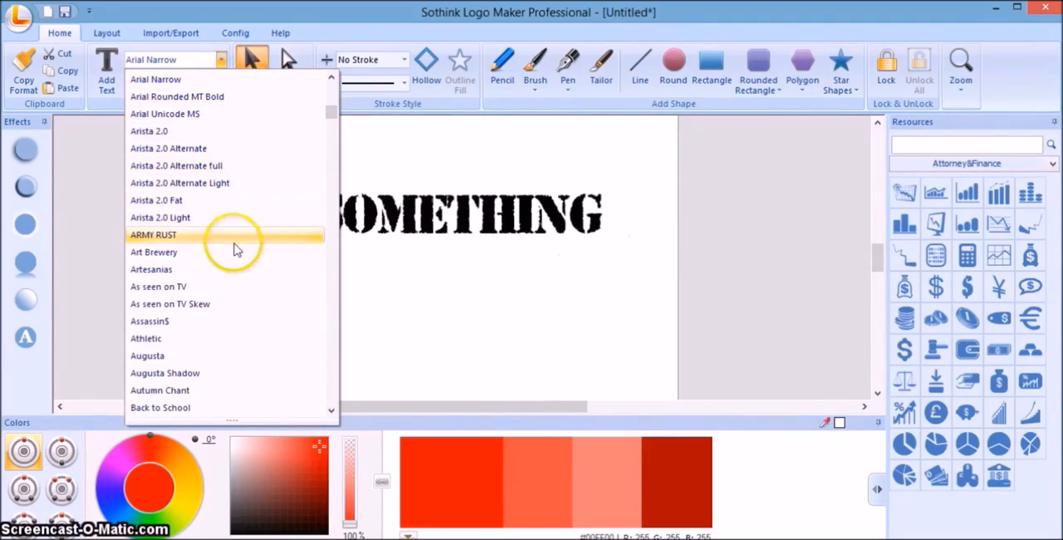
drag(330, 114, 330, 141)
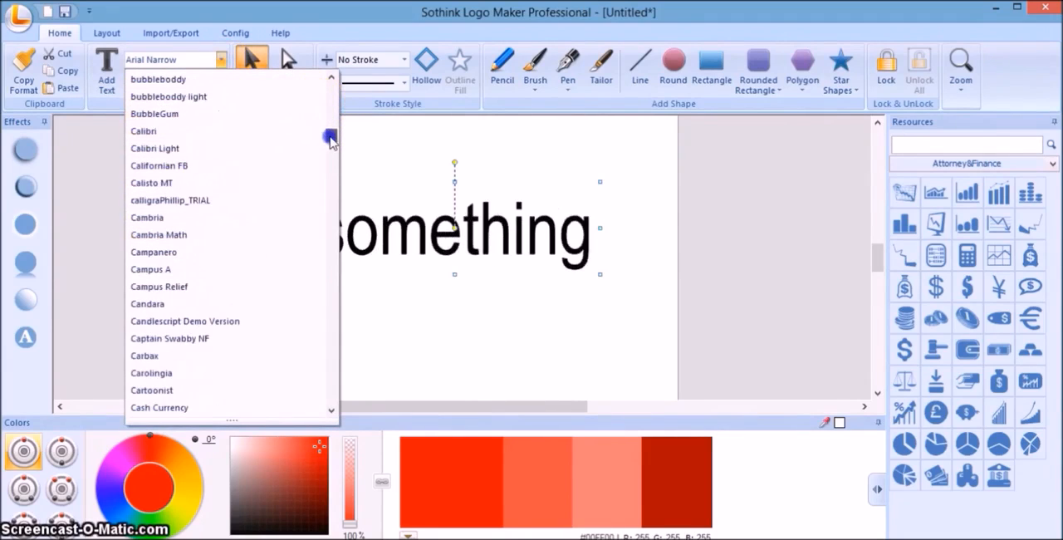
click(239, 201)
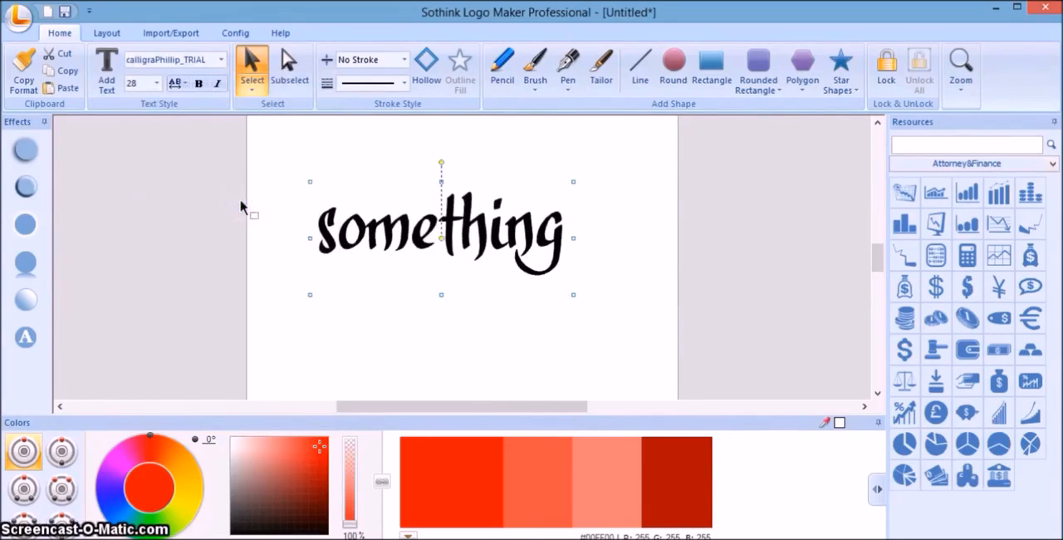
Move the text "something" slightly to the right on the page and deselect it.
drag(487, 232, 514, 232)
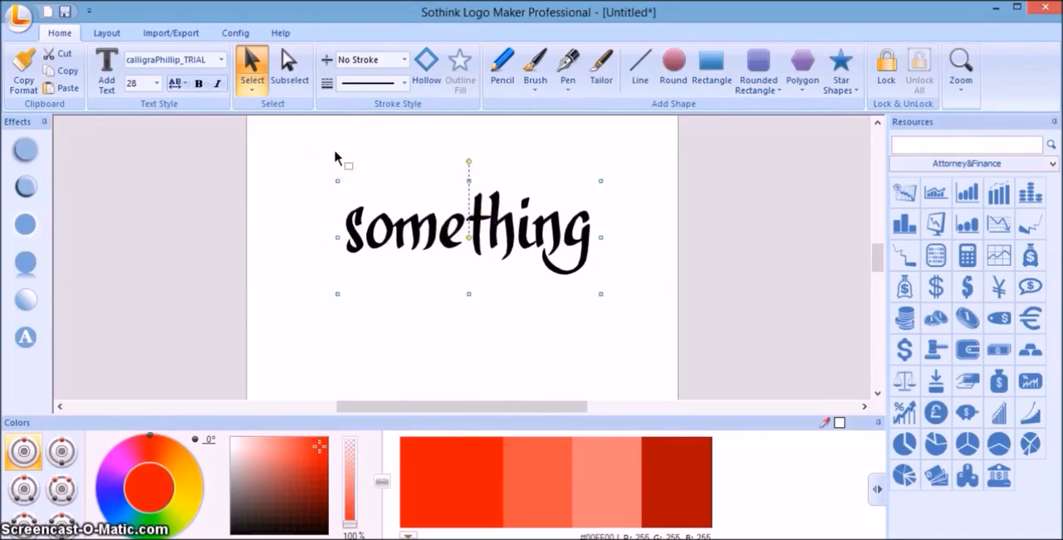
click(334, 151)
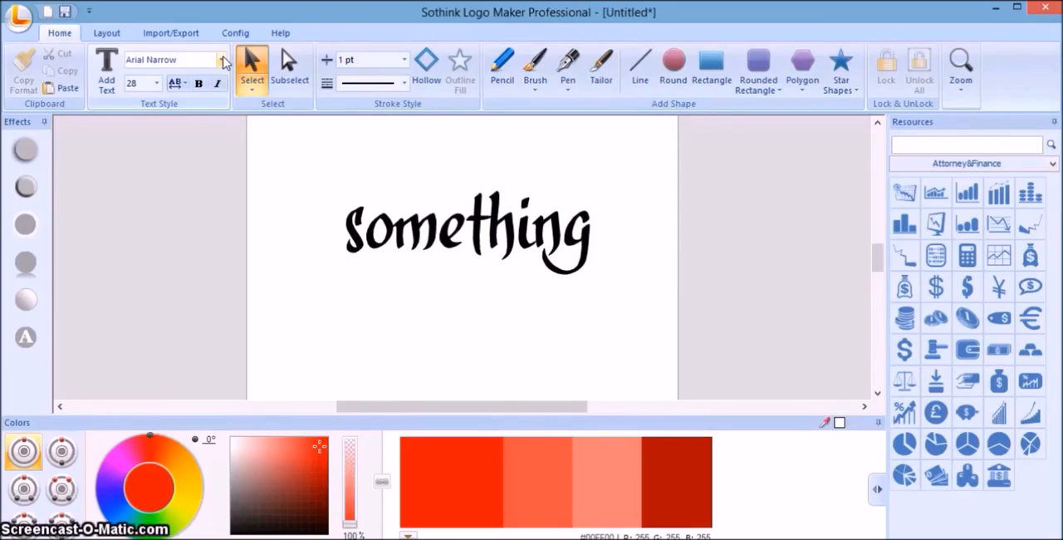
click(254, 66)
click(453, 235)
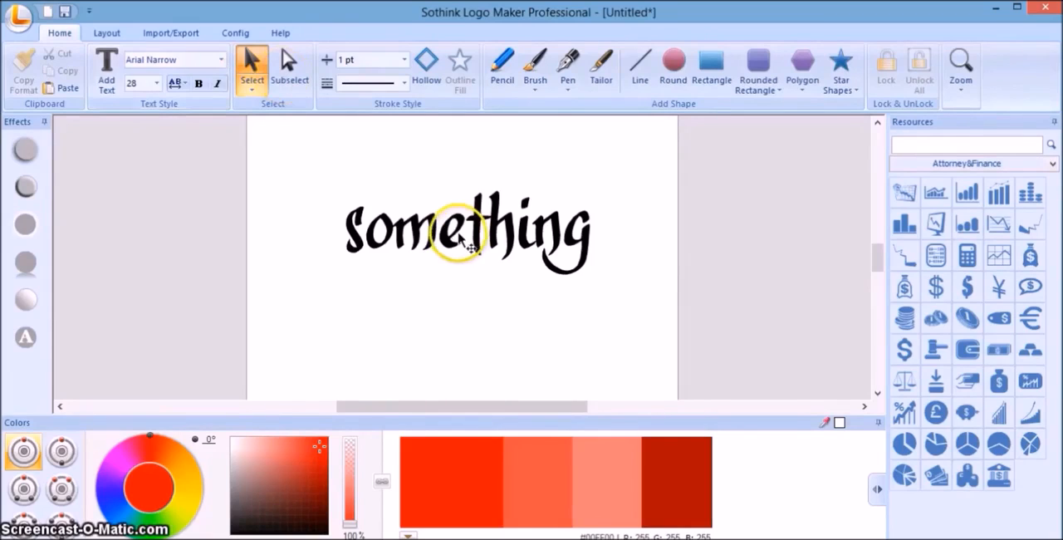
click(393, 159)
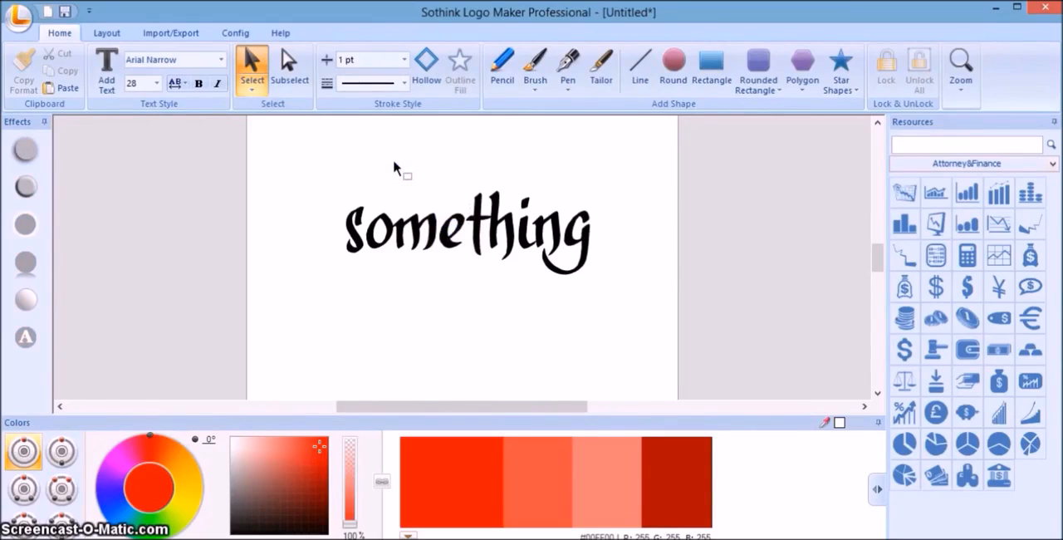
click(106, 73)
click(295, 150)
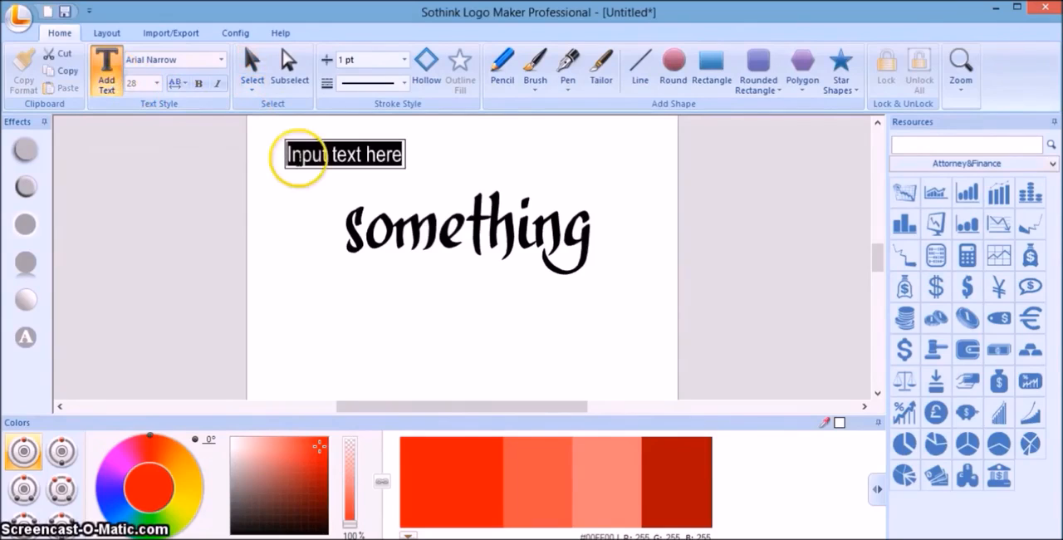
text(www.dafo)
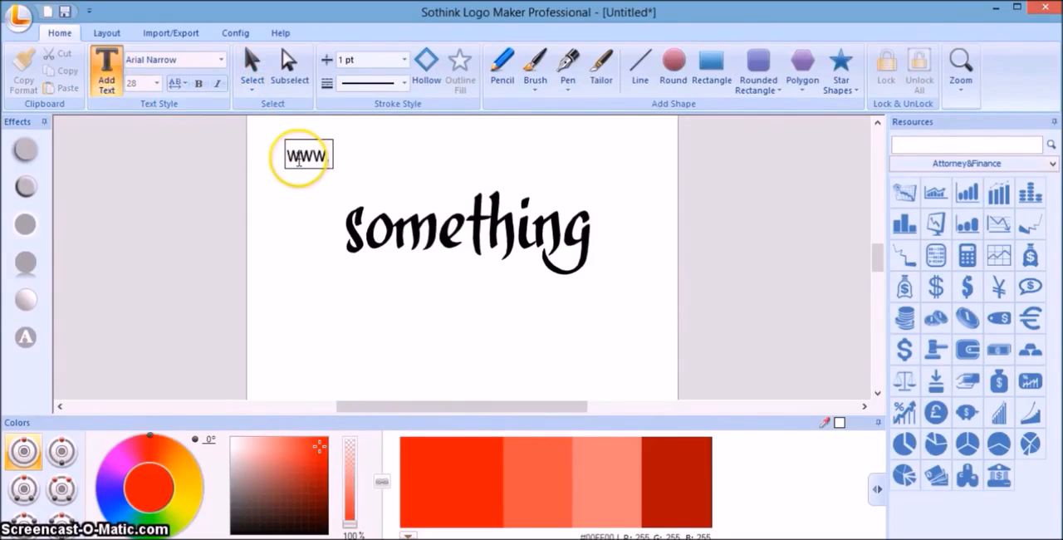
text(n)
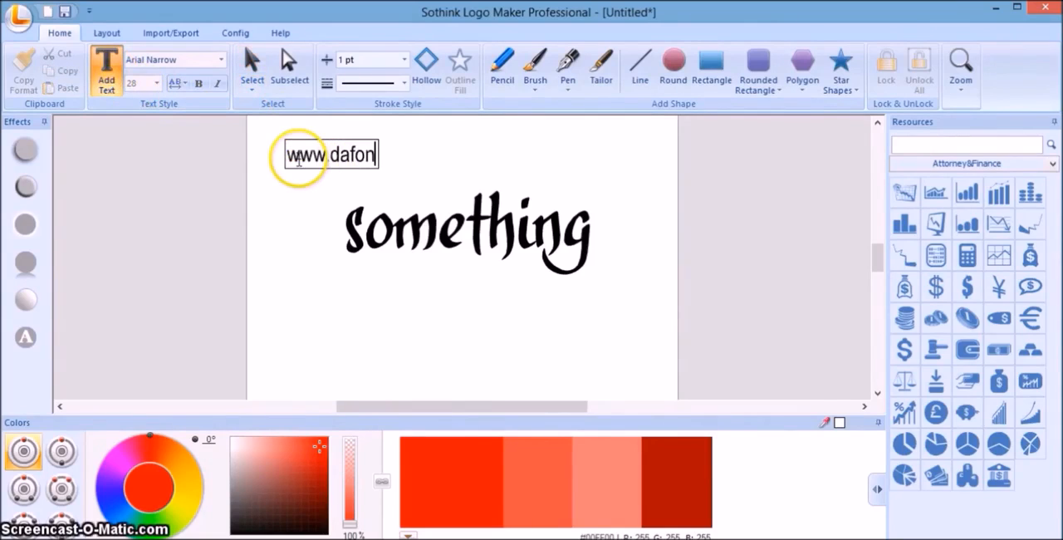
text(t.com)
click(460, 156)
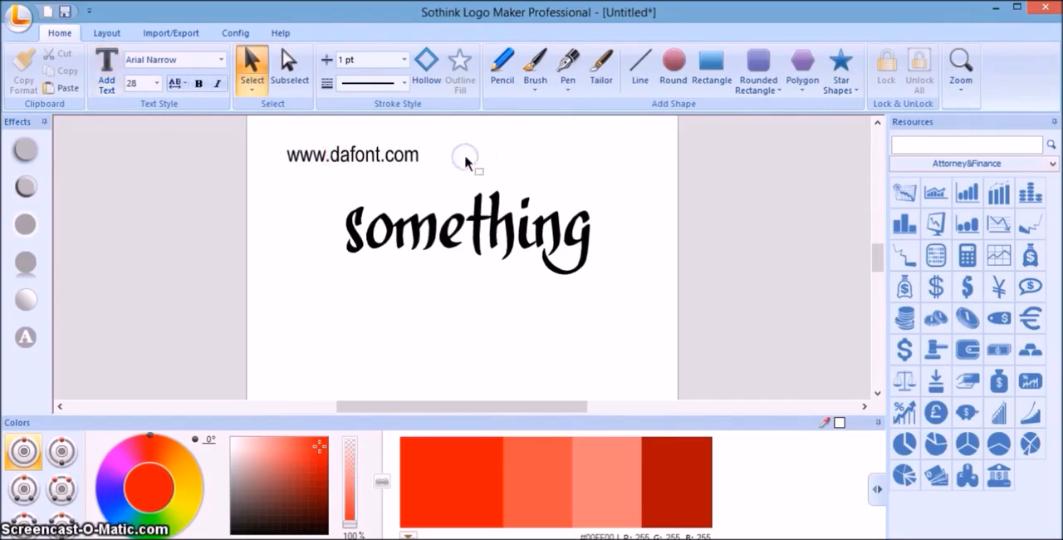
click(412, 160)
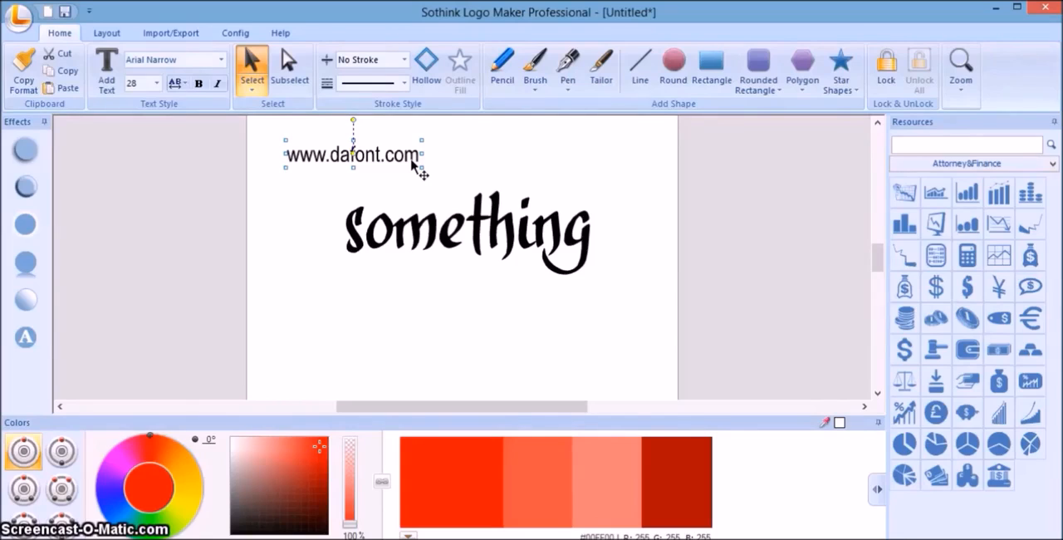
double_click(412, 160)
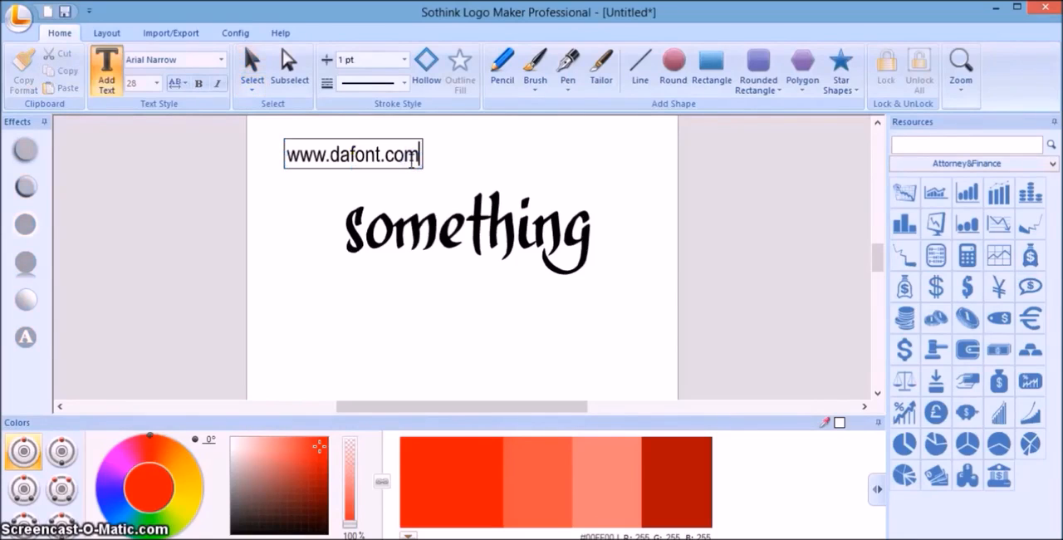
key(BackSpace)
key(BackSpace)
key(BackSpace)
key(BackSpace)
key(BackSpace)
key(BackSpace)
key(BackSpace)
key(BackSpace)
key(BackSpace)
key(BackSpace)
key(BackSpace)
key(BackSpace)
key(BackSpace)
key(BackSpace)
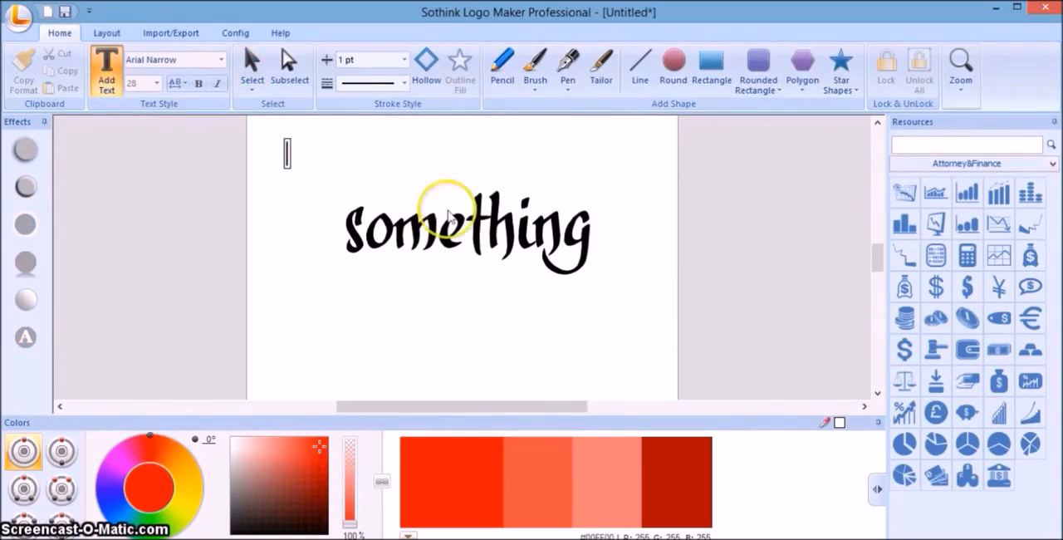
Convert the text "something" to shapes with Text to Shape.
click(478, 238)
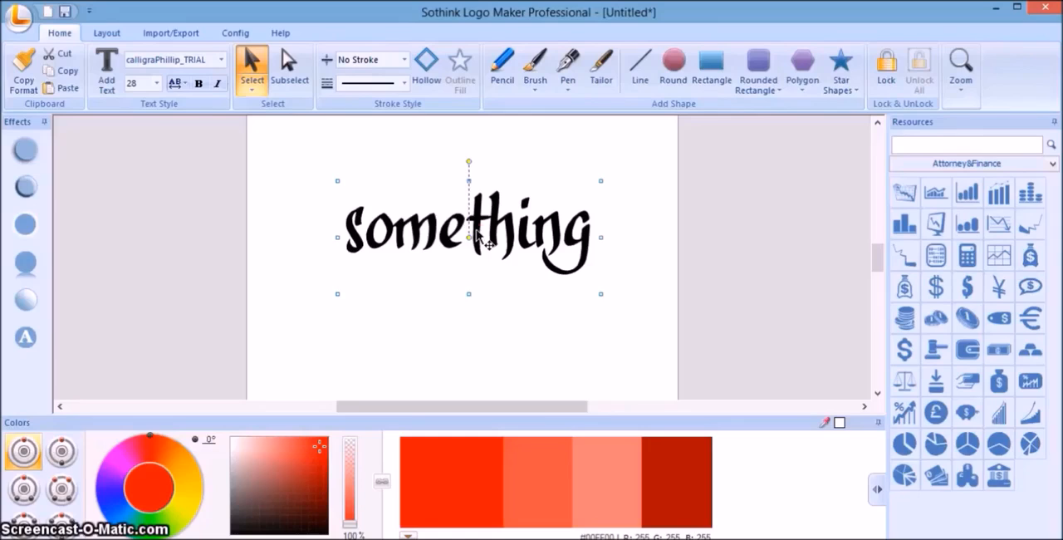
right_click(479, 236)
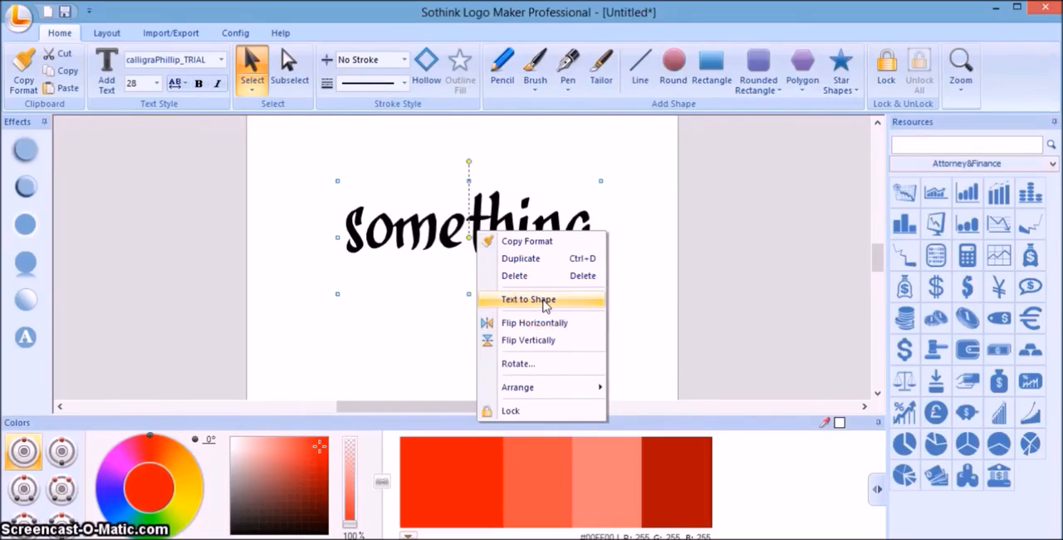
click(443, 304)
click(444, 326)
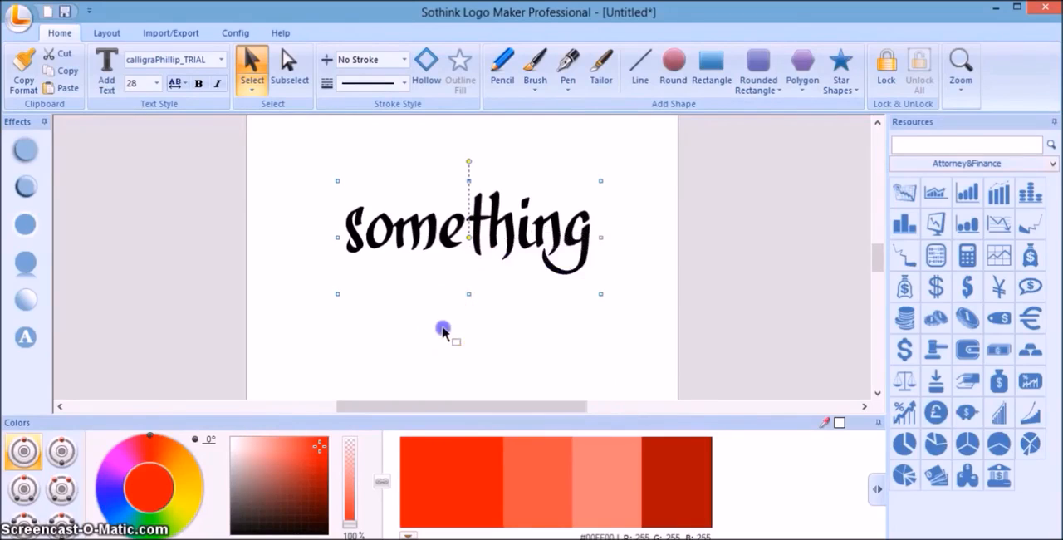
click(480, 235)
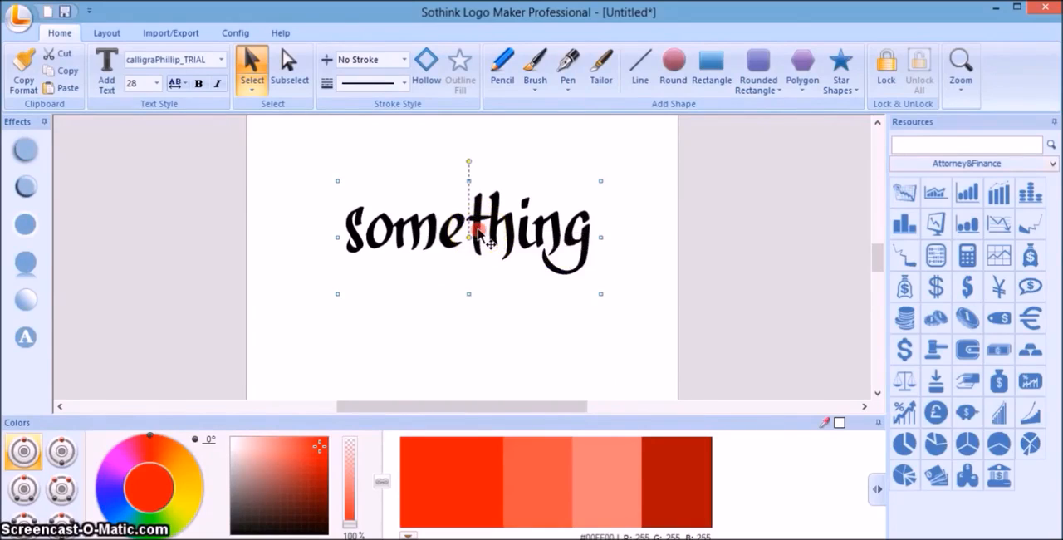
right_click(480, 235)
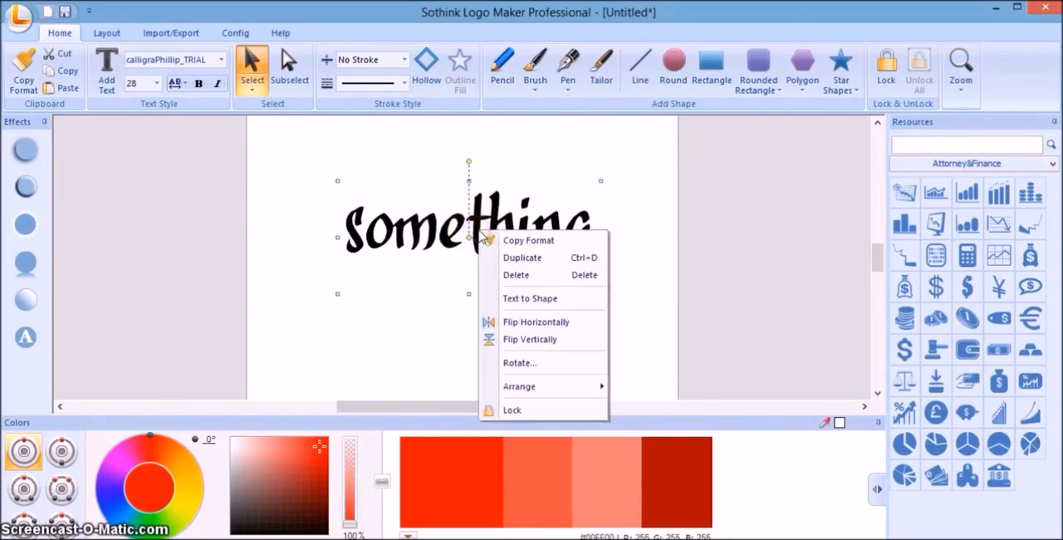
click(544, 301)
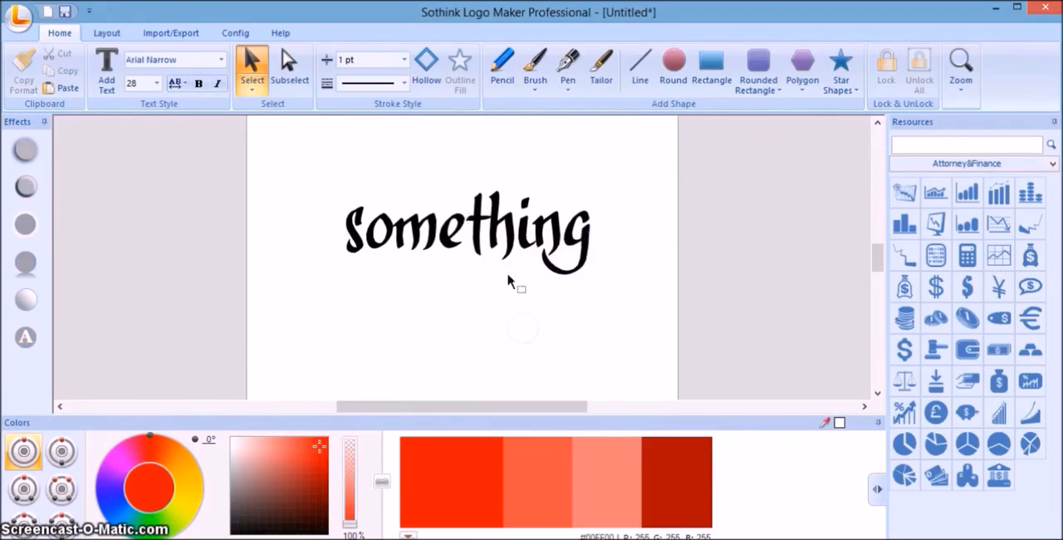
Stretch the letter "t" vertically in both directions to nearly twice its height.
click(480, 242)
mouse_move(480, 242)
mouse_down()
mouse_move(475, 217)
mouse_move(477, 243)
mouse_up()
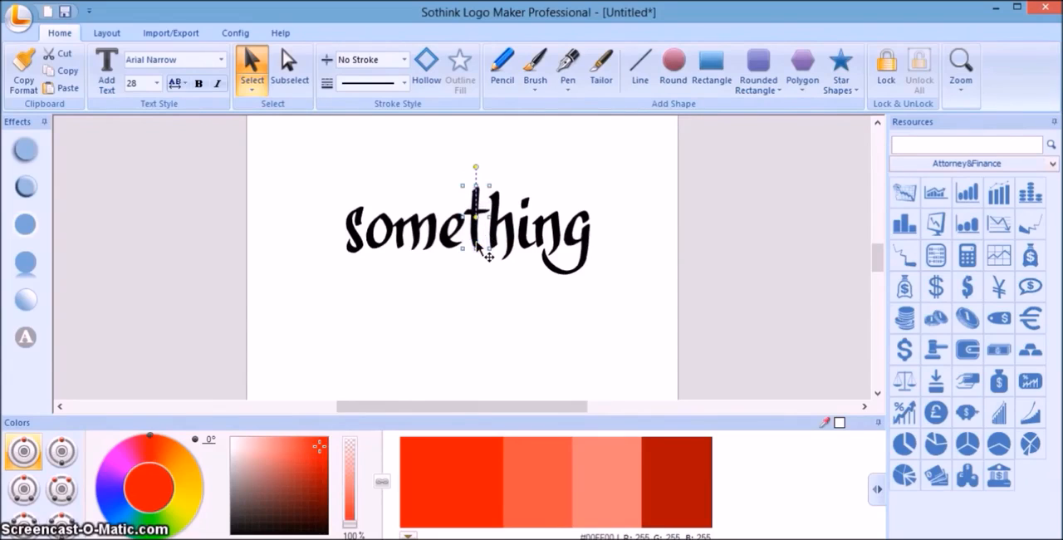
click(475, 248)
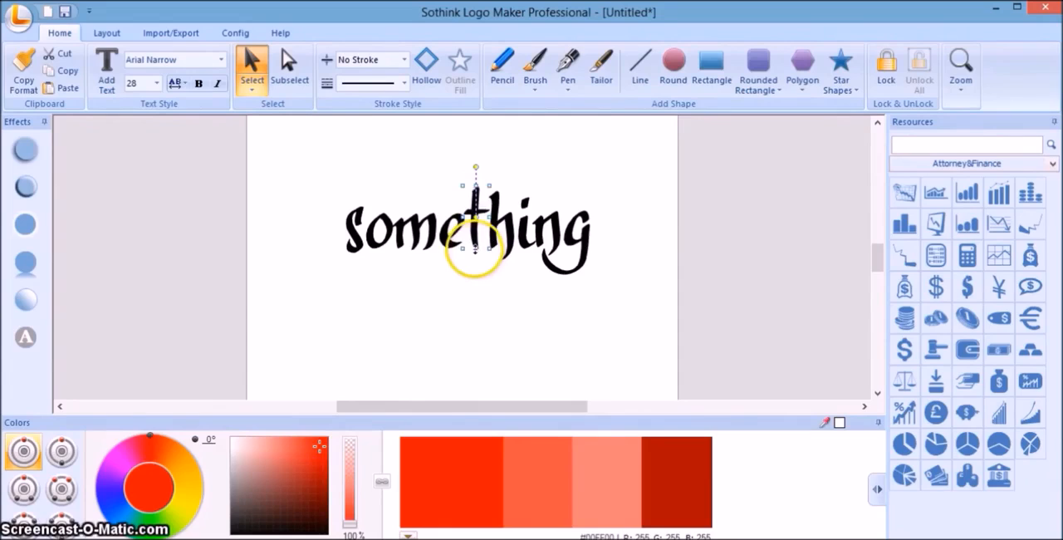
drag(478, 255, 480, 275)
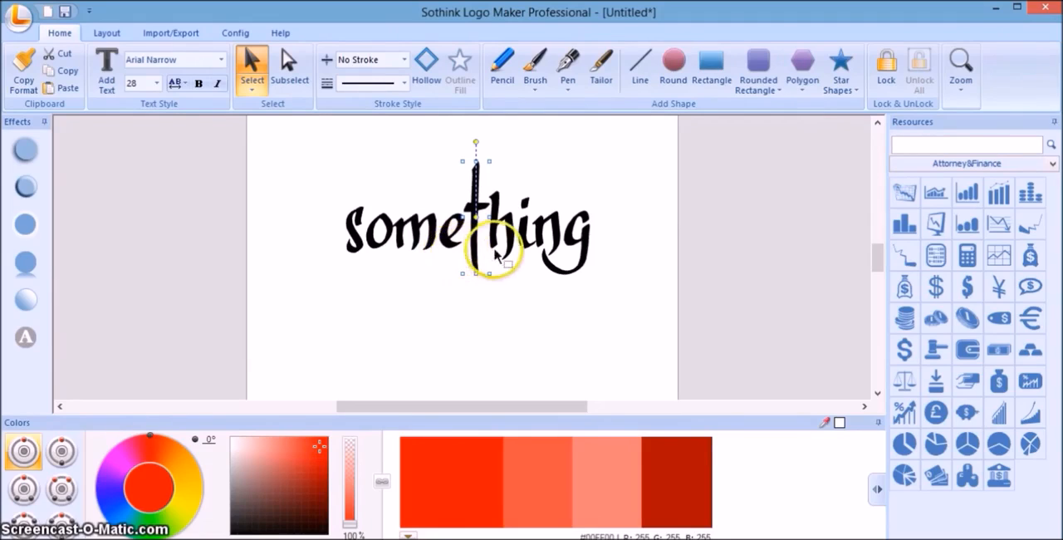
Reshape the right leg of the letter "h" by pulling its lower outer node down and adjusting the neighbouring nodes with Subselect.
click(512, 232)
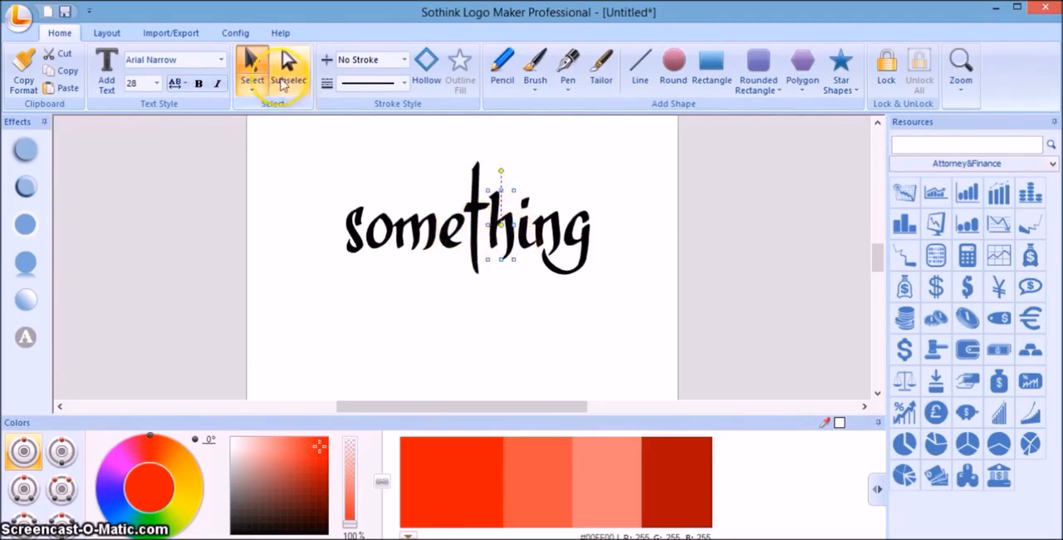
click(289, 70)
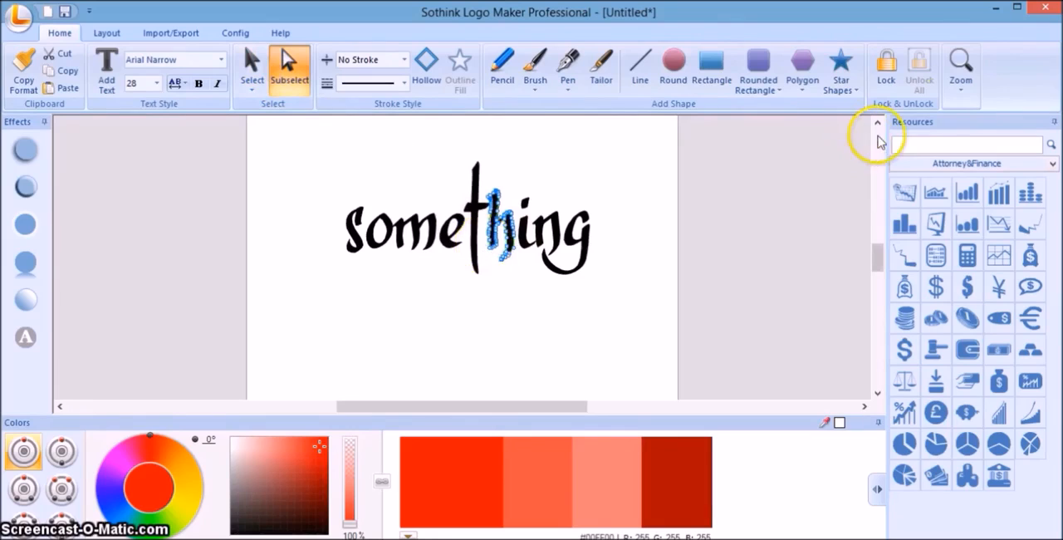
click(962, 88)
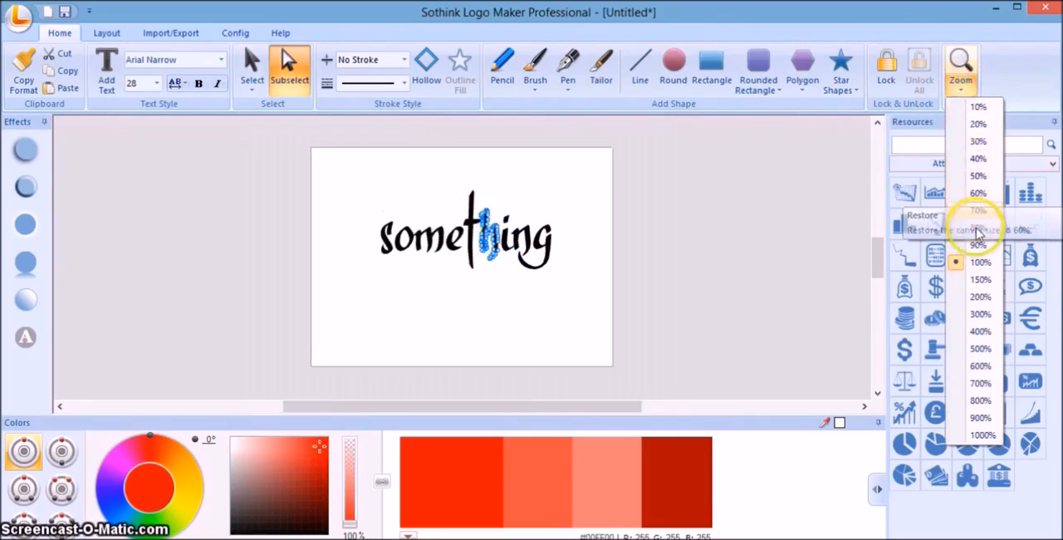
click(981, 332)
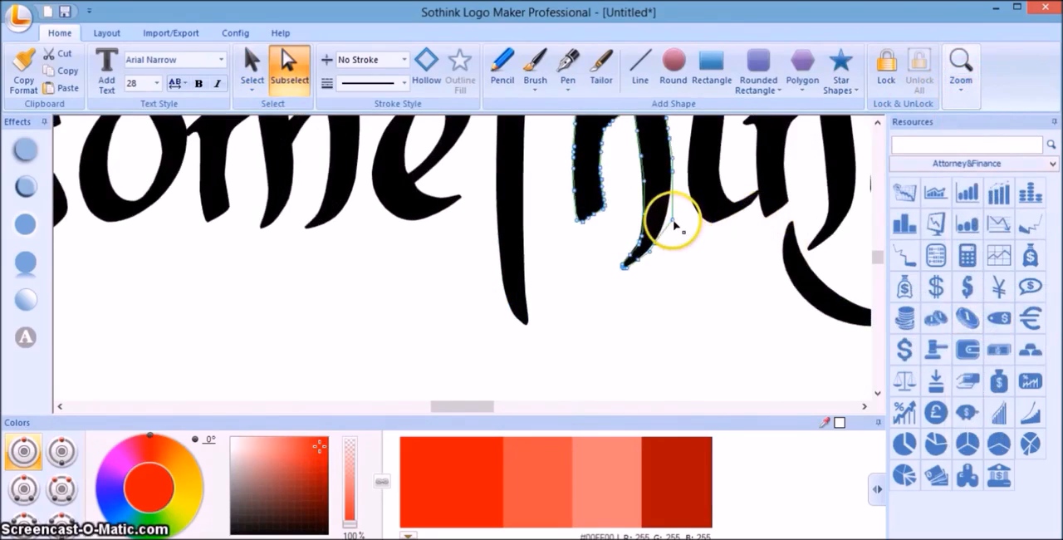
mouse_move(675, 220)
mouse_down()
mouse_move(690, 238)
mouse_move(667, 259)
mouse_move(673, 276)
mouse_up()
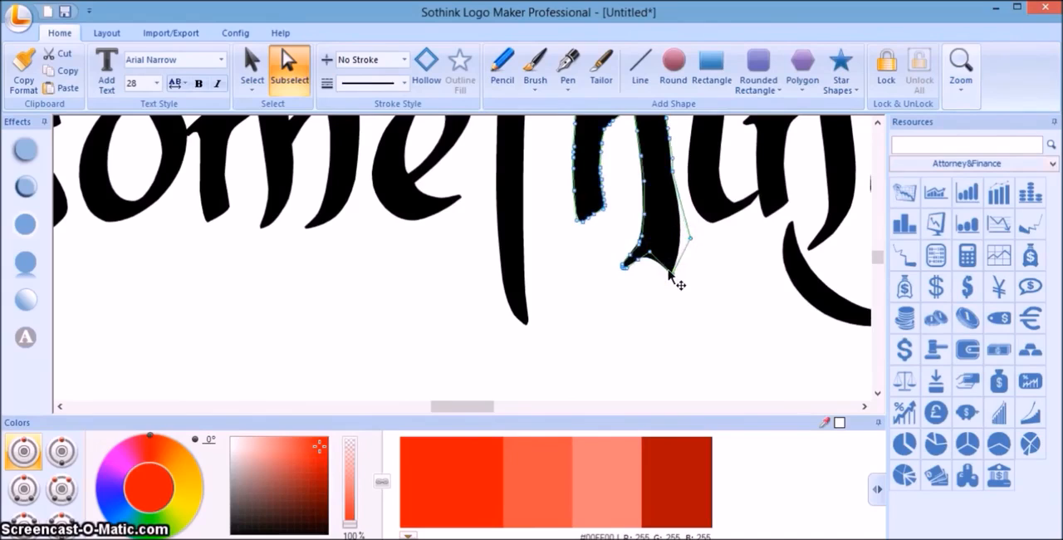
drag(650, 252, 653, 262)
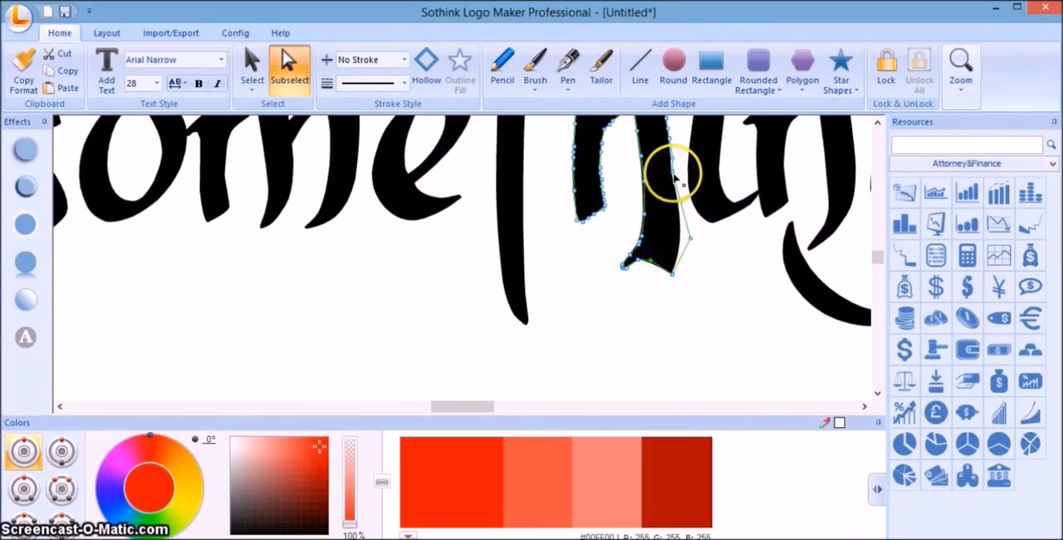
drag(672, 173, 681, 177)
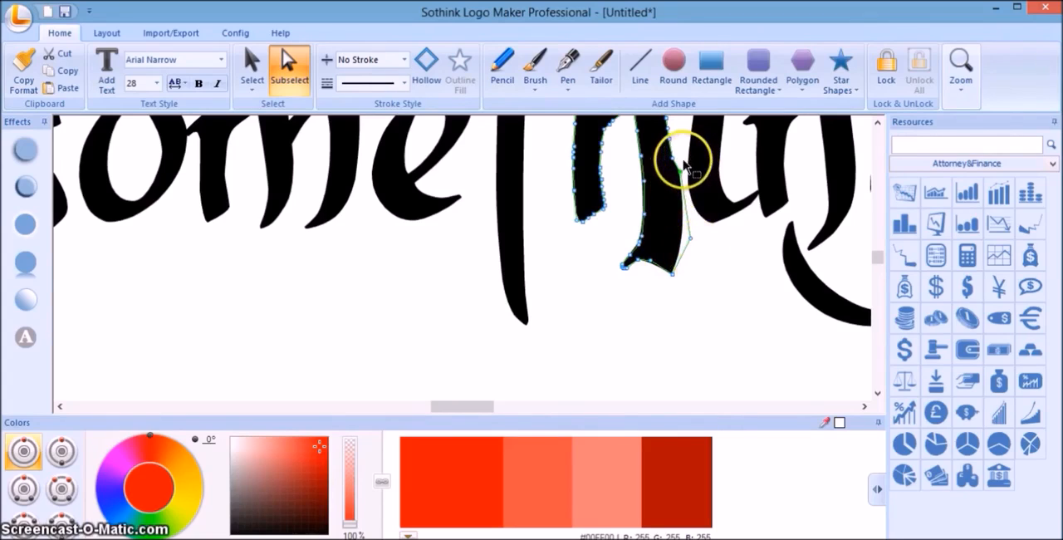
drag(681, 177, 679, 175)
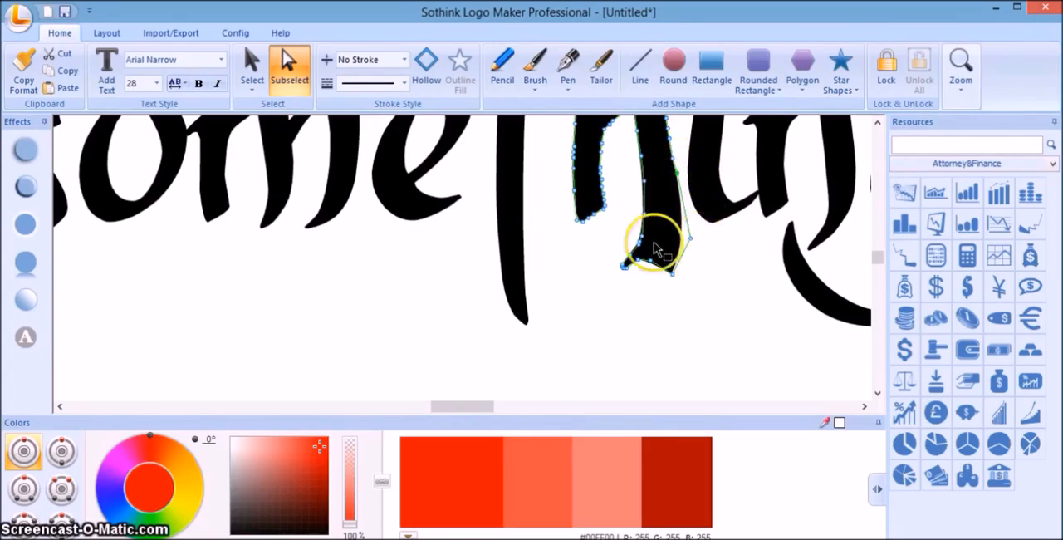
Reshape the rounded lower-left curve of the letter "e" into a pointed corner by adjusting its outline nodes.
click(401, 197)
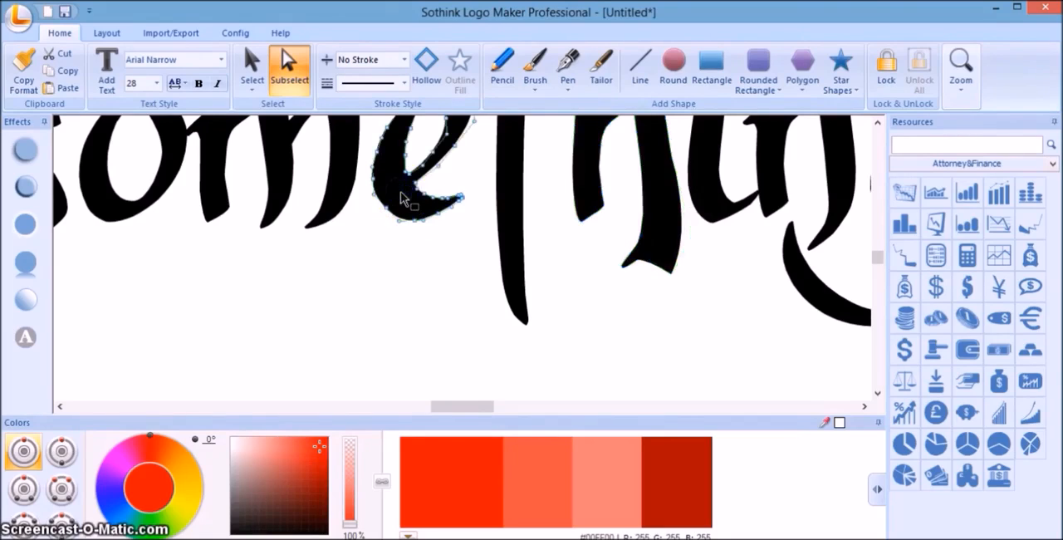
drag(387, 207, 374, 228)
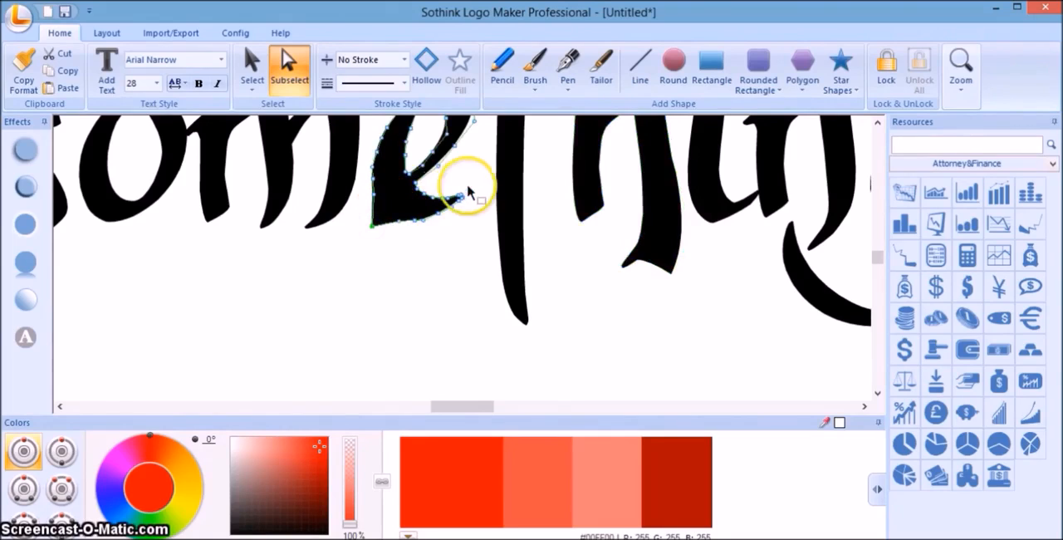
click(399, 222)
key(Delete)
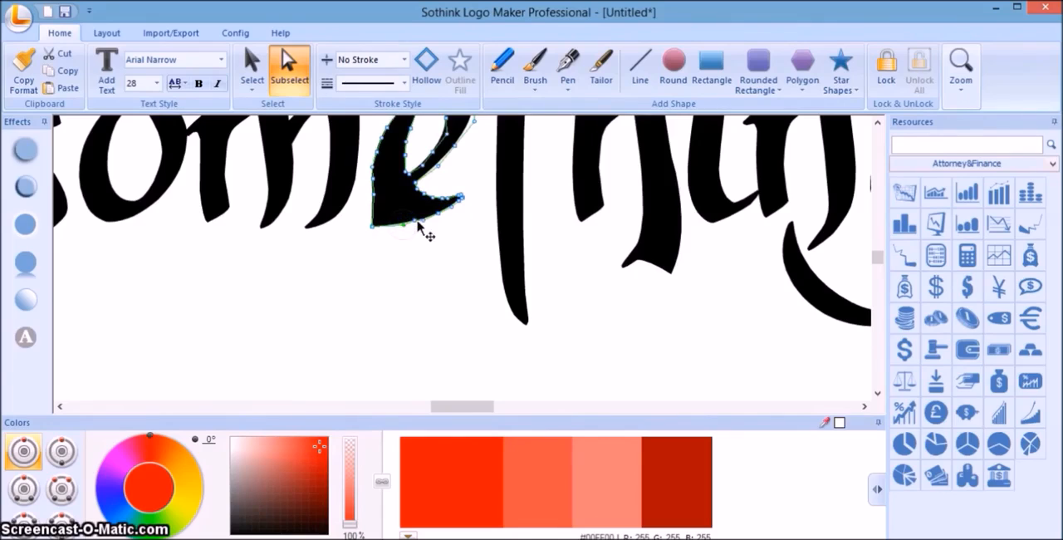
click(375, 227)
drag(375, 226, 379, 225)
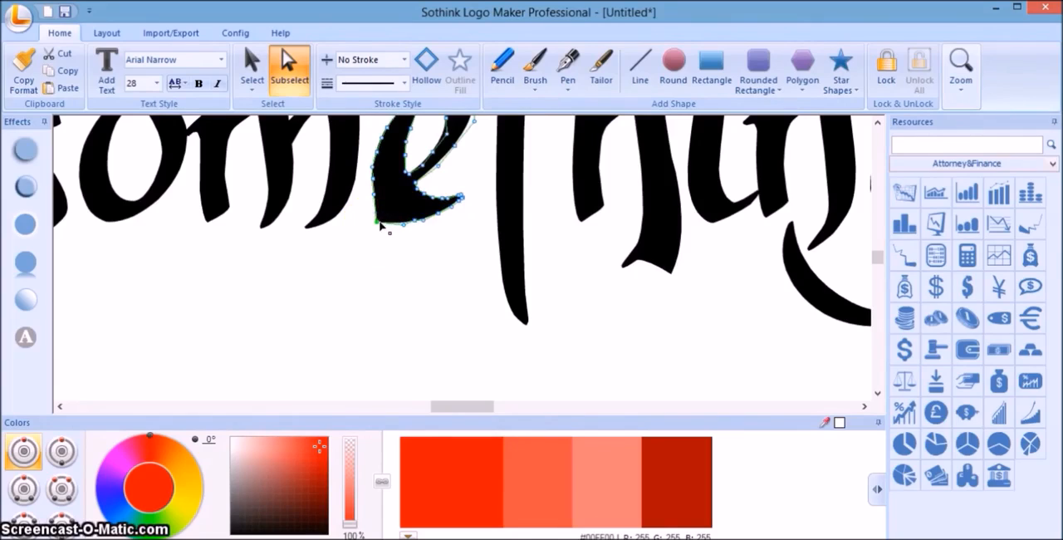
click(452, 231)
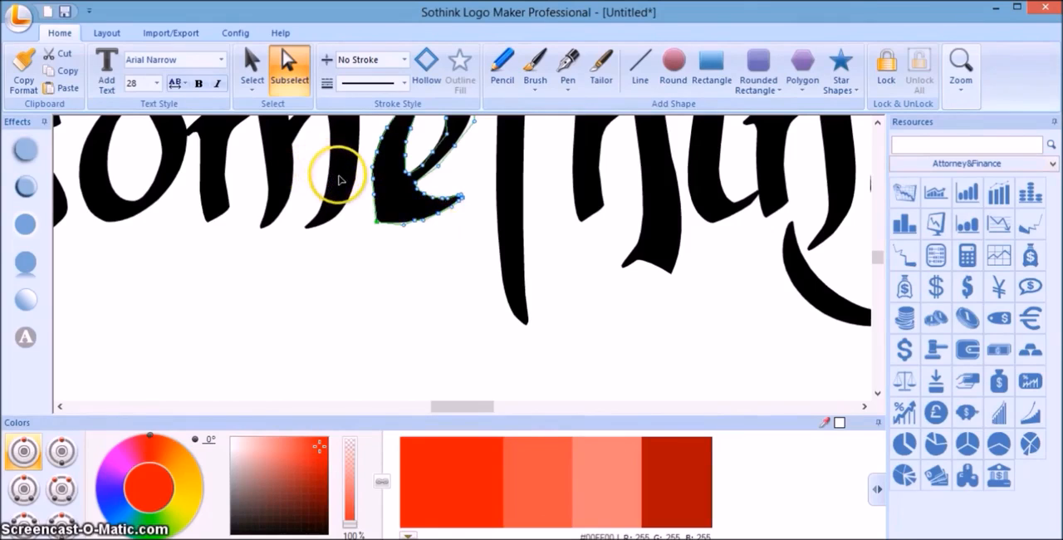
Enlarge the letter "m" slightly with the Select tool and deselect it.
click(252, 71)
click(347, 156)
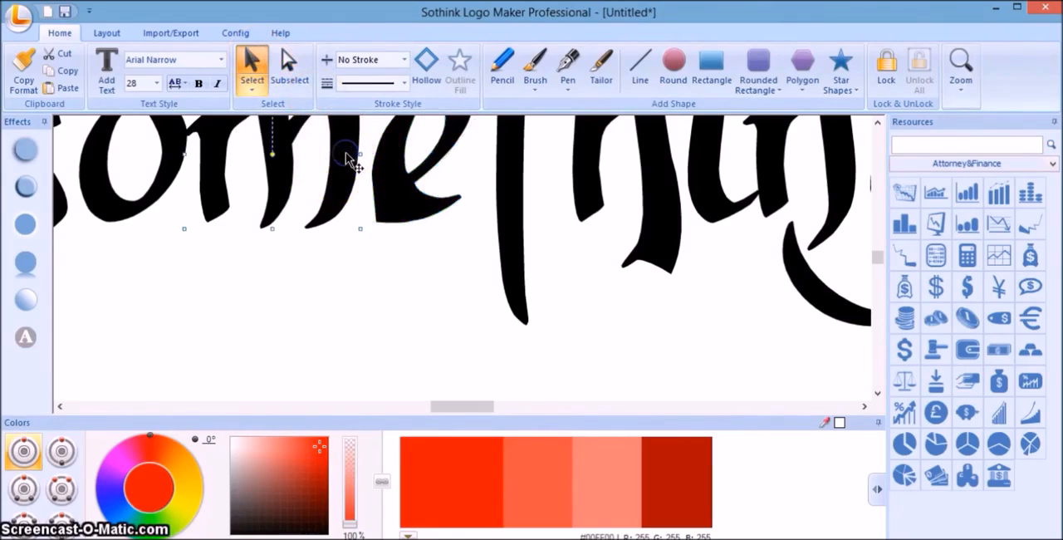
drag(360, 229, 358, 238)
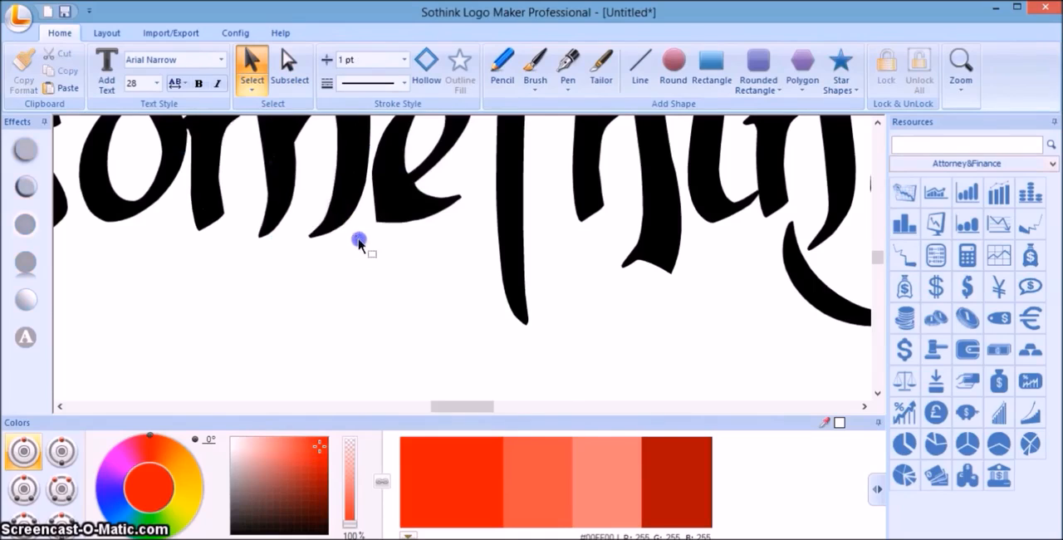
Shrink the letter "m" slightly from its lower-right corner.
click(356, 218)
click(355, 217)
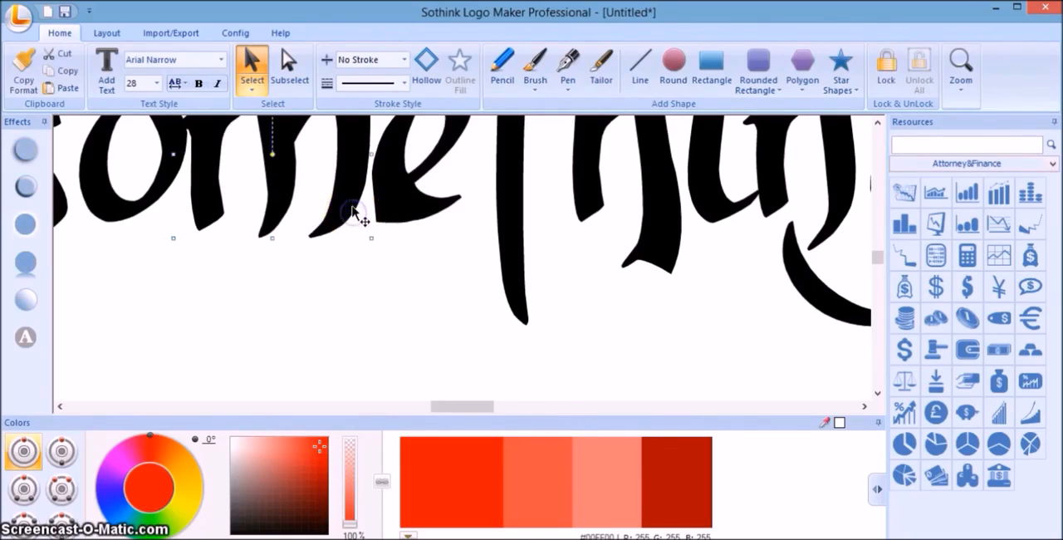
drag(371, 239, 363, 226)
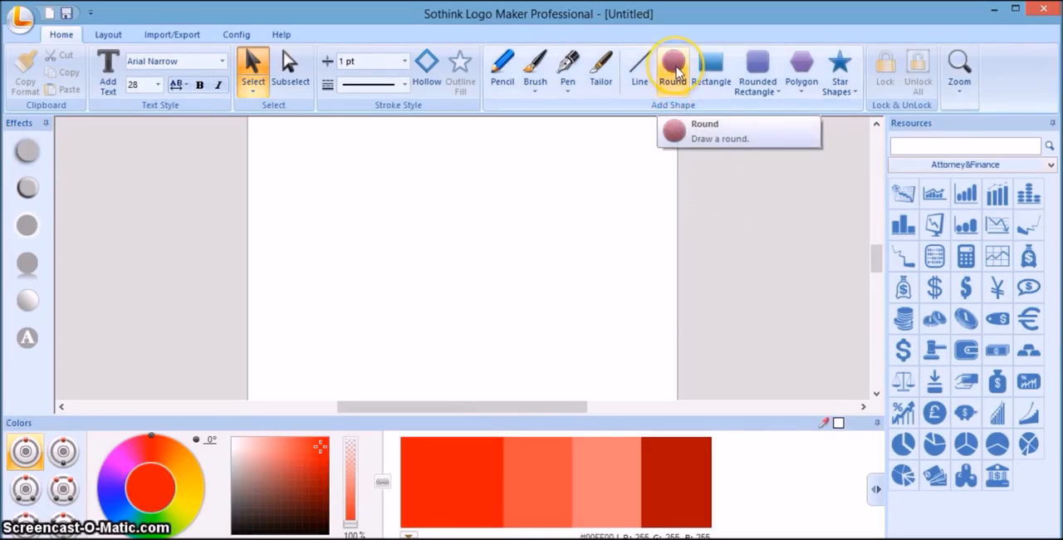
Draw a large, slightly tall ellipse with the Round tool and move it to the middle of the blank page.
click(674, 70)
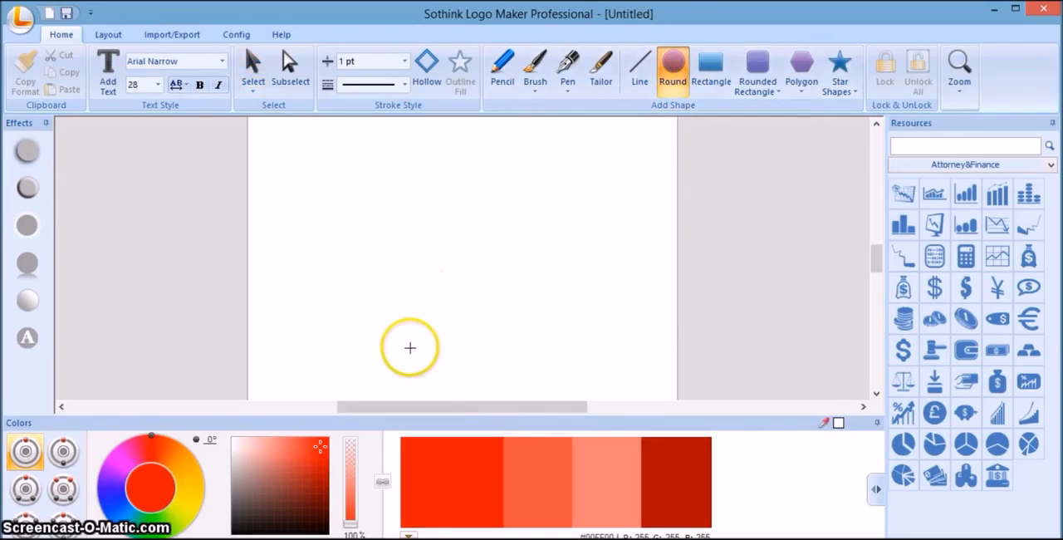
drag(412, 353, 550, 195)
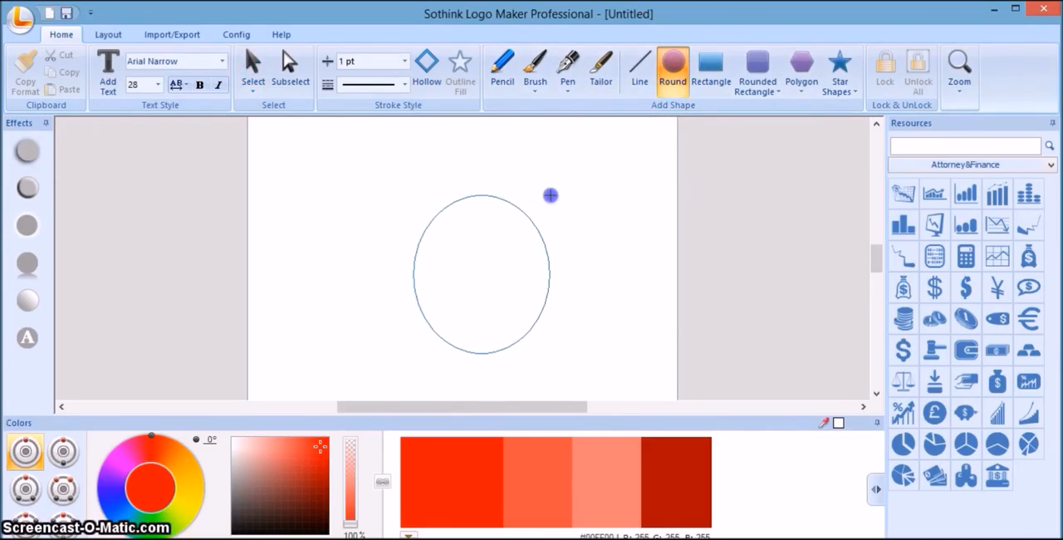
drag(550, 196, 576, 175)
drag(554, 233, 524, 234)
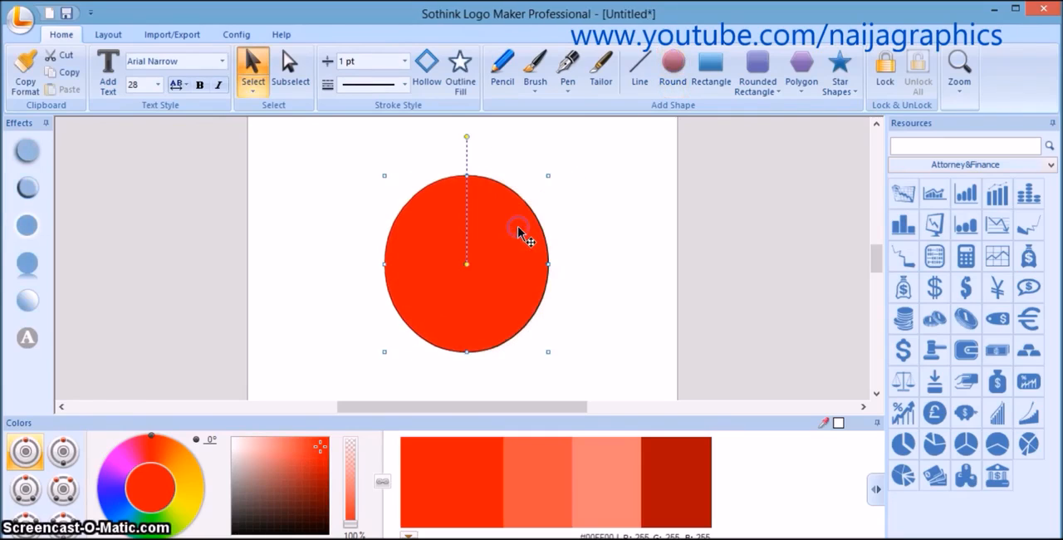
Set the red ellipse's stroke to No Stroke and deselect it.
click(404, 61)
click(406, 81)
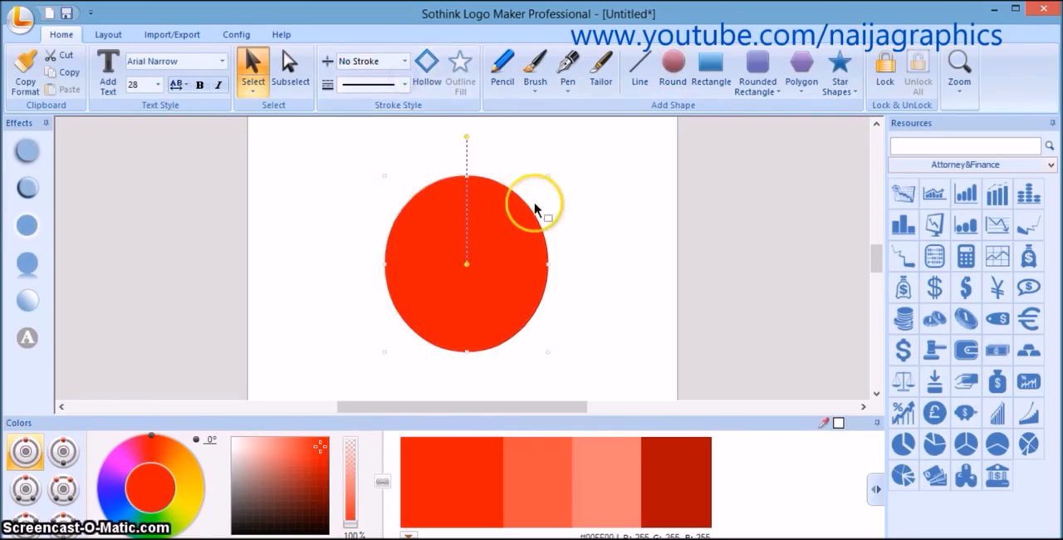
click(577, 247)
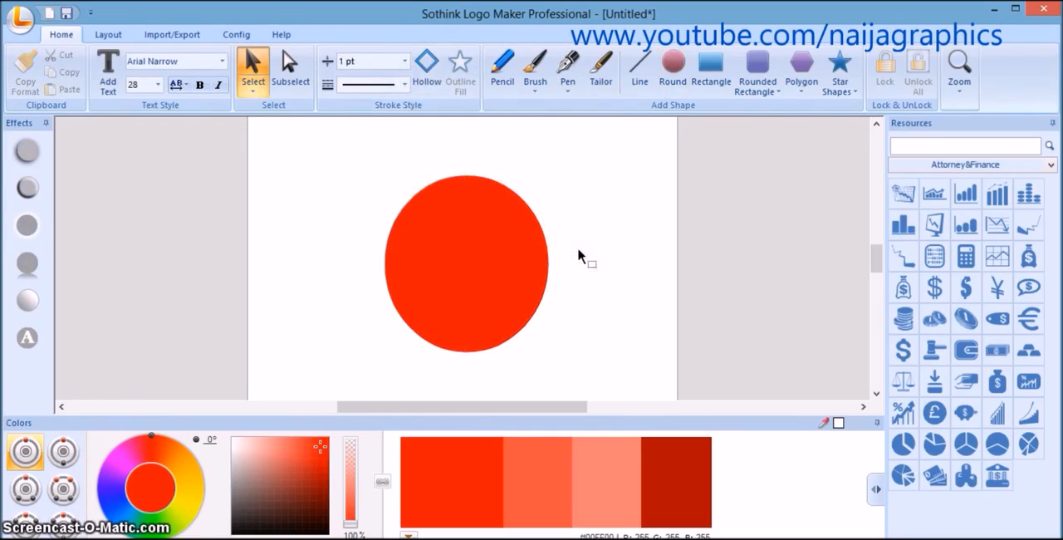
Recolour the ellipse from red to medium blue, RGB 62, 47, 206, at hue 260°.
click(440, 263)
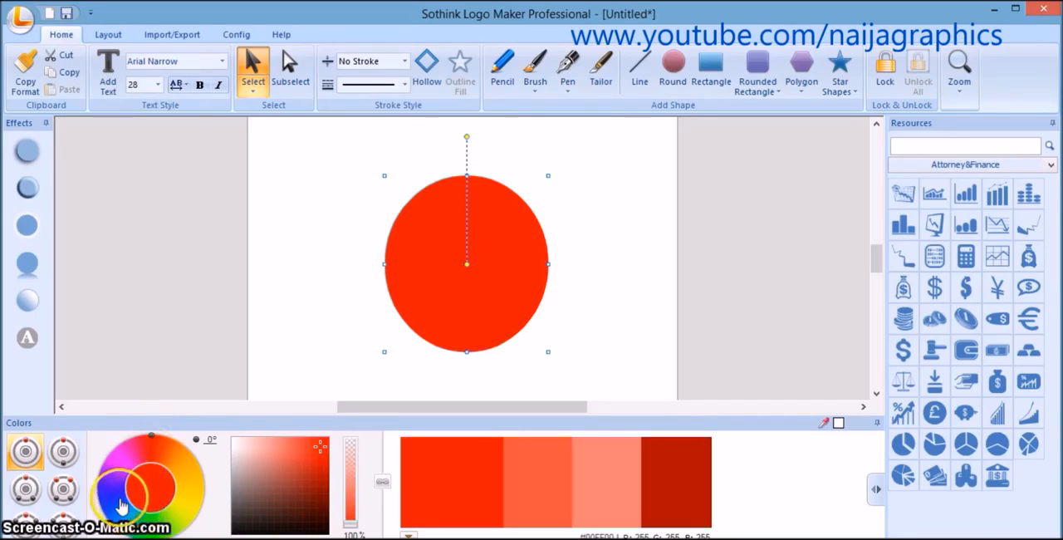
click(309, 443)
click(422, 447)
click(439, 456)
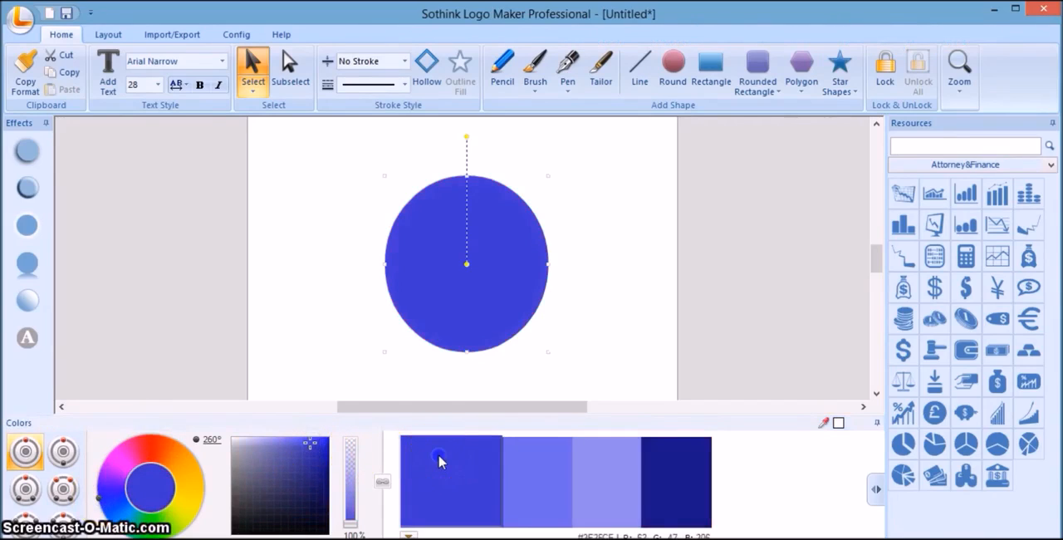
Apply the preset linear gradient at angle 0 with a light vertical band in the middle to the blue ellipse.
click(33, 306)
click(67, 333)
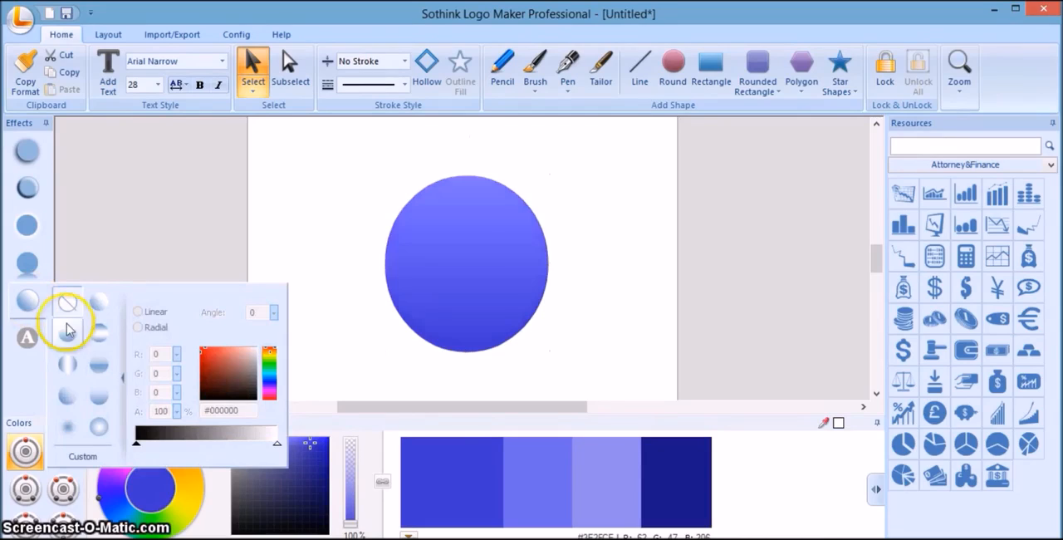
click(68, 363)
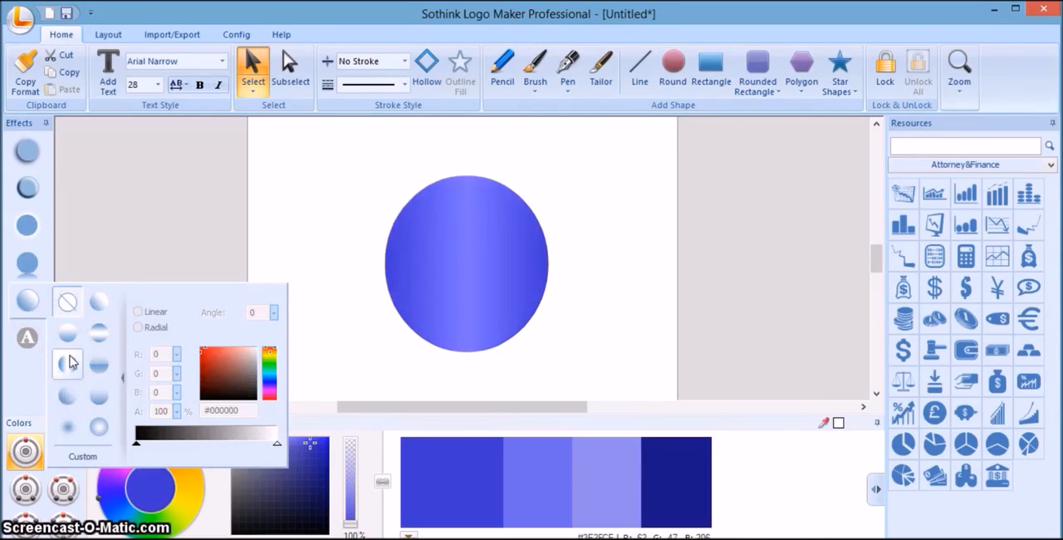
click(70, 363)
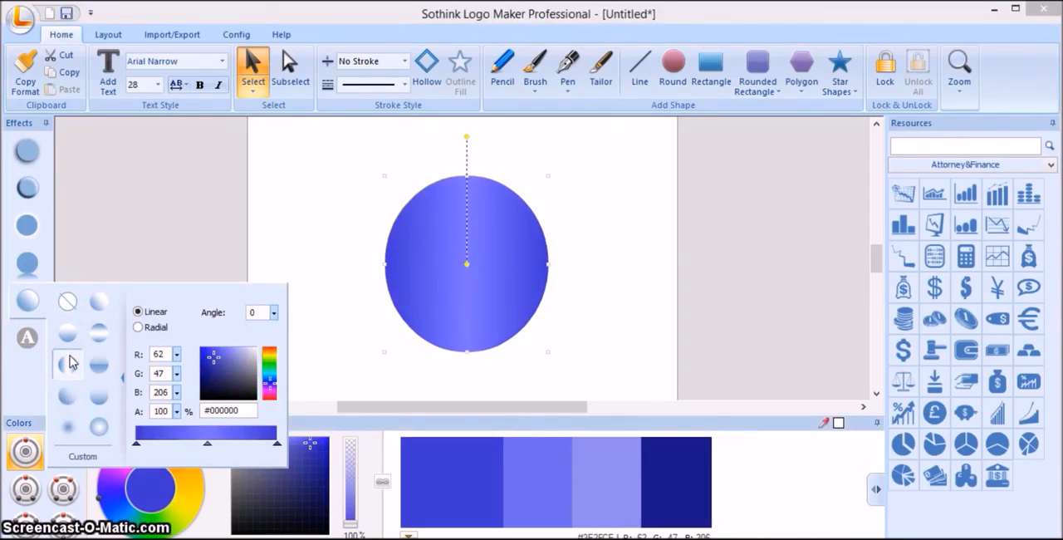
drag(71, 362, 592, 357)
click(593, 360)
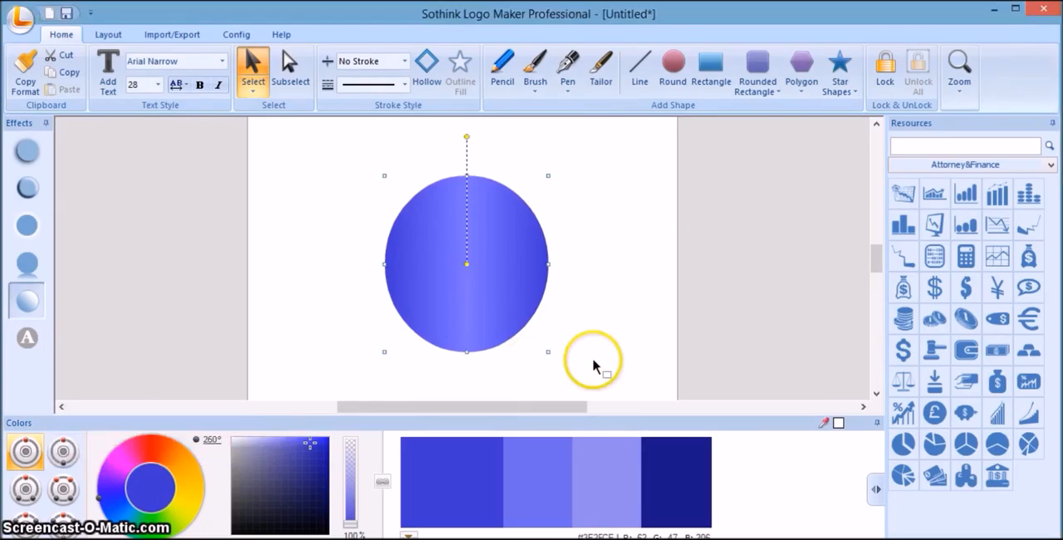
click(593, 360)
Duplicate the gradient ellipse and fill the copy with the pale blue shade, RGB 142, 133, 230.
click(530, 305)
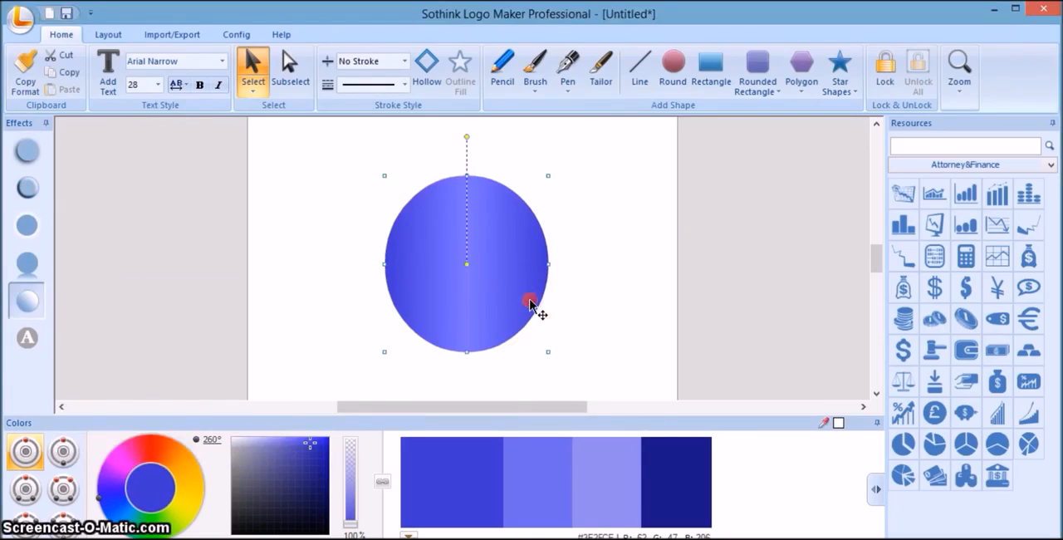
right_click(530, 304)
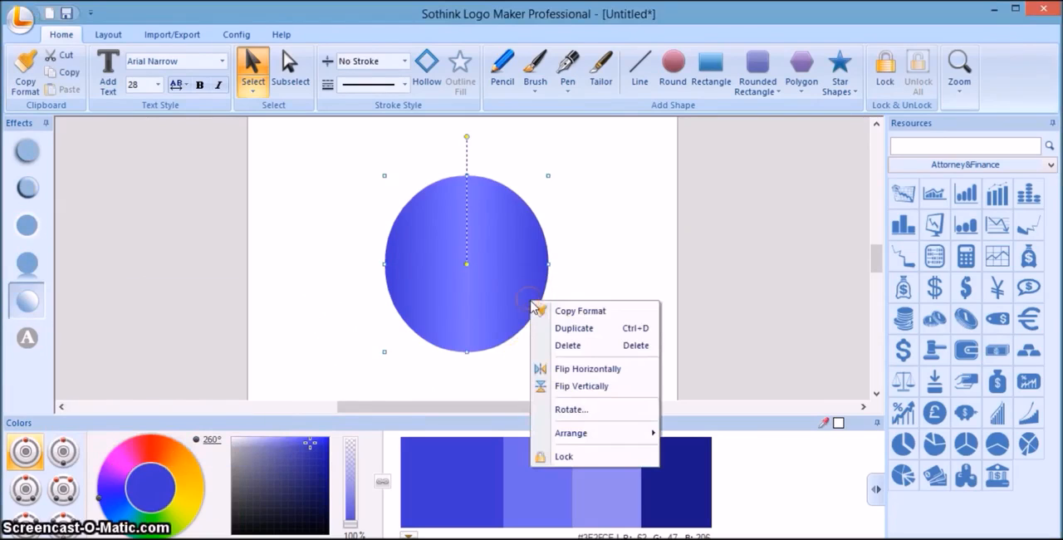
click(563, 329)
click(531, 314)
drag(530, 313, 548, 314)
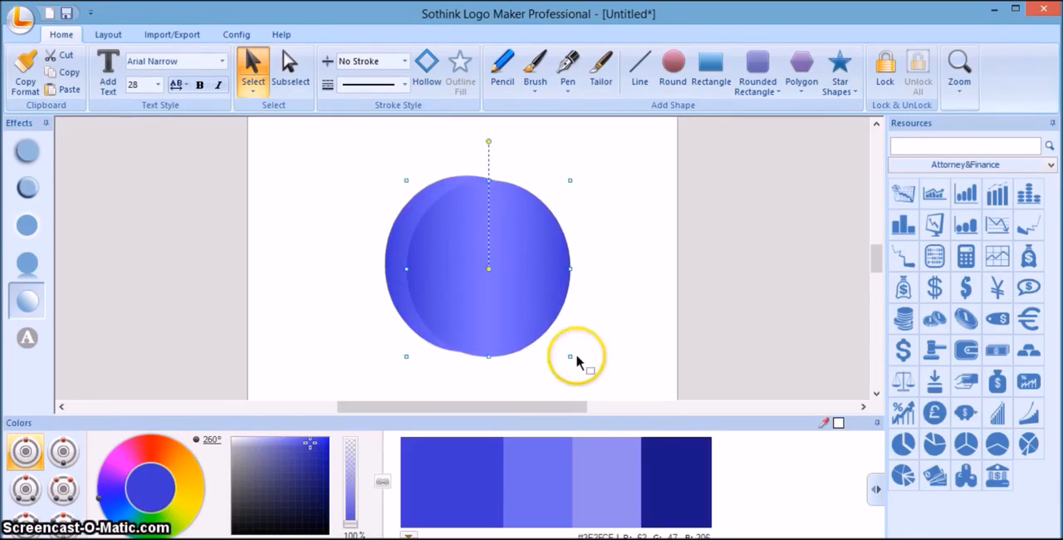
click(610, 452)
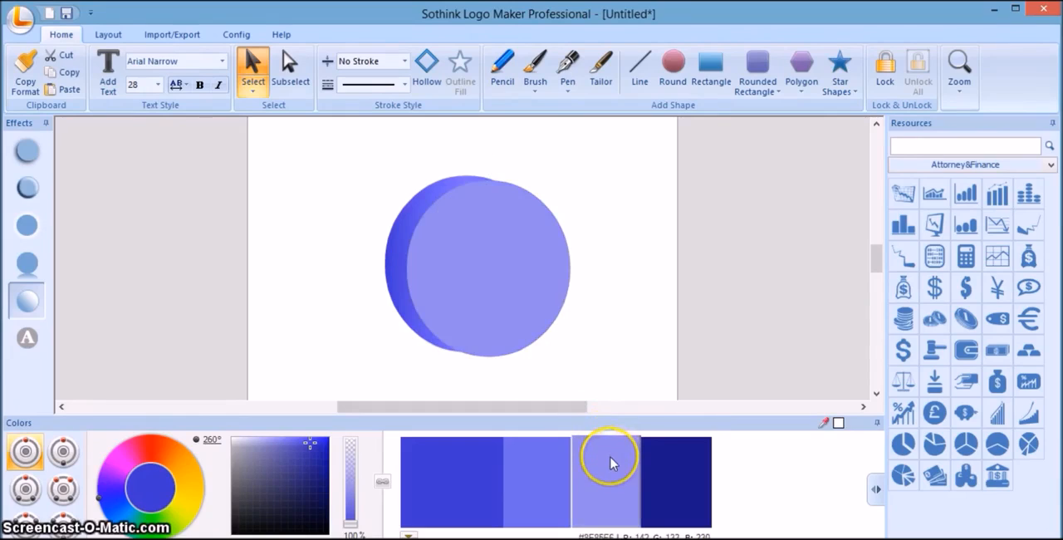
click(612, 467)
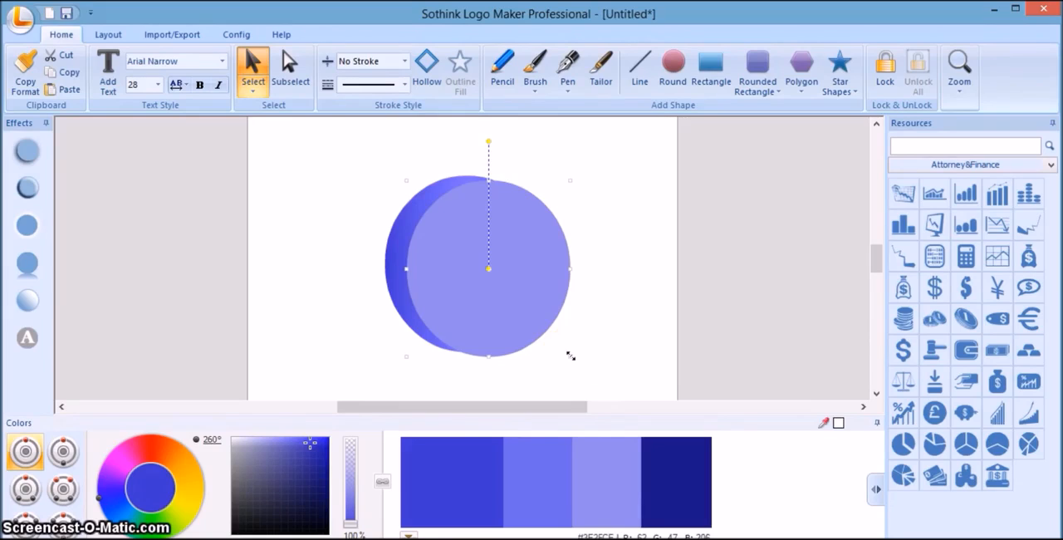
Shrink the pale blue copy slightly and centre it over the gradient ellipse so that a thin darker rim remains.
drag(570, 356, 562, 349)
drag(541, 309, 520, 312)
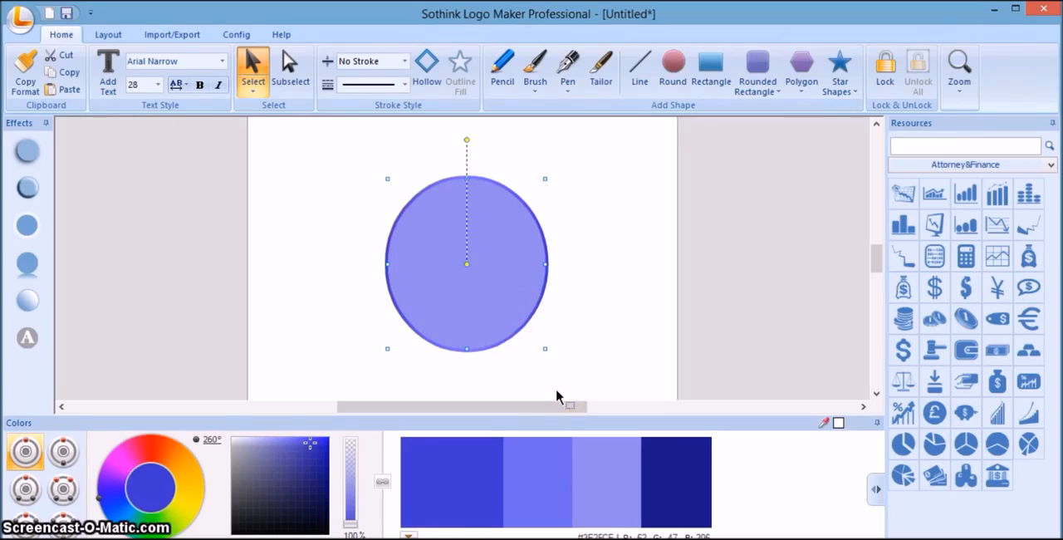
click(501, 325)
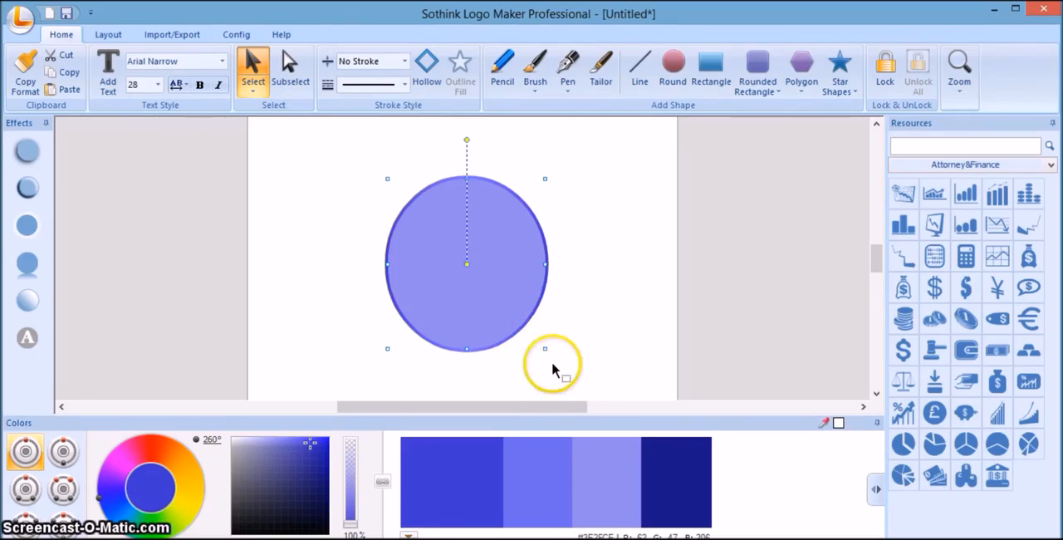
click(556, 451)
click(598, 471)
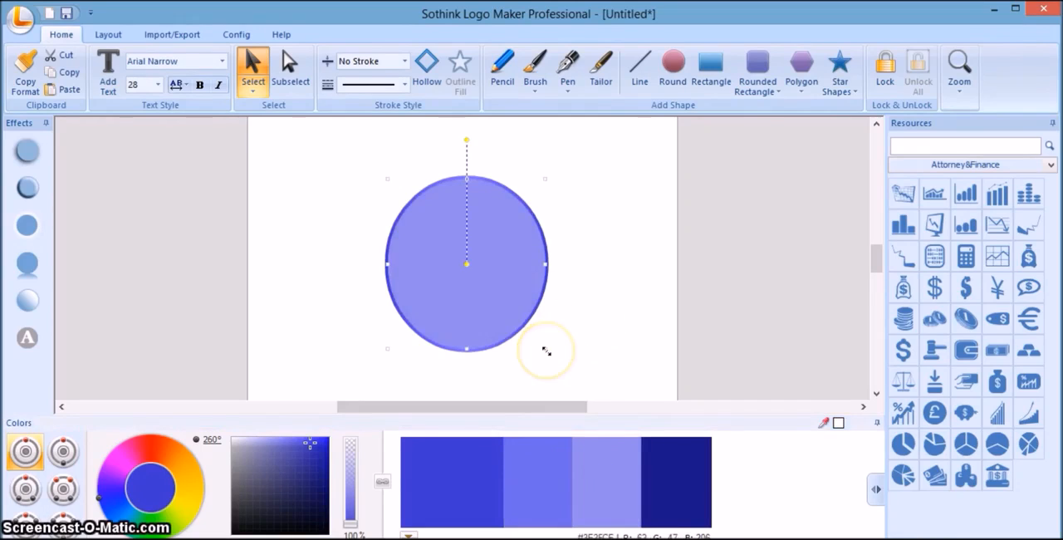
click(434, 498)
click(494, 354)
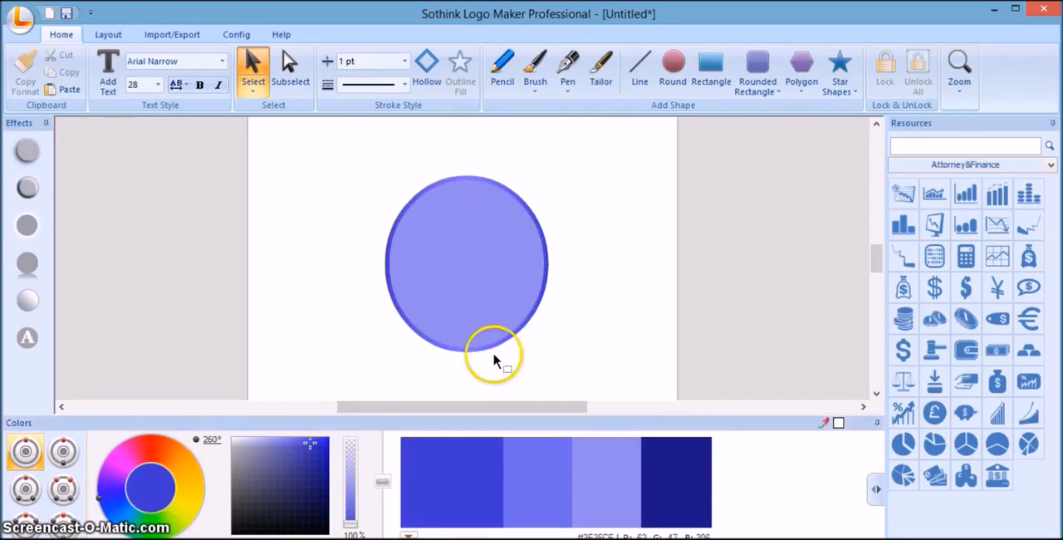
Duplicate the pale blue ellipse and shrink the copy so that it fits inside the original with a wider margin.
click(479, 292)
right_click(479, 291)
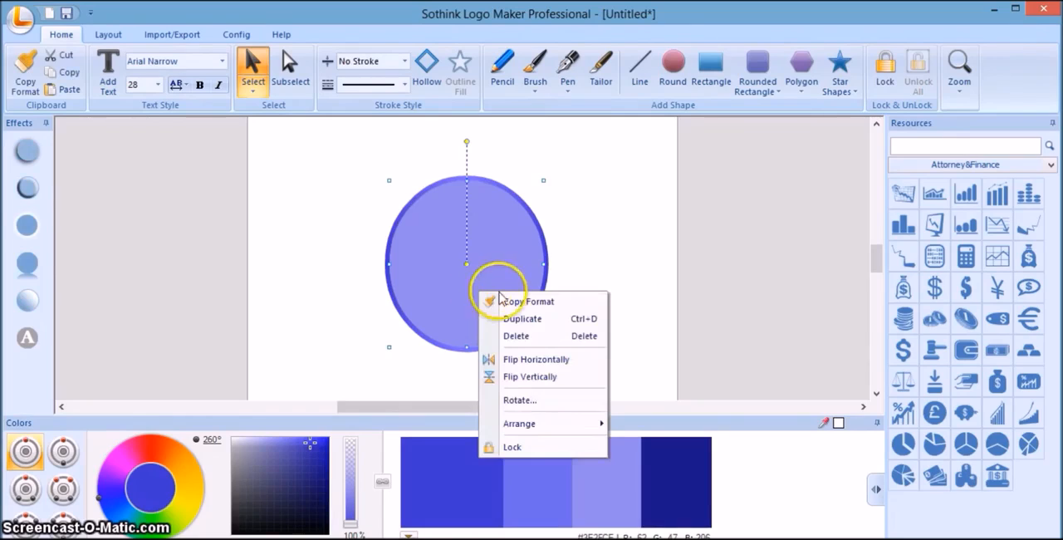
click(526, 321)
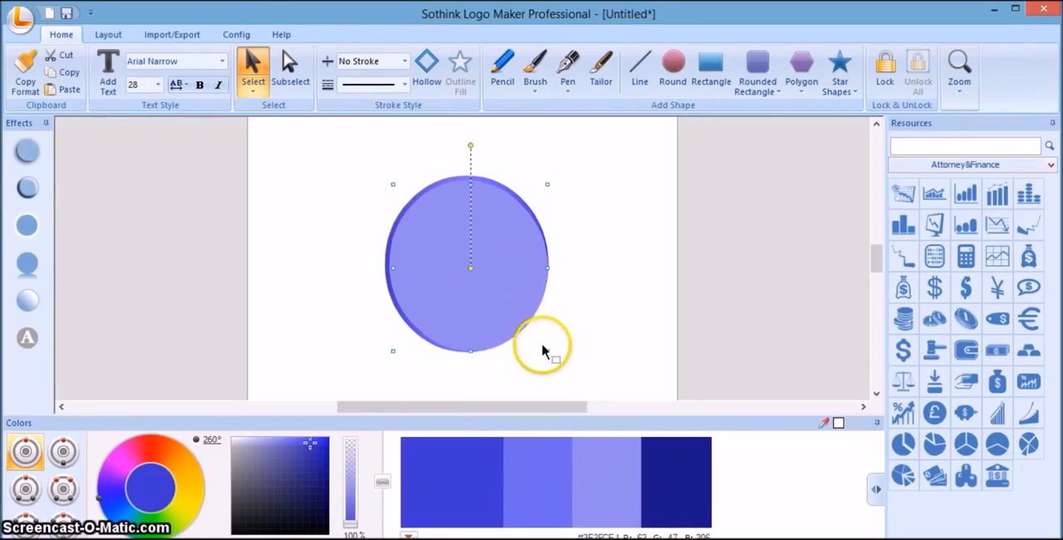
drag(548, 351, 539, 339)
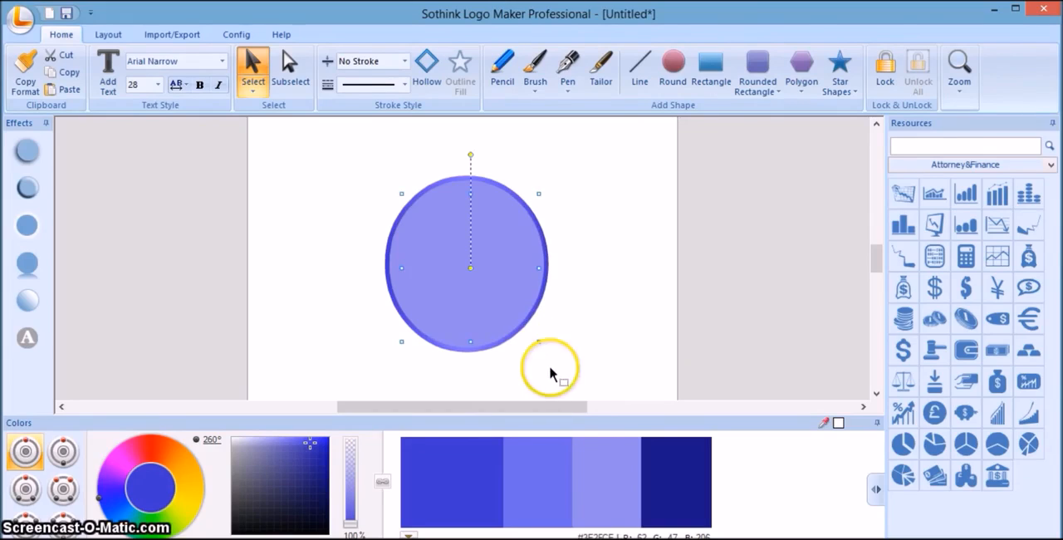
Fill the inner copy with the palette's second, mid-blue shade and centre it within the pale ellipse.
click(536, 468)
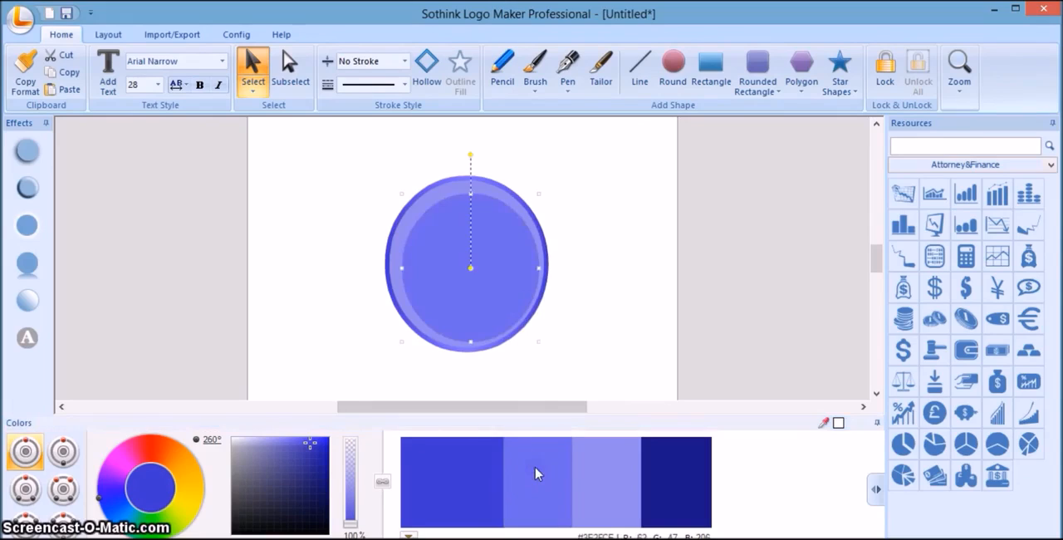
drag(492, 301, 484, 295)
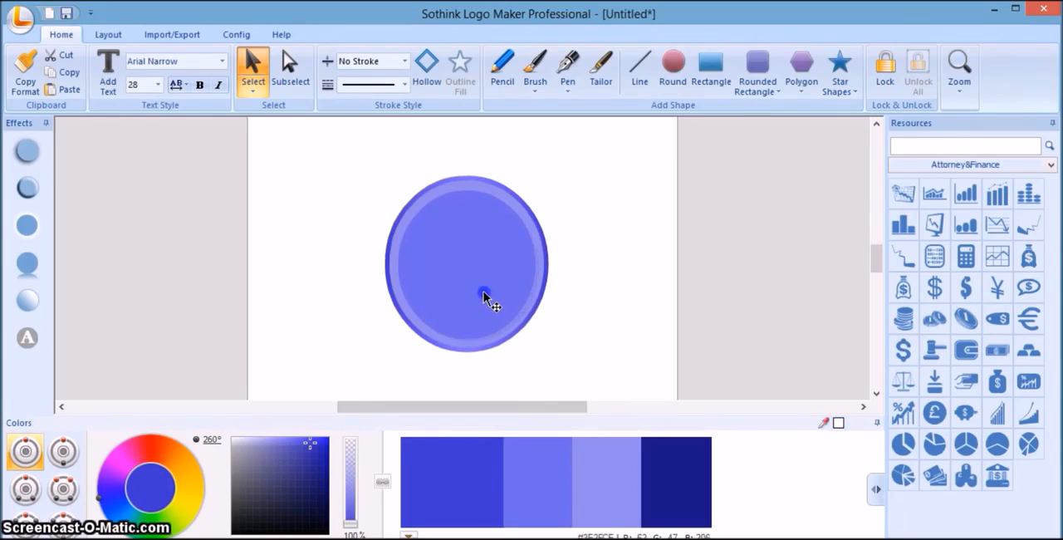
drag(483, 290, 483, 290)
click(606, 341)
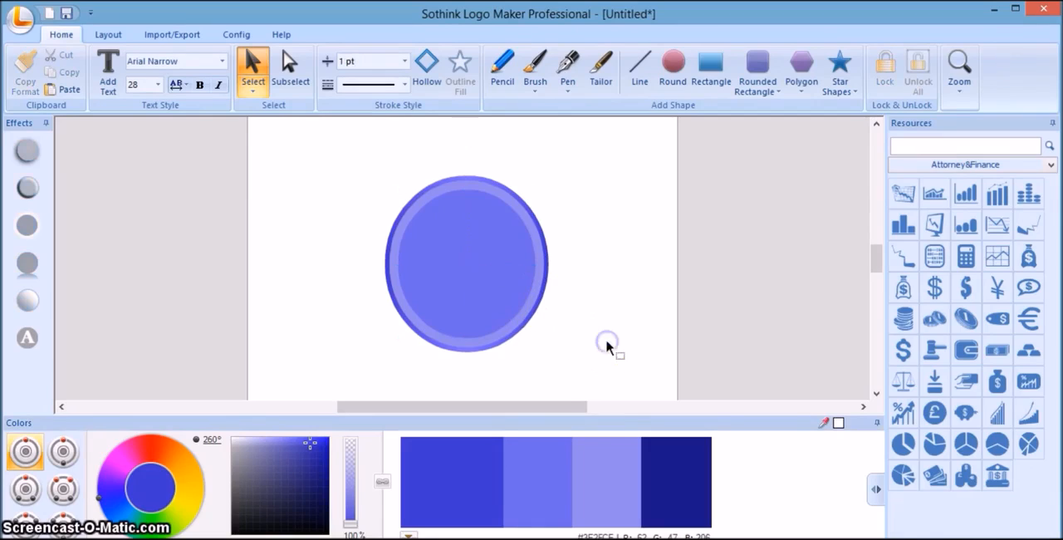
Apply the linear gradient with a light vertical band in the middle to the pale blue ring ellipse and deselect it.
click(532, 306)
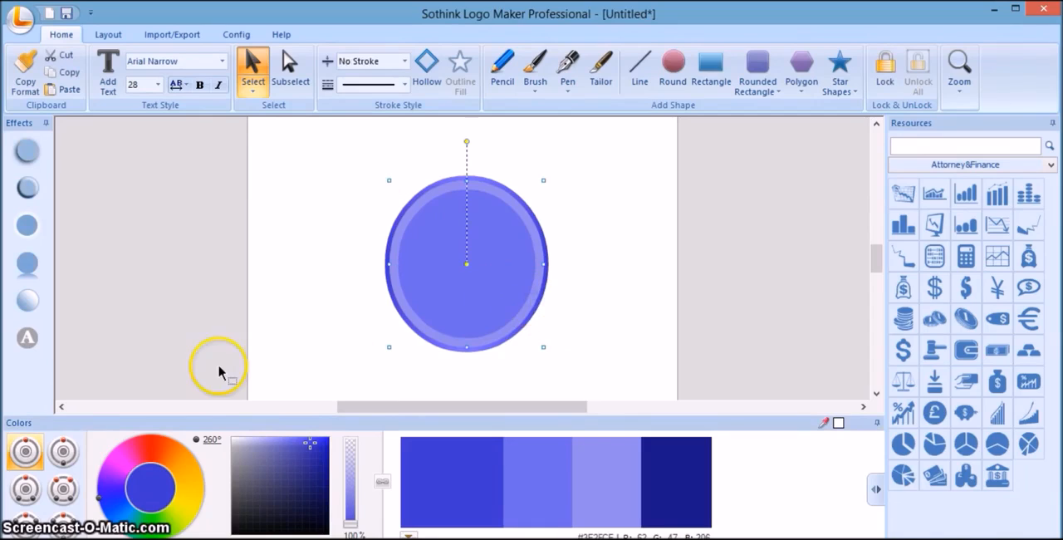
click(28, 299)
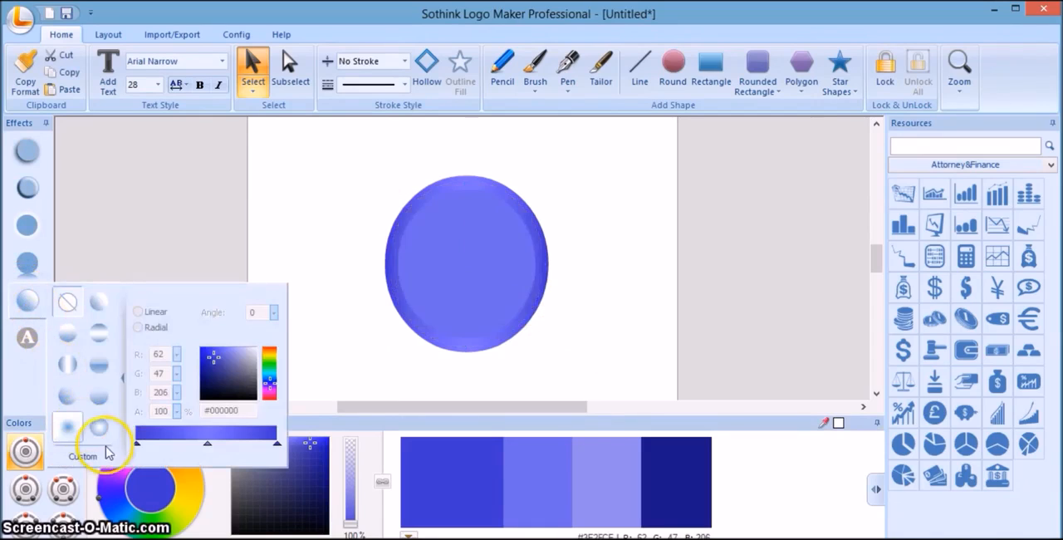
click(69, 366)
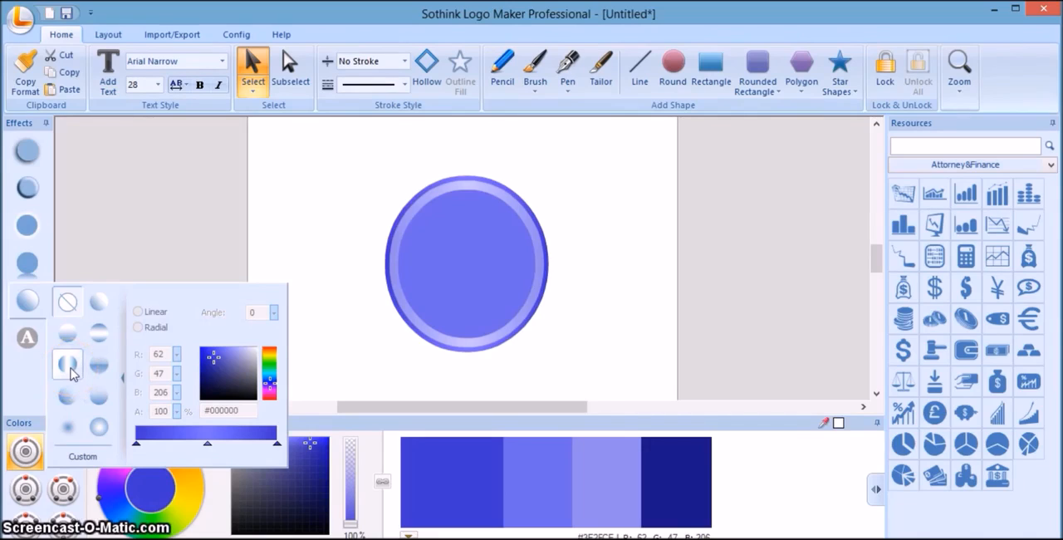
click(72, 372)
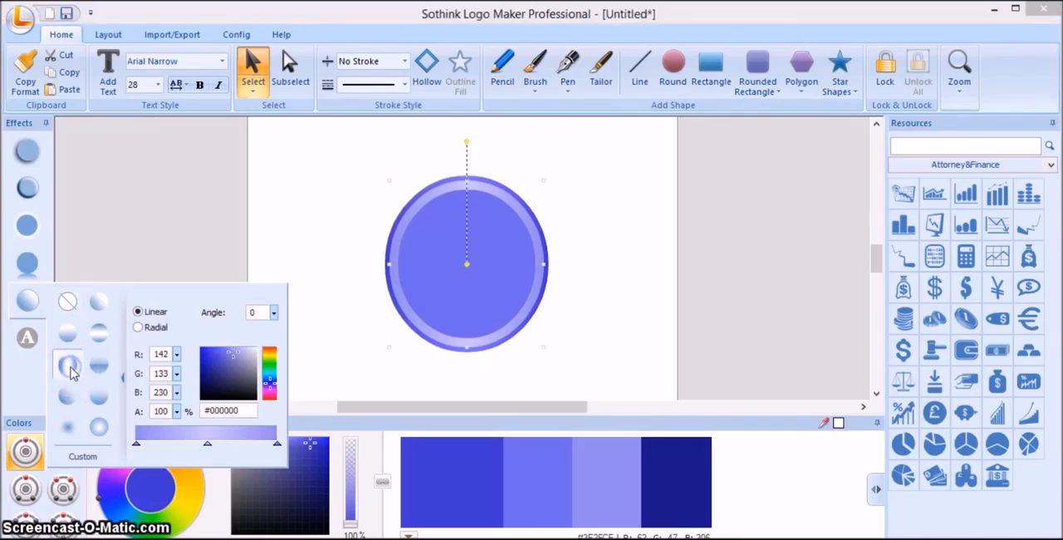
click(562, 367)
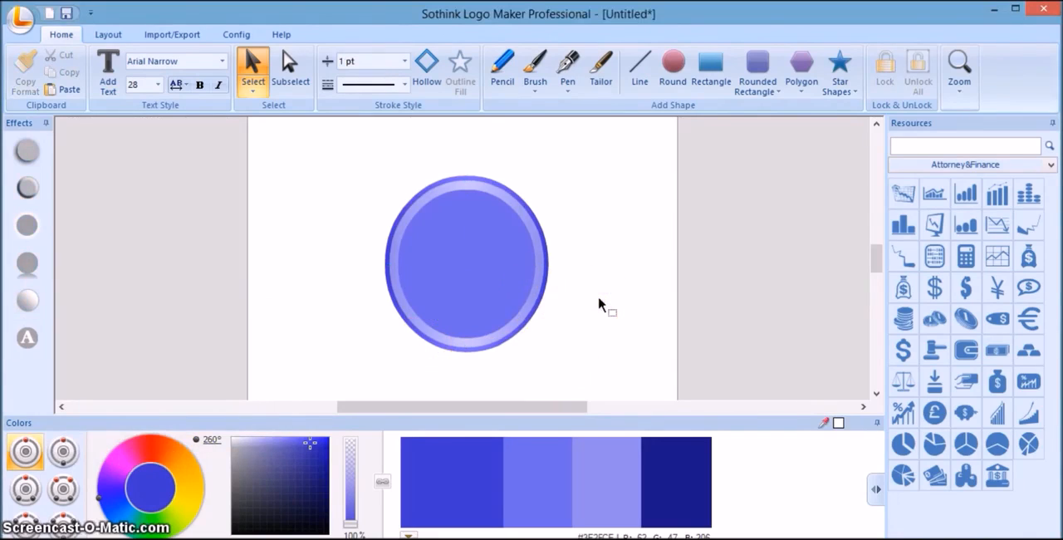
Duplicate the mid-blue inner ellipse, offset the copy from the original and fill it with the palette's third, pale shade.
click(510, 276)
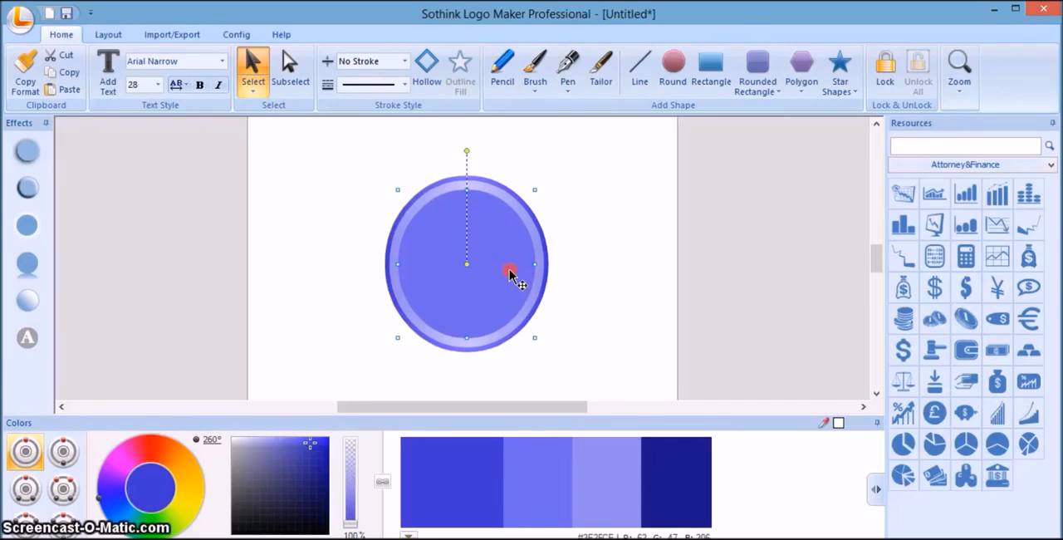
right_click(511, 274)
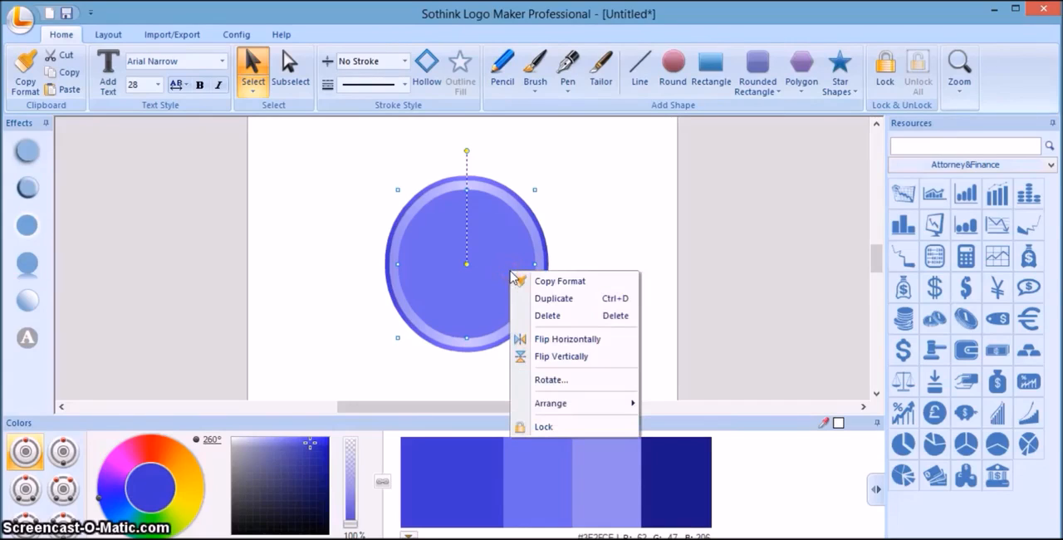
click(545, 301)
click(521, 290)
drag(521, 291, 559, 310)
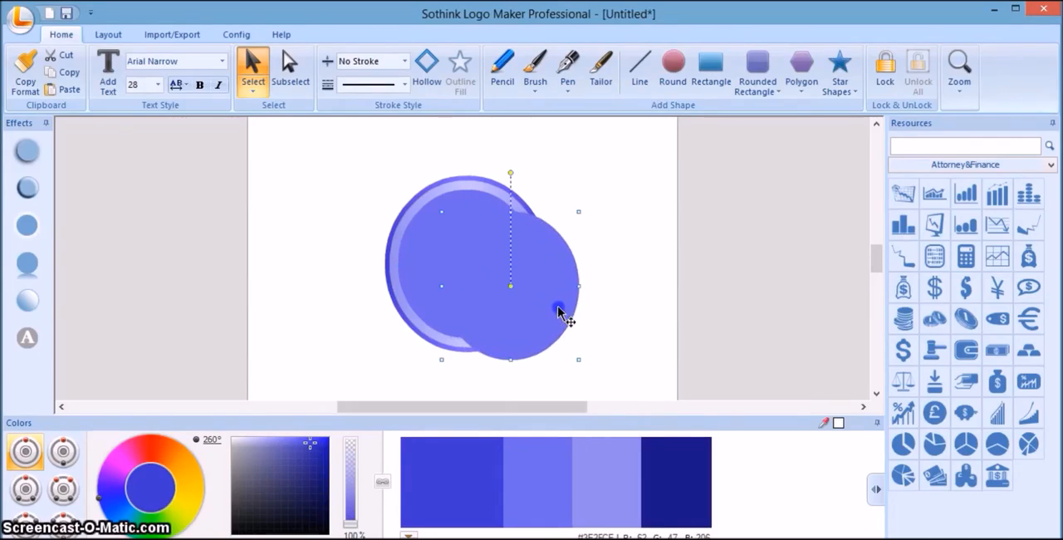
click(551, 474)
click(612, 475)
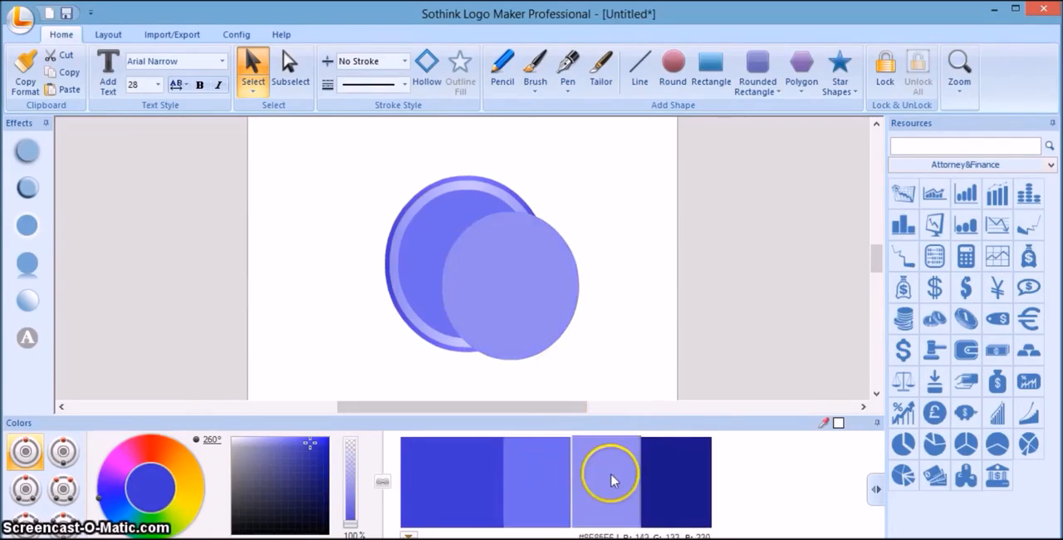
Shrink the pale copy to roughly two thirds of the mid-blue ellipse, centre it inside that ellipse and deselect it.
click(553, 304)
drag(548, 285, 524, 280)
drag(551, 353, 524, 330)
mouse_move(489, 280)
mouse_down()
mouse_move(505, 290)
mouse_move(485, 270)
mouse_up()
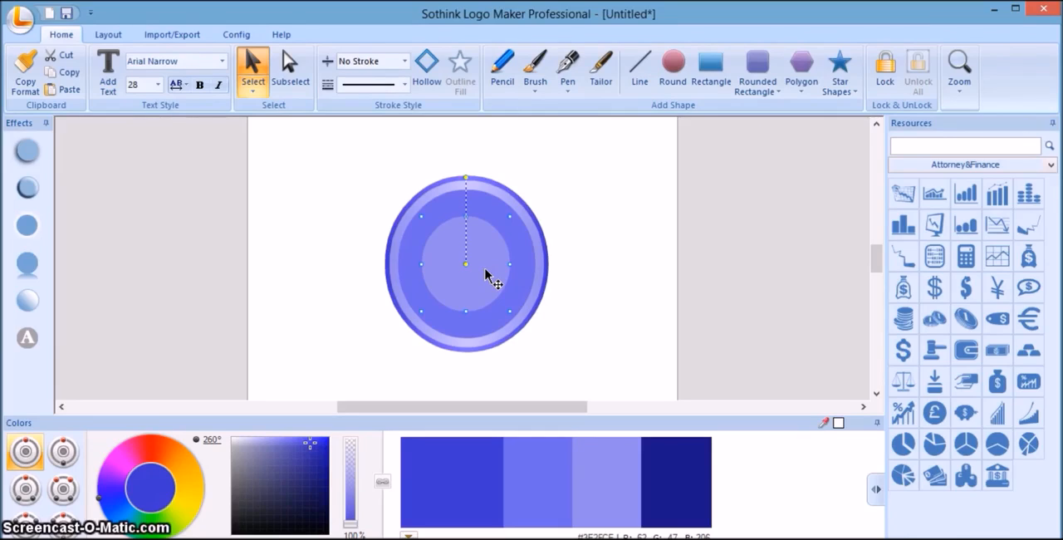
drag(485, 270, 485, 270)
drag(486, 274, 485, 270)
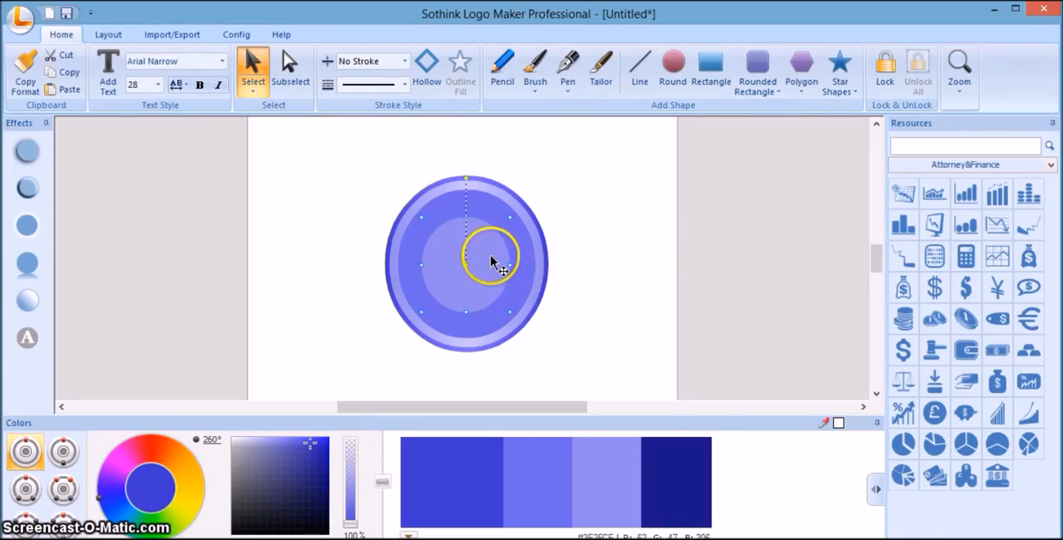
drag(490, 256, 493, 259)
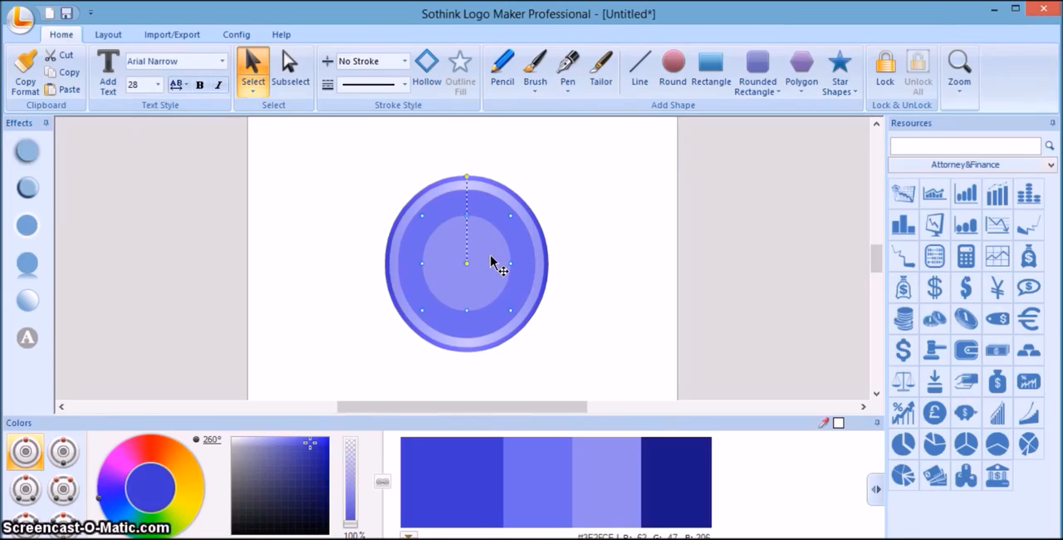
click(504, 271)
click(599, 331)
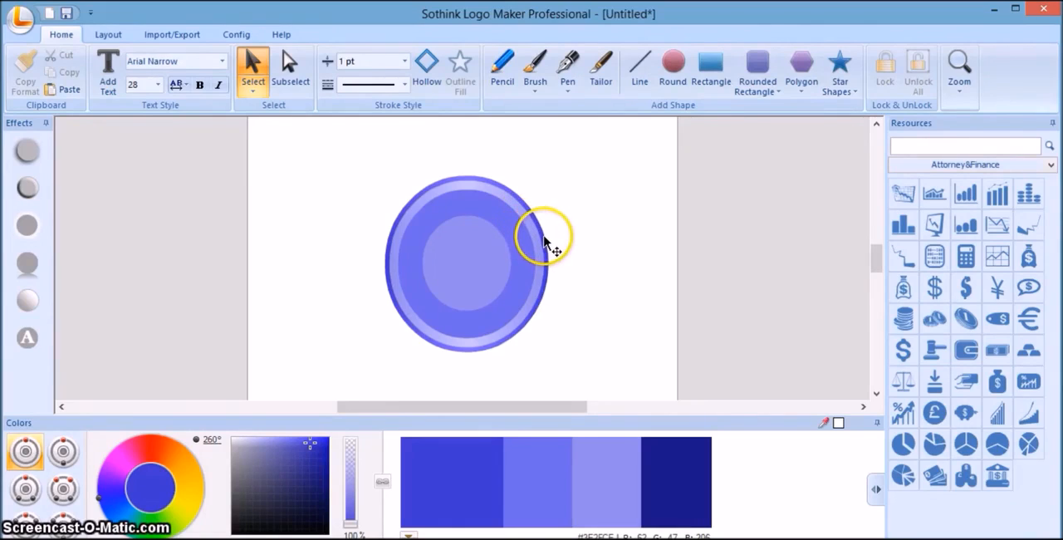
Fill the mid-blue ellipse around the centre circle with white and enlarge it slightly so that the pale rim becomes thinner.
click(545, 240)
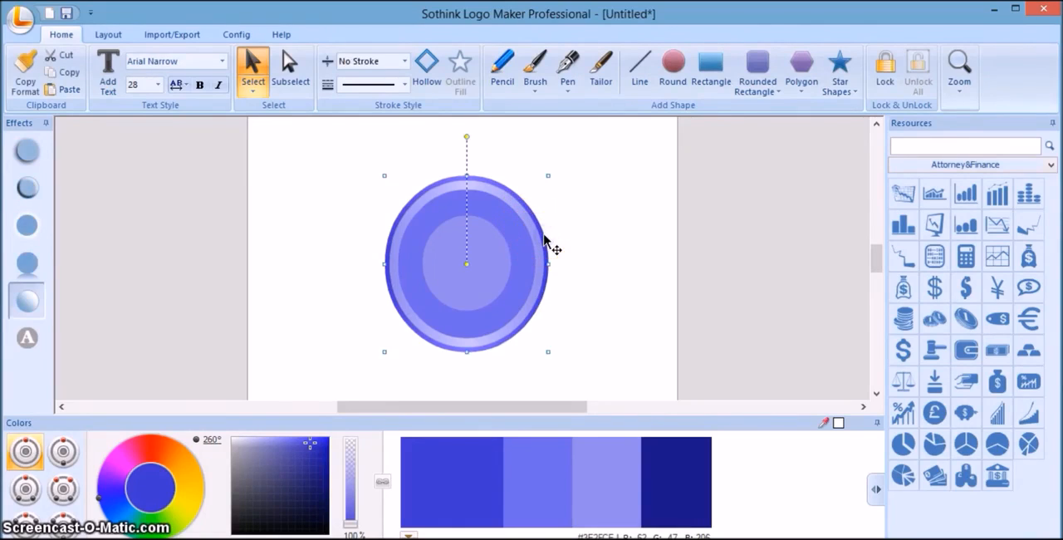
click(570, 244)
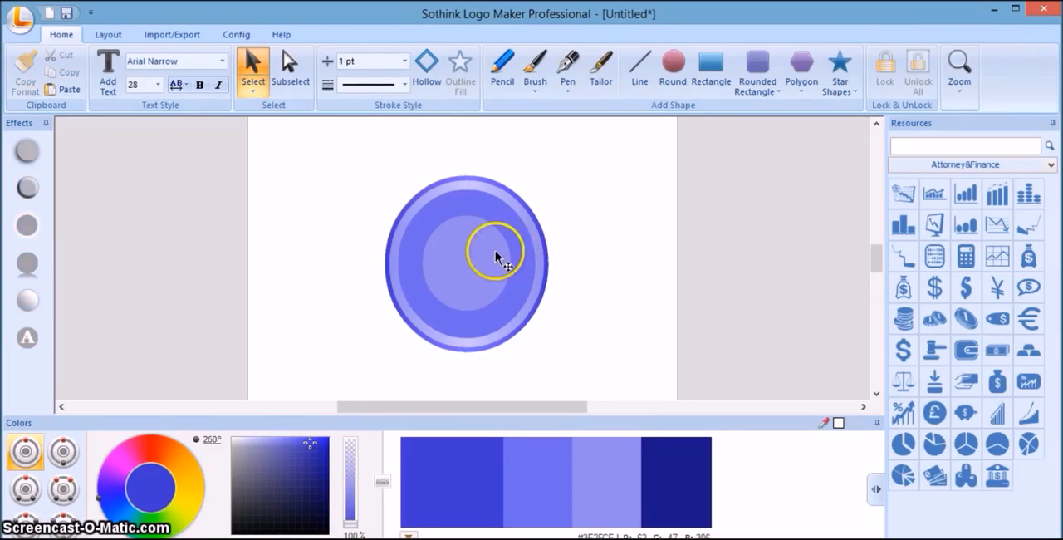
click(526, 249)
click(381, 337)
click(233, 438)
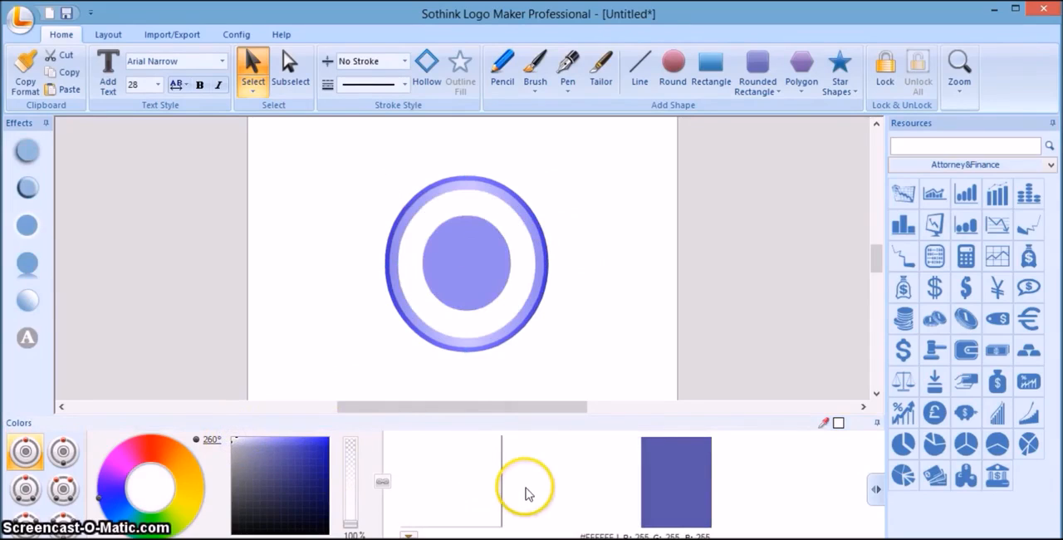
click(595, 260)
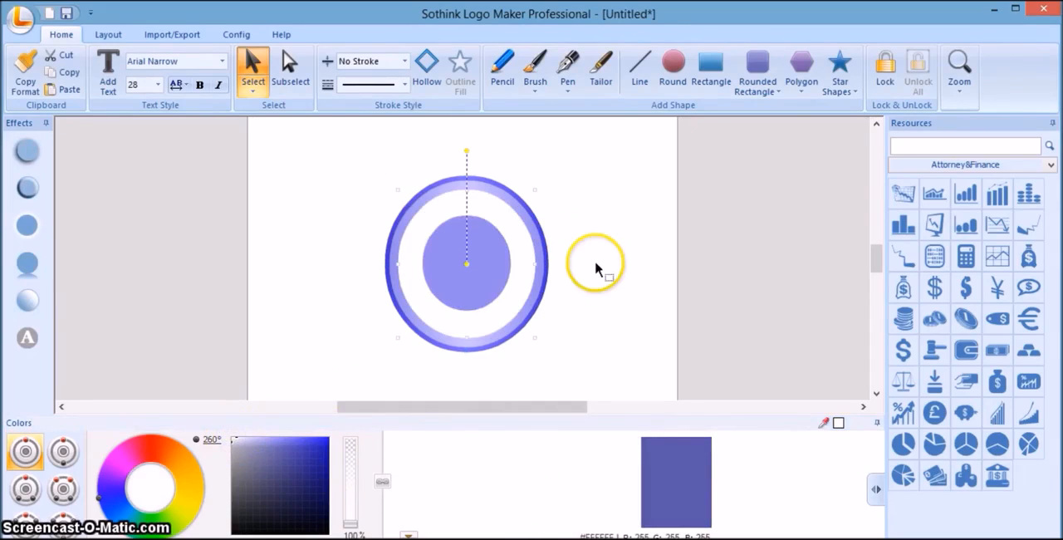
click(523, 240)
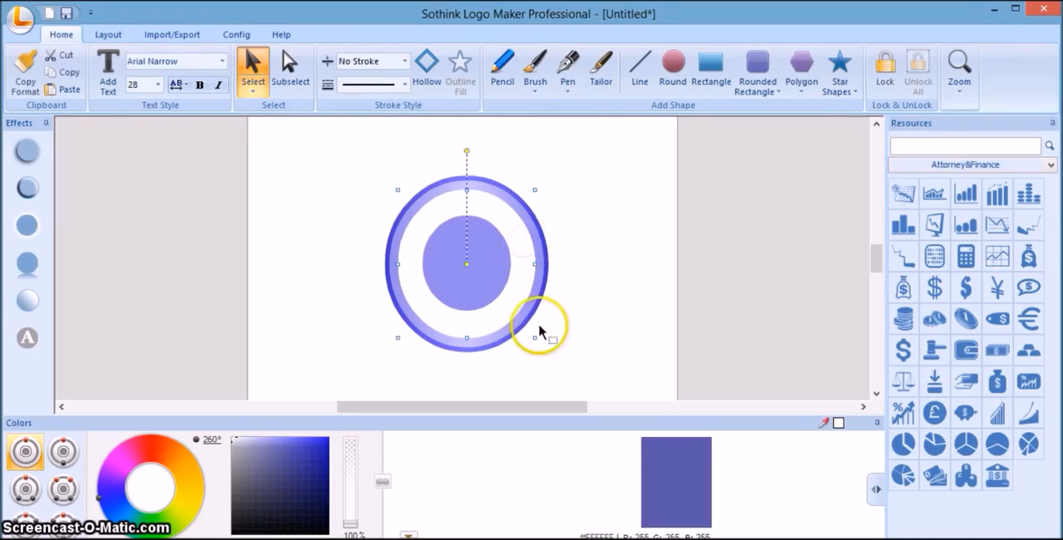
drag(537, 338, 537, 339)
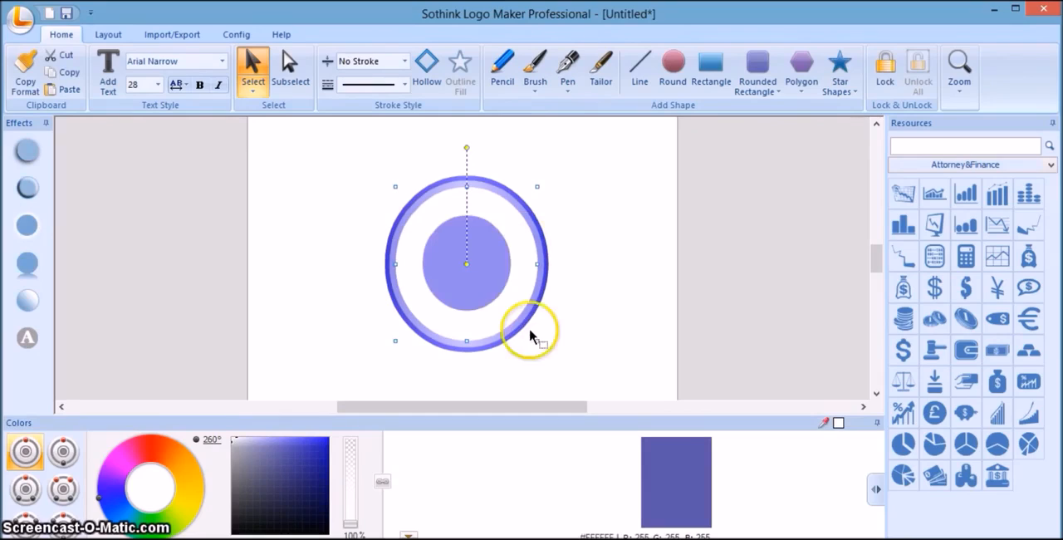
Fill the centre circle with the second shade of a bright blue palette at hue 226° and deselect it.
click(490, 281)
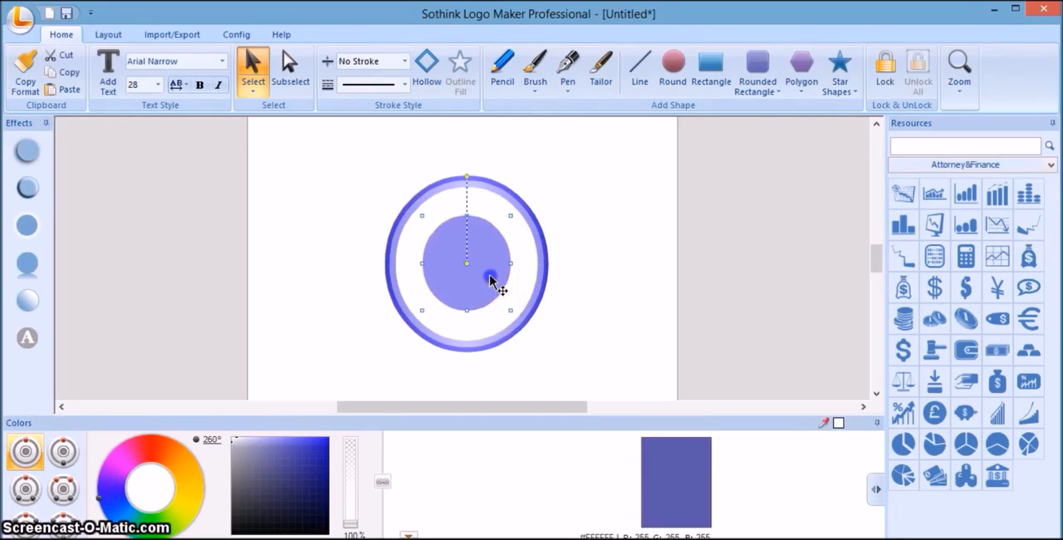
click(115, 524)
click(317, 442)
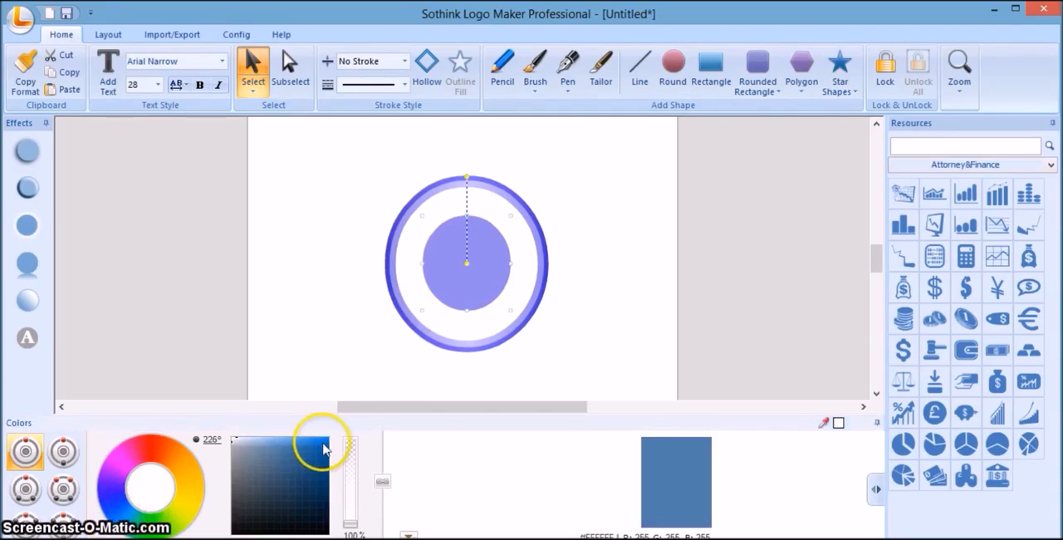
click(402, 456)
click(544, 486)
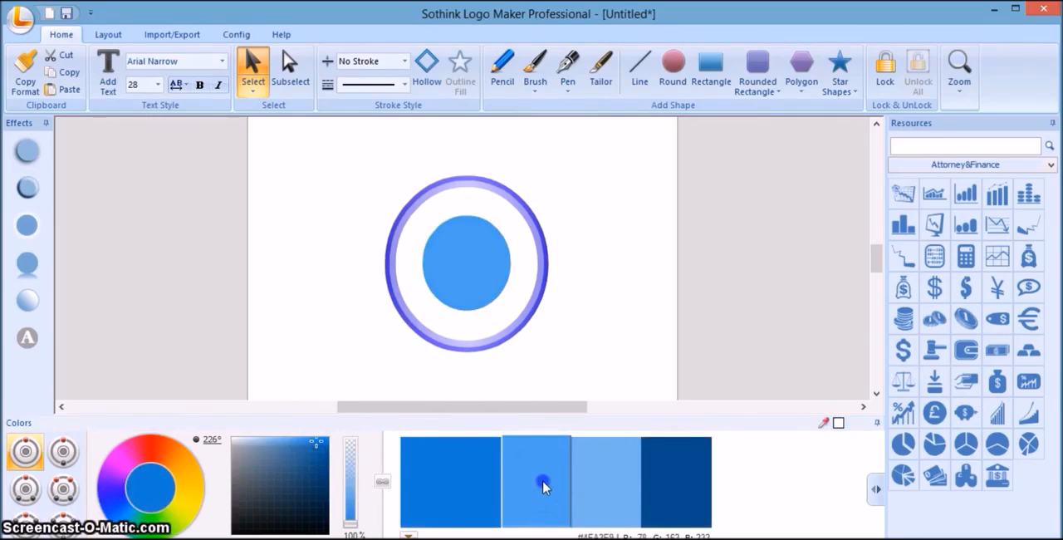
click(577, 309)
Fill the white ellipse with a very pale blue tint (#EEF3F8) at 86% opacity and deselect it.
click(411, 231)
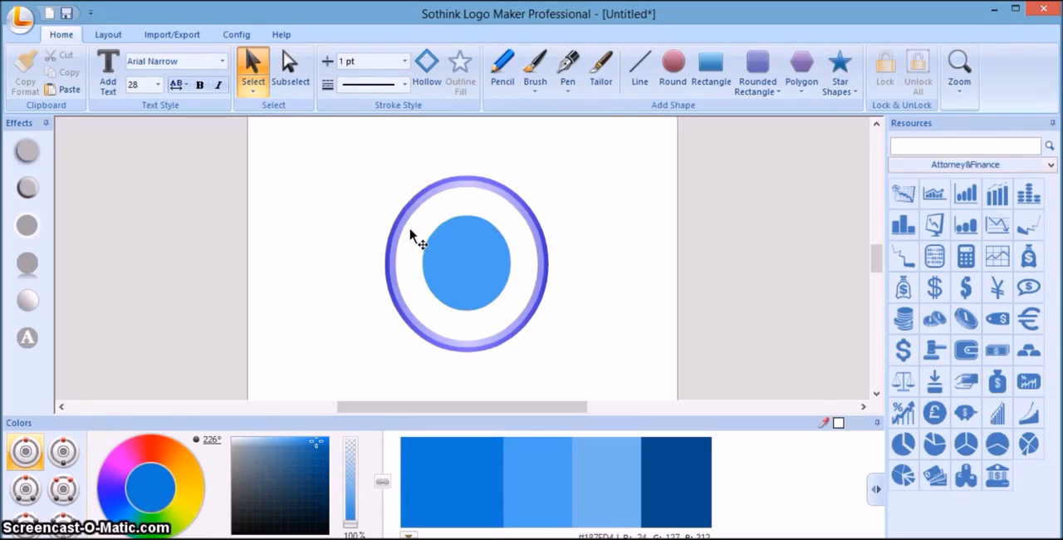
click(408, 232)
click(350, 521)
drag(350, 525, 351, 501)
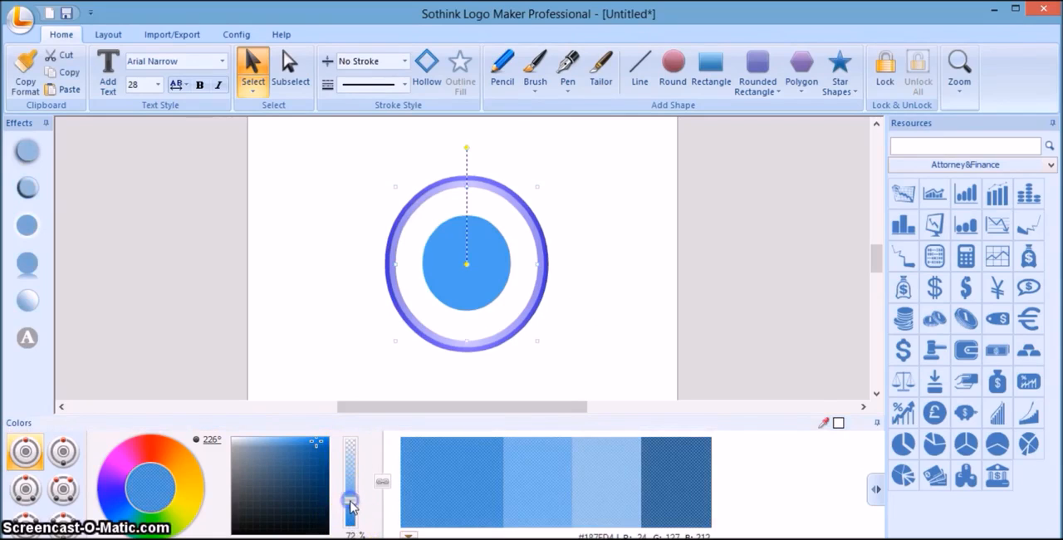
click(242, 442)
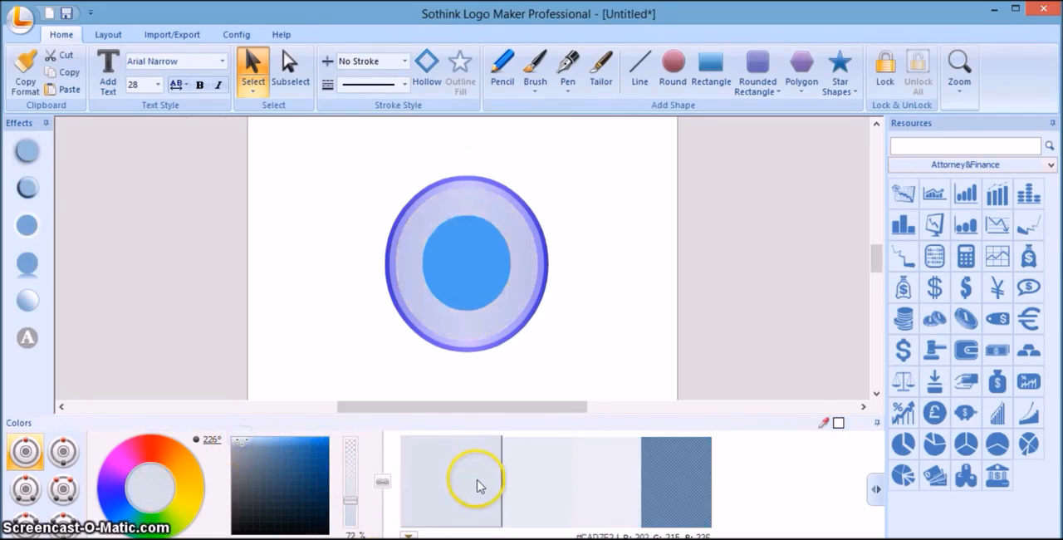
click(518, 478)
drag(353, 499, 356, 513)
click(241, 437)
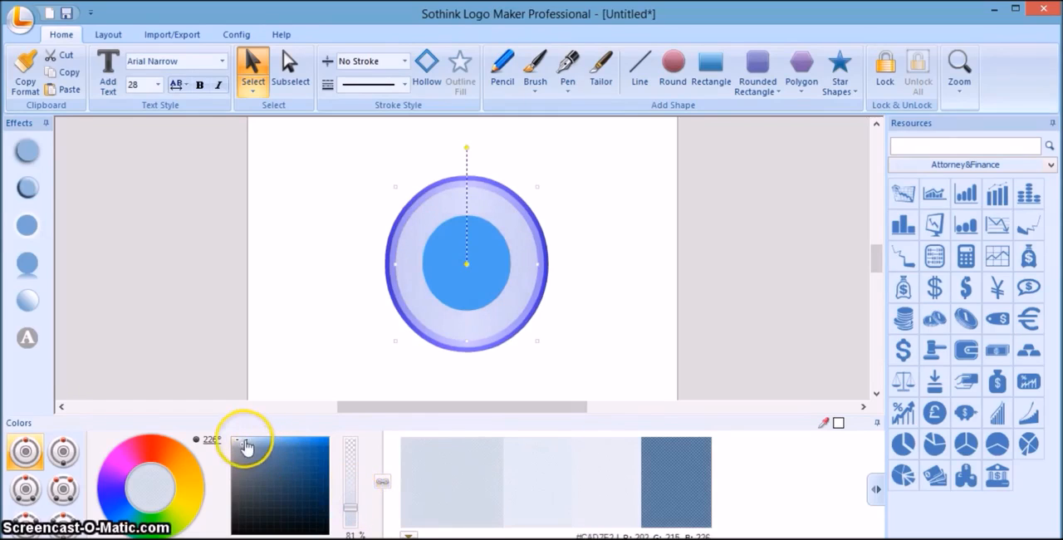
click(410, 471)
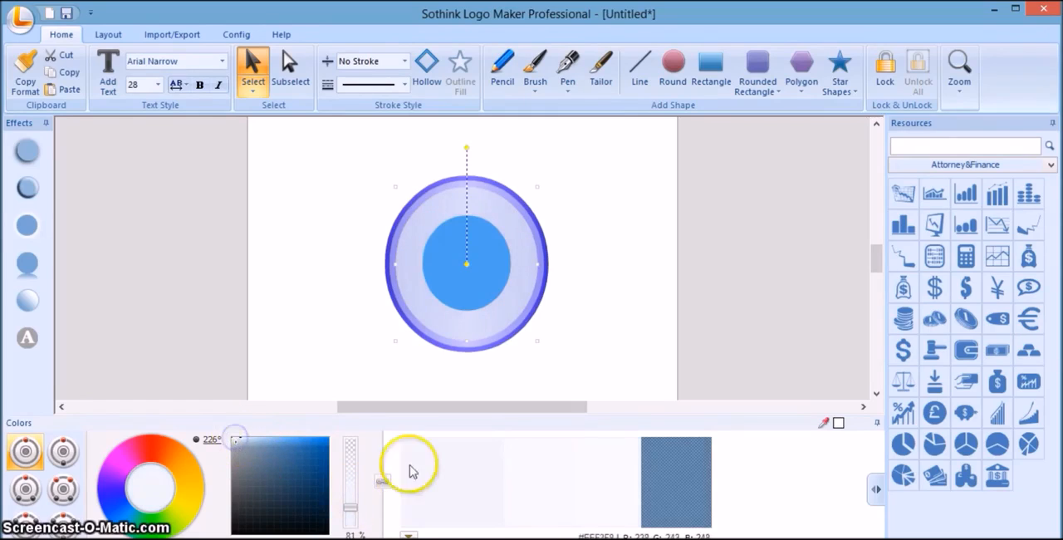
click(481, 475)
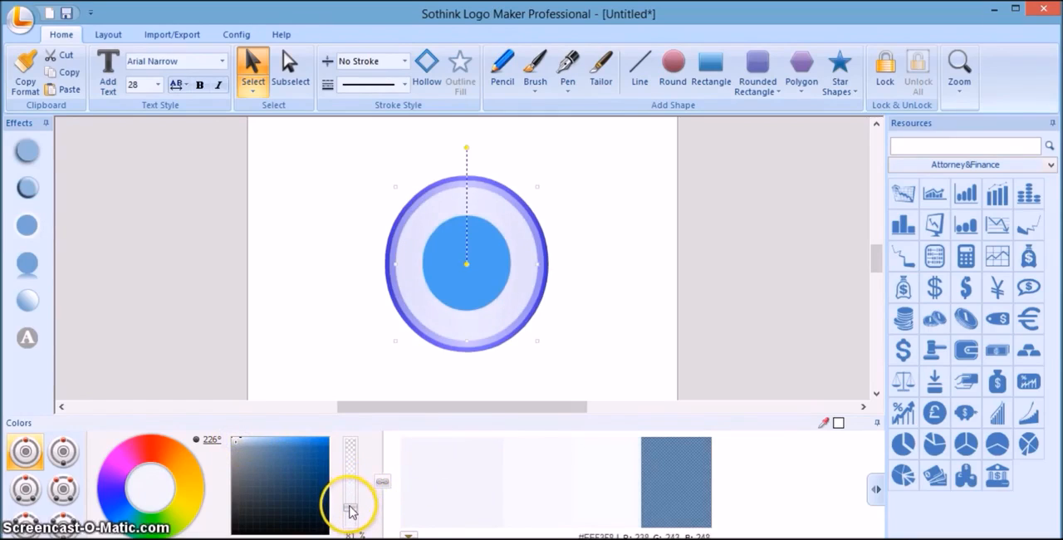
drag(352, 511, 354, 513)
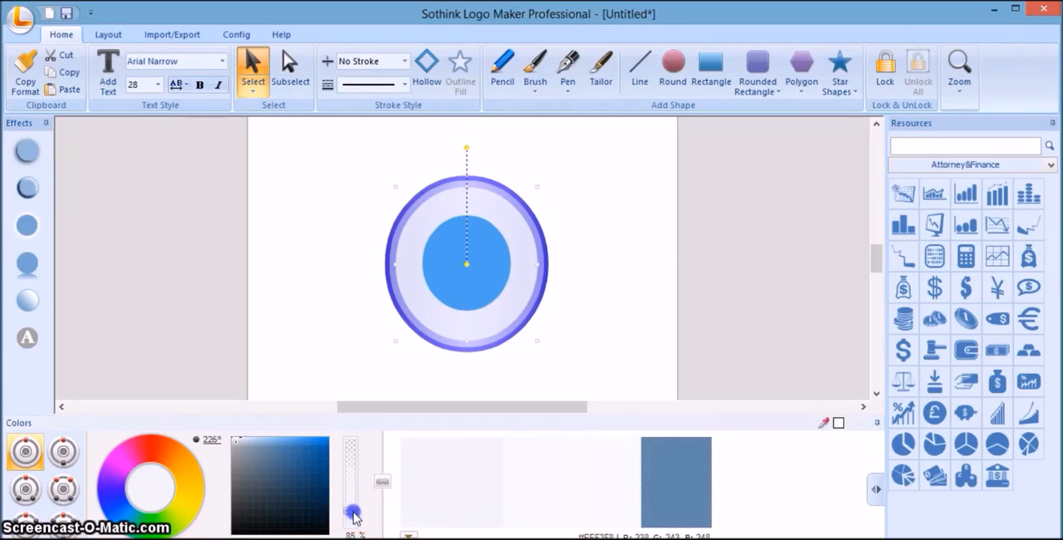
click(470, 490)
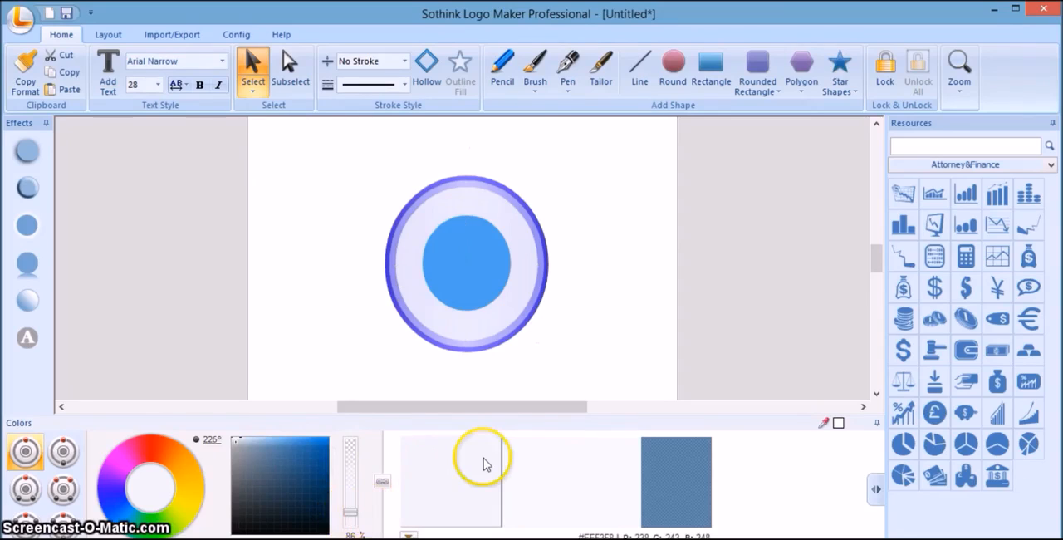
click(585, 306)
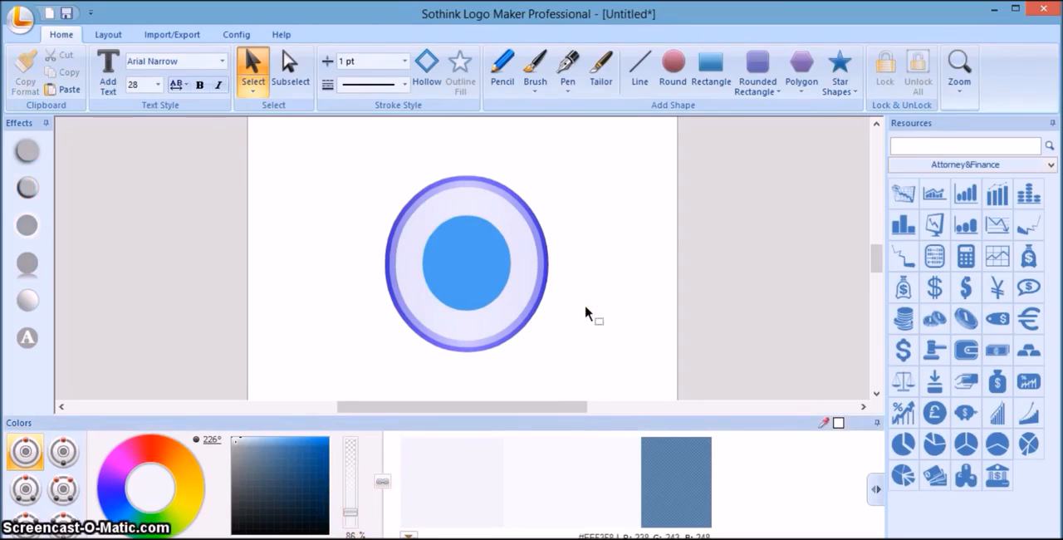
click(495, 276)
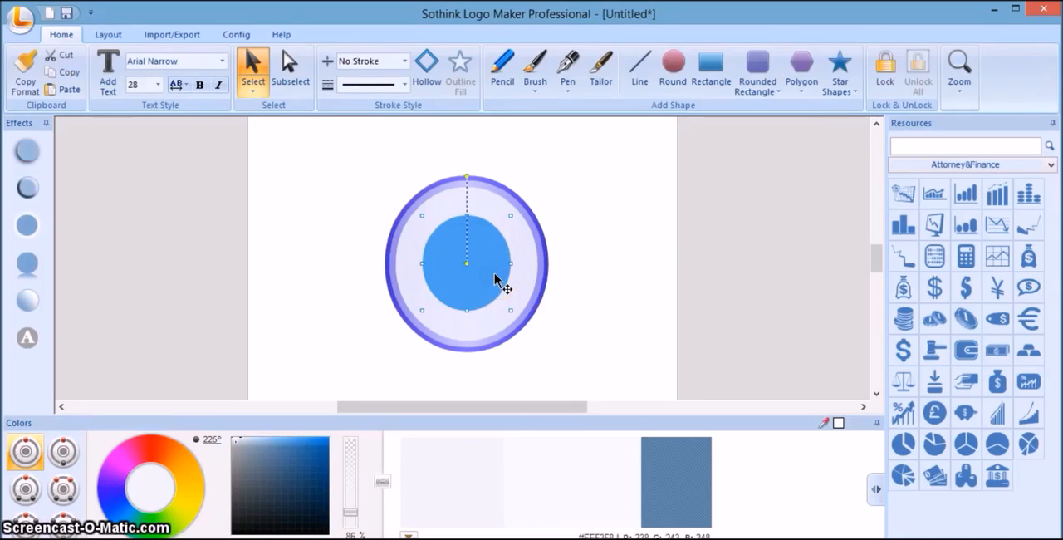
click(495, 278)
drag(495, 275, 494, 273)
click(581, 308)
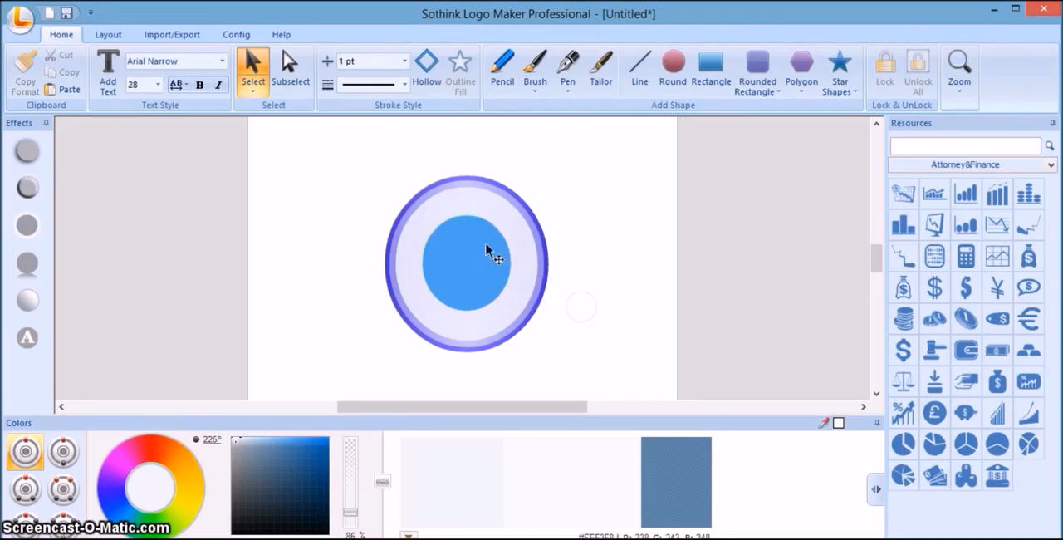
Add the text "POWERTRON" and place it across the upper part of the badge, above the blue centre circle.
click(108, 73)
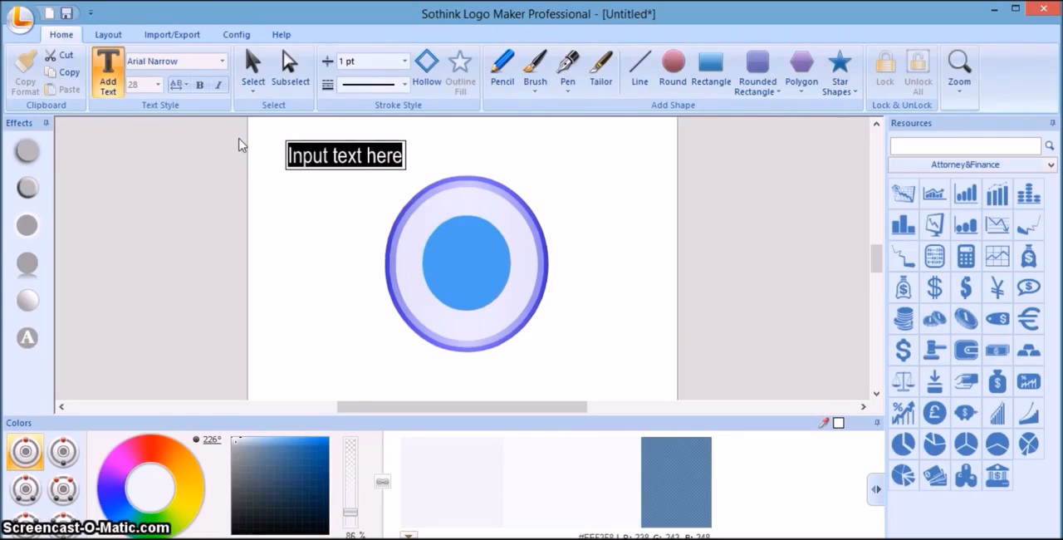
text(POWER)
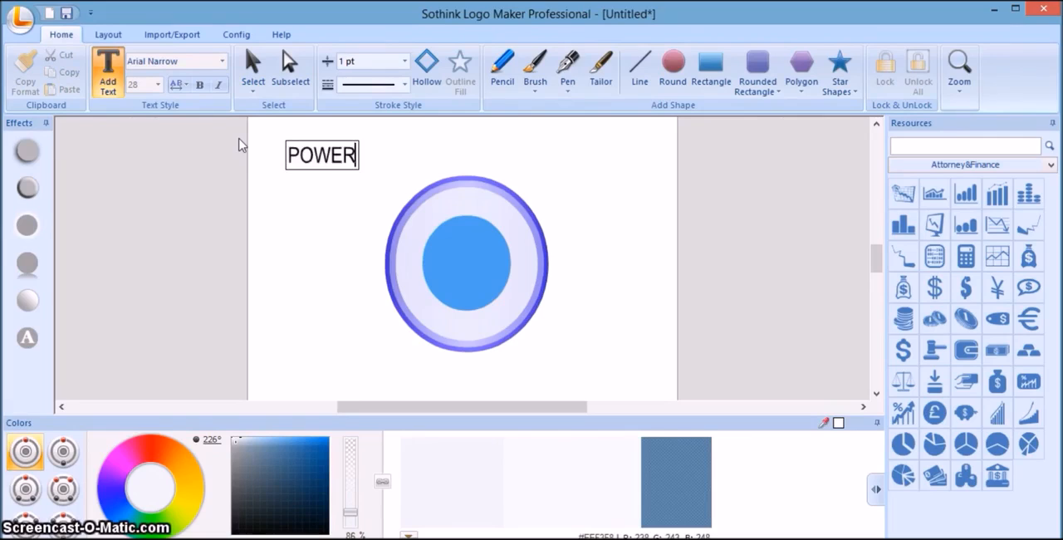
text(TRON)
click(329, 187)
click(387, 173)
mouse_move(391, 163)
mouse_down()
mouse_move(515, 200)
mouse_move(507, 212)
mouse_up()
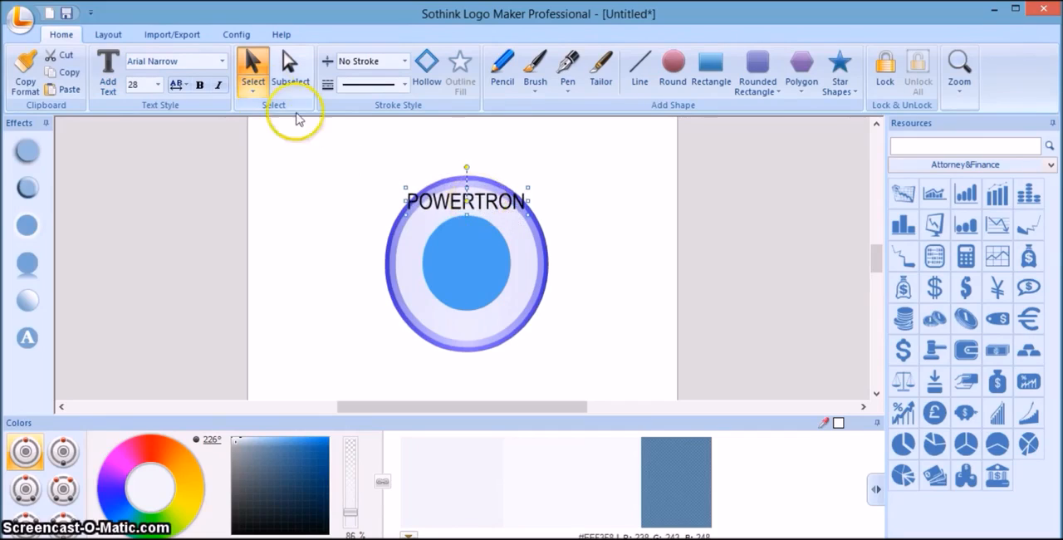
Set the font of the POWERTRON text to Calibri.
click(222, 65)
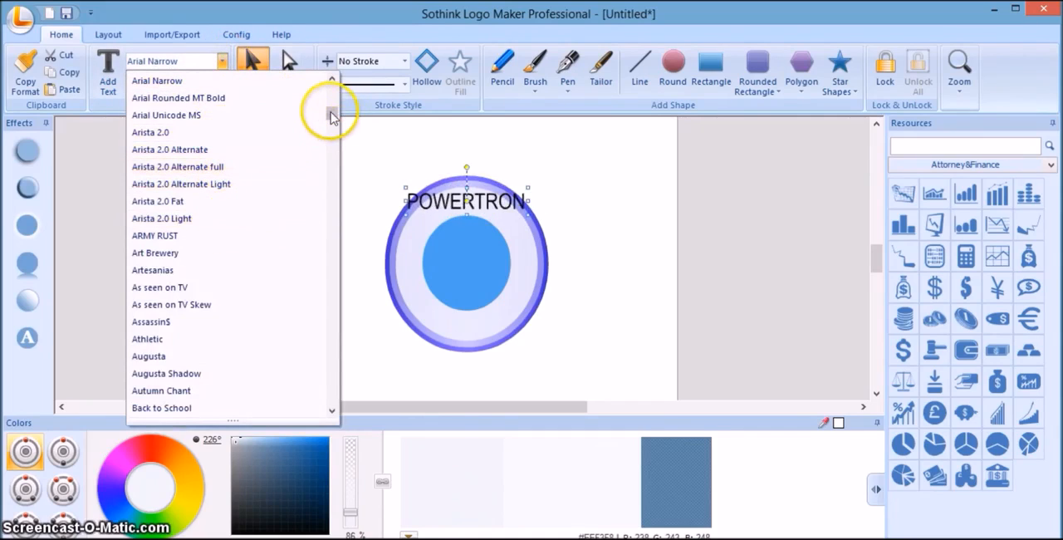
drag(332, 116, 334, 130)
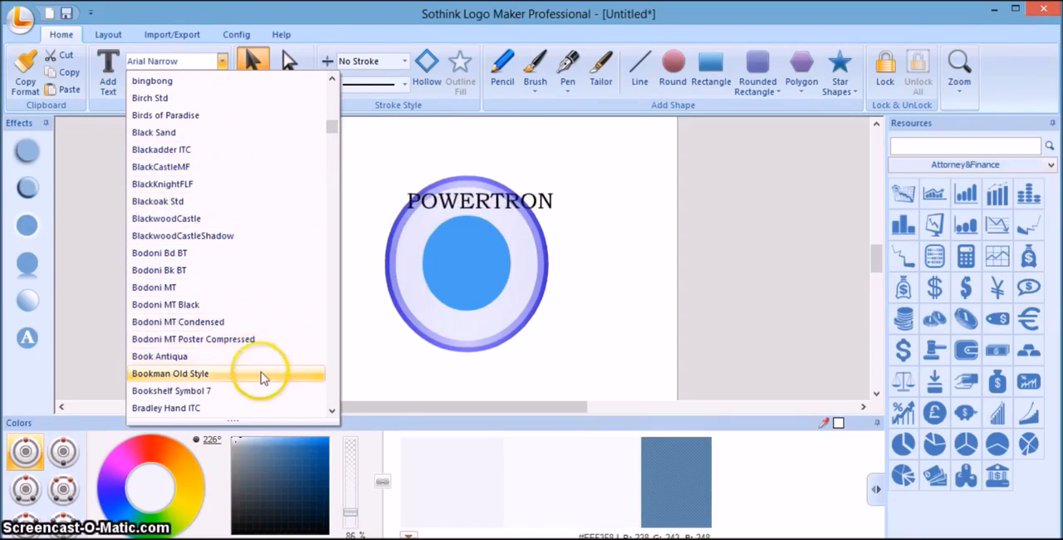
click(335, 403)
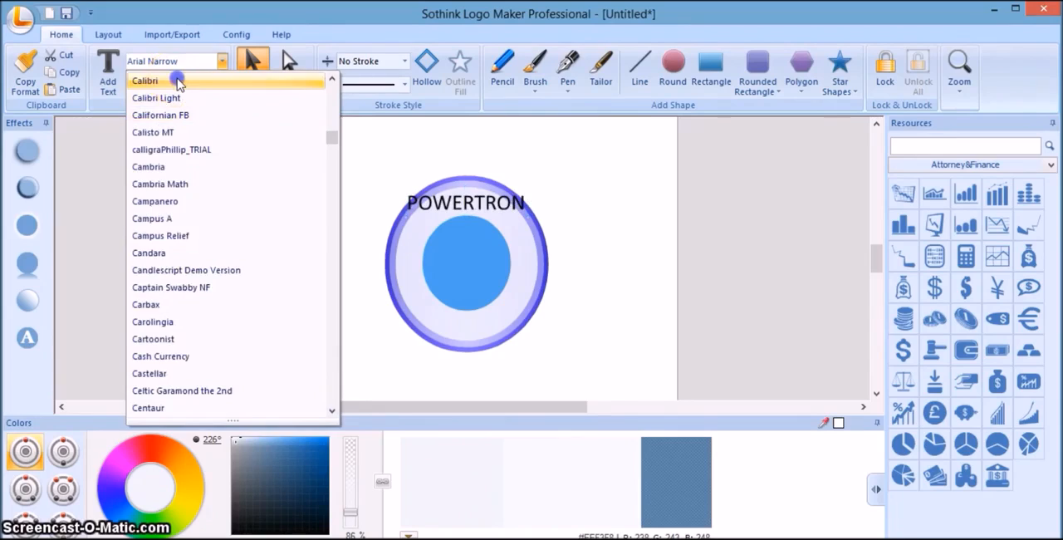
click(178, 81)
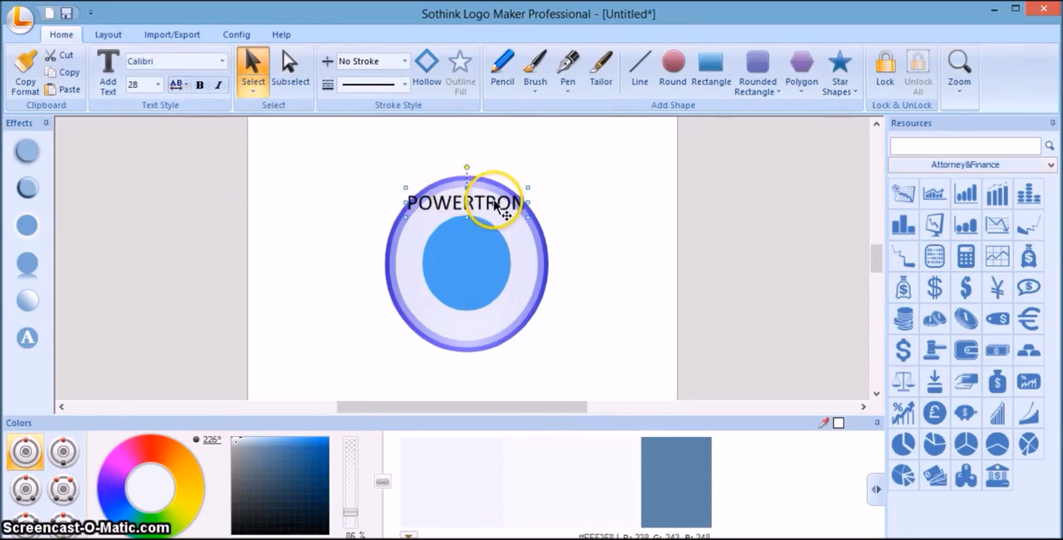
Nudge the POWERTRON text slightly down and sideways within the upper part of the badge's ring.
drag(493, 200, 497, 205)
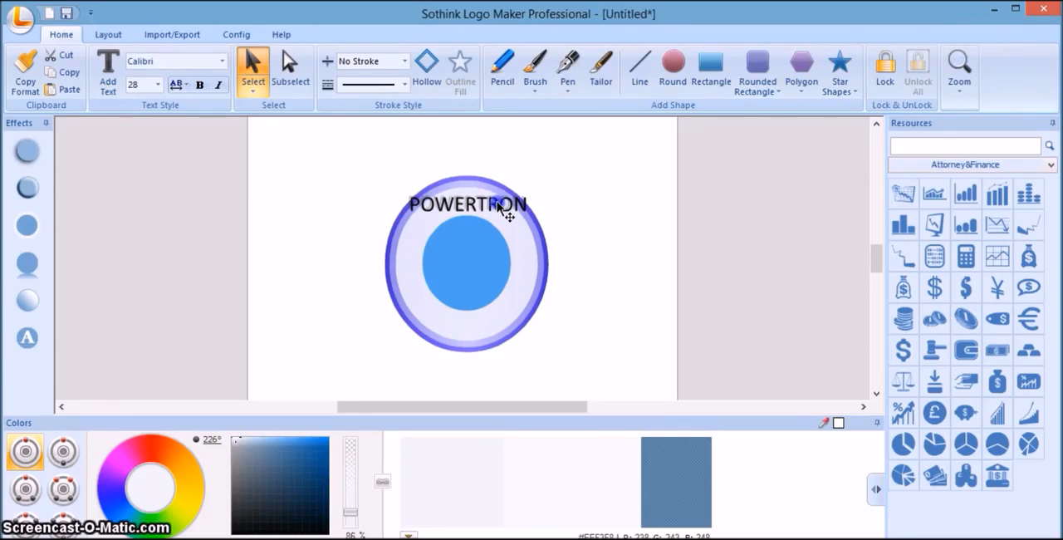
drag(499, 205, 499, 204)
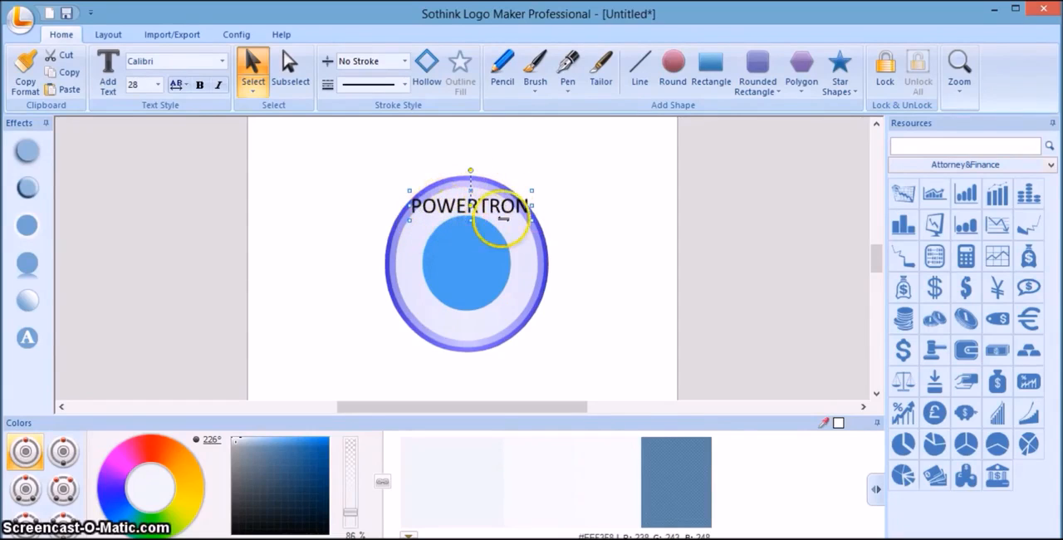
Look through the effect galleries and preview the available text shape effects on the POWERTRON text.
click(28, 338)
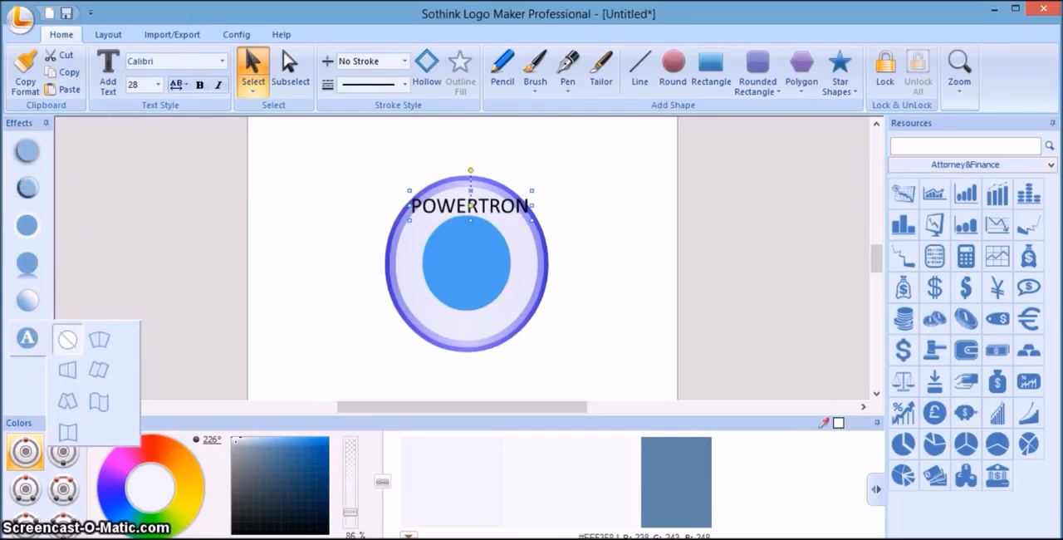
click(191, 269)
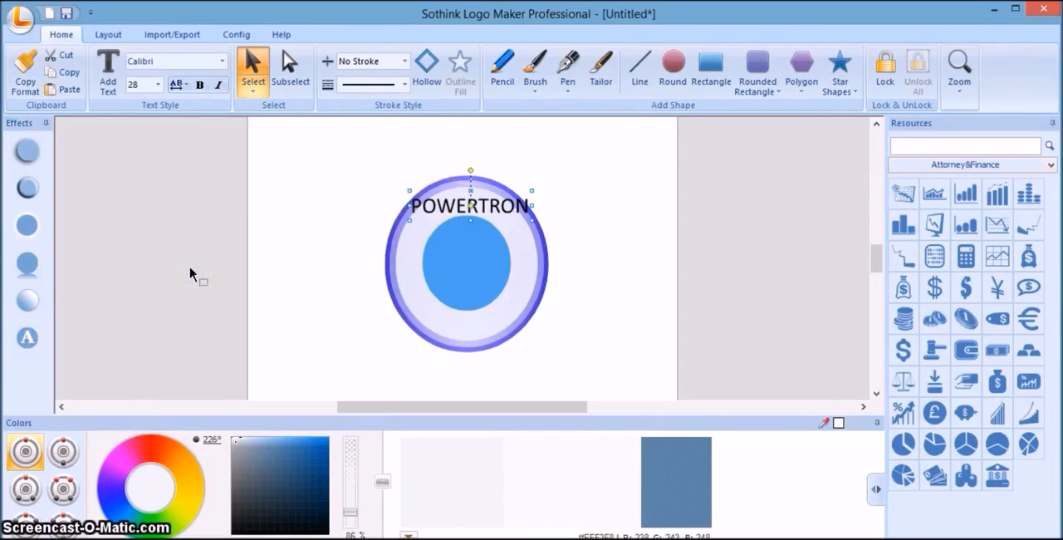
click(27, 151)
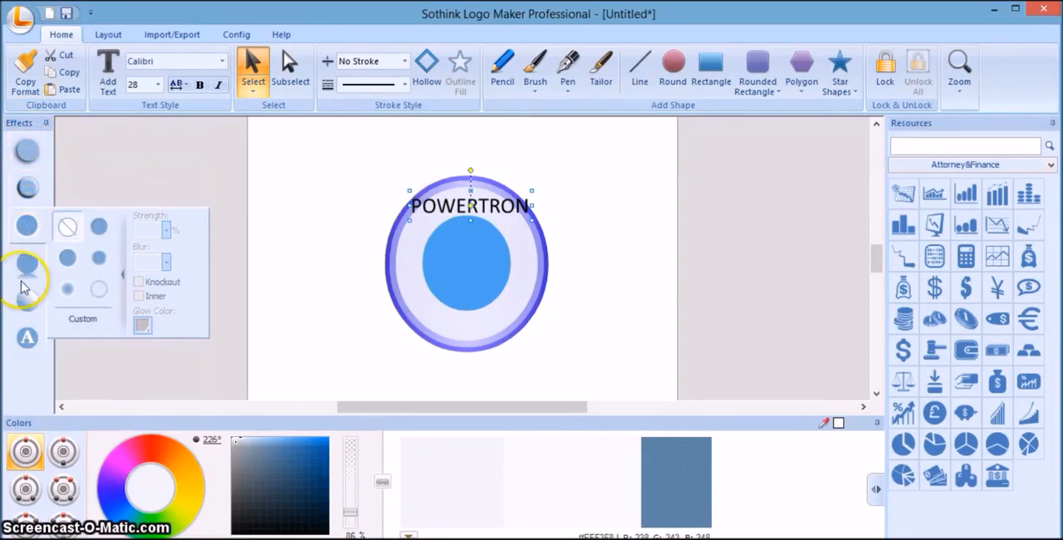
mouse_move(23, 303)
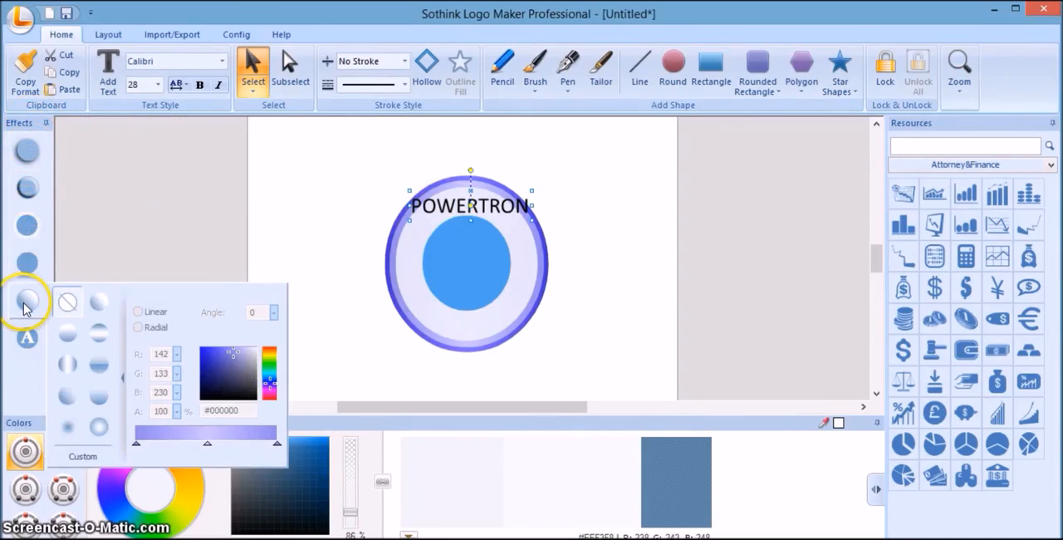
mouse_move(27, 339)
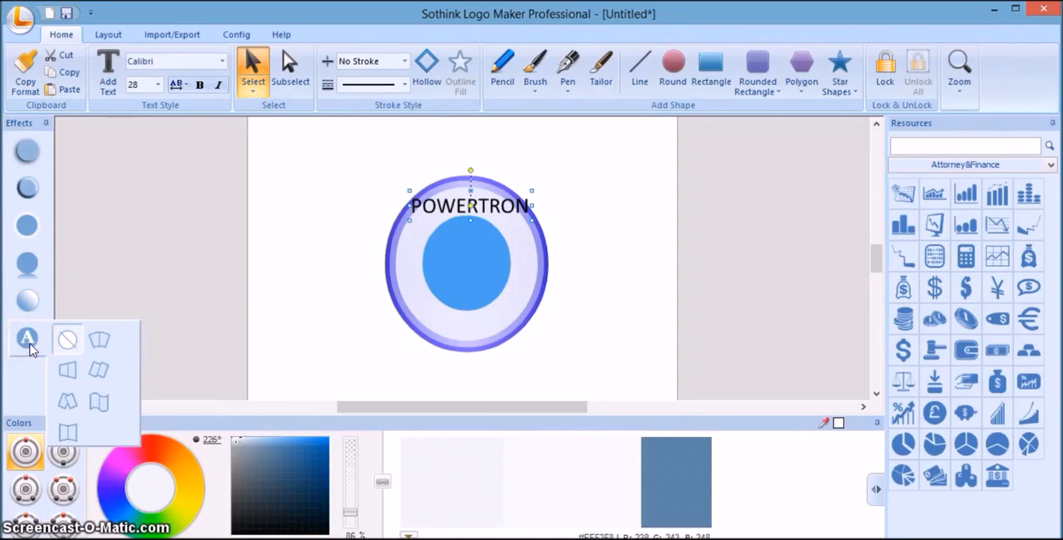
click(98, 342)
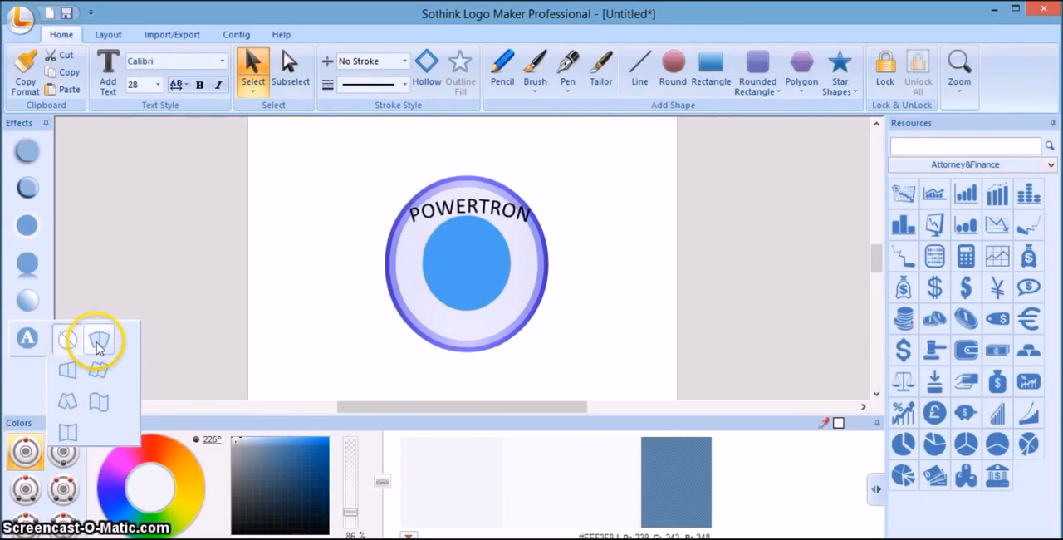
click(98, 371)
click(79, 365)
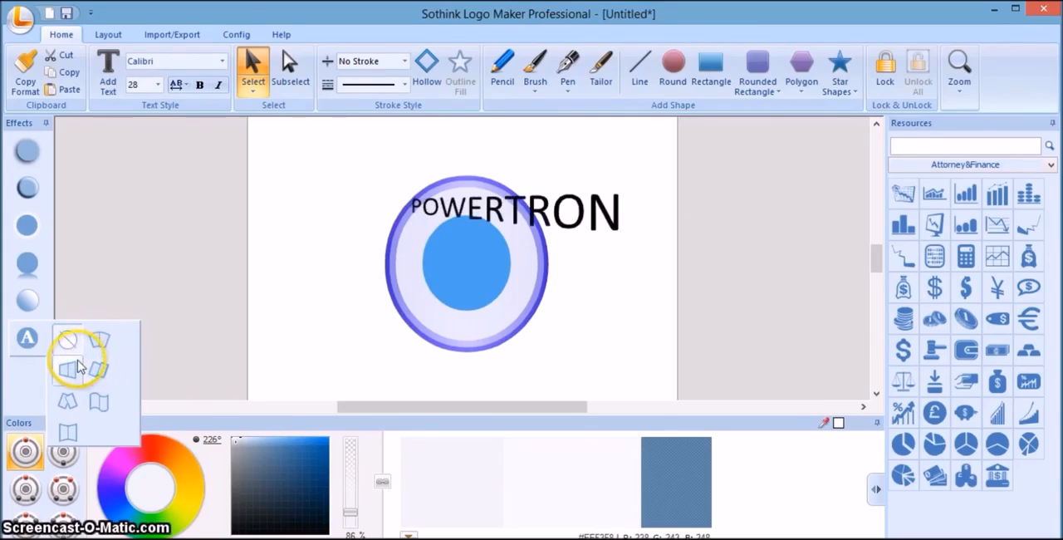
click(73, 402)
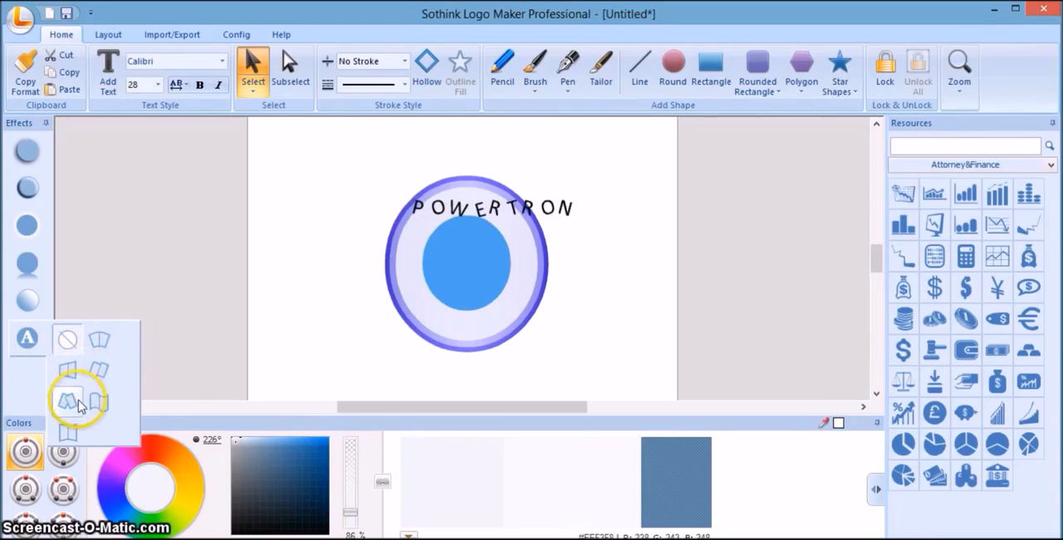
click(98, 404)
click(79, 426)
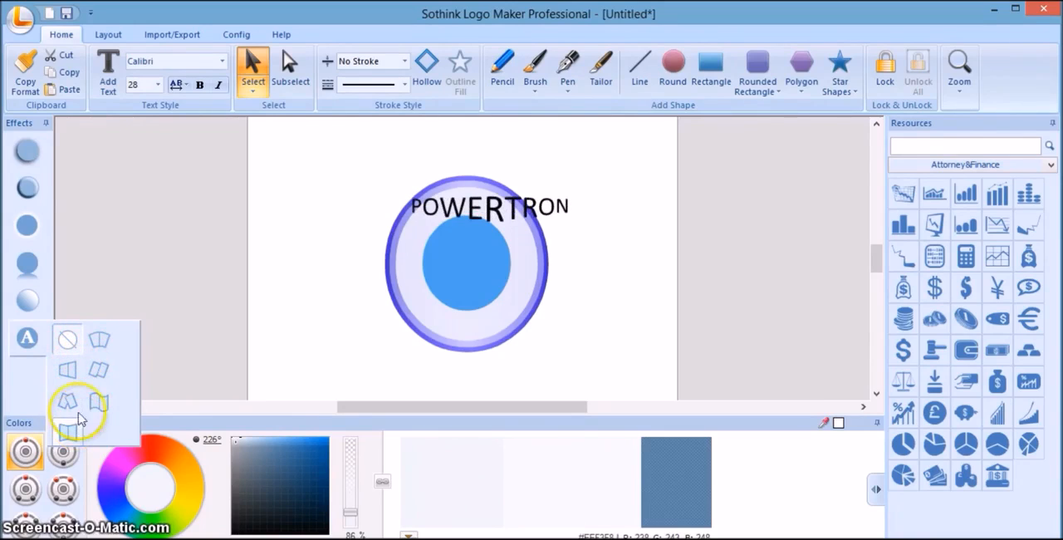
Apply the arched bend text effect to POWERTRON, trying the Reverse option and leaving it off.
click(98, 339)
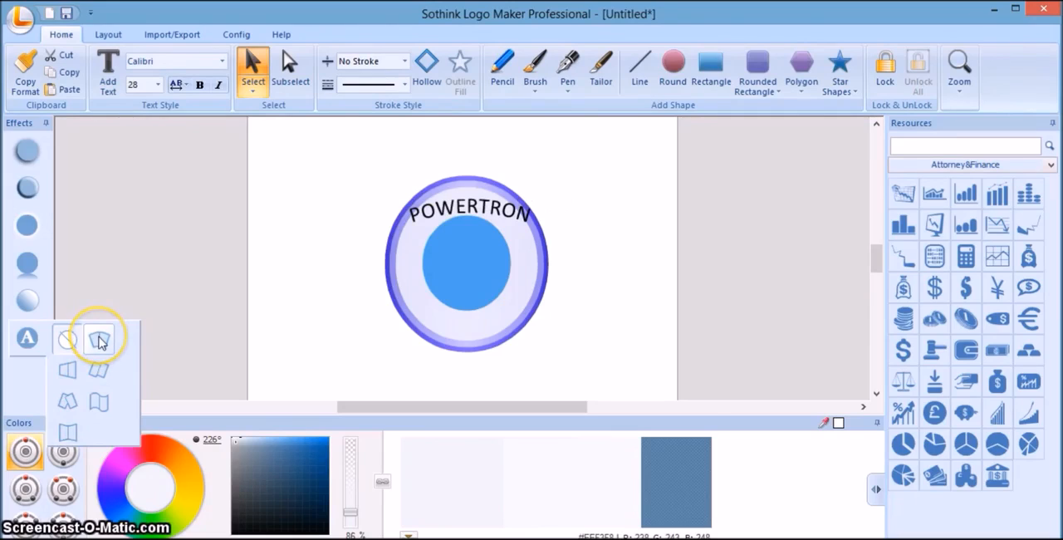
click(97, 347)
click(87, 406)
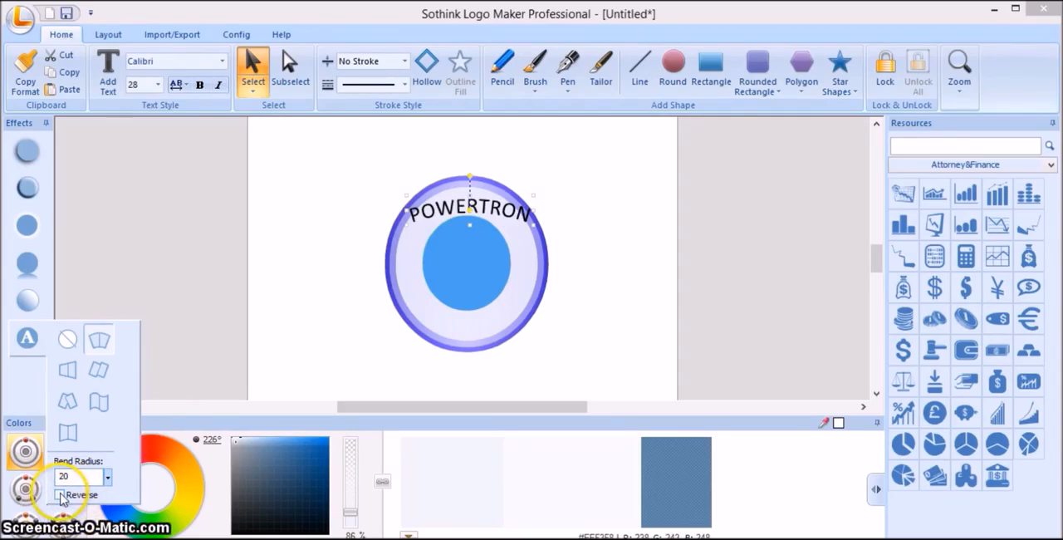
click(59, 495)
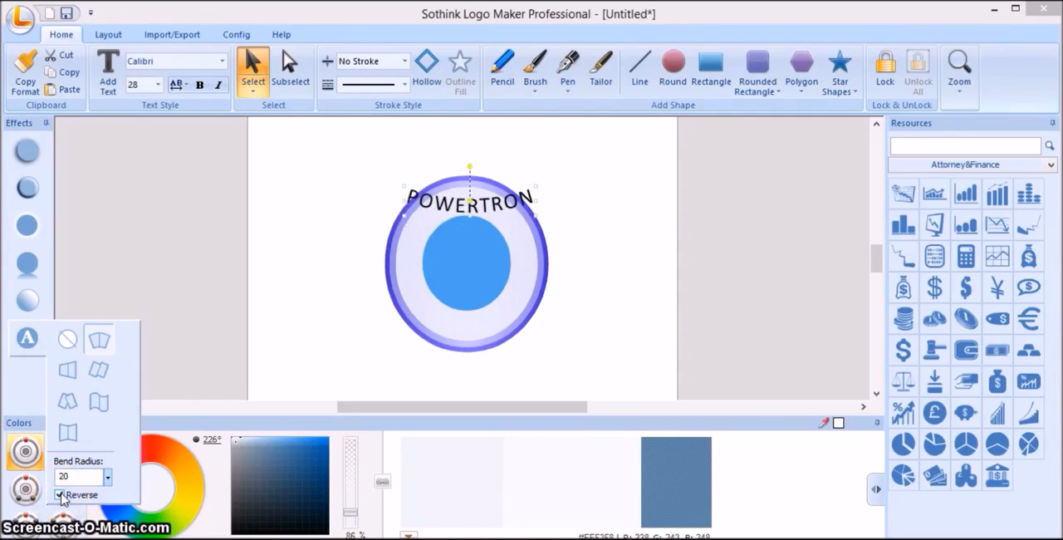
click(59, 495)
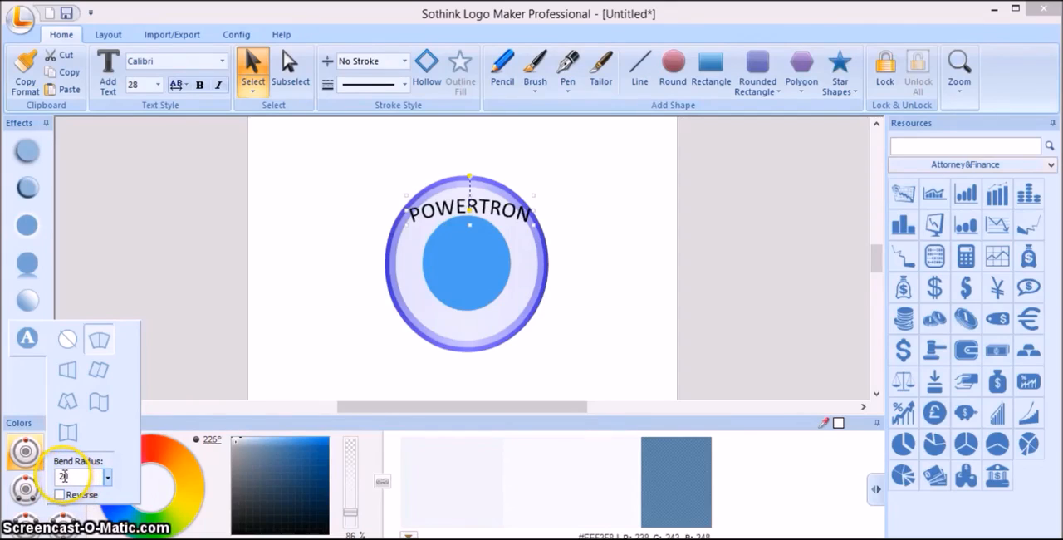
Set the bend radius of the POWERTRON text to 81 and shift the text up to centre it over the circle.
double_click(63, 476)
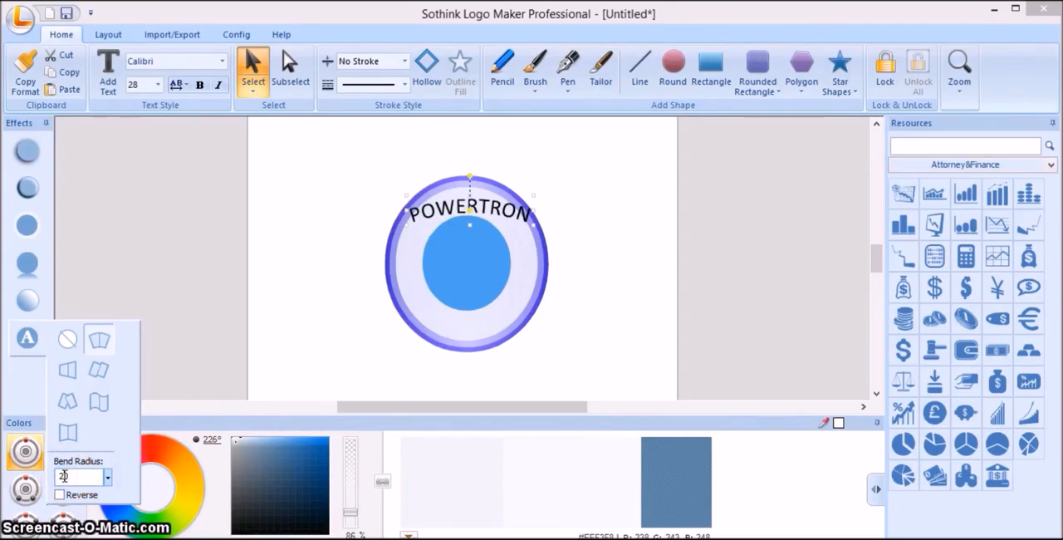
text(1)
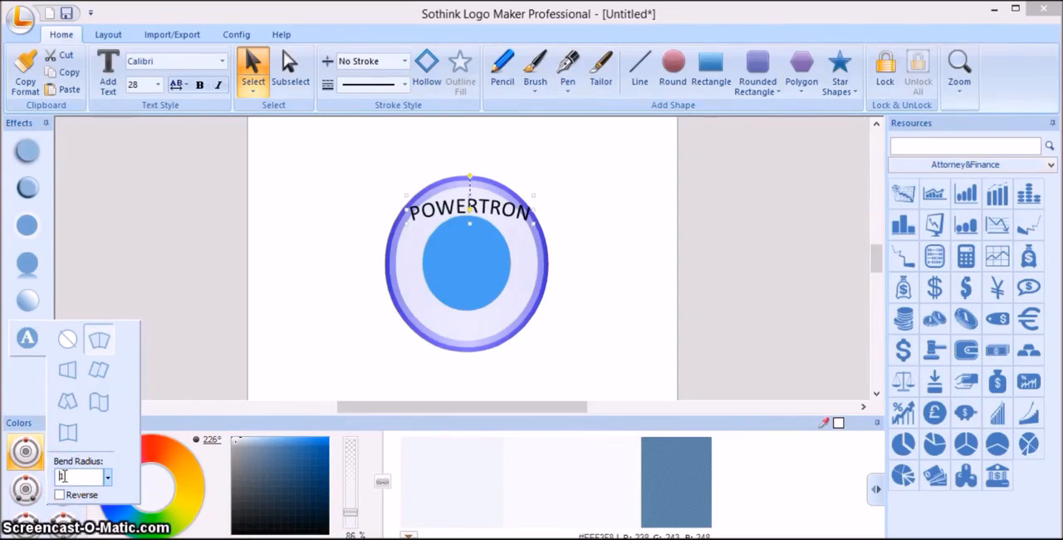
text(6)
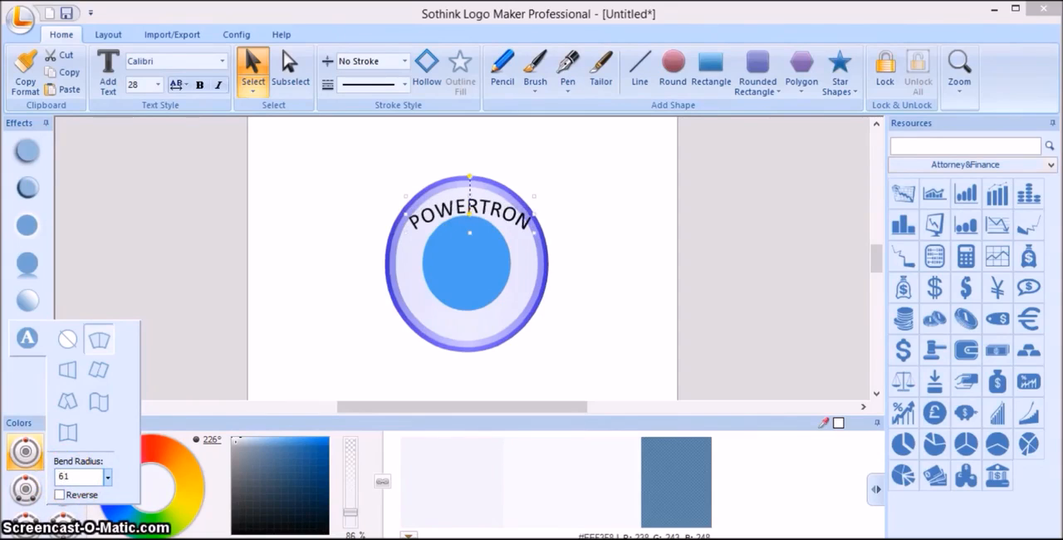
key(BackSpace)
text(8)
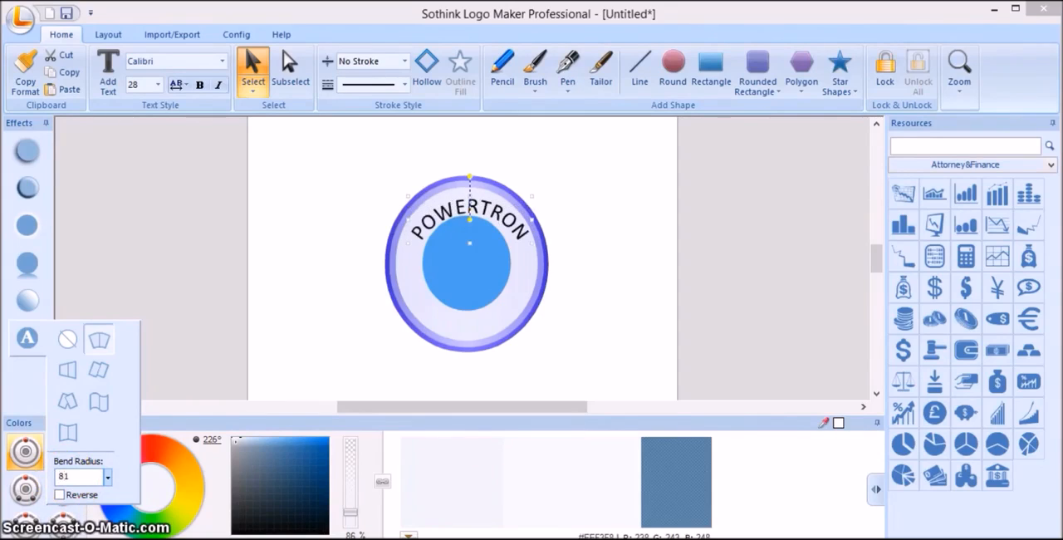
click(512, 220)
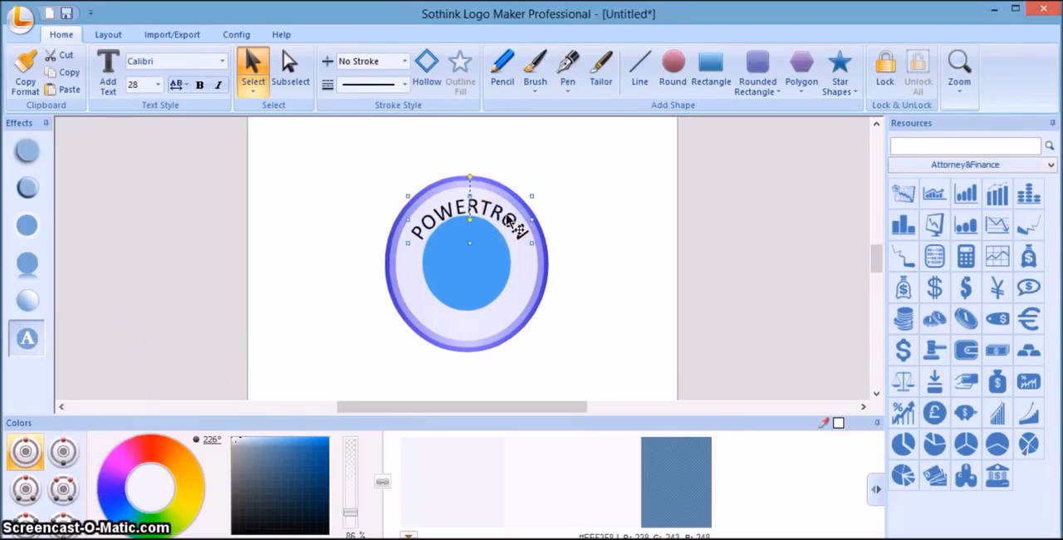
drag(508, 218, 504, 211)
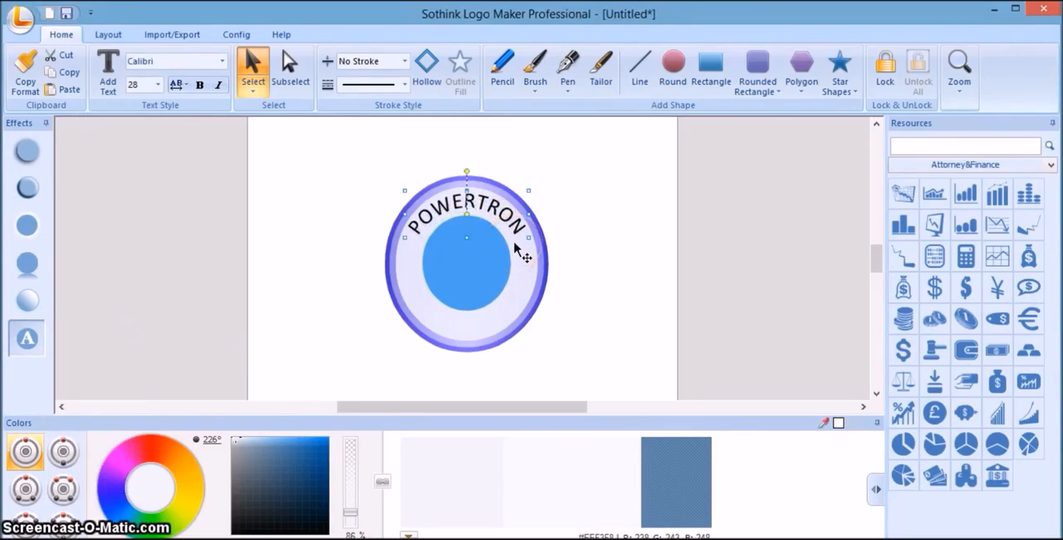
Refine the bend radius of the POWERTRON text to 85, trying 88 and 86 first.
click(36, 348)
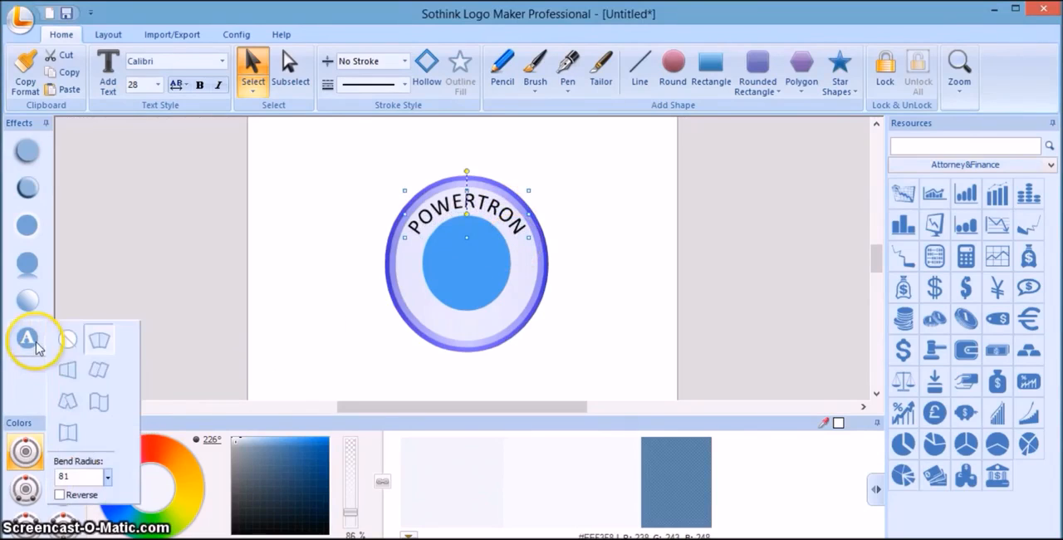
click(73, 476)
key(BackSpace)
text(8)
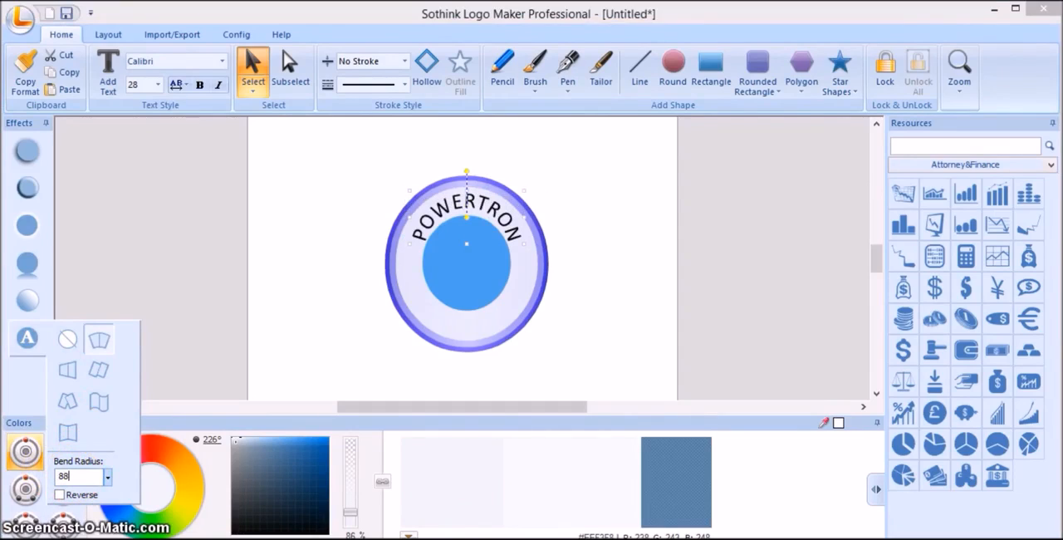
key(BackSpace)
text(6)
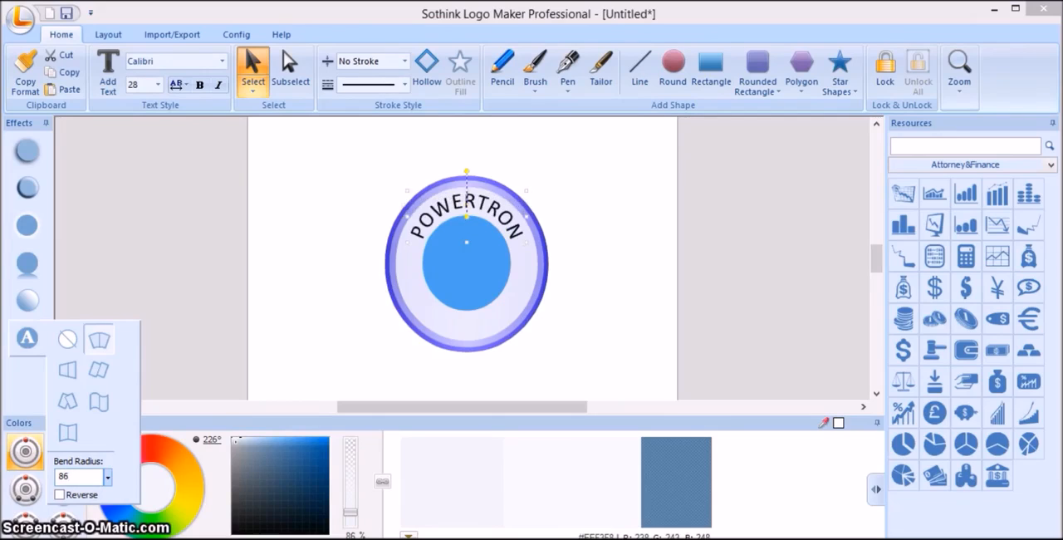
key(BackSpace)
text(5)
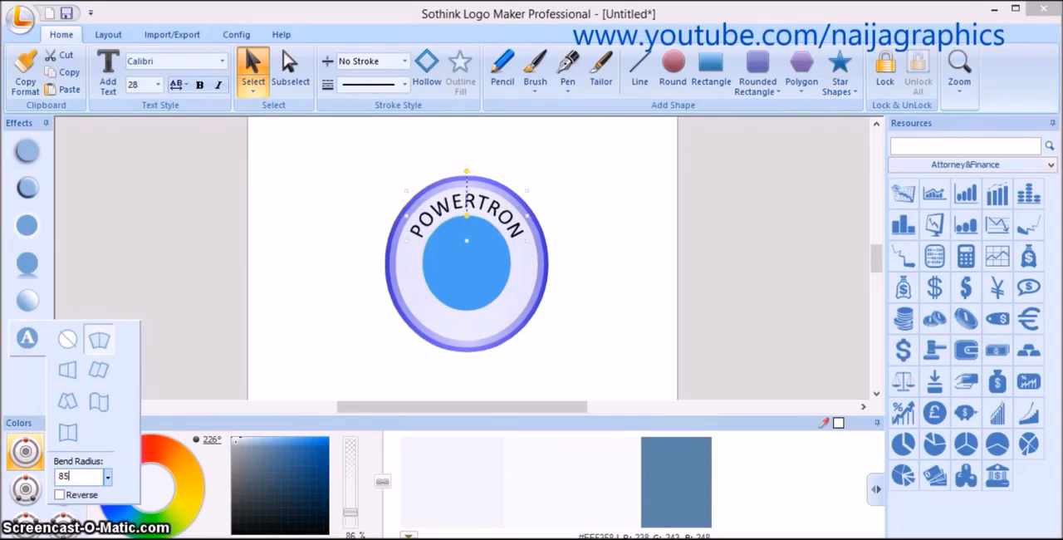
Move the curved POWERTRON text slightly down within the ring and deselect it.
click(515, 228)
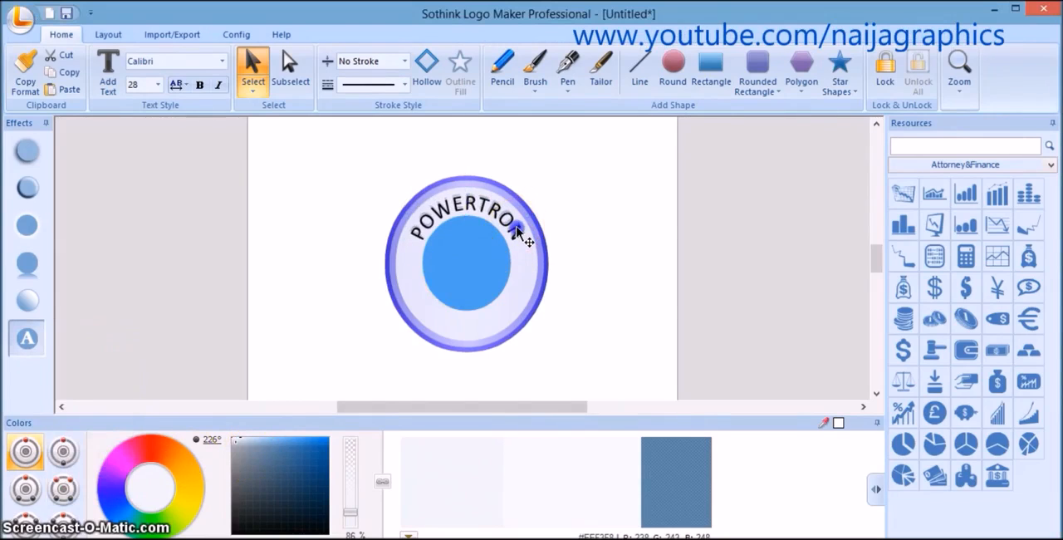
click(515, 229)
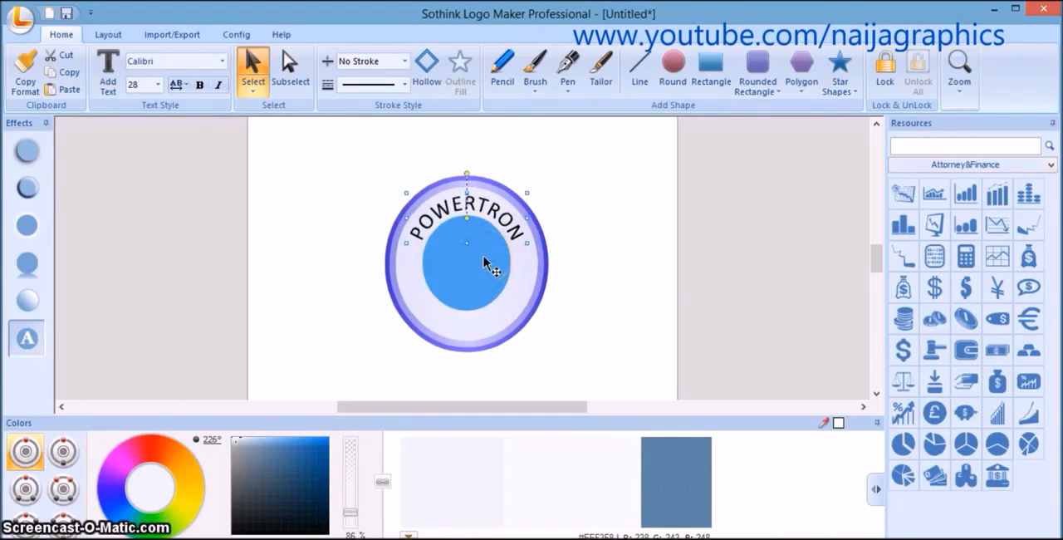
click(576, 244)
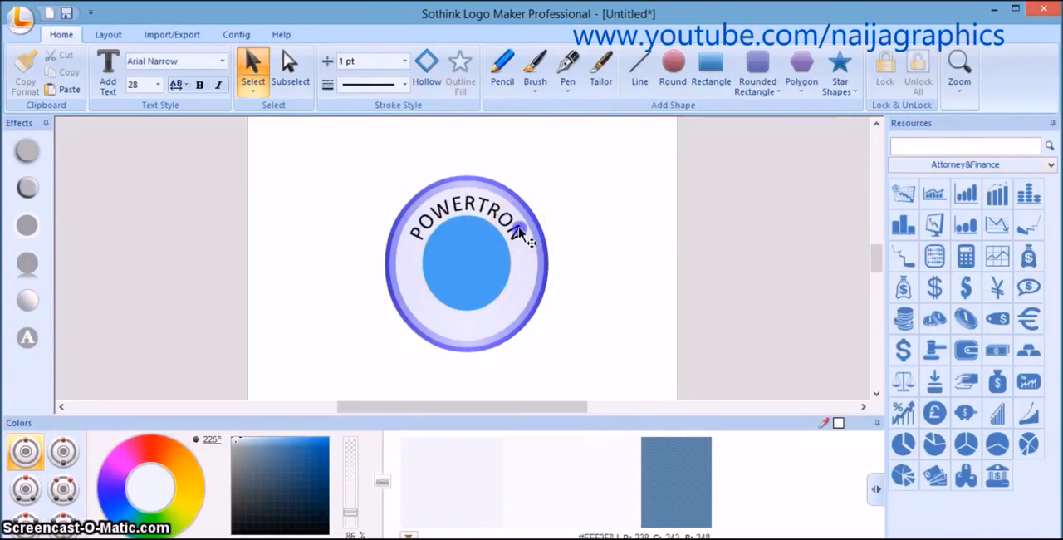
click(521, 234)
click(610, 259)
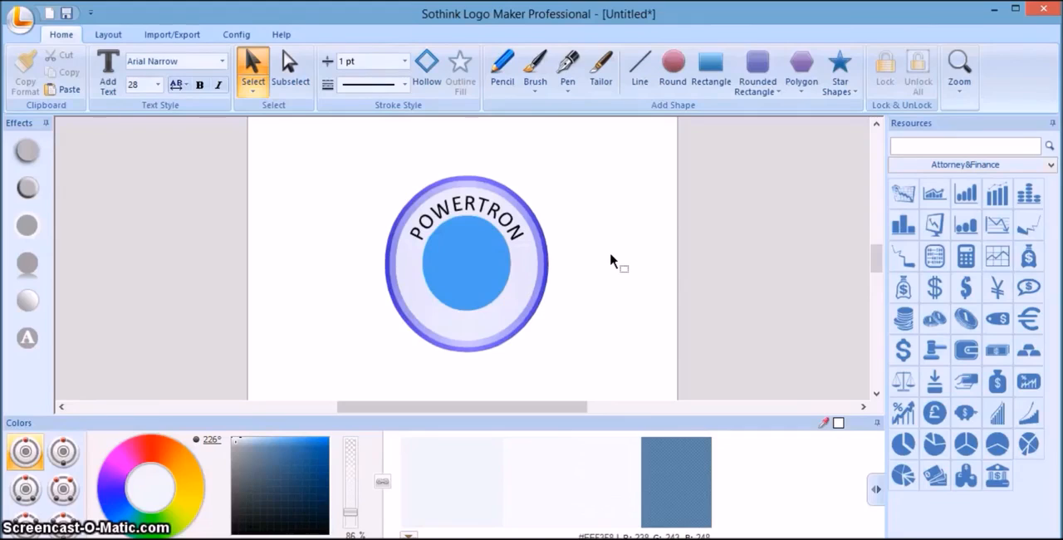
Open the finished logo file POWERTRON.lmk from the desktop.
click(325, 507)
click(437, 513)
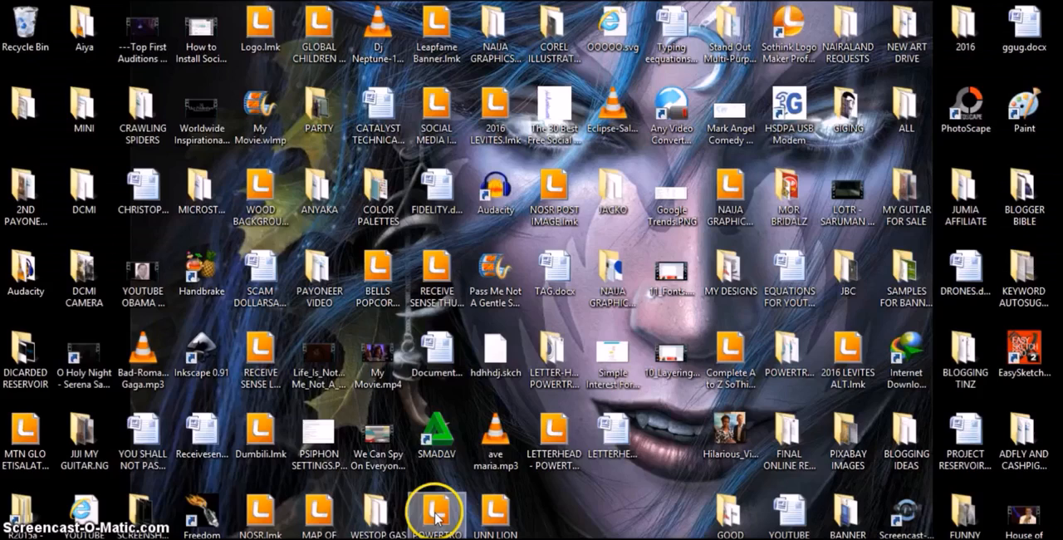
double_click(437, 518)
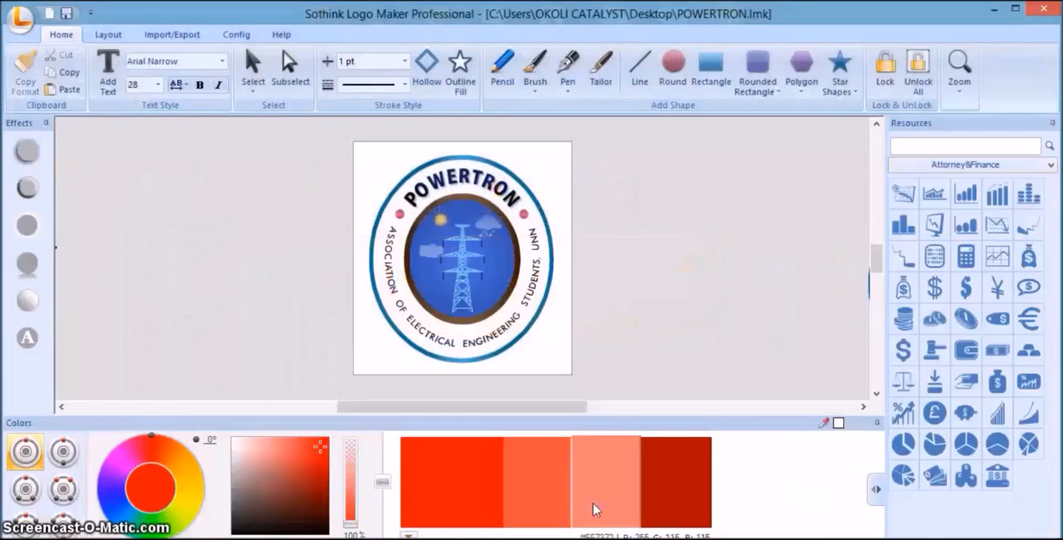
click(567, 355)
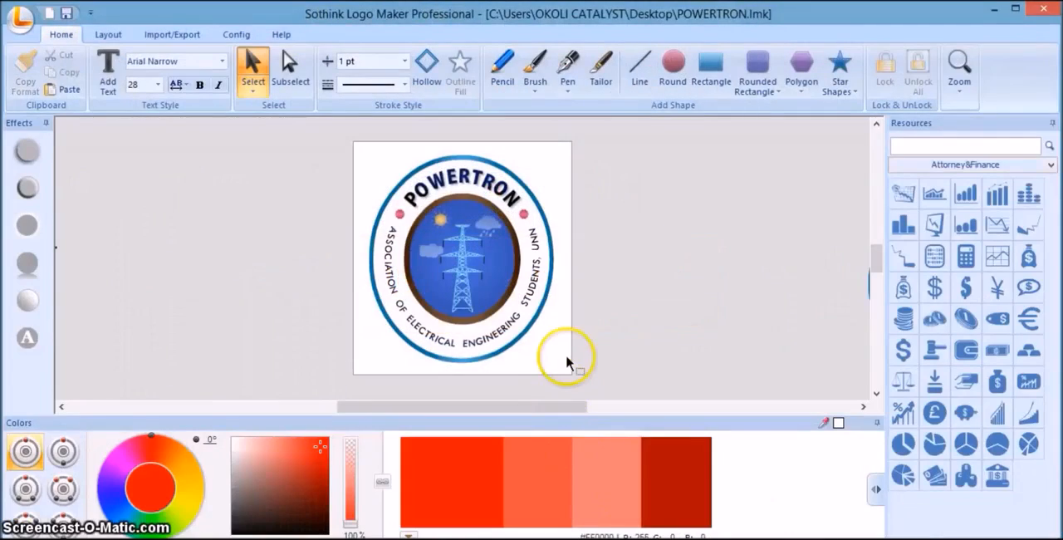